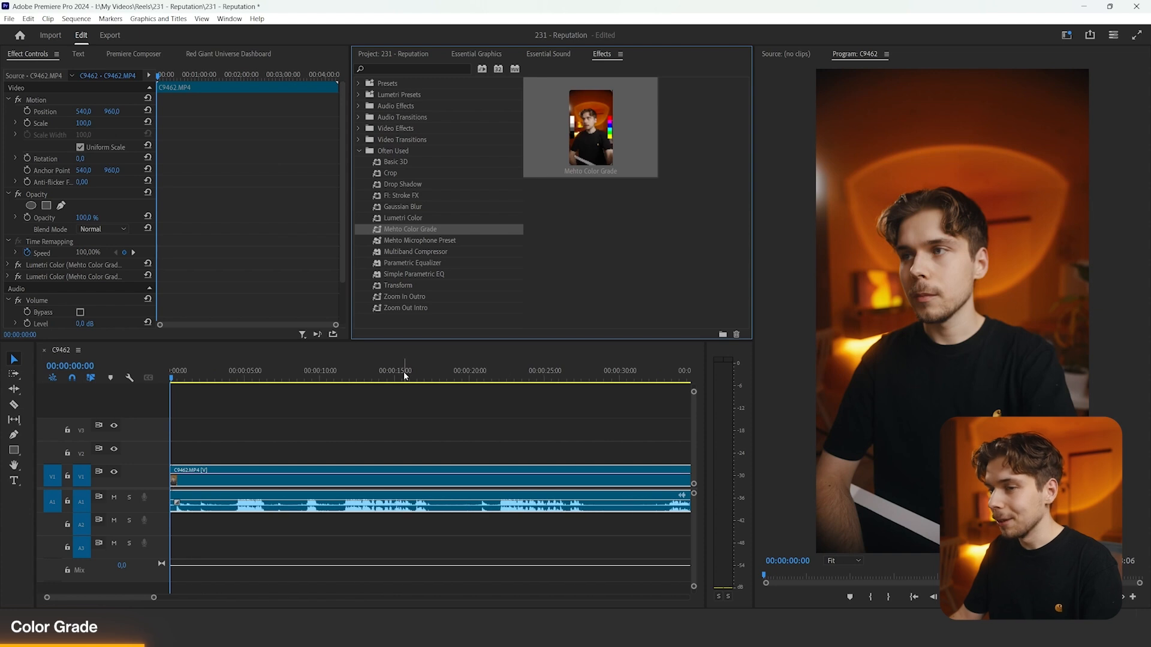
- Switch to the Colors Vertical workspace and remove all attributes, including the Mehto Color Grade effect, from the C9462.MP4 clip
click(1065, 36)
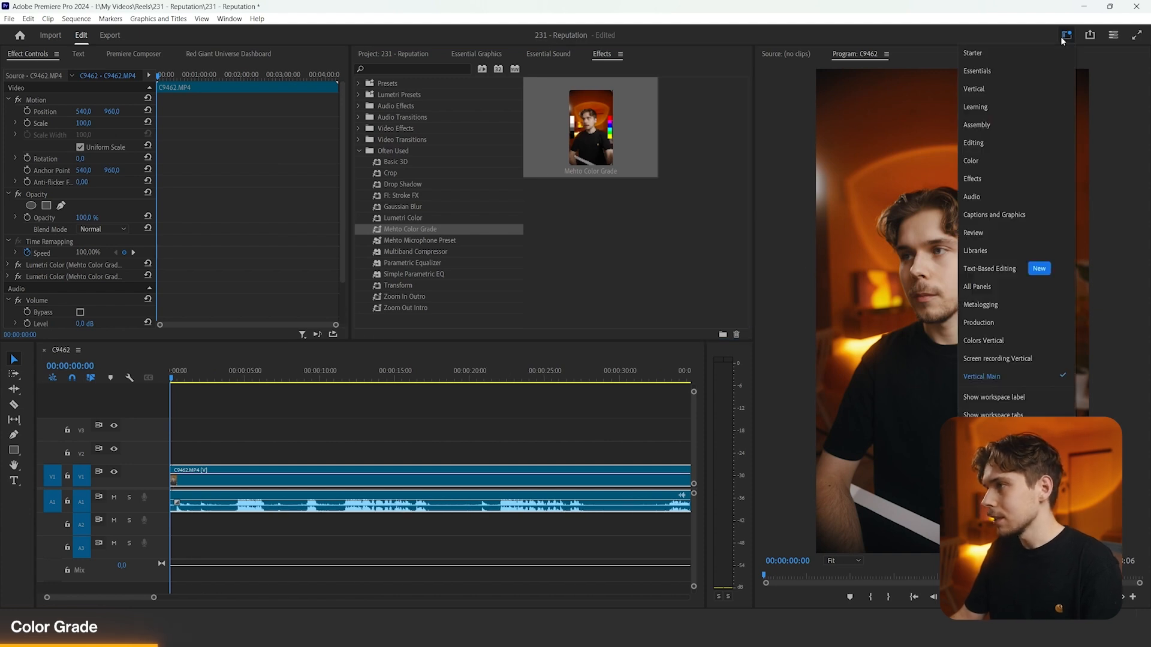
click(992, 340)
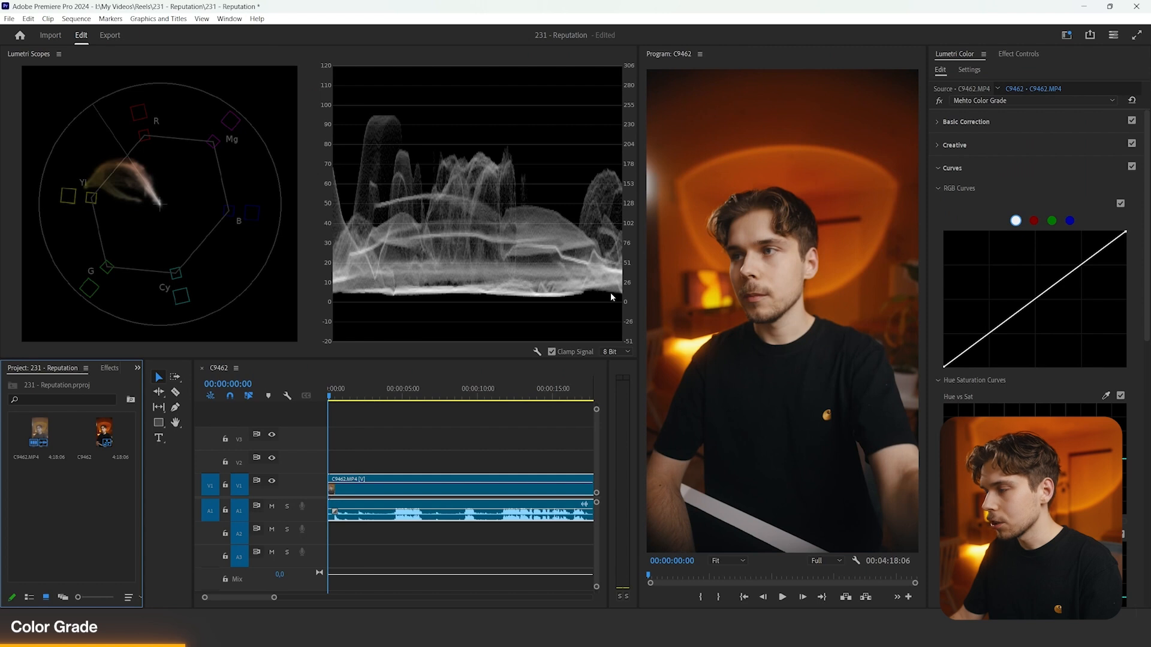
right_click(420, 483)
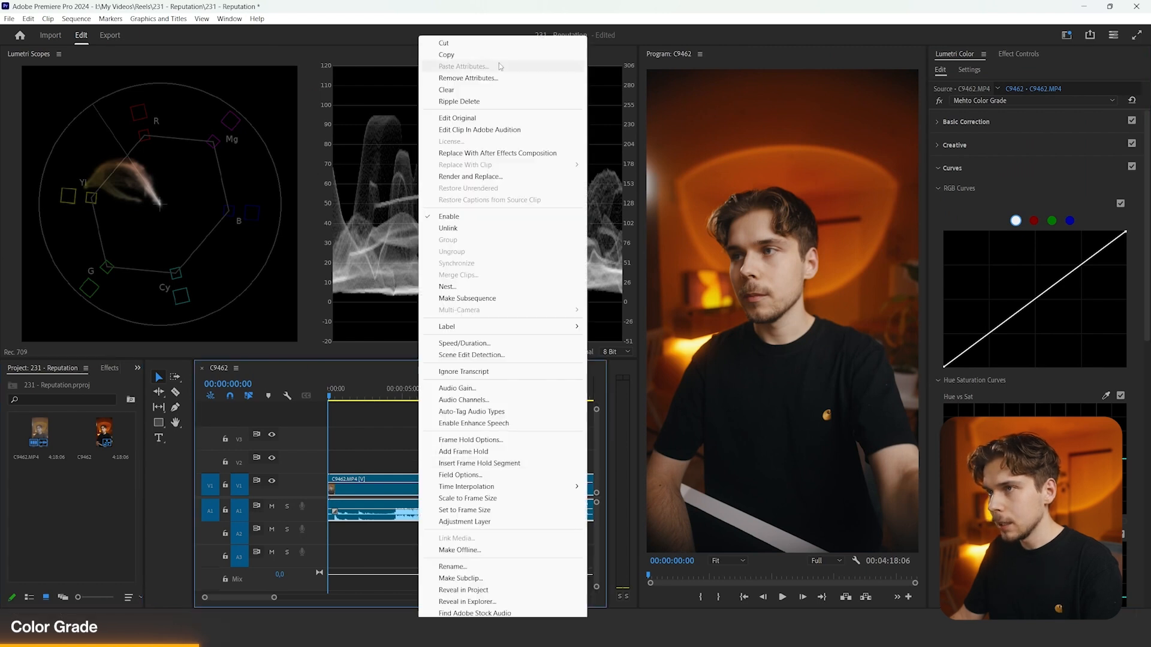
click(503, 78)
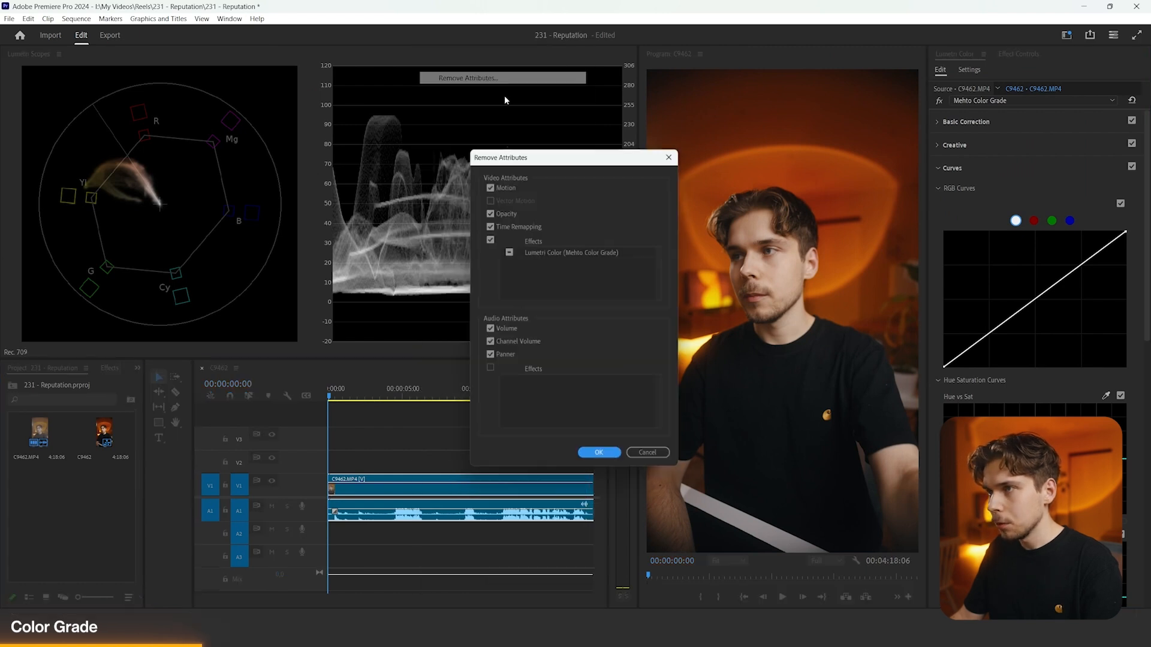
click(601, 459)
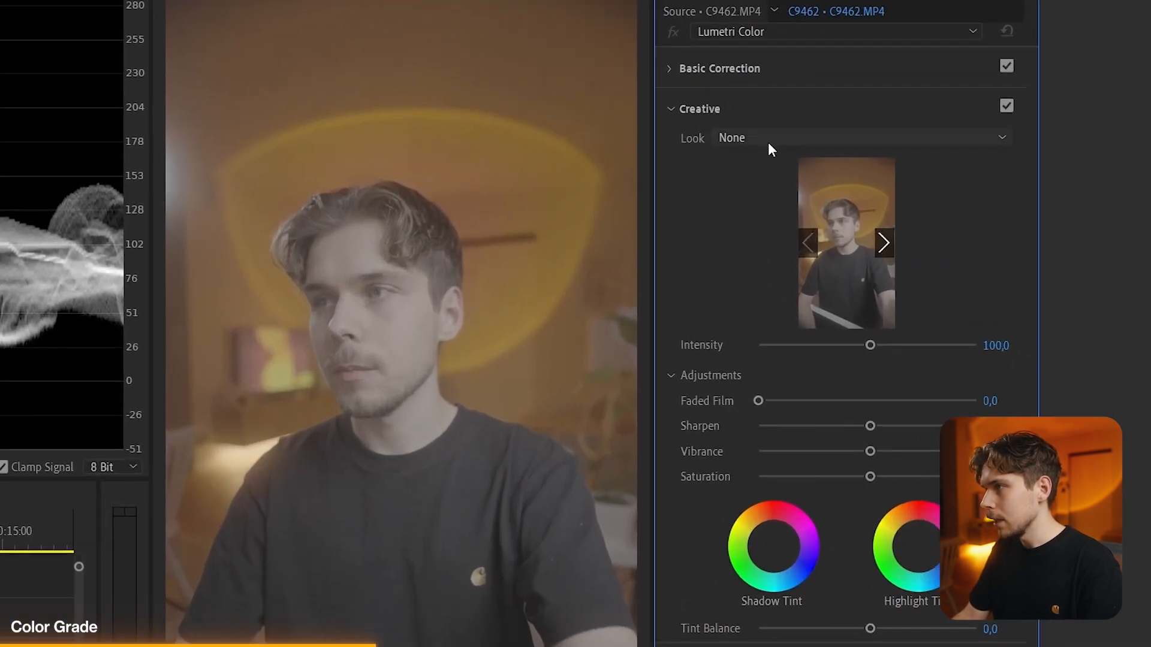
- Load Alister_V-Look_-0p50.cube from the Luts > Venice Look > Camera_Monitor-With Offset folder as the clip's Creative look
click(768, 139)
click(815, 199)
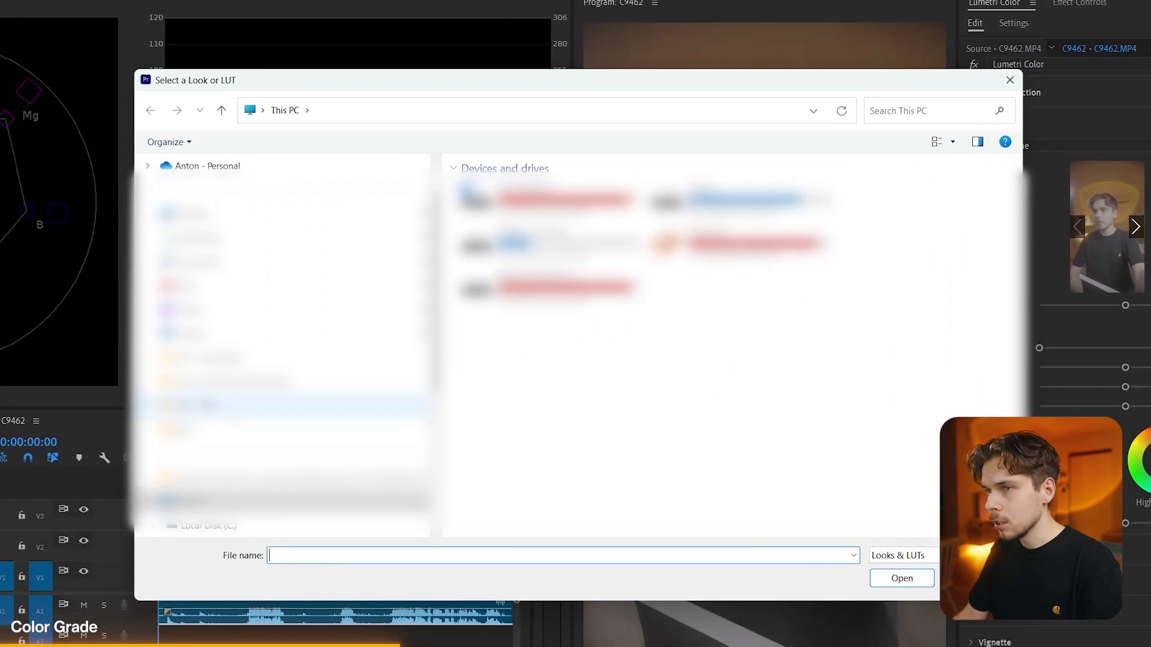
scroll(230, 413, down, 1)
click(204, 478)
double_click(542, 385)
double_click(543, 364)
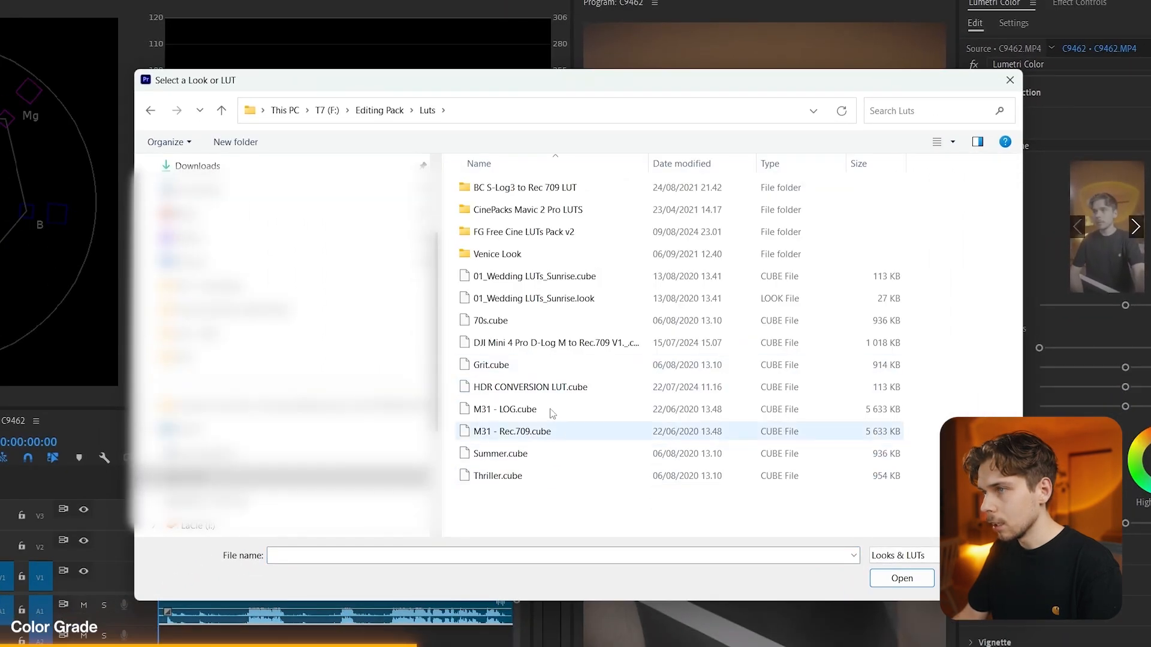
double_click(536, 254)
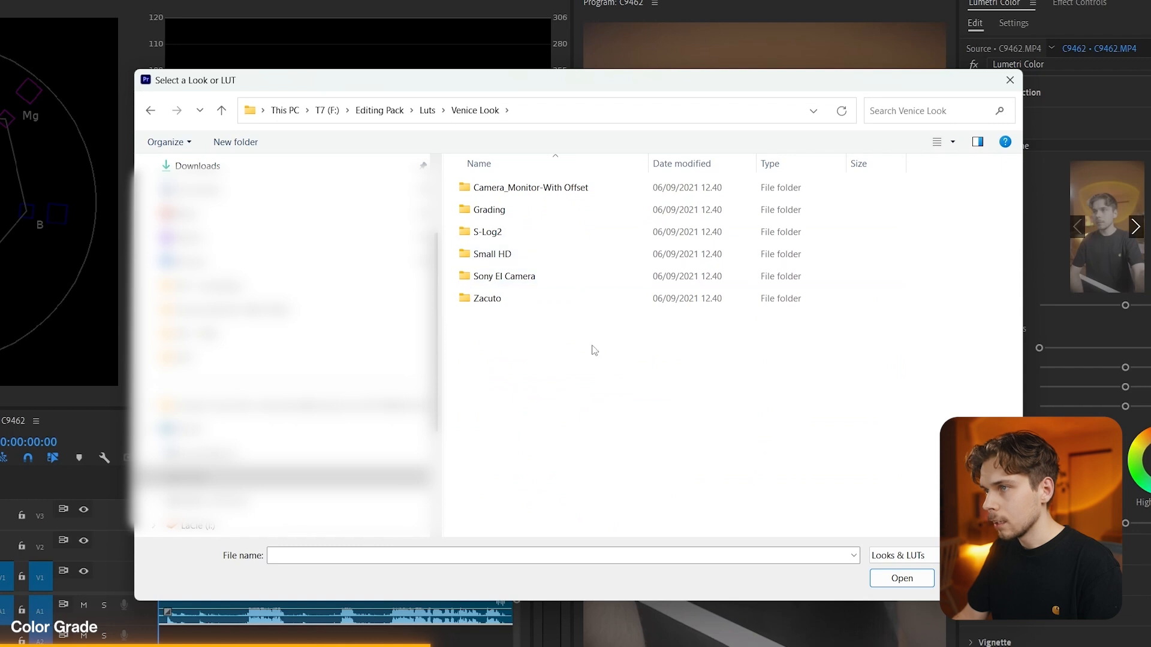
double_click(532, 196)
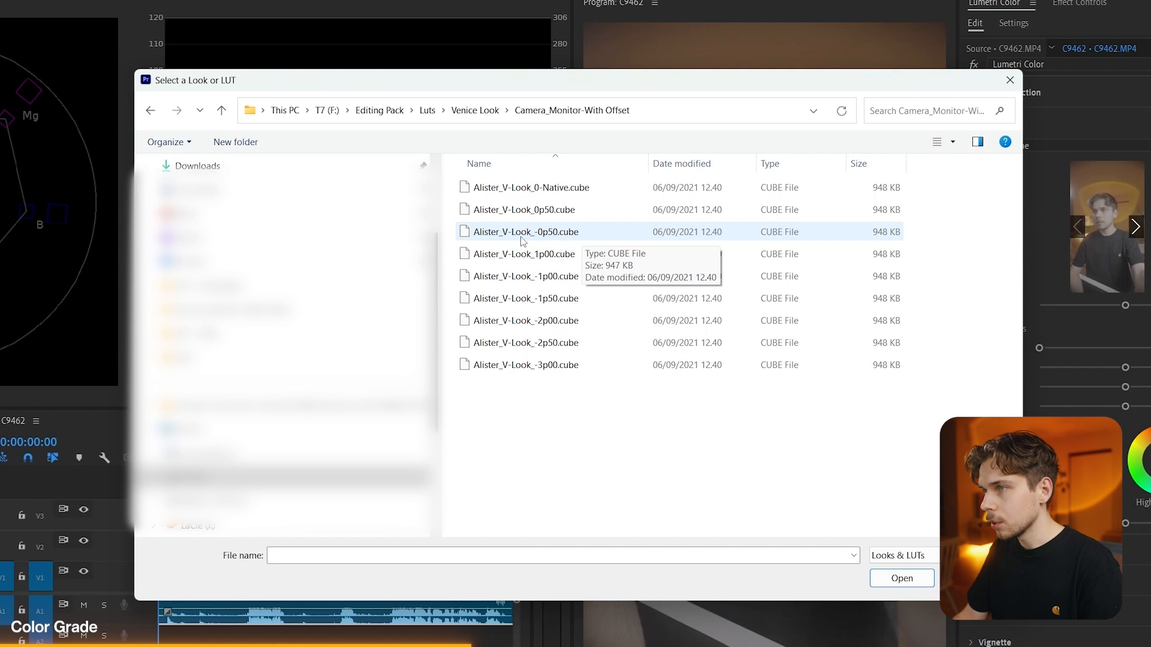
double_click(568, 238)
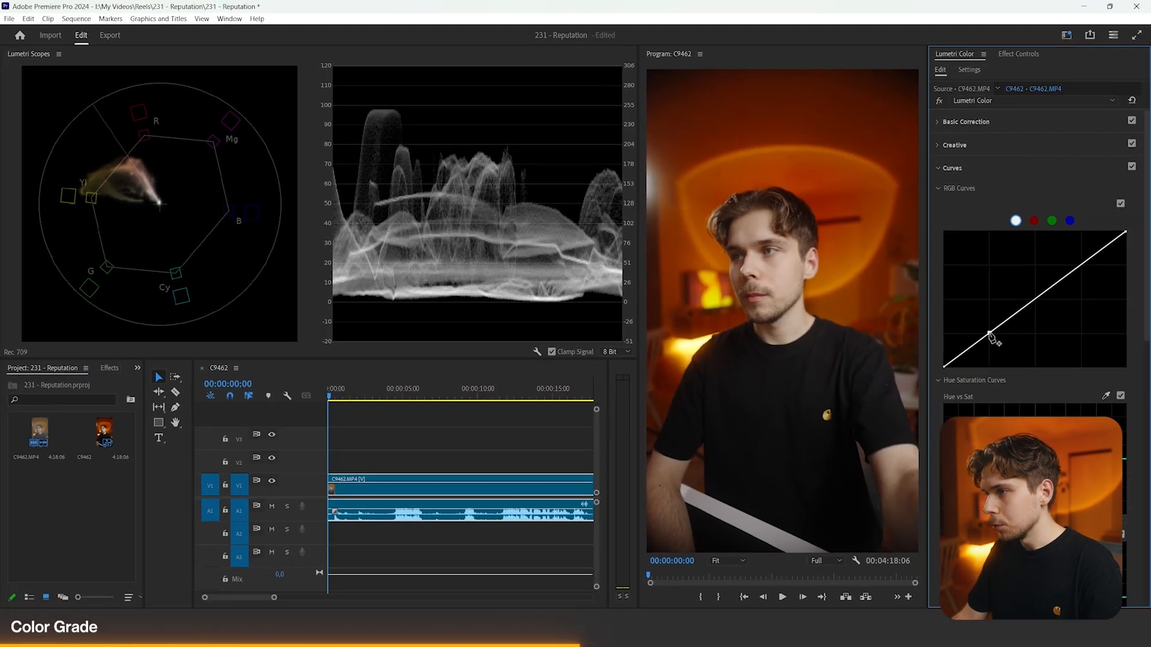
- Add two points to the clip's white RGB curve, lifting the shadows slightly and the highlights a little more
drag(989, 335, 990, 332)
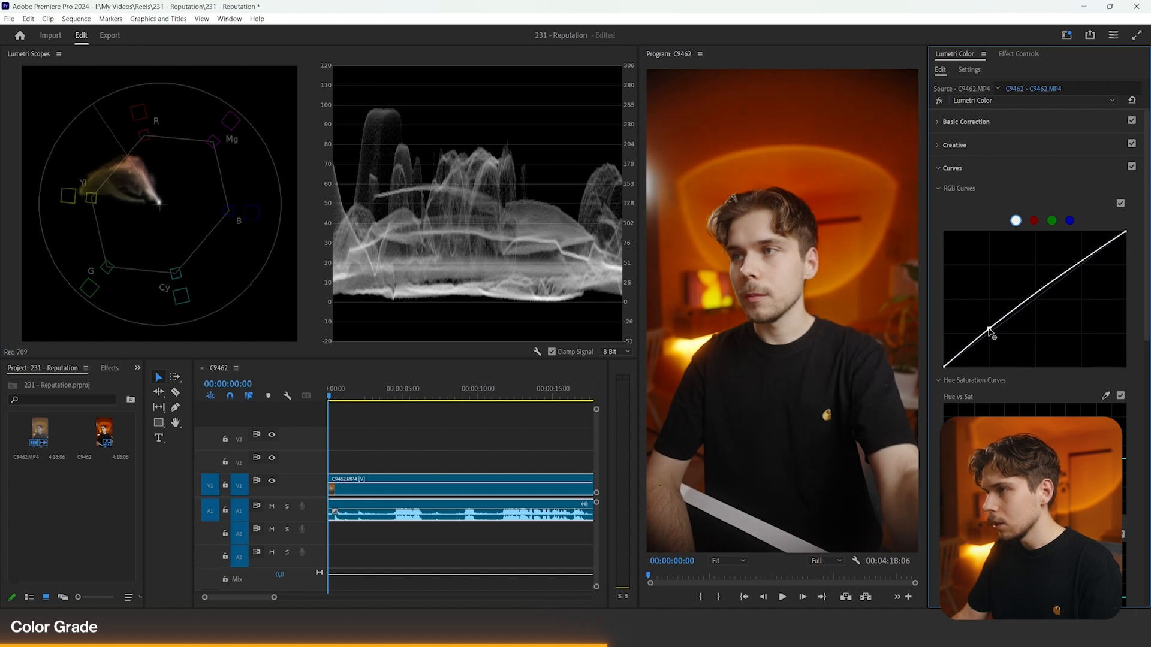
drag(1082, 264, 1076, 256)
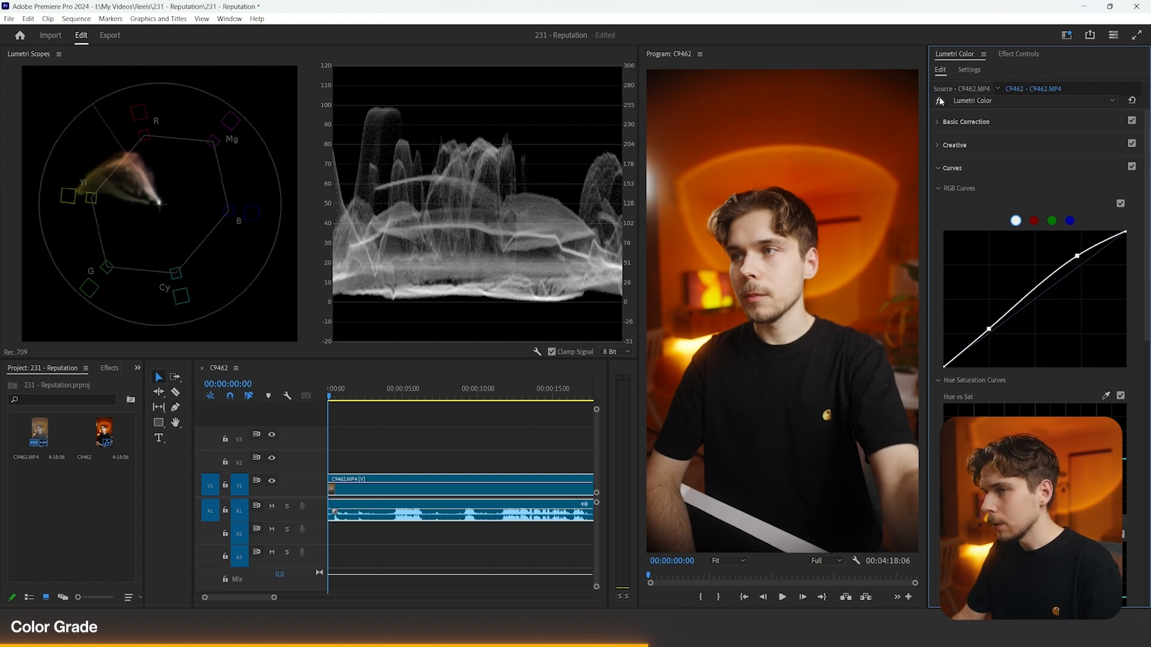
- Draw a five-point opacity mask around the bare cheek at 00:00:04:23 to isolate the skin tone on the vectorscope
scroll(800, 293, up, 3)
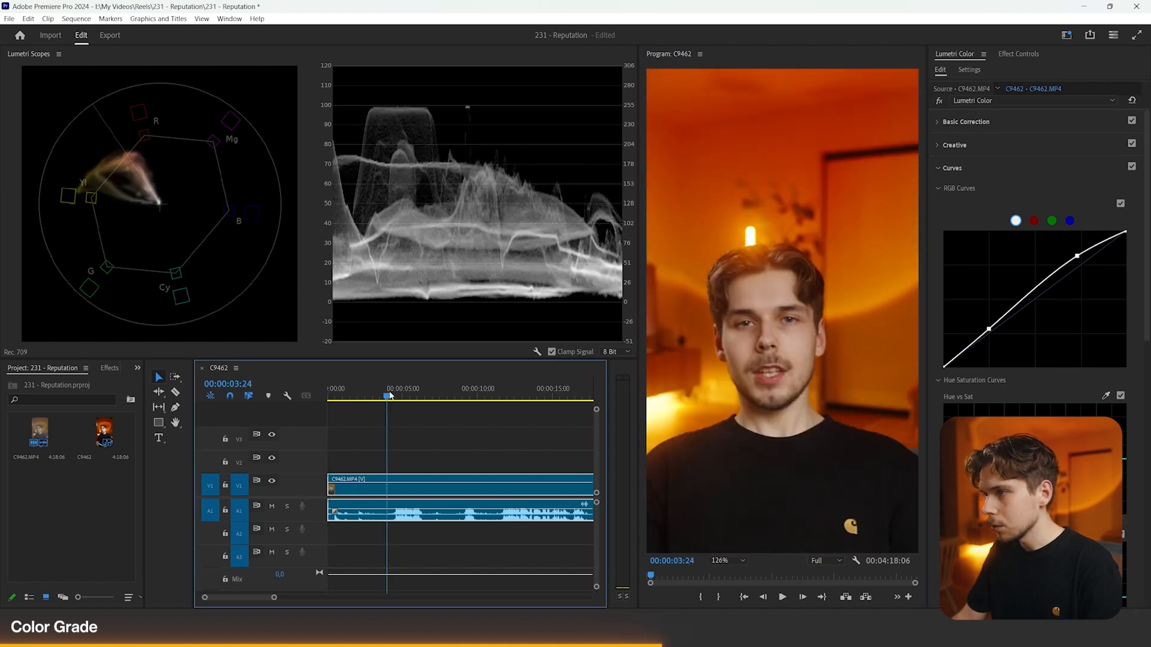
scroll(732, 300, down, 1)
key(h)
drag(789, 304, 784, 380)
scroll(797, 354, down, 4)
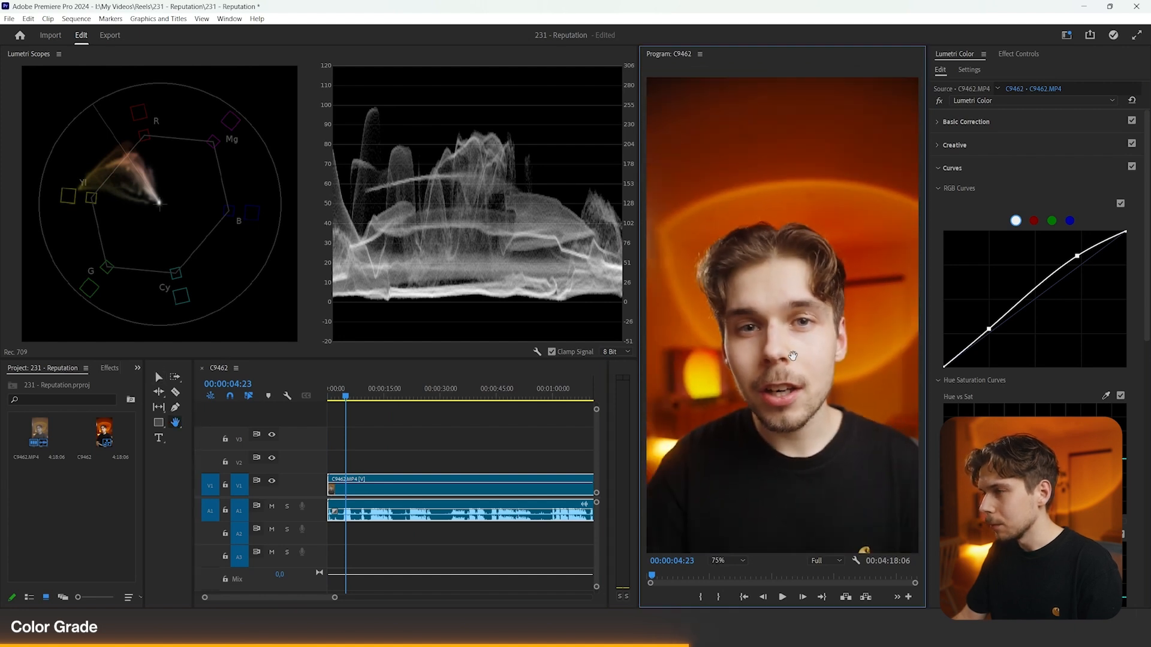
scroll(789, 300, up, 2)
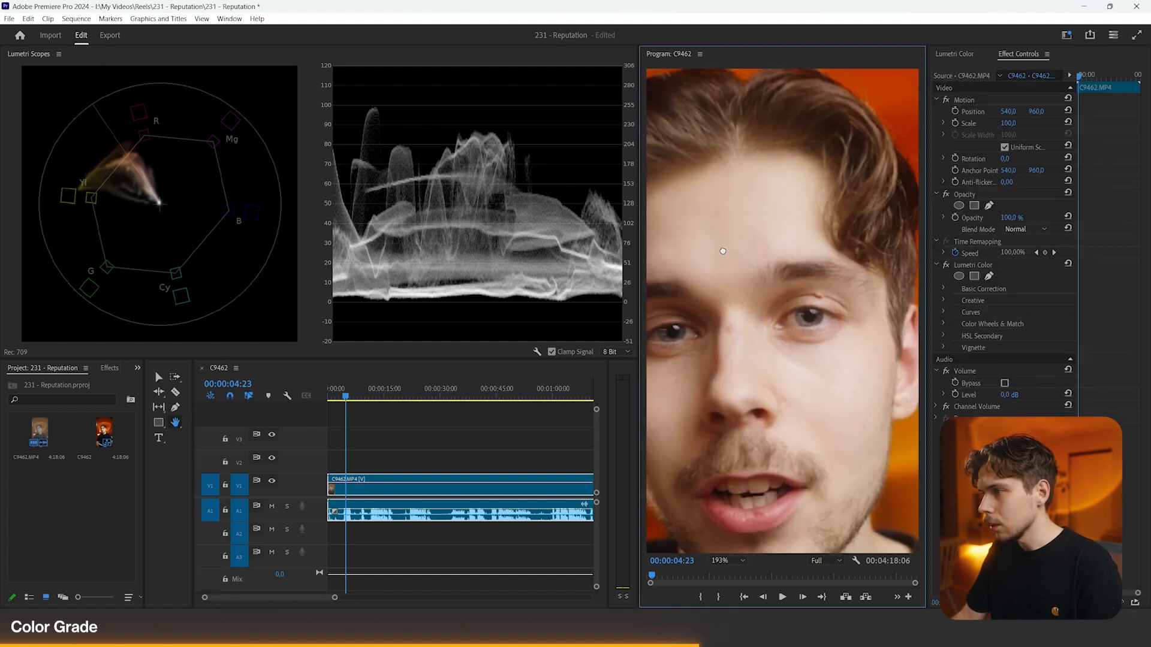
drag(723, 251, 711, 230)
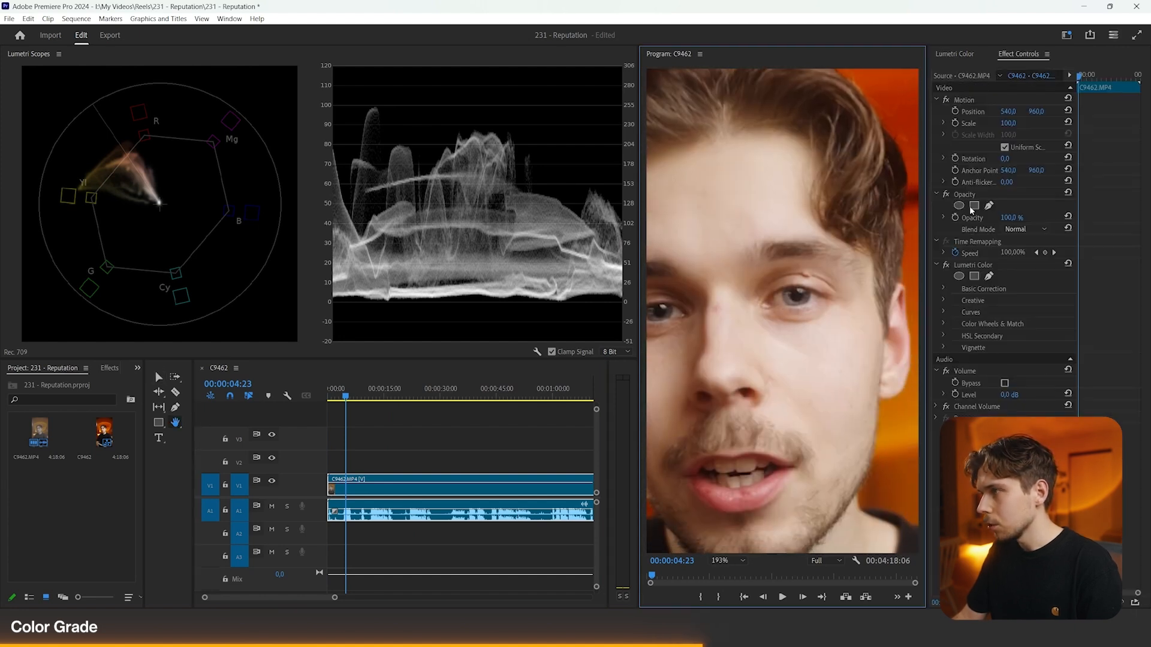
click(989, 206)
click(771, 348)
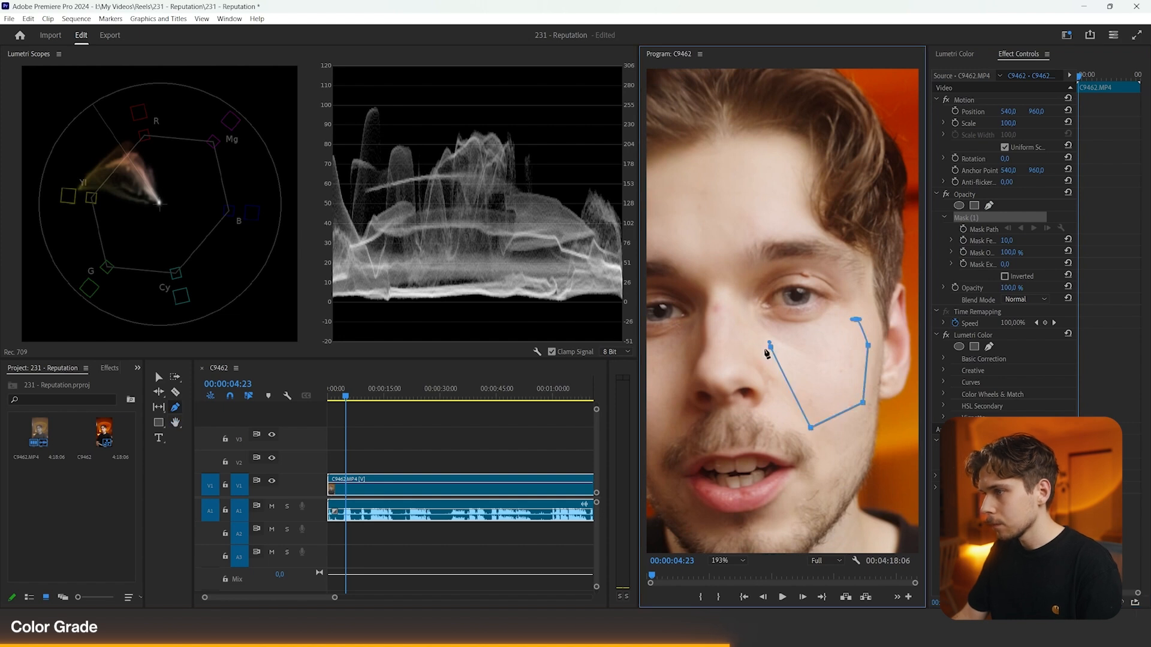
click(769, 347)
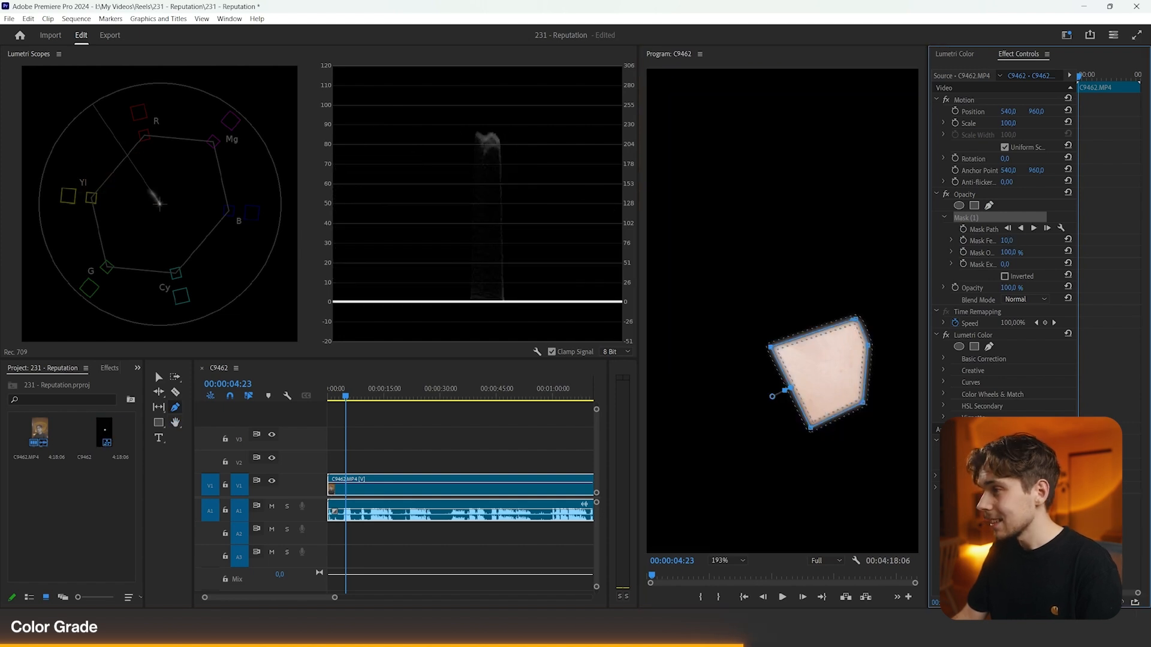
drag(772, 396, 779, 393)
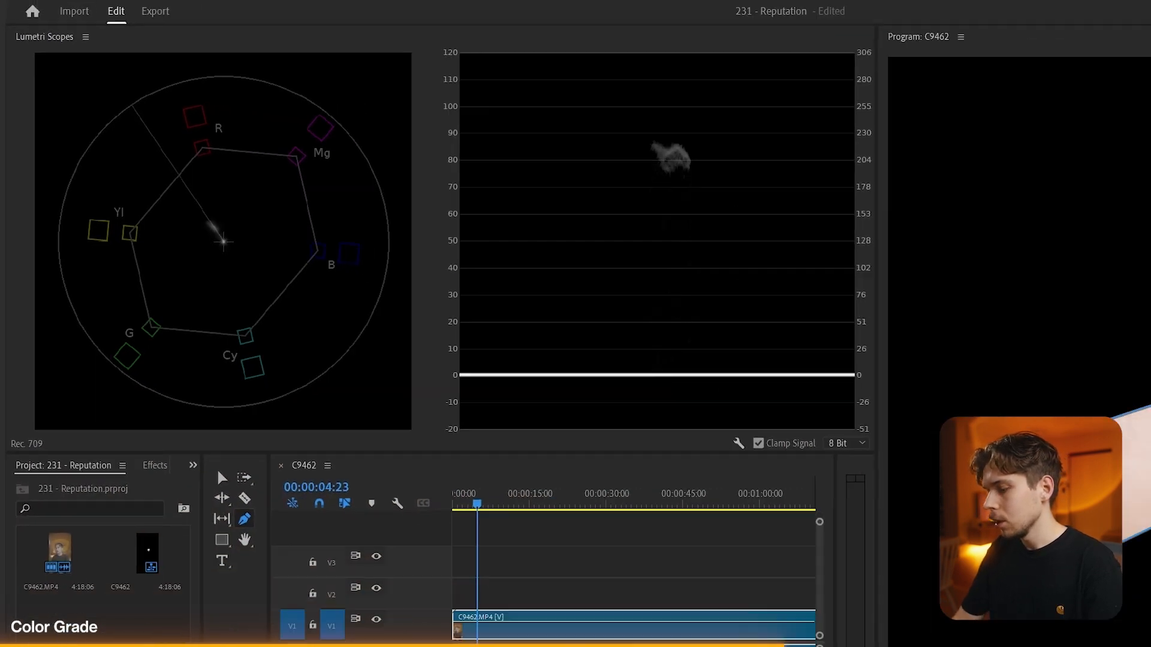
- Delete the opacity mask around the cheek from the clip
click(972, 219)
key(Delete)
key(h)
click(729, 561)
click(738, 421)
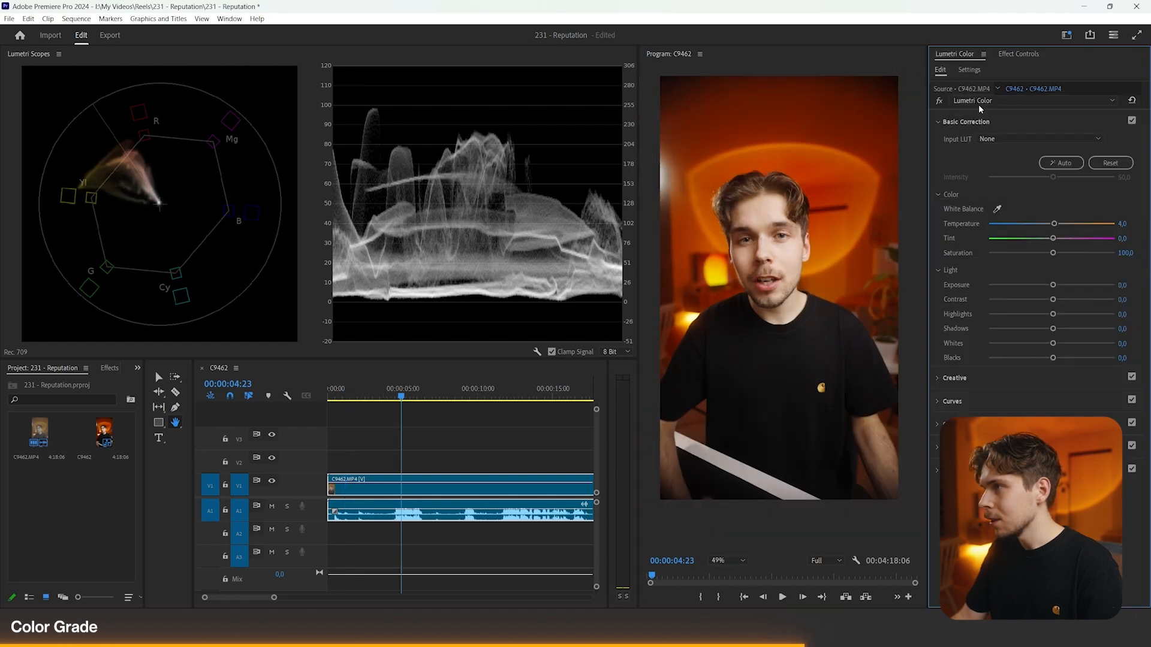
- Add a second Lumetri Color effect to the clip and load M31 - Rec.709.cube from the Luts folder as its Creative look
click(983, 101)
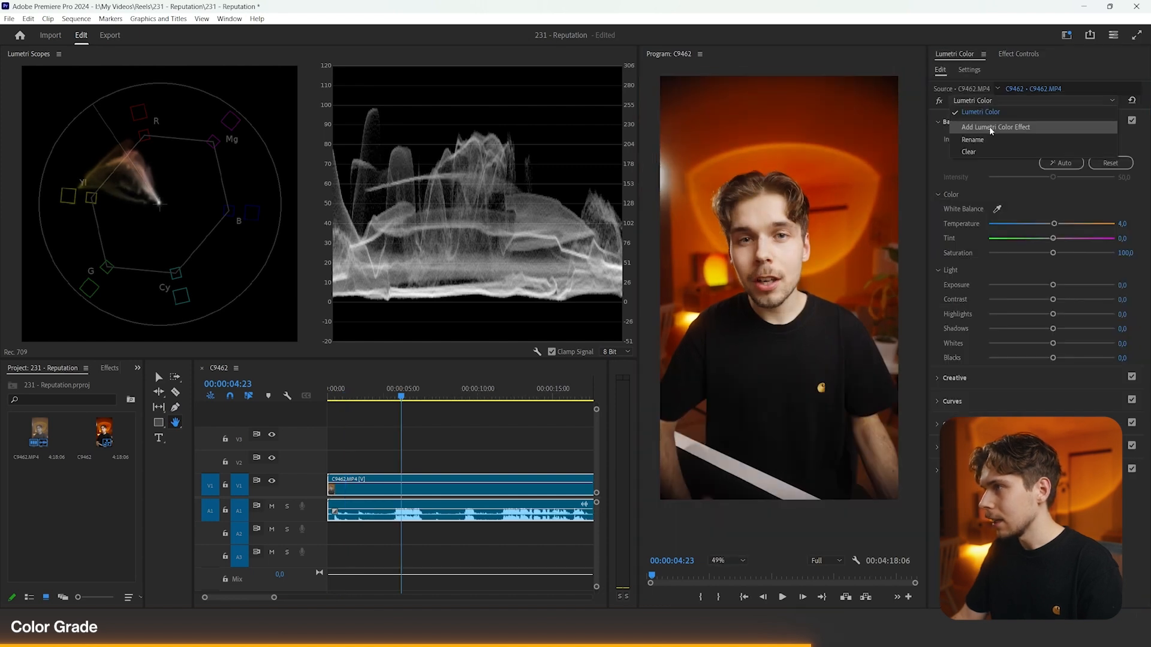
click(991, 128)
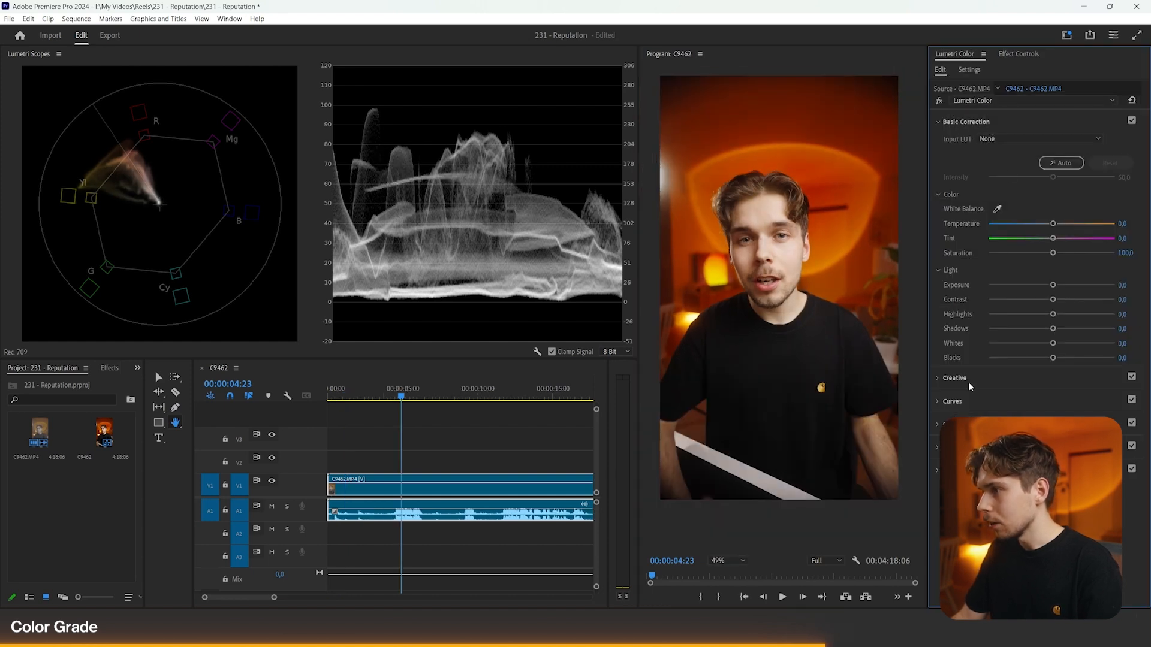
click(964, 400)
click(981, 144)
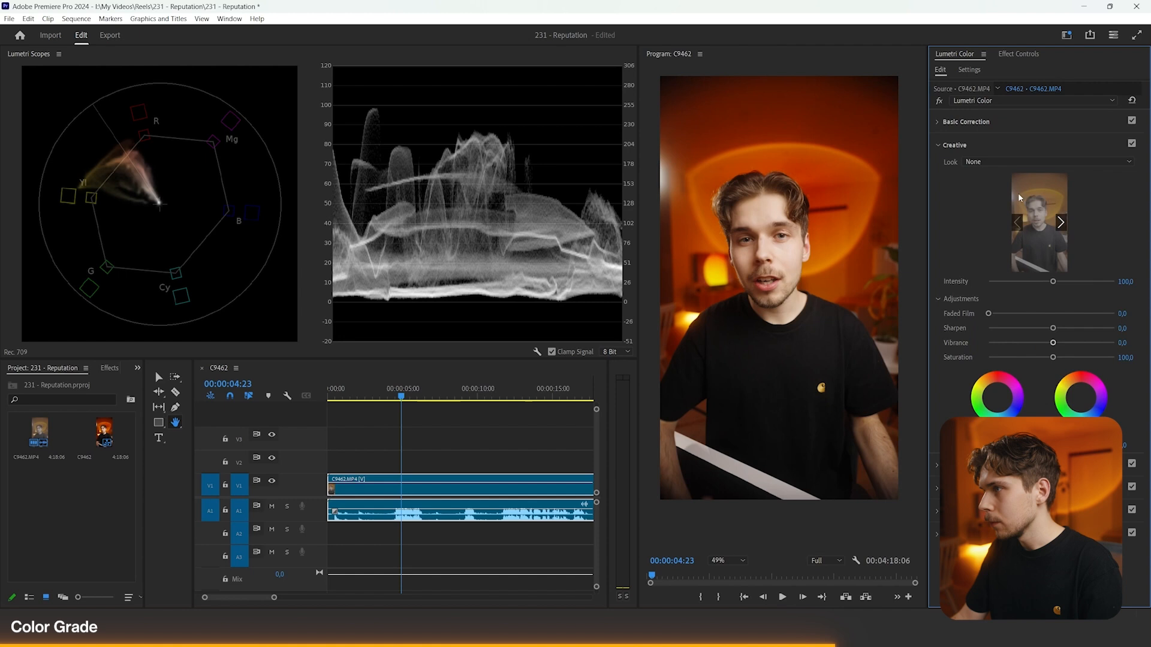
click(987, 162)
click(989, 199)
drag(637, 113, 529, 112)
click(387, 133)
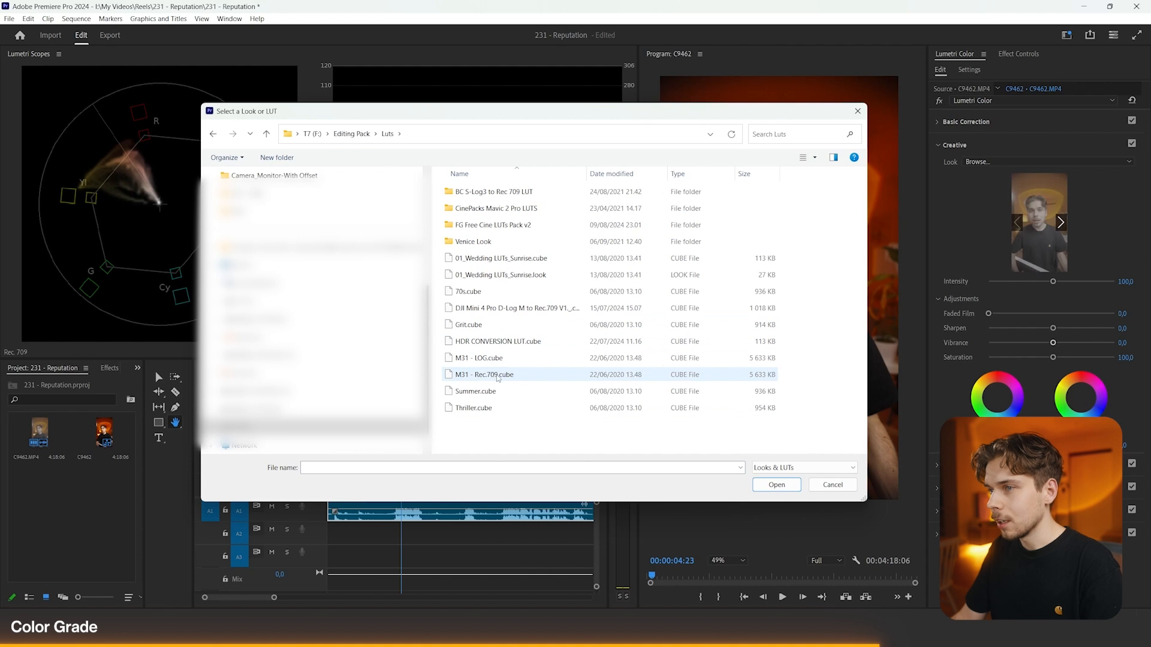
double_click(504, 377)
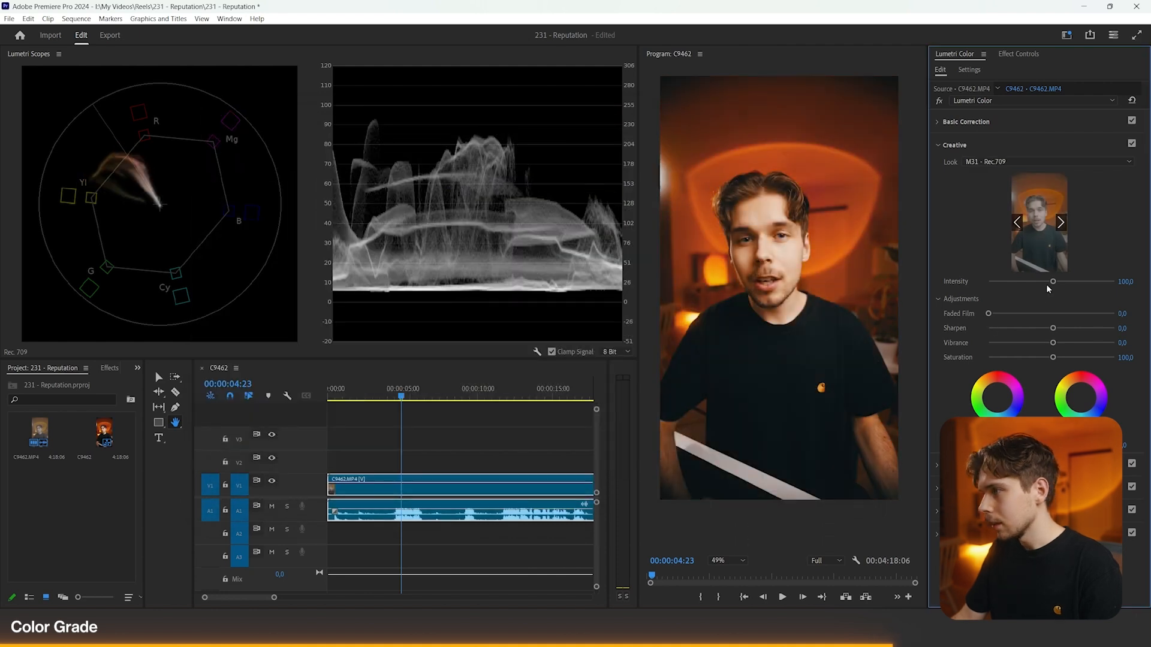
- Set the M31 - Rec.709 look's intensity to 40, try 30 and undo that last change
text(40)
key(Return)
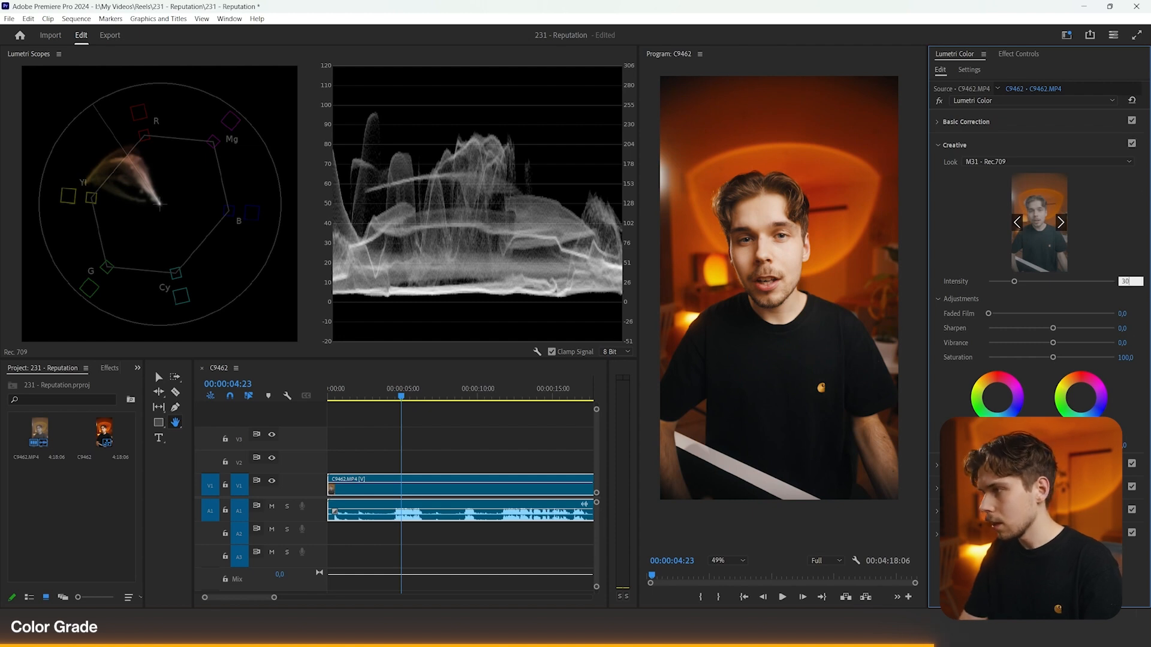
key(Return)
key(ctrl+z)
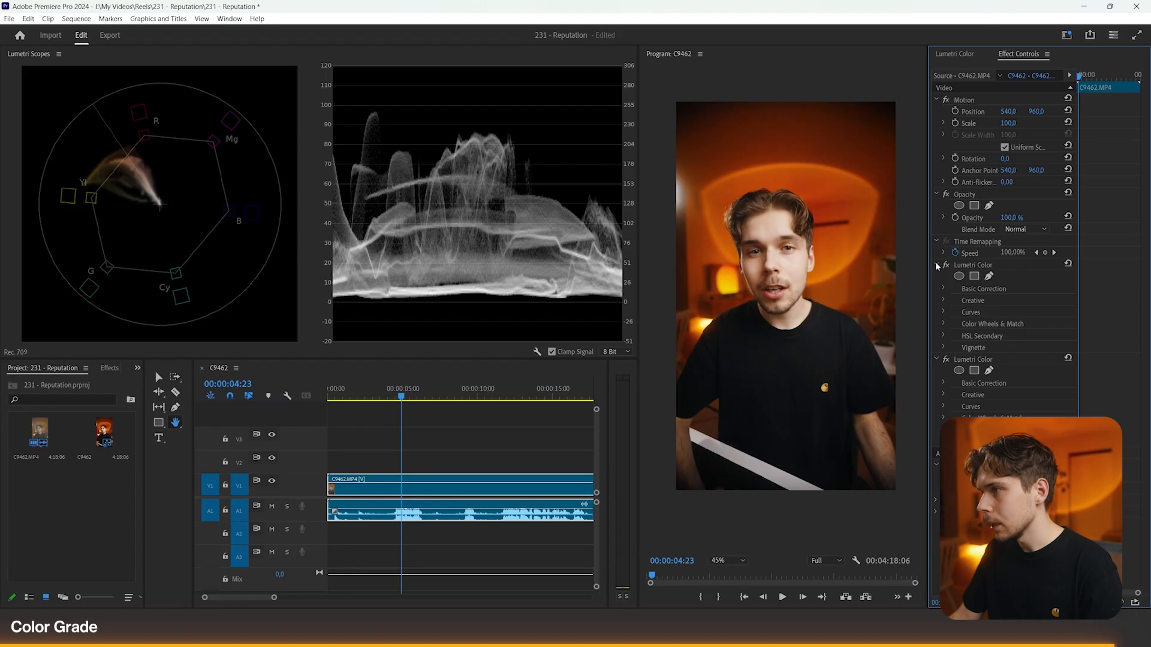
- Collapse both Lumetri Color effects and toggle them off and on to compare the graded and ungraded picture
click(936, 265)
click(937, 277)
click(946, 276)
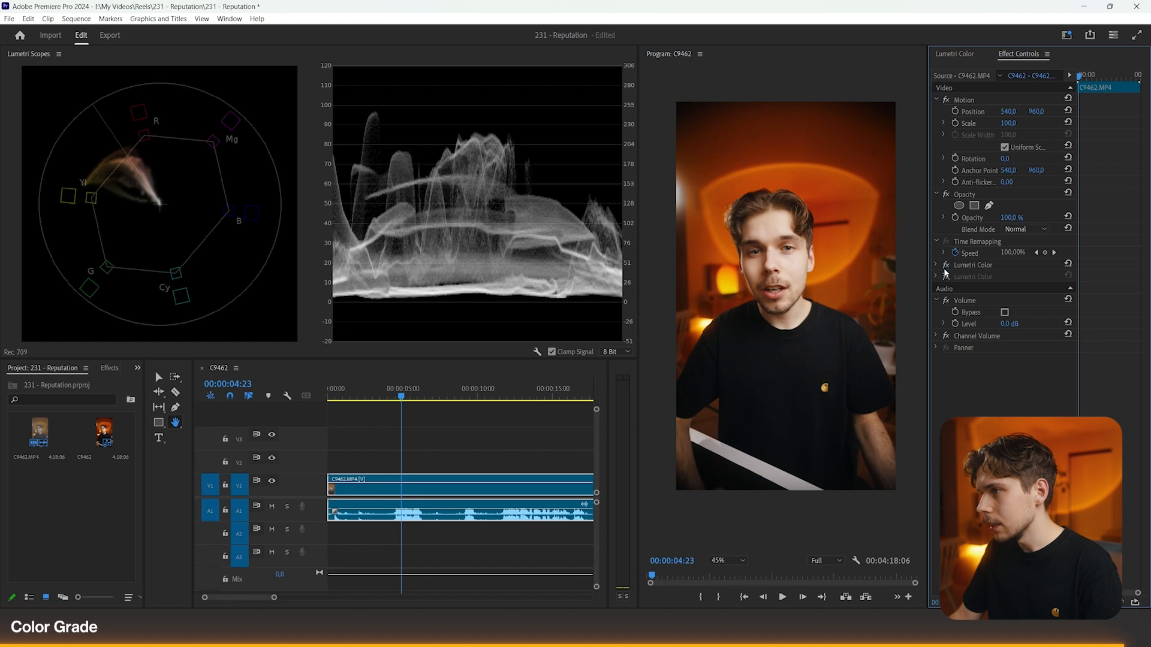
click(946, 265)
click(946, 265)
click(946, 277)
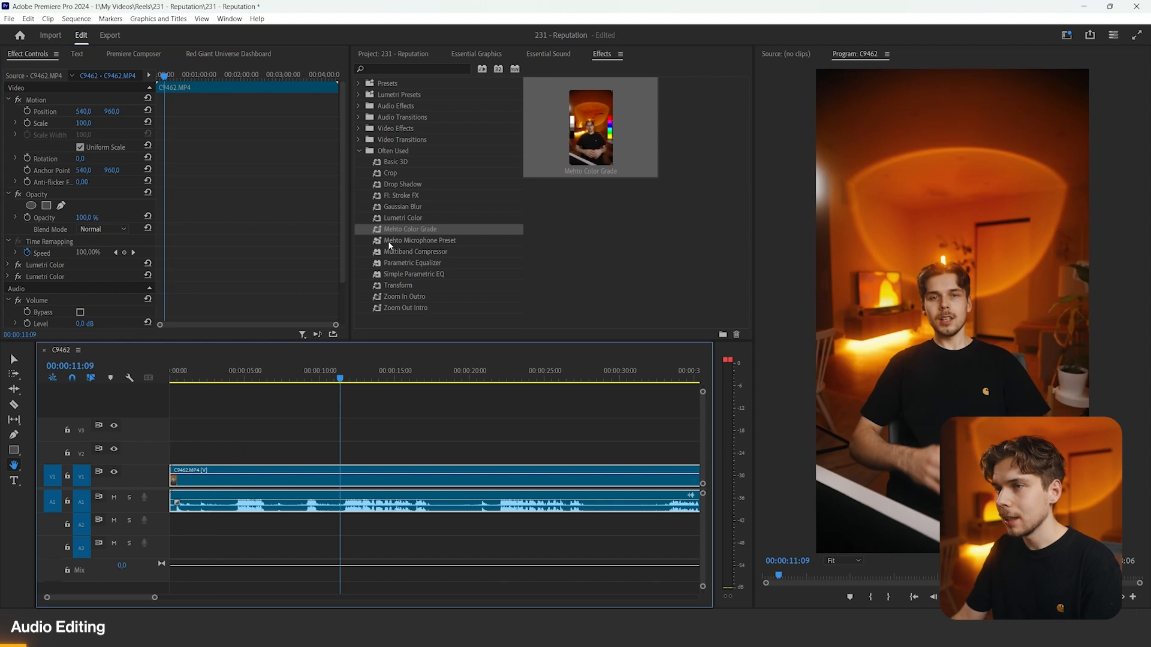
- Try the Mehto Microphone Preset on the clip's audio and play the speech from about 11 seconds
drag(419, 241, 355, 508)
drag(357, 365, 345, 377)
key(=)
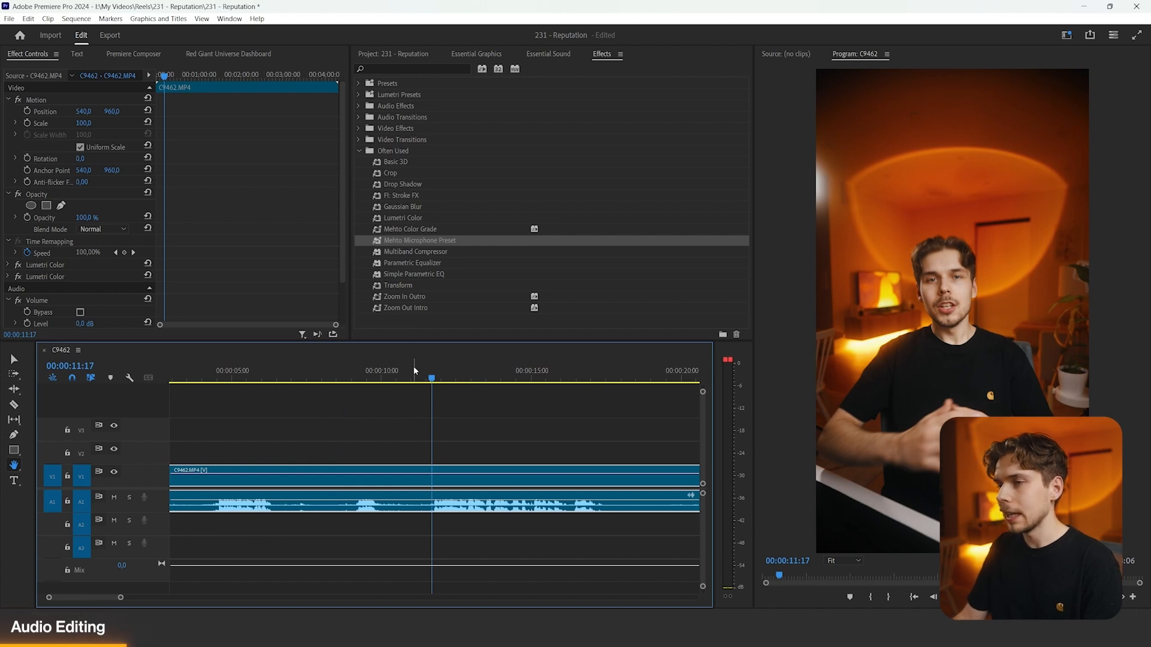
key(minus)
key(space)
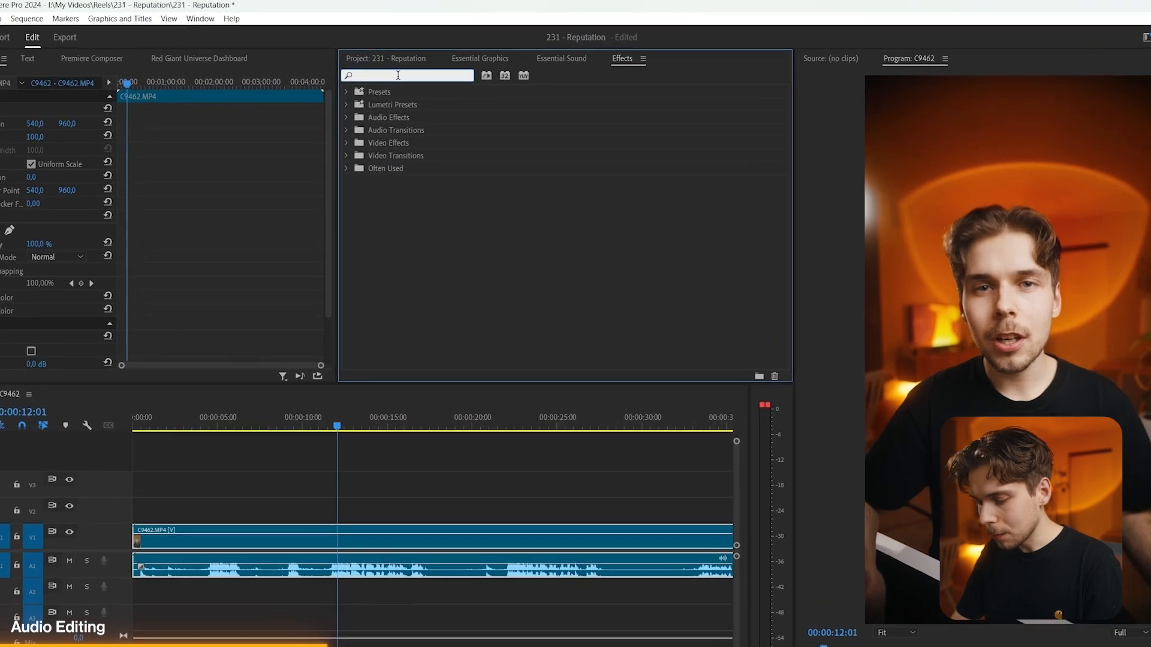
- Search the effects for "multi", apply the Multiband Compressor to the clip's audio and bring its settings into view
text(multi)
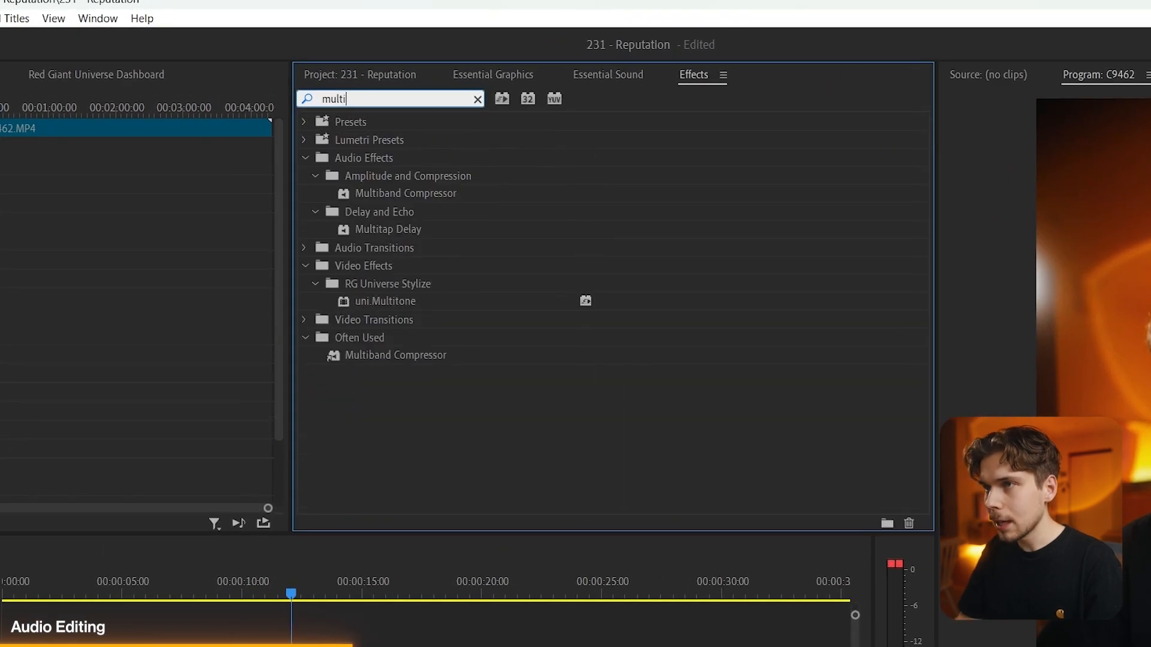
drag(386, 193, 328, 547)
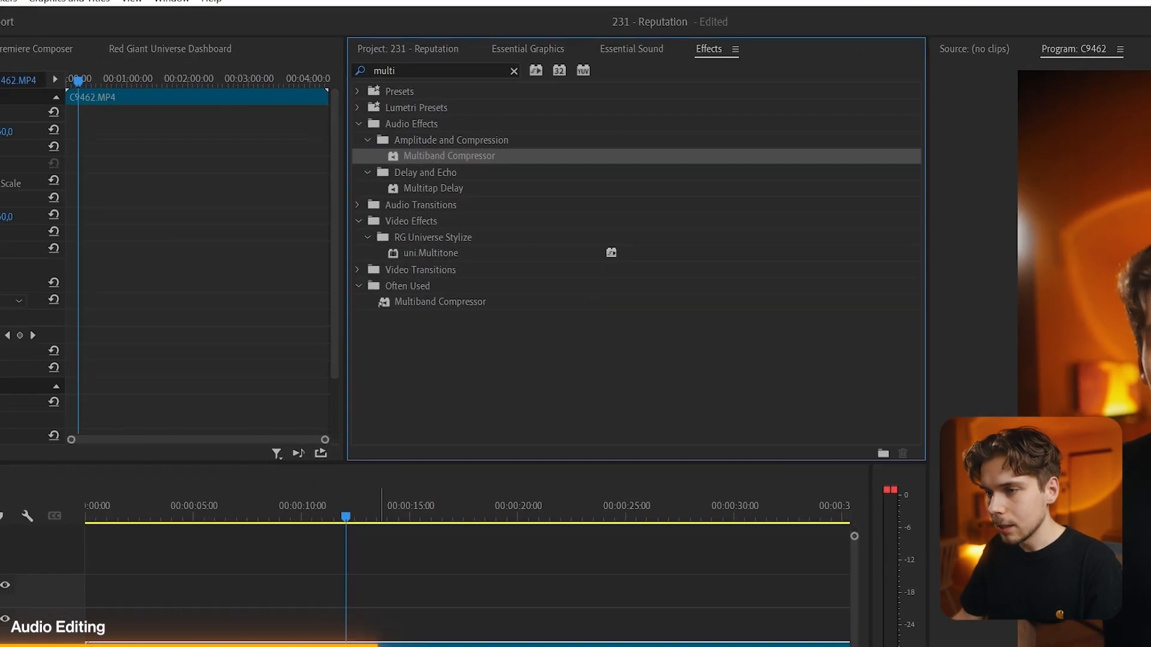
scroll(20, 373, down, 2)
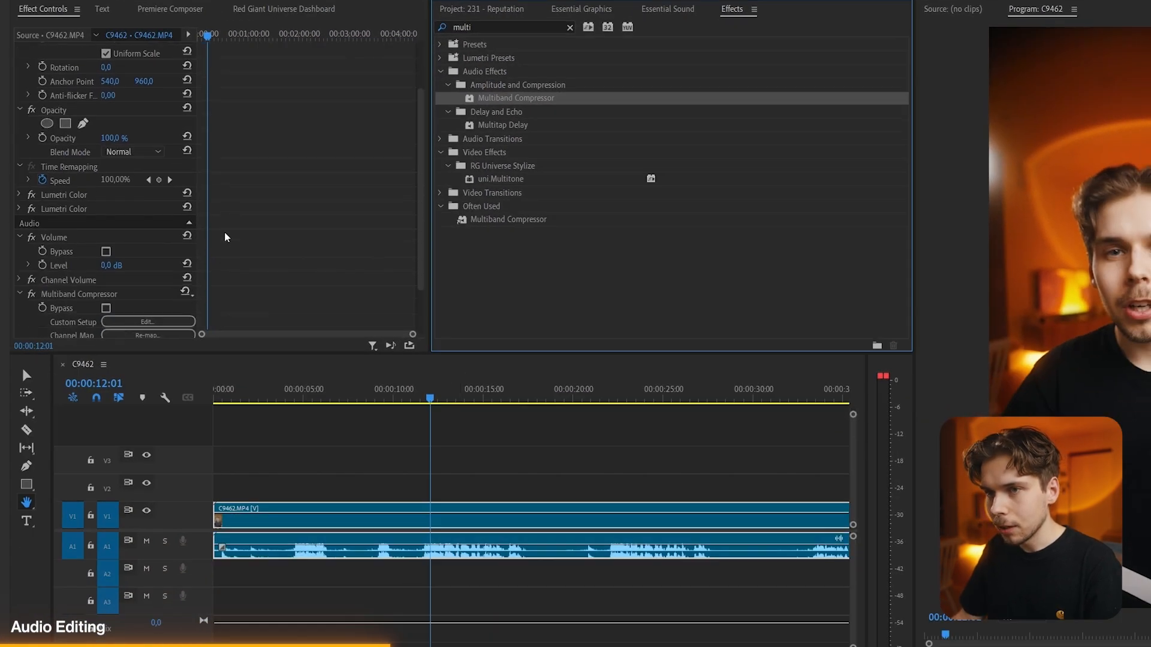
scroll(225, 237, down, 2)
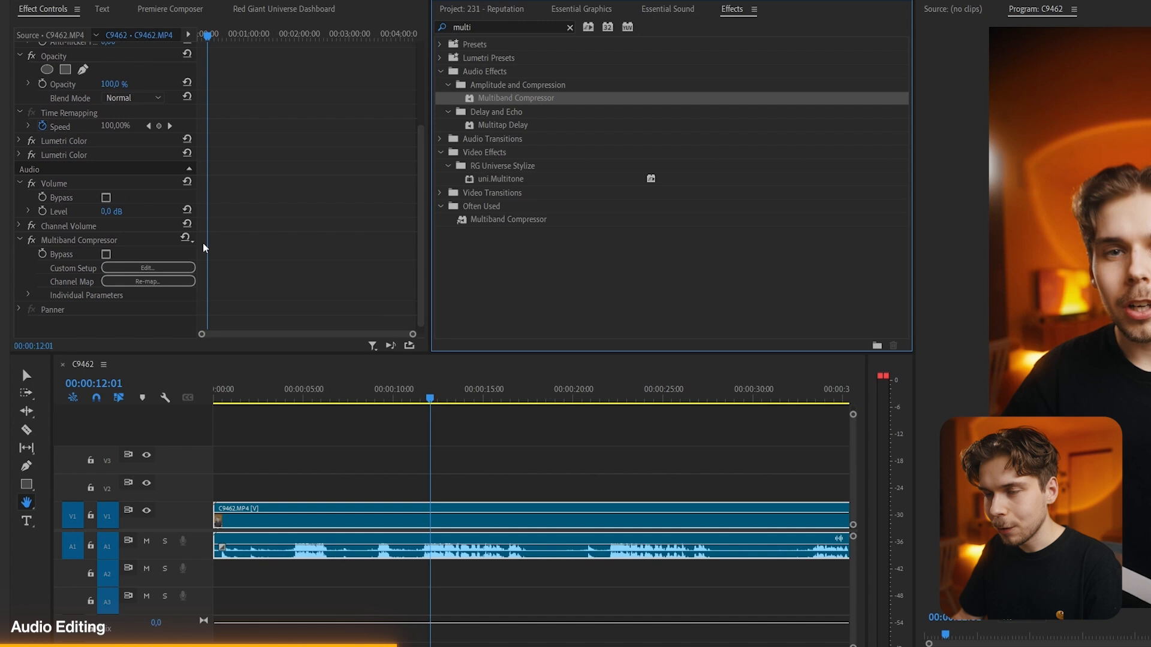
- Load the Broadcast preset in the Multiband Compressor and set its limiter threshold to -5 dB
click(164, 270)
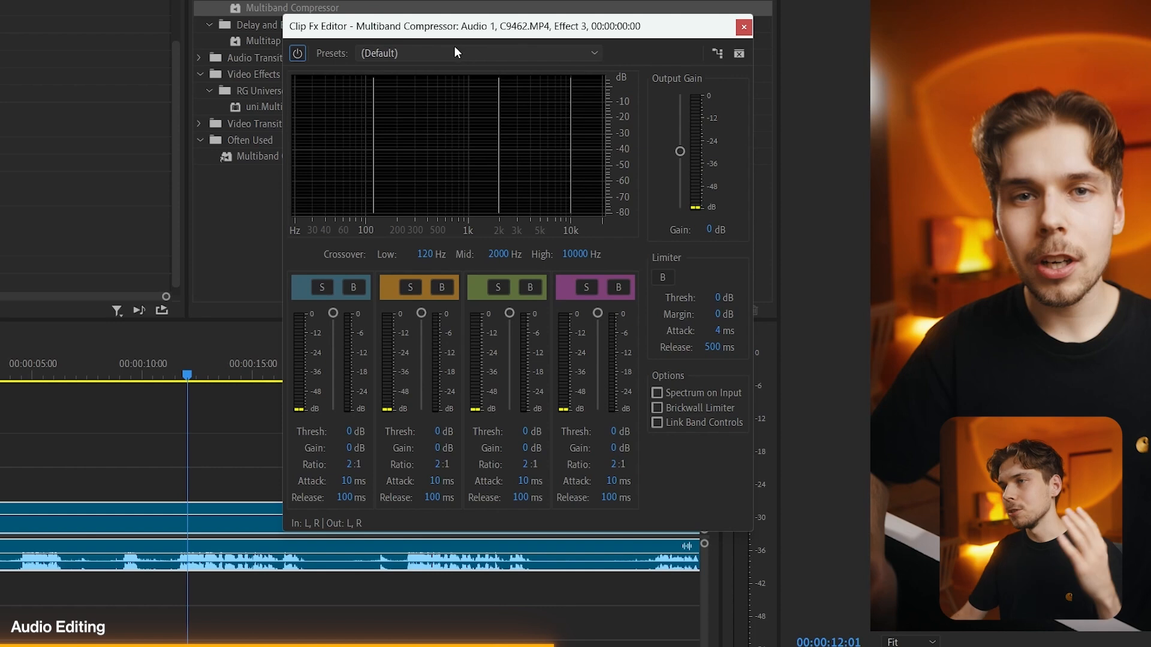
click(454, 51)
click(437, 91)
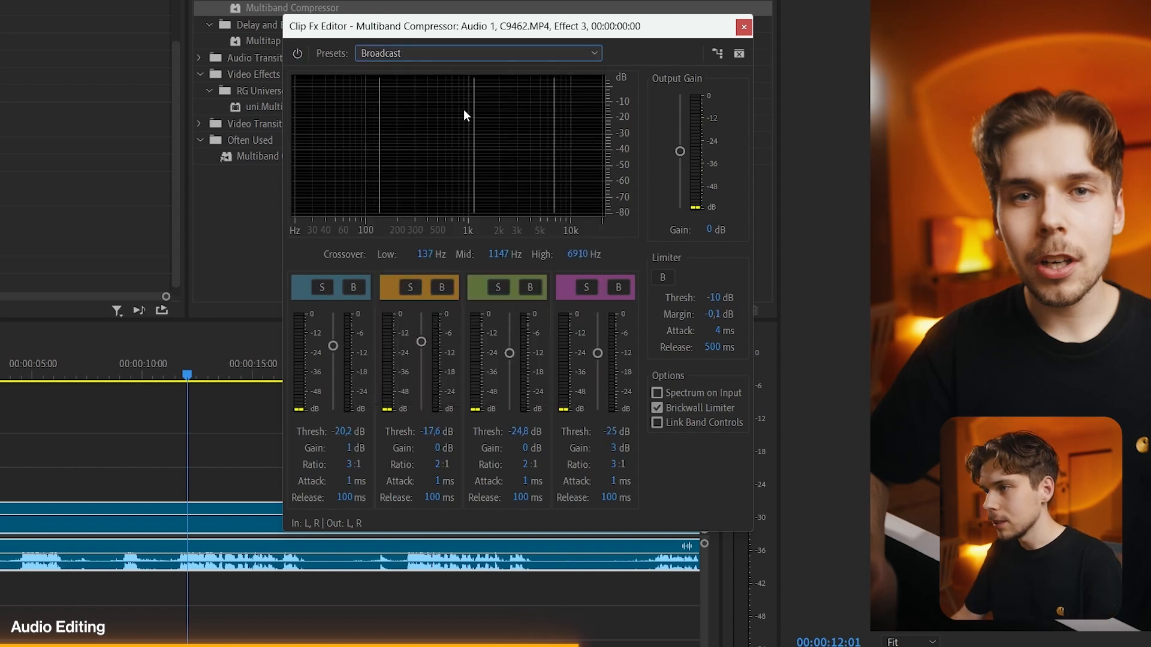
click(719, 295)
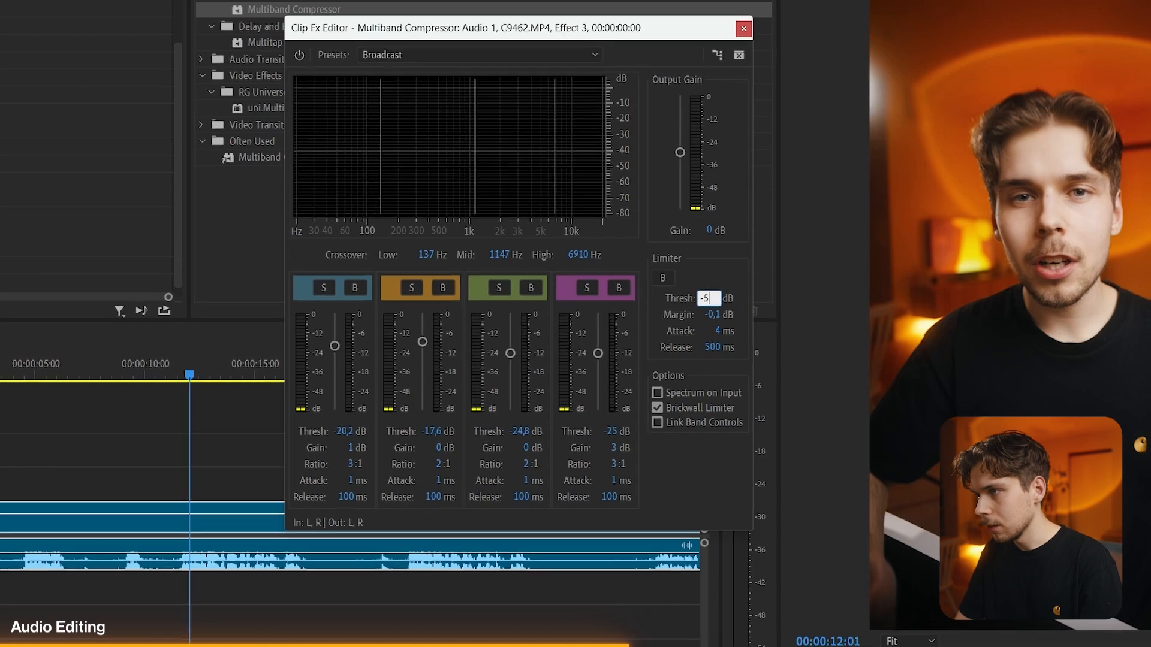
- Search the effects for "parame" and apply the Parametric Equalizer to the clip's audio
click(466, 69)
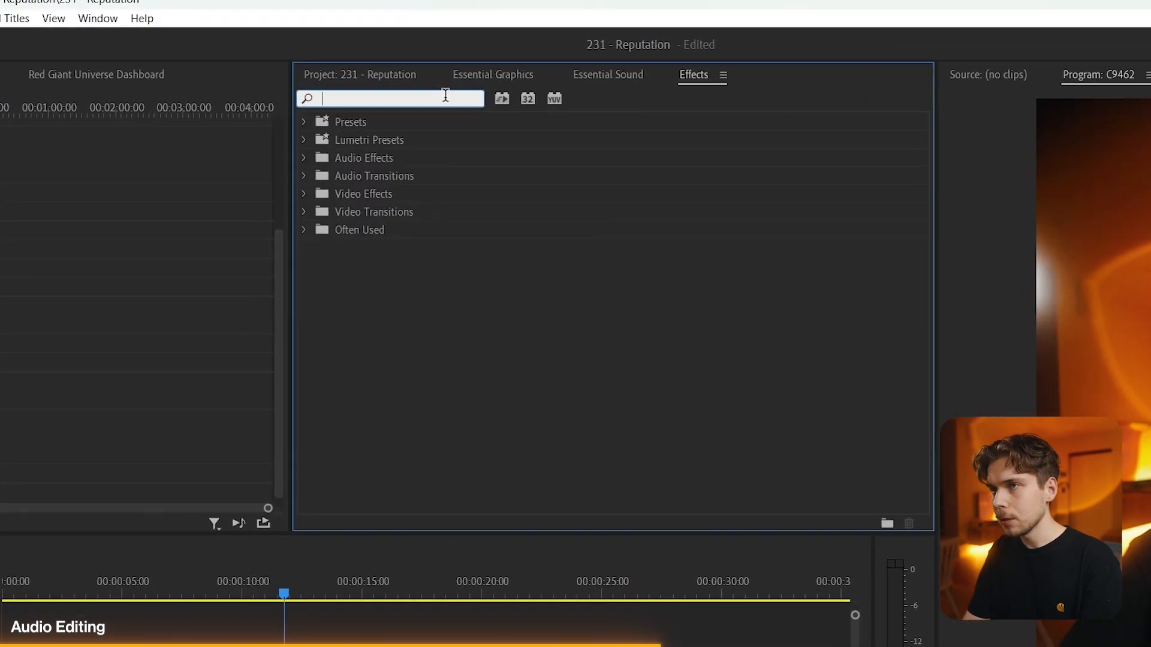
text(parame)
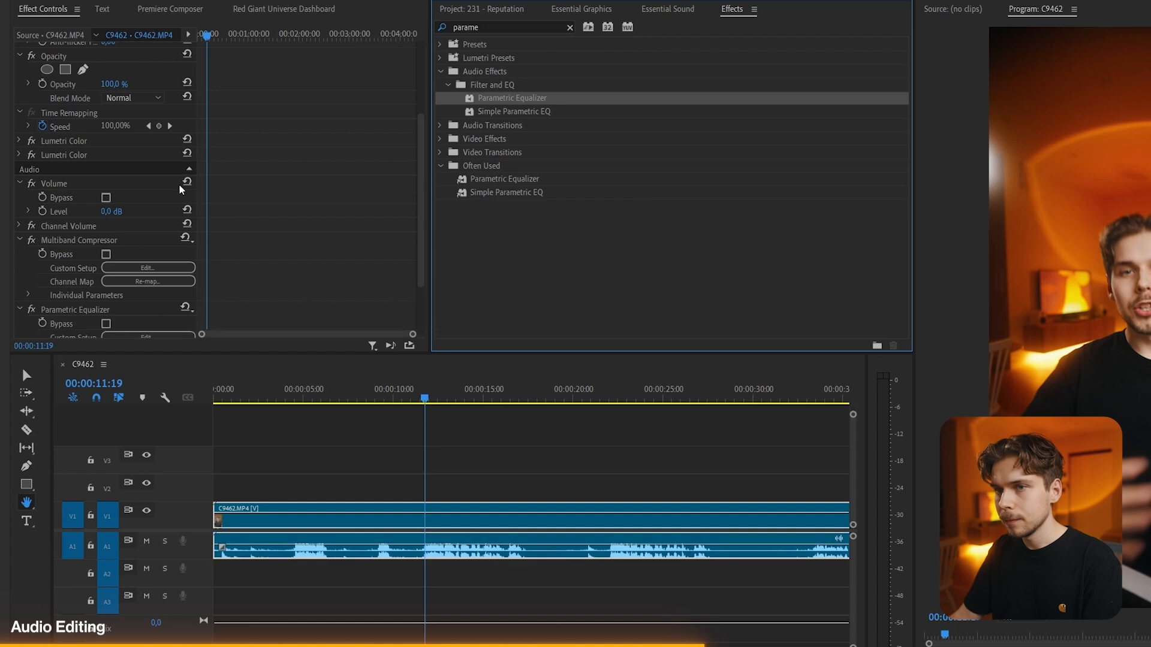
scroll(180, 190, down, 3)
- Load the Vocal Enhancer preset in the Parametric Equalizer and play the processed speech
click(150, 262)
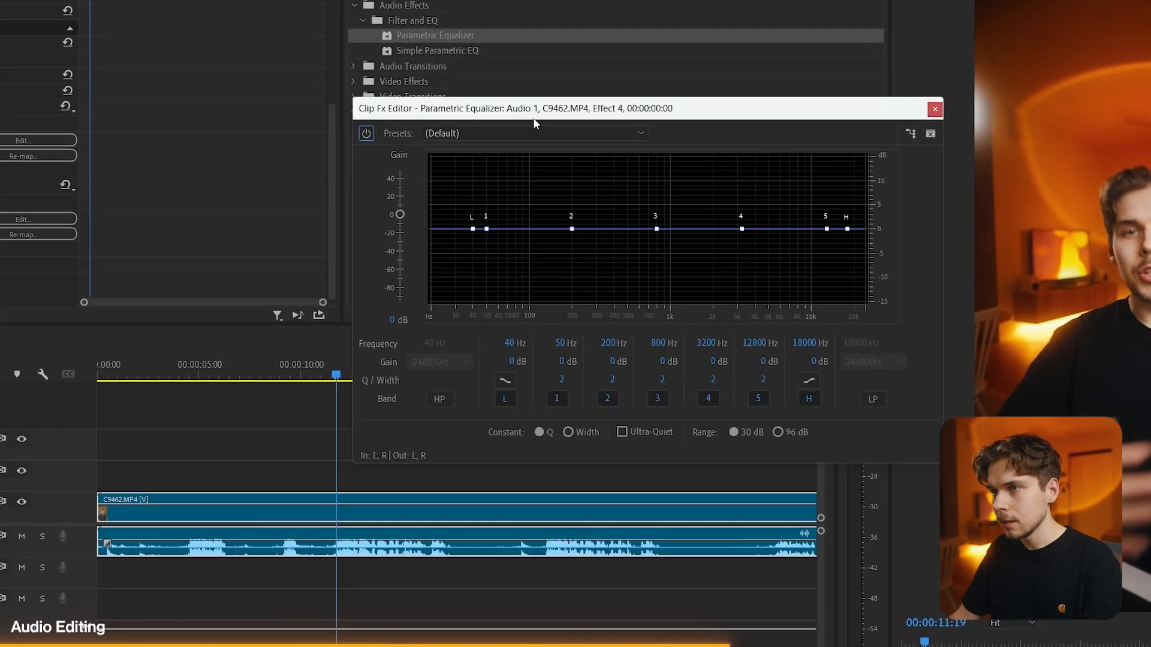
click(503, 133)
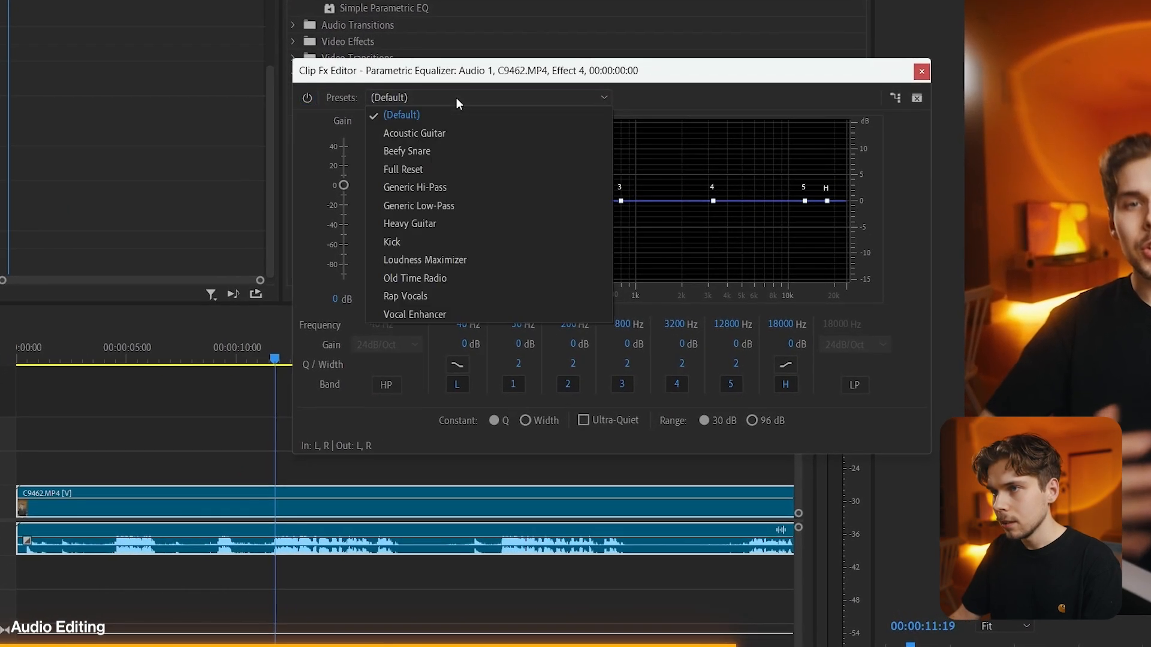
click(458, 313)
click(903, 88)
key(space)
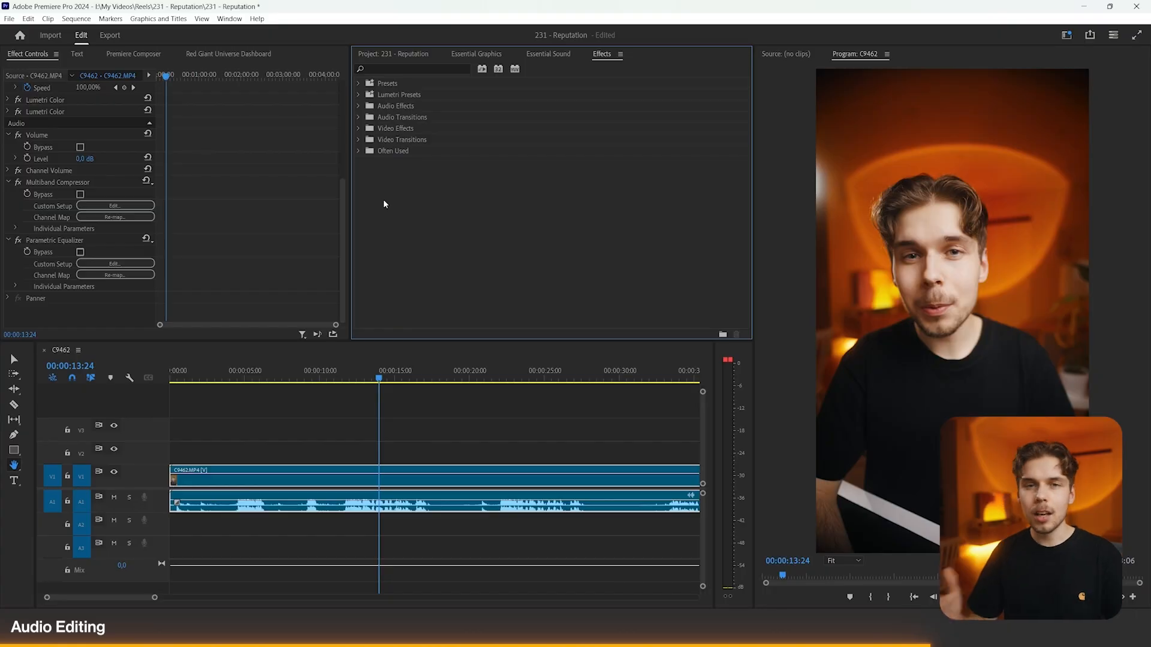
- Tag the clip as Dialogue, enable Reduce Reverb at 2,0 in its repair settings and check the speech from about 12 seconds
click(545, 55)
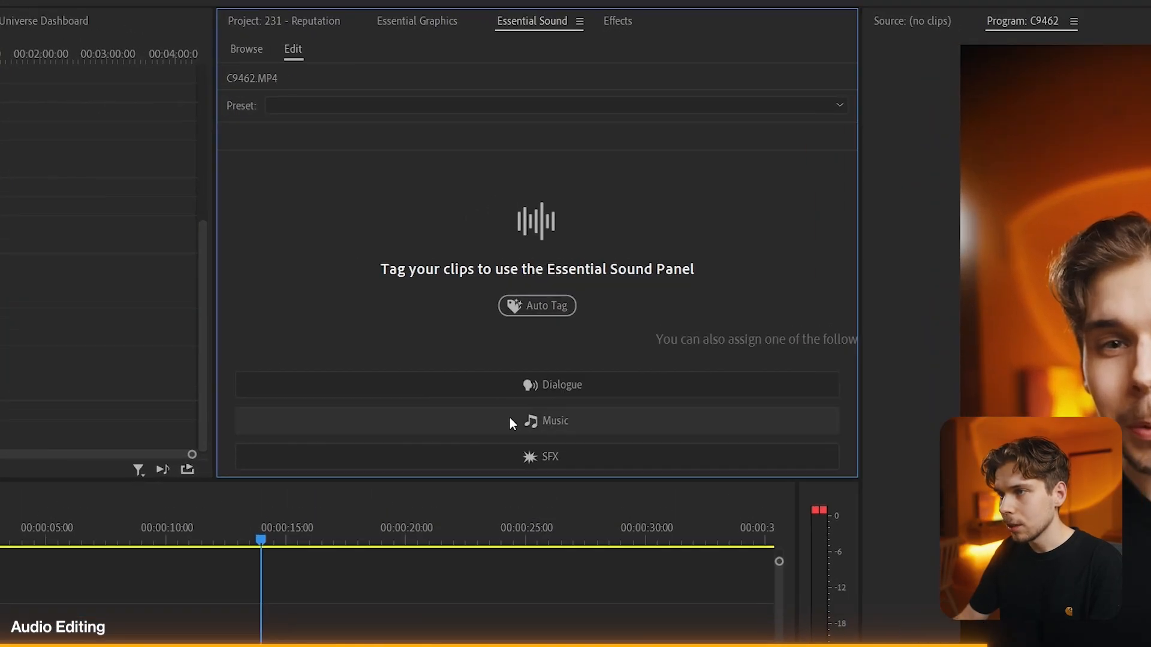
click(553, 282)
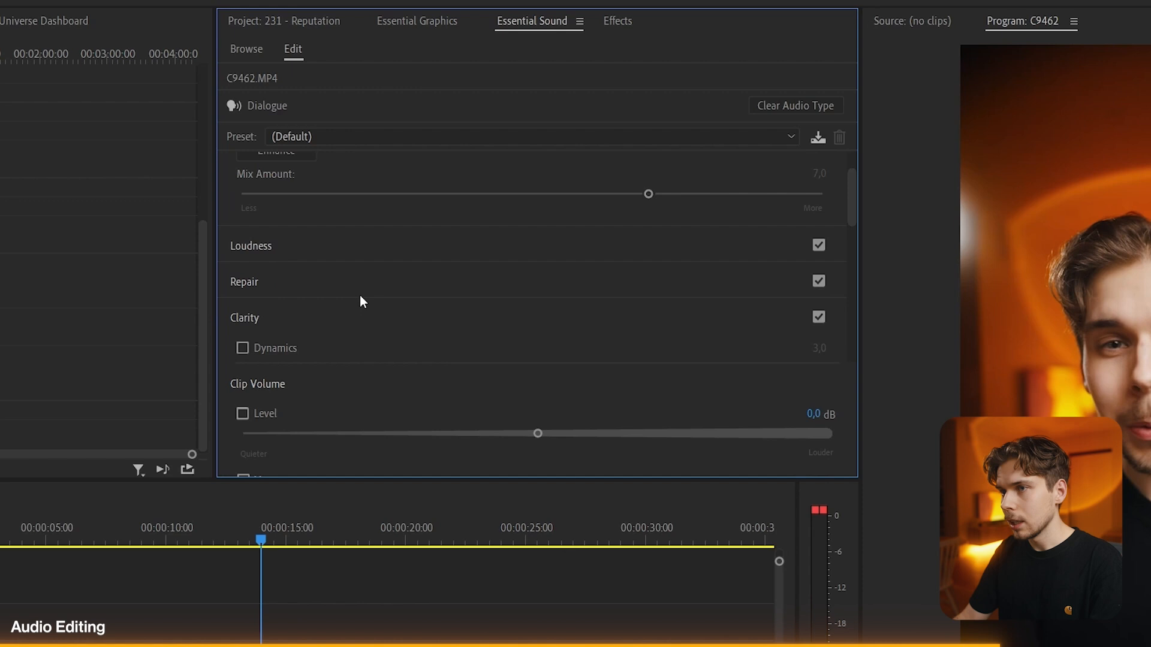
click(279, 282)
scroll(249, 287, down, 5)
scroll(252, 283, down, 2)
click(243, 308)
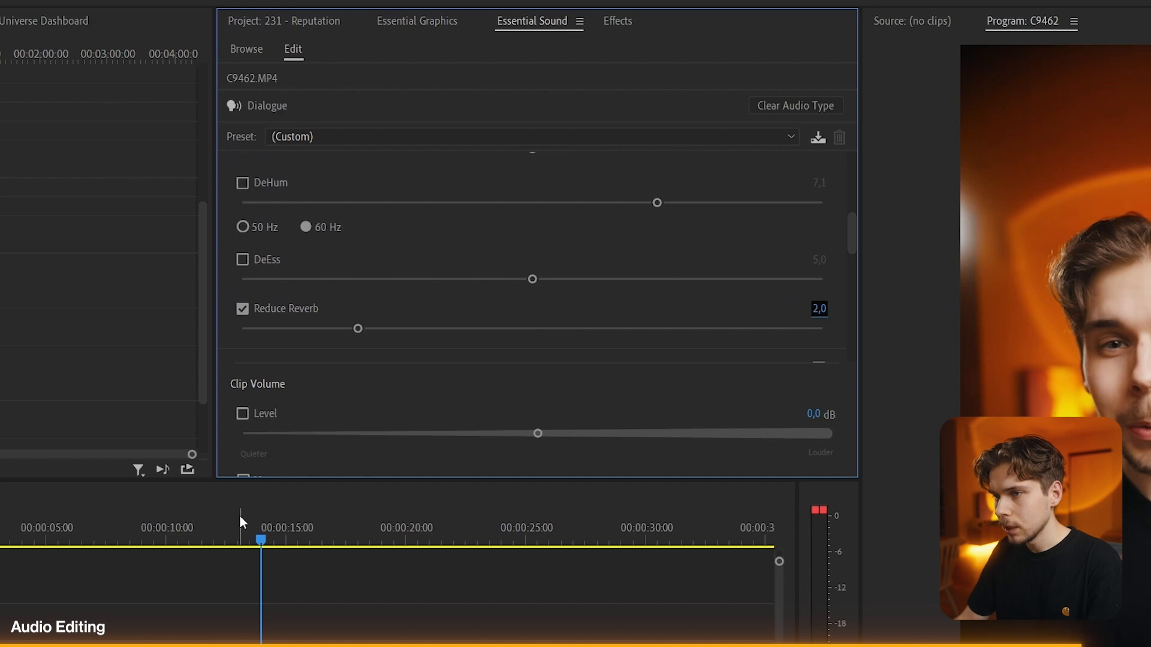
click(209, 524)
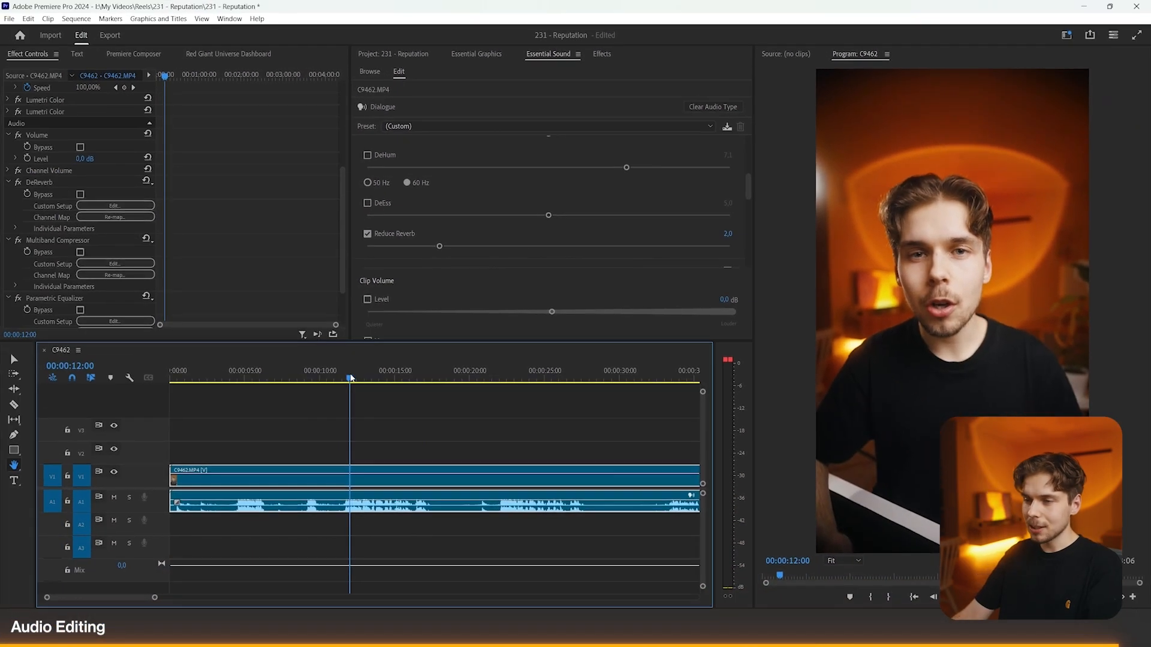
drag(350, 378, 358, 377)
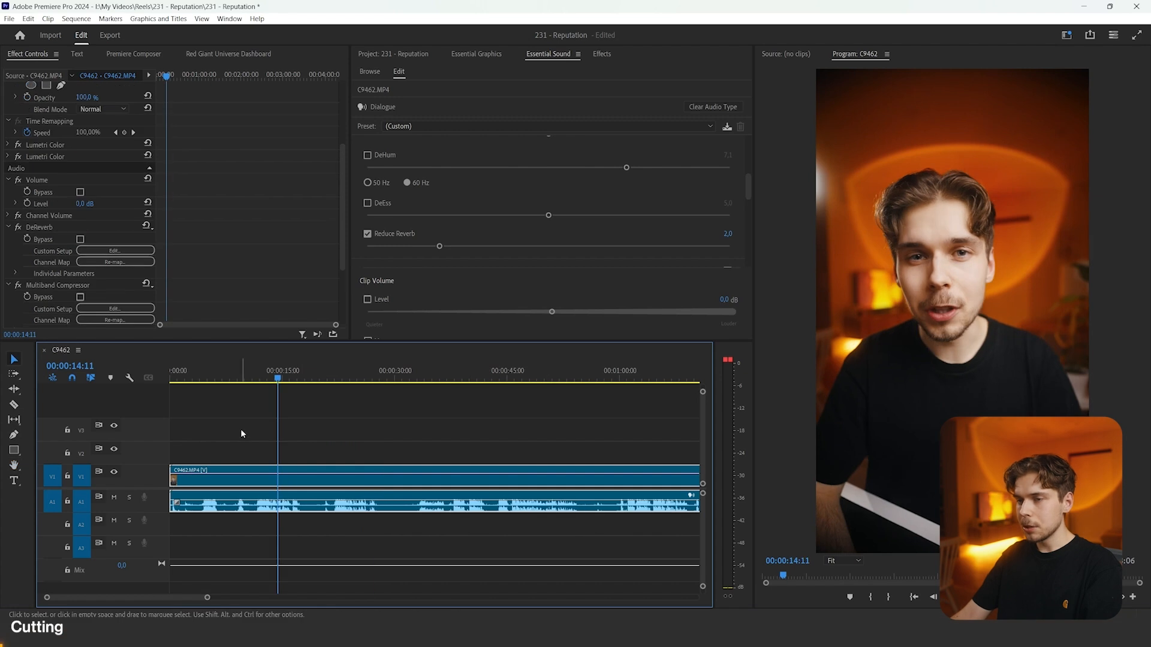
- Reframe the speaker by setting the clip's scale to 113 and its vertical position to 841
scroll(312, 200, up, 5)
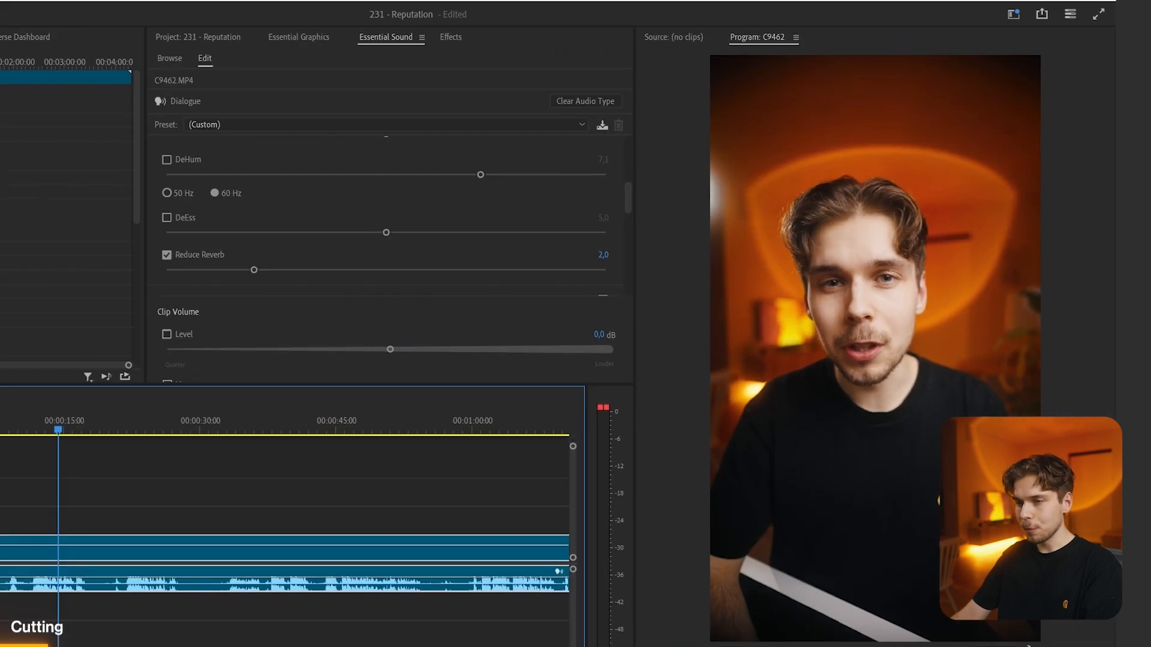
click(86, 123)
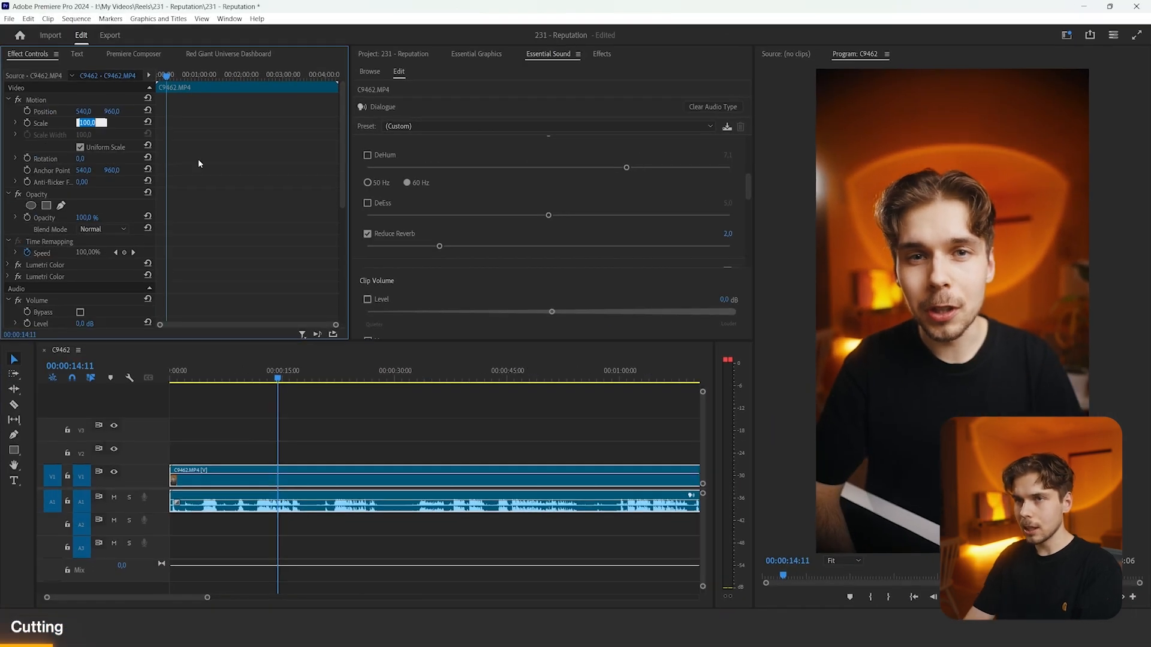
key(Return)
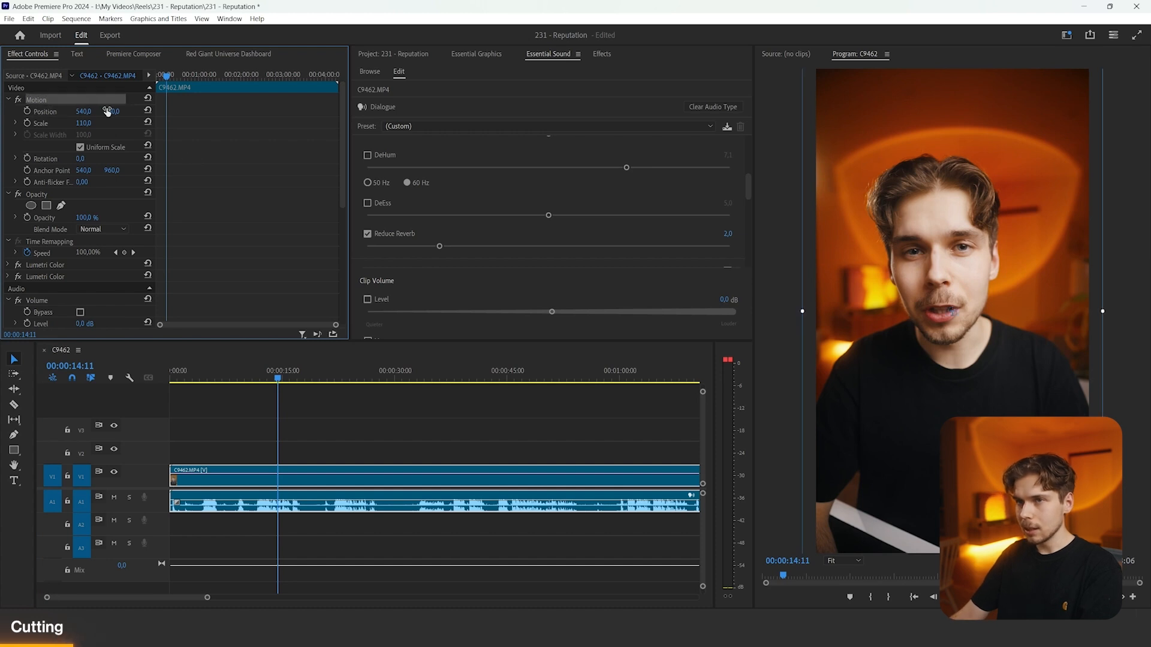
drag(110, 111, 59, 111)
drag(90, 123, 92, 124)
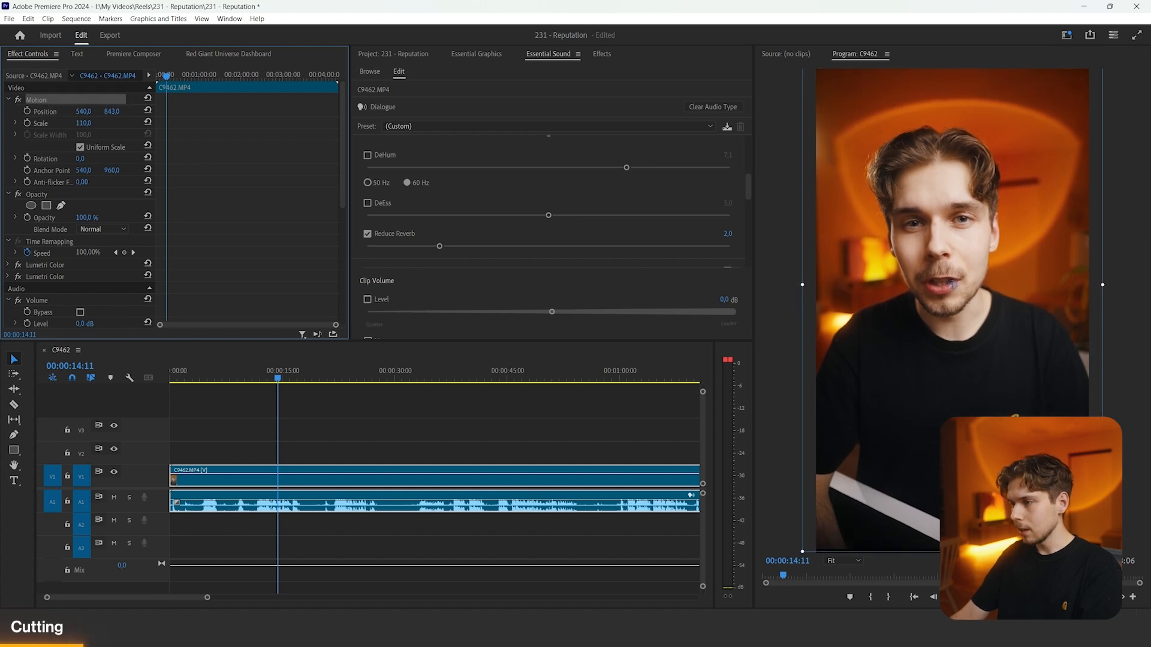
- Review the opening takes and split the clip with the Razor tool at about 6 seconds
key(space)
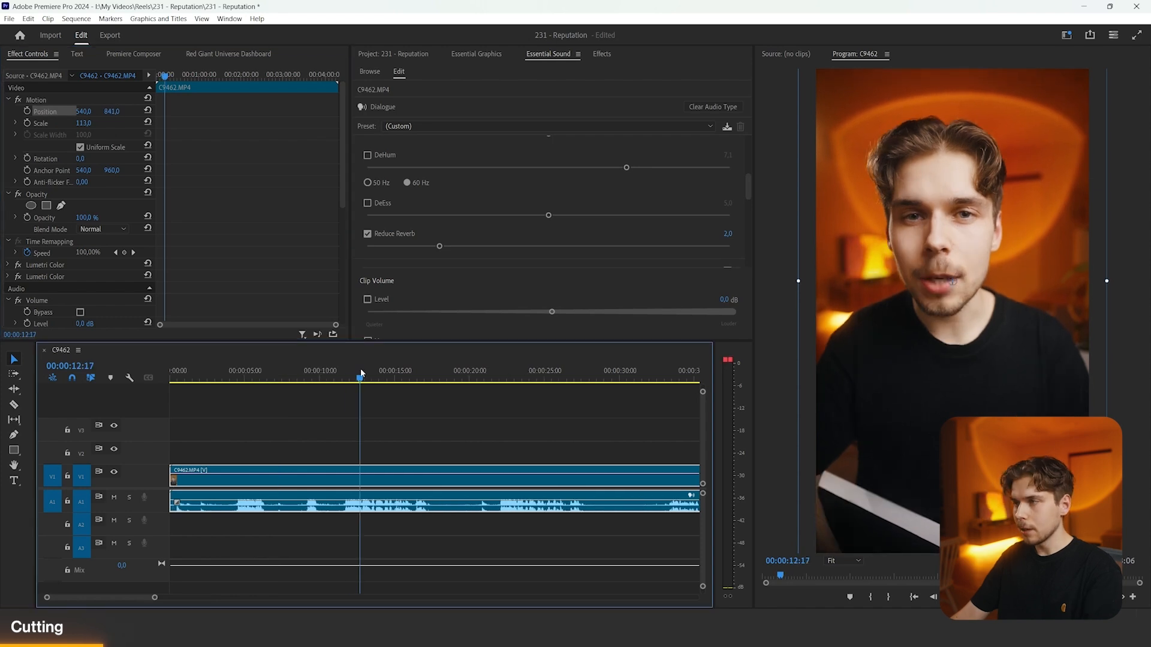
scroll(345, 462, up, 2)
scroll(346, 462, up, 2)
scroll(363, 447, down, 2)
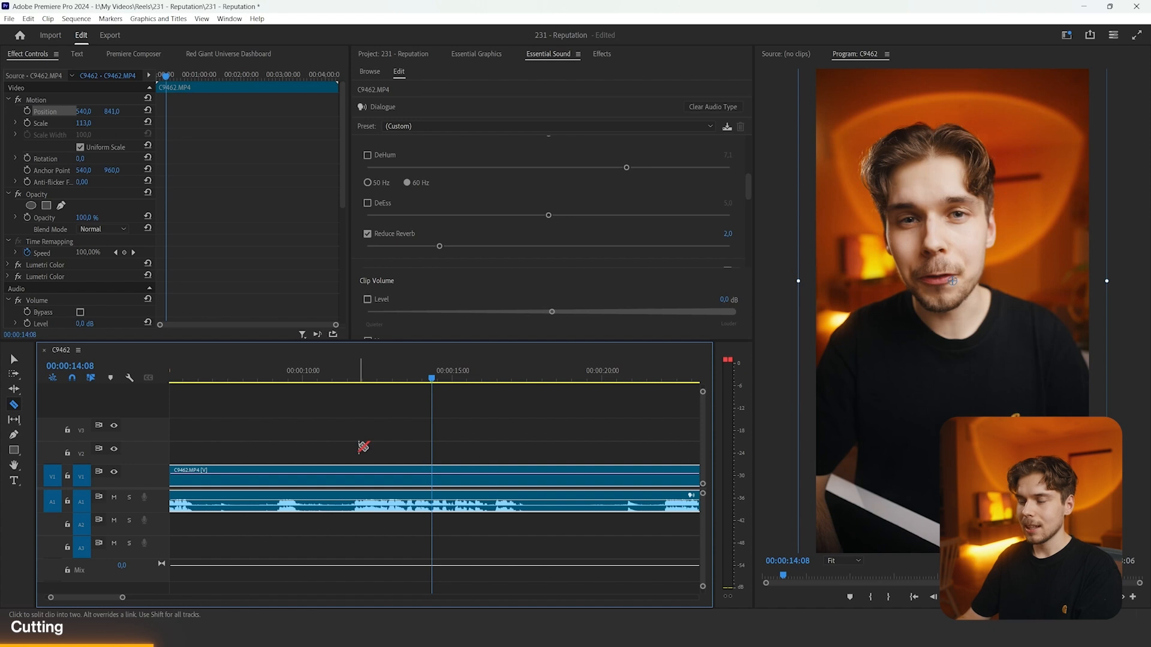
scroll(363, 447, down, 2)
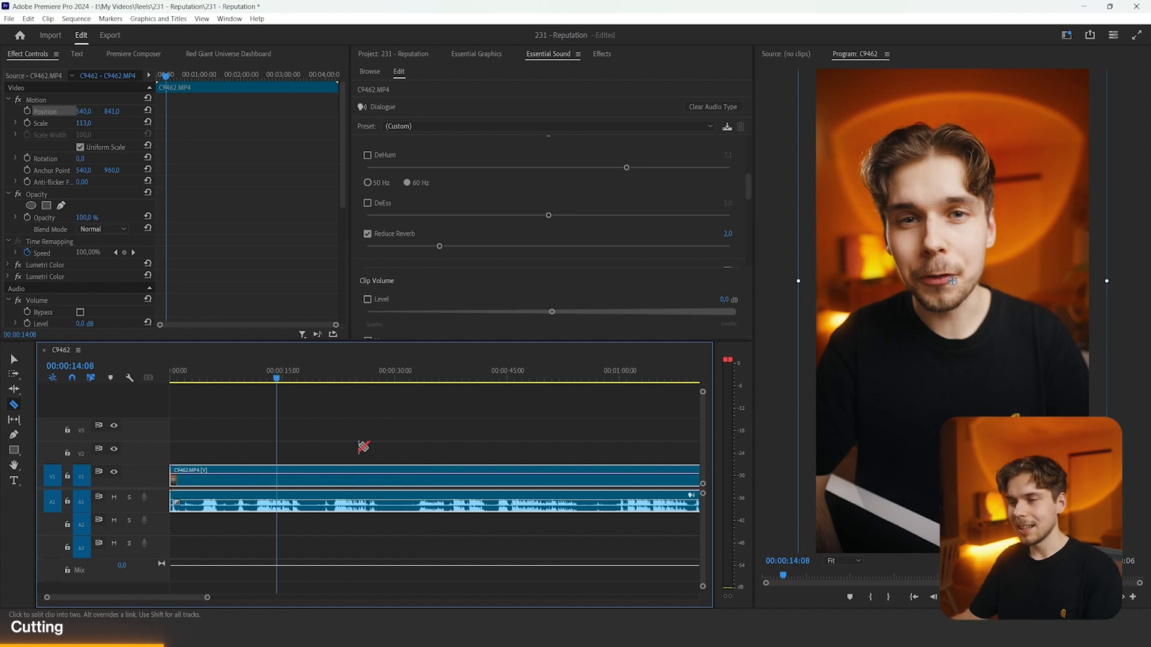
scroll(363, 447, up, 2)
drag(415, 367, 433, 365)
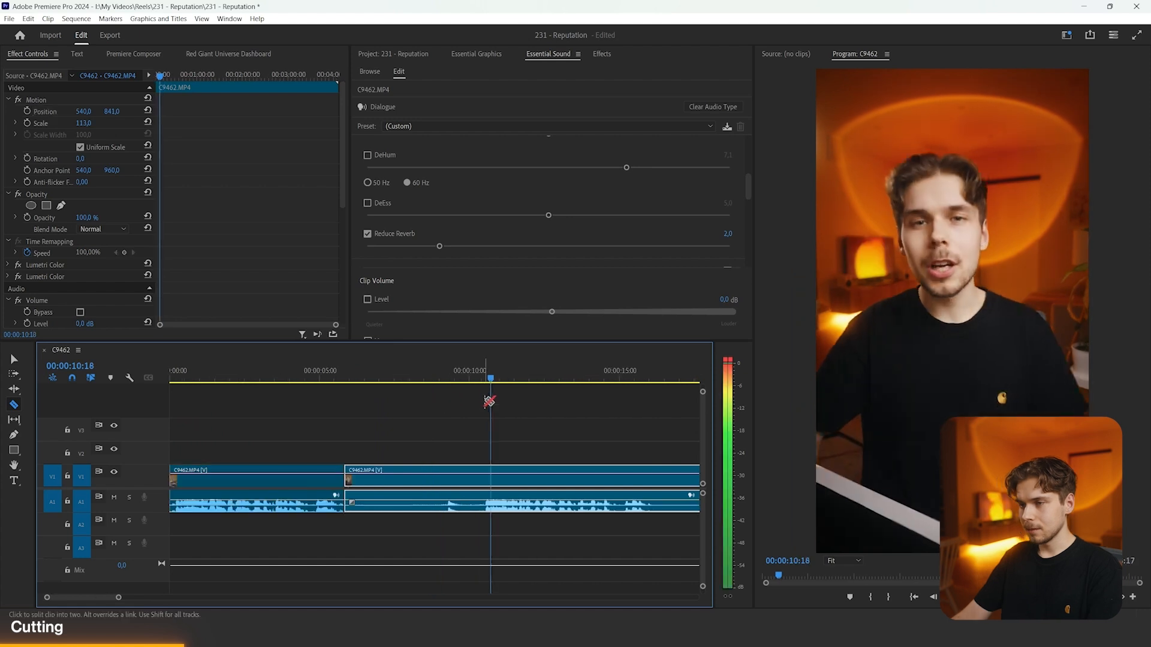
- Split the clip where the speech starts at about 10 seconds and delete the discarded segments before it
key(minus)
key(v)
key(space)
drag(295, 425, 159, 561)
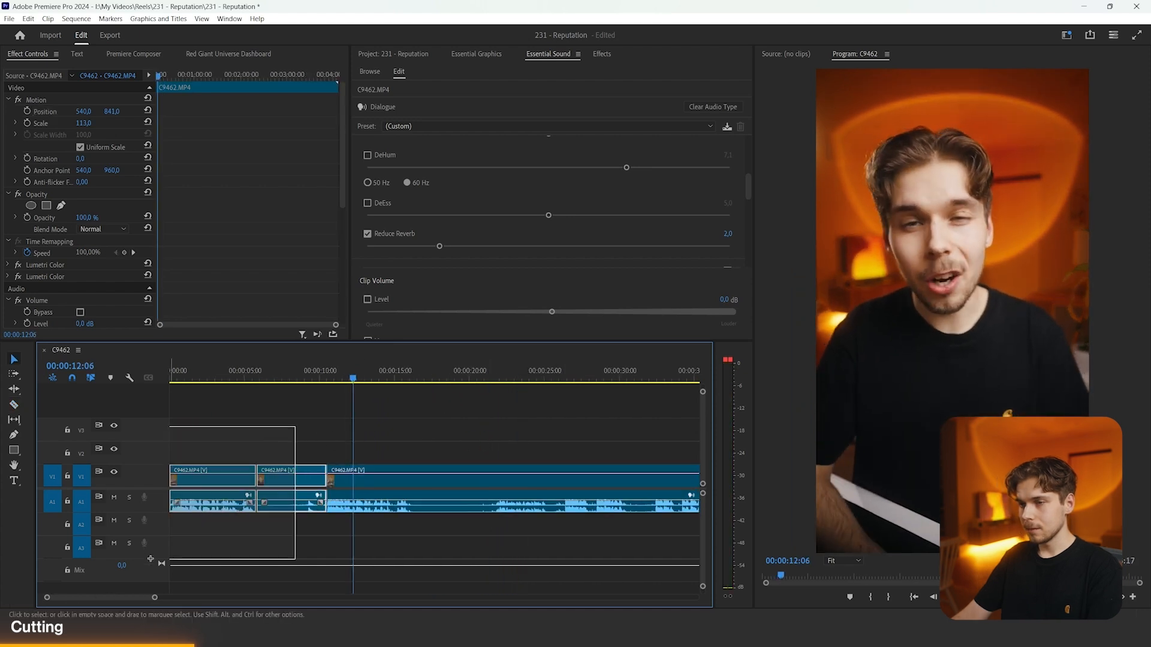
key(Delete)
key(minus)
click(204, 478)
key(Delete)
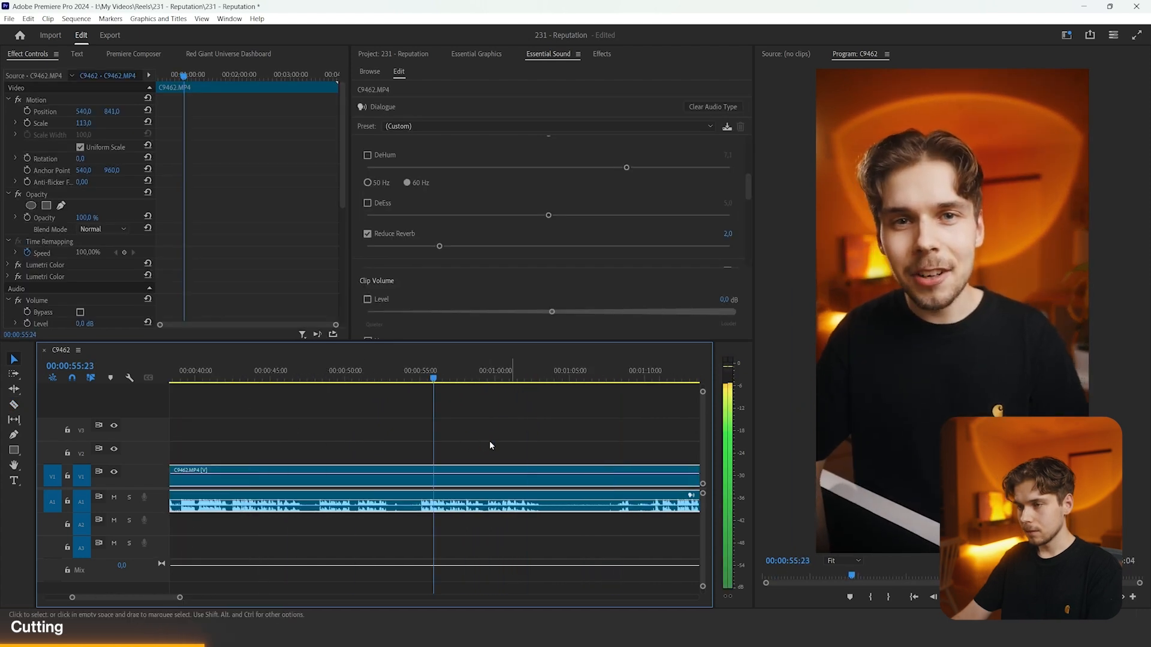
- Split the clip at about 55 seconds and delete the unwanted footage before that cut
click(402, 472)
key(v)
drag(345, 429, 380, 492)
key(Delete)
- Split the clip at the end of the take, at about 1:03
key(minus)
key(equal)
key(minus)
key(minus)
key(equal)
key(equal)
key(c)
click(530, 467)
key(minus)
- Review the takes from about 1:11, split the clip at about 1:22 and delete the segment before that cut
click(612, 375)
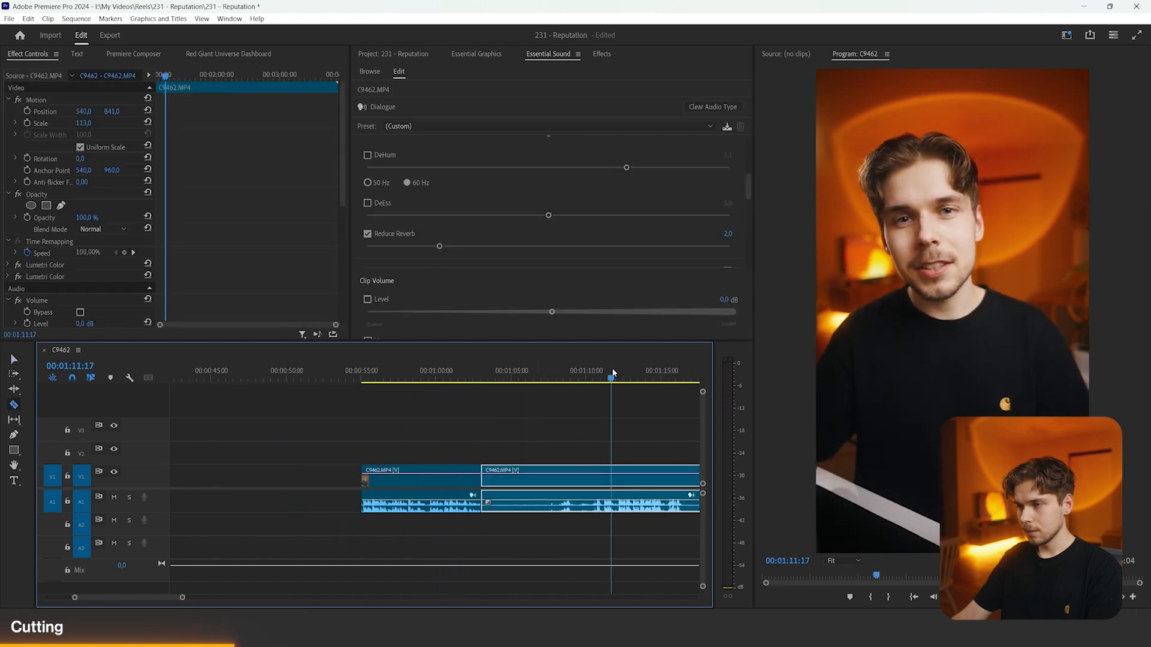
key(space)
key(equal)
key(minus)
click(592, 379)
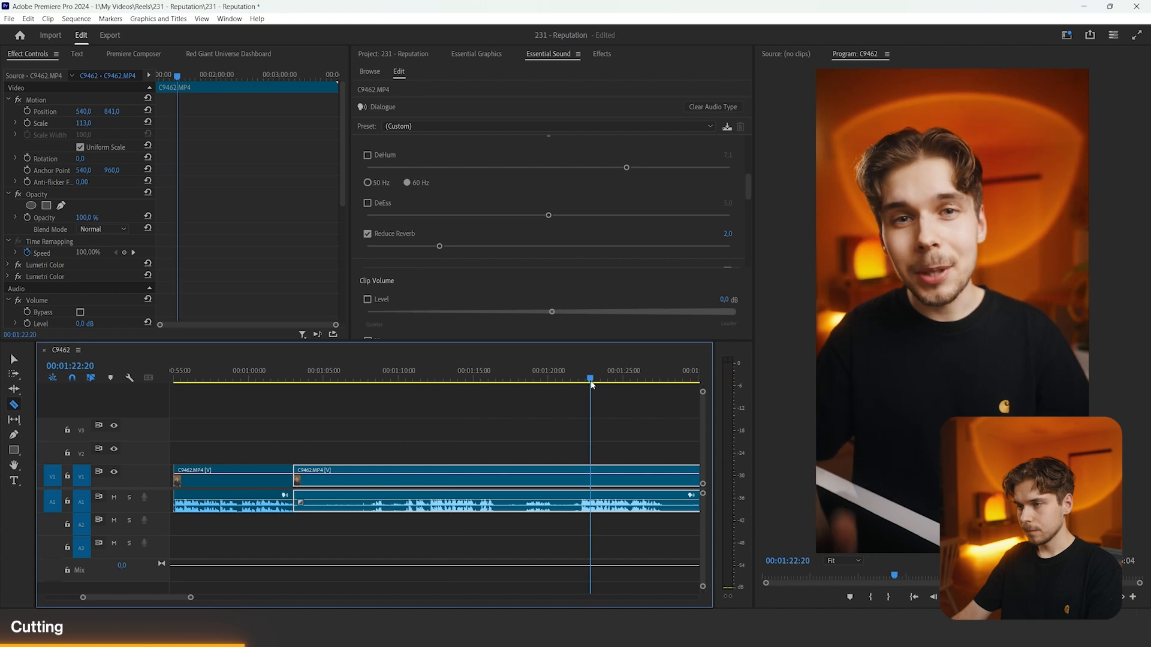
key(equal)
click(422, 459)
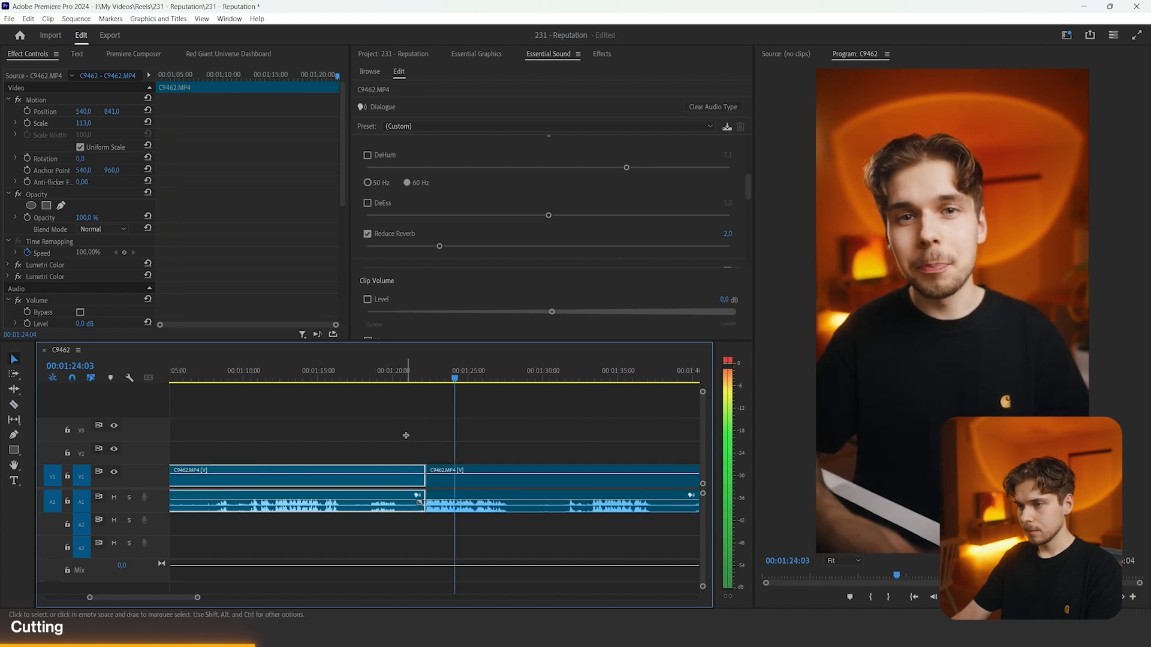
key(Delete)
- Split all tracks at the end of the take at about 1:27 and review the following footage up to about 2:05
shift+click(510, 457)
key(minus)
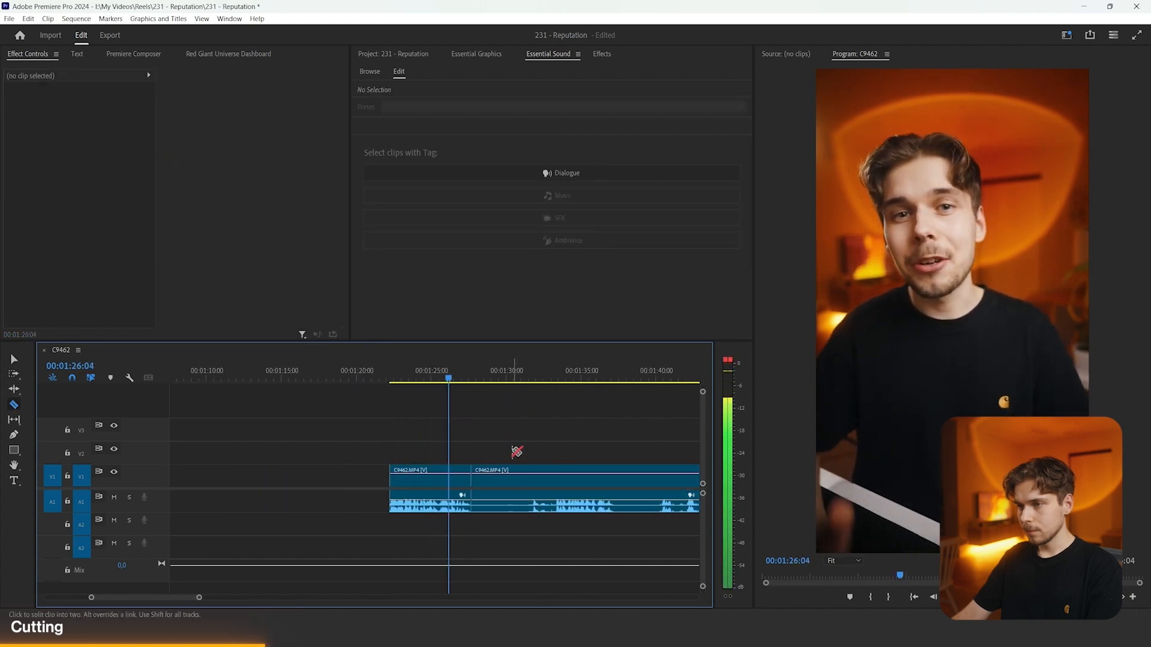
key(minus)
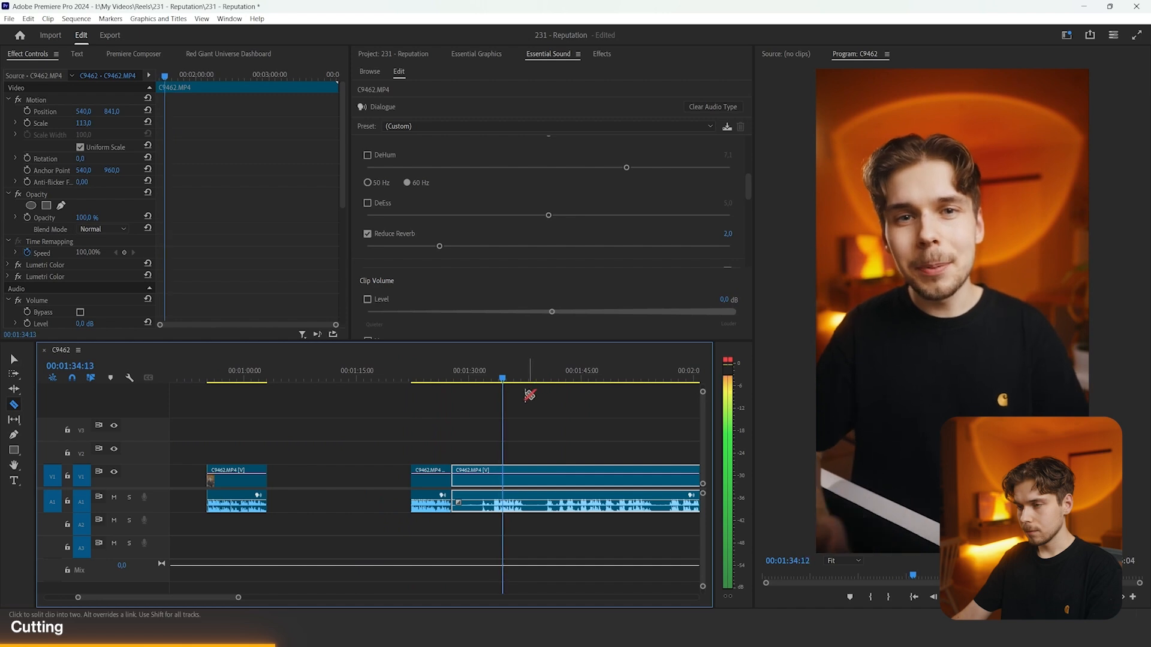
key(equal)
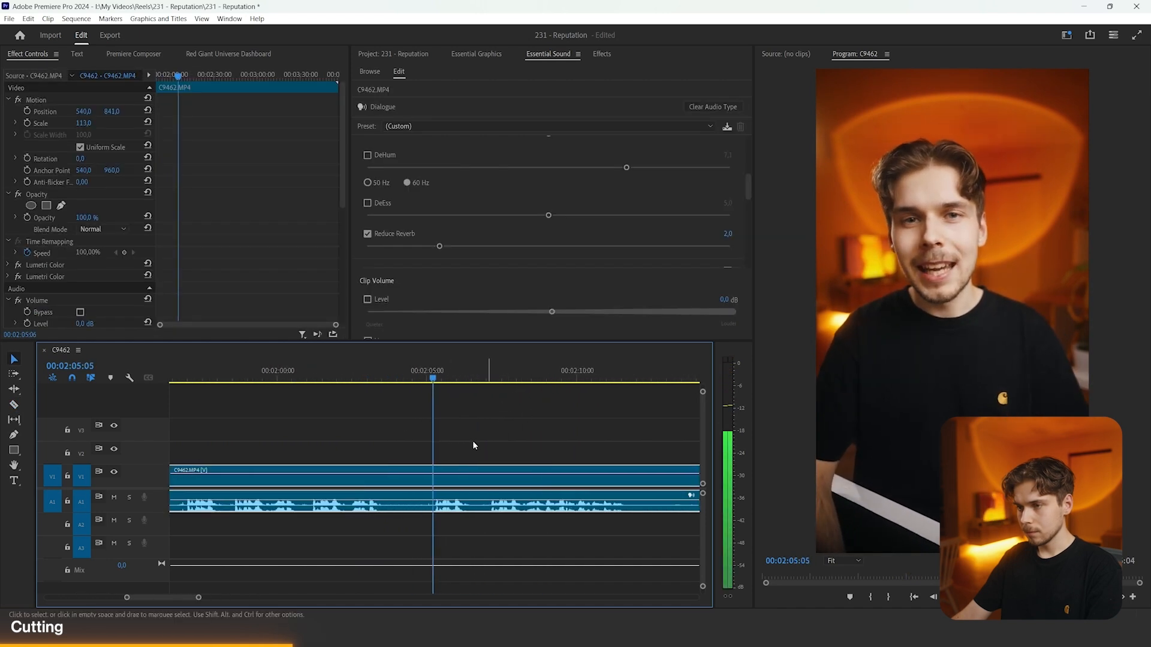
- Split the clip where the speech starts at about 2:05 and delete the unused segment before it
key(c)
key(equal)
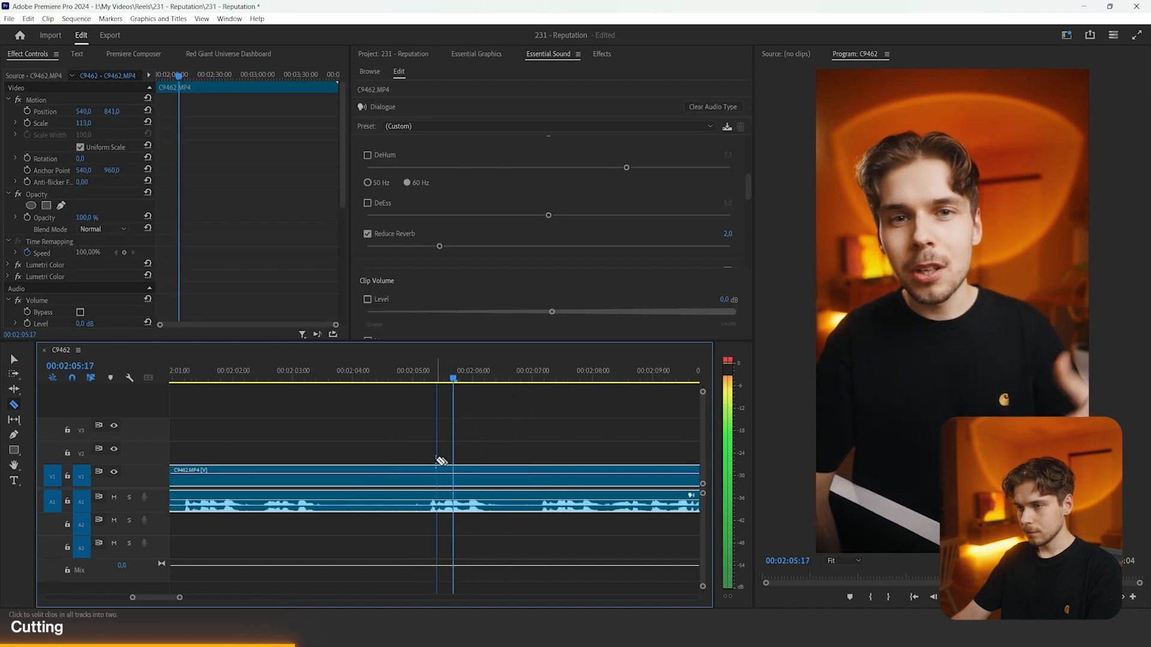
click(427, 479)
key(minus)
key(minus)
key(minus)
key(v)
click(366, 470)
key(Delete)
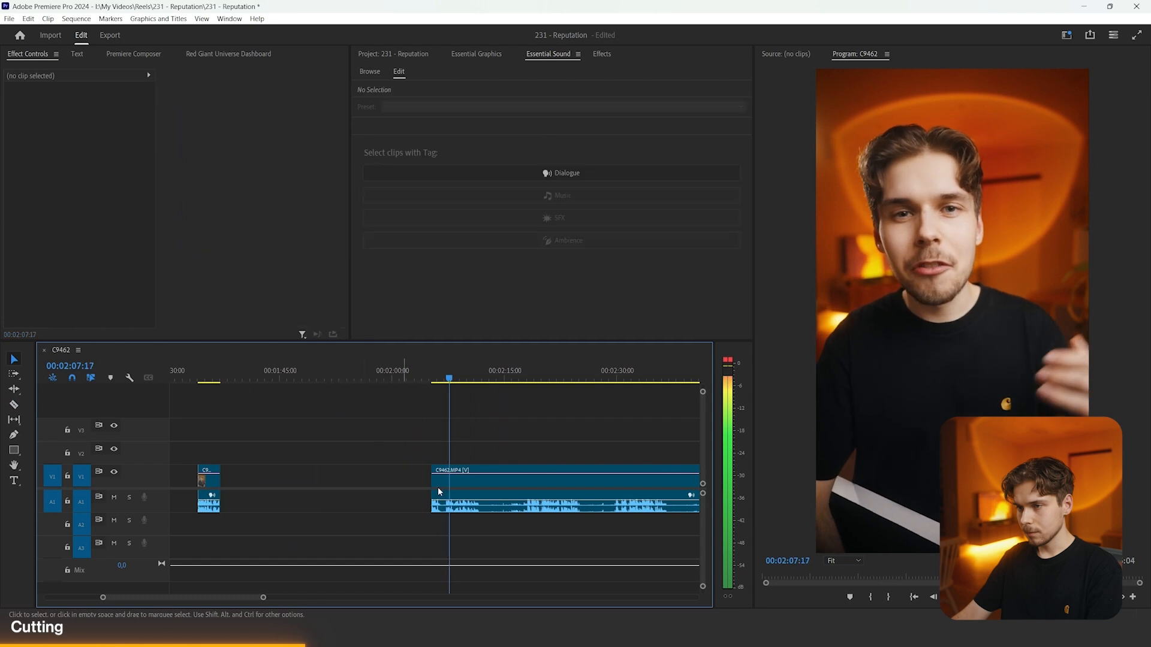
- Trim the start of the remaining clip by splitting it at about 2:07 and deleting the short piece before the cut
key(equal)
key(equal)
key(c)
click(407, 470)
key(v)
click(383, 476)
key(Delete)
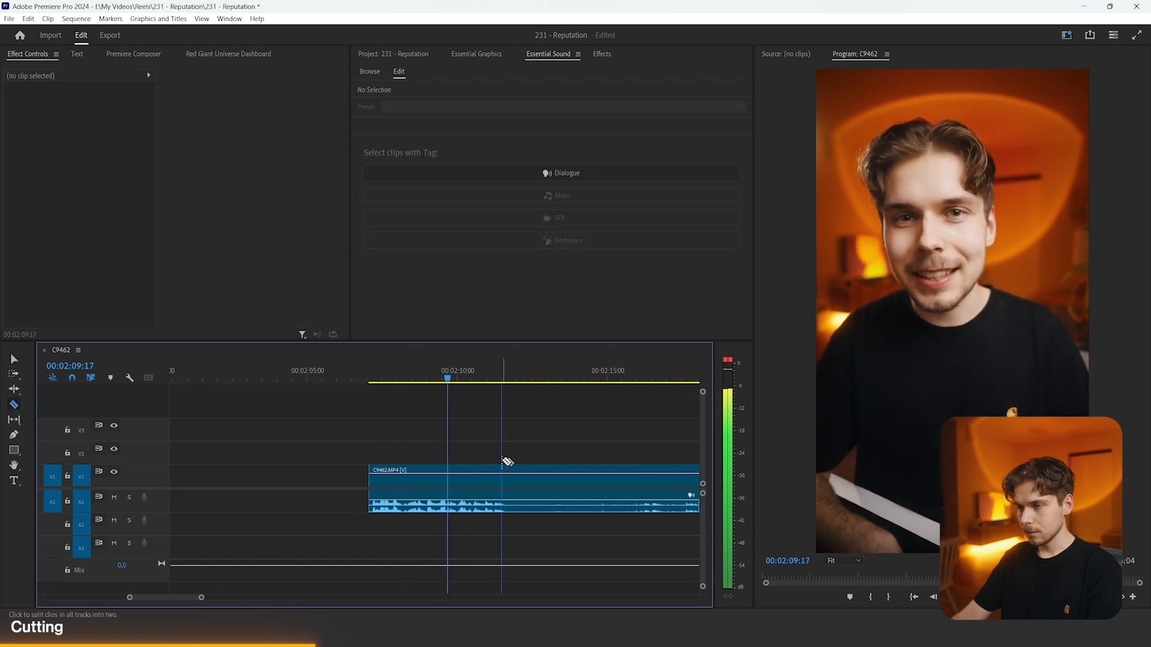
- Split all tracks at the end of the take at about 2:11 and play the speech that follows
key(minus)
click(594, 379)
key(space)
key(equal)
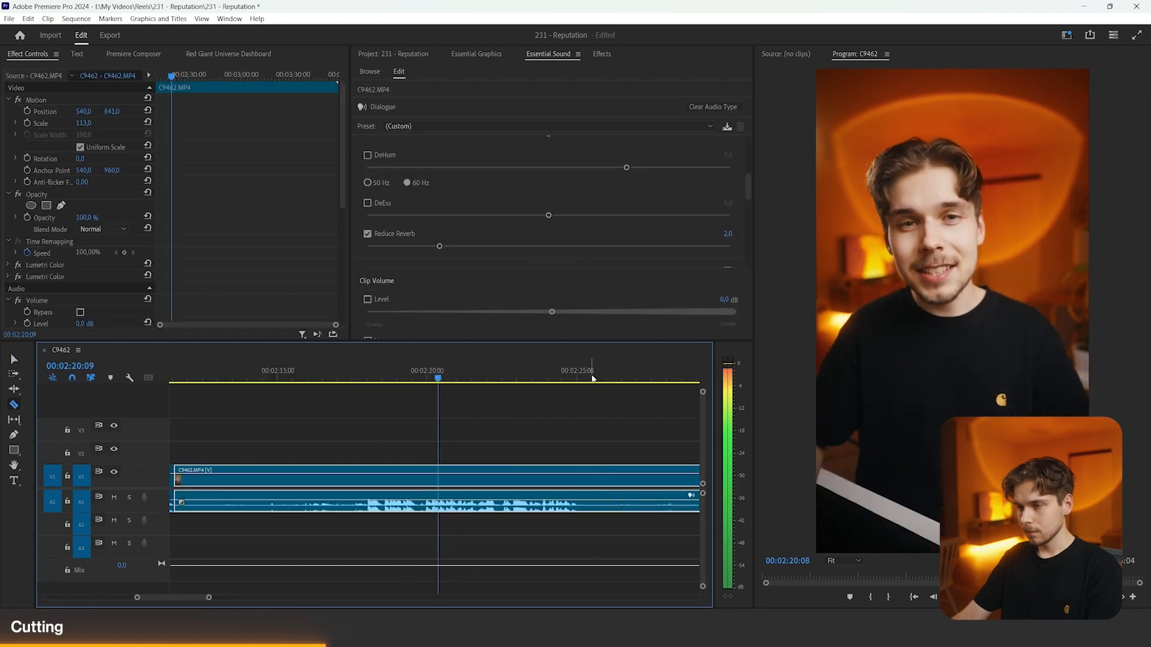
- Split the clip where the speech starts at about 2:19 and delete the unused segment before it
drag(390, 380, 435, 376)
key(minus)
key(minus)
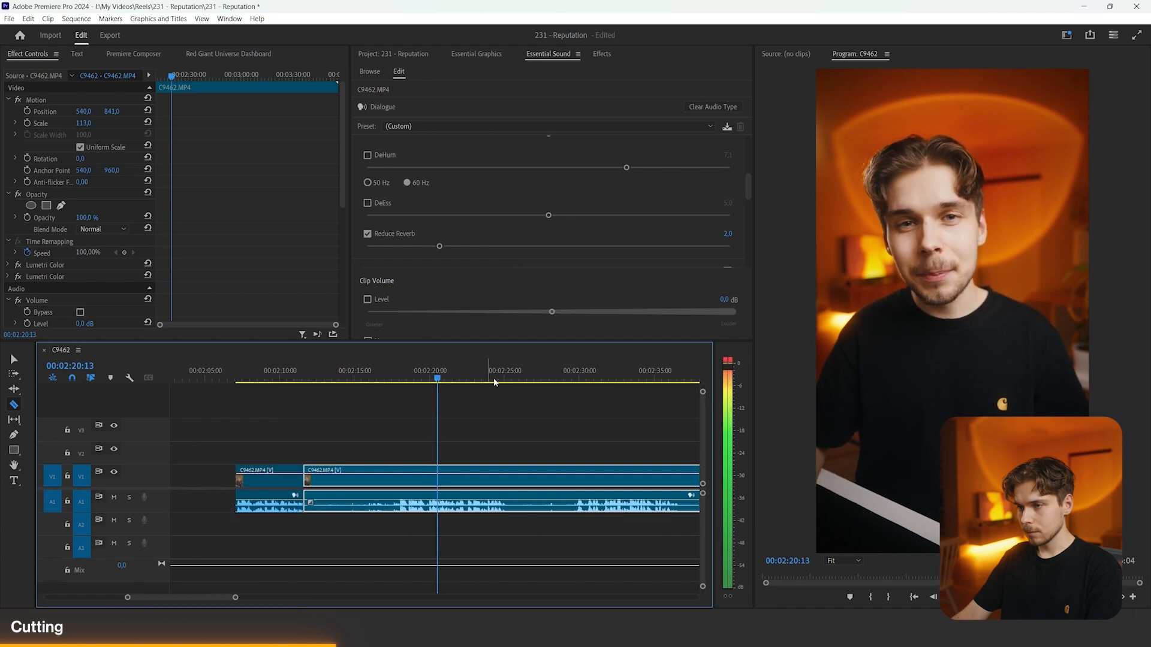
click(538, 376)
click(419, 379)
key(equal)
key(equal)
key(equal)
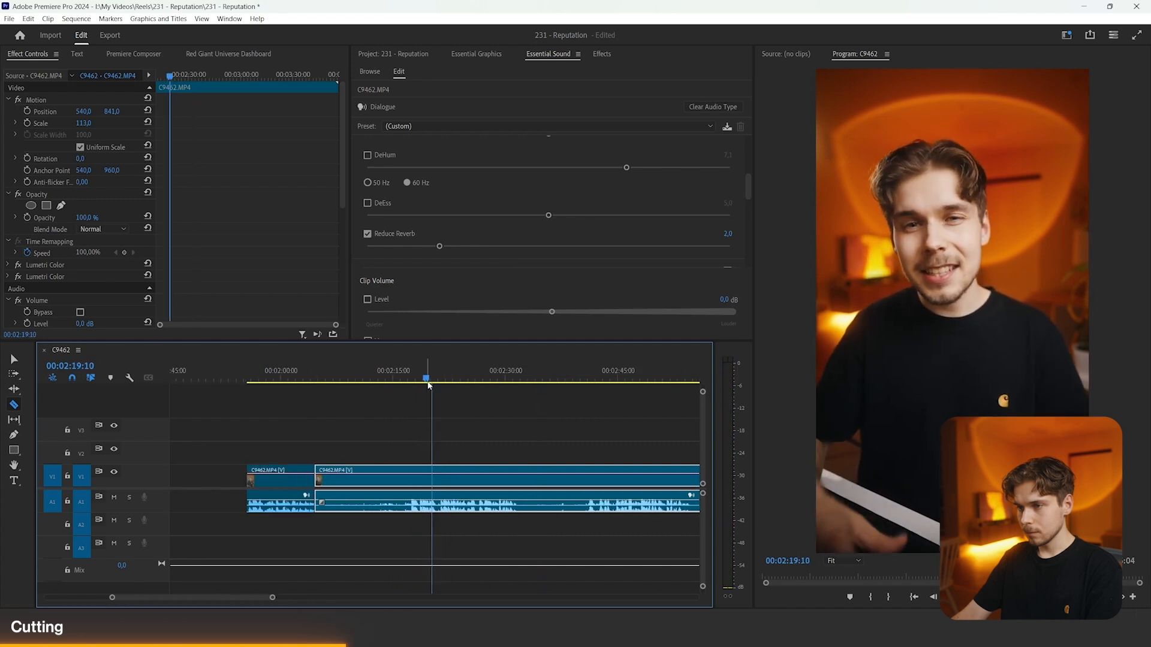
click(434, 471)
key(v)
drag(380, 409, 403, 493)
key(Delete)
- Split the clip at the end of that take and review the following footage up to about 2:31
key(c)
click(622, 471)
key(minus)
key(minus)
key(v)
click(557, 373)
key(equal)
key(equal)
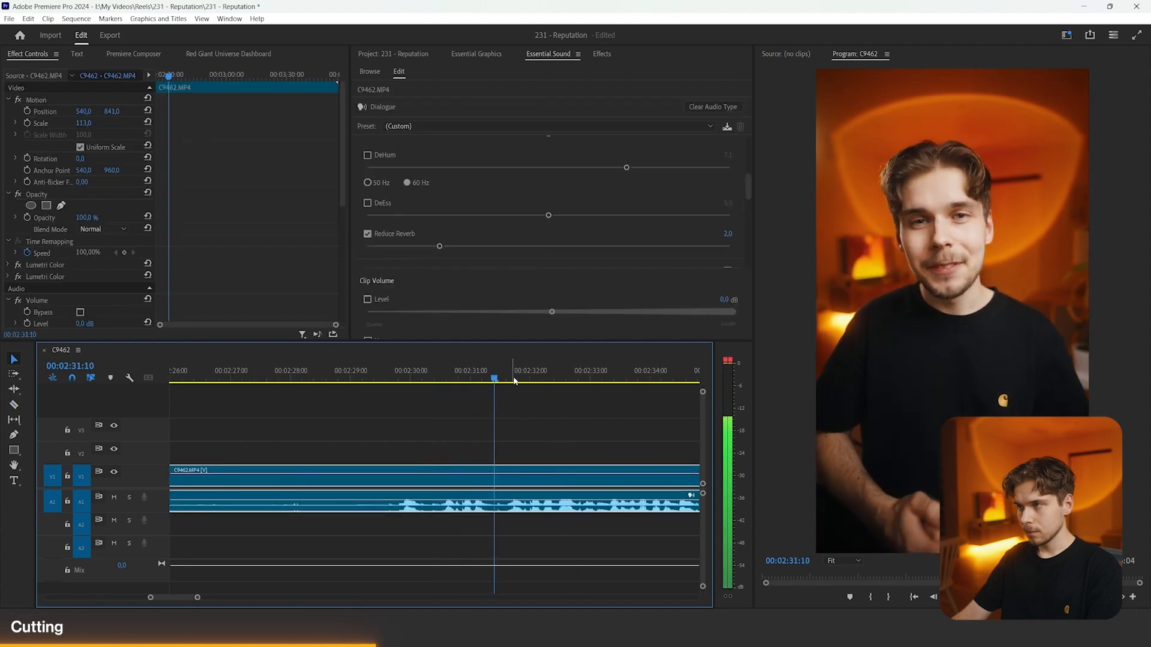
- Split all tracks where the usable take starts at about 3:24 and delete the unused segment before the cut
key(minus)
key(minus)
key(c)
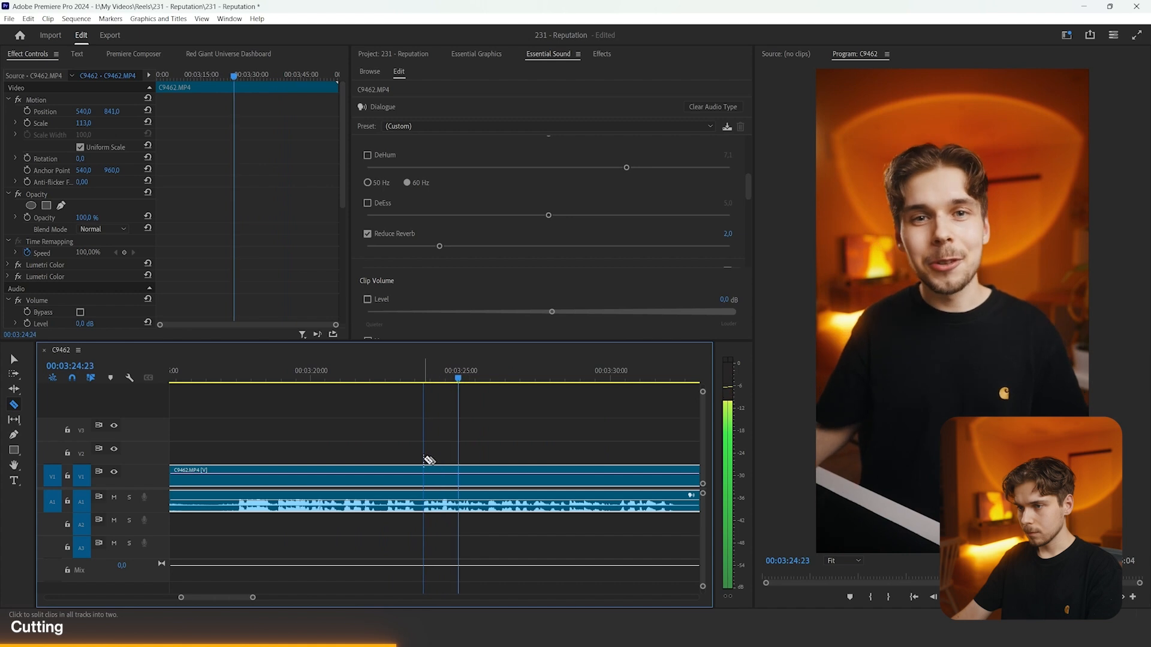
shift+click(424, 460)
key(v)
drag(417, 444, 394, 514)
key(Delete)
- Split all tracks at the end of the take at about 3:32
scroll(437, 516, down, 2)
scroll(456, 501, up, 1)
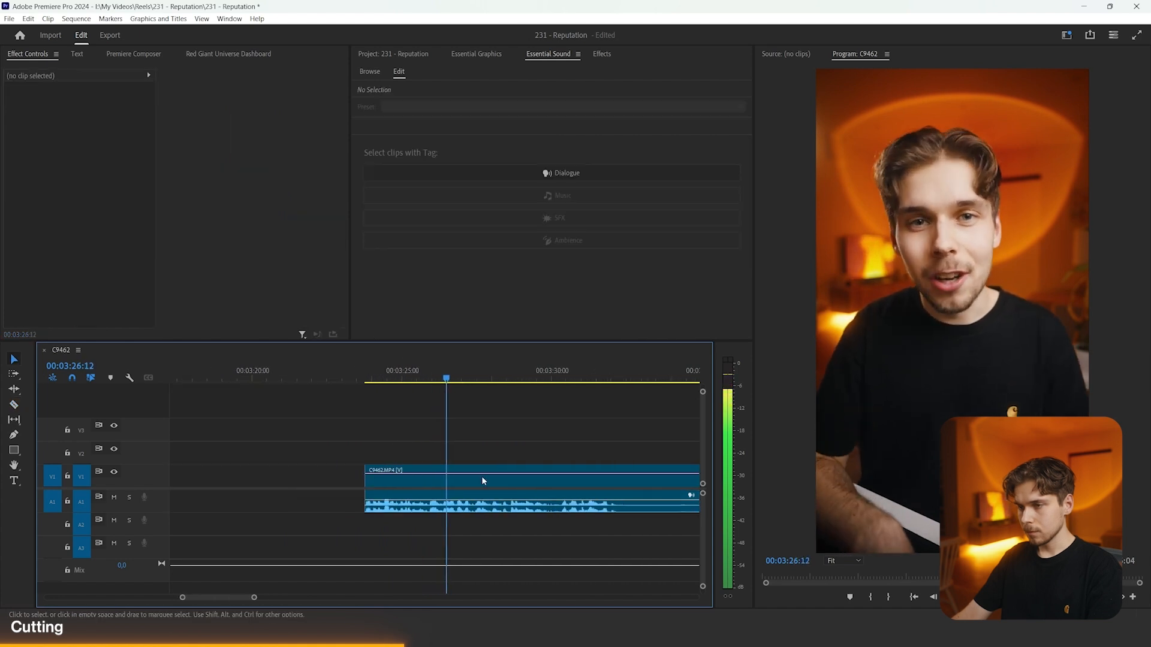
click(566, 377)
key(space)
key(equal)
key(c)
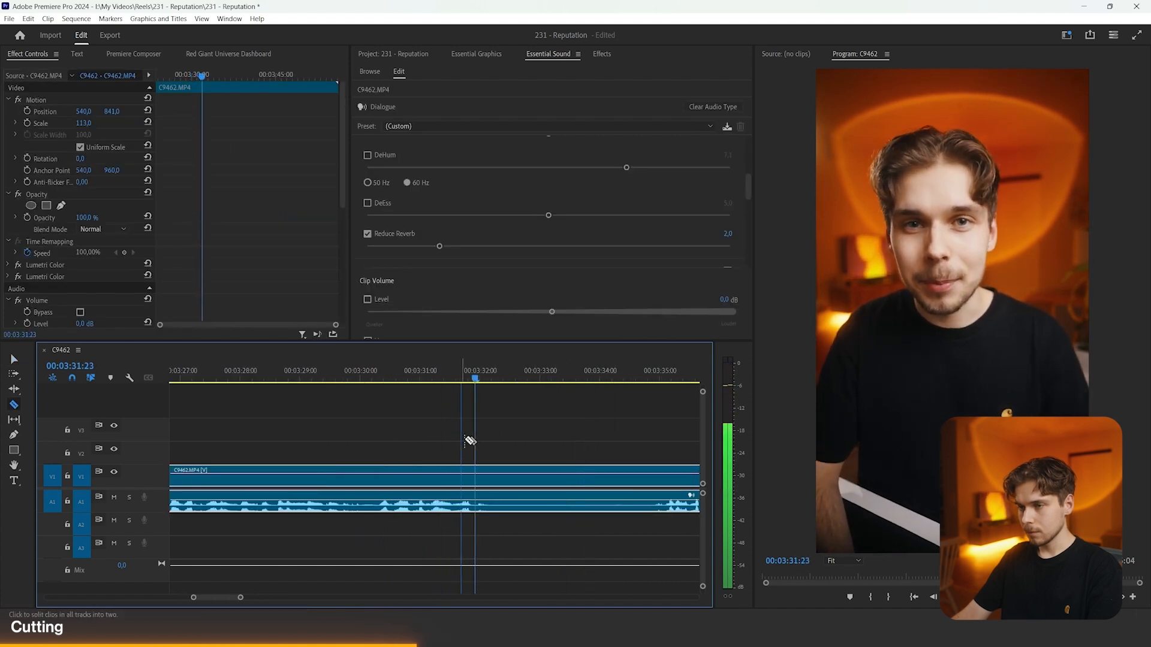
shift+click(490, 434)
- Review the footage after 3:32, split all tracks at about 3:48 and delete the segment before the cut
key(minus)
key(minus)
click(573, 375)
key(space)
key(minus)
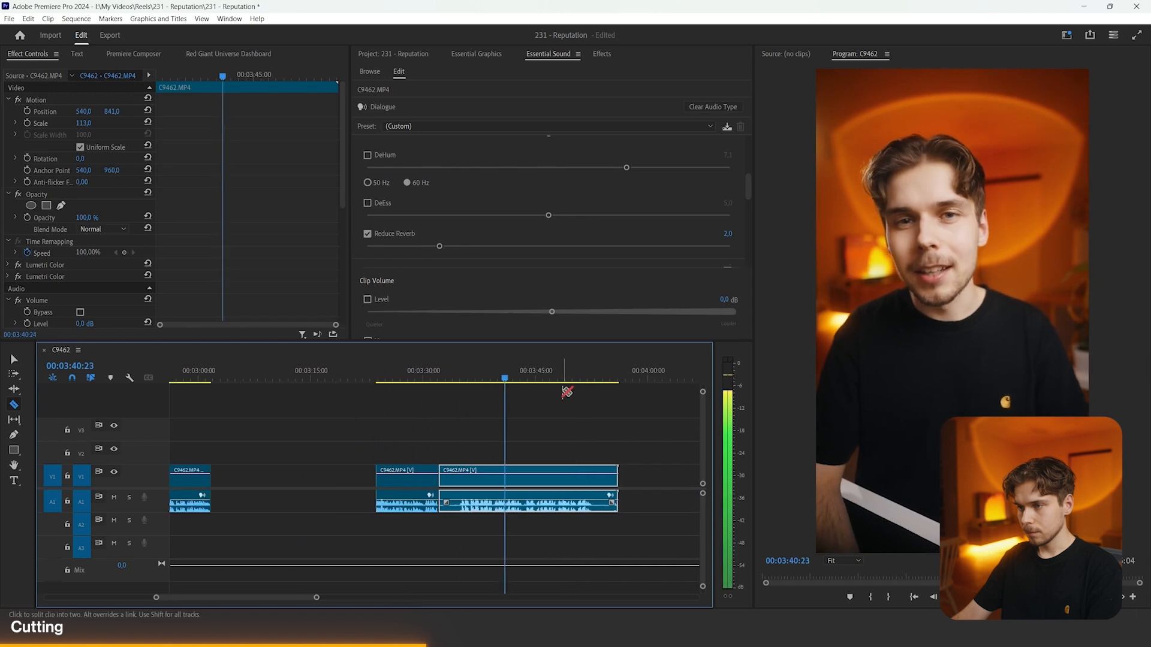
key(equal)
key(equal)
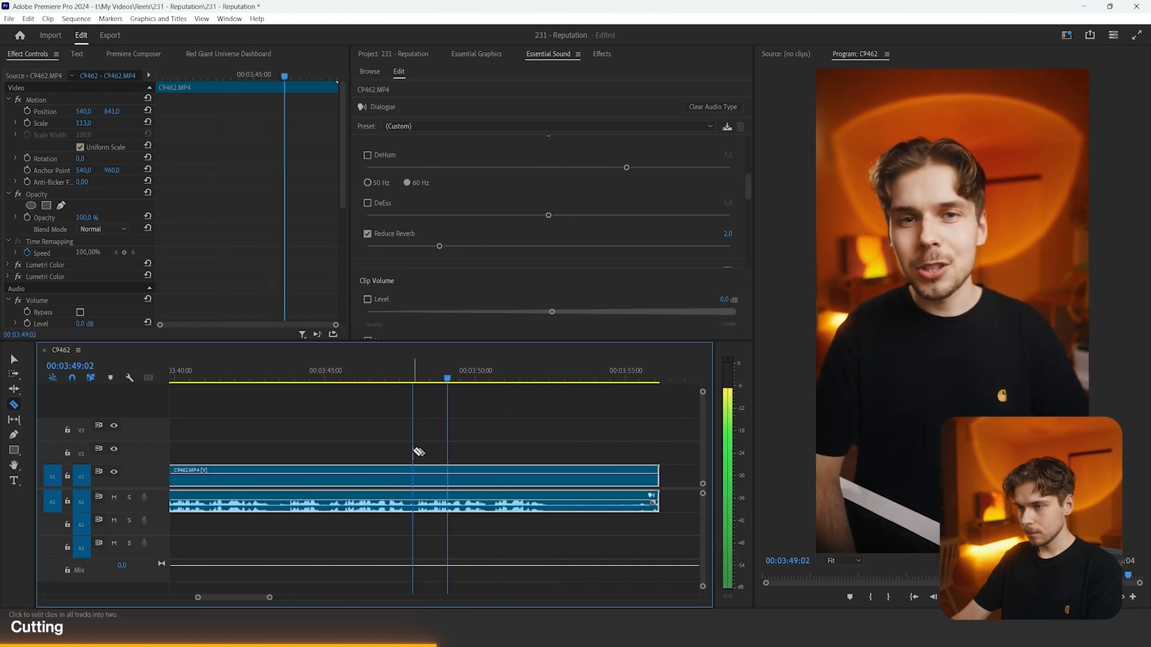
shift+click(416, 452)
key(v)
drag(399, 424, 367, 508)
key(Delete)
- Split all tracks where the speech ends at about 3:52 and delete the leftover footage after the cut
key(c)
key(equal)
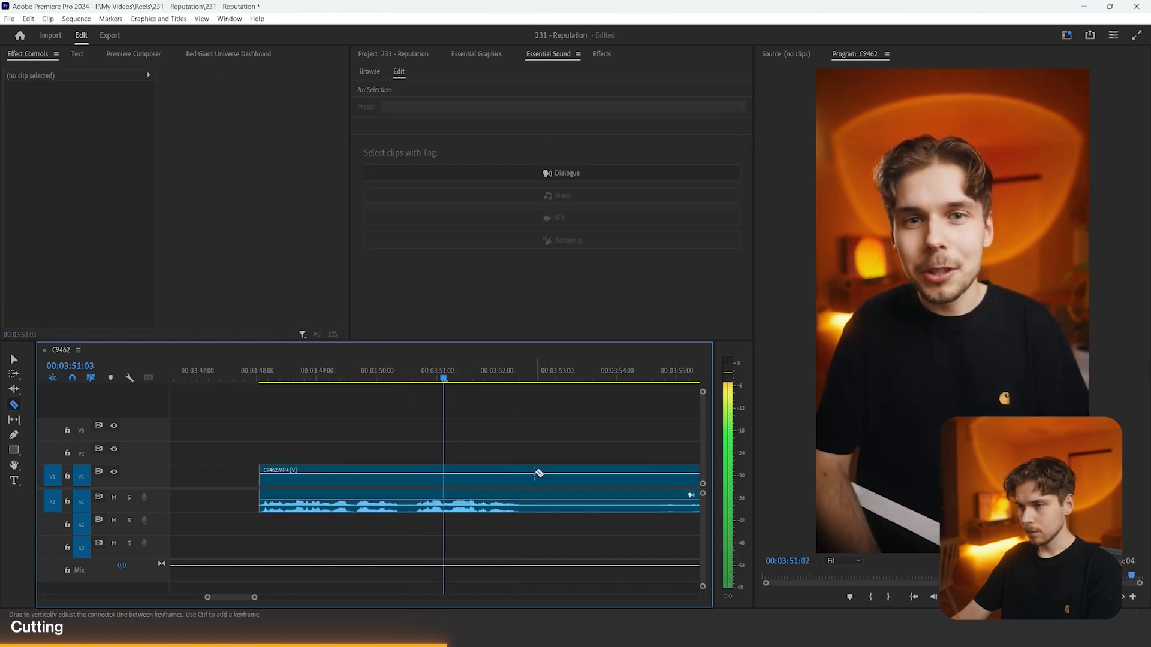
shift+click(522, 463)
key(minus)
key(v)
drag(552, 444, 520, 514)
key(Delete)
- Select all the remaining clips in the sequence and close the gaps between them
key(minus)
key(minus)
key(minus)
key(minus)
key(minus)
key(minus)
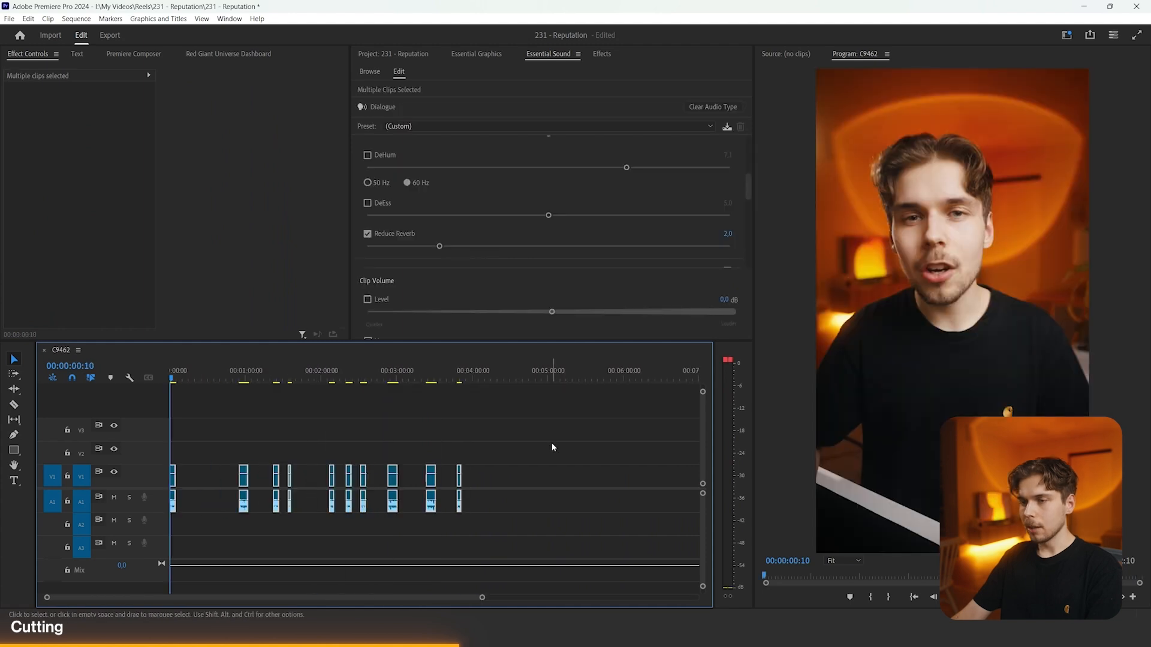
drag(601, 430, 169, 526)
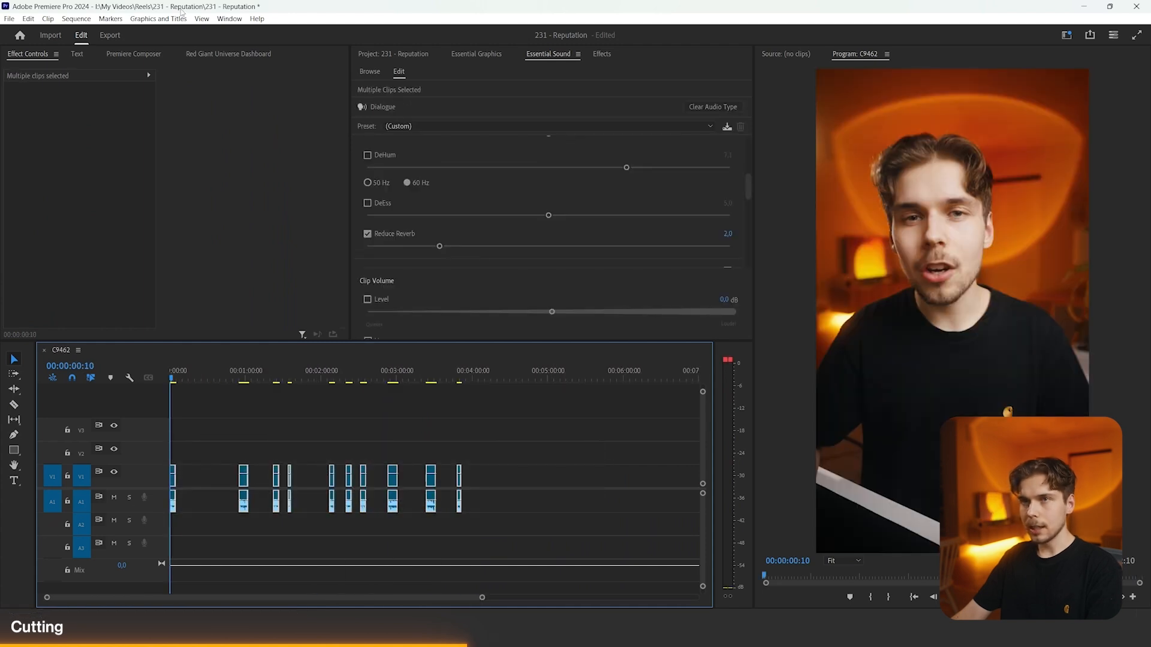
click(86, 21)
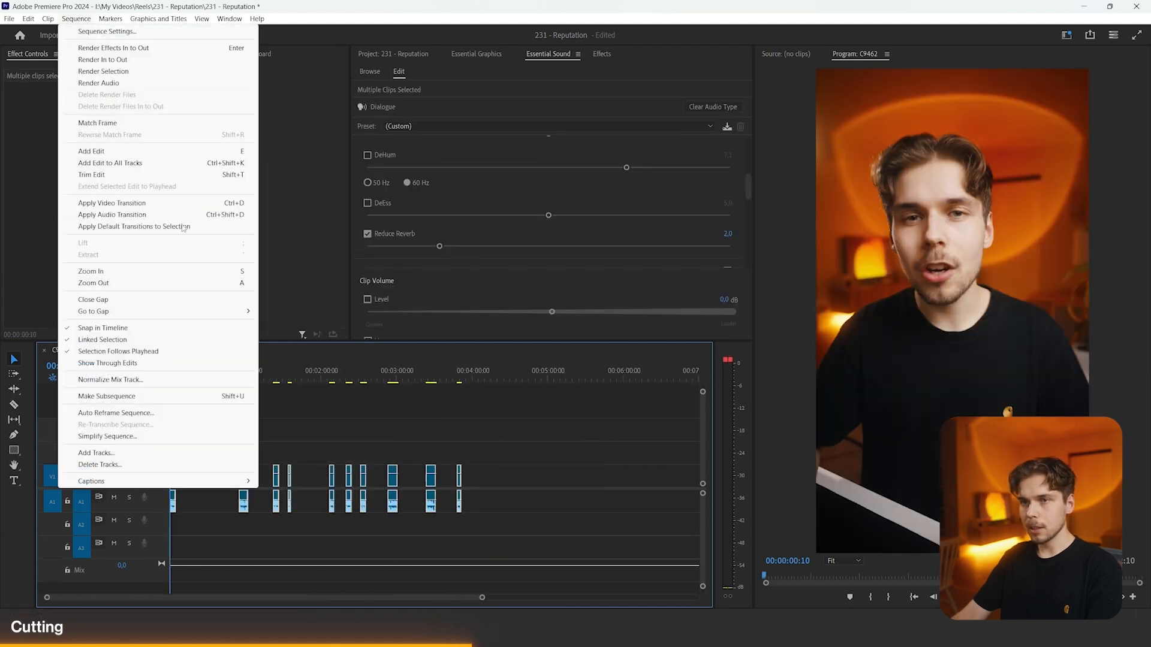
click(140, 305)
- Inspect the joined clips and the end of the shortened sequence, and return to its start
key(equal)
key(equal)
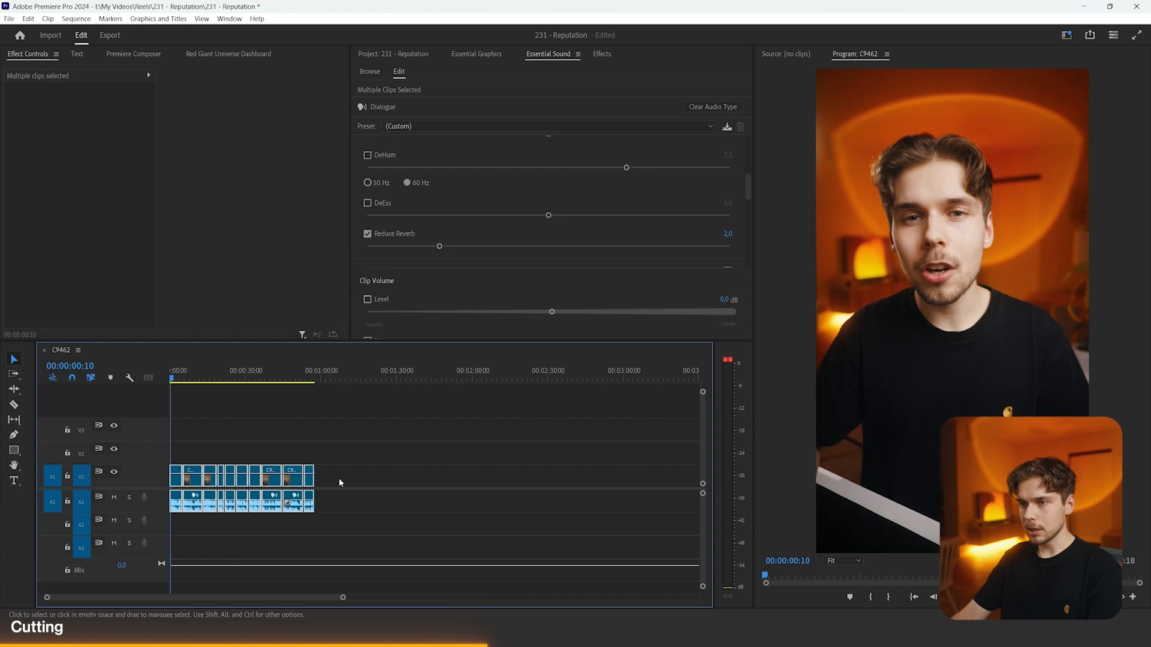
key(Home)
key(End)
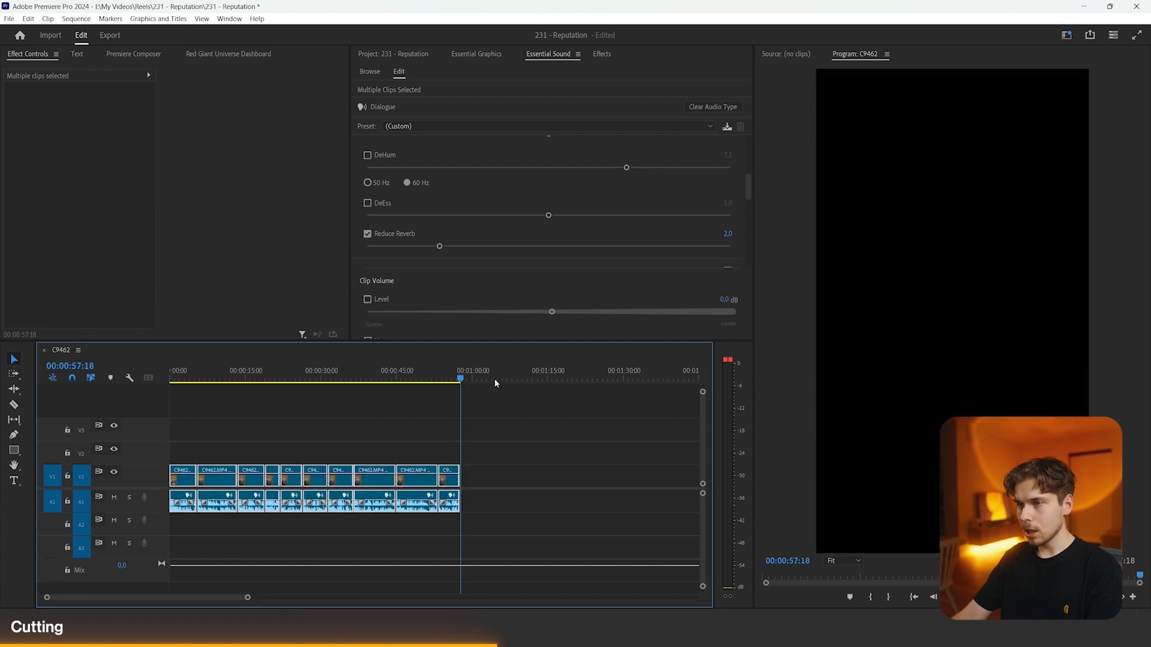
key(equal)
key(equal)
key(minus)
key(minus)
click(418, 376)
key(Home)
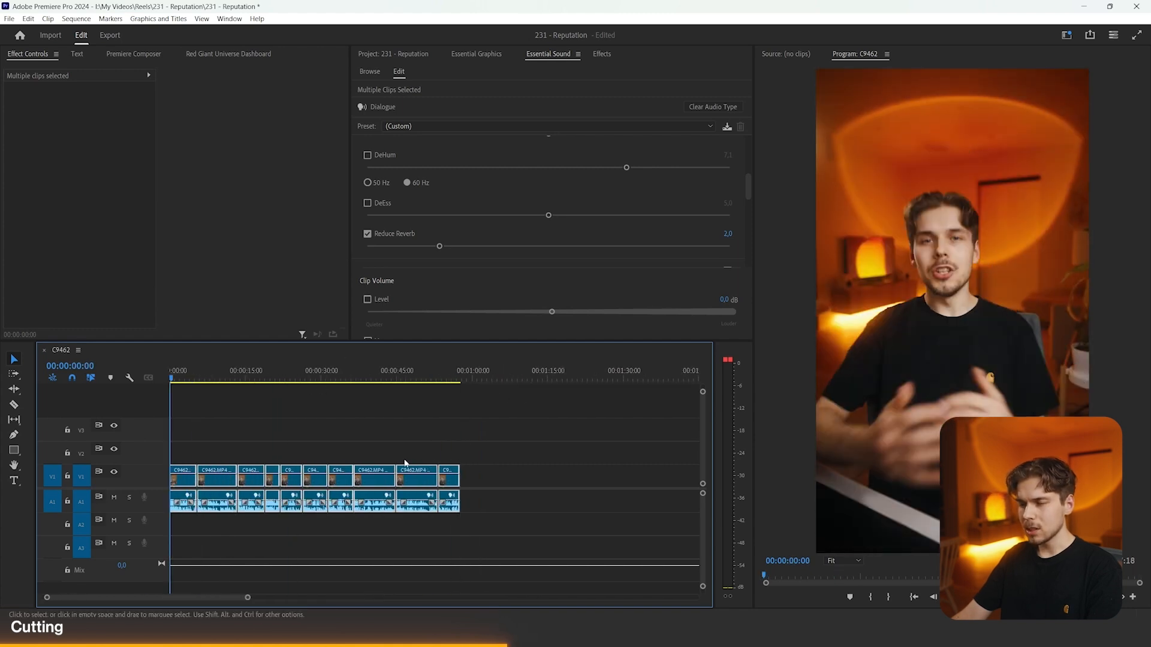
- Increase the height of the Audio 1 track so its waveforms are larger
key(equal)
key(equal)
key(alt+equal)
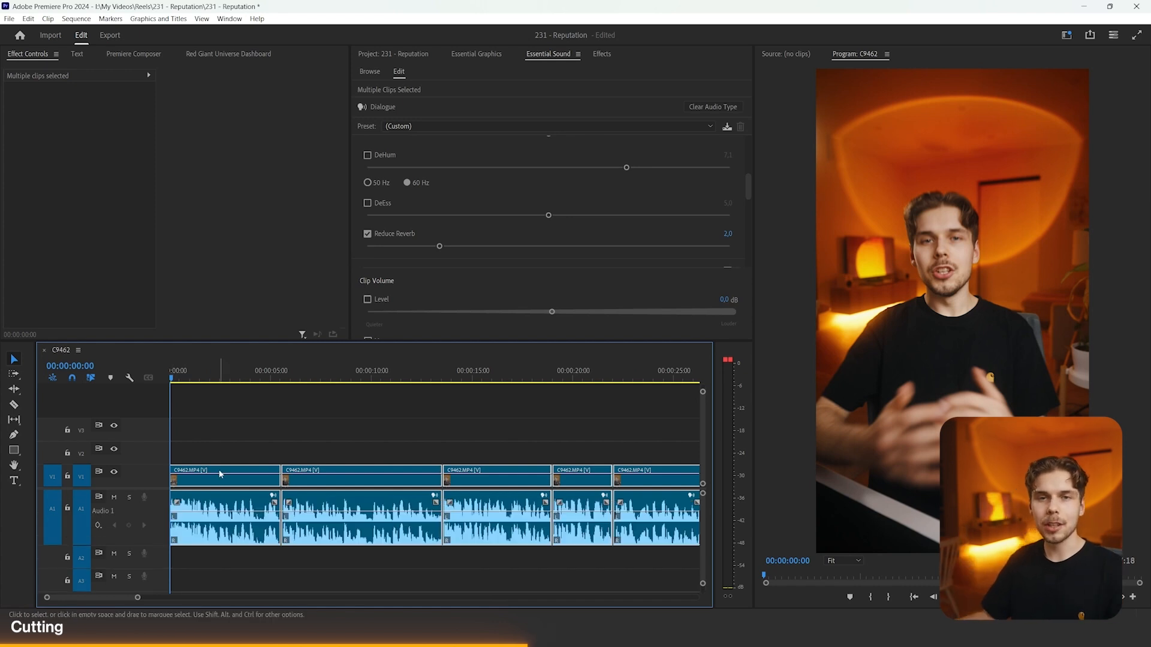
- Move the second clip's audio down to the second audio track and unlink it from its video
click(269, 372)
key(equal)
key(equal)
key(equal)
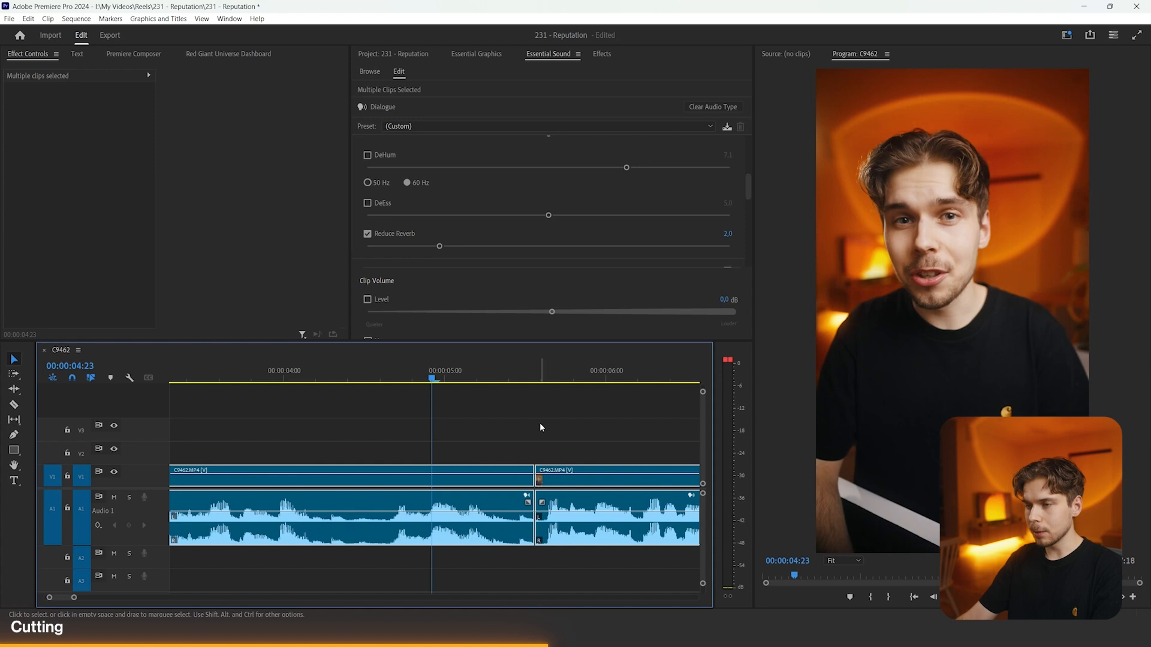
key(minus)
key(minus)
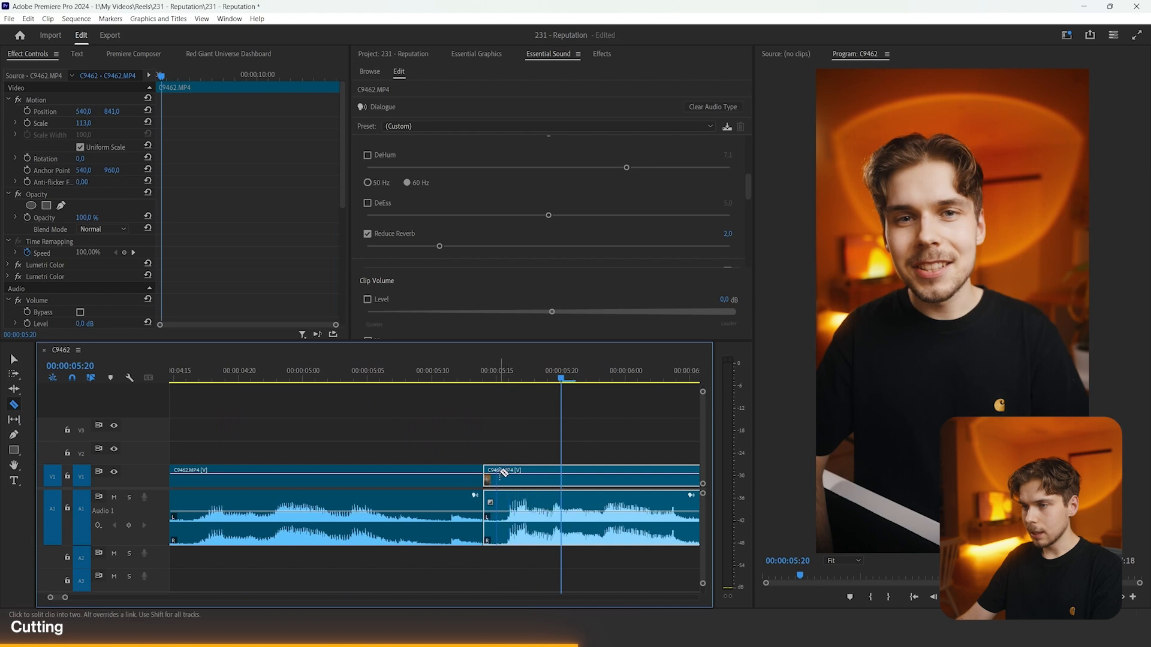
key(minus)
drag(471, 527, 473, 557)
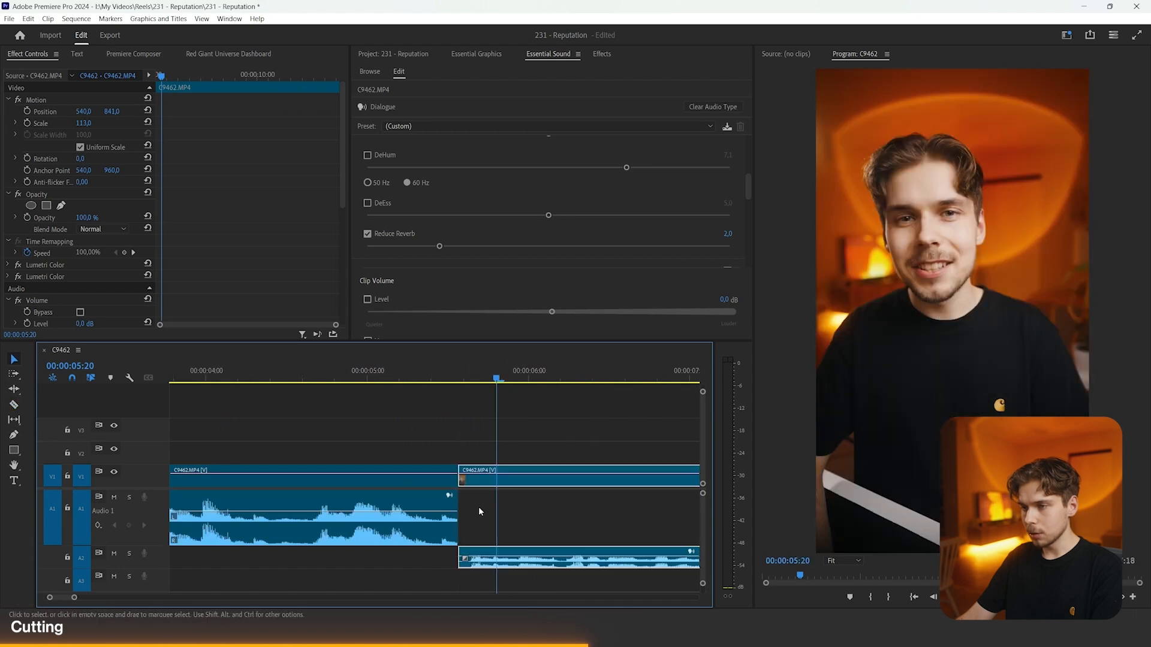
key(ctrl+l)
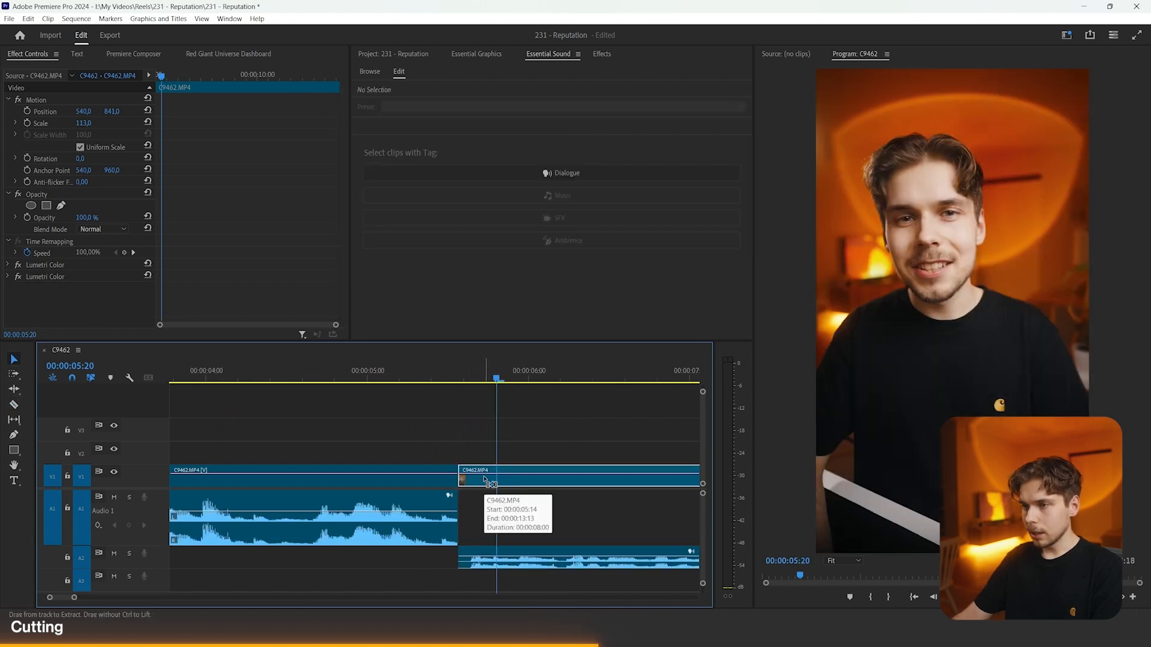
- Cut the start of the second clip's video off at 5:19 frames and shift the following clips earlier so its audio overlaps the first clip
click(459, 369)
key(space)
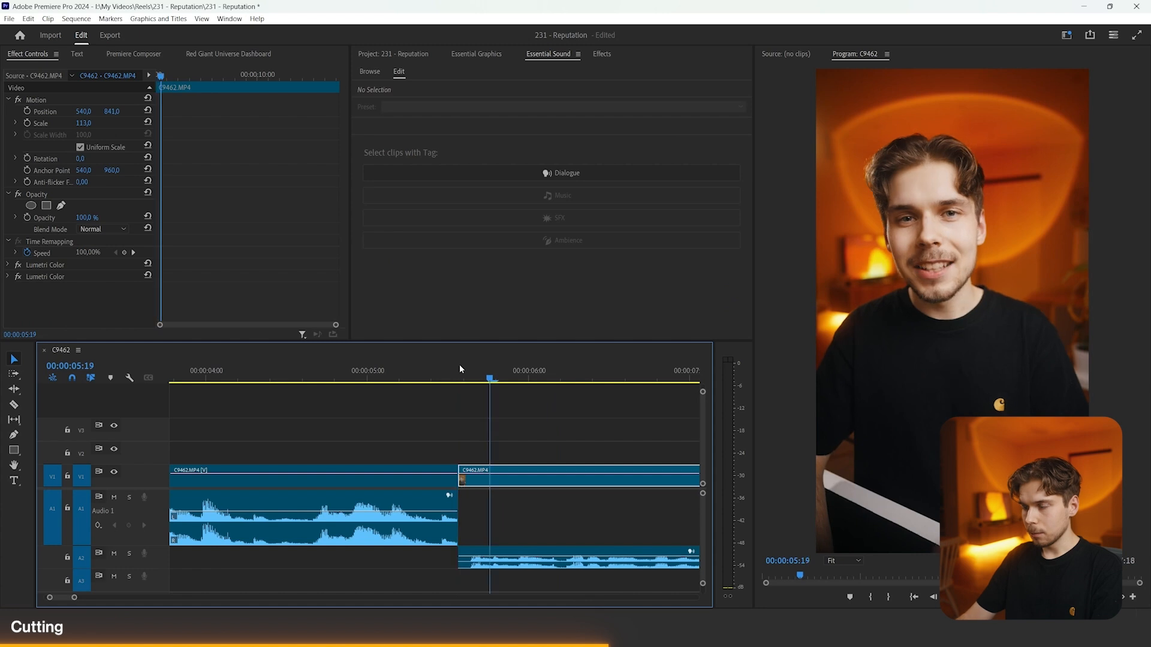
click(489, 477)
key(Delete)
drag(531, 420, 466, 570)
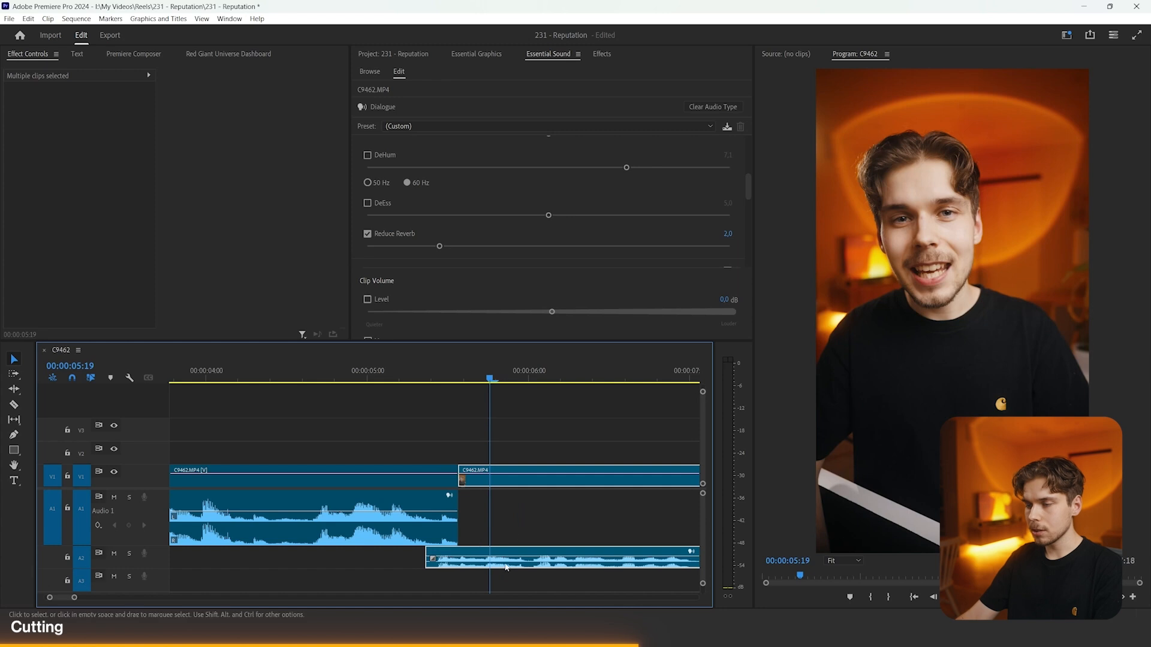
- Play the transition between the first and second clips to check the audio overlap
drag(485, 374, 251, 379)
key(minus)
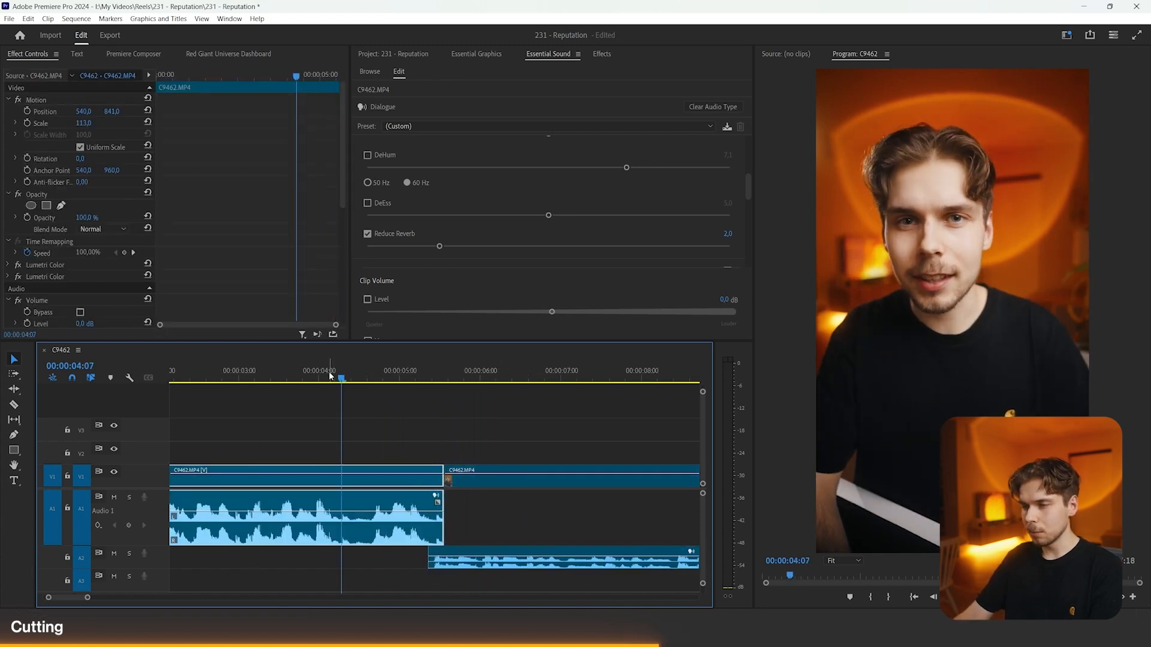
key(space)
key(equal)
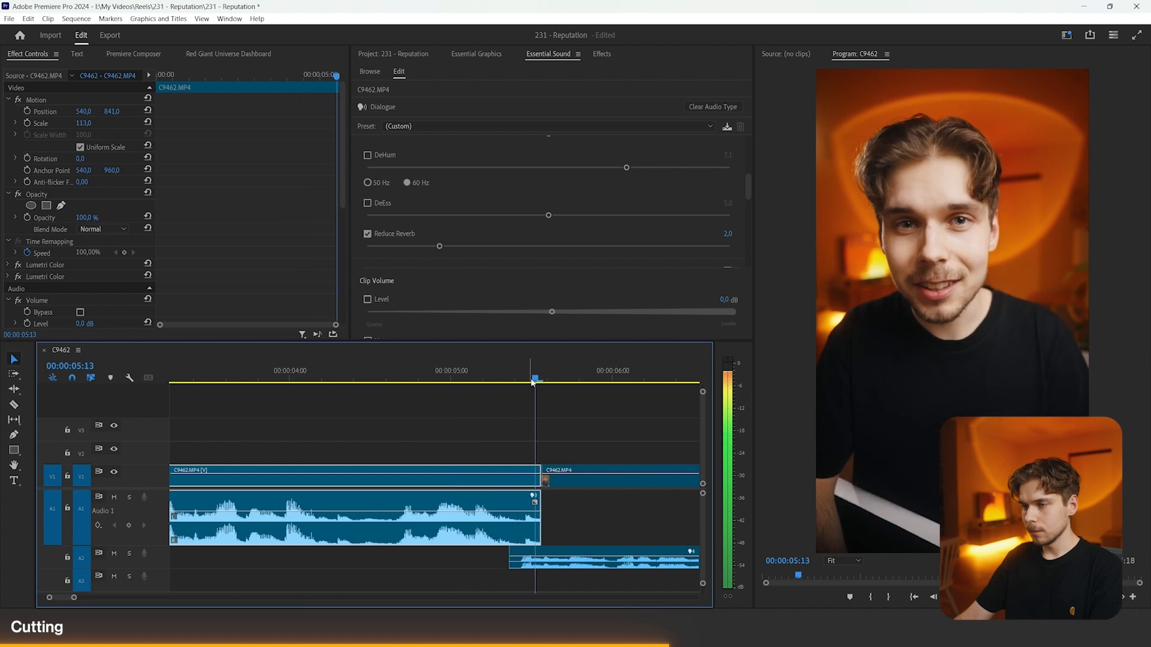
key(minus)
scroll(491, 374, up, 1)
click(458, 366)
key(equal)
key(equal)
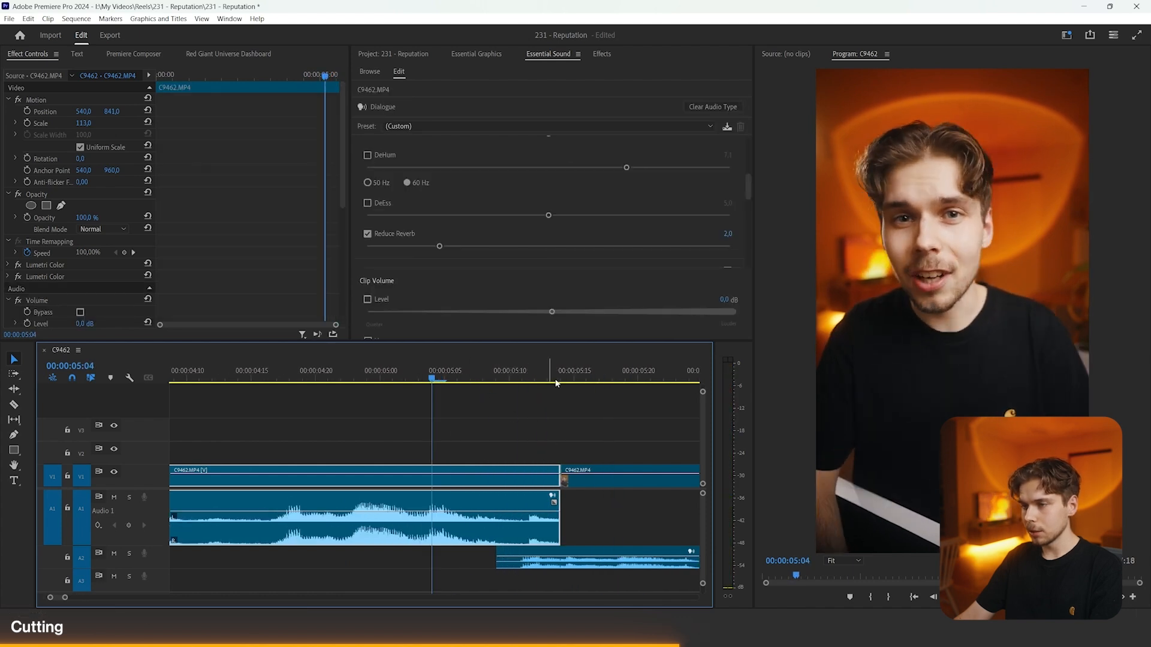
- Remove the second clip's video before 00:00:05:16, shift the following clips earlier to lengthen the audio overlap, and replay the transition
click(560, 379)
drag(558, 379, 585, 379)
click(587, 477)
key(v)
key(Delete)
drag(602, 429, 619, 561)
drag(596, 565, 563, 566)
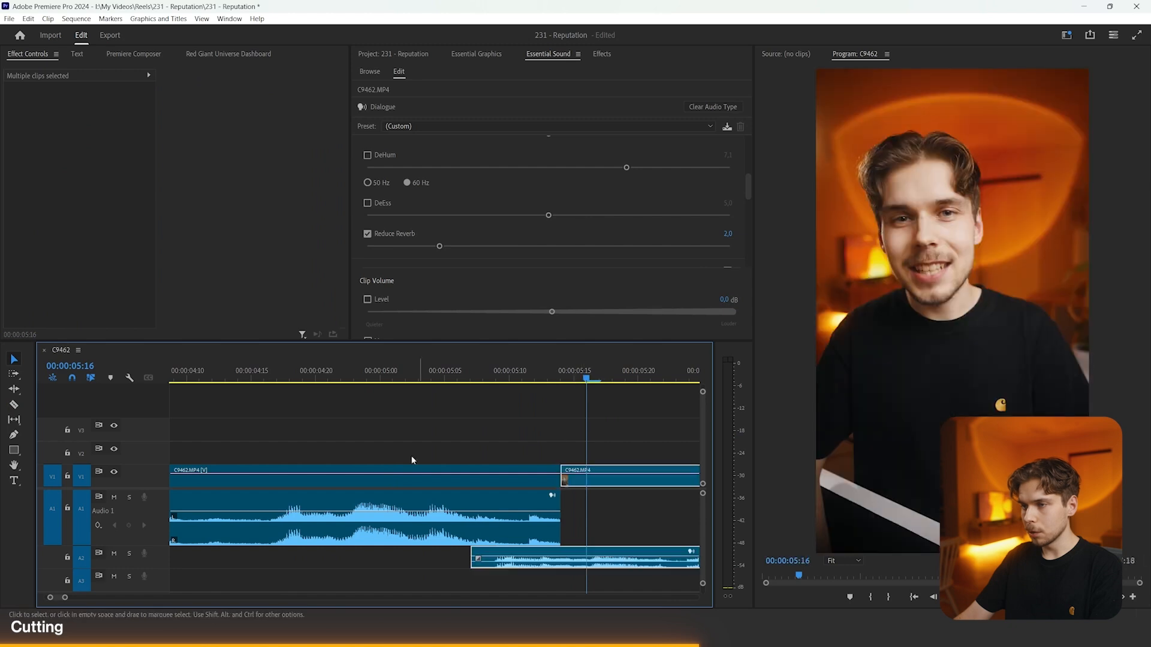
click(380, 362)
key(space)
key(minus)
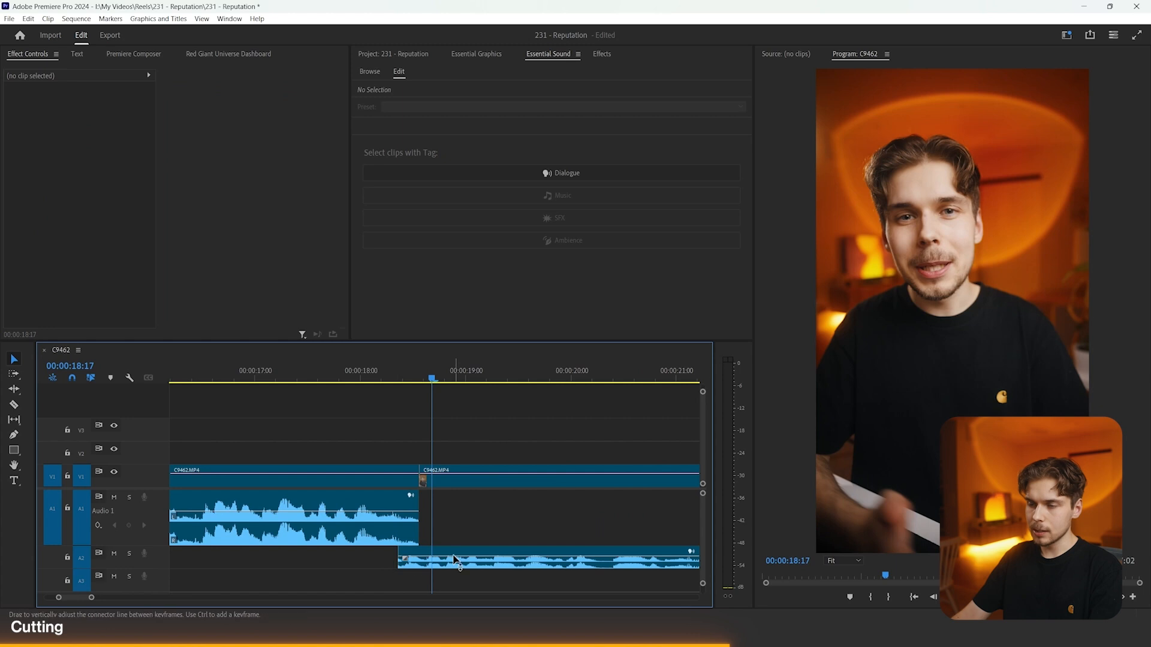
- Try trimming the outgoing video back to about 00:00:21:04 and shifting the next clips earlier so the outgoing audio runs under them
key(equal)
key(c)
key(v)
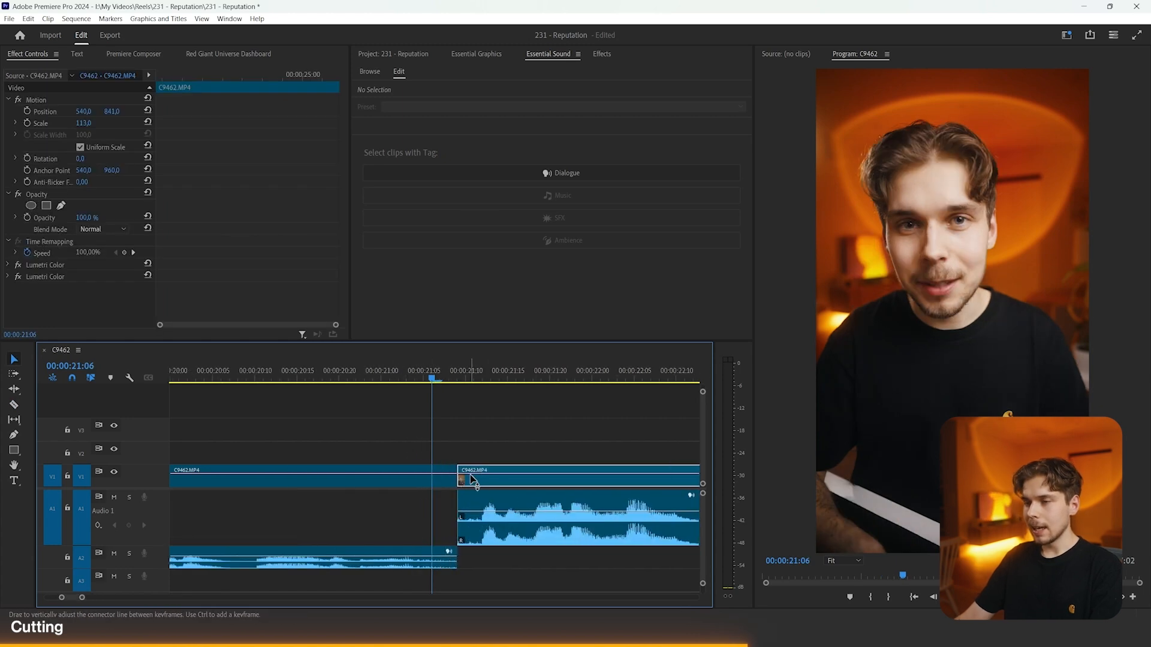
drag(459, 479, 489, 479)
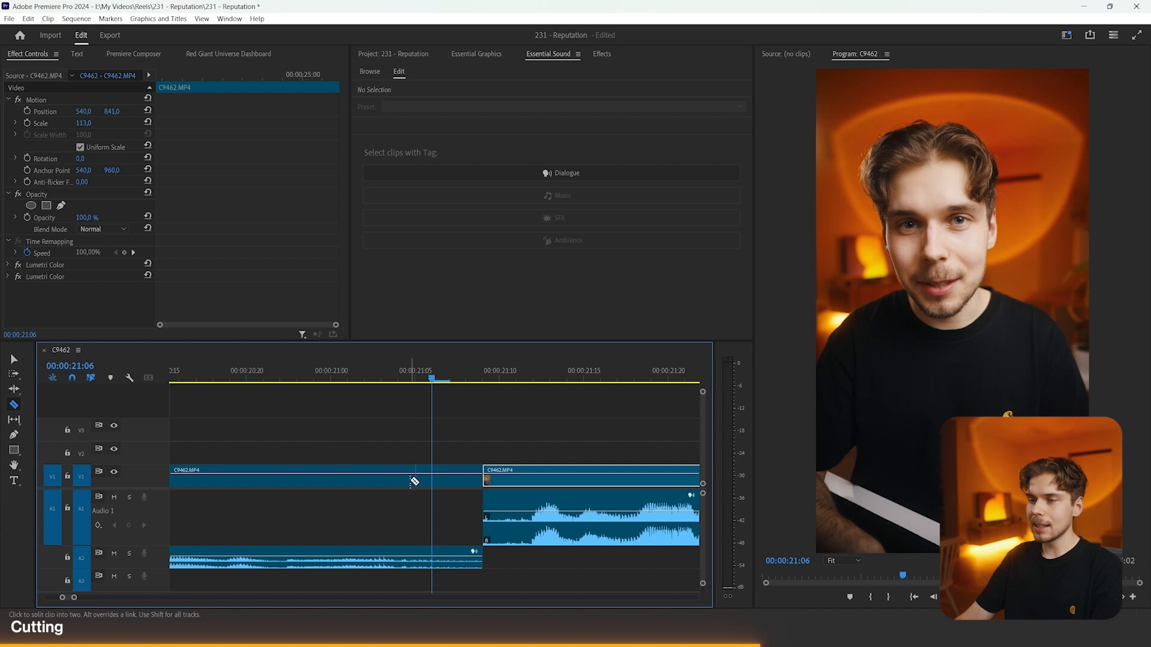
click(436, 482)
key(Delete)
drag(528, 523, 442, 540)
key(minus)
click(432, 567)
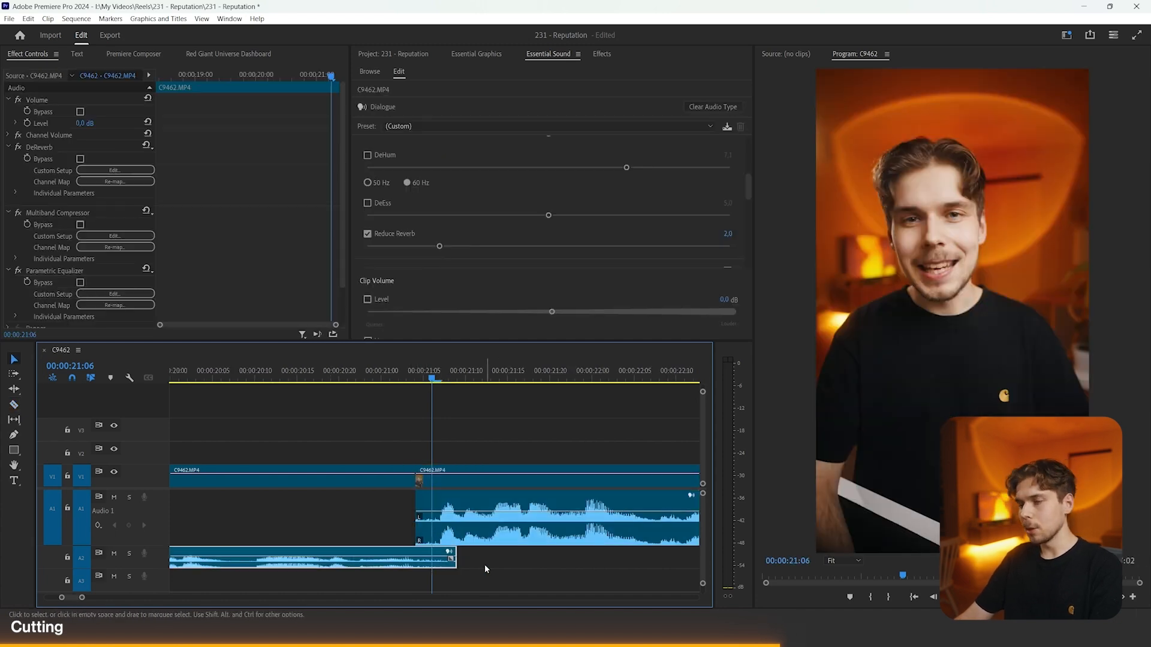
- Delete the short outgoing video piece between about 00:00:21:04 and 00:00:21:09 and ripple-delete the gap it leaves
key(minus)
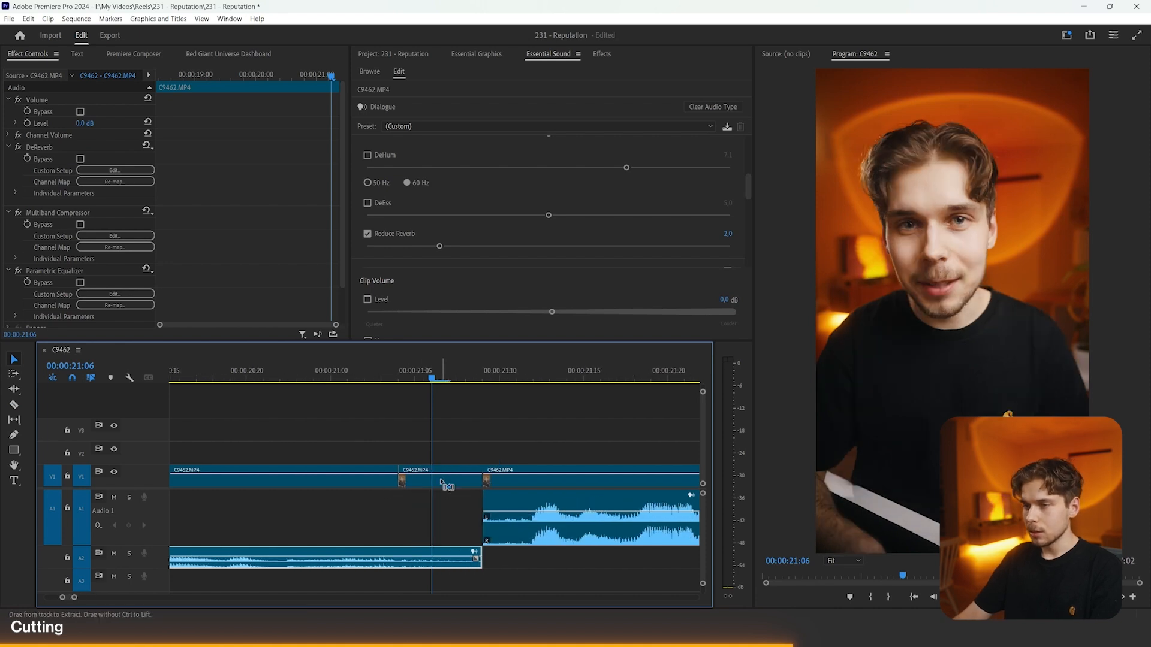
click(440, 480)
key(Delete)
click(424, 483)
key(Delete)
key(minus)
key(minus)
key(minus)
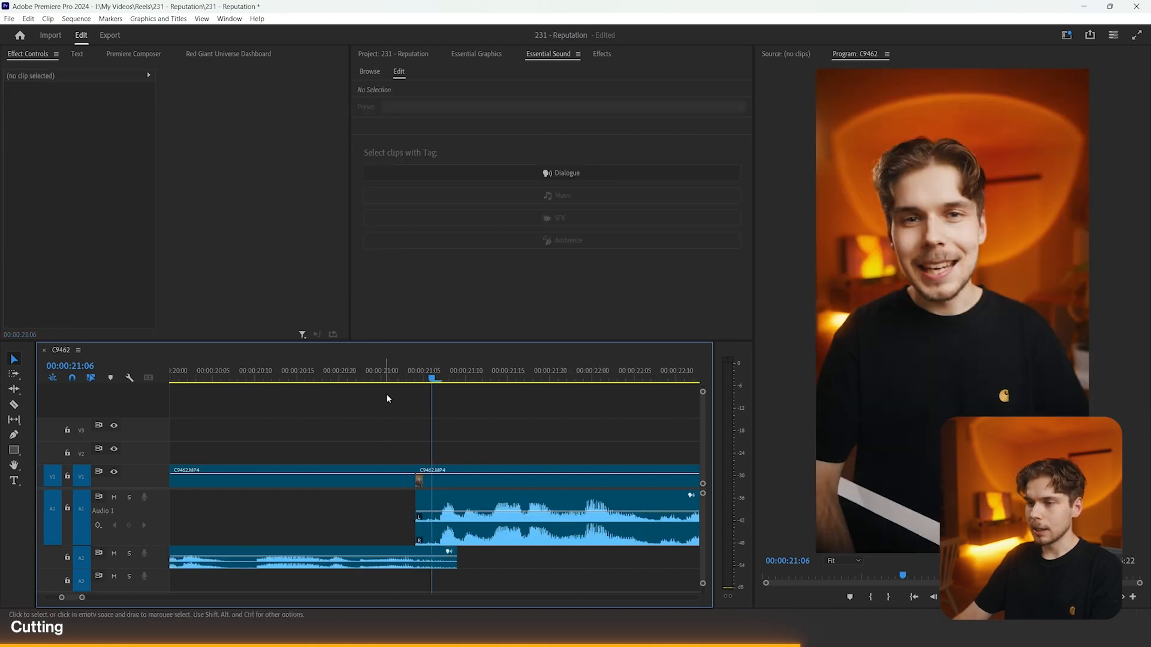
key(equal)
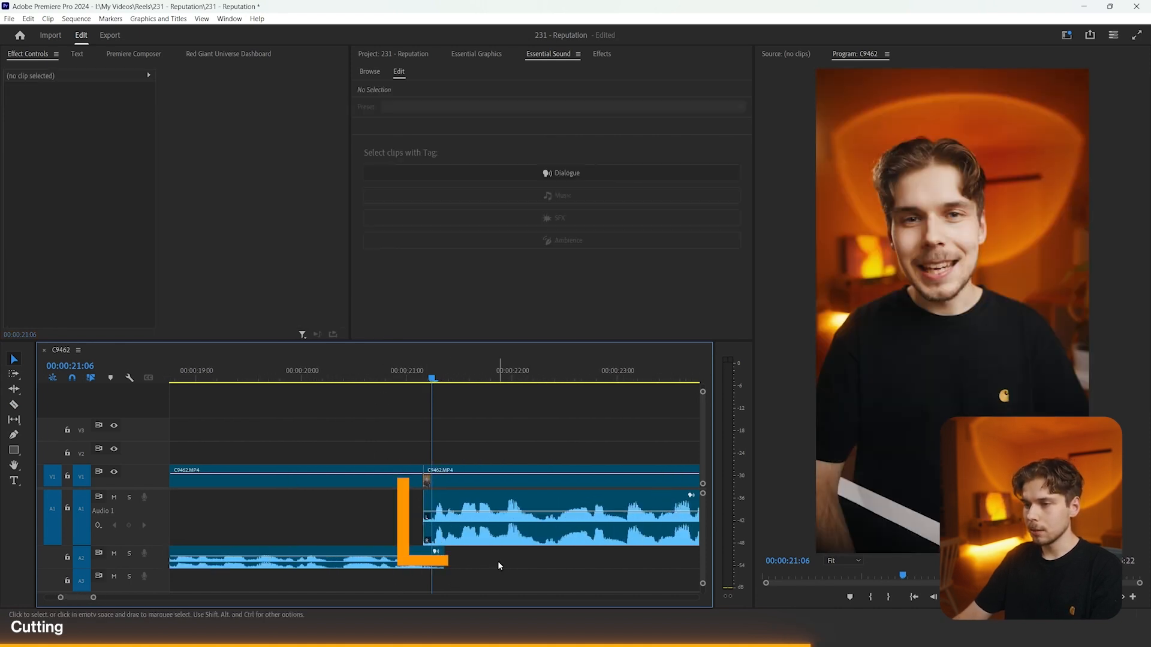
- Trim the start of the incoming clip and ripple-delete the gap after 00:00:21:07
drag(427, 476, 476, 476)
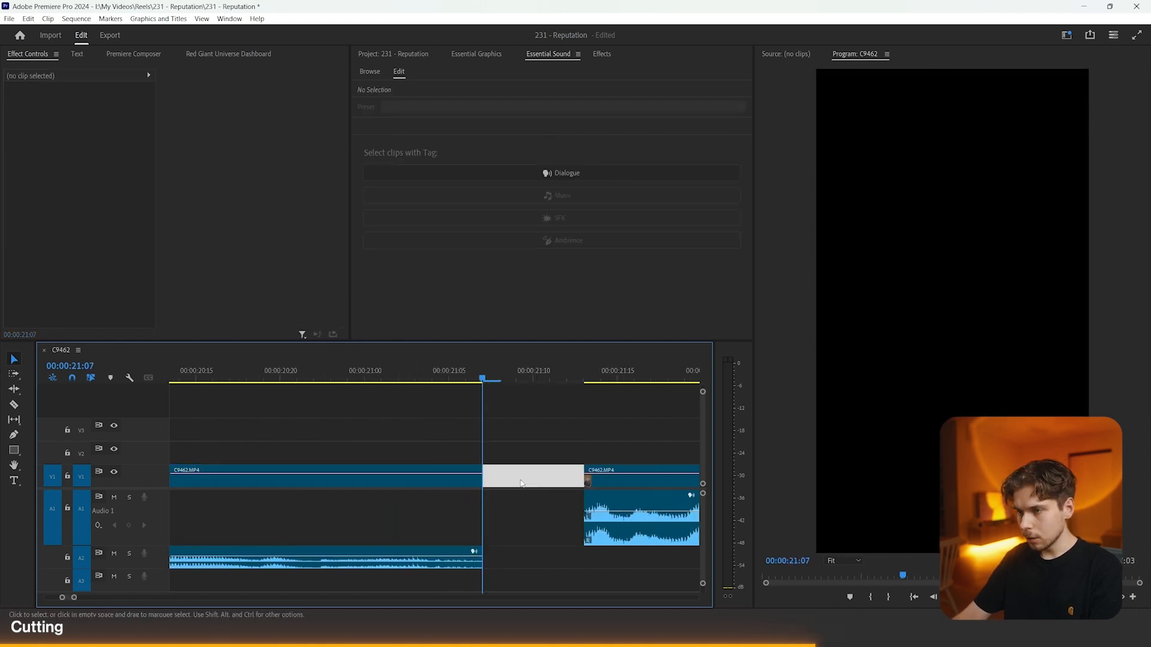
key(Delete)
- Split the incoming clip's video at about 00:00:21:12 and shift the following clips earlier so its audio overlaps the previous clip
click(490, 477)
key(shift+Right)
key(c)
click(568, 476)
key(v)
key(minus)
drag(555, 439, 538, 537)
drag(537, 536, 507, 539)
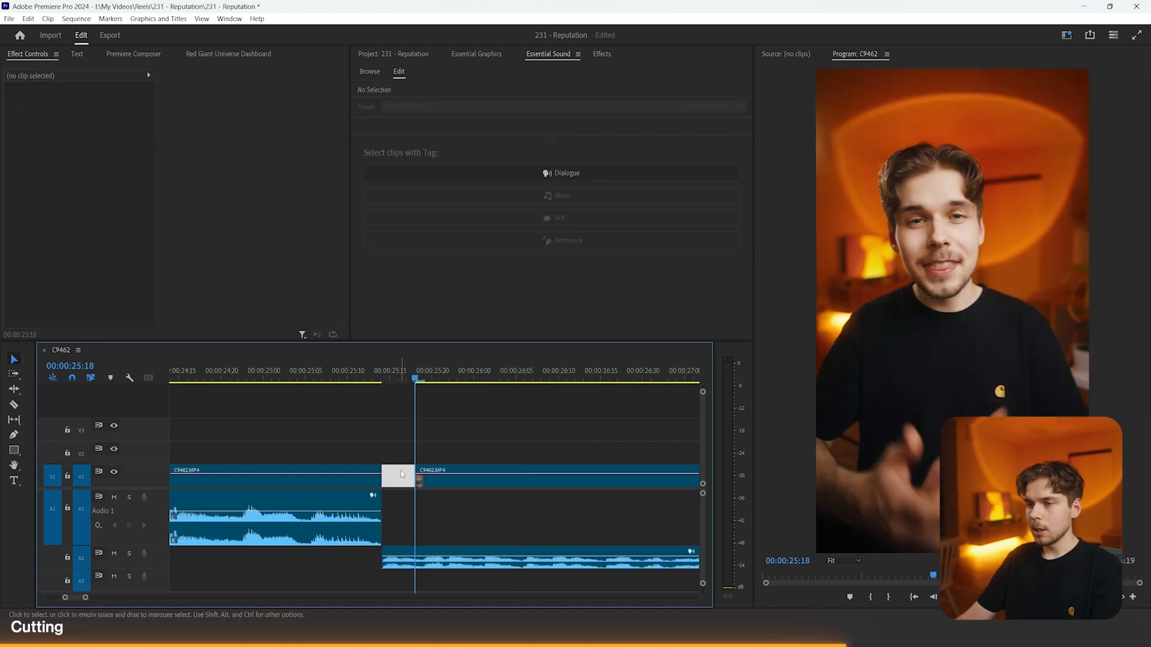
- Close the video gap before 00:00:25:18 by shifting the following clips earlier so the incoming audio overlaps the previous clip's end
key(Delete)
key(minus)
key(ctrl+z)
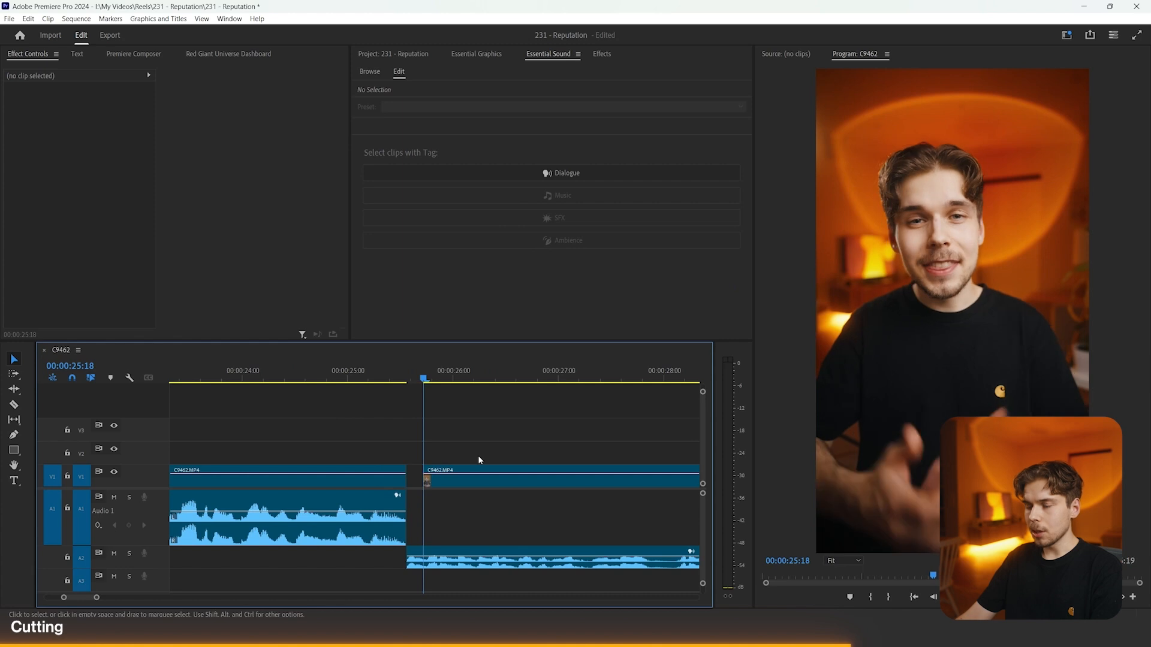
drag(454, 564, 437, 565)
key(minus)
key(minus)
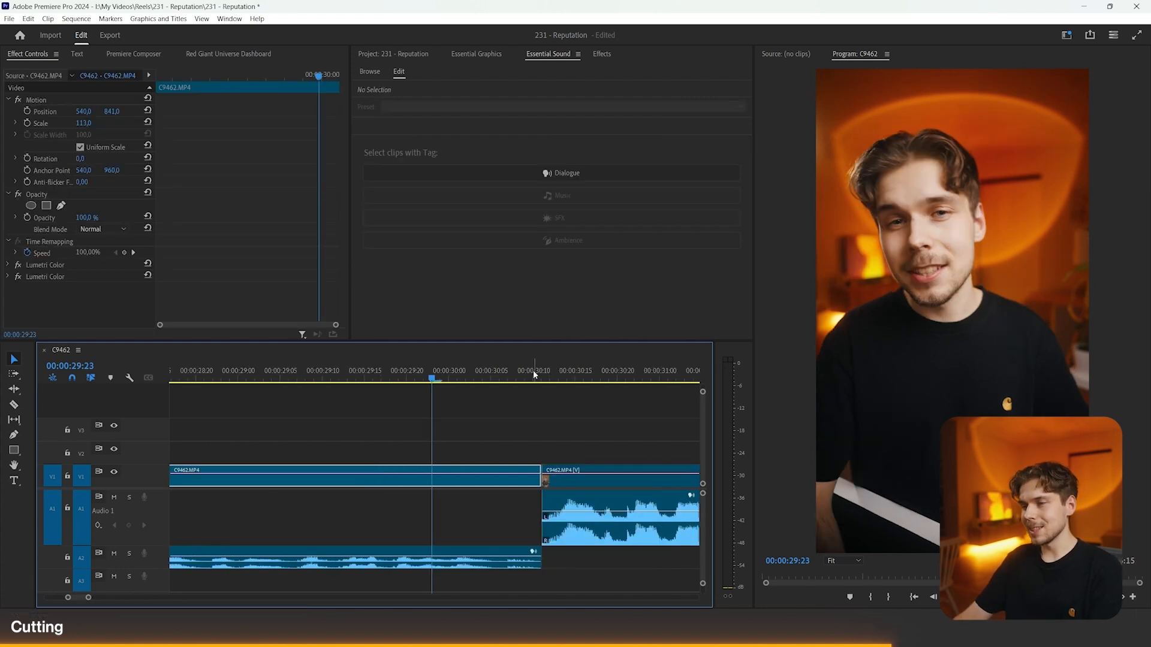
- Play the incoming clip from its start to 00:00:30:16 and unlink its video from its audio
click(539, 374)
key(space)
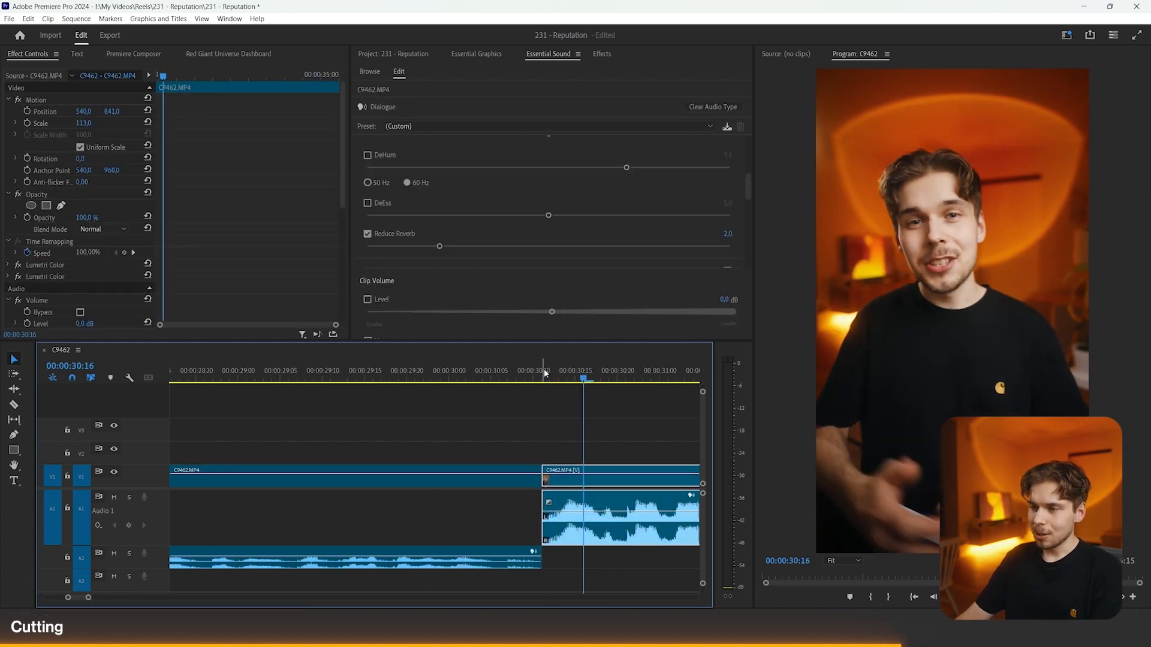
key(ctrl+shift+a)
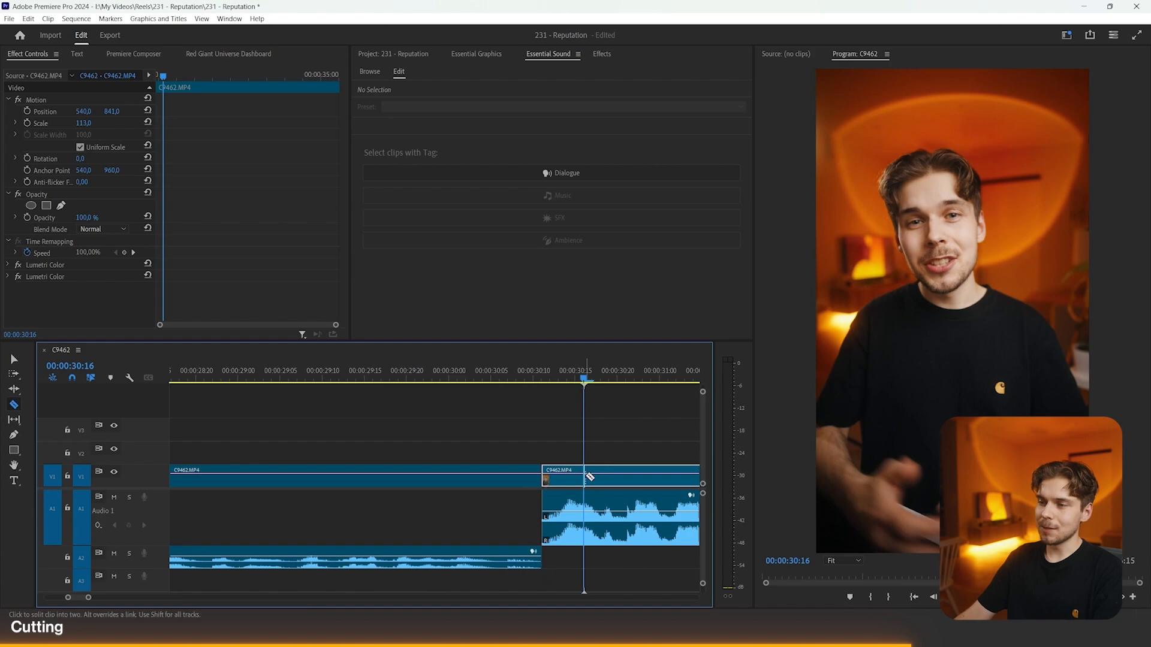
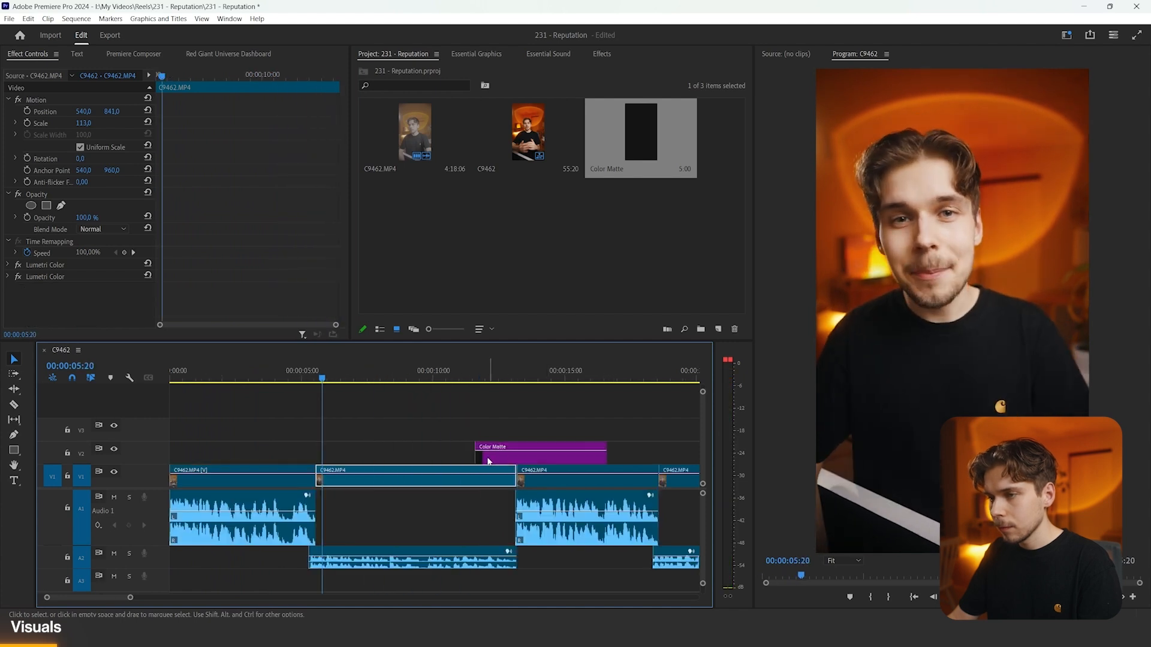
- Move the Color Matte to start at 00:00:04:09 above the first clip, cut off everything past that clip's end, and play it back
key(equal)
drag(345, 460, 307, 461)
key(c)
click(410, 460)
key(v)
click(425, 462)
key(Delete)
scroll(457, 457, up, 2)
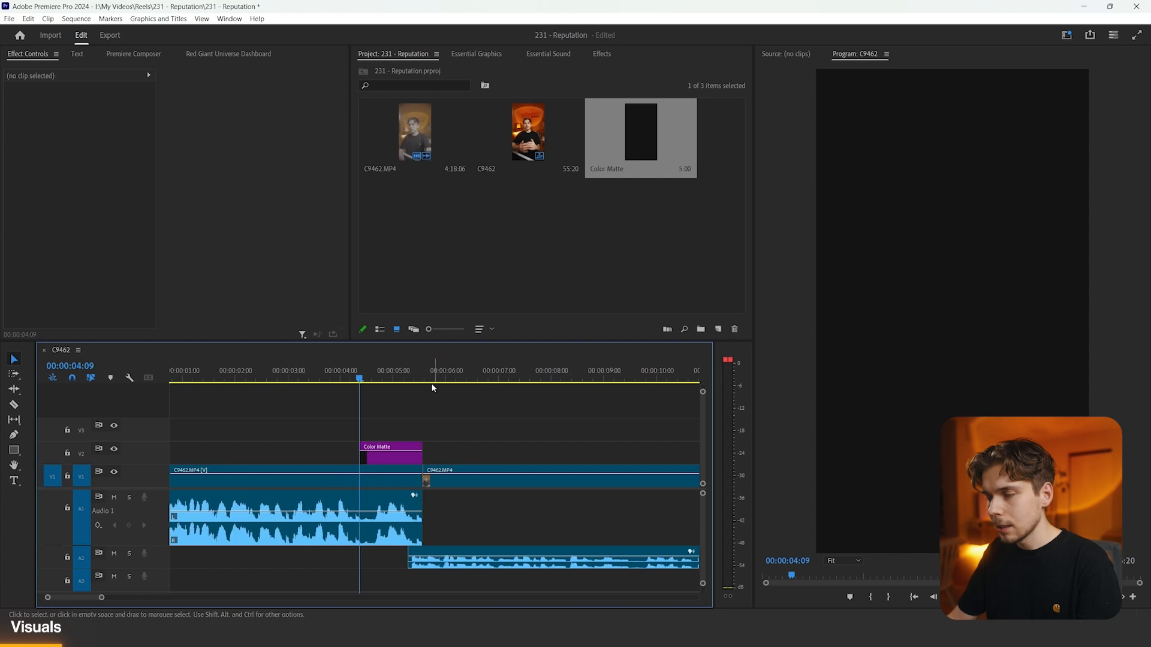
key(space)
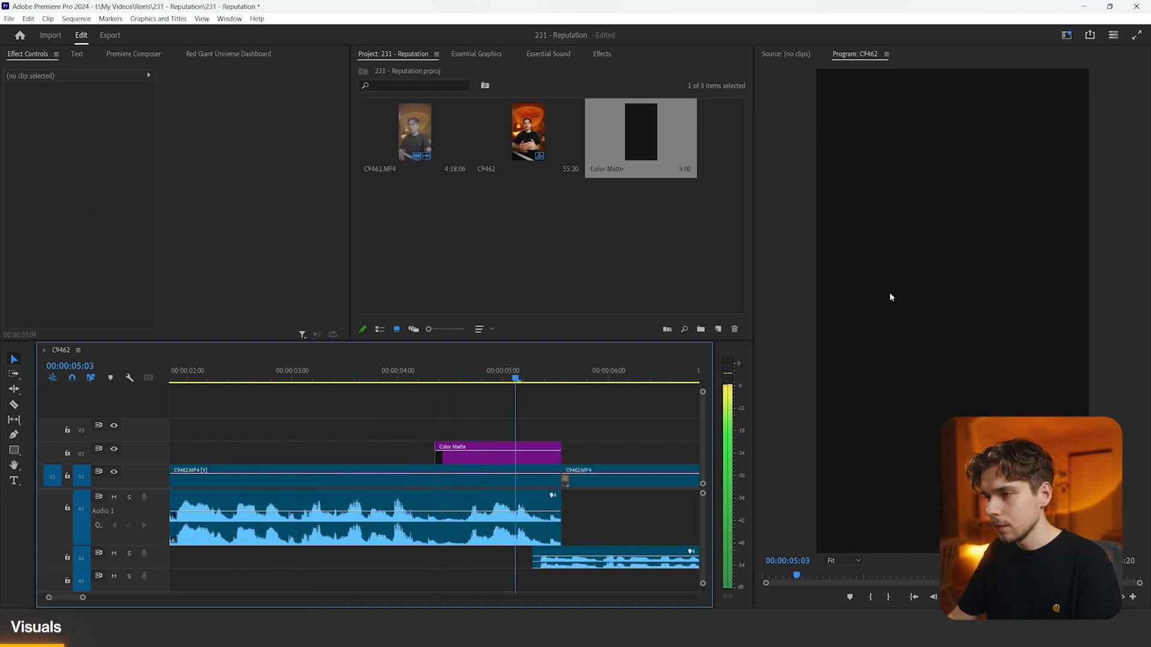
key(minus)
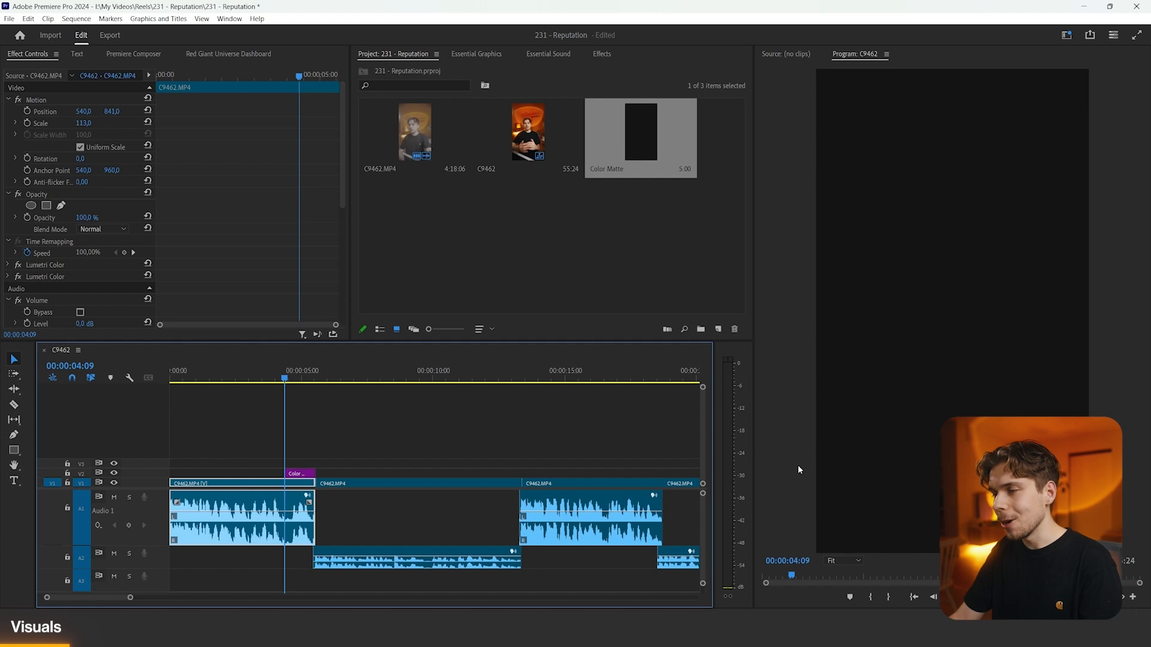
- Switch to File Explorer, bring in Film Leader Projector 04.mp4 from the Film Leader Projector Overlays folder, and place it above the Color Matte
key(alt+Tab)
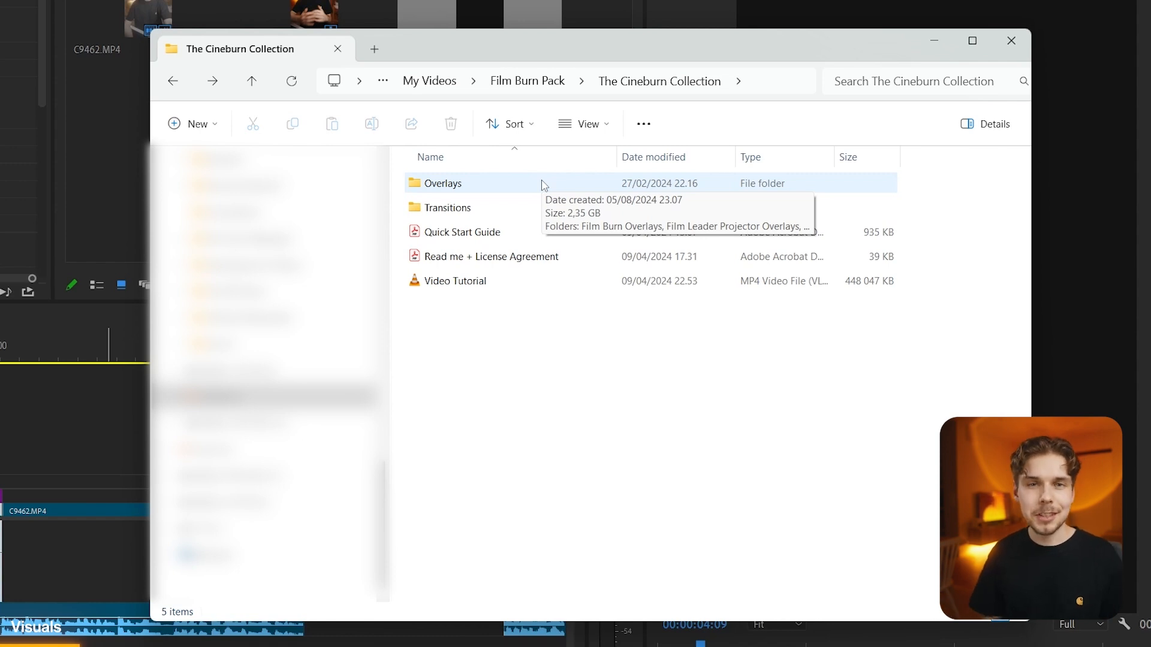
double_click(544, 185)
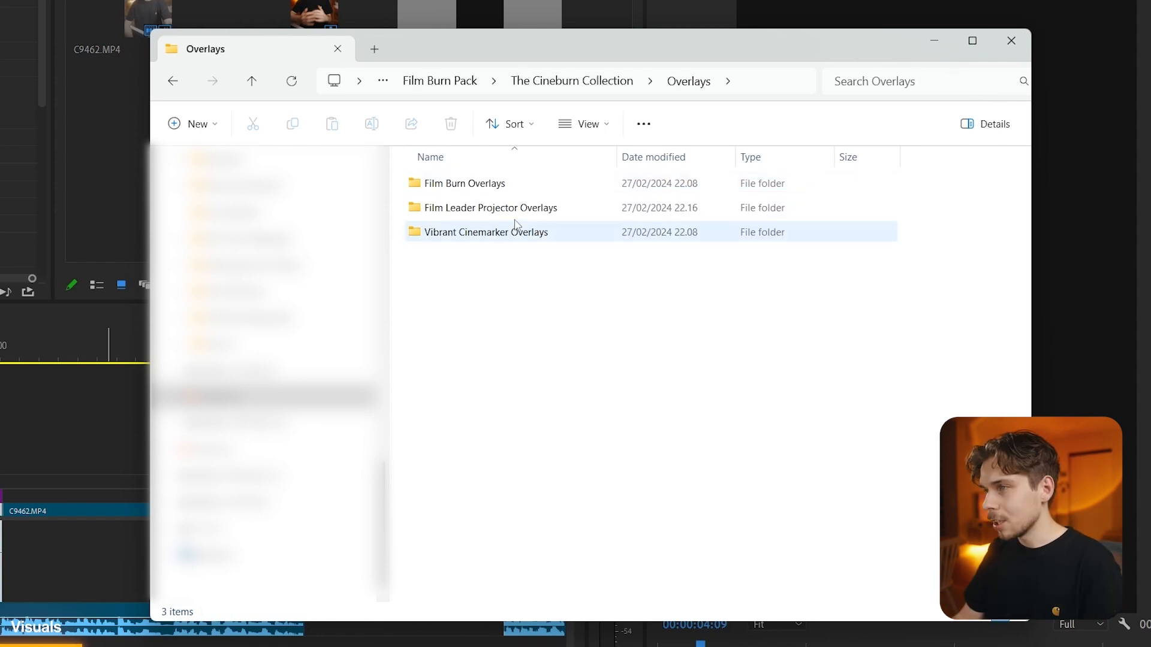
click(518, 215)
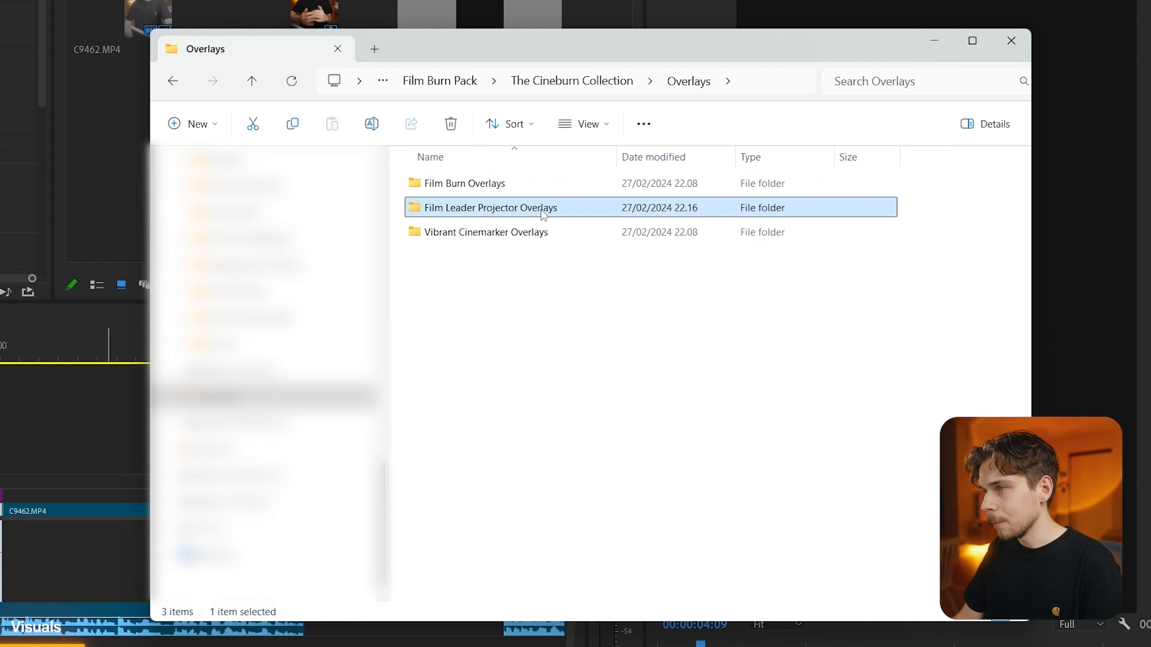
double_click(543, 208)
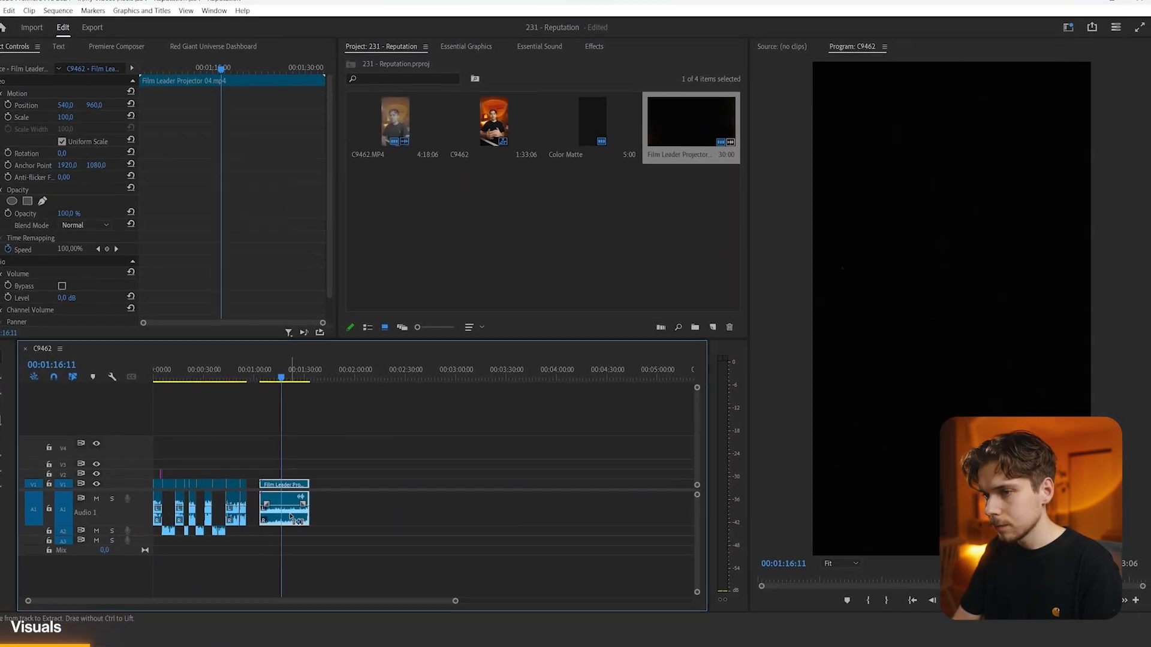
drag(296, 523, 180, 464)
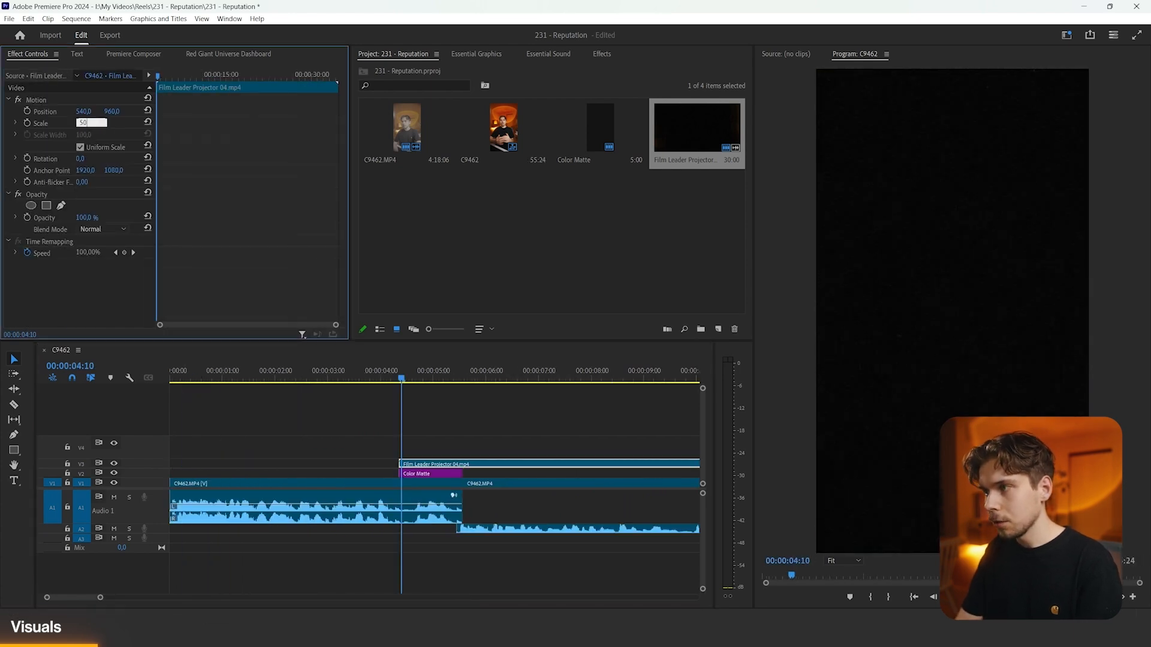
- Set the film leader overlay's scale to 50, its rotation to 90° and its blend mode to Screen
key(Return)
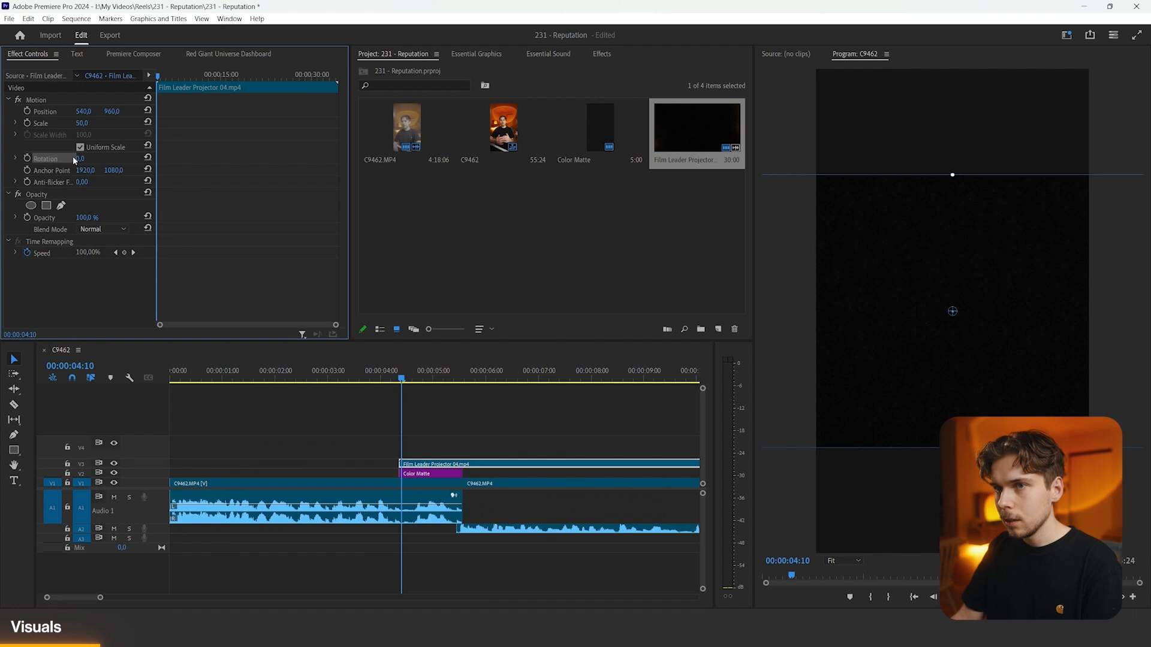
click(80, 159)
text(90)
key(Return)
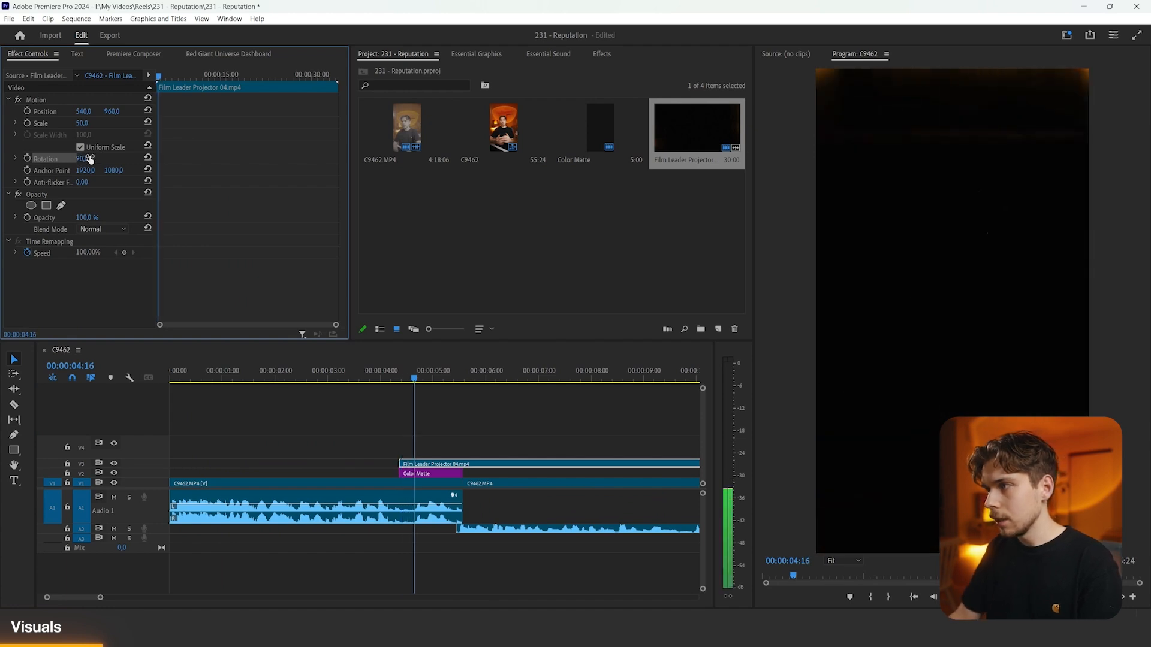
key(space)
click(113, 234)
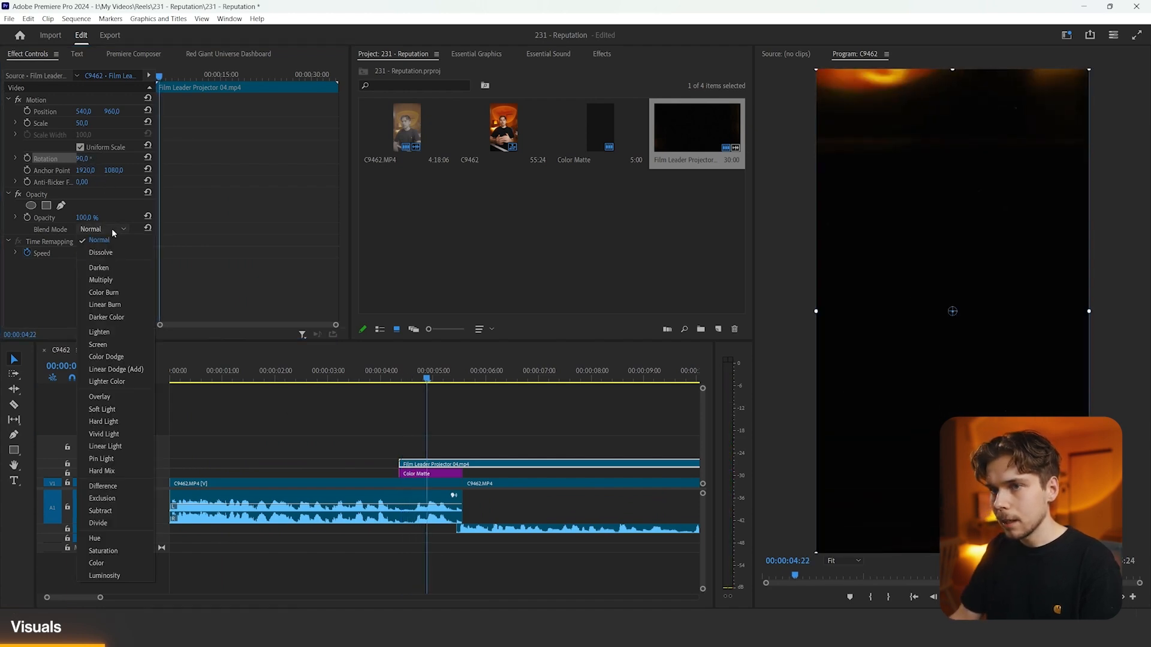
click(109, 347)
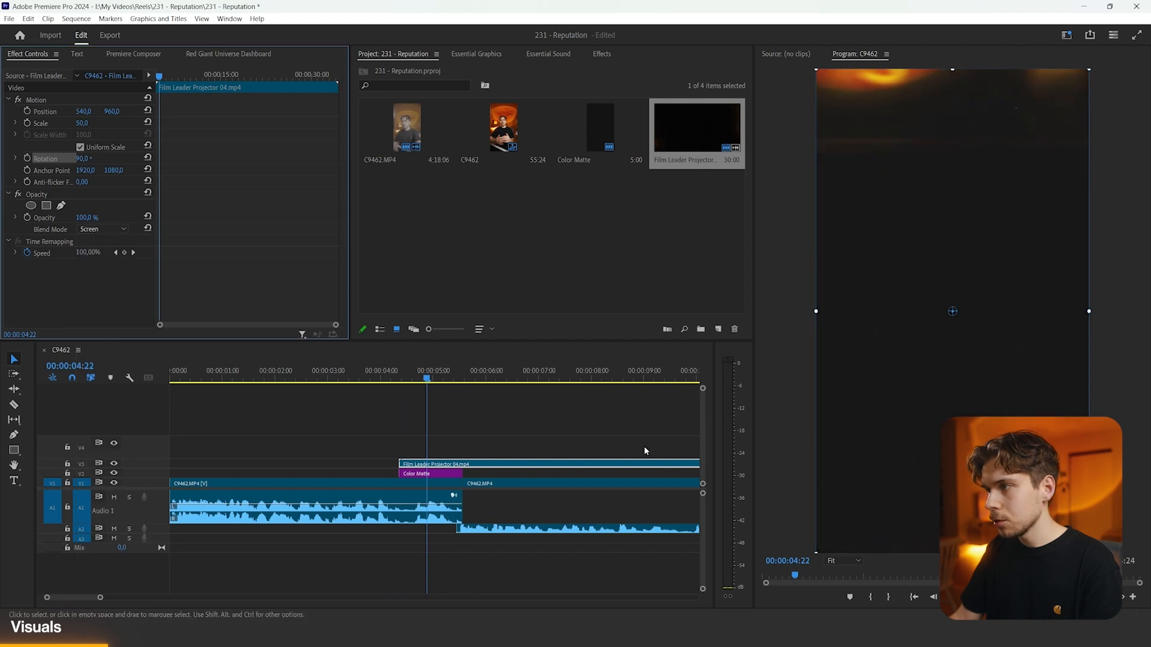
- Cut the film leader overlay off at the Color Matte's end and move it up to track V4
click(463, 465)
key(v)
click(475, 464)
key(Delete)
drag(425, 465, 425, 447)
- Import the Vintage-cinema-flickering-vignette video from the Editing Pack folder and place it on V3, starting together with the Color Matte
key(alt+Tab)
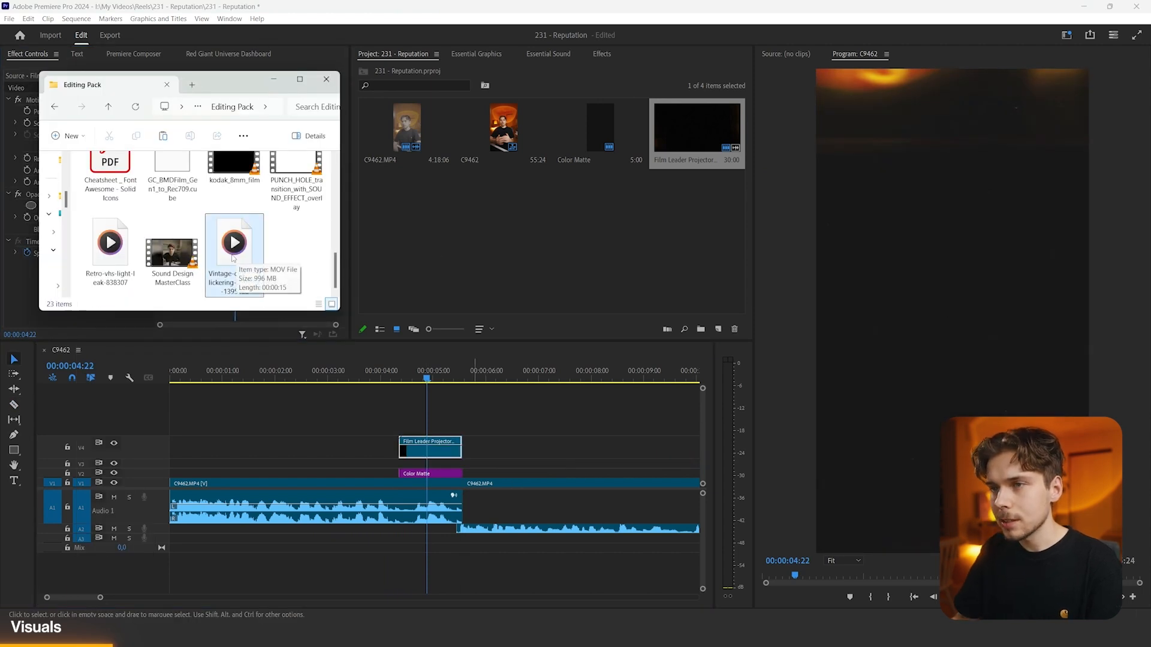
drag(232, 255, 523, 250)
click(415, 261)
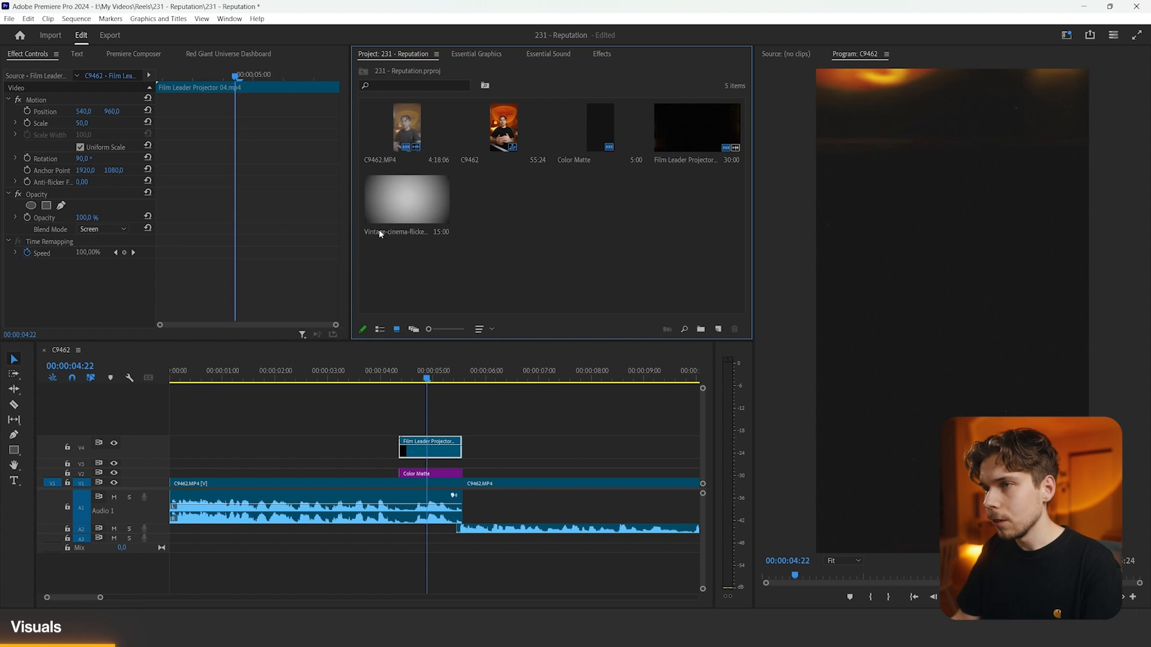
drag(394, 229, 291, 465)
key(minus)
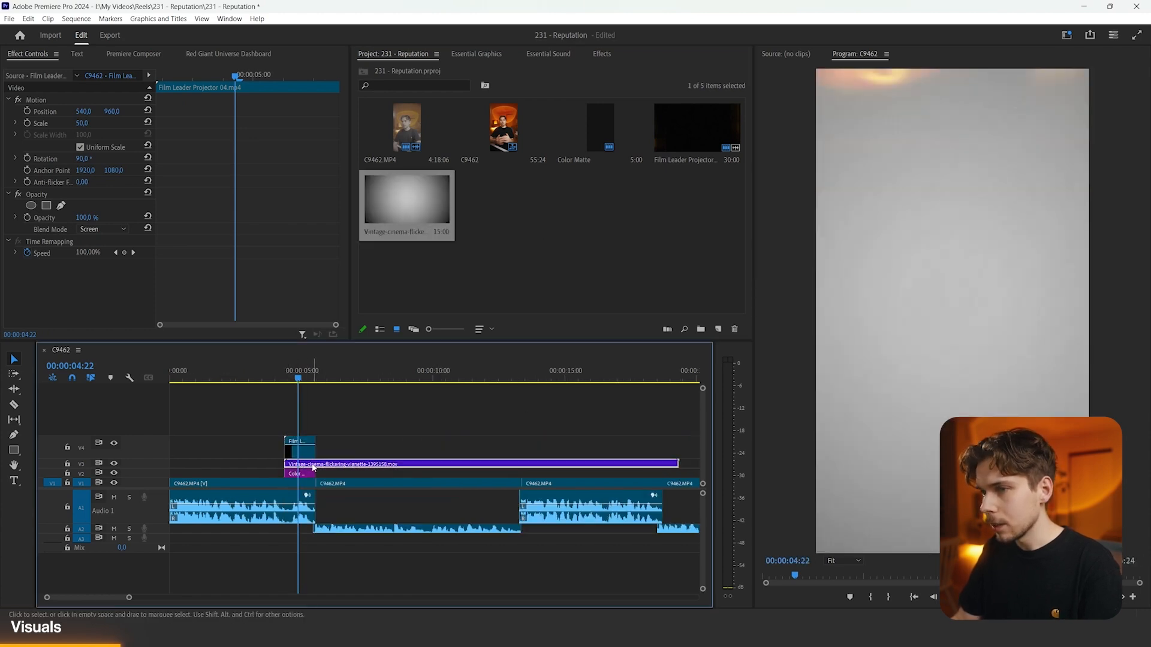
- Cut the flickering vignette clip at the Color Matte's end, delete the excess, and select the remaining piece
key(c)
click(315, 464)
key(v)
click(326, 465)
key(Delete)
click(297, 465)
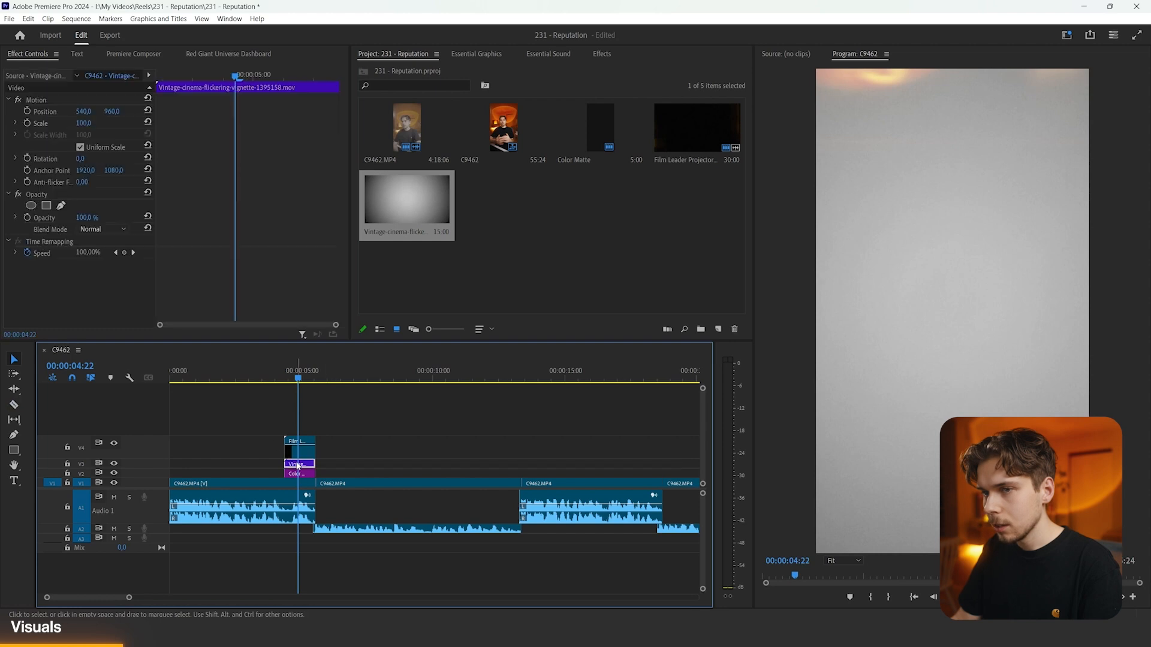
key(equal)
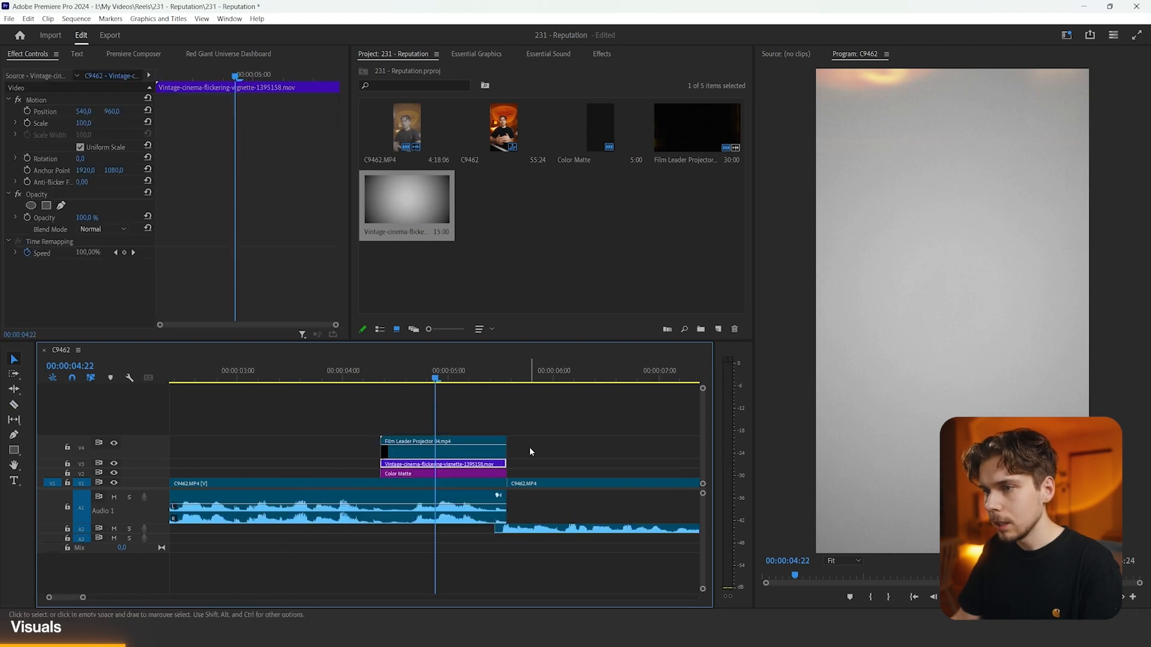
- Set the vignette clip's scale to 50, its rotation to 90° and its blend mode to Overlay
click(87, 123)
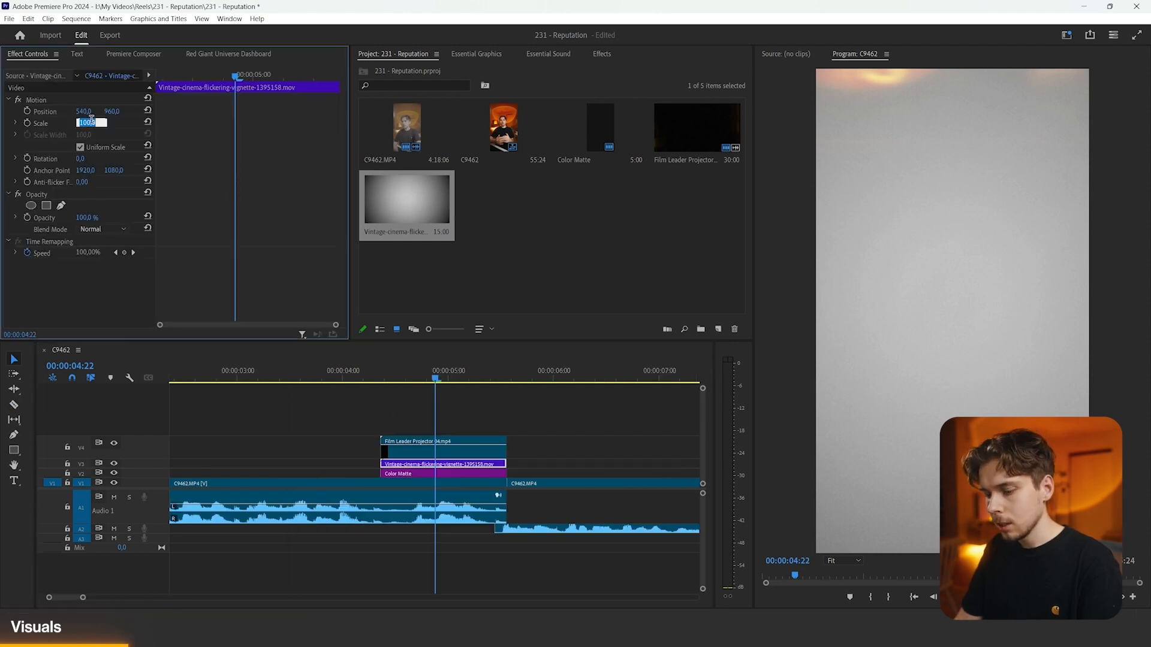
text(50)
key(Return)
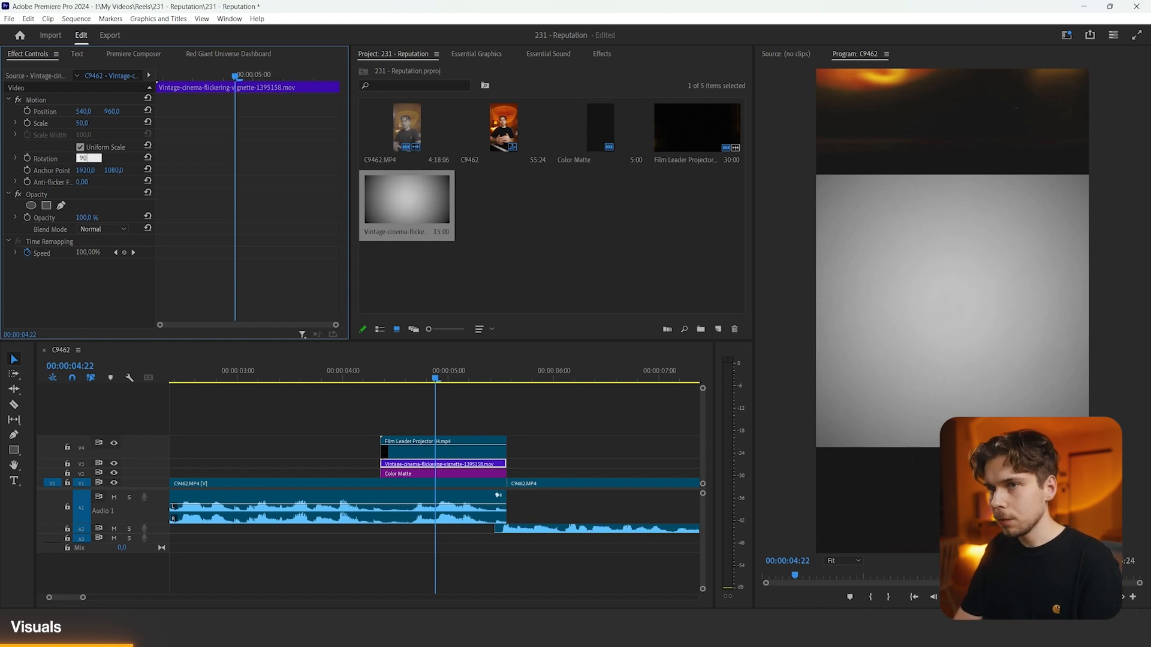
key(Return)
click(106, 229)
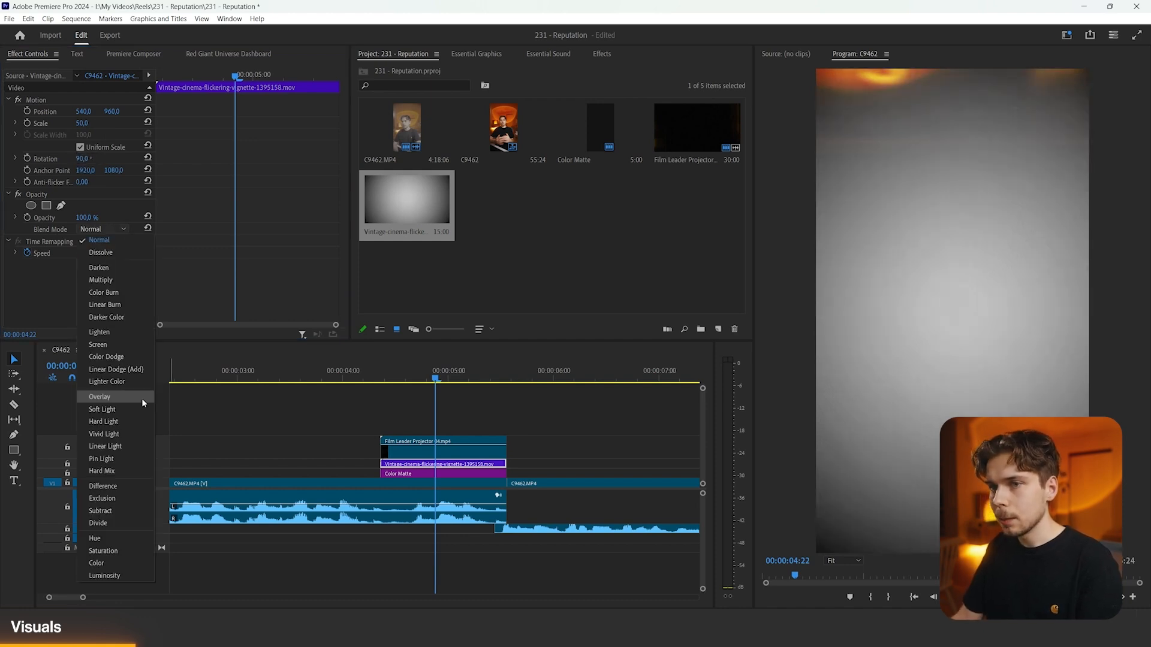
click(142, 398)
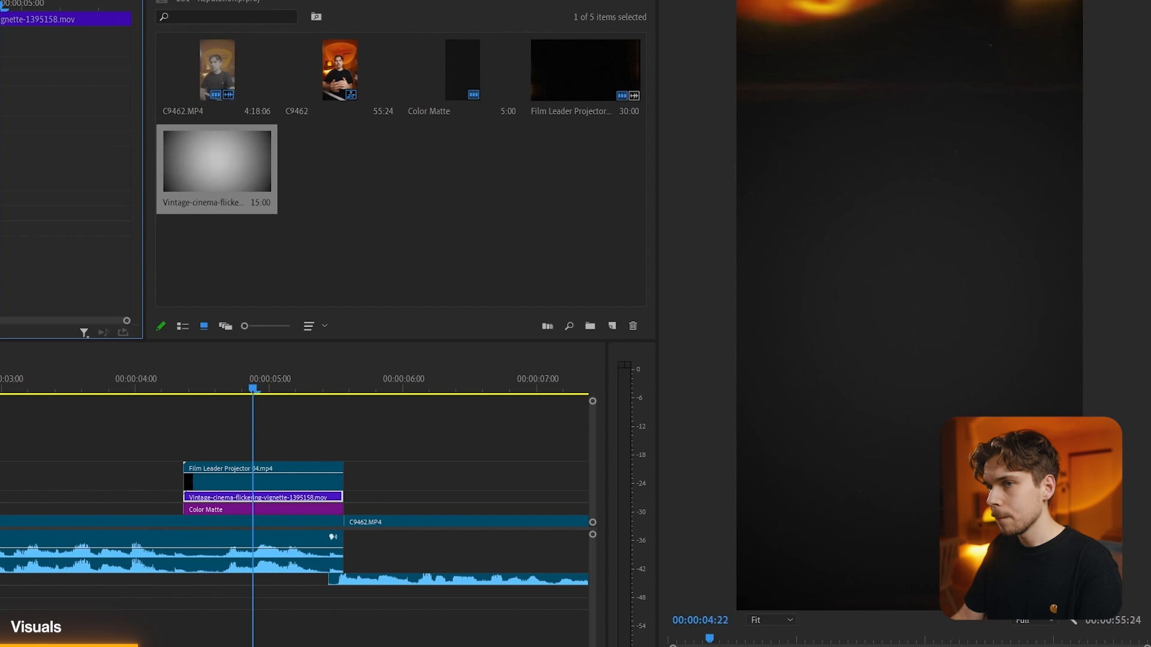
- Preview the vignette's flicker over the Color Matte section and set the vignette clip's opacity to 40%
click(311, 384)
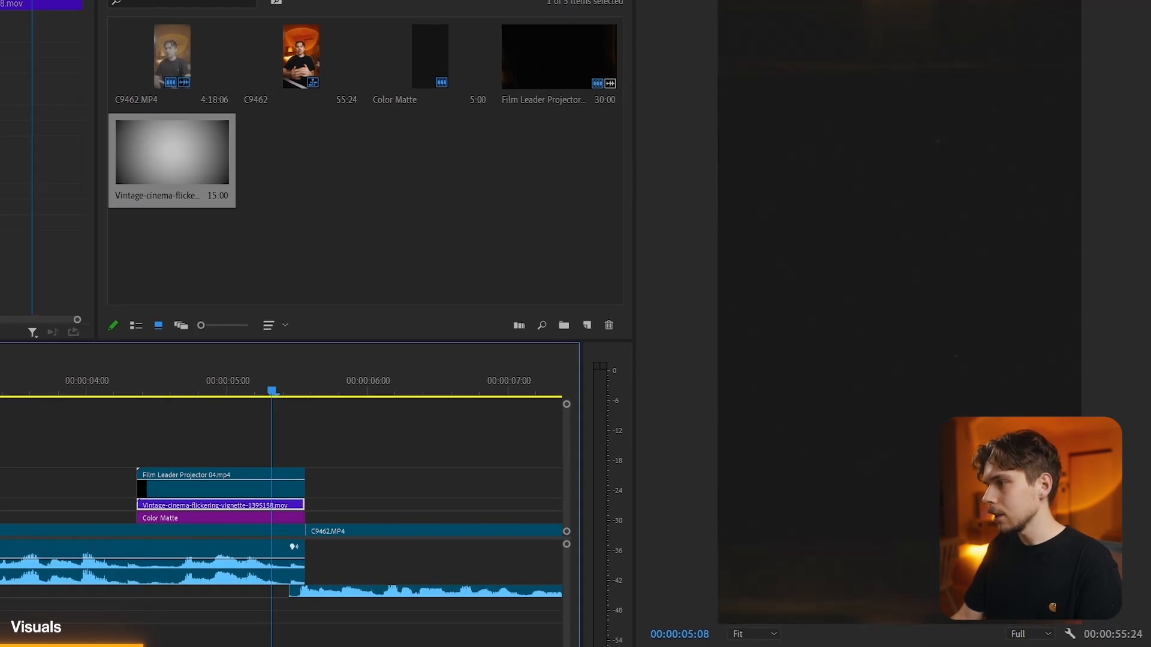
key(Left)
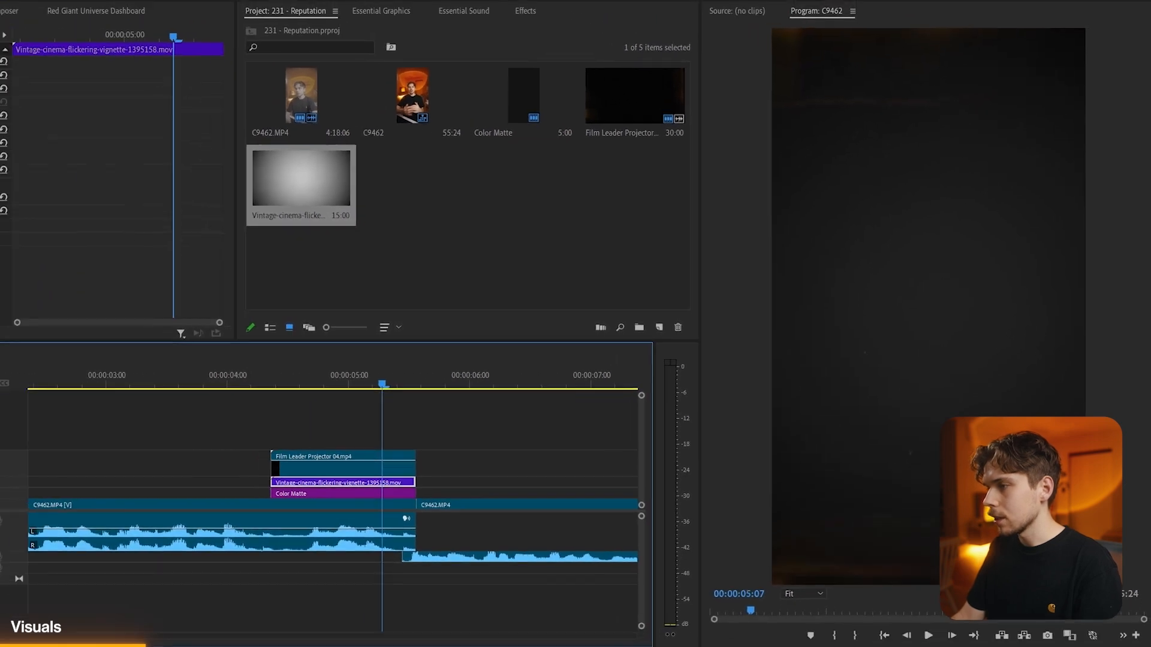
click(171, 393)
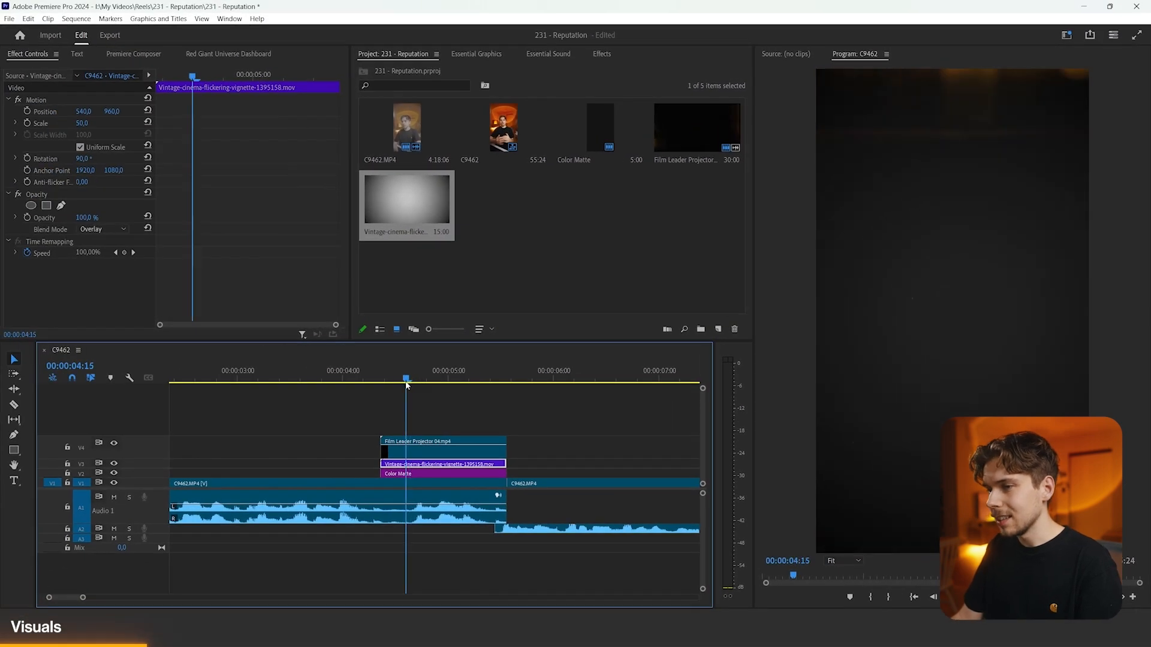
drag(407, 385, 400, 385)
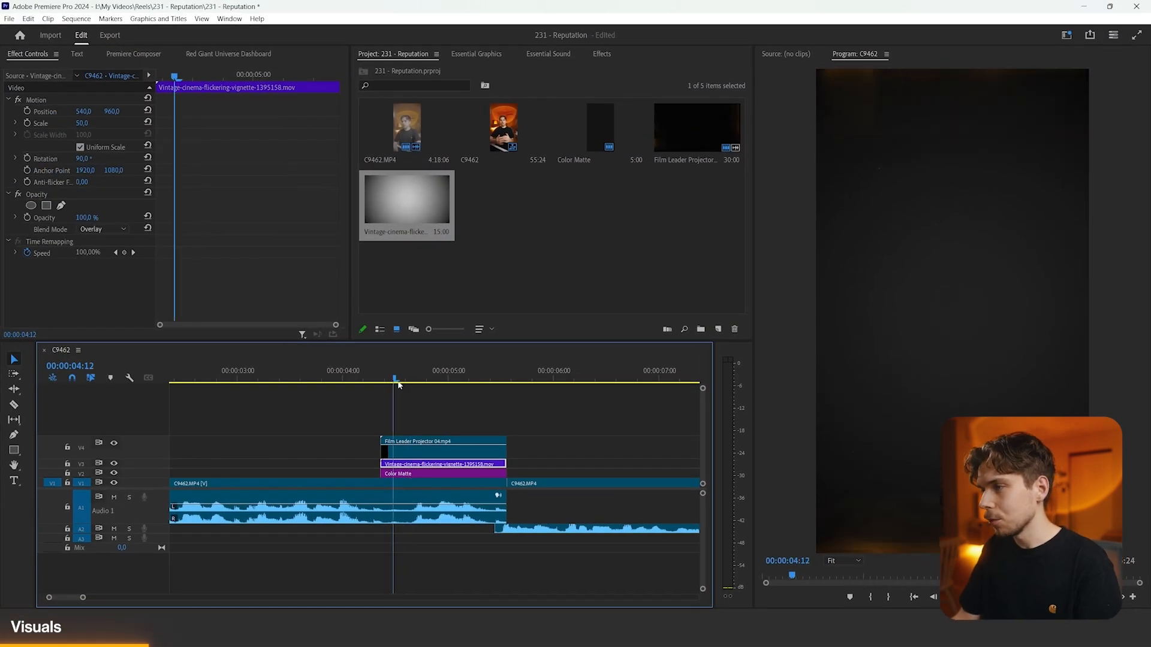
click(87, 219)
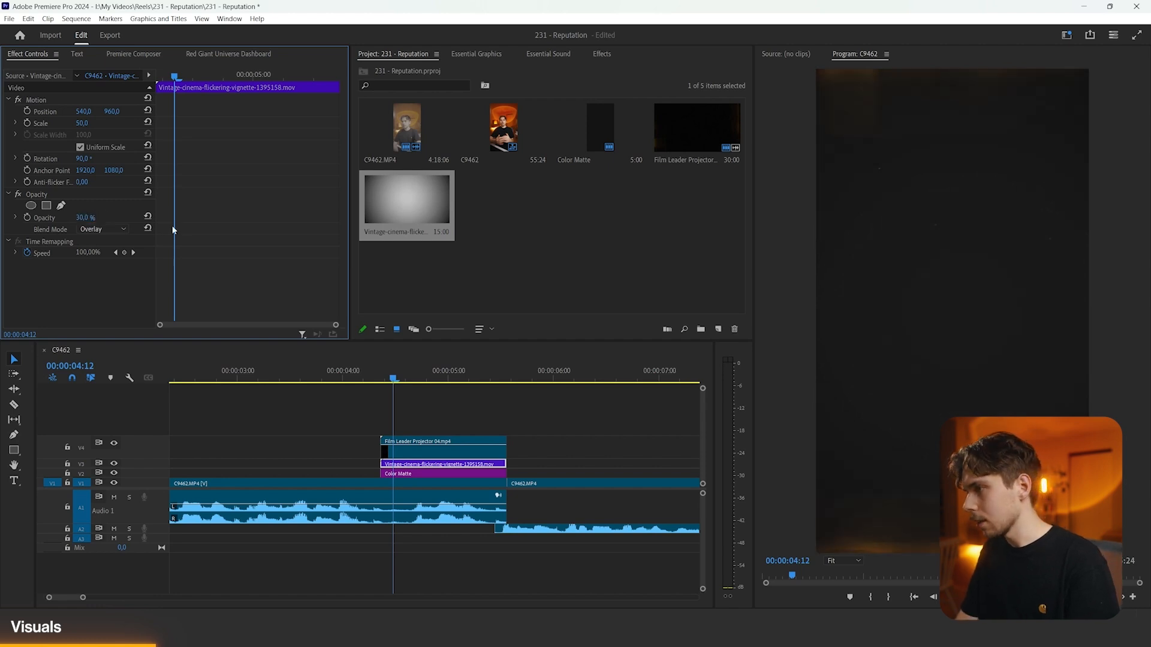
click(87, 218)
text(40)
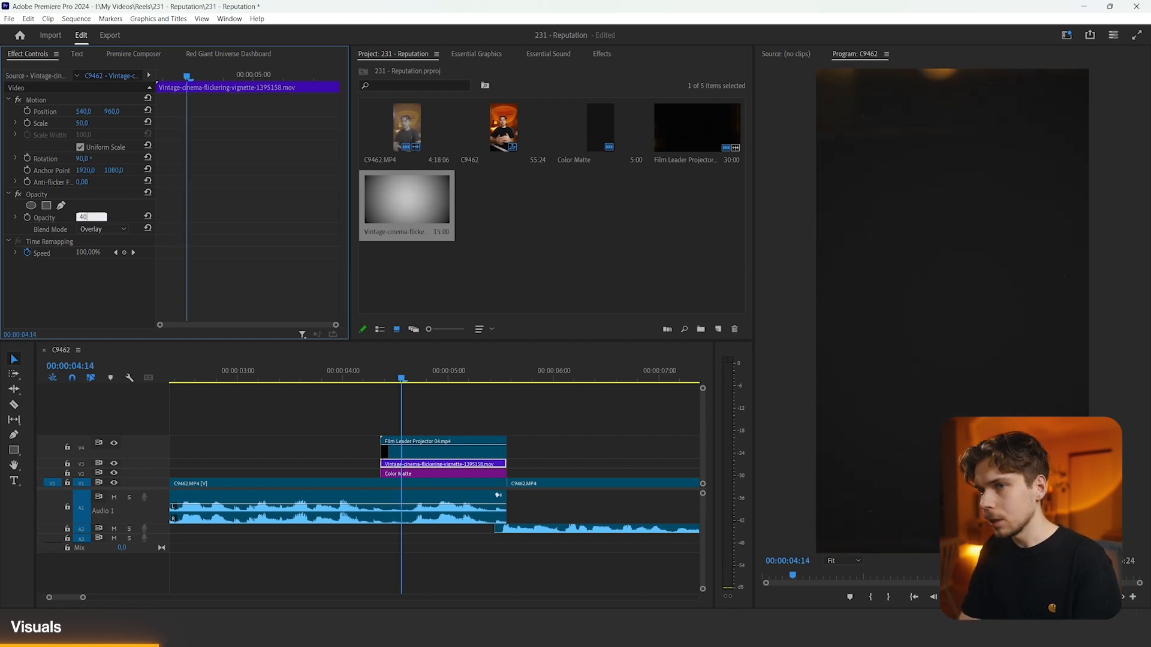
key(minus)
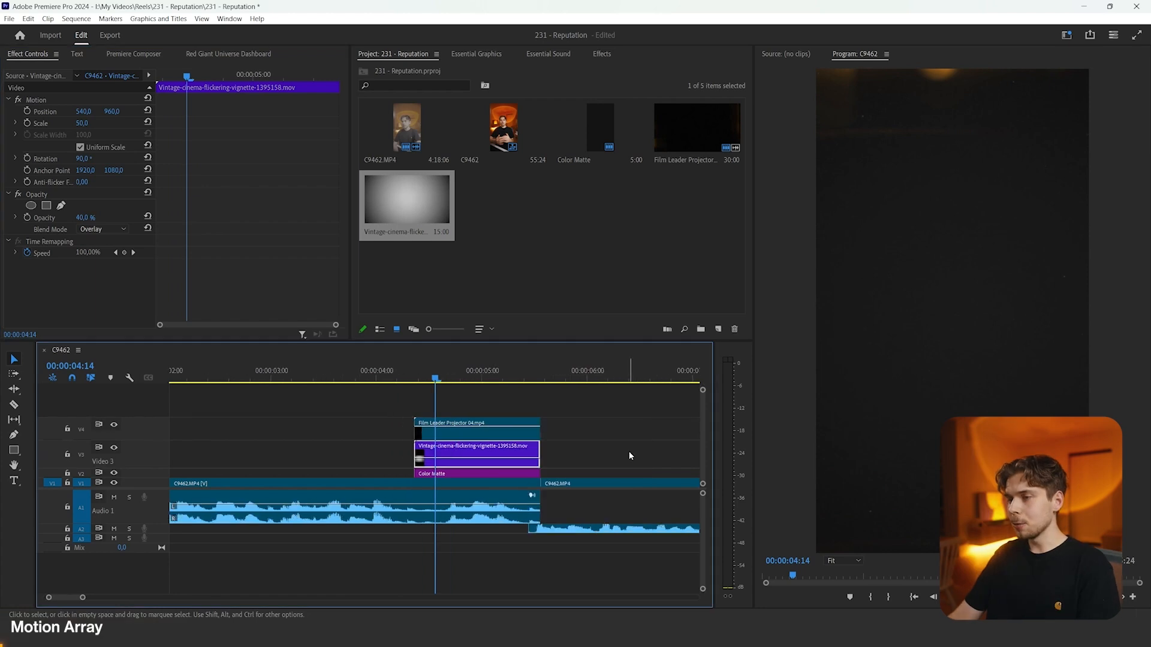
click(625, 450)
key(equal)
drag(462, 371, 493, 372)
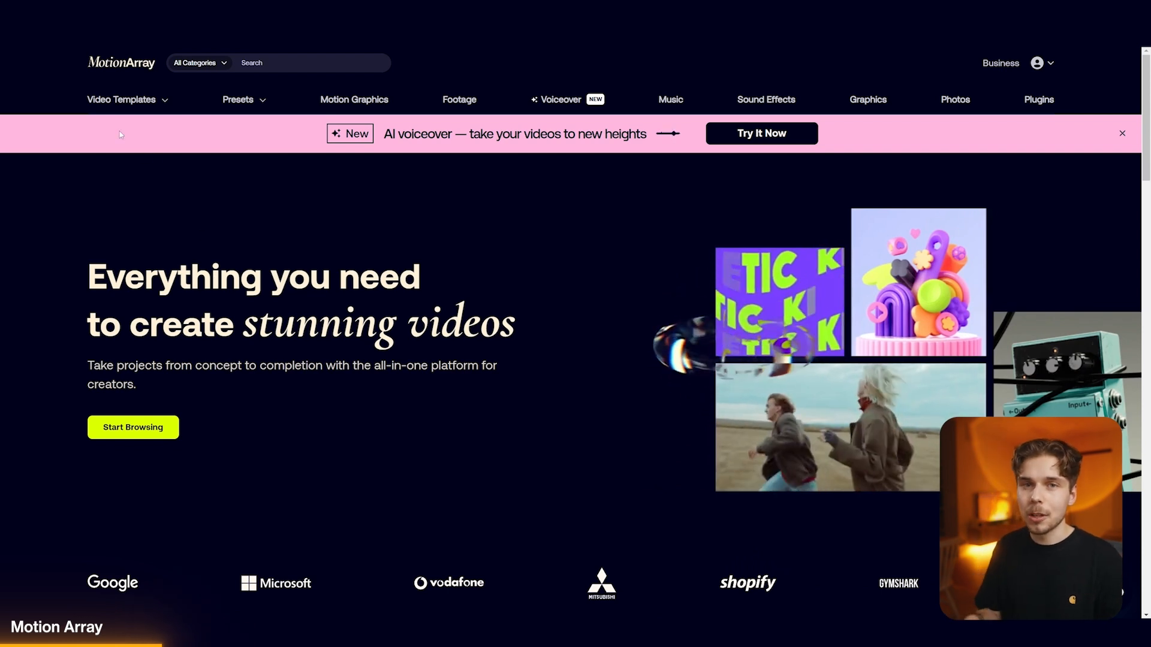
- Look over Motion Array's Video Templates and Presets categories and open the AI Voiceover page
mouse_move(122, 99)
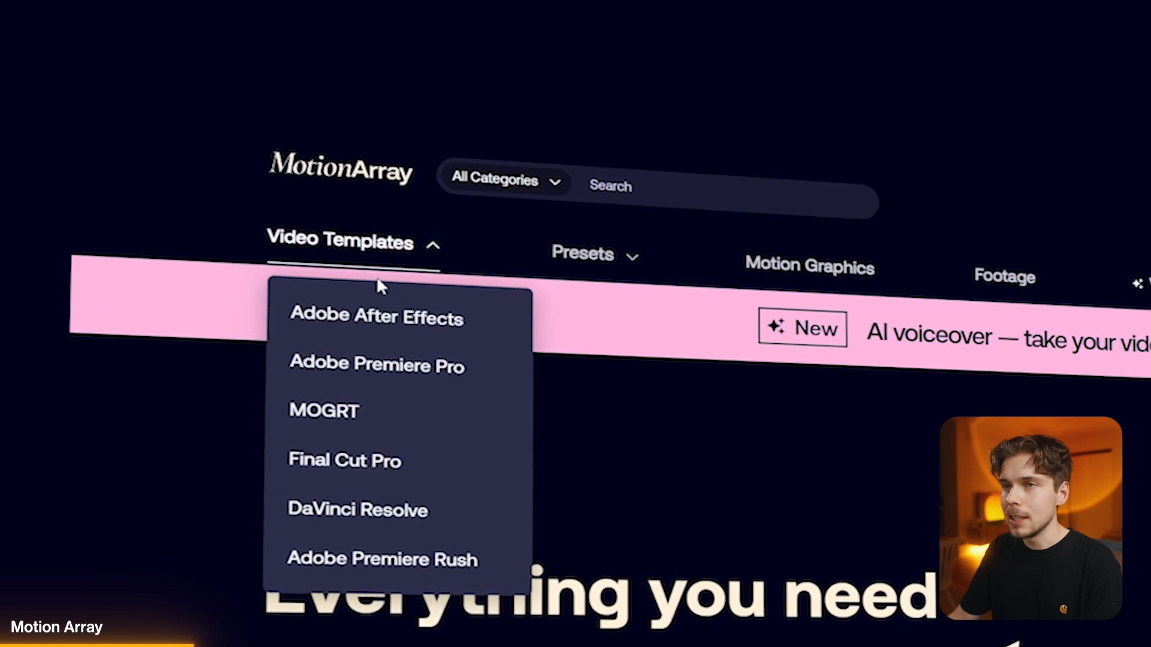
mouse_move(588, 256)
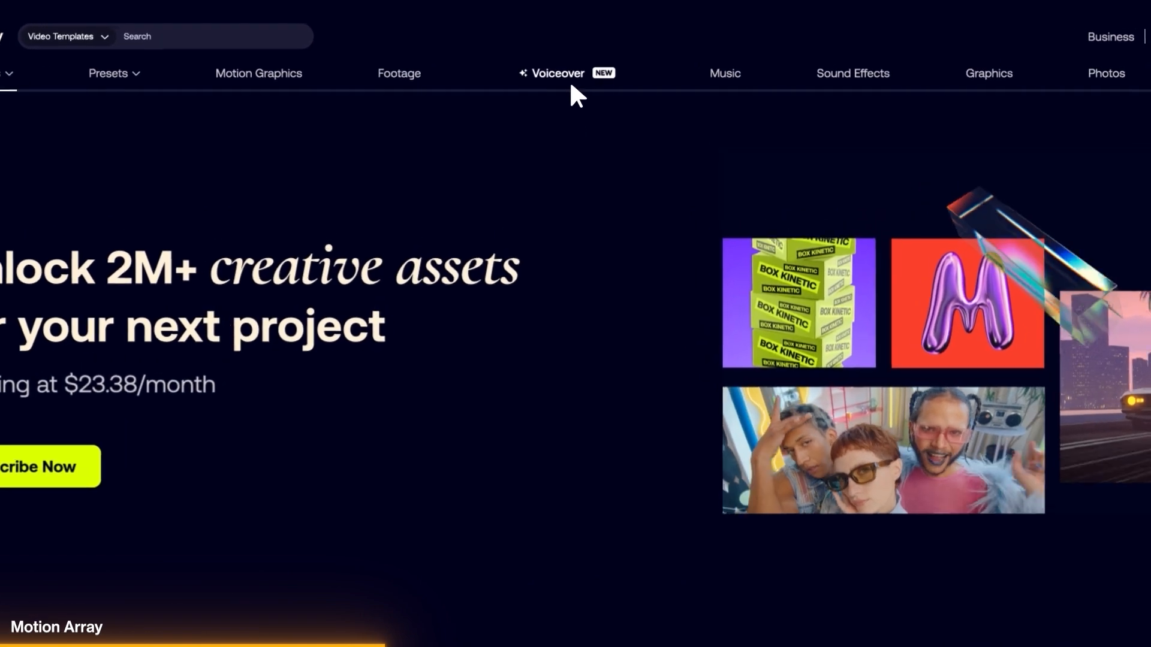
click(569, 82)
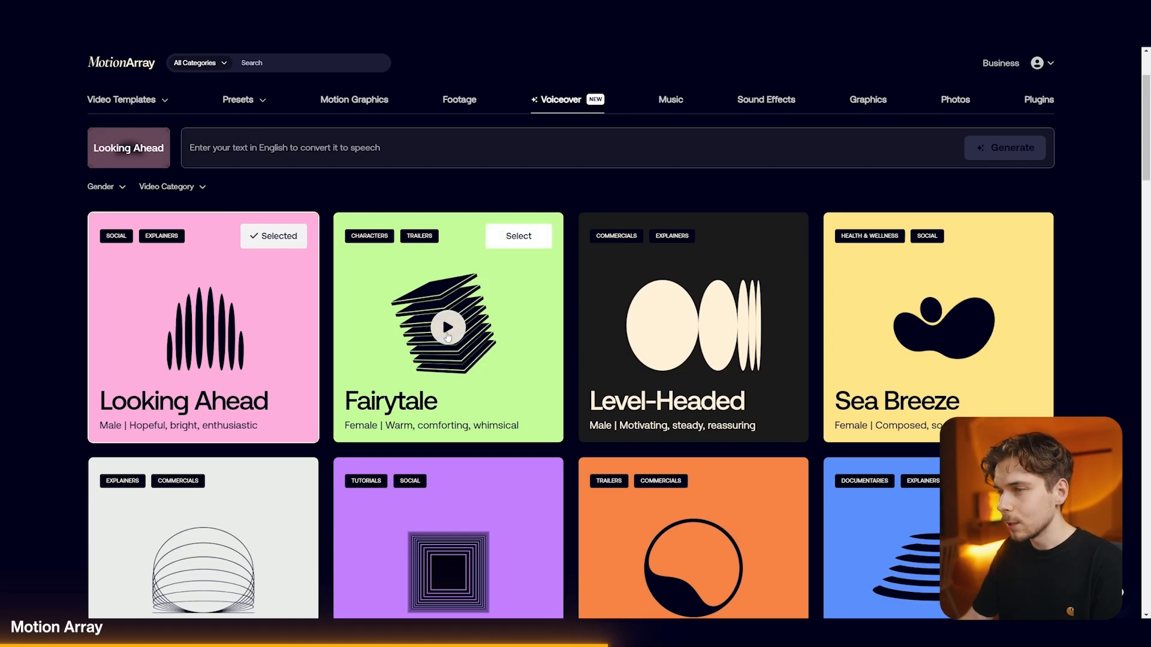
- Audition voices in the voice catalog, including Fairytale, and select the Lead the Way voice
click(447, 328)
scroll(447, 336, down, 1)
scroll(447, 337, up, 1)
scroll(449, 335, down, 4)
click(694, 348)
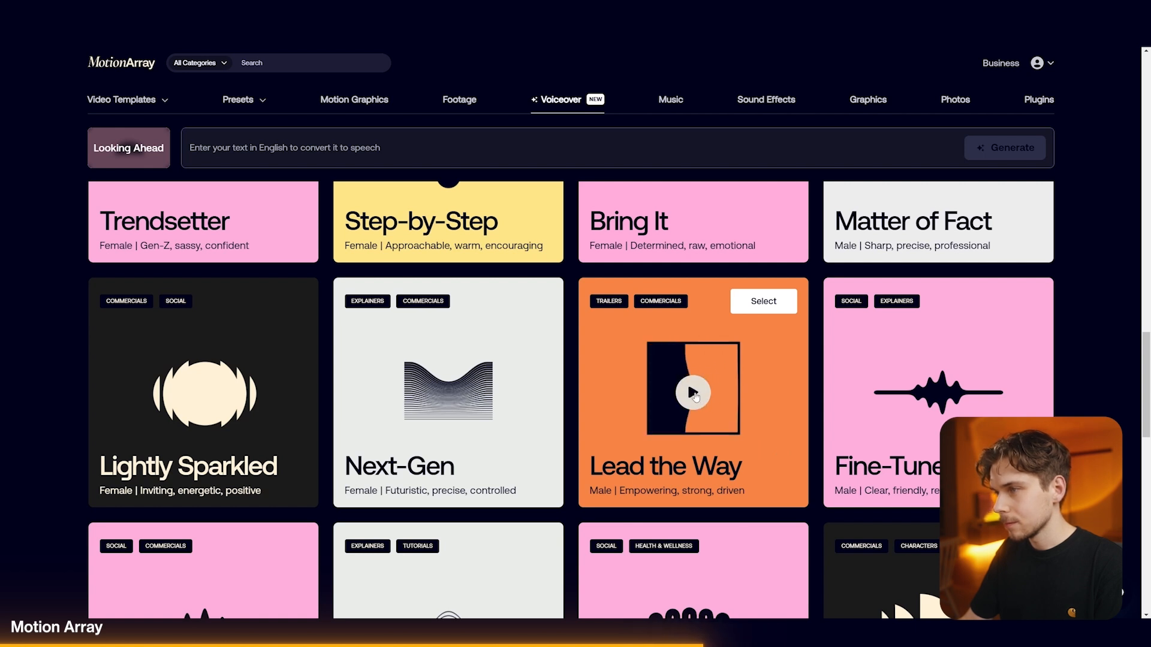
click(764, 301)
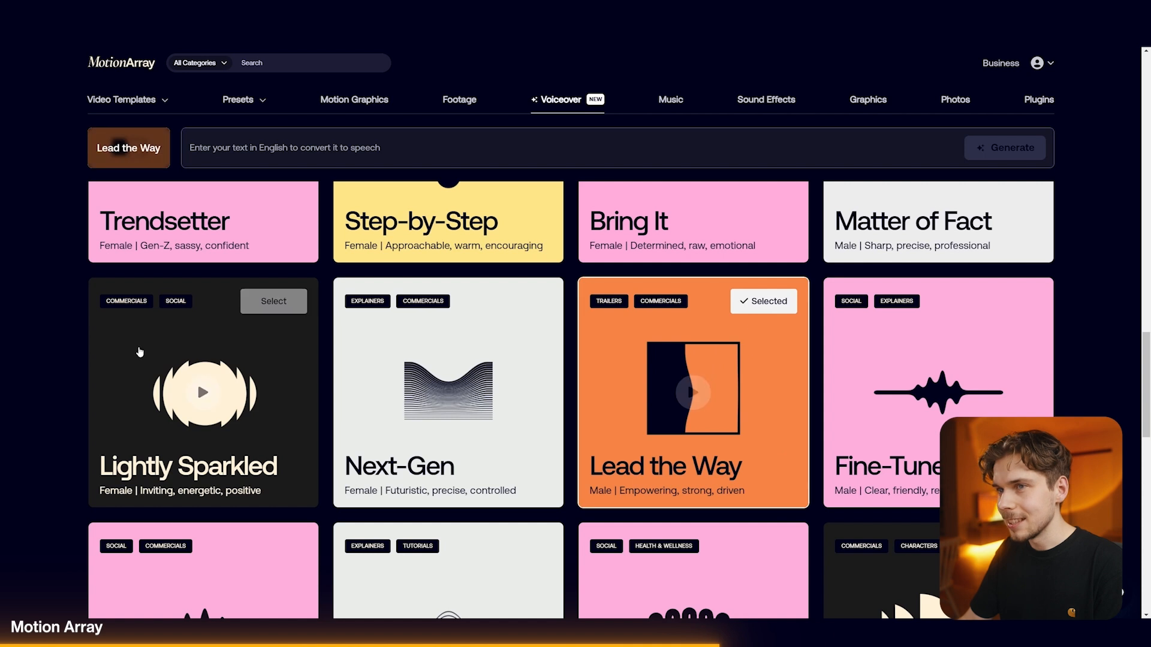
- Enter an English voiceover script introducing the podcast guest, beginning "Today's guest is non other than the former television host, UFC commentator"
scroll(489, 384, up, 5)
scroll(489, 385, up, 5)
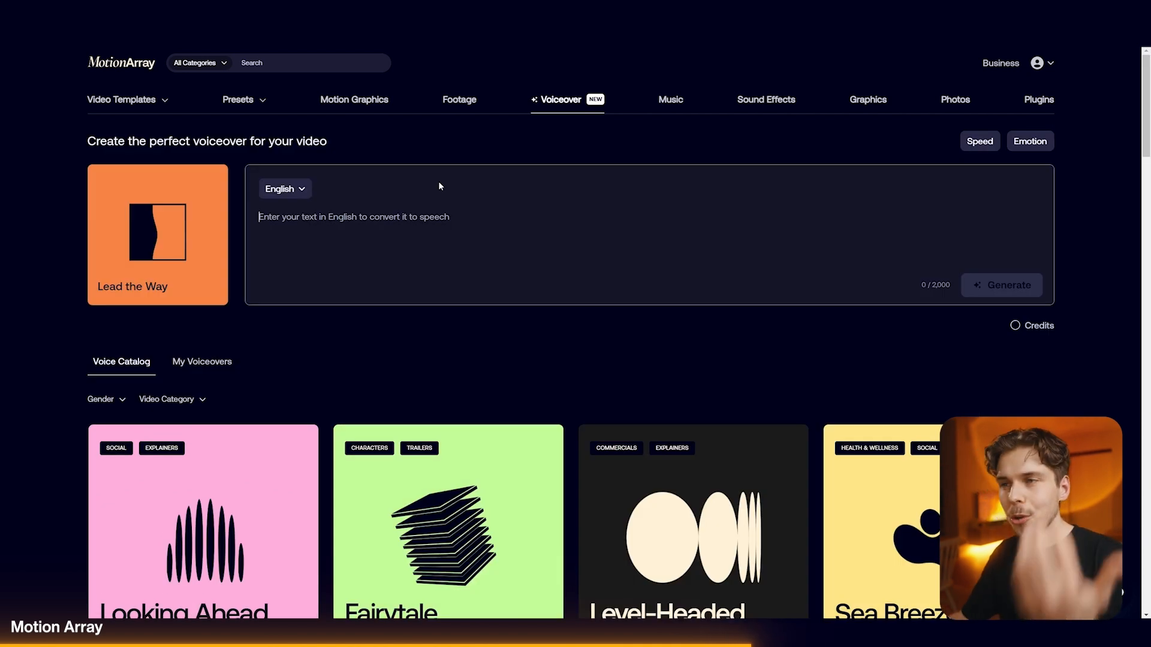
click(437, 186)
text(Today's guest is non other than the former television host)
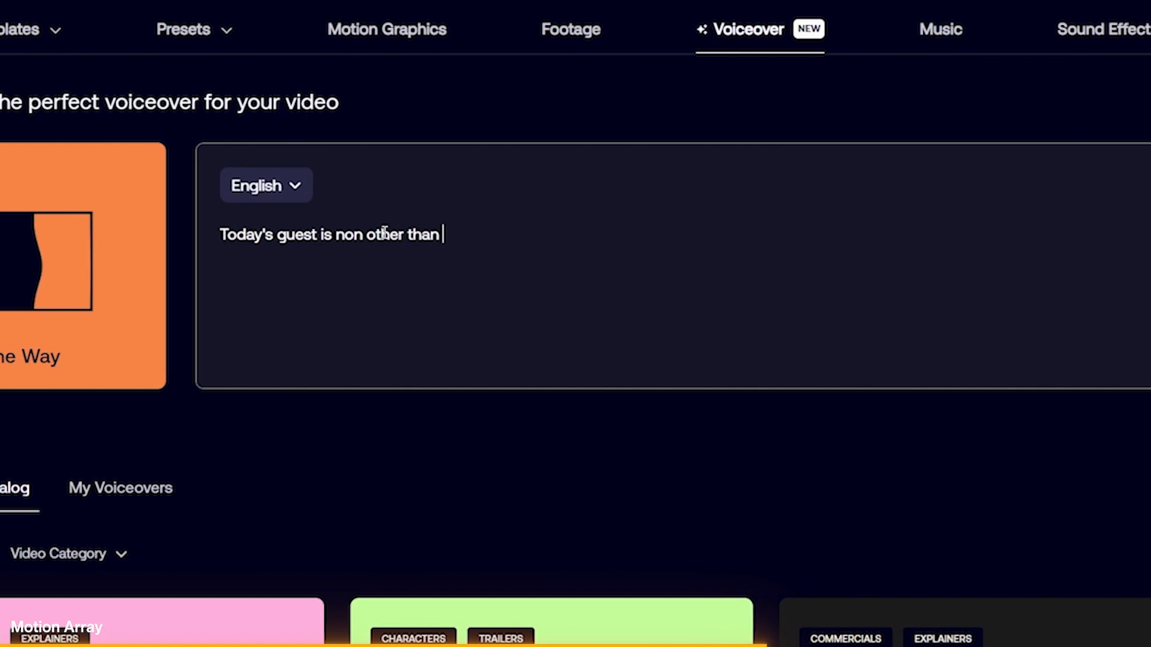
text(, UFC commentator, comedian, actor, and host of the mos)
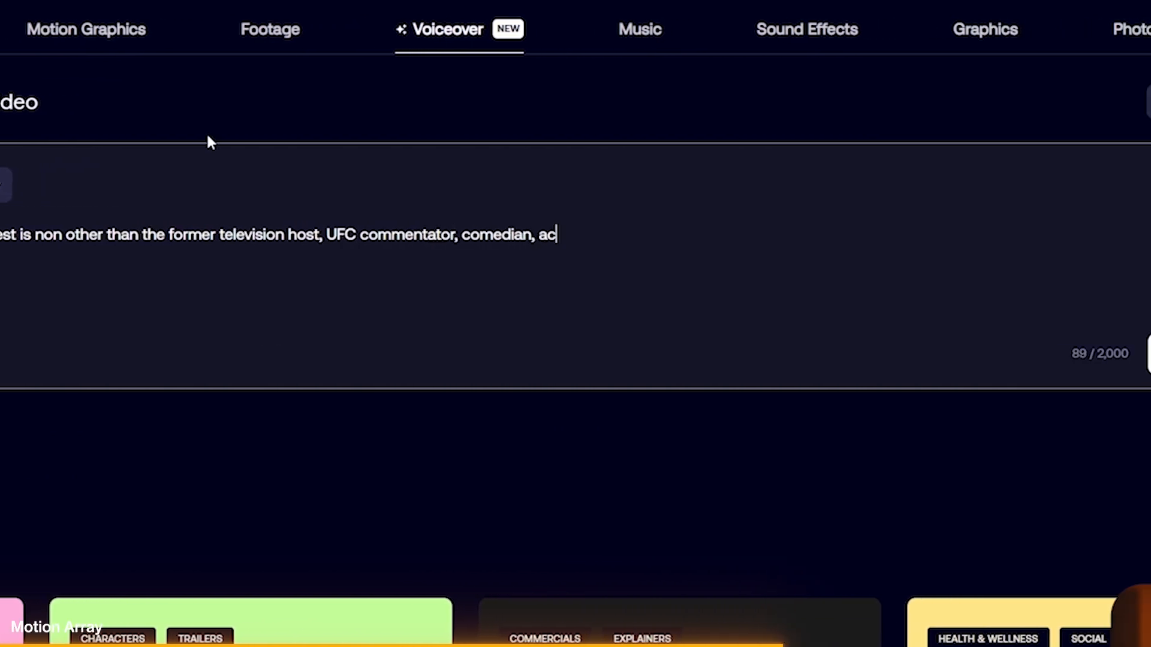
text(t popular podcast on the planet. Joe, fricking, Rogan.)
- Check the Speed and Emotion options and generate the voiceover at 1.0x speed with no emotion enabled
click(1099, 102)
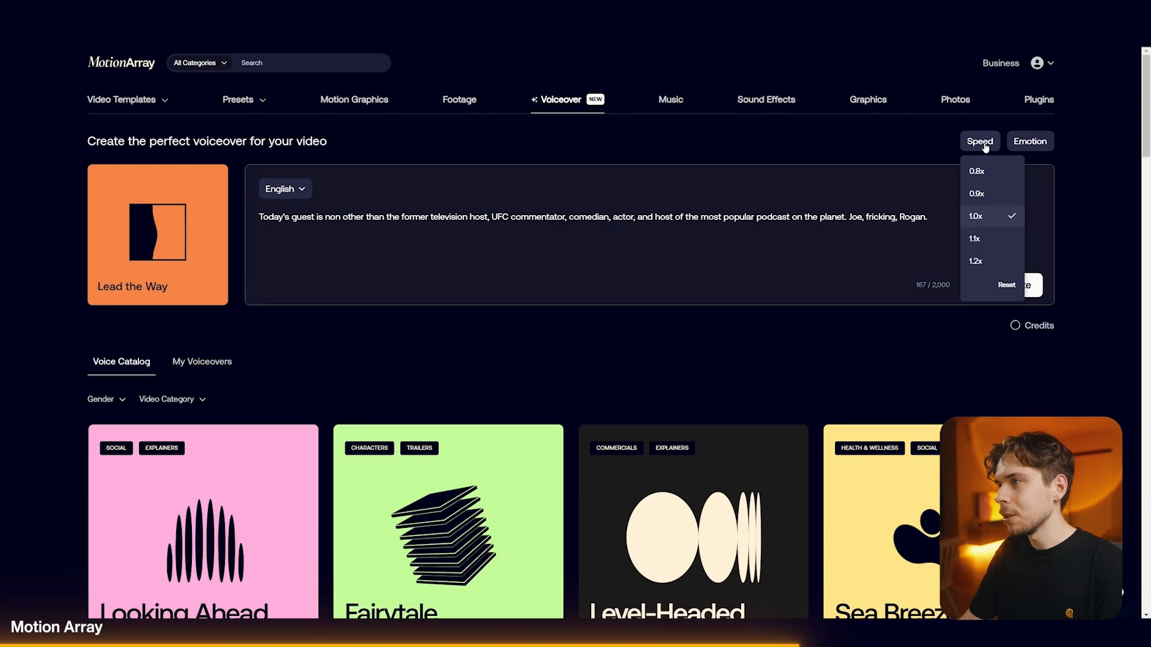
click(1035, 140)
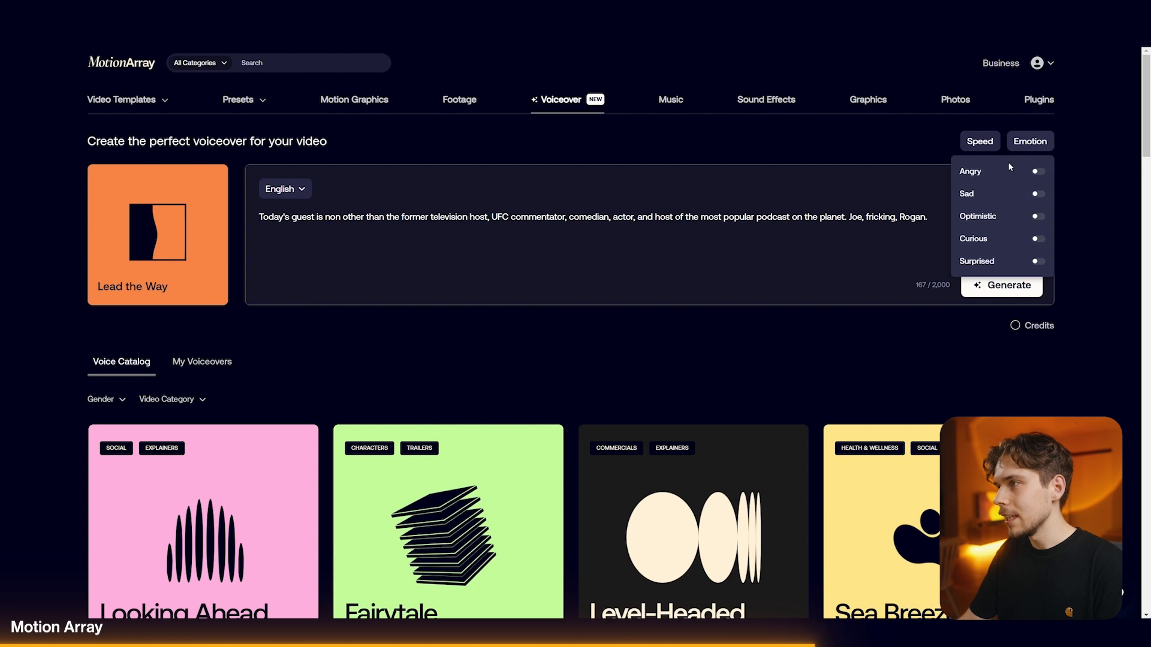
click(1071, 150)
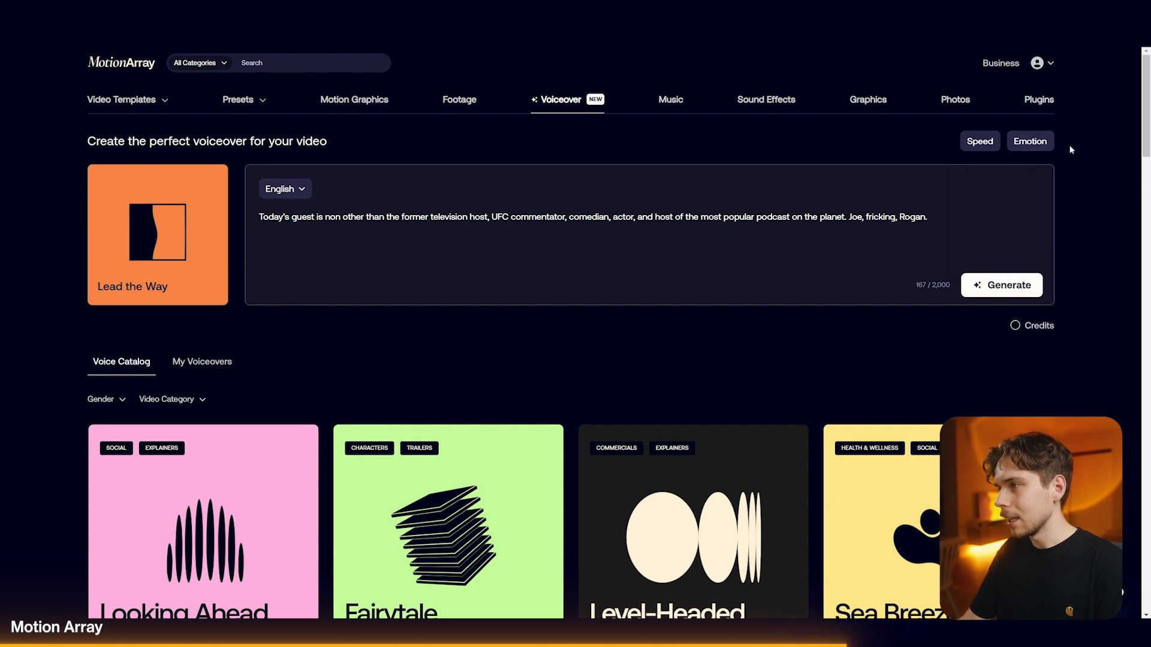
click(1007, 284)
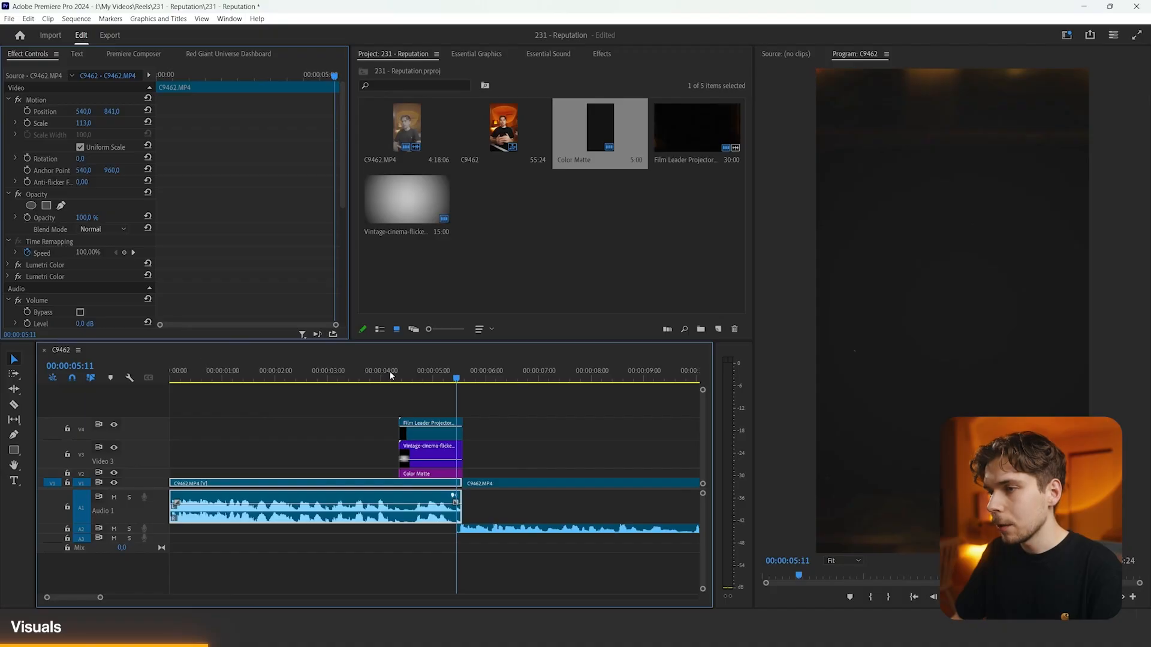
- In Premiere Pro, add the title text AND at 00:00:04:16, styled in Obviously Bold, size 189, with fill colour FF9600
key(Up)
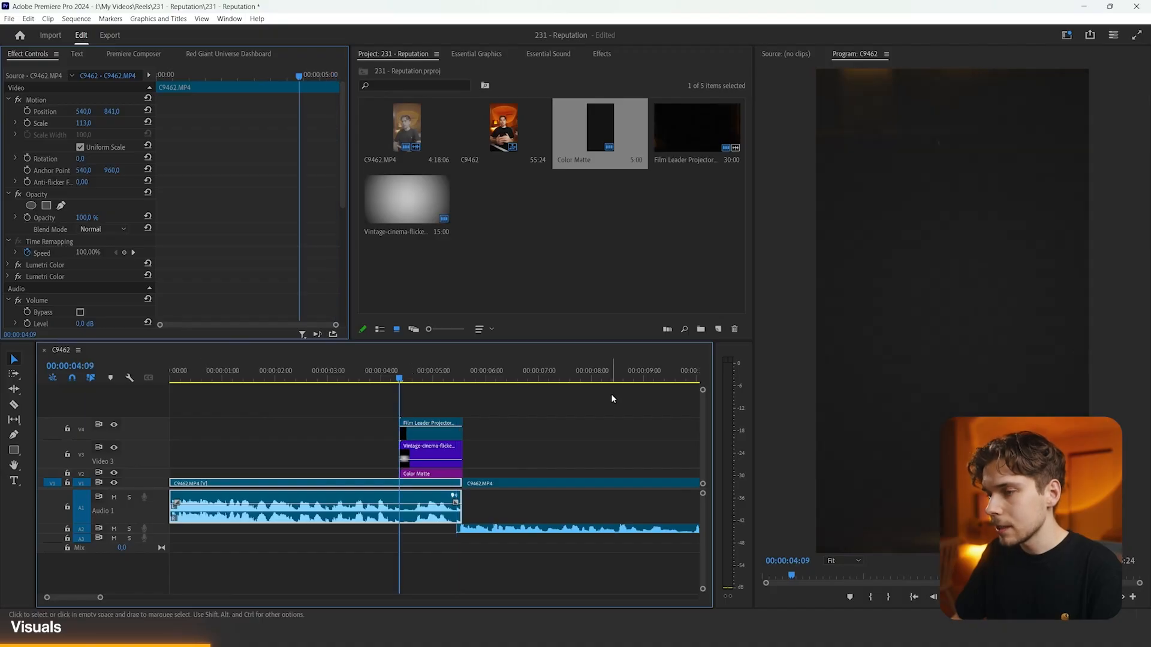
key(equal)
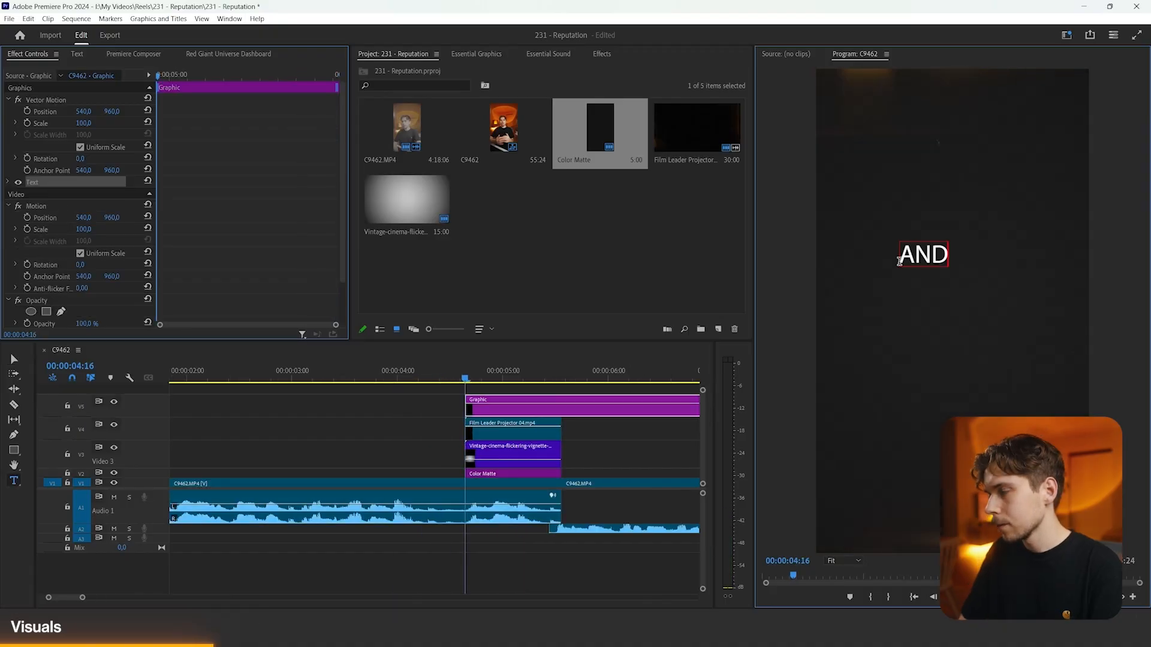
click(490, 55)
scroll(427, 303, down, 2)
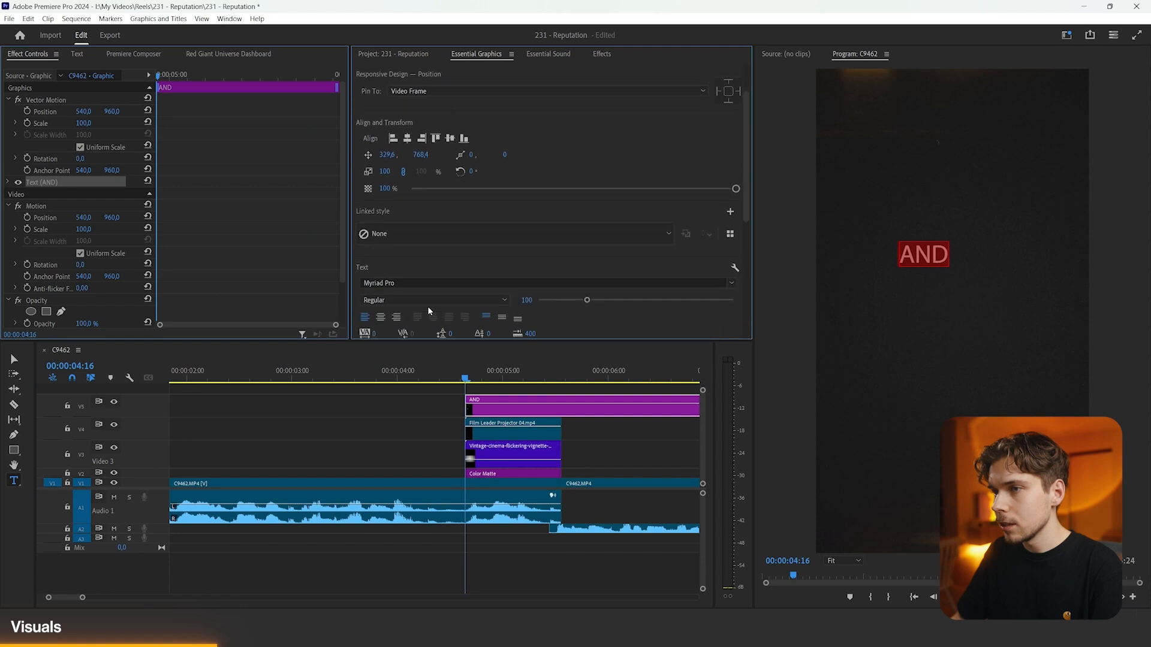
click(405, 281)
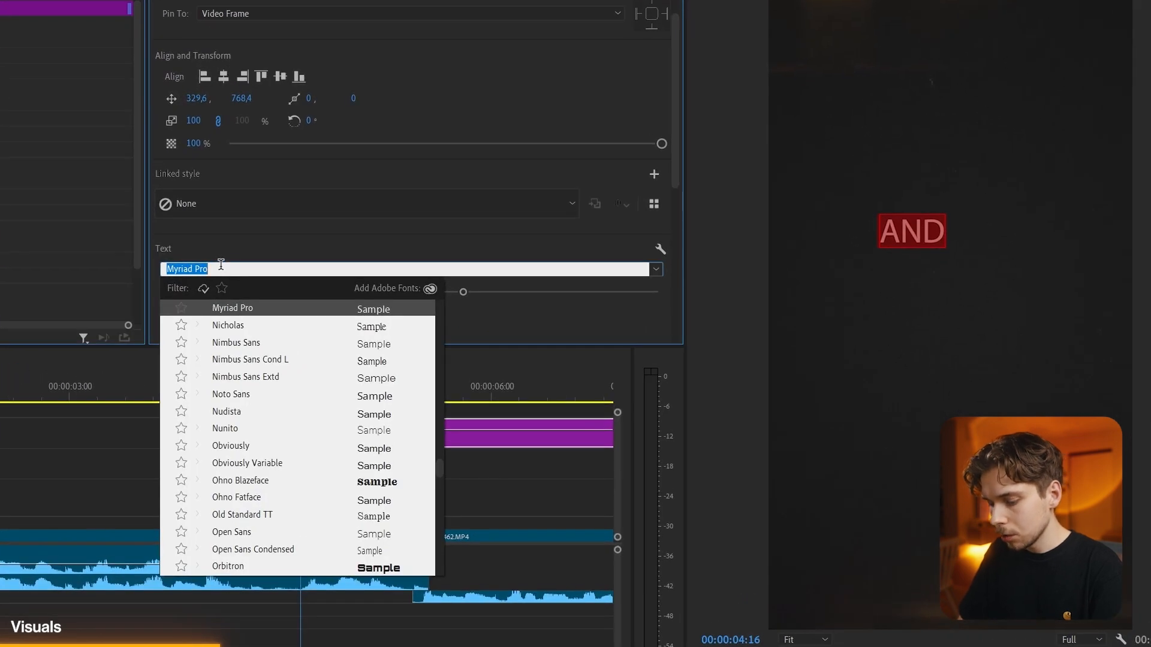
text(OBVI)
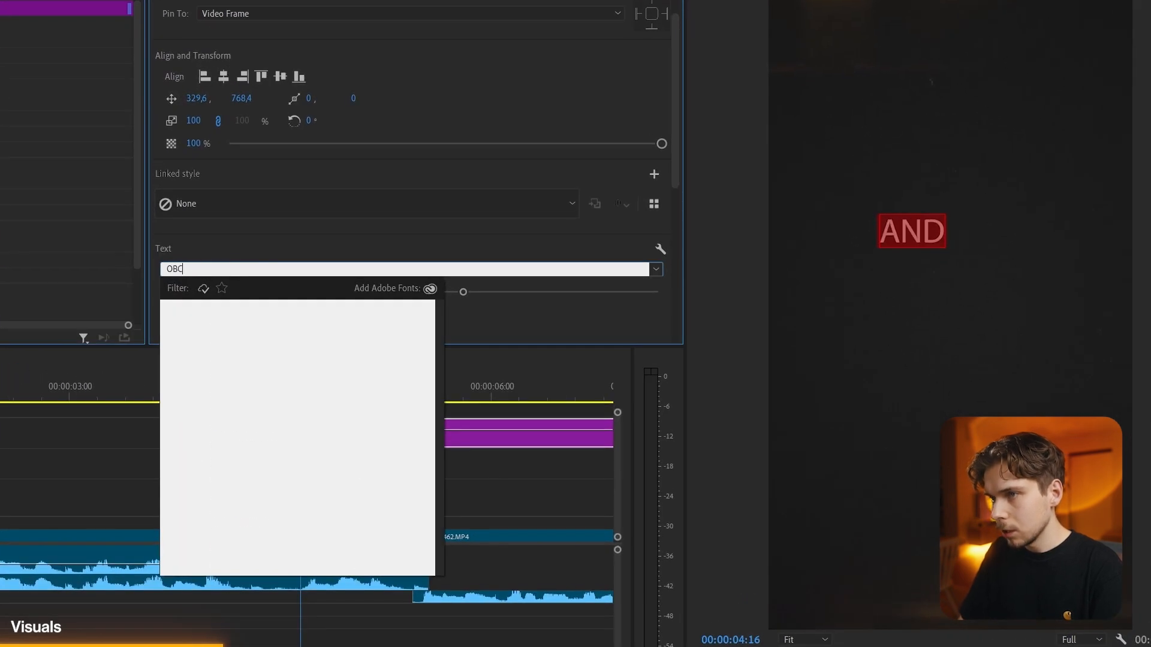
drag(437, 314, 436, 393)
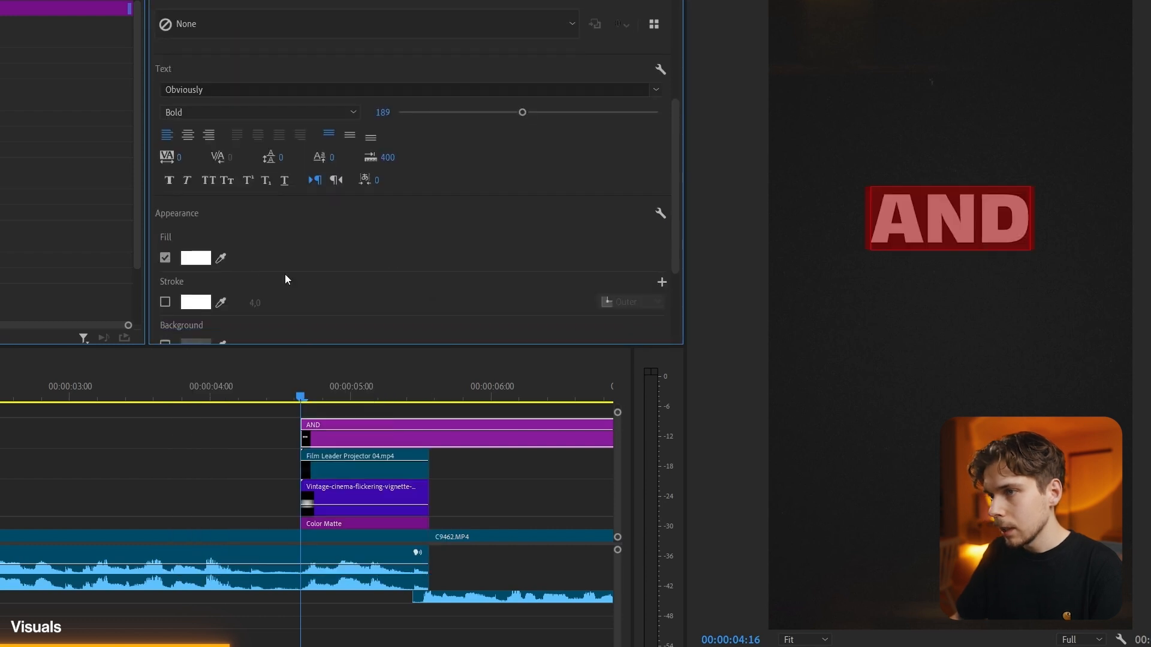
click(183, 259)
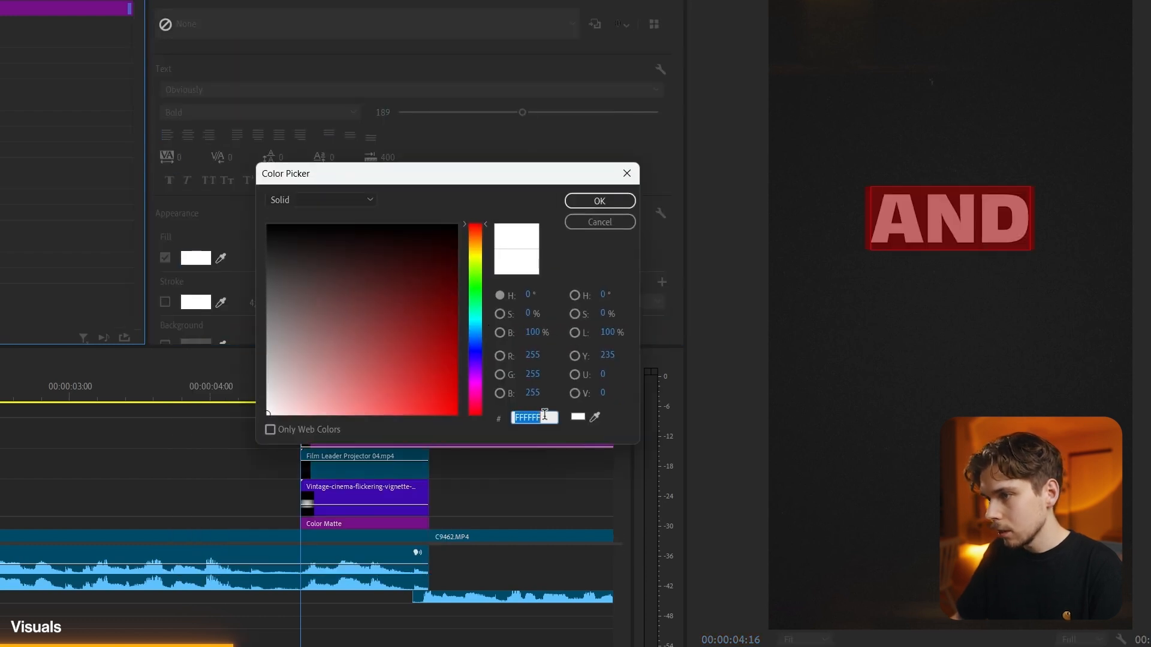
text(FF9600)
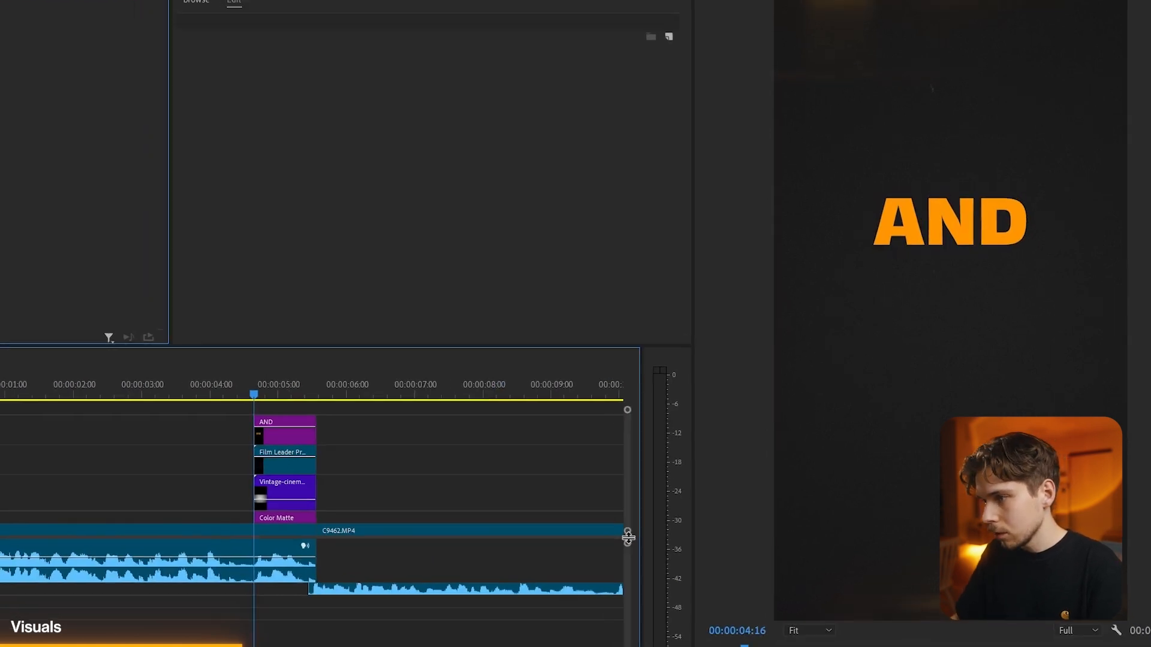
- Duplicate the AND title onto the track above and turn the copy into YOU'RE, horizontally centred below AND
drag(627, 537, 627, 603)
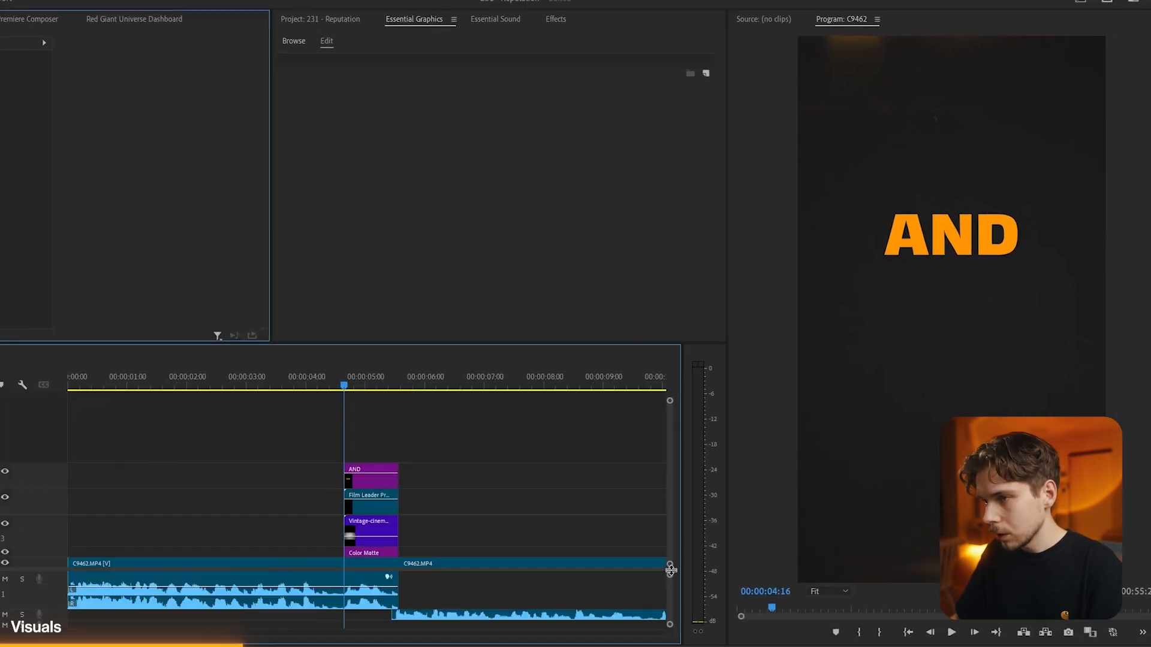
drag(430, 465, 430, 440)
drag(953, 251, 955, 301)
double_click(955, 301)
text(YOU'RE)
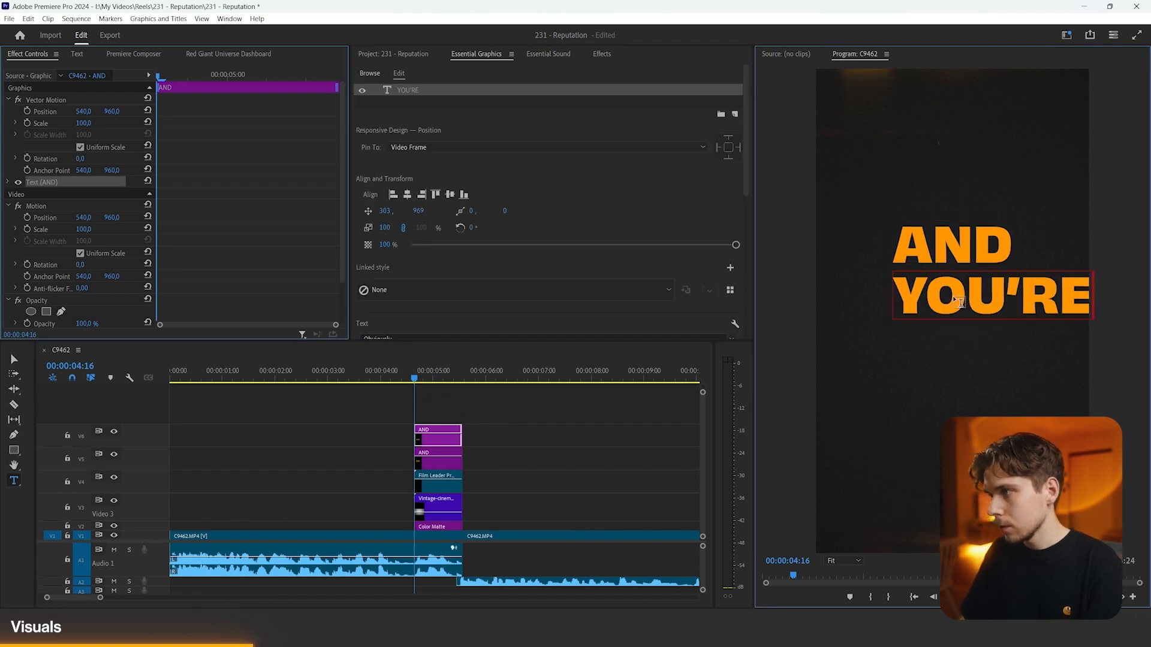
click(407, 195)
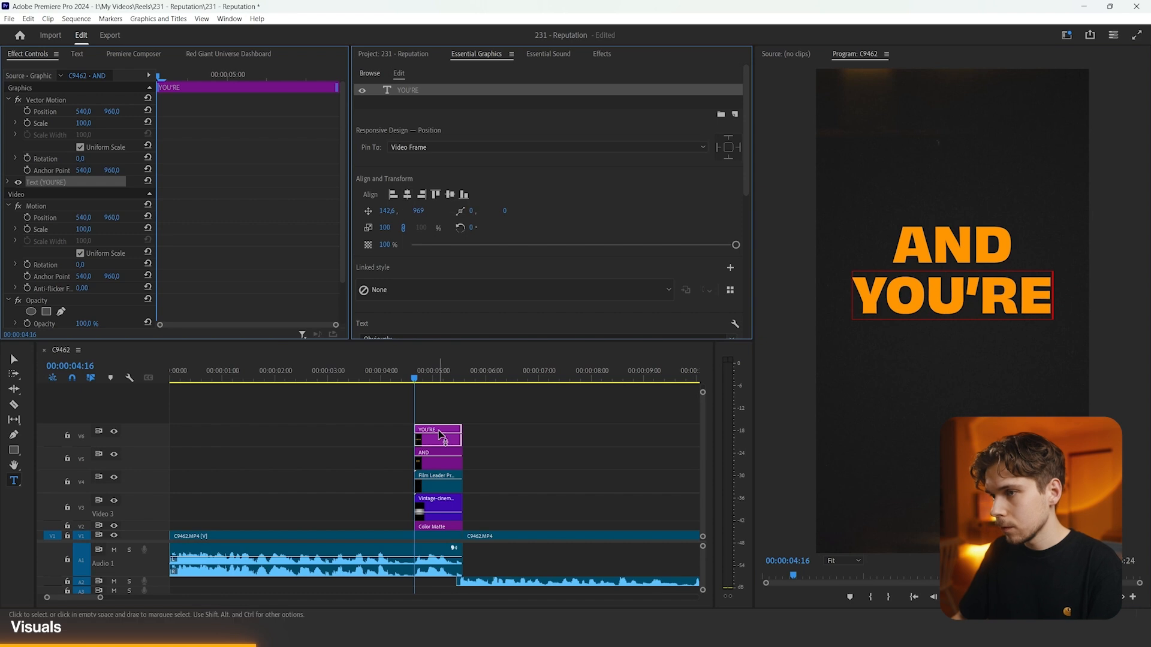
- Duplicate the YOU'RE title onto V7, move the copy below it and change its text to NOT
click(507, 444)
drag(454, 438, 454, 416)
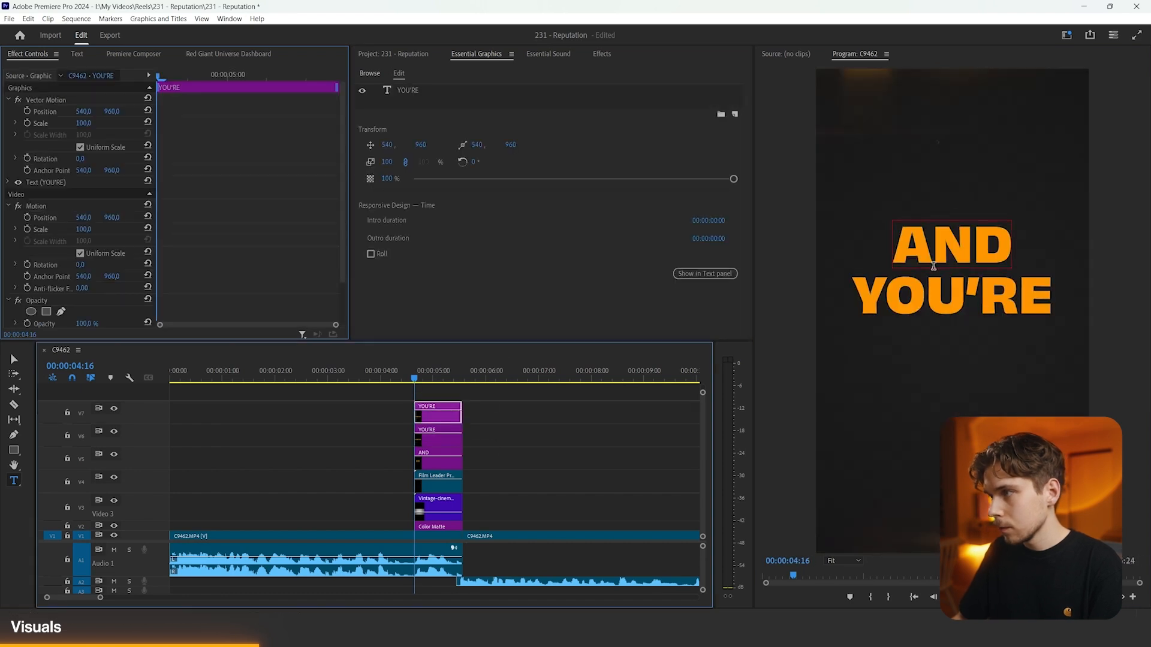
click(929, 282)
drag(423, 211, 551, 225)
double_click(898, 335)
text(NOT)
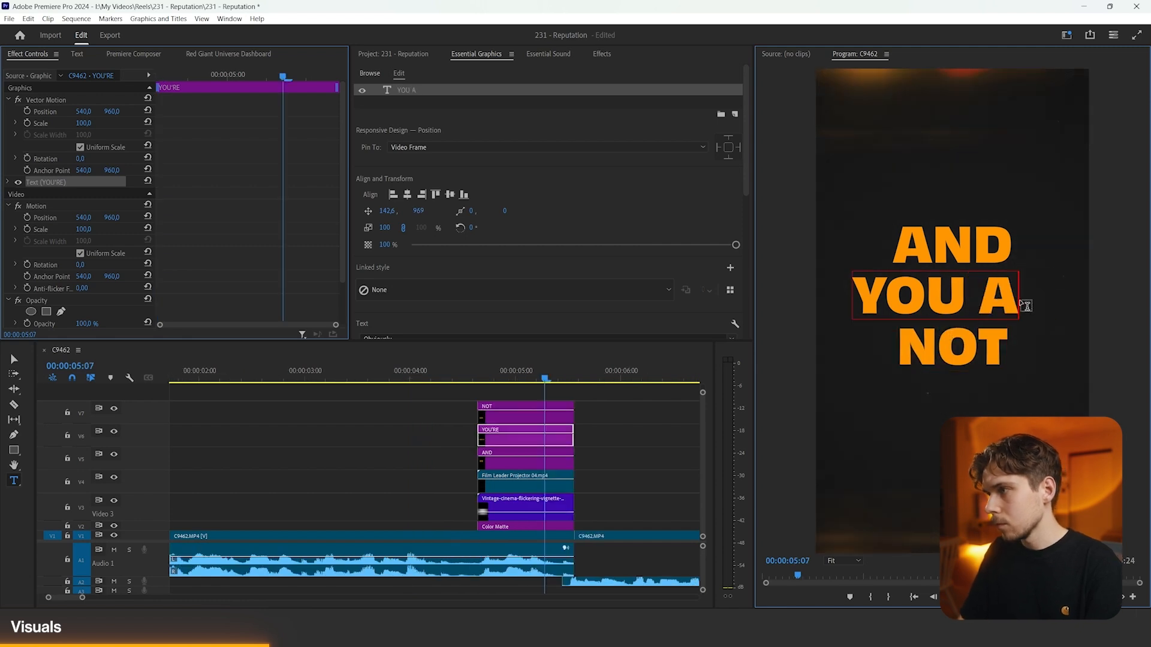
text(RE)
click(407, 195)
double_click(965, 314)
key(BackSpace)
text(')
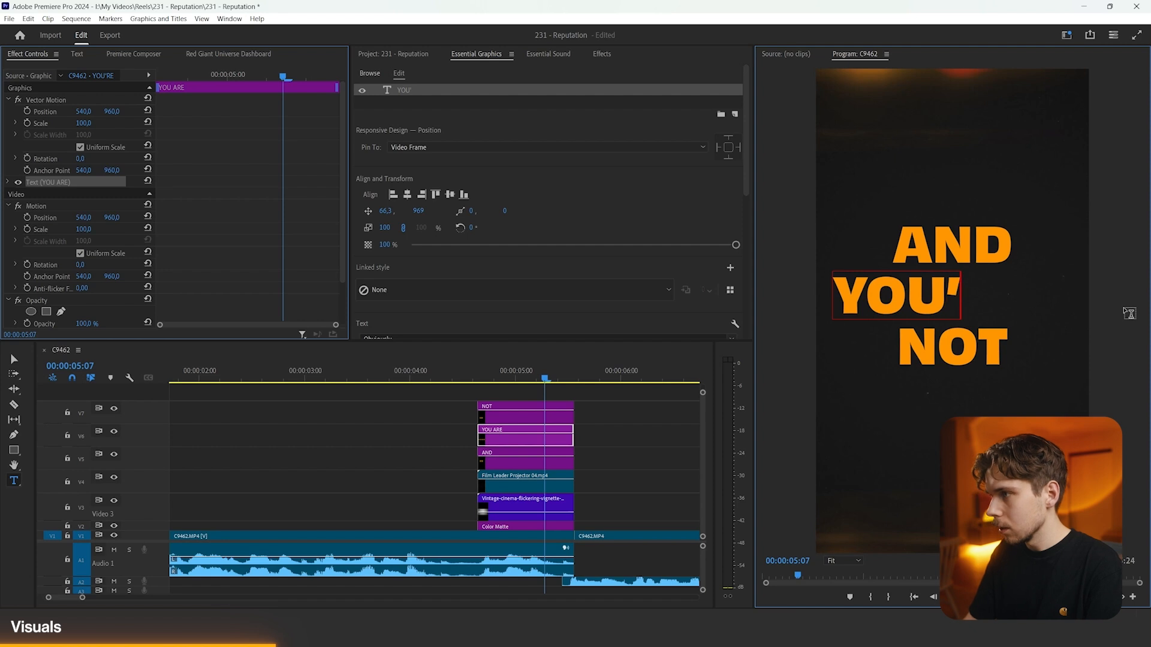
text(RE)
- Delete the AND title and restyle the YOU'RE text as Semibold, size 170, just above NOT
click(518, 459)
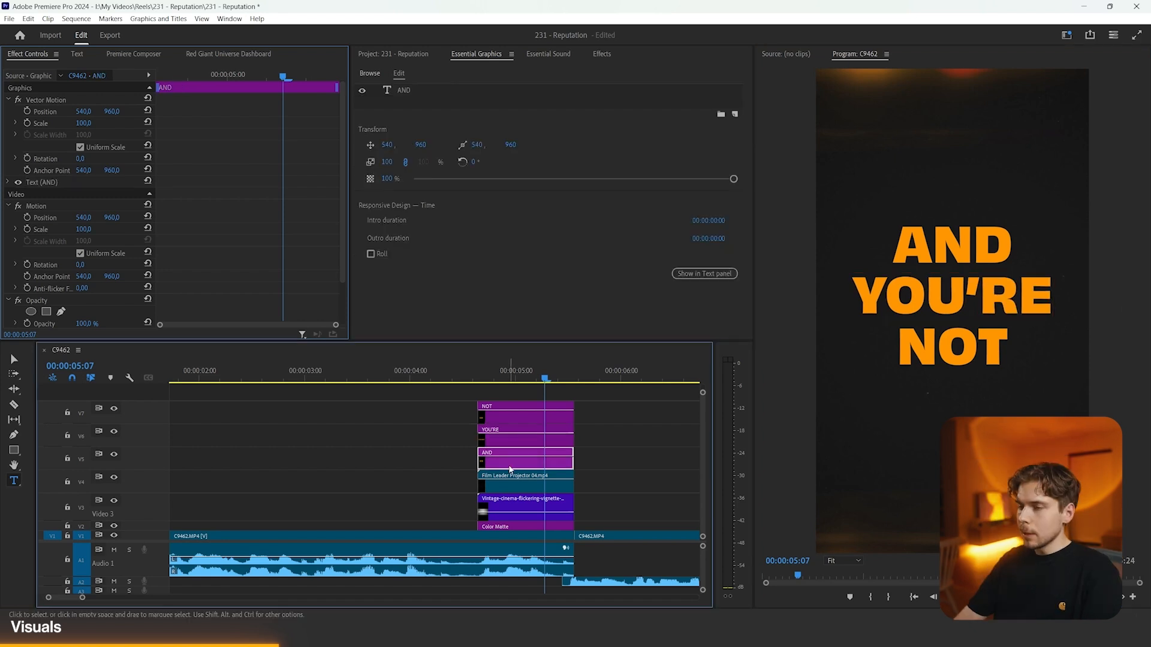
key(Delete)
click(968, 303)
scroll(480, 239, down, 3)
click(431, 289)
click(396, 324)
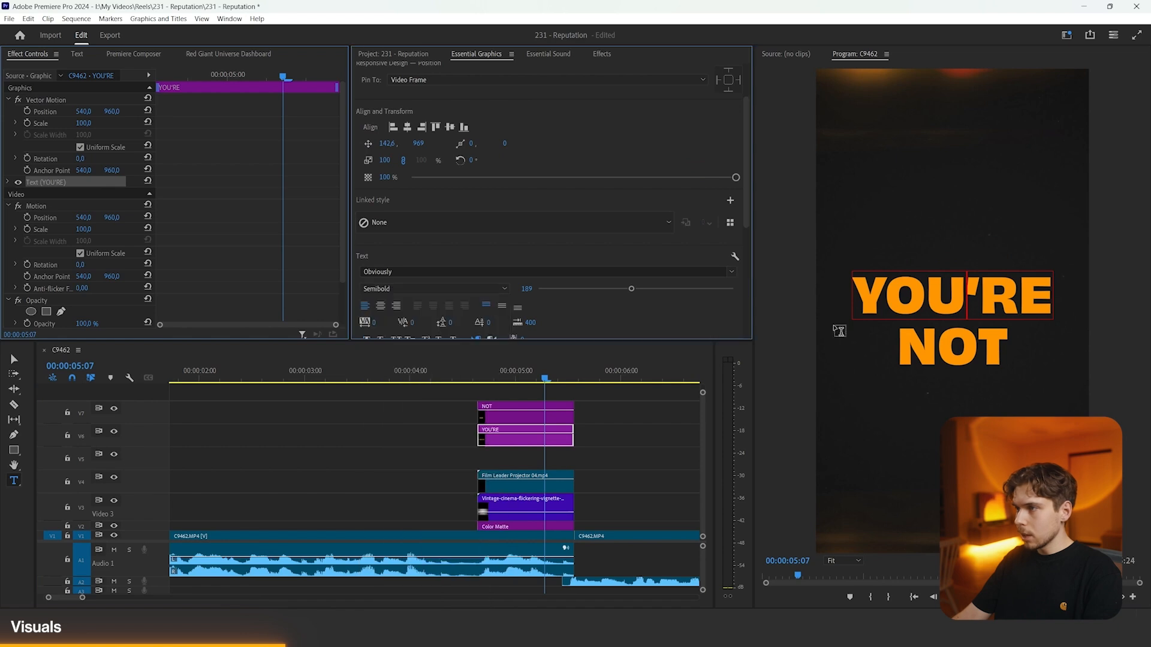
drag(841, 314, 1056, 303)
click(405, 289)
scroll(405, 303, up, 1)
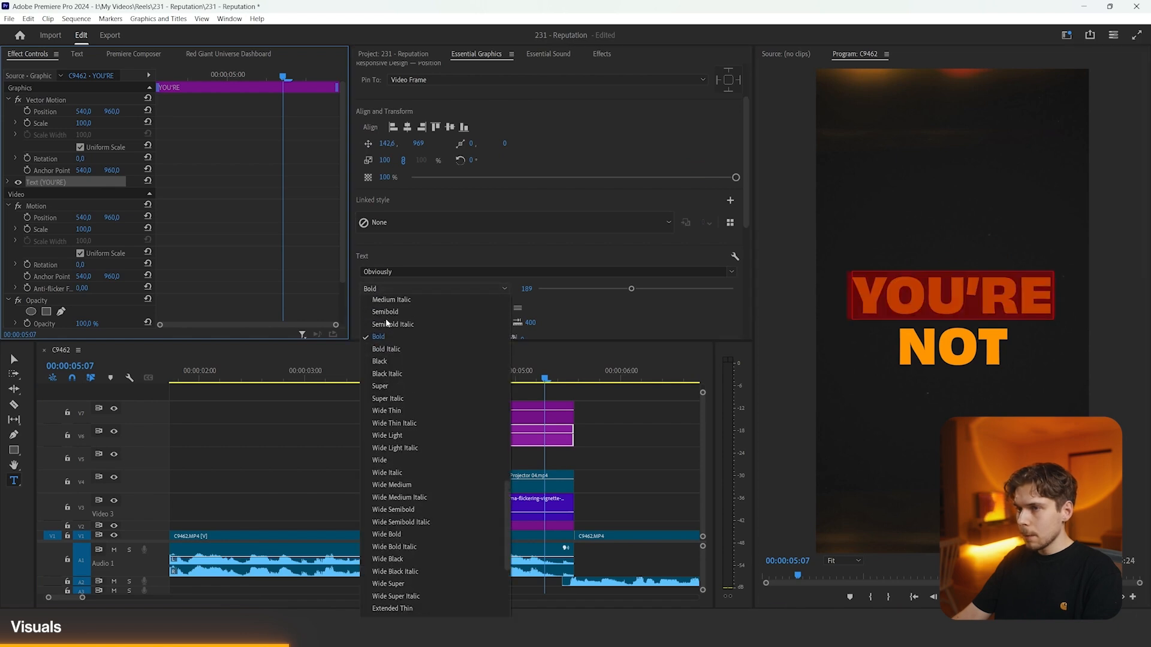
click(408, 318)
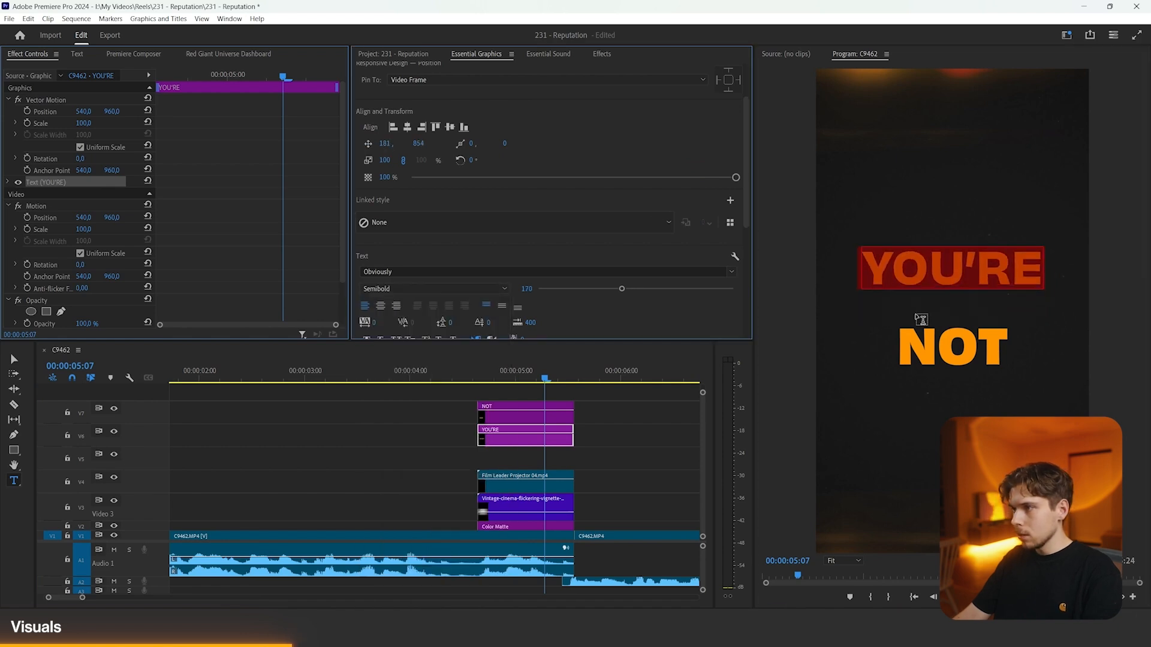
- Set the NOT text's size to 280 and centre it directly under YOU'RE
double_click(943, 339)
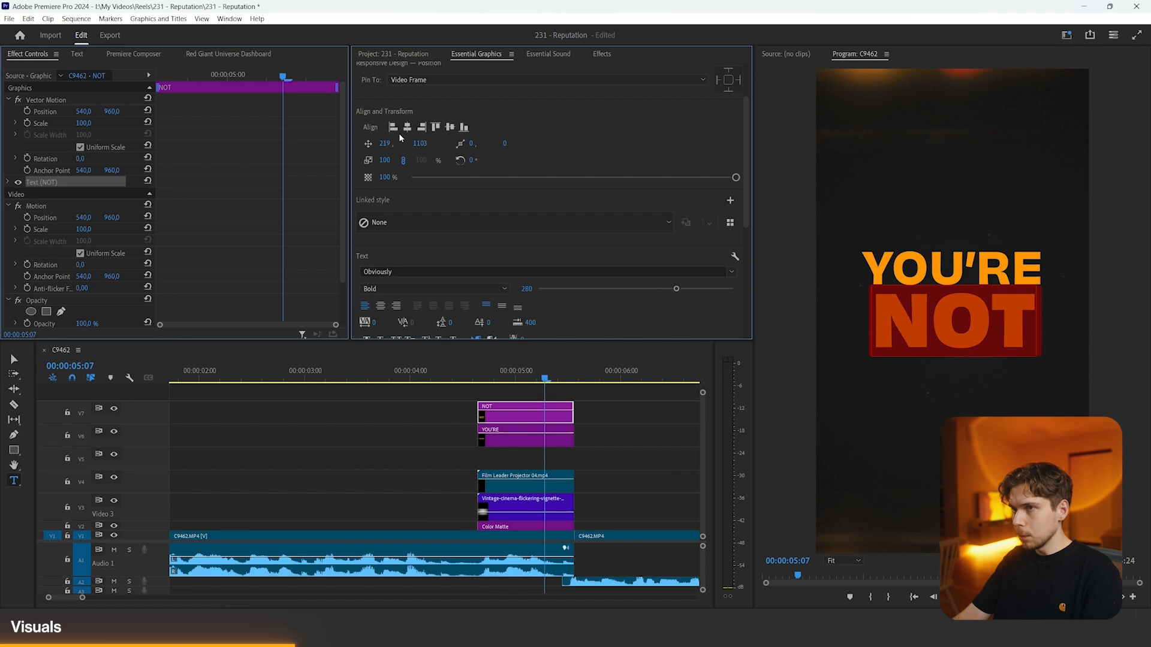
click(411, 440)
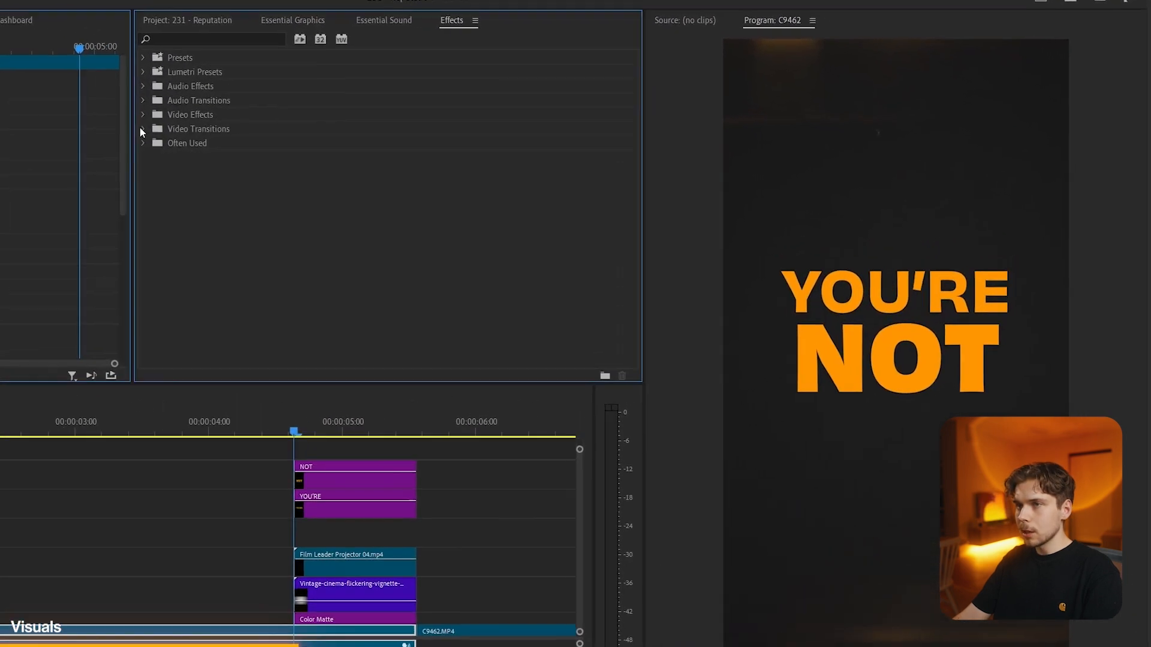
- Apply the FI: Text Animator transition from Film Impact Smart Tools to the start of the YOU'RE title, preview it and lengthen it
click(358, 139)
click(96, 215)
scroll(161, 267, down, 2)
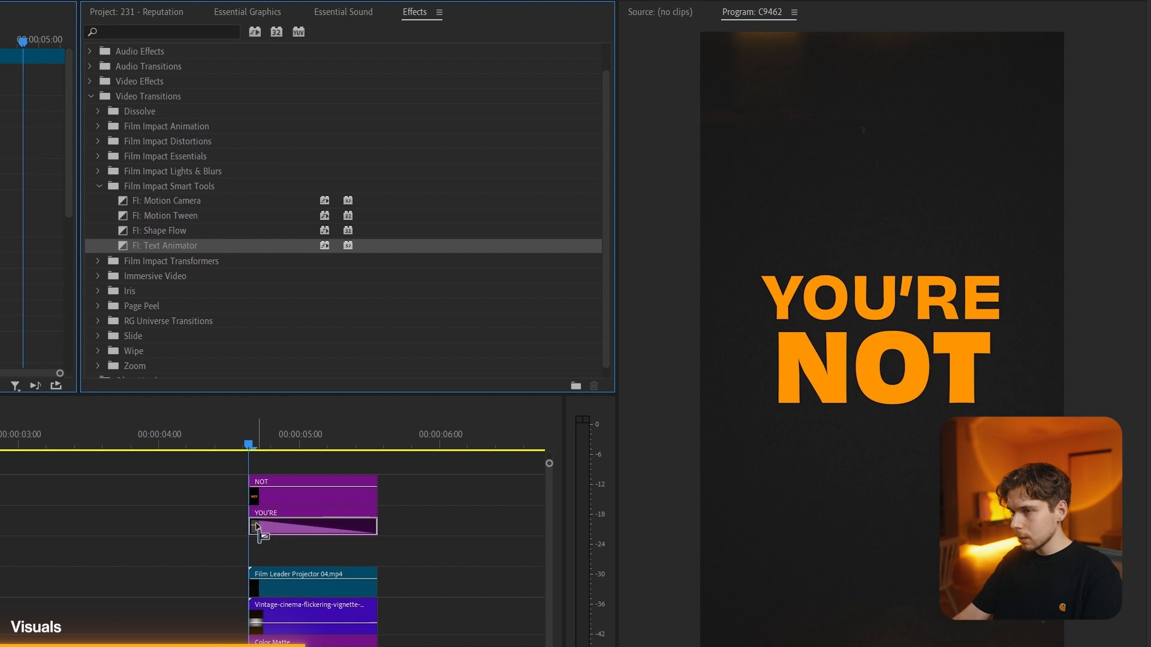
mouse_move(268, 527)
mouse_down()
mouse_move(357, 528)
mouse_move(279, 528)
mouse_up()
key(space)
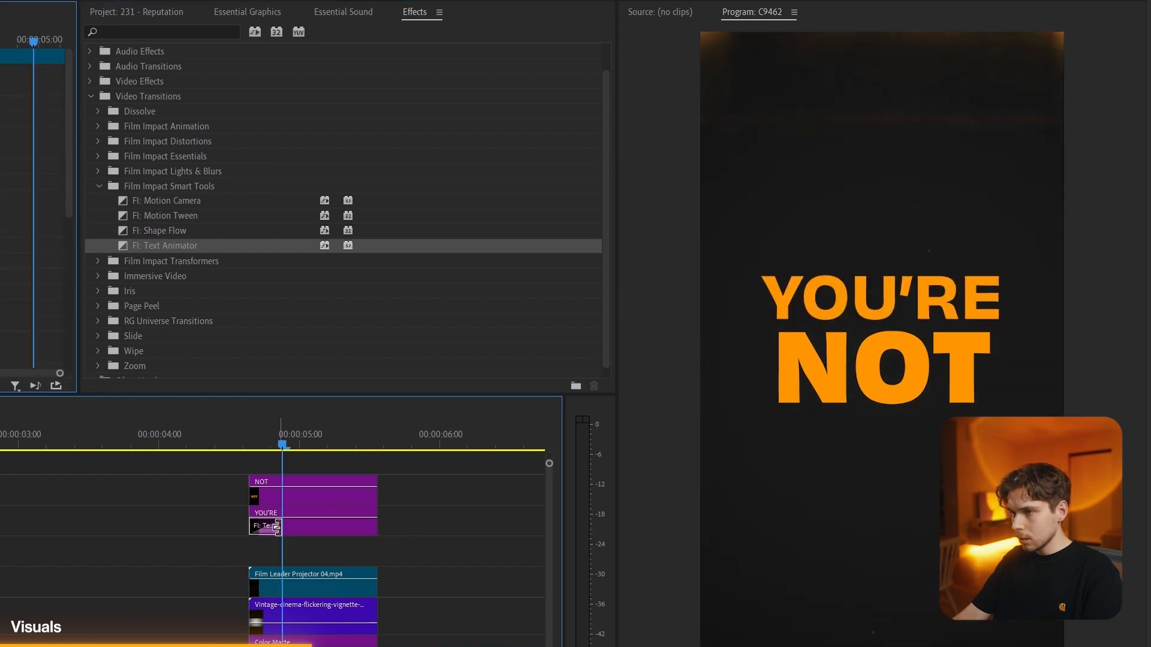
drag(277, 527, 306, 528)
- Apply the FI: Pop Motion Impacts transition from Film Impact Animation to the start of the NOT title and adjust its length
click(98, 126)
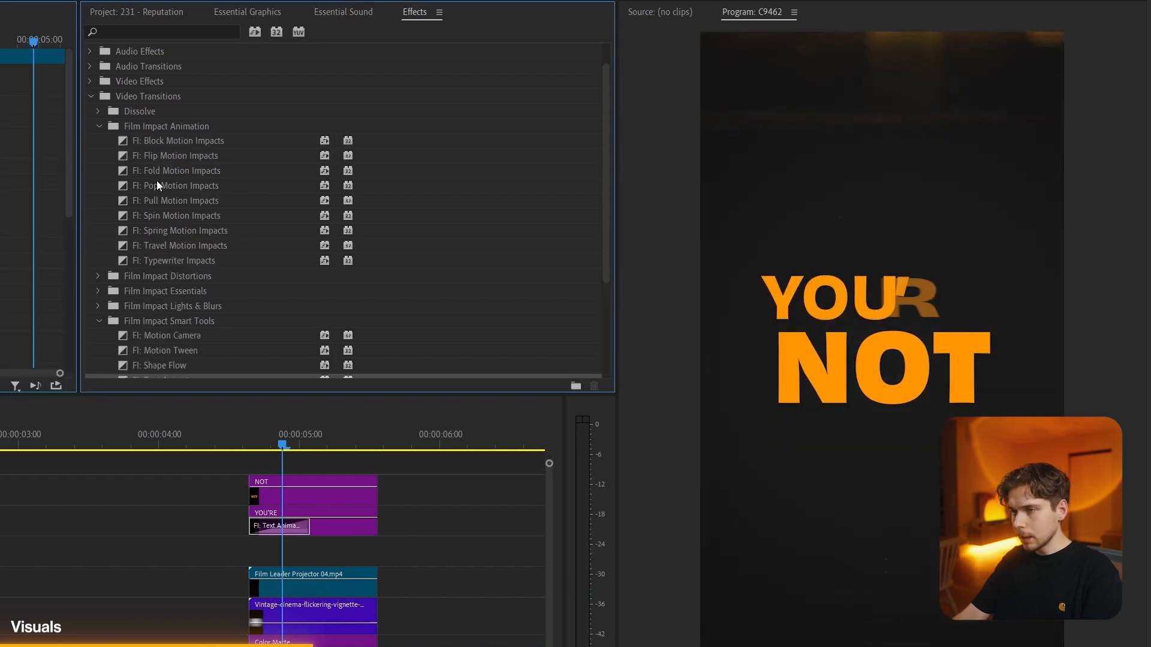
drag(156, 183, 359, 472)
drag(268, 500, 258, 496)
drag(375, 496, 338, 496)
click(299, 494)
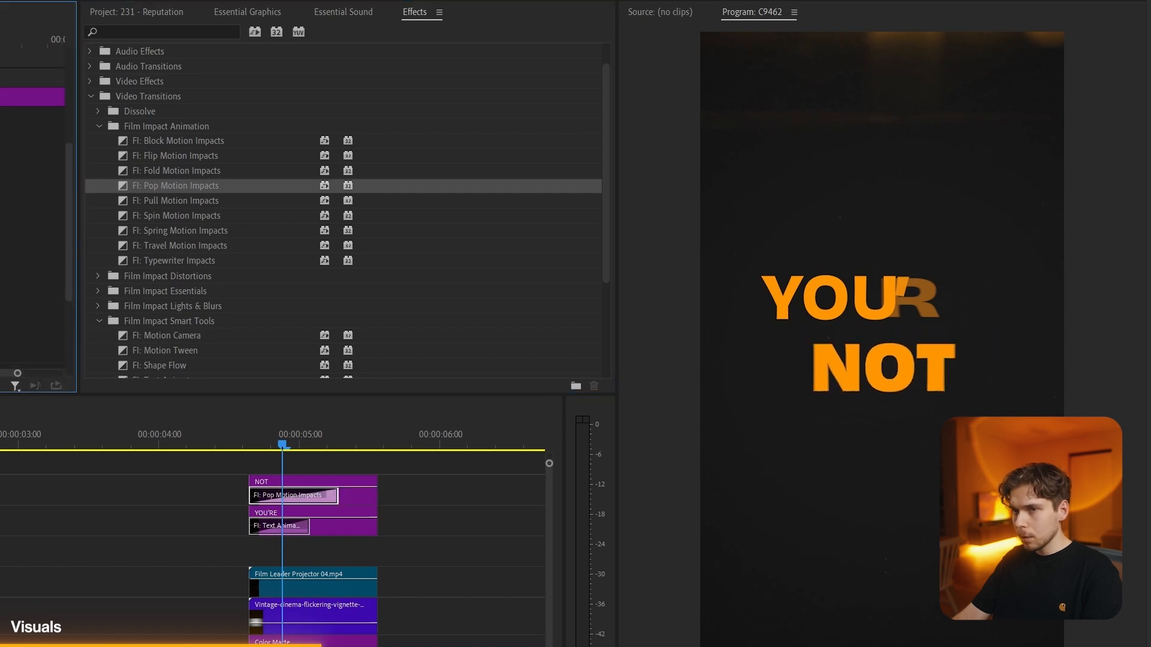
- Trim the NOT title to start at about 4:21, after YOU'RE, and play the two-word animation
key(Up)
click(264, 469)
key(=)
drag(196, 479, 276, 480)
key(space)
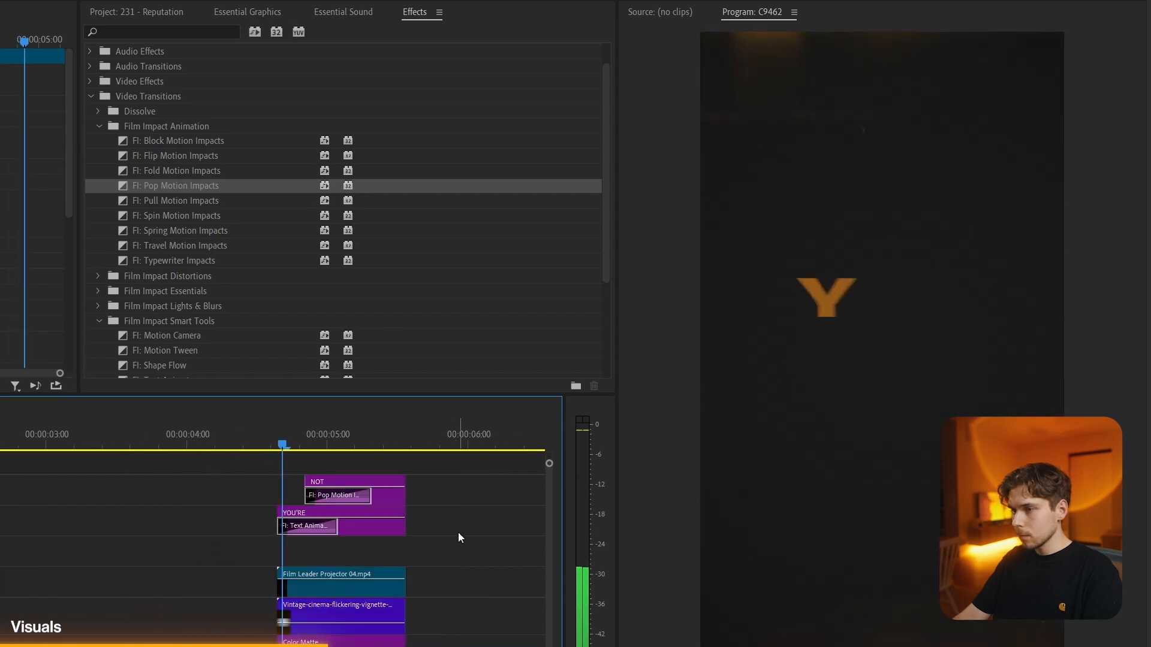
- Move both titles down one track to V5 and V6, directly above the Film Leader Projector clip
drag(269, 485, 302, 624)
drag(254, 437, 51, 451)
drag(305, 389, 216, 389)
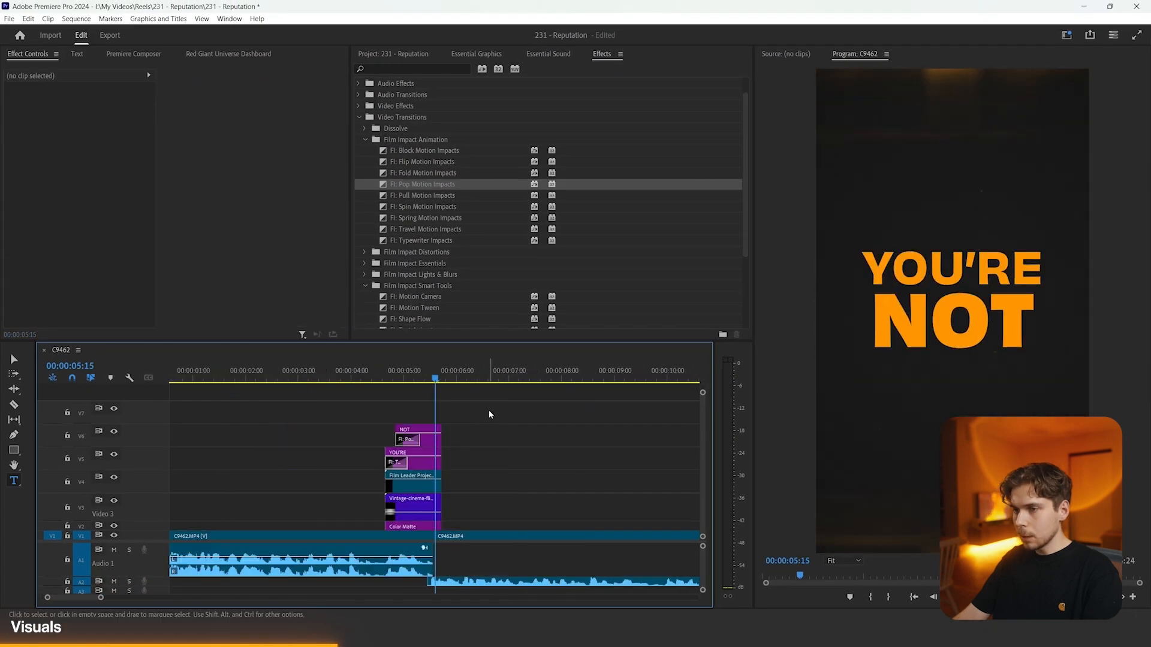
- Try nesting the YOU'RE and NOT titles into a single sequence
drag(489, 411, 410, 460)
key(ctrl+shift+n)
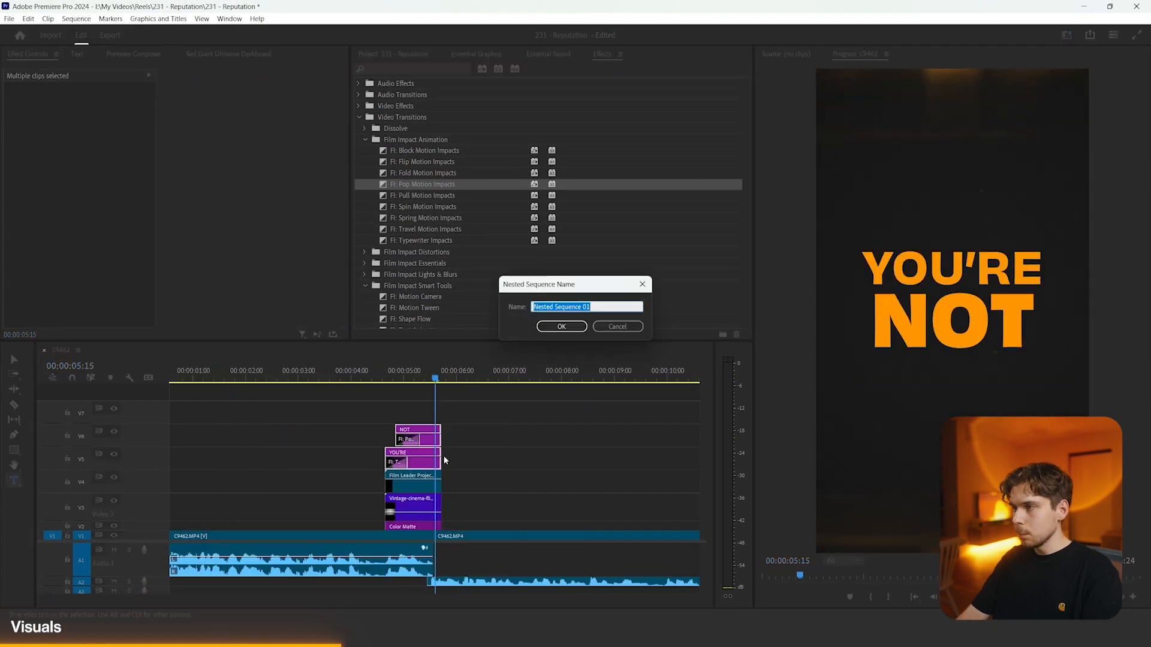
key(Return)
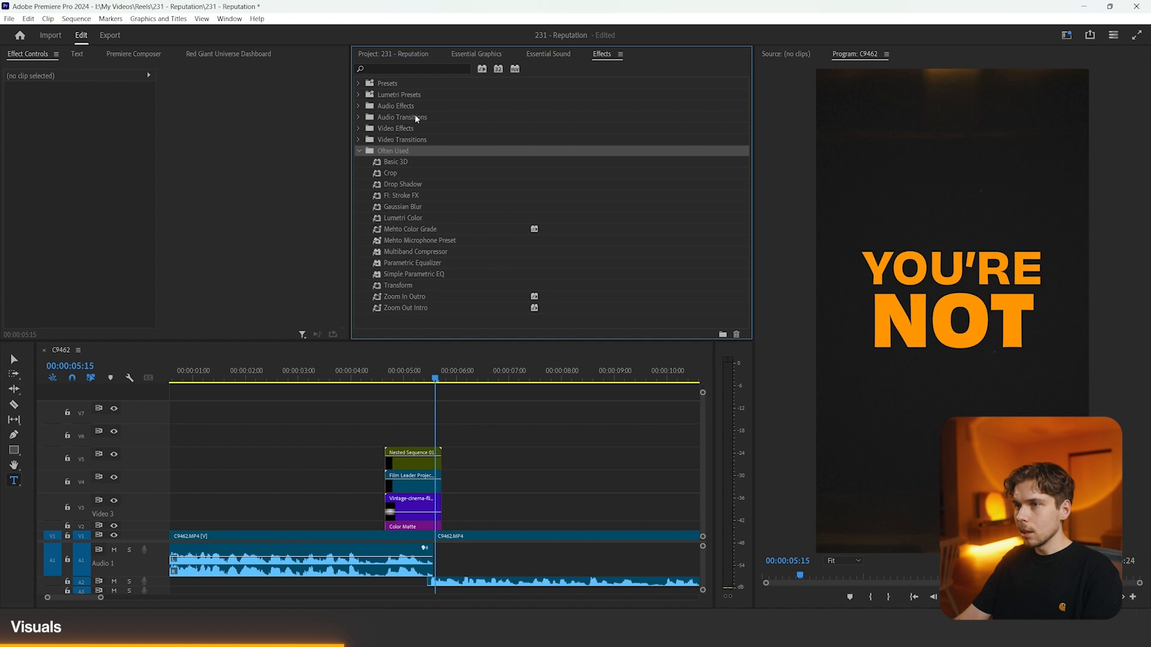
- Search the effects for GLOW and undo the nesting of the two titles
text(GLOW)
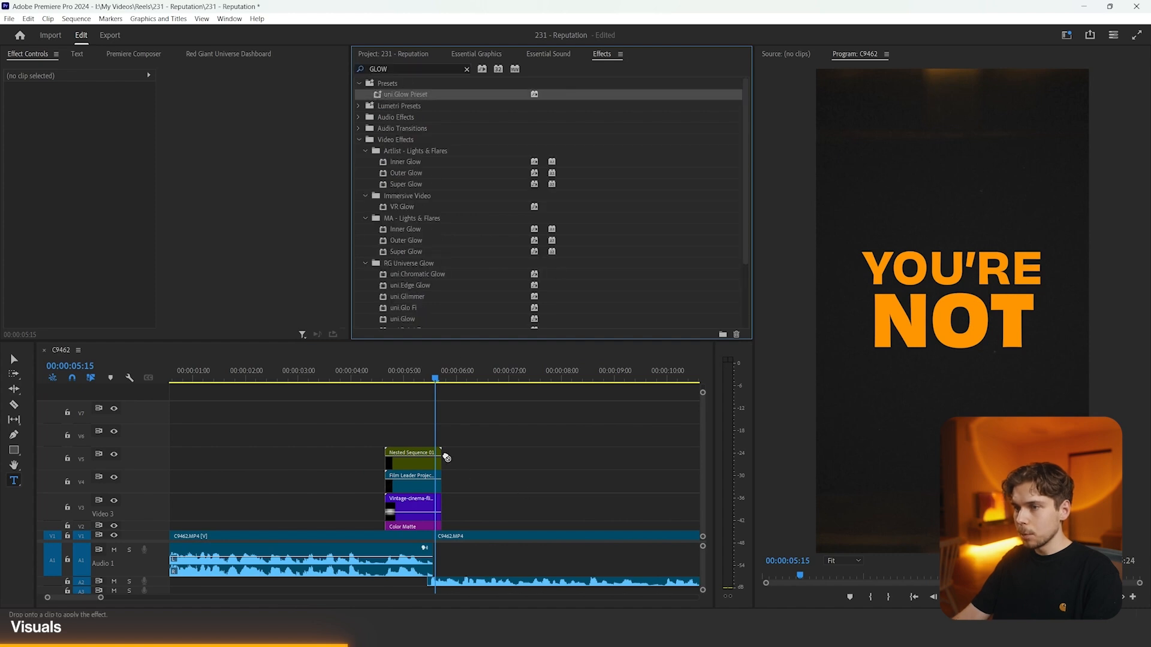
click(423, 460)
key(Up)
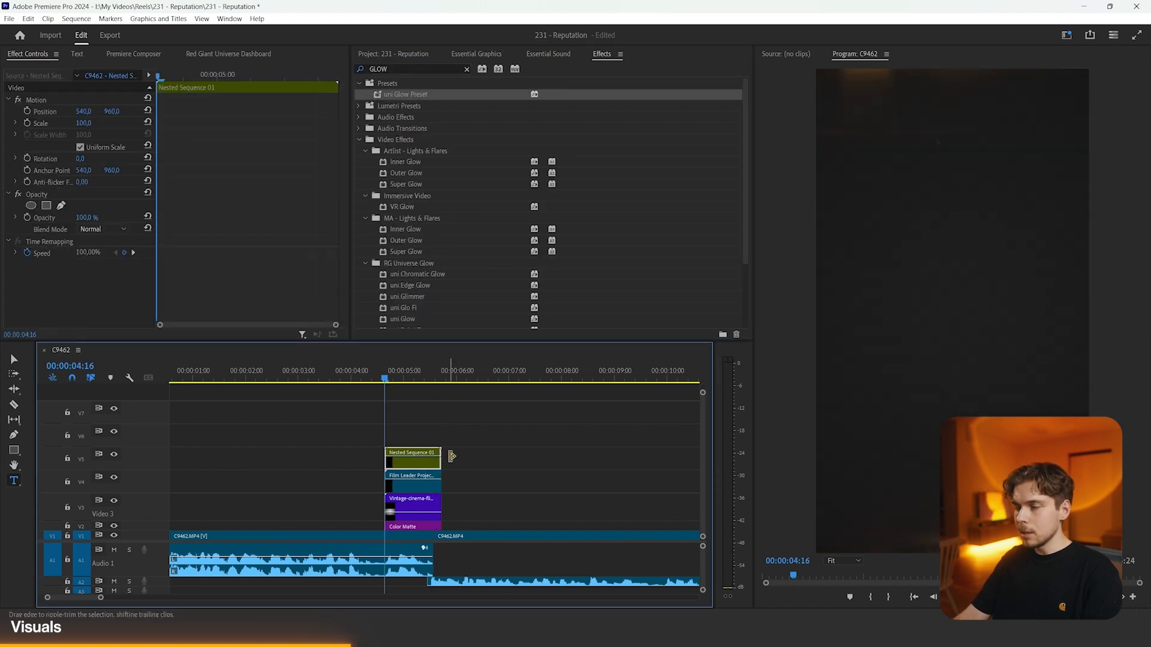
key(ctrl+z)
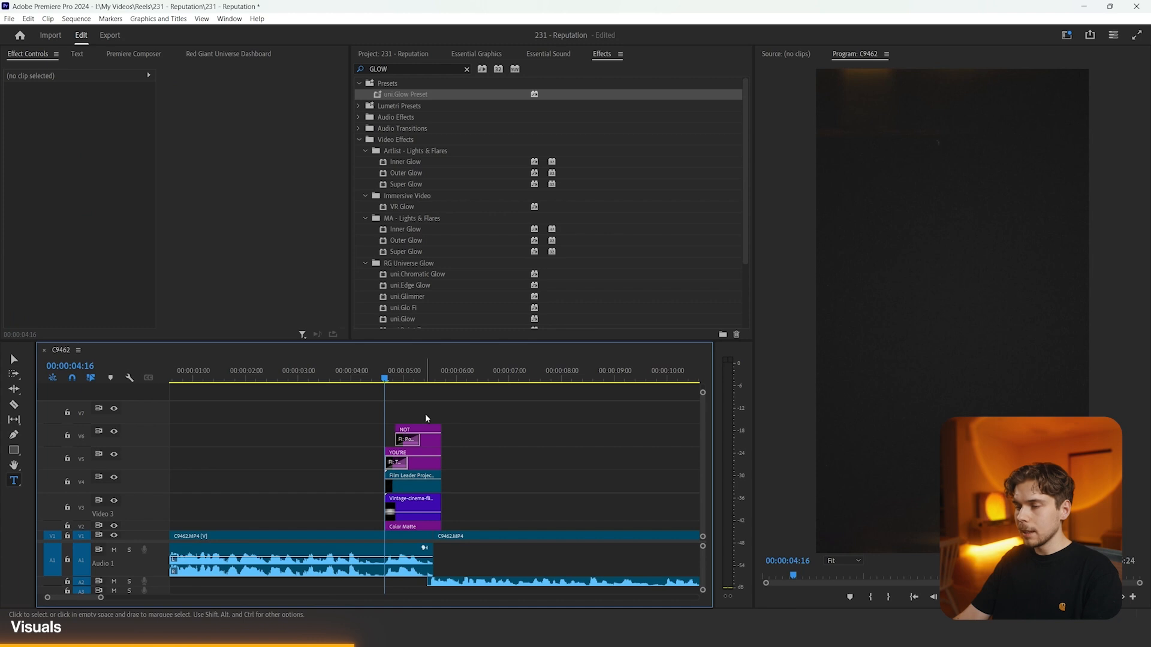
- Try the uni.Glow Preset directly on the unnested YOU'RE title
key(equal)
key(equal)
key(space)
key(space)
key(Left)
key(Left)
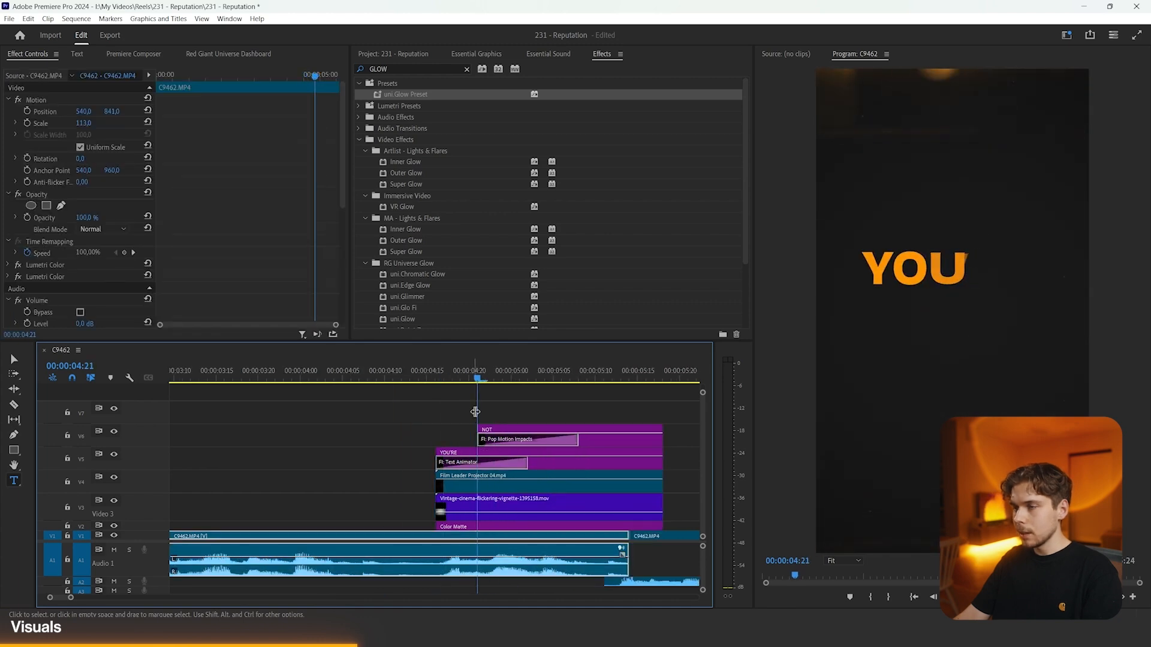
drag(413, 99, 577, 465)
key(Up)
- Step through the title animation frame by frame and examine up close how the glow affects YOU'RE
click(228, 54)
key(Right)
key(Right)
key(Right)
key(Right)
key(Right)
click(497, 400)
key(Right)
key(Right)
key(Right)
key(Left)
scroll(953, 276, up, 3)
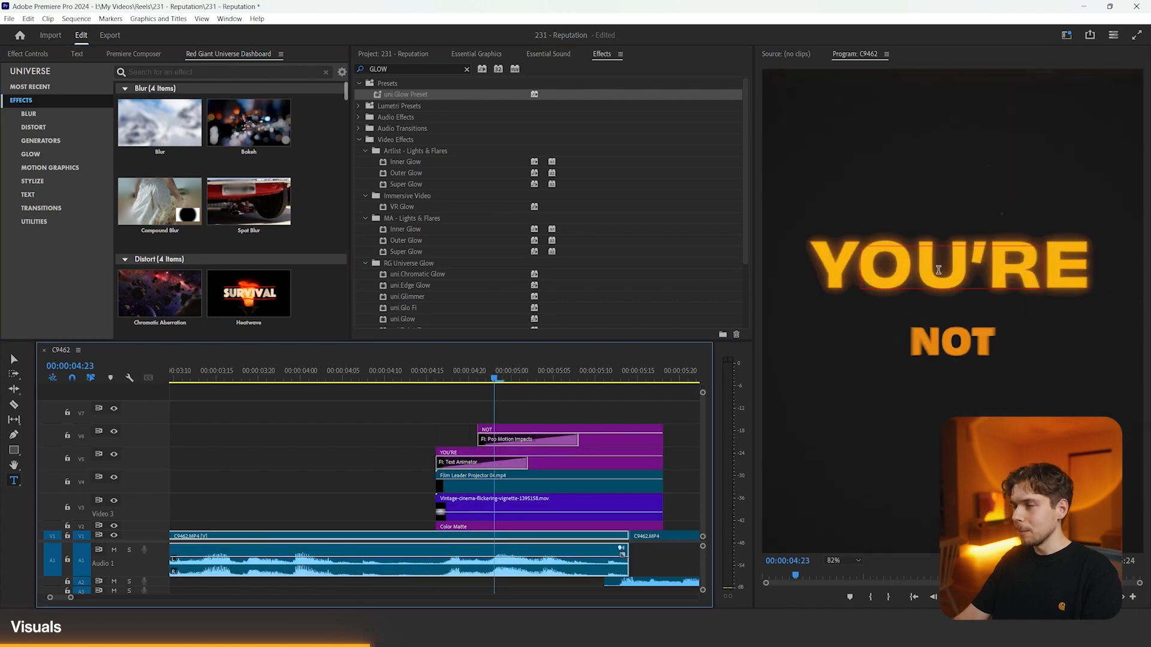
- Remove the glow from YOU'RE, nest both titles into one sequence and apply the uni.Glow Preset to the nest
click(551, 468)
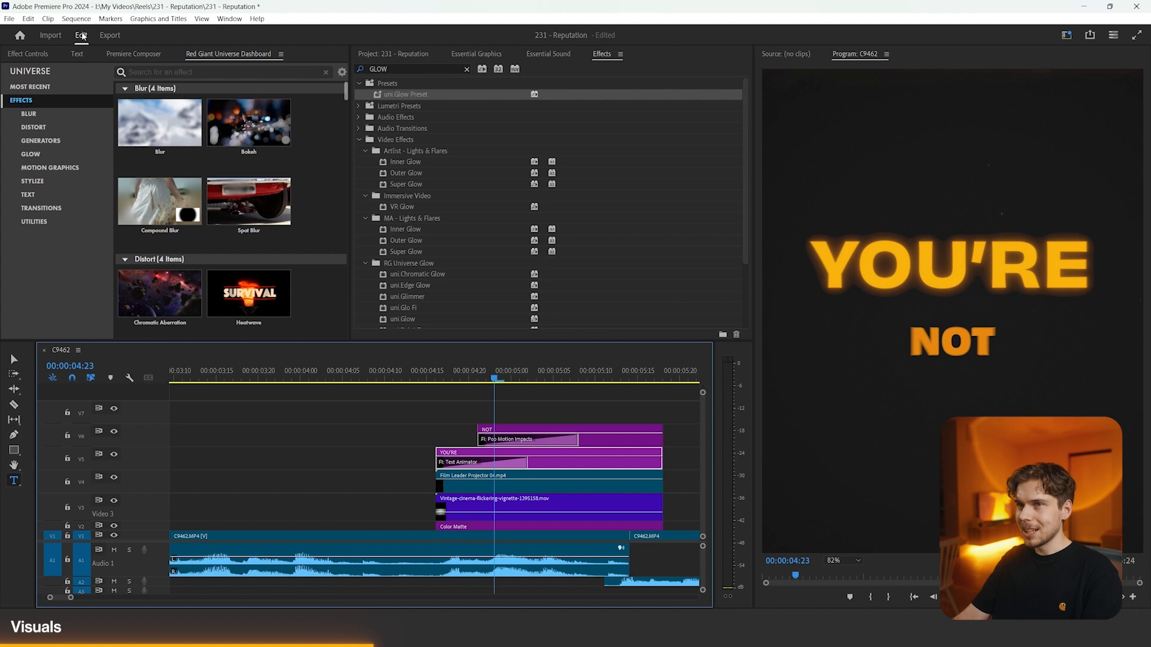
click(28, 54)
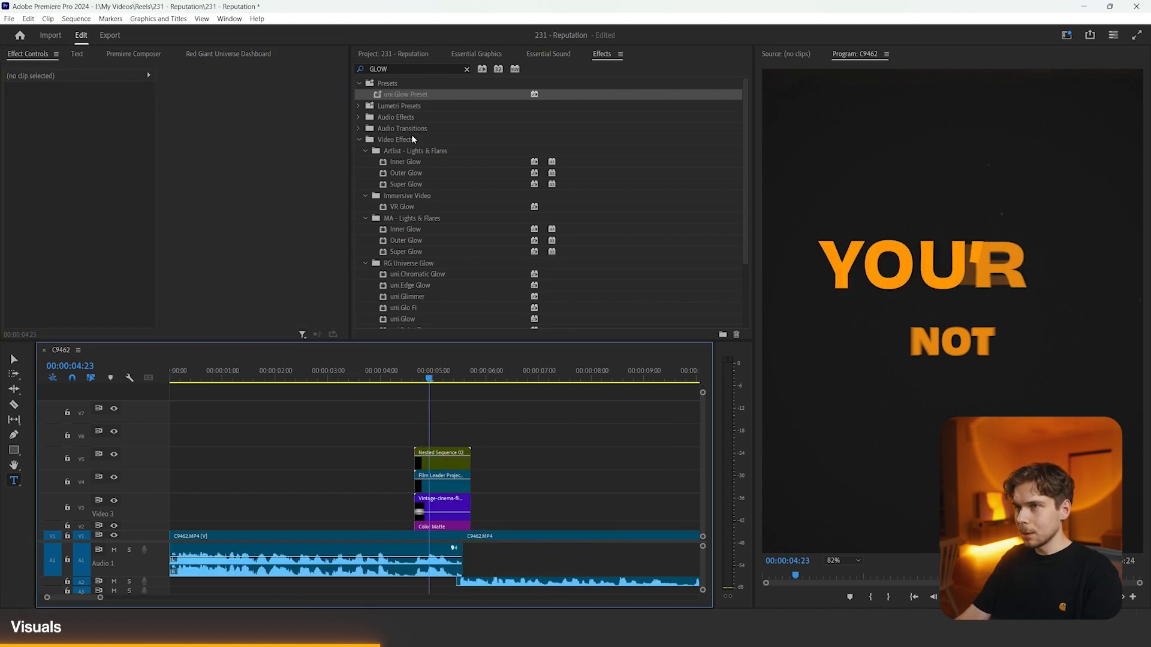
drag(408, 102, 444, 459)
key(minus)
key(equal)
key(equal)
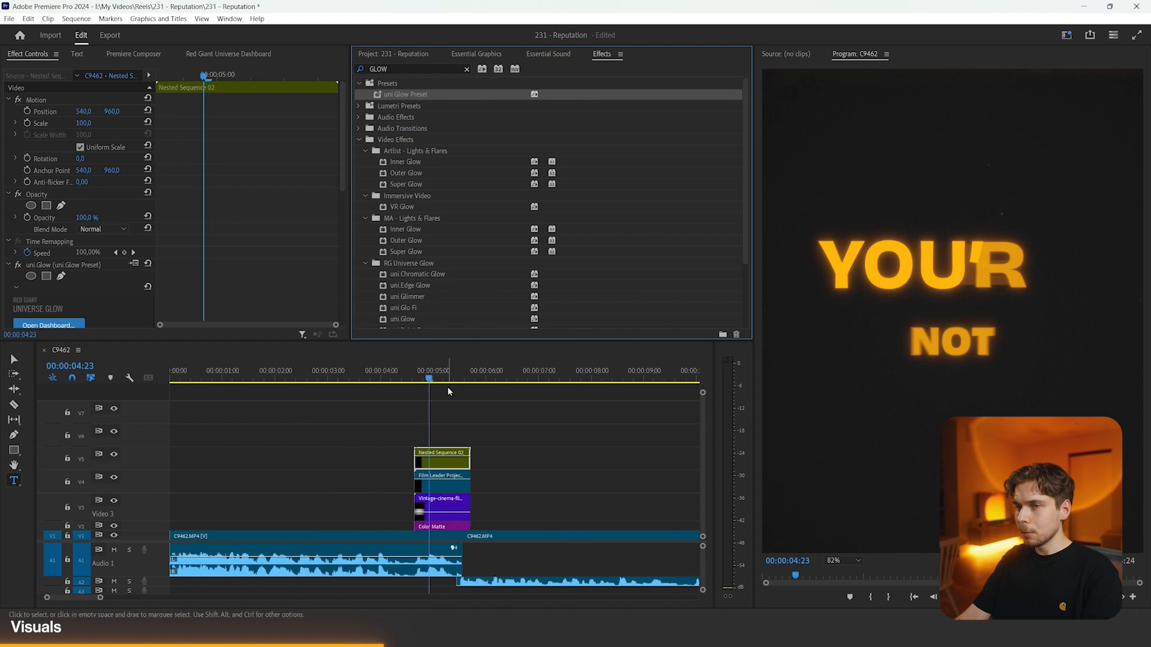
- Check the uni.Glow settings and compare the nested titles with the glow switched off and on
scroll(111, 228, down, 2)
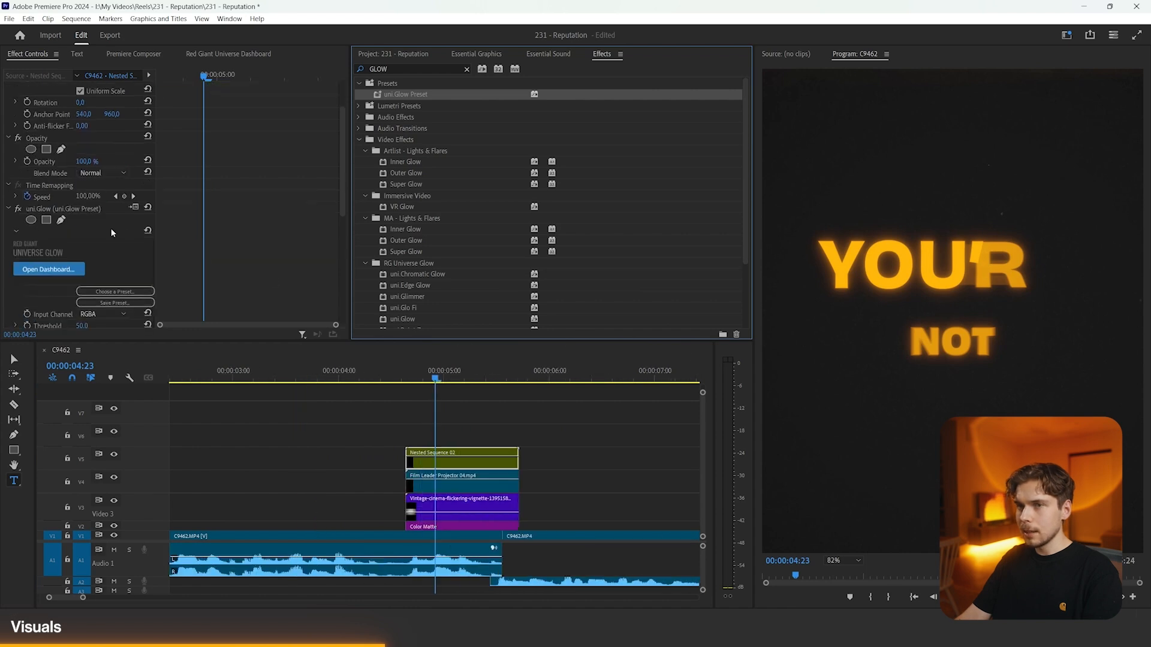
click(252, 52)
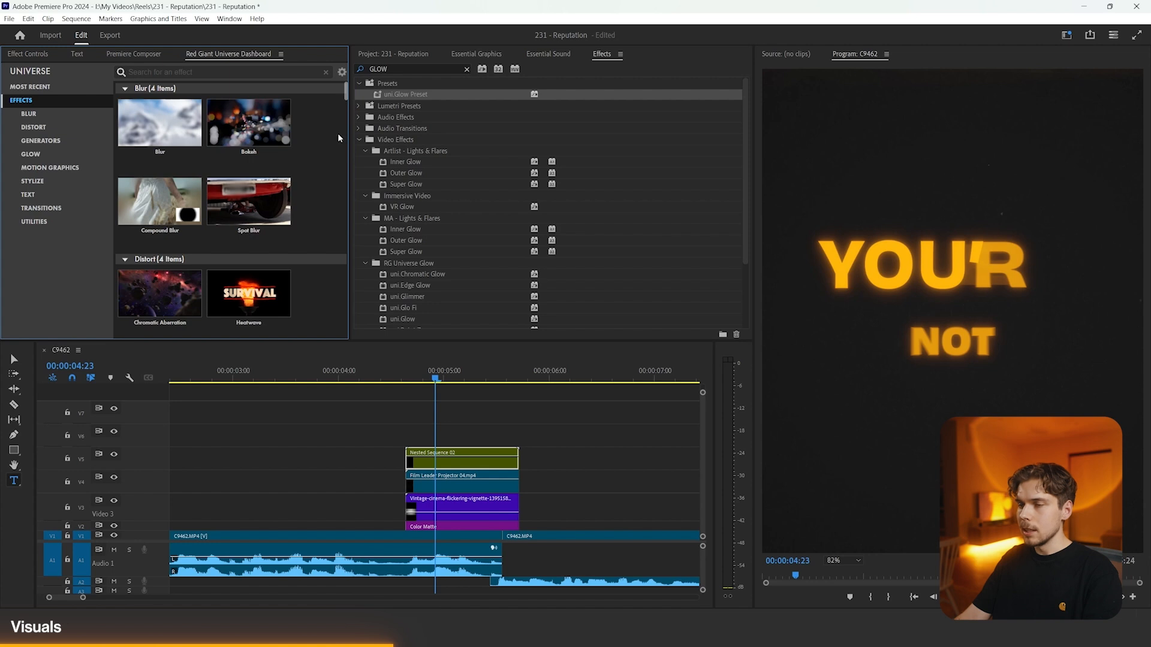
click(476, 54)
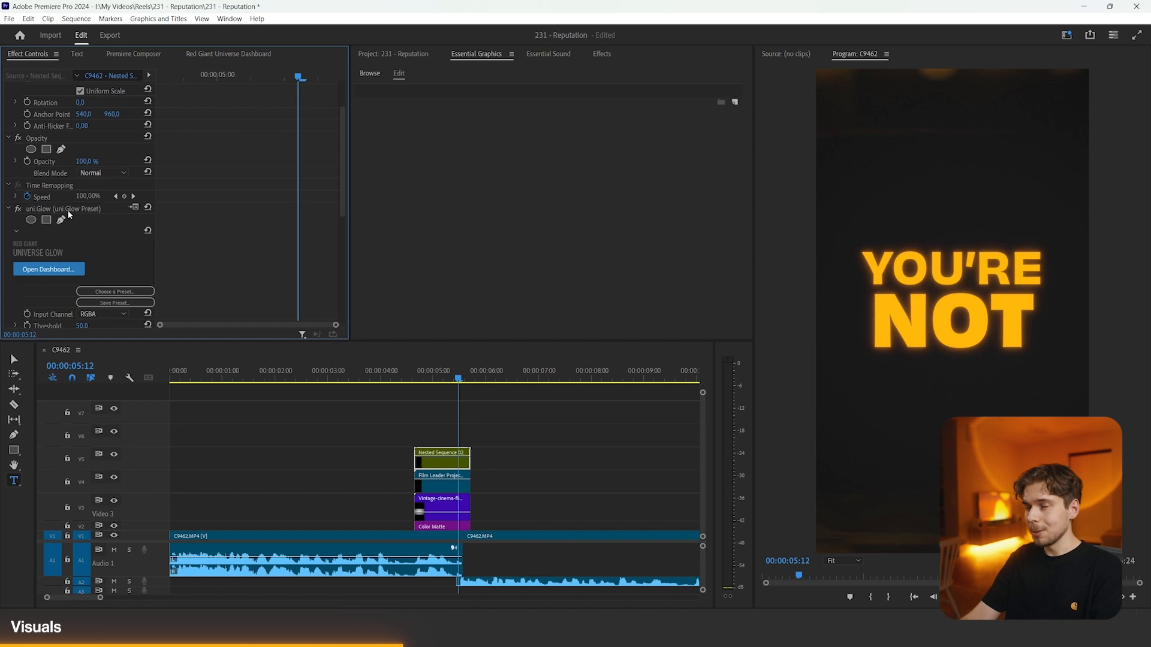
click(22, 209)
click(21, 212)
click(22, 211)
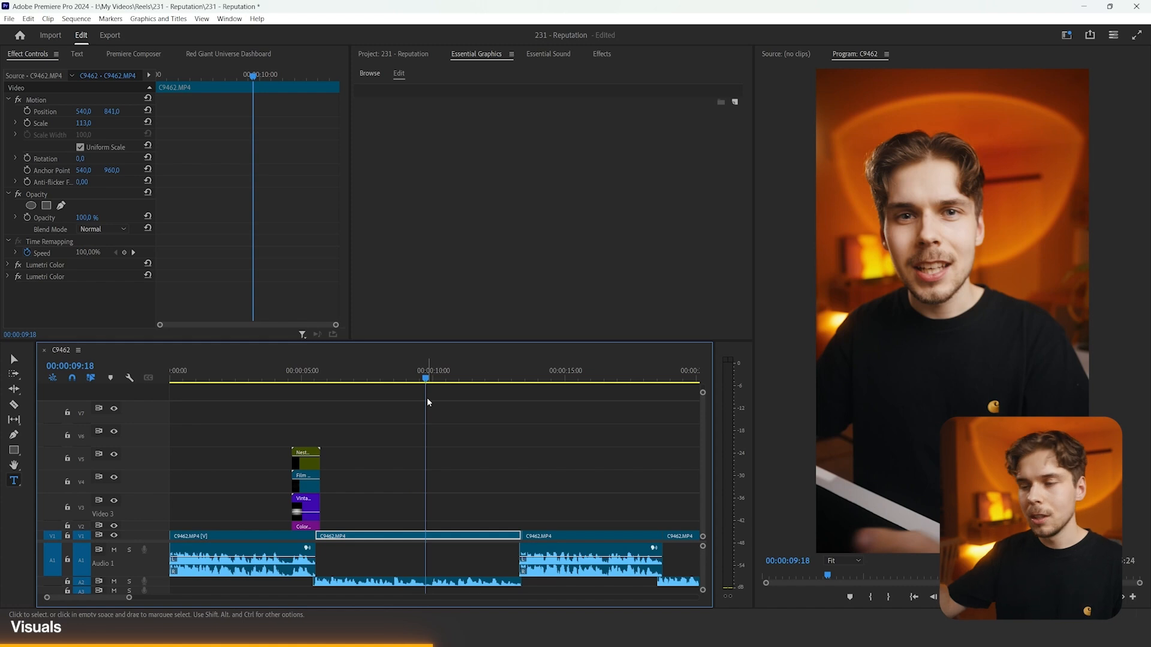
key(space)
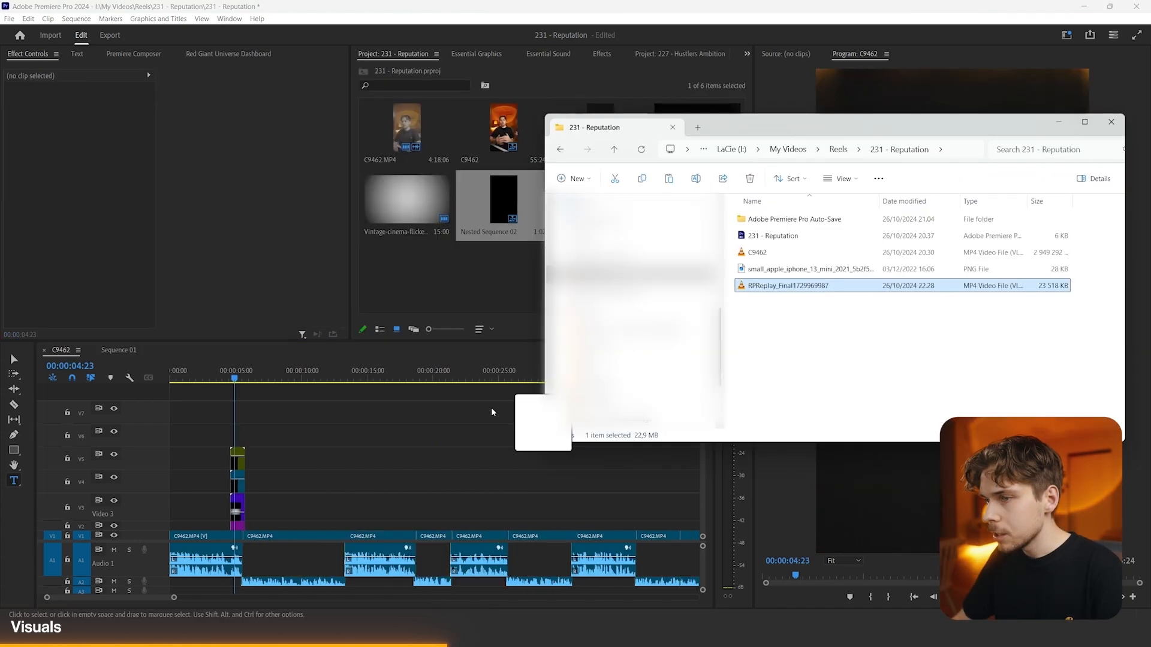
drag(528, 420, 318, 486)
key(minus)
click(240, 588)
alt+click(240, 588)
key(Delete)
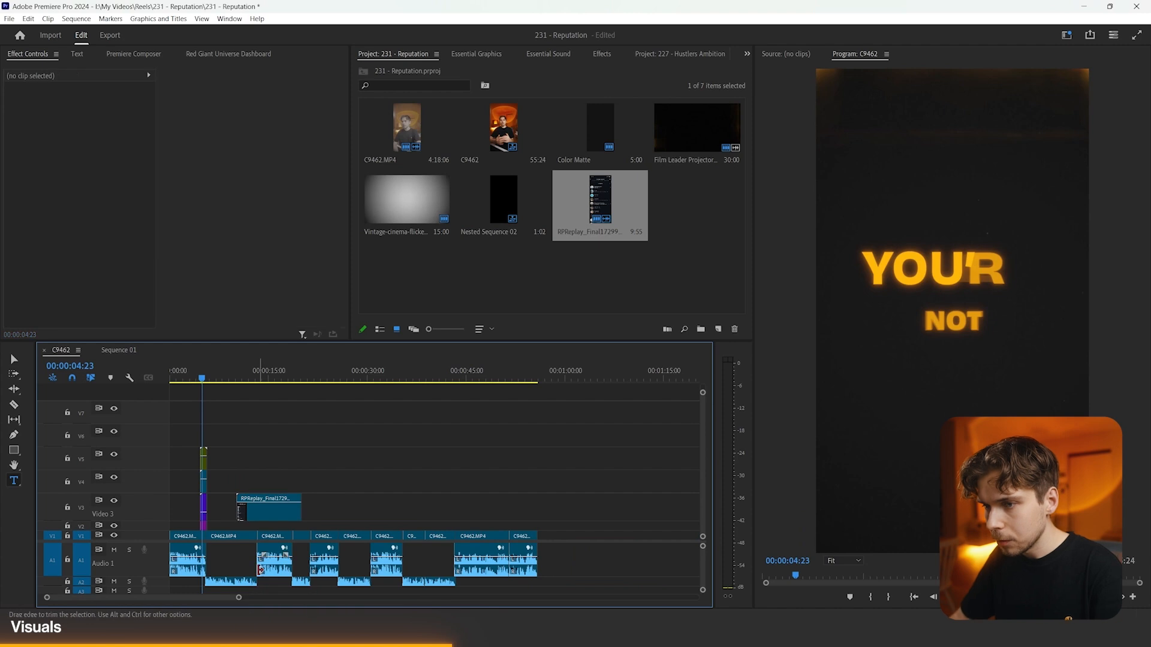
- Move the screen recording down to V2 and trim it to run from about 7:10 to just before 10 seconds
click(258, 519)
drag(465, 526, 329, 526)
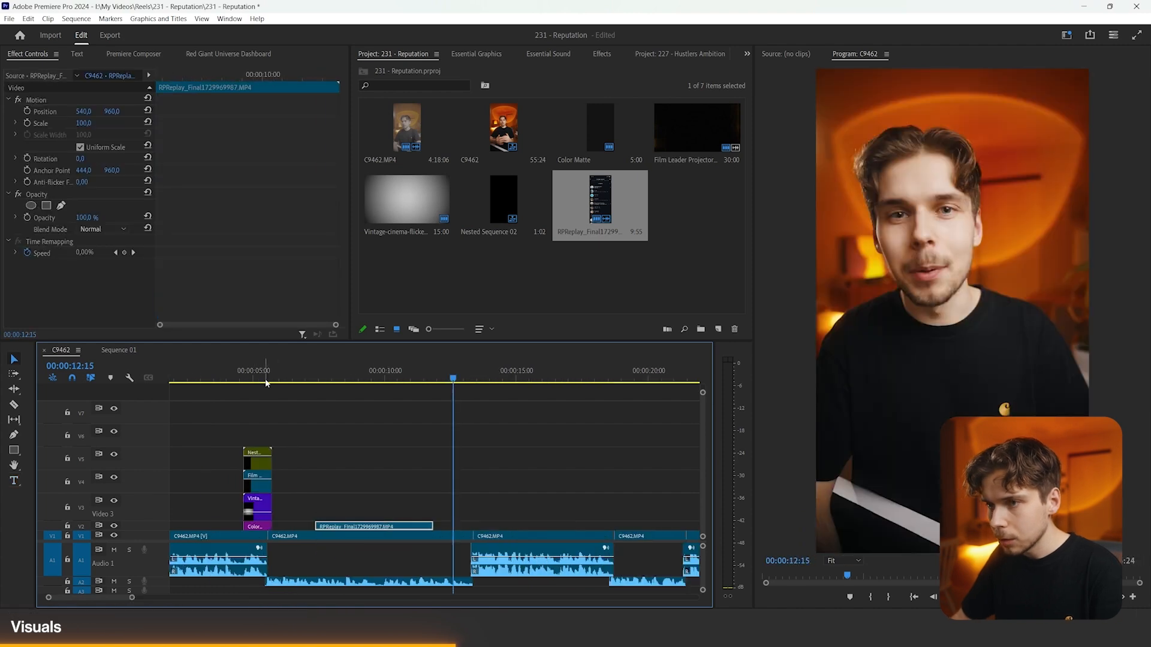
click(265, 375)
key(equal)
key(space)
key(minus)
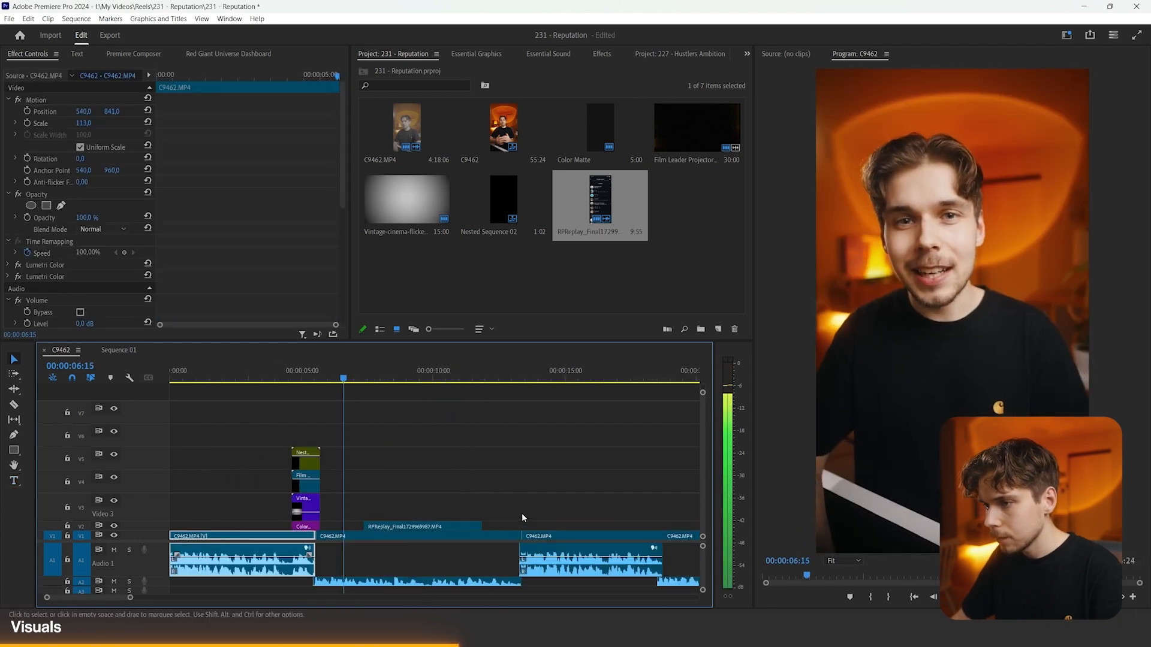
key(equal)
click(493, 528)
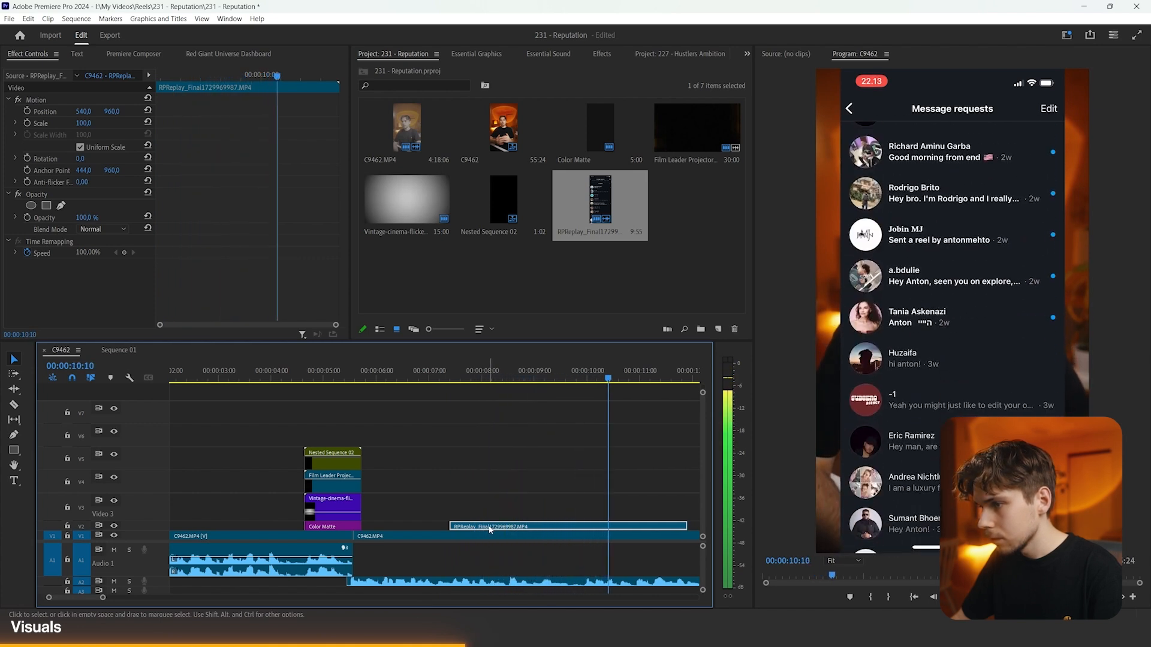
key(minus)
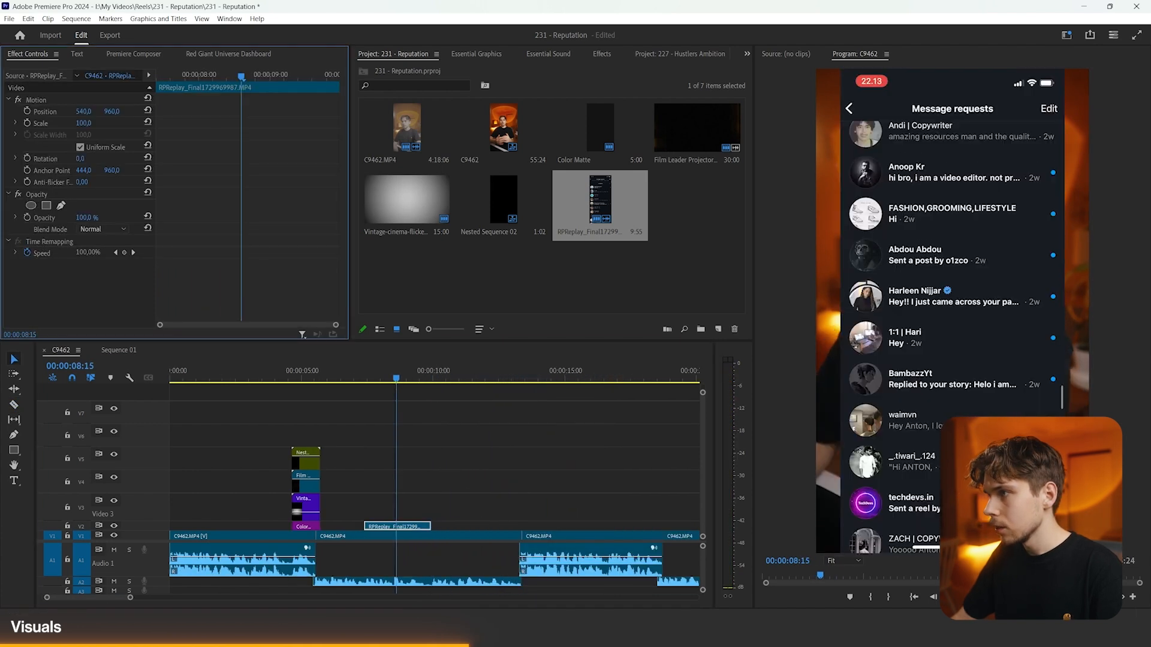
- Scale the screen recording to 122 and place it at 20% opacity on V3 above a copy of the Color Matte
drag(83, 123, 90, 123)
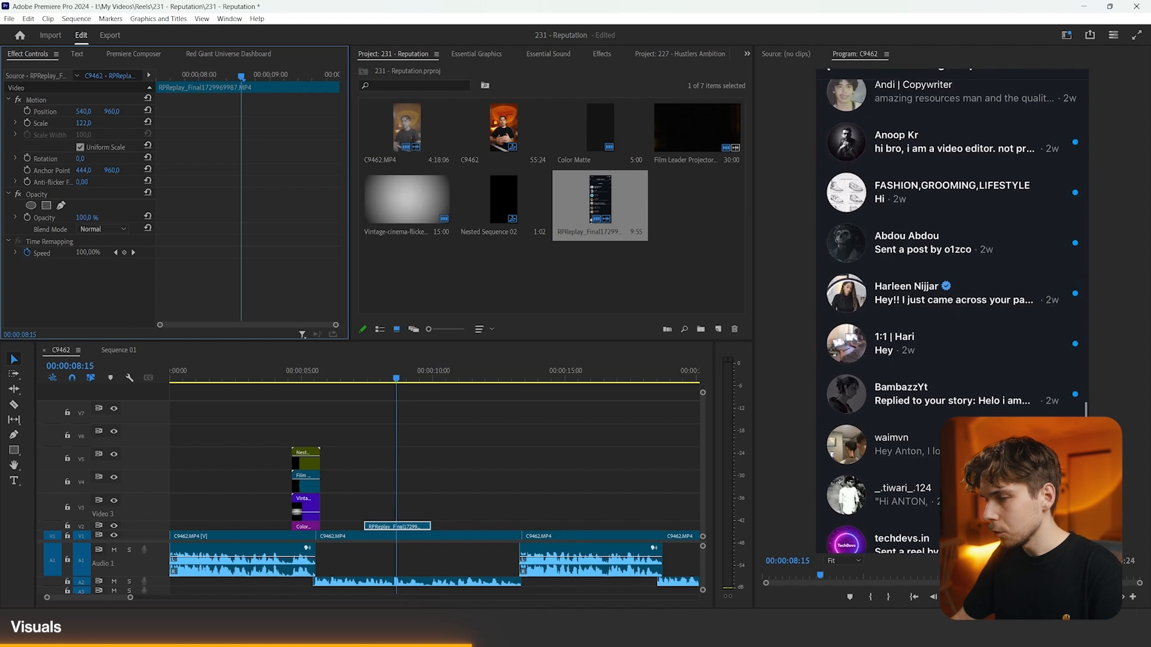
drag(396, 527, 395, 507)
alt+drag(300, 528, 416, 512)
- Apply Gaussian Blur to the screen recording with a blurriness of 10
click(601, 54)
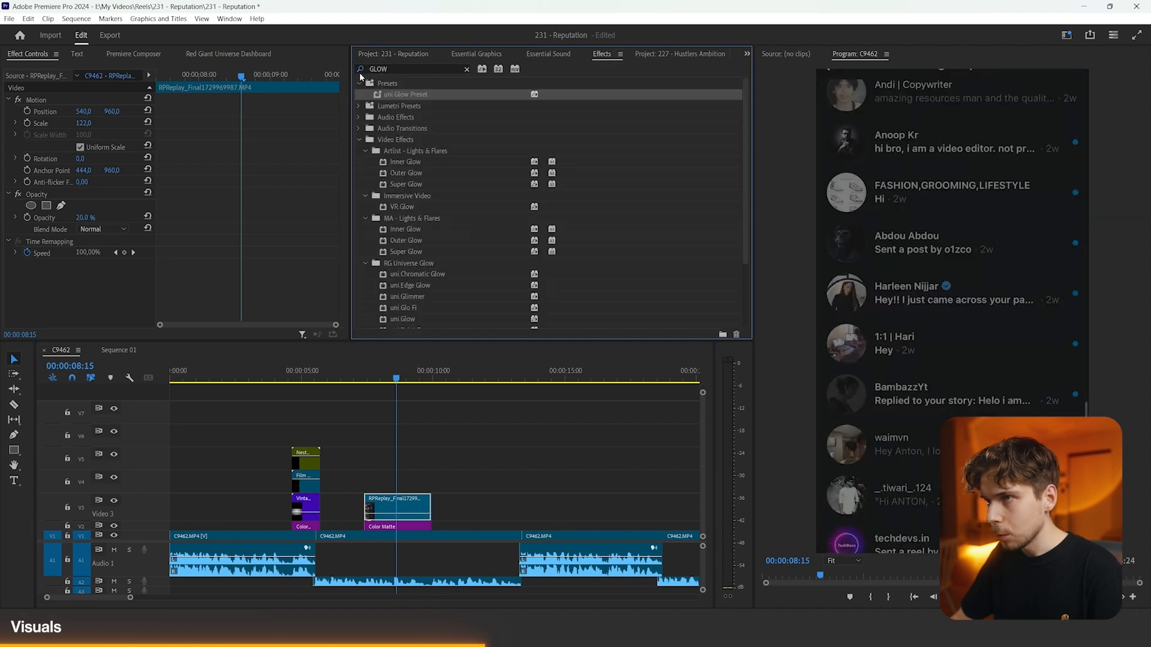
click(365, 69)
text(GAUSS)
drag(411, 163, 408, 446)
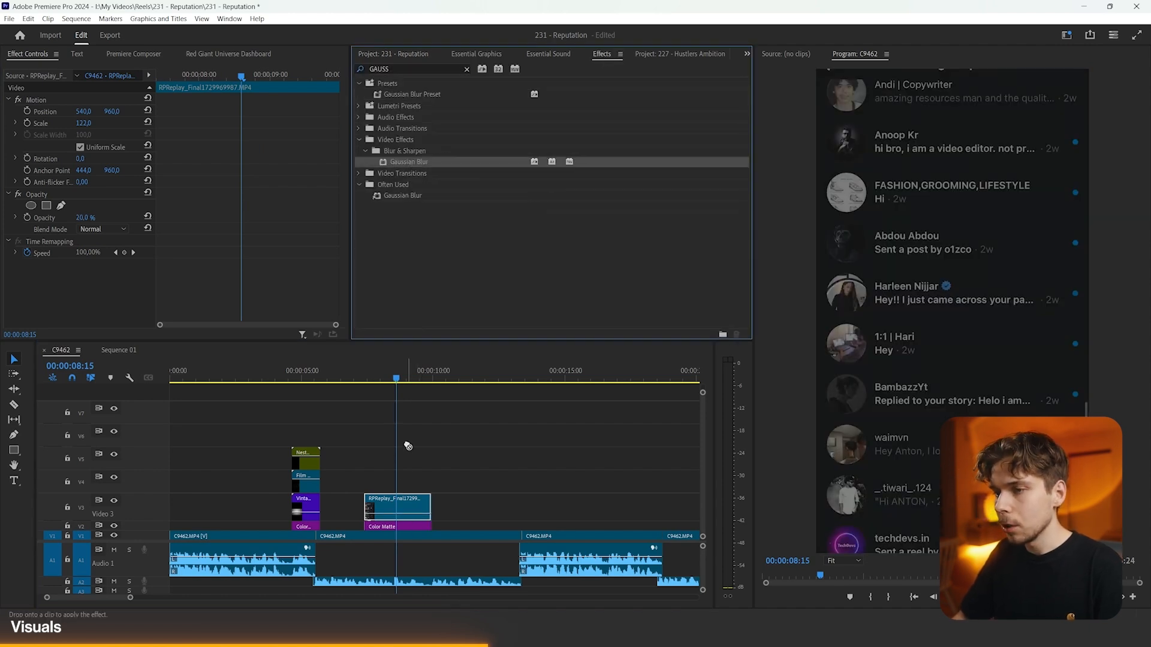
drag(401, 499, 402, 500)
scroll(137, 270, down, 1)
click(83, 275)
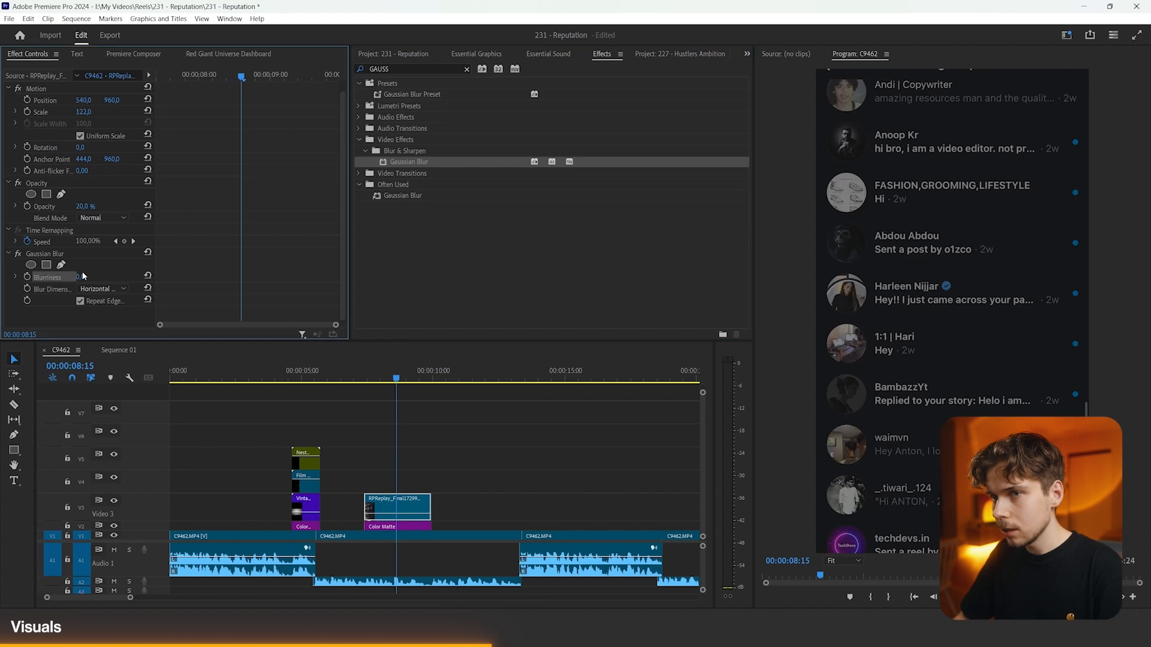
text(10)
key(Return)
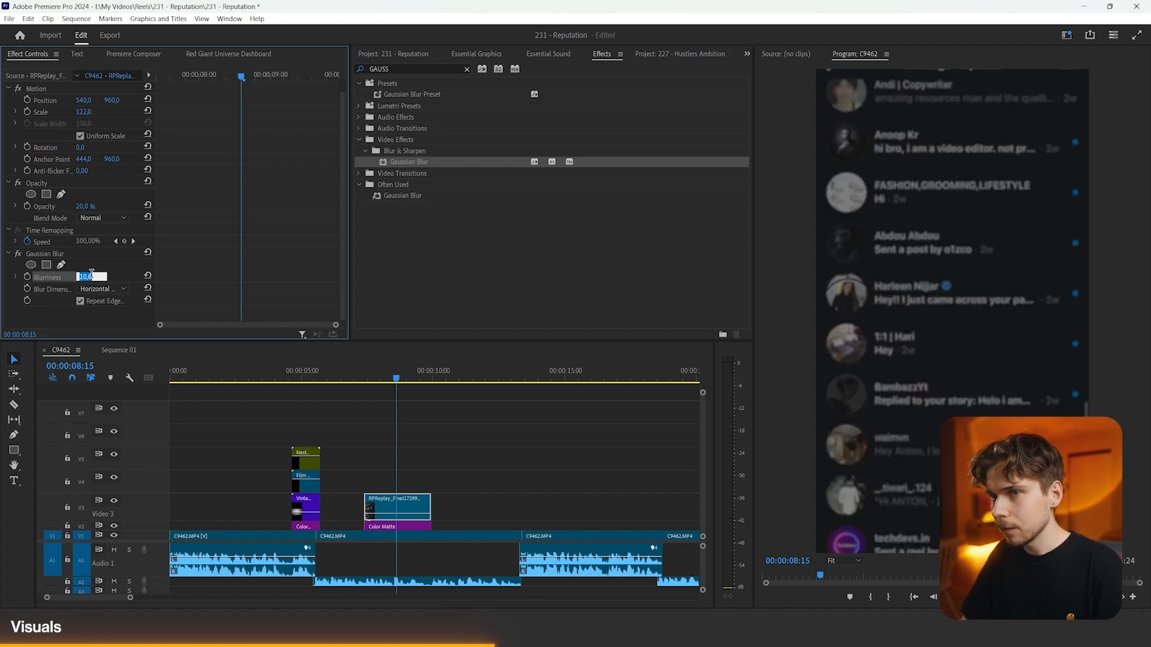
- Copy the Vintage-cinema flickering vignette onto V4 above the screen recording, match its length and preview it
click(450, 447)
key(equal)
key(minus)
key(equal)
drag(262, 507, 512, 472)
key(Right)
key(Right)
key(space)
key(space)
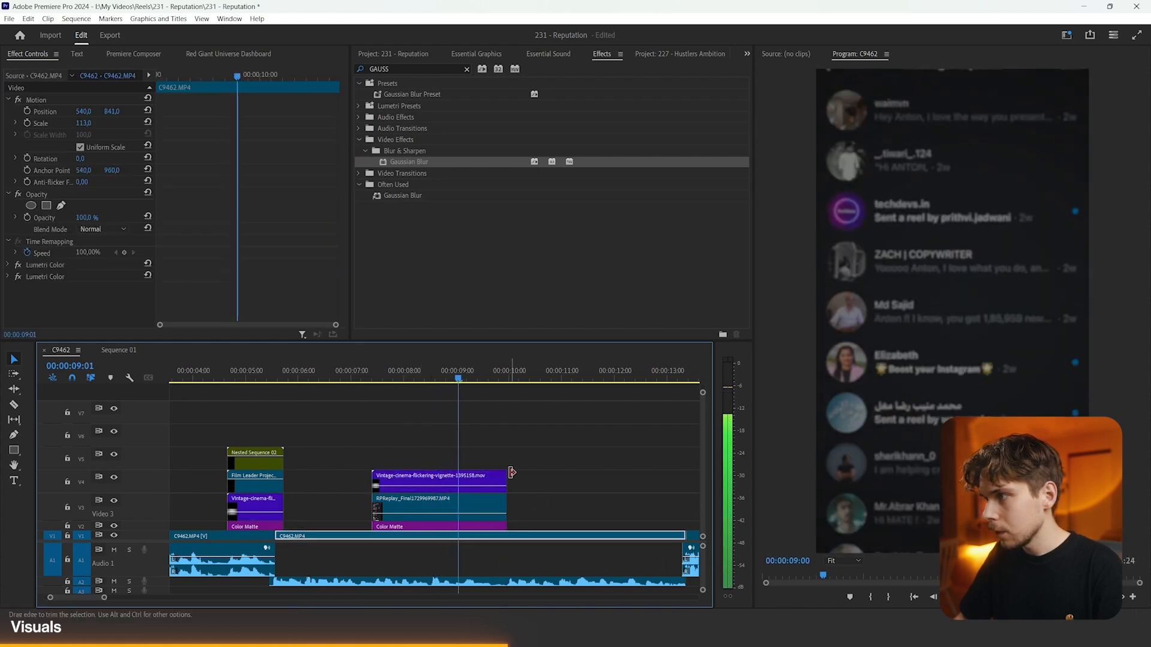
- Copy the Film Leader Projector 04 overlay onto V5 above the vignette copy, match its length and play the section
drag(254, 488, 505, 463)
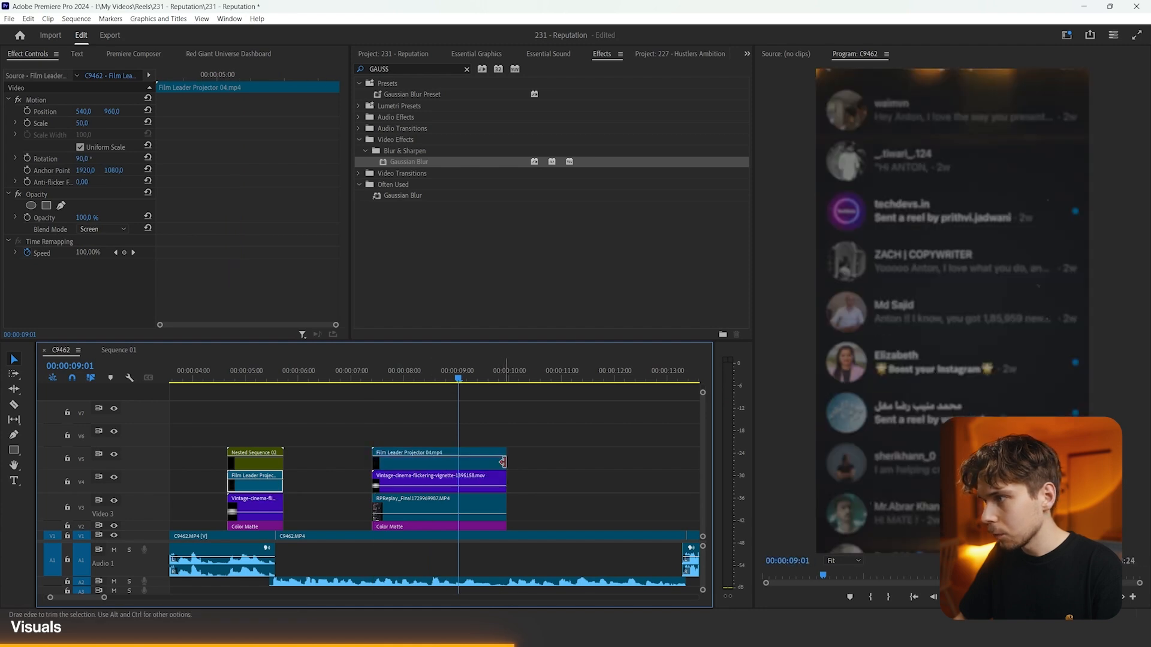
click(299, 378)
key(space)
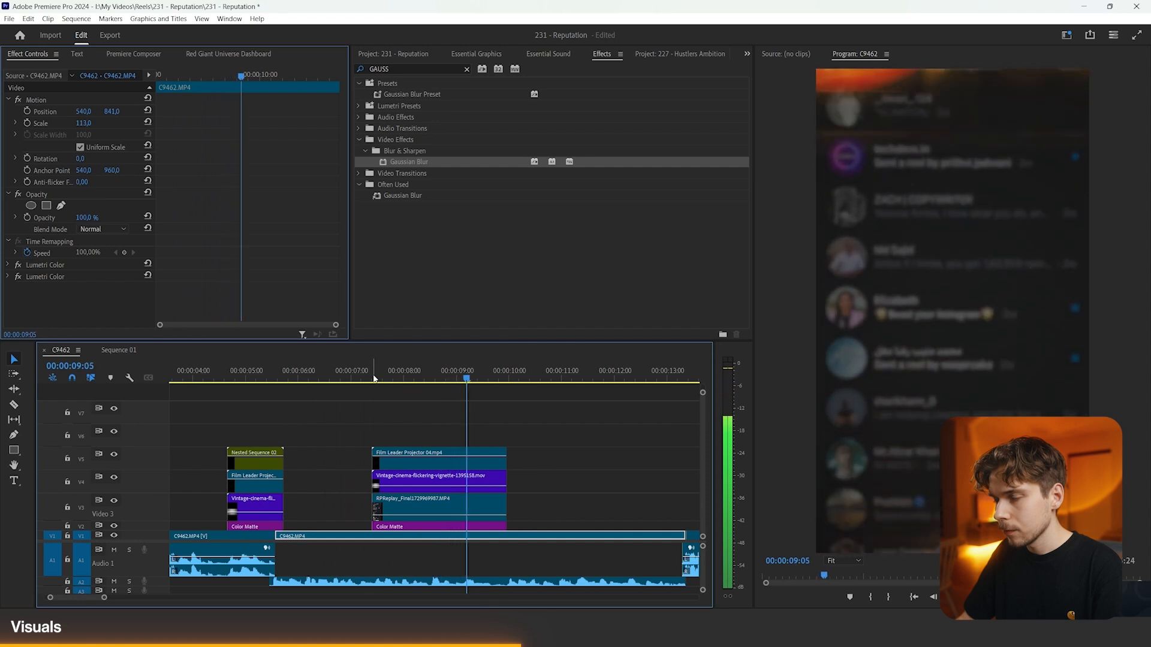
- Add a two-line SEND / SPAMMY DMS title at 7:10, with centred text at size 105, and centre it in the frame
click(372, 379)
key(t)
click(898, 310)
text(SEN)
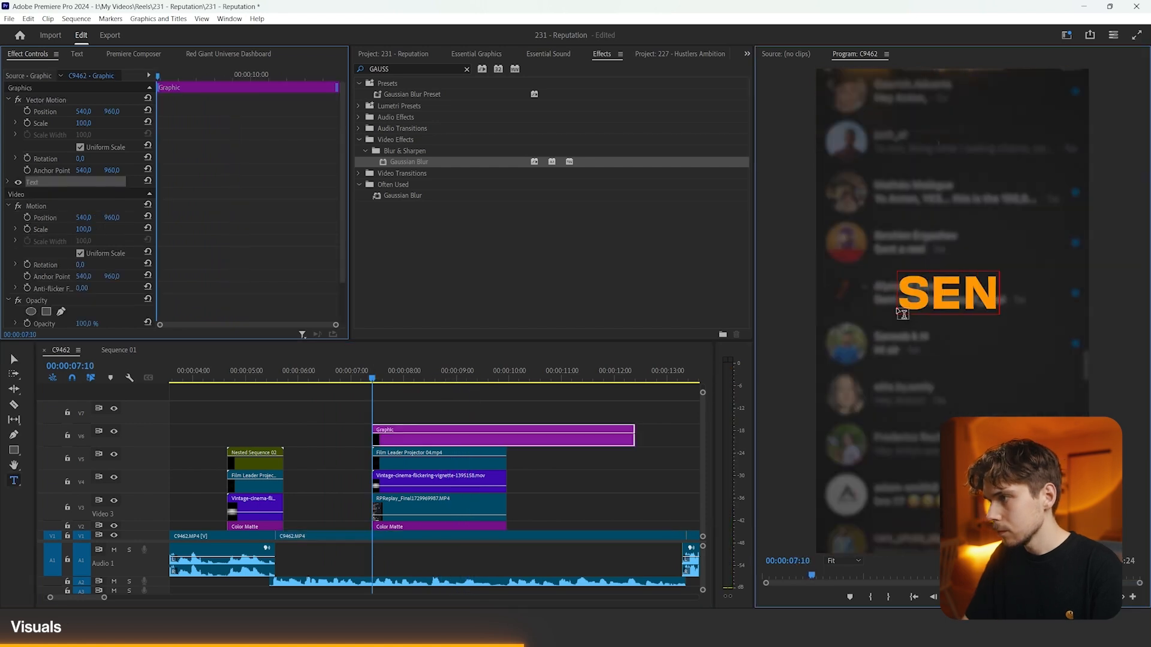
text(D)
key(Return)
text(SPAMMY DM'S)
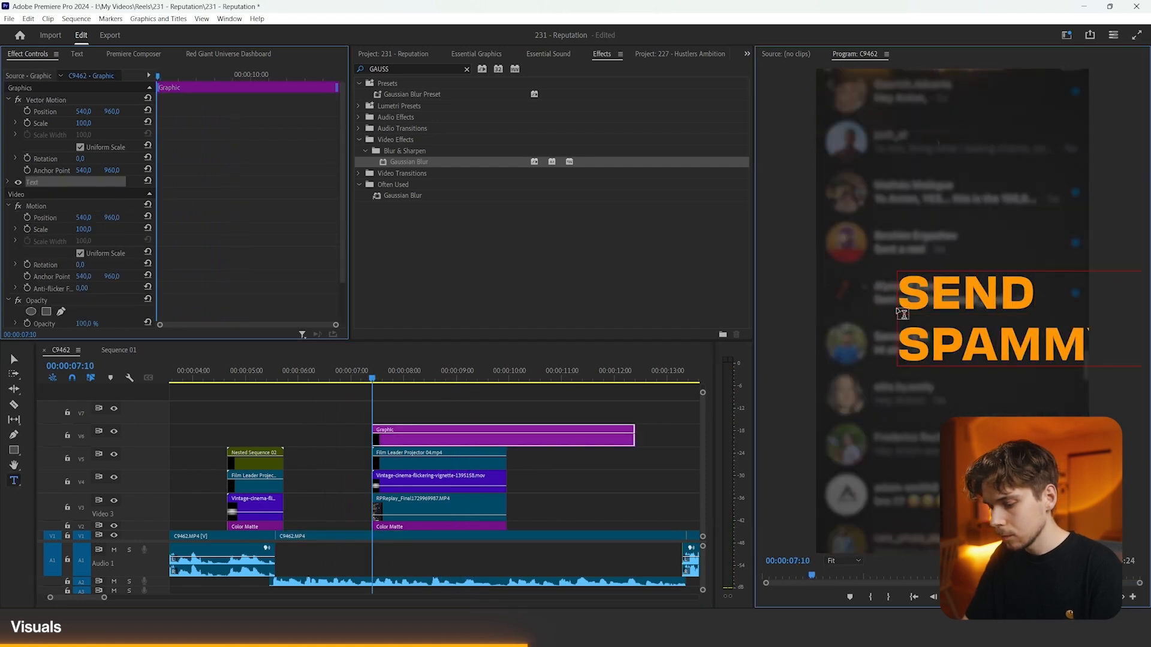
click(406, 115)
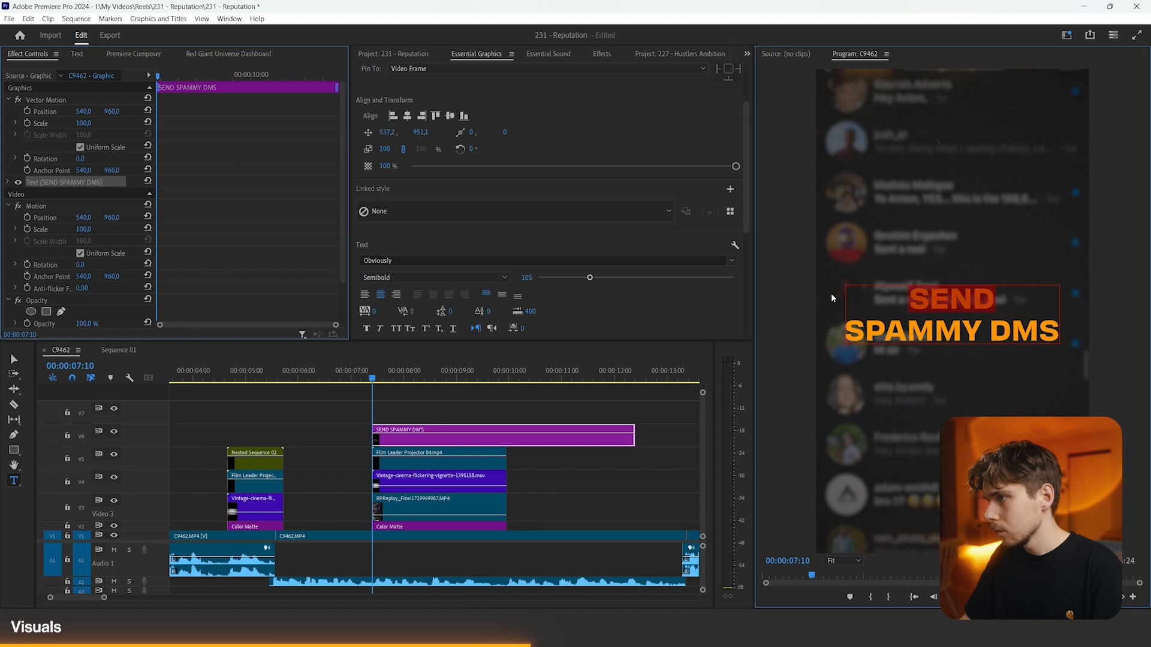
- Change the title text to SPAM DM'S on a single line, in the Bold style at size 120
key(BackSpace)
click(977, 331)
key(BackSpace)
key(BackSpace)
click(1019, 331)
text('S)
click(446, 277)
click(419, 313)
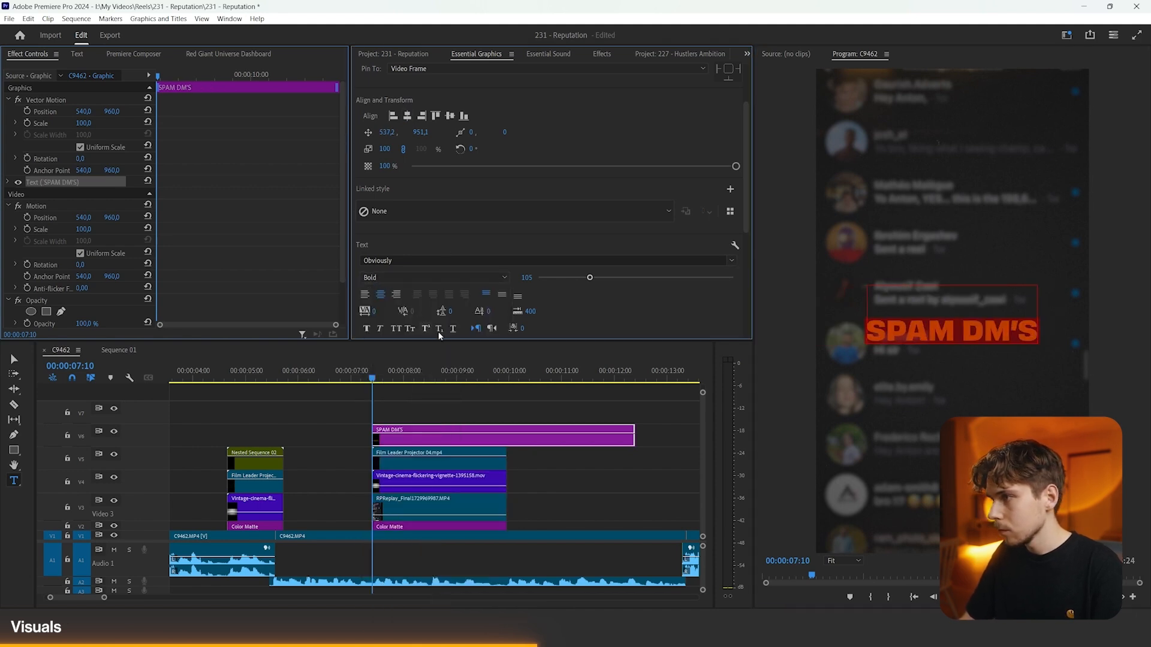
drag(588, 275, 604, 276)
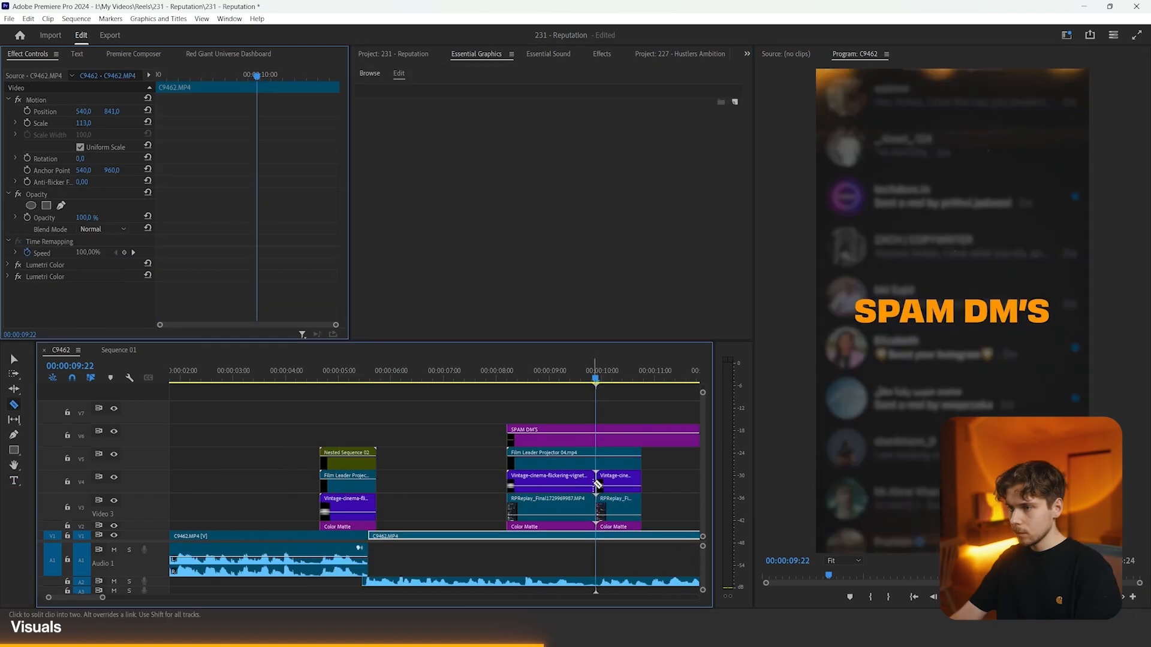
- Cut the title and the background layers beneath it at 9:22 and delete the parts after the cut
click(596, 436)
key(v)
drag(669, 399, 616, 519)
key(Delete)
- Search the Premiere Composer library for CROSS and add the Cross 6 animation on V7 above the title
click(526, 370)
click(134, 53)
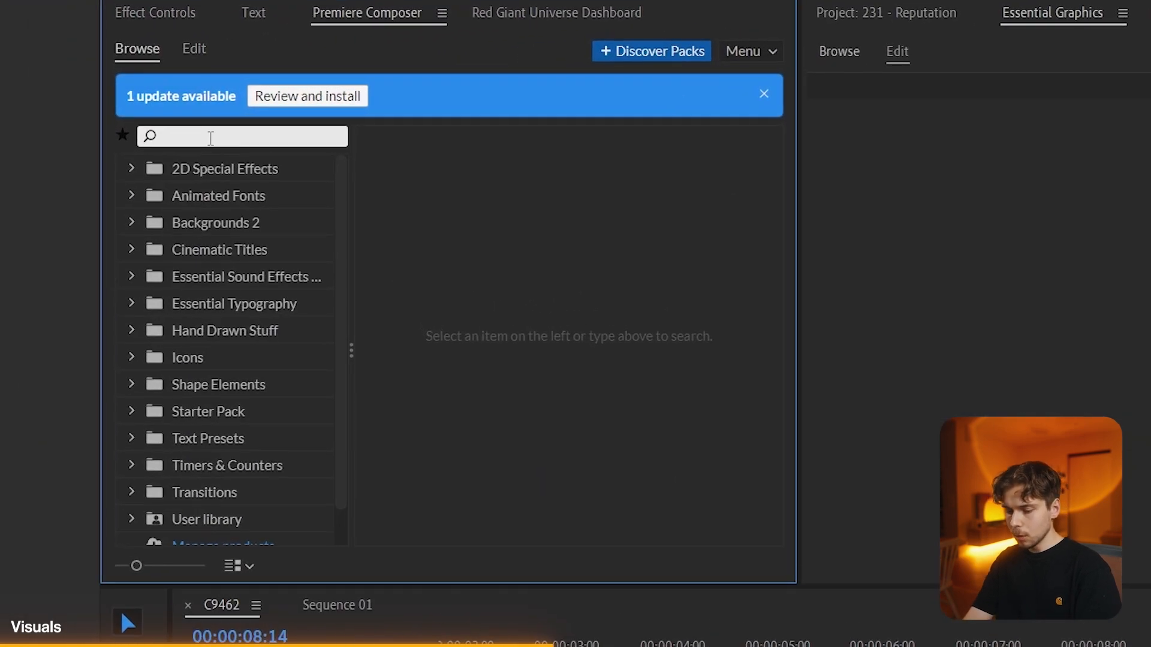
click(210, 139)
text(CROSS)
scroll(487, 358, down, 3)
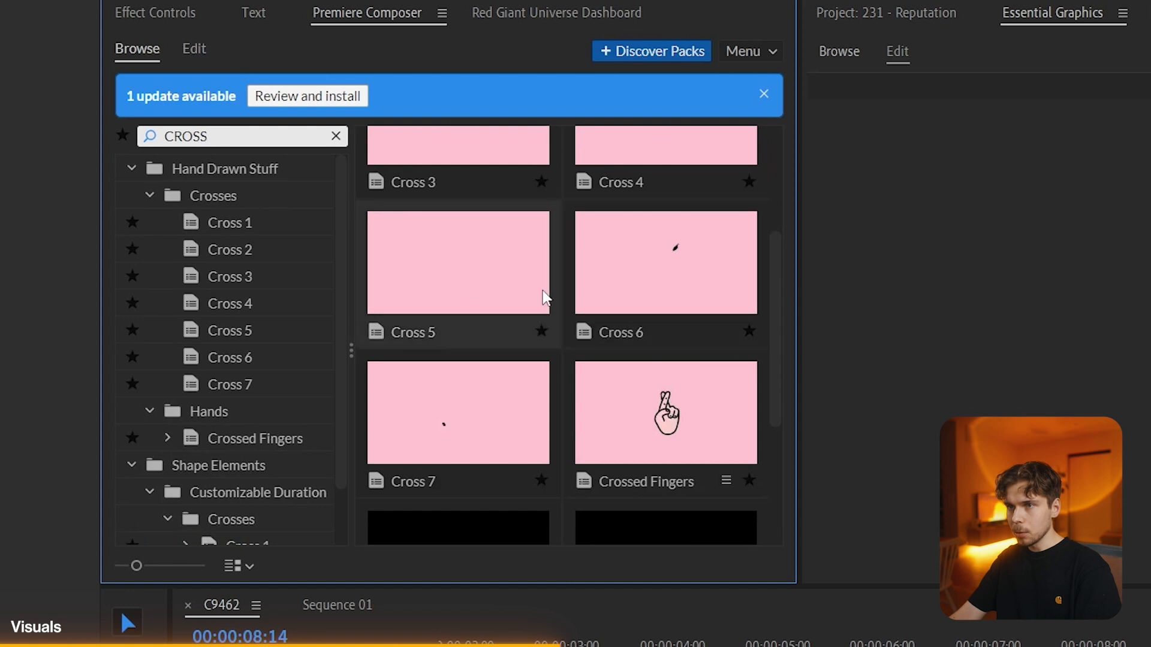
scroll(622, 360, up, 2)
drag(598, 373, 534, 420)
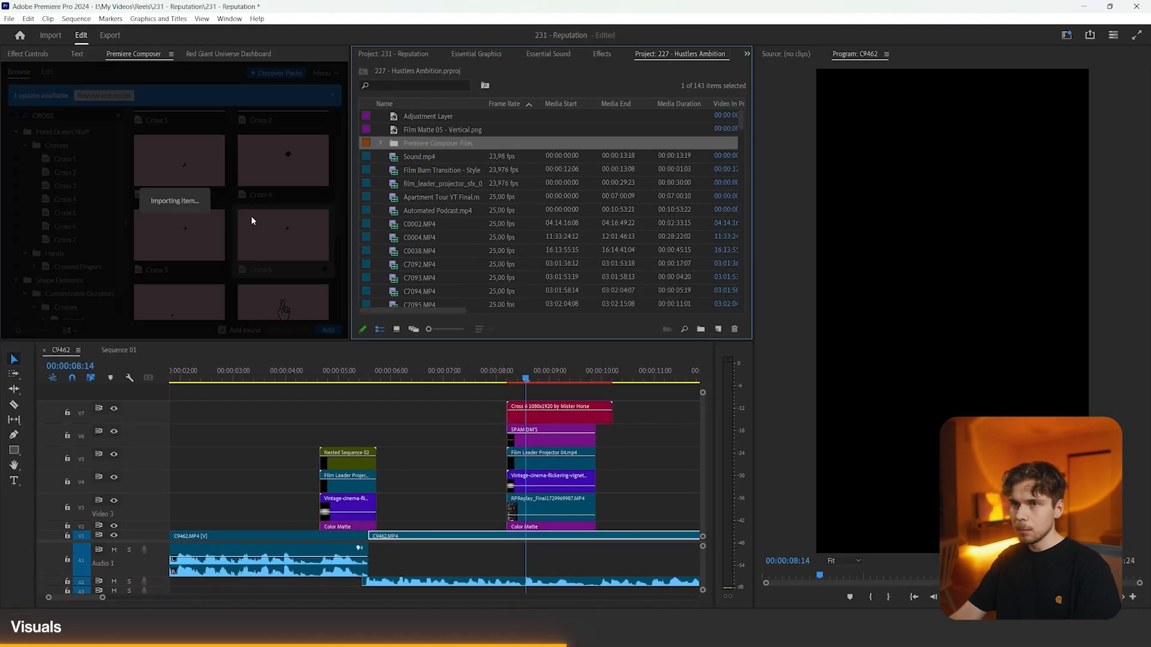
- Colour the Cross 6 animation orange, enlarge and widen it to strike through the title, and preview it
click(554, 371)
drag(556, 372, 544, 376)
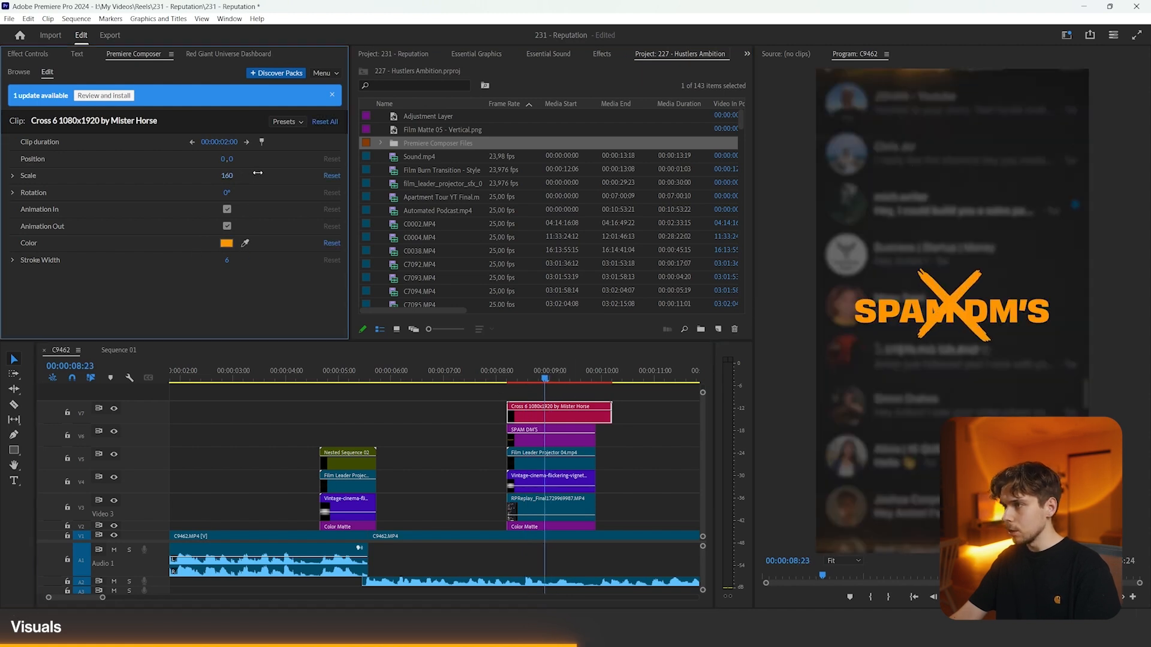
click(27, 54)
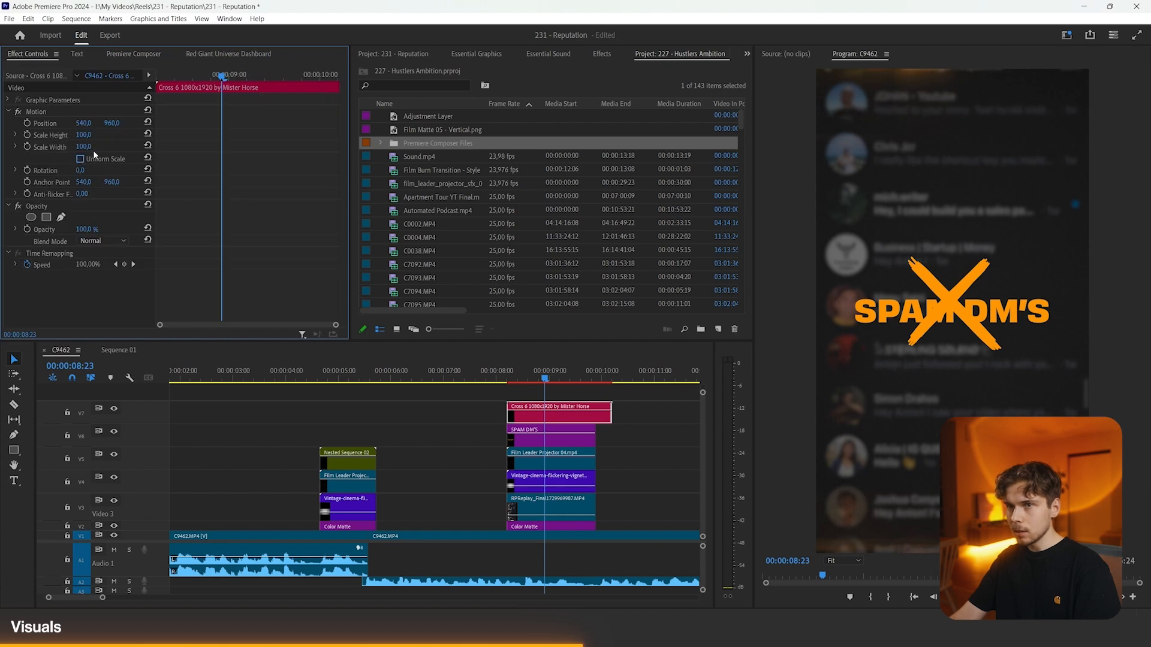
drag(82, 147, 113, 123)
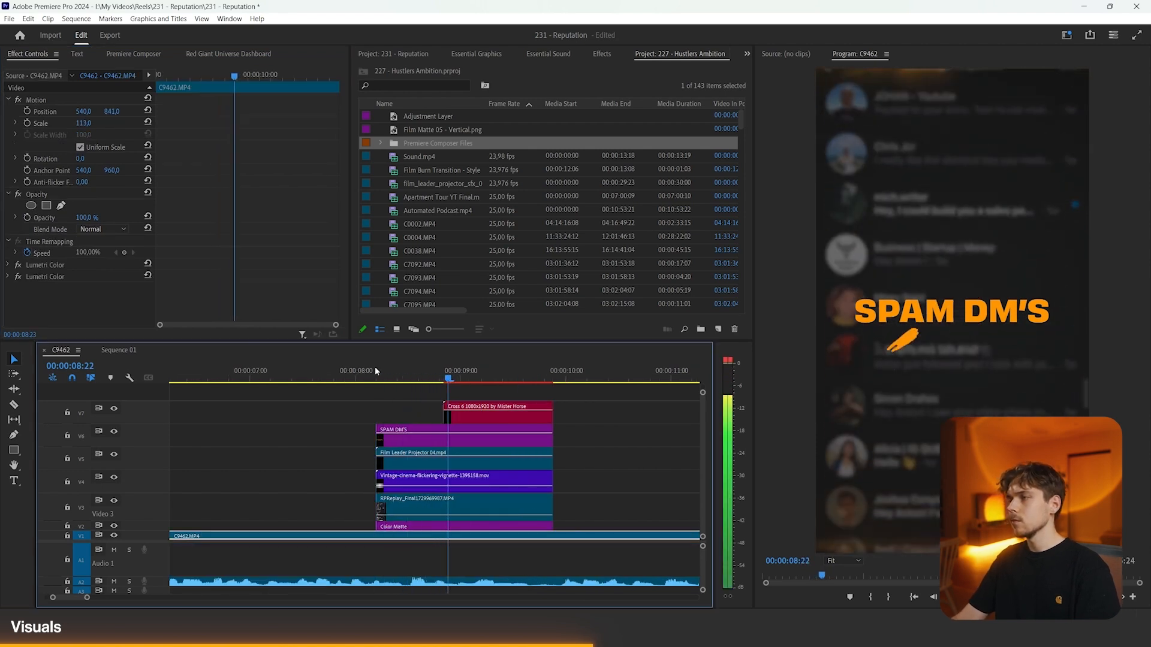
key(space)
- Change the title to two lines reading SPAMMY / DM'S and enlarge the text
key(BackSpace)
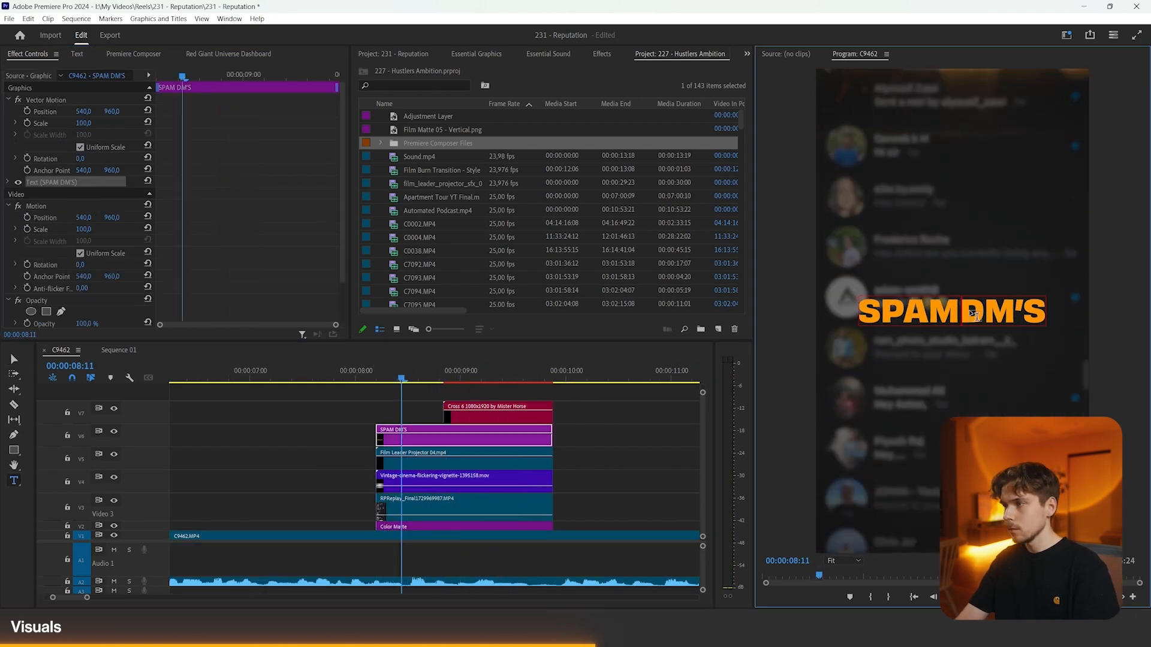
key(Return)
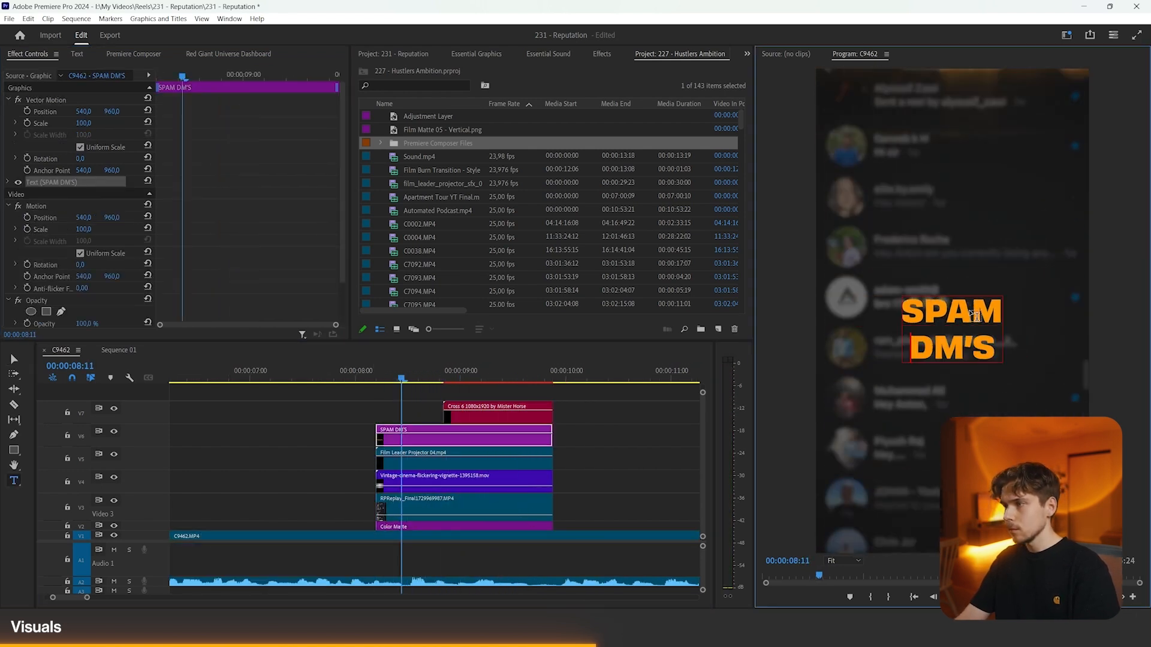
text(MY)
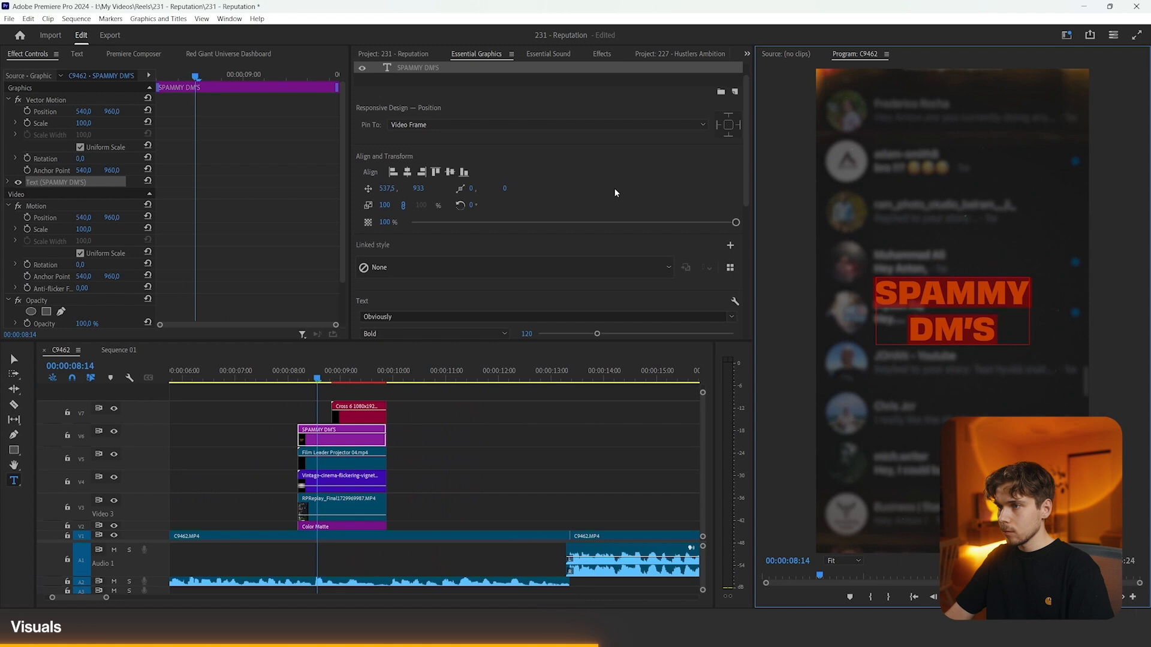
scroll(614, 188, down, 2)
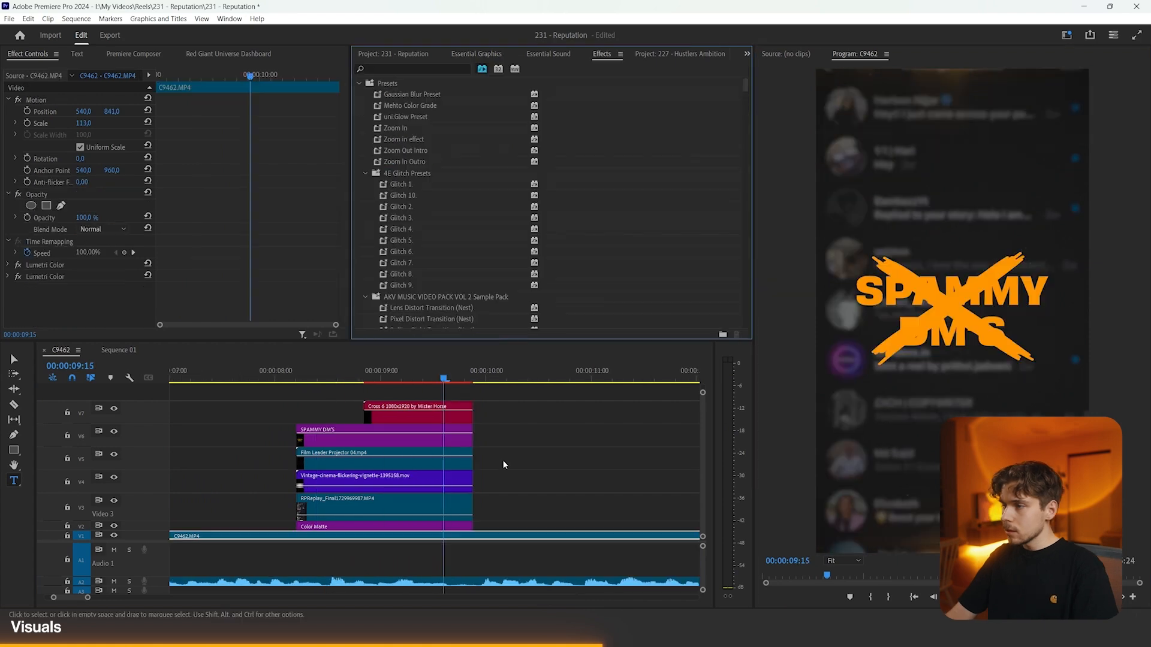
- Apply the FI: Pull Motion Impacts transition to the title's start, with a Bezier curve and a 22-frame duration
drag(323, 367, 296, 367)
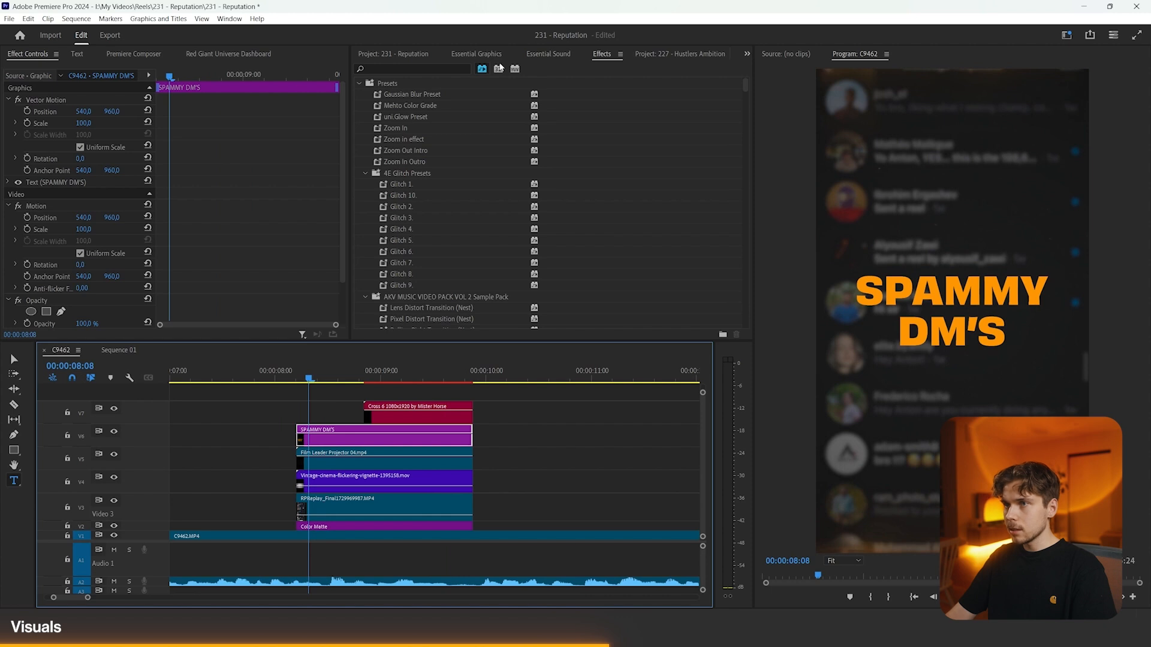
click(362, 84)
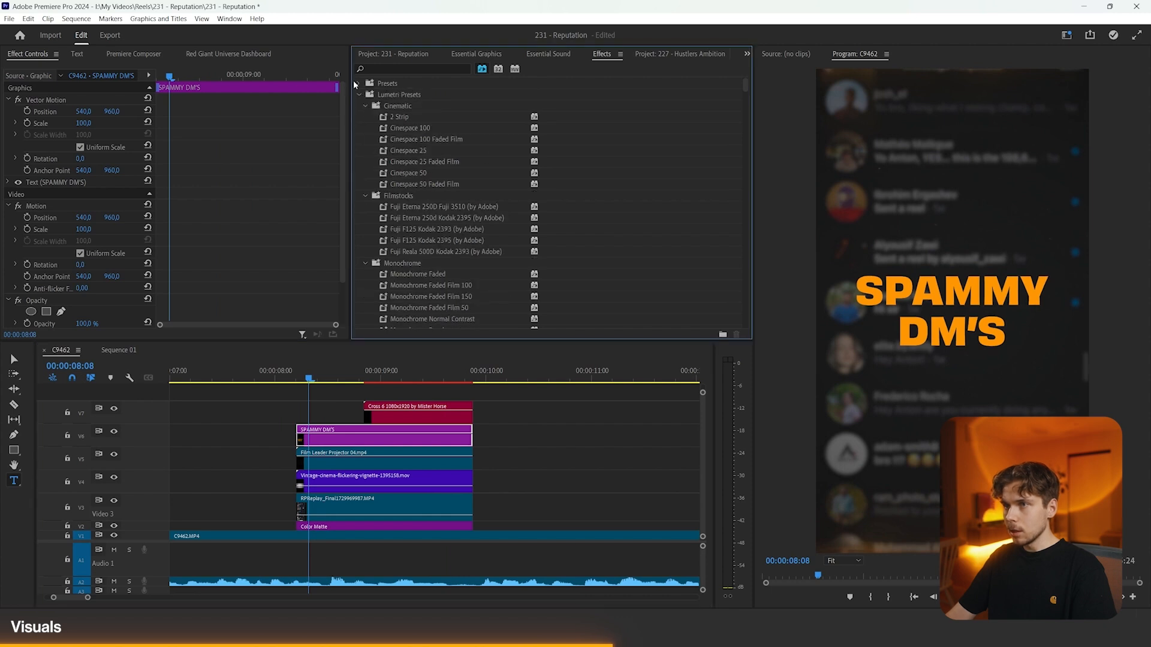
click(484, 67)
drag(428, 221, 303, 441)
scroll(125, 281, down, 6)
click(110, 232)
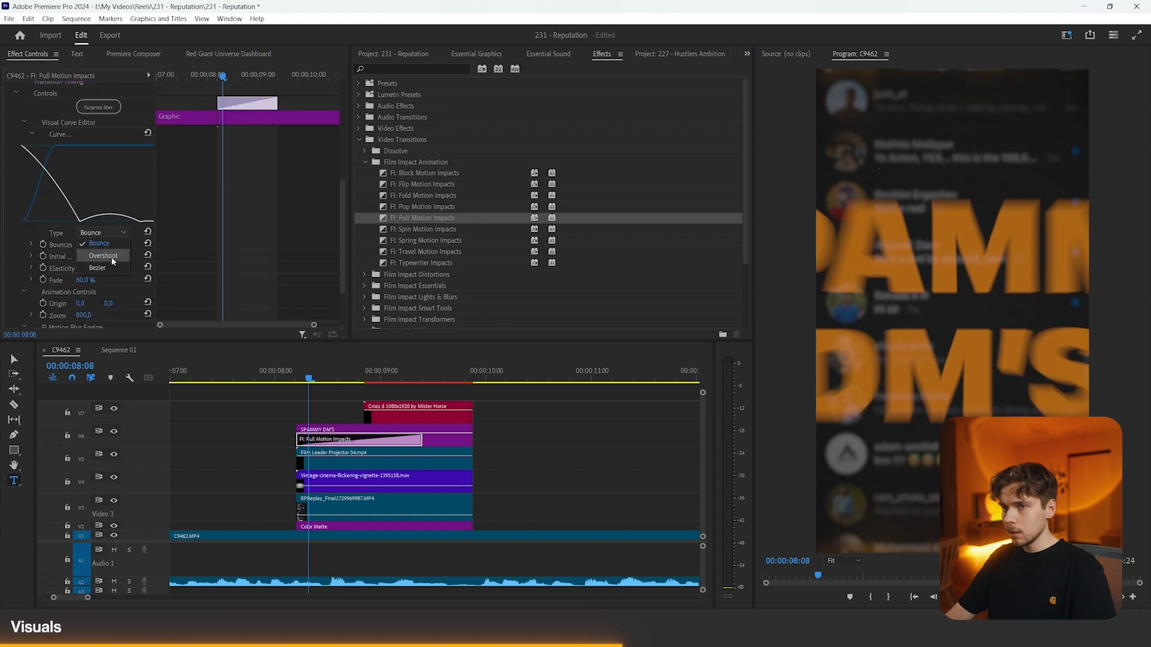
click(97, 268)
key(space)
drag(421, 440, 387, 439)
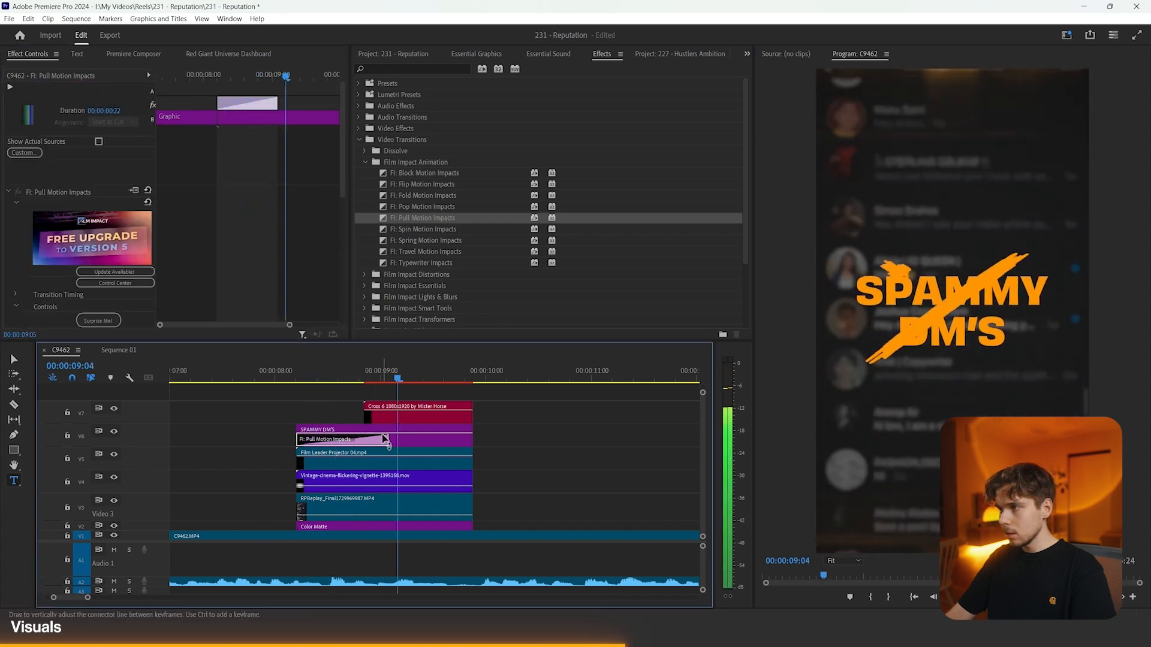
- Set the title's DM'S line to Black at size 258 with -85 leading, and play the section
key(space)
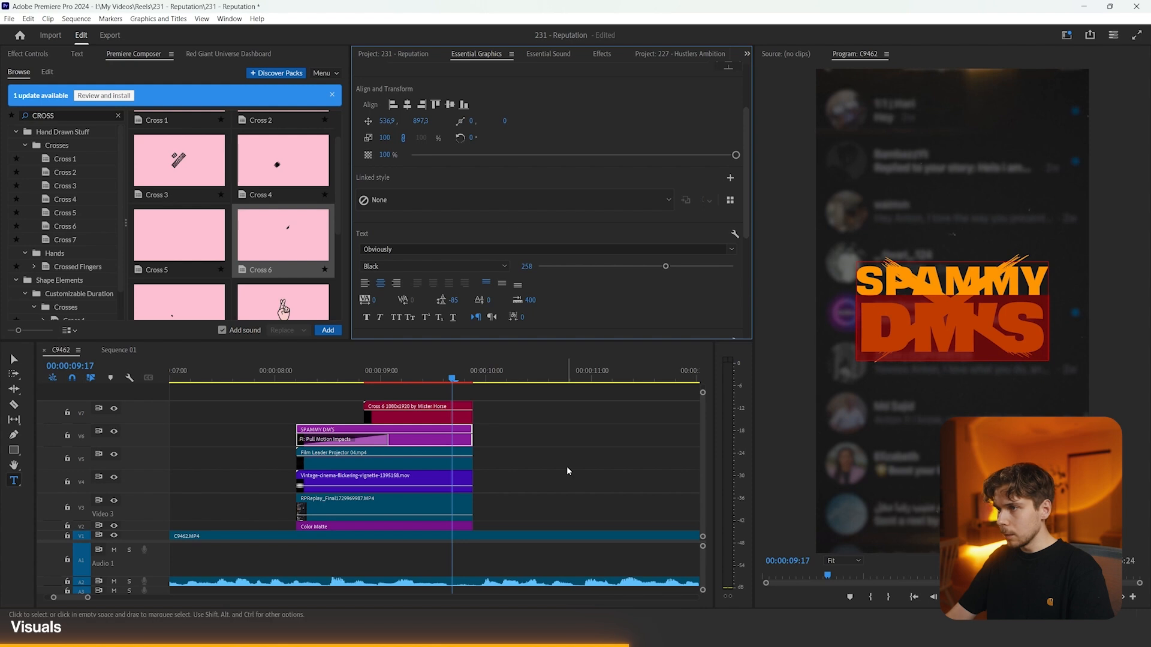
click(563, 469)
click(288, 379)
key(space)
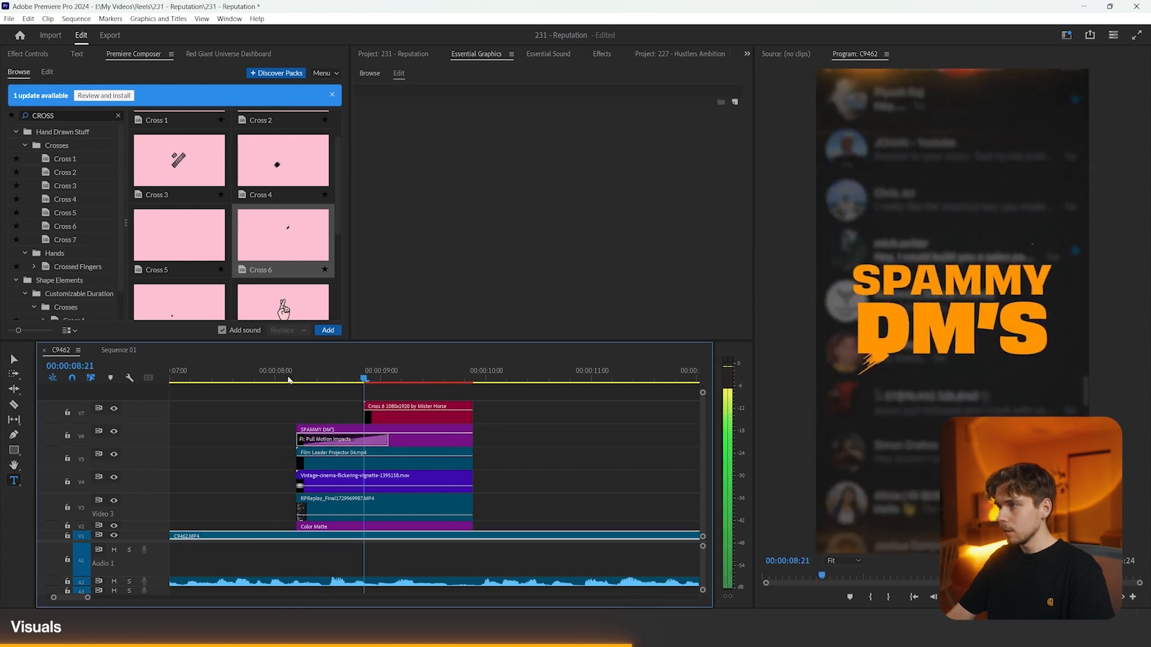
click(288, 379)
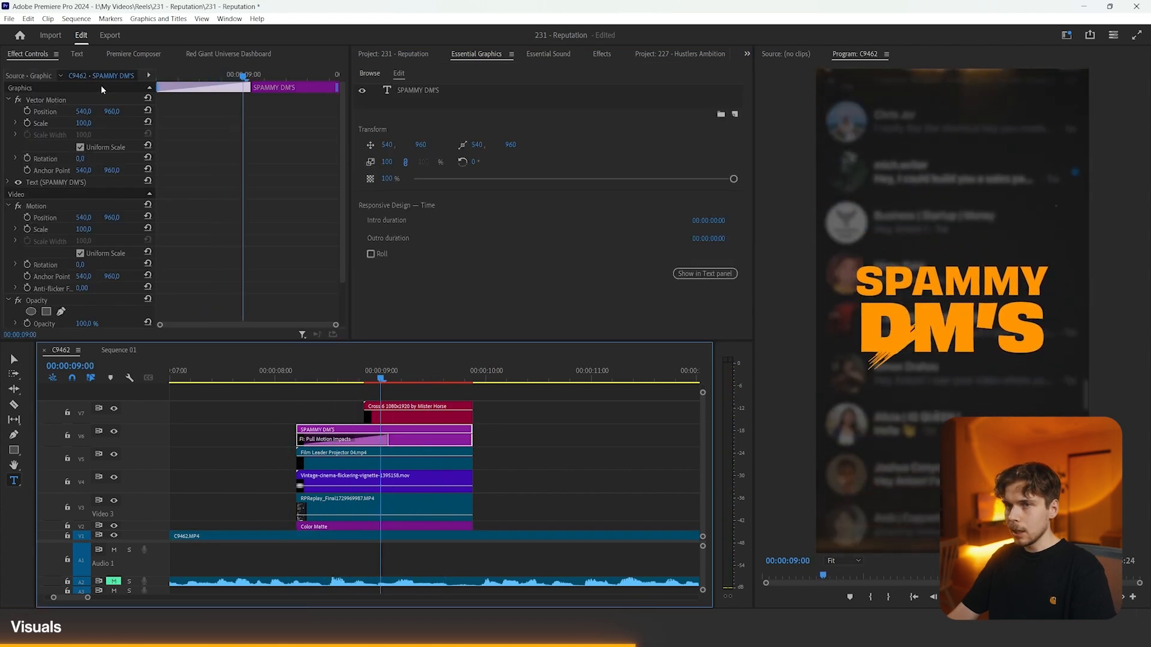
- Apply Gaussian Blur with repeated edge pixels to the title and start Blurriness, Scale and Opacity keyframes at 9:00
click(27, 122)
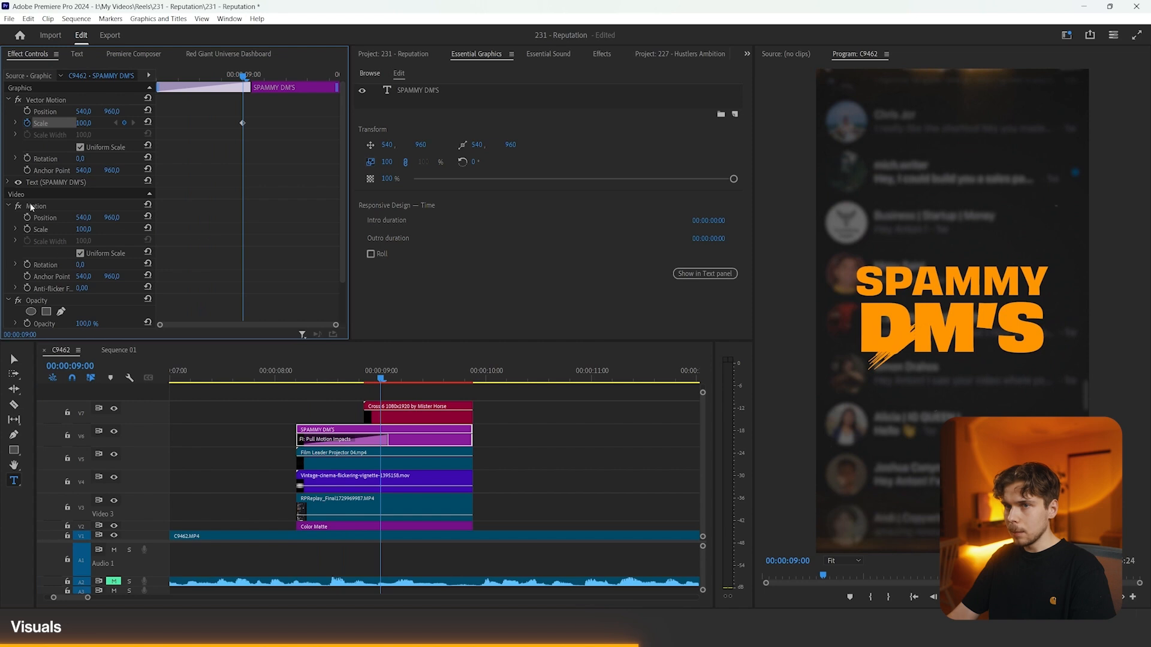
scroll(27, 280, down, 2)
click(602, 54)
click(413, 69)
text(GAUSS)
drag(438, 155, 419, 436)
click(27, 160)
scroll(177, 153, down, 1)
- Keyframe the title at 9:08 with blurriness 40, scale 80 and opacity 20%
drag(244, 76, 277, 82)
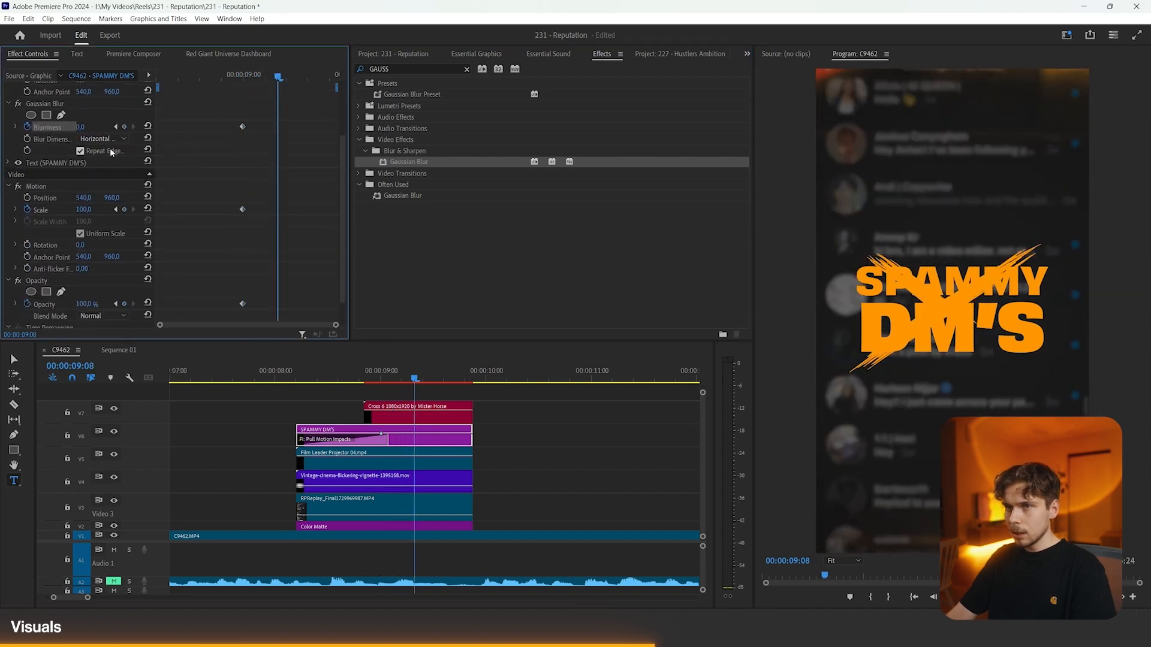
click(87, 209)
text(80)
key(Return)
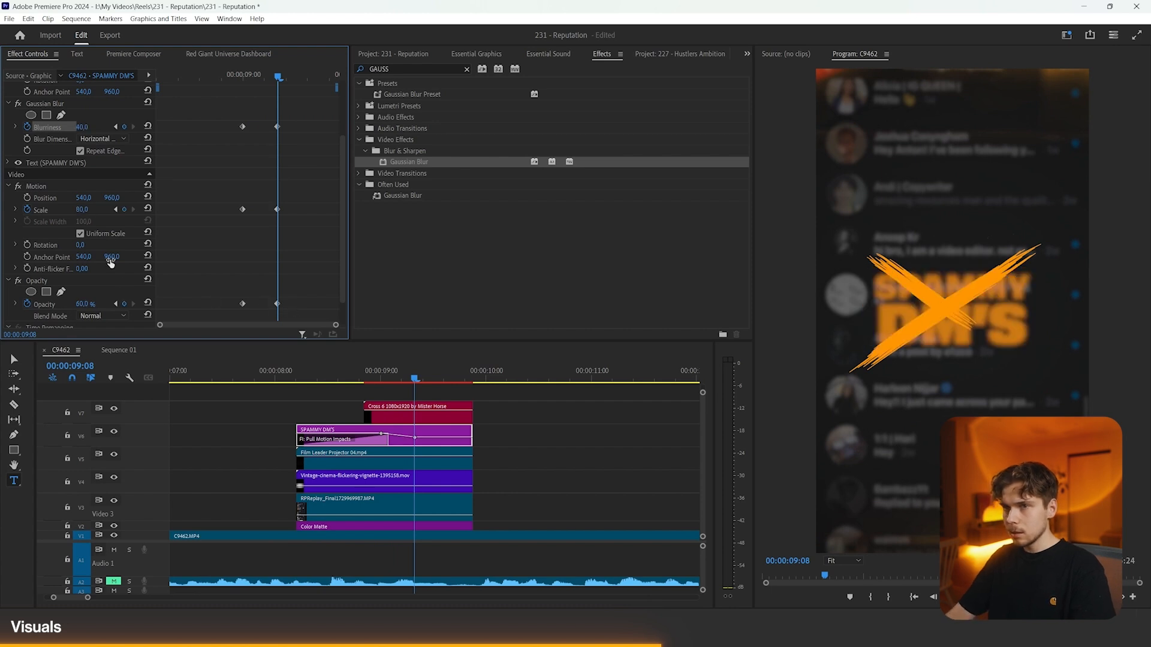
text(20)
key(Return)
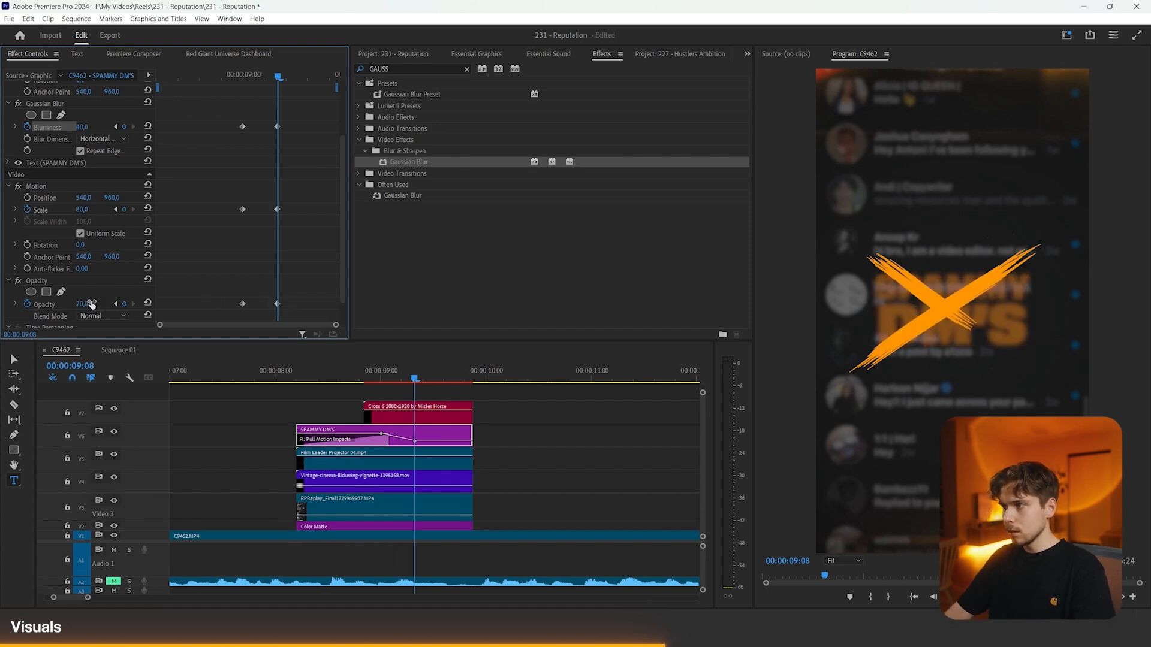
- Fine-tune the screen recording's opacity and nest the SPAMMY DM'S title above it
click(398, 505)
drag(94, 219, 92, 218)
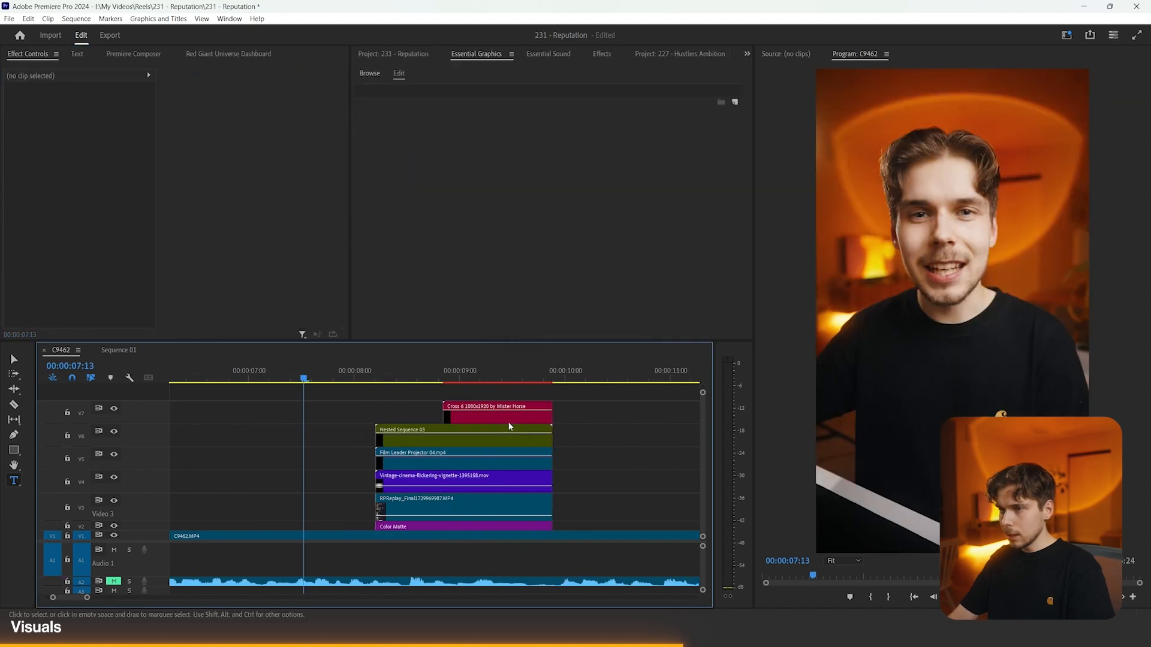
key(backslash)
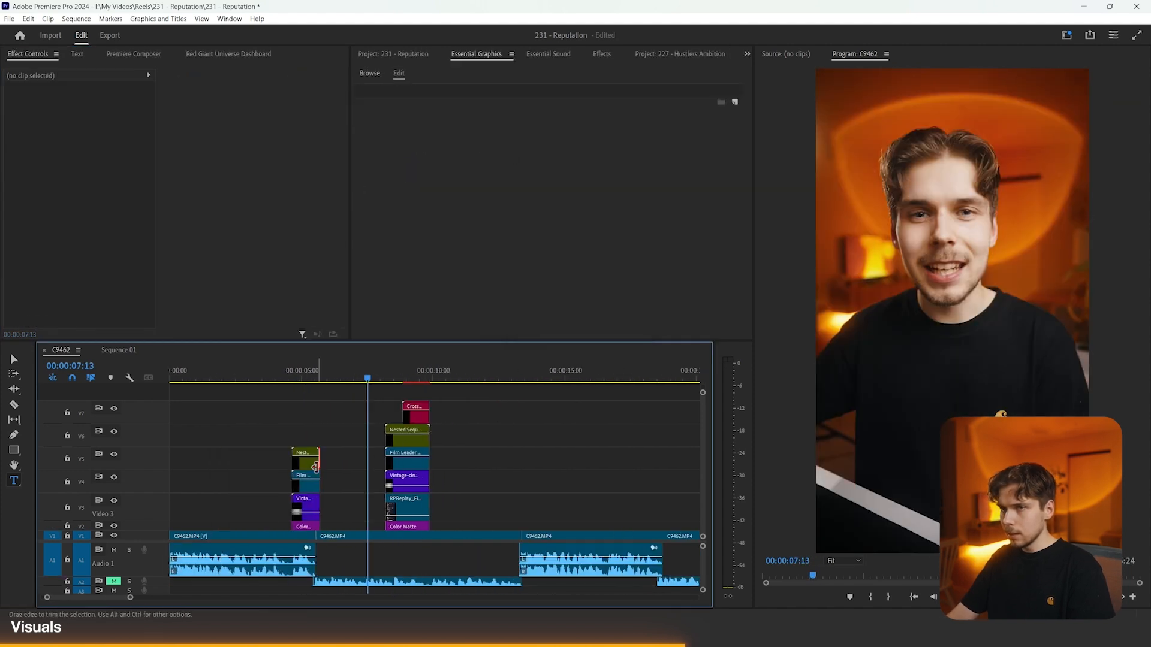
- Copy the title effect from Nested Sequence 02 onto Nested Sequence 03 and the Cross 6 clip
click(315, 467)
click(66, 265)
click(400, 436)
click(241, 320)
key(ctrl+v)
click(416, 415)
click(198, 294)
key(ctrl+v)
drag(385, 382, 322, 381)
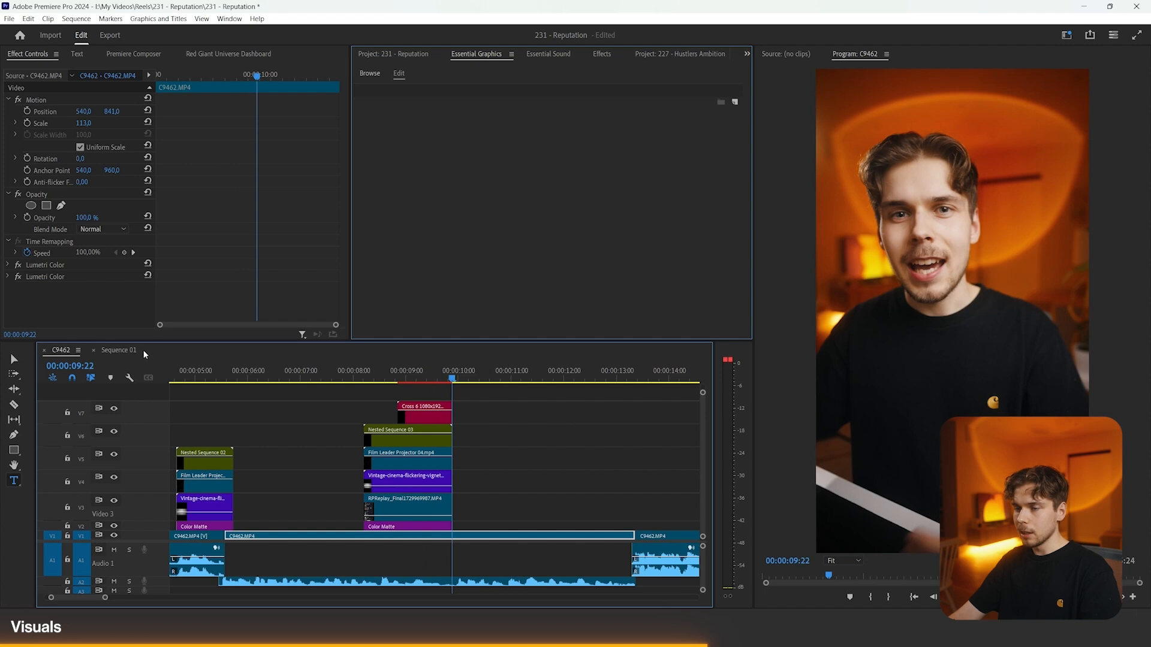
- Open Sequence 01 of the 227 - Hustlers Ambition project, hide its V2 caption track and review the B-roll
click(143, 350)
click(286, 376)
key(equal)
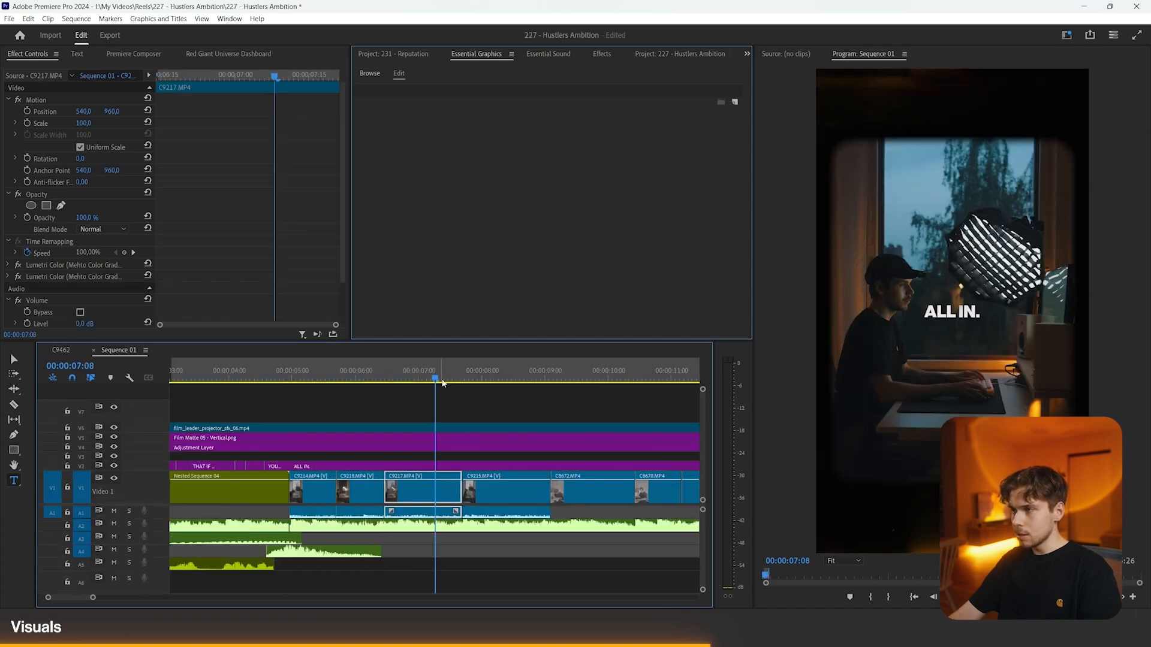
drag(365, 378, 331, 378)
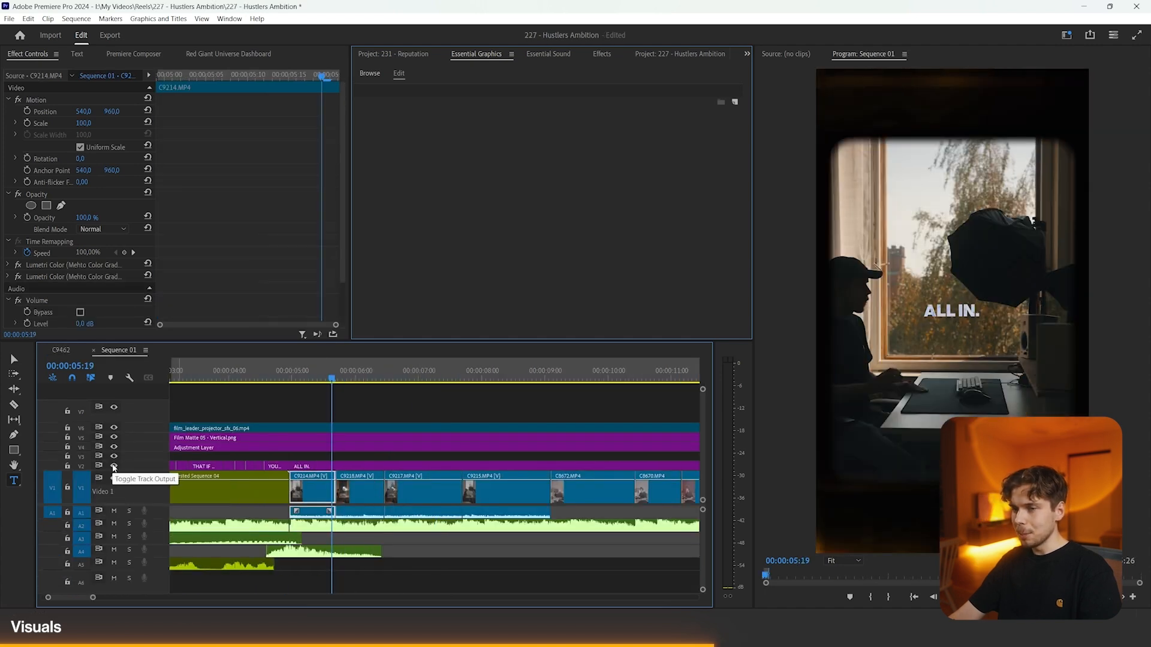
key(space)
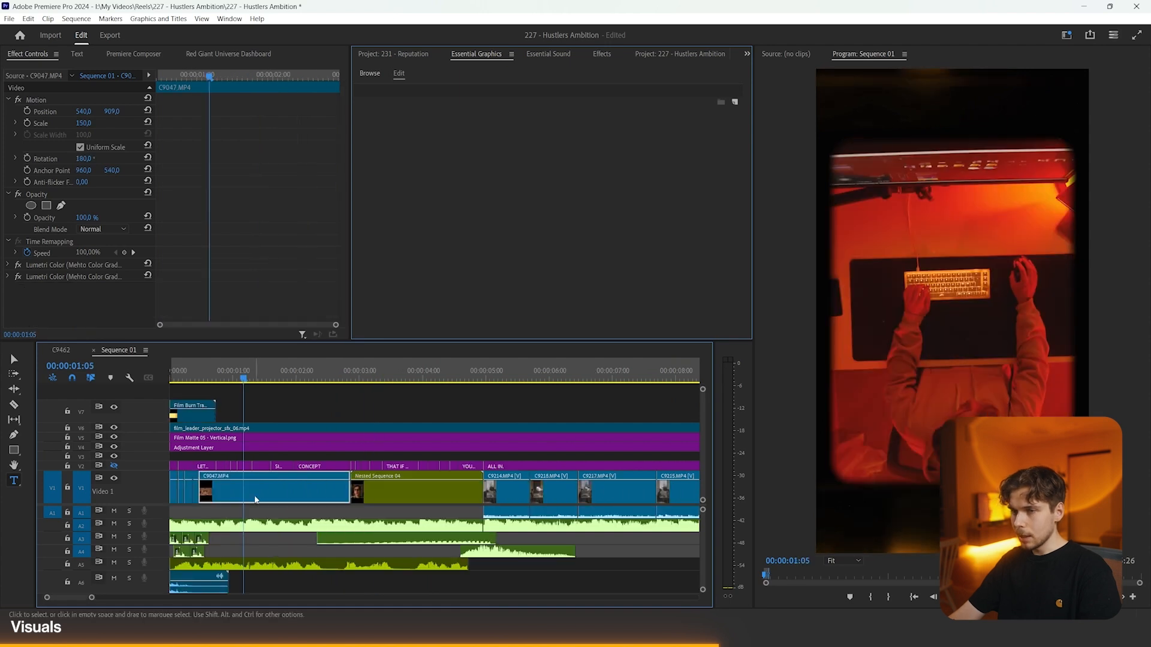
- Copy the C9047.MP4 overhead desk clip into C9462 at 9:22, above the talking-head footage and ending with its segment
key(equal)
key(minus)
drag(278, 498, 640, 524)
- Copy Film Matte 05 - Vertical.png from Sequence 01 onto V3 above C9047.MP4 and trim it to the clip's end
click(127, 350)
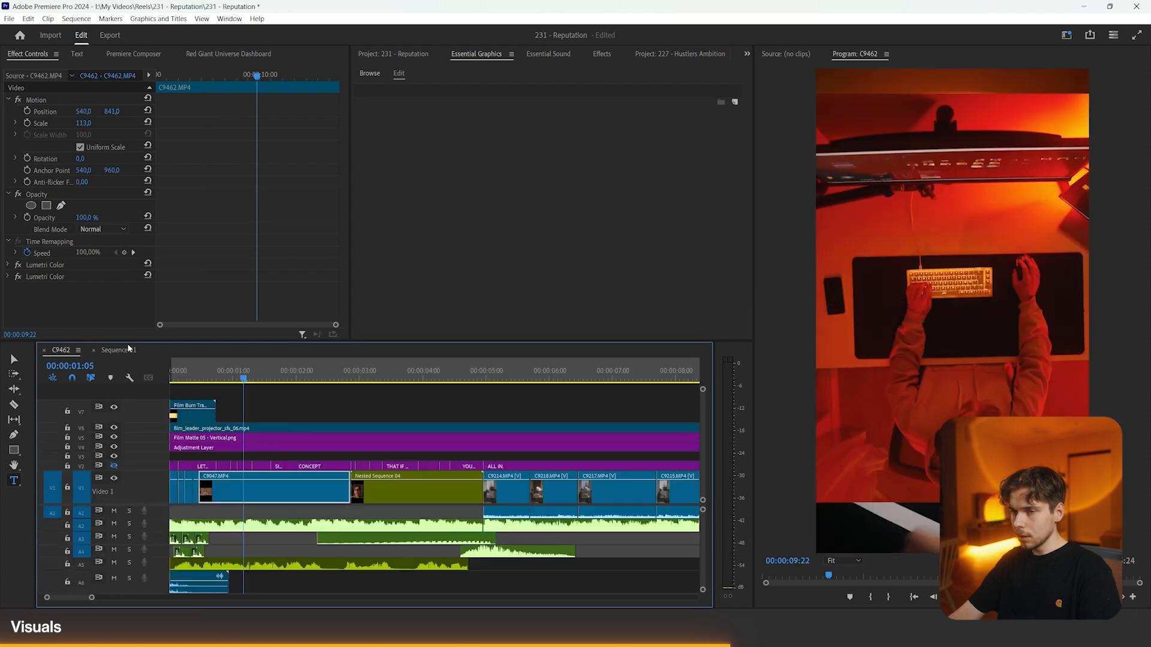
drag(237, 438, 511, 510)
key(c)
click(636, 511)
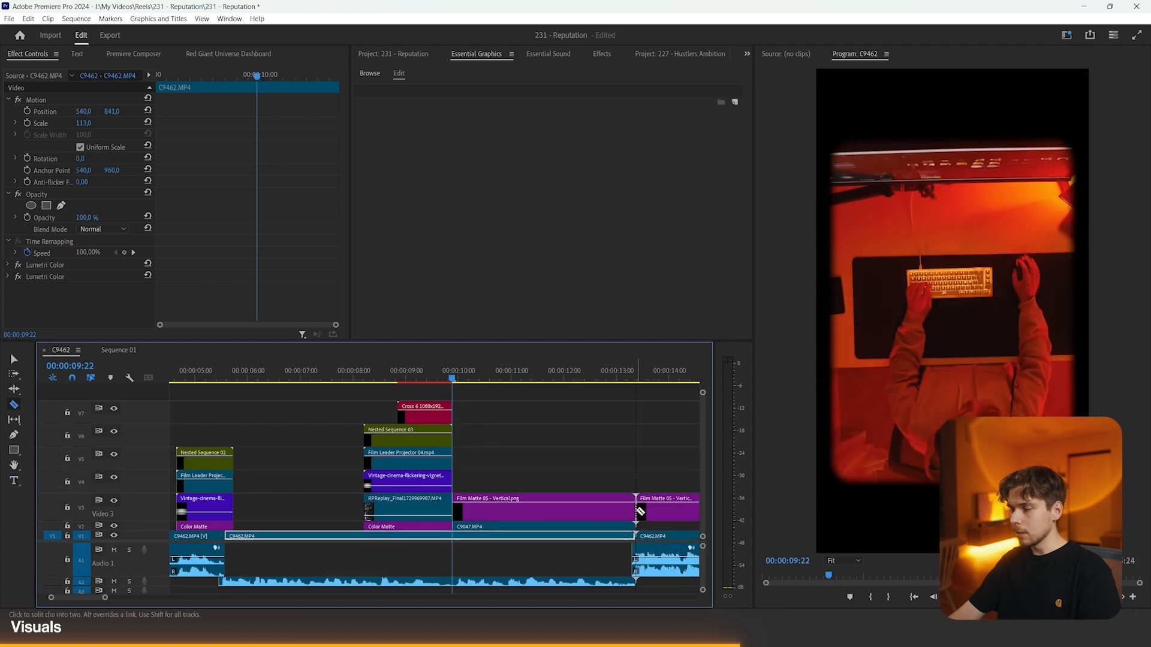
key(v)
click(657, 513)
key(Delete)
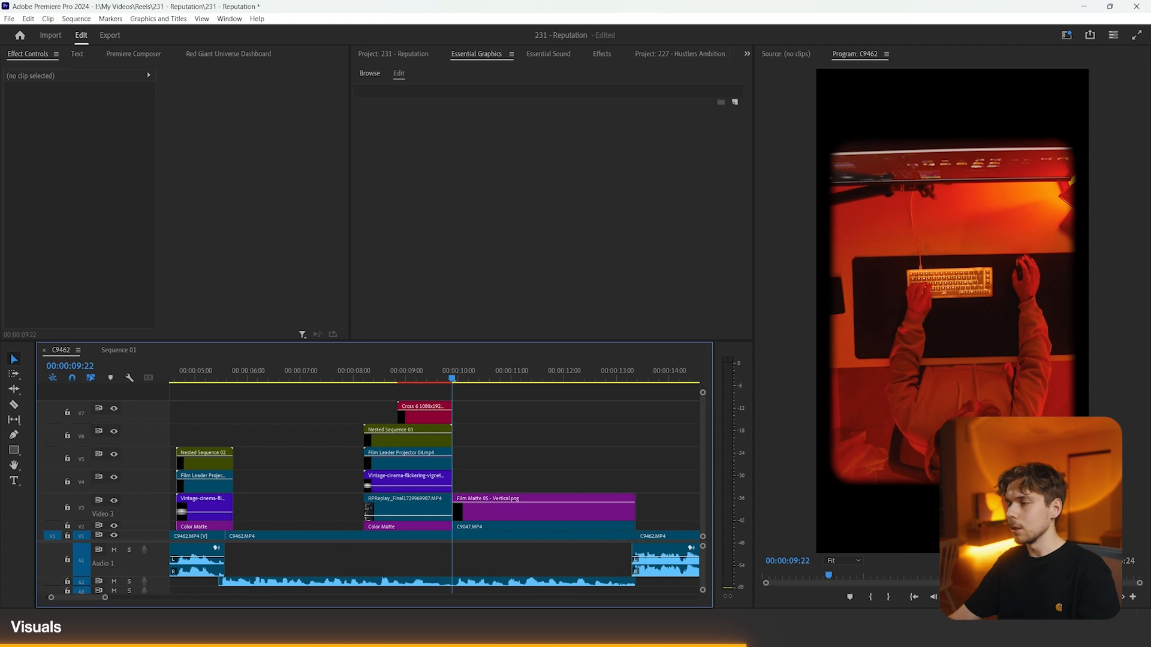
- Extend the Film Leader Projector 04 overlay on V5 to the end of the C9047.MP4 clip
key(=)
key(-)
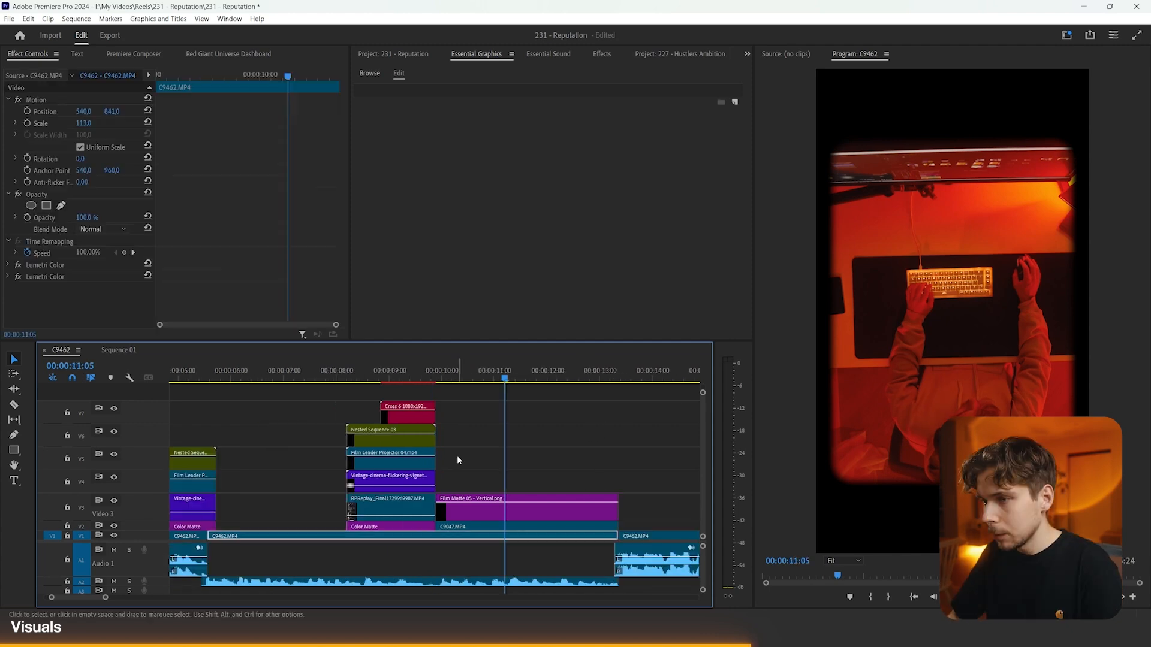
click(430, 461)
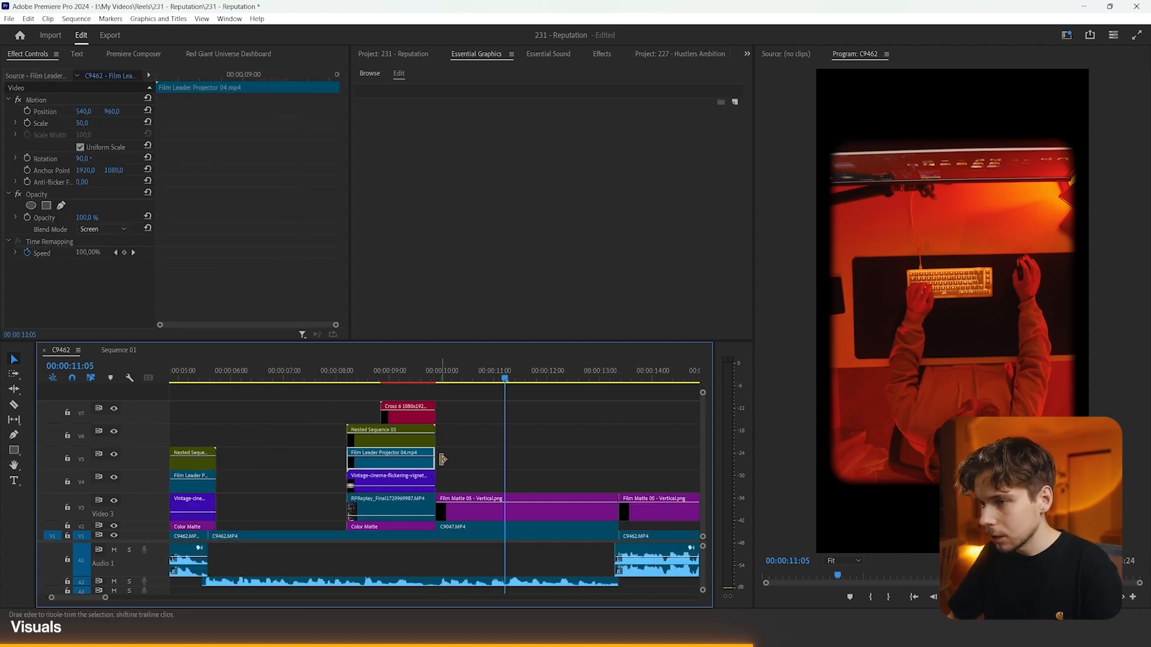
drag(442, 461, 625, 461)
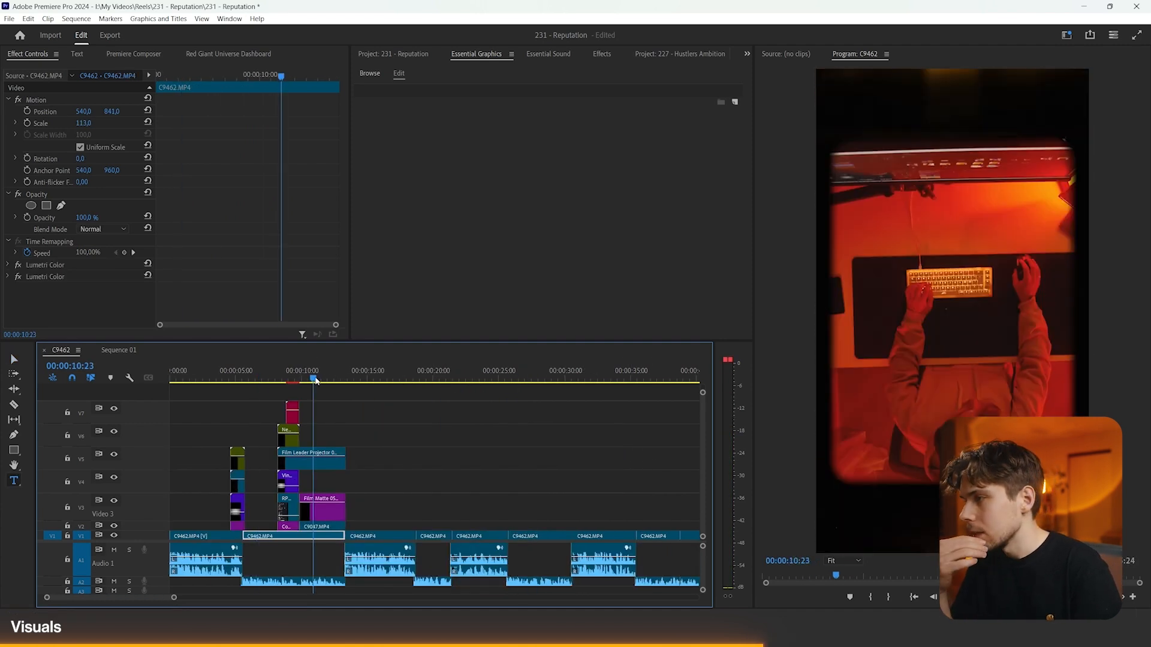
- Copy the color matte and vintage vignette above the C9462 segment starting at 13:09, and extend the Film Leader overlay to that segment's end
key(equal)
key(equal)
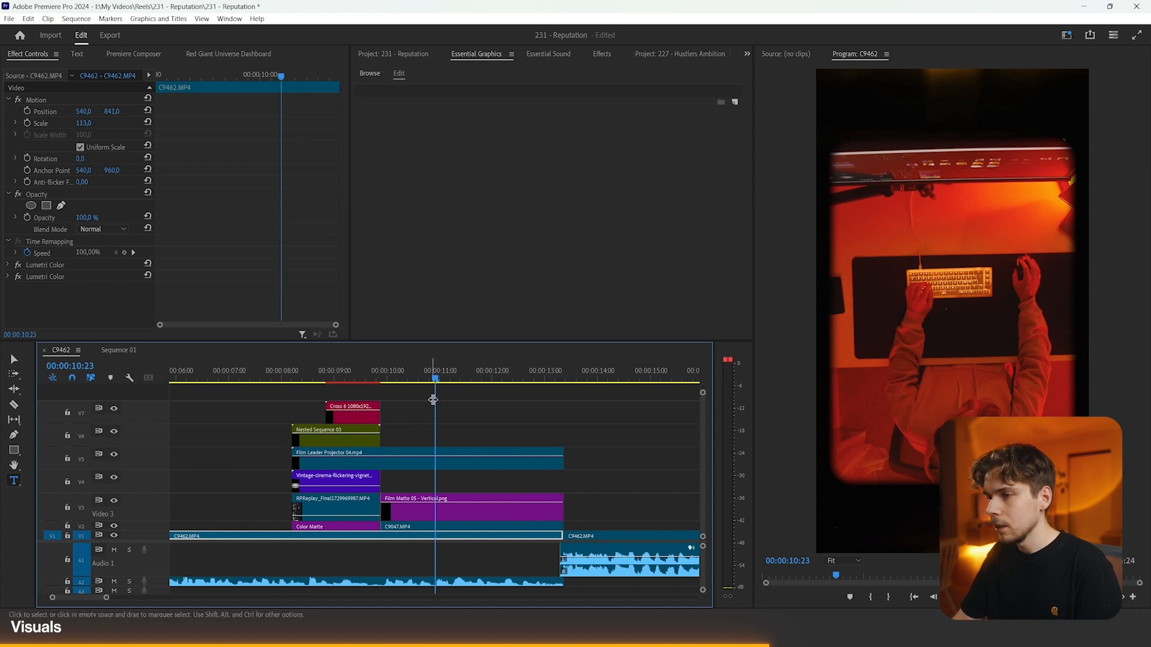
key(minus)
key(equal)
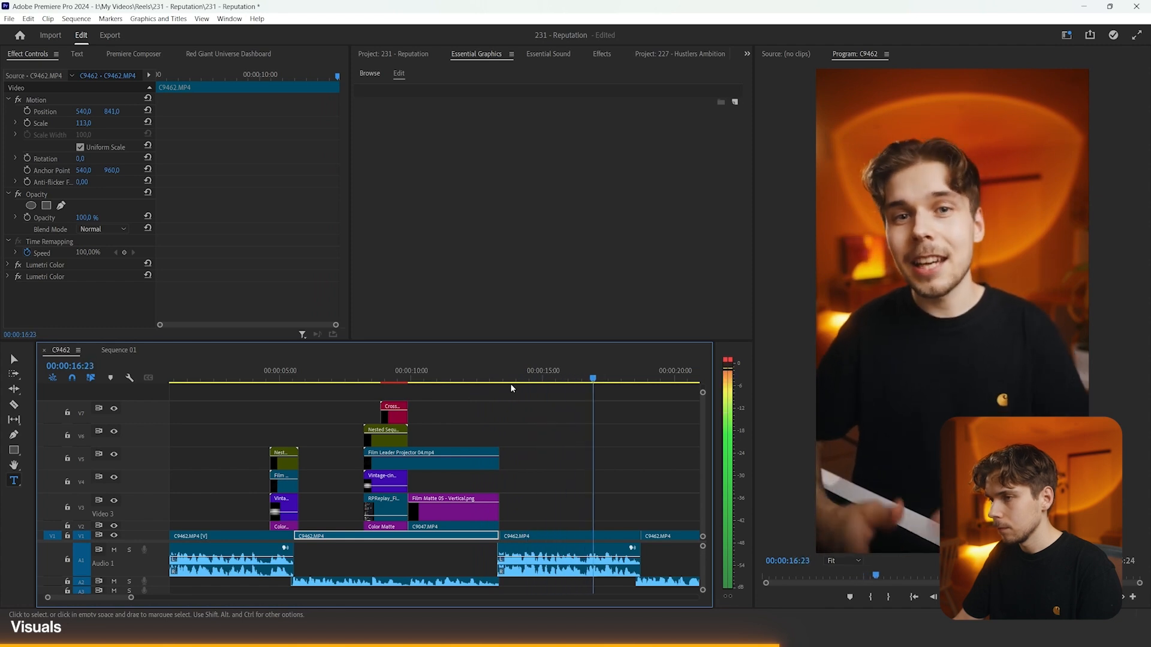
key(space)
drag(326, 479, 518, 515)
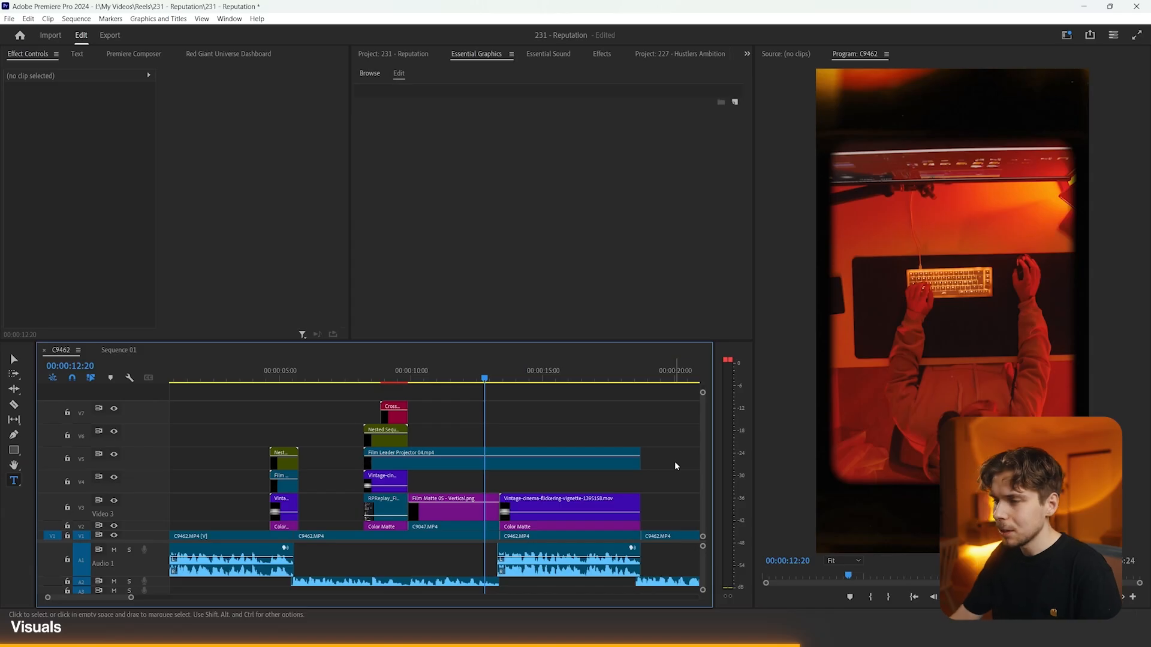
- Add a two-line text title reading STRONG NETWORK at 13:09, above the Film Leader overlay
key(minus)
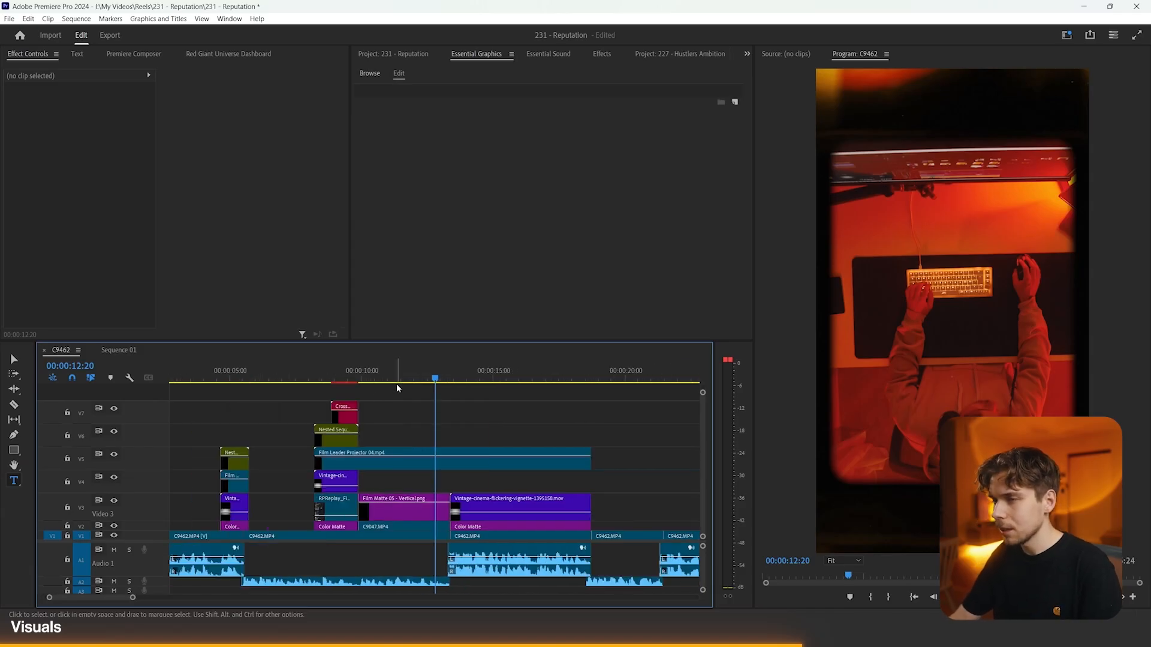
click(462, 382)
click(291, 377)
click(450, 378)
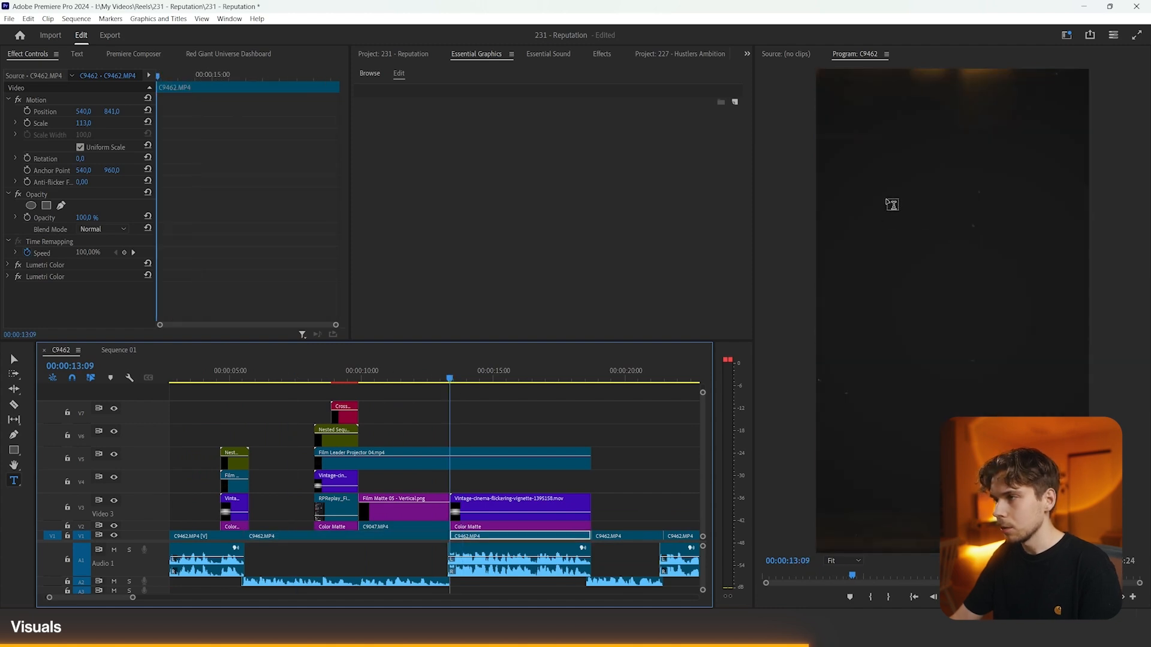
click(892, 204)
text(STRONG)
key(Return)
text(NETWORK)
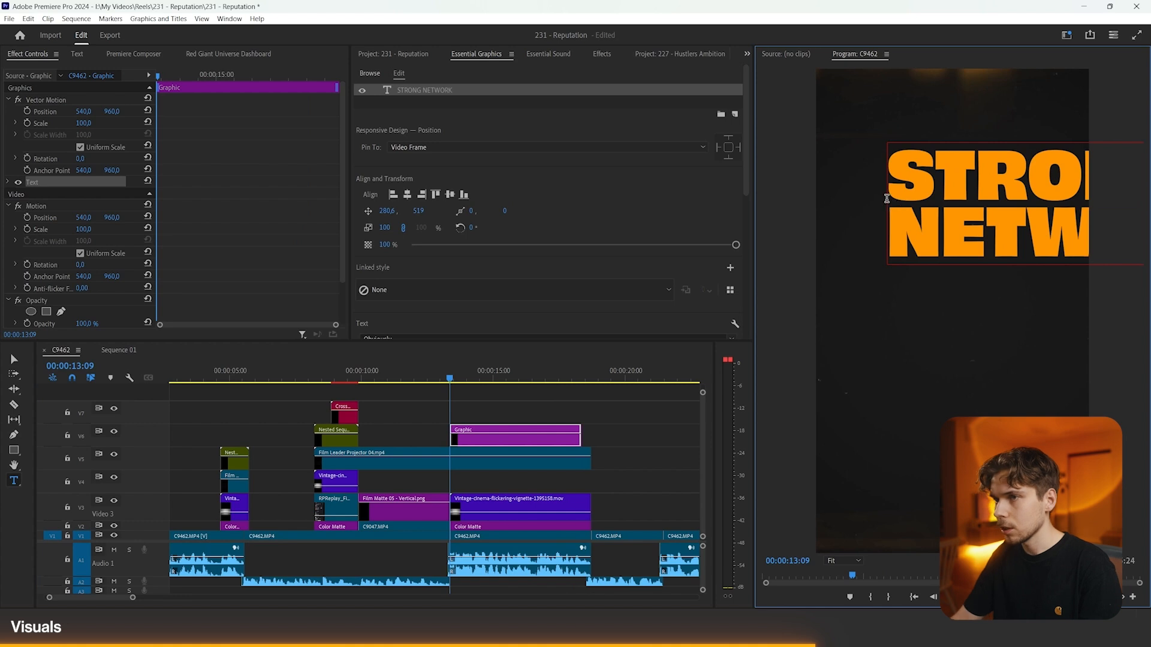
- Format the STRONG NETWORK title with font size 120, leading -29 and centered alignment, and center it horizontally in the frame
key(ctrl+a)
scroll(603, 208, down, 1)
drag(530, 288, 523, 288)
scroll(578, 328, down, 1)
drag(453, 289, 467, 289)
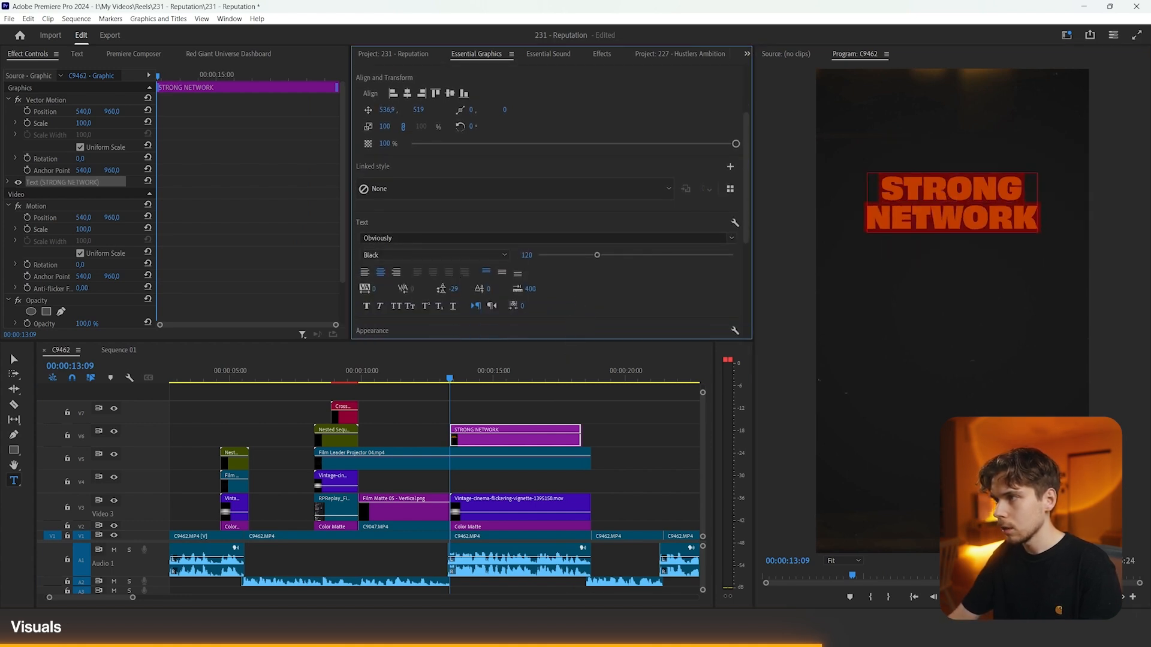
- Extend the STRONG NETWORK title to the segment's end, duplicate it onto V7, center the copy vertically and change its text to "+"
click(555, 430)
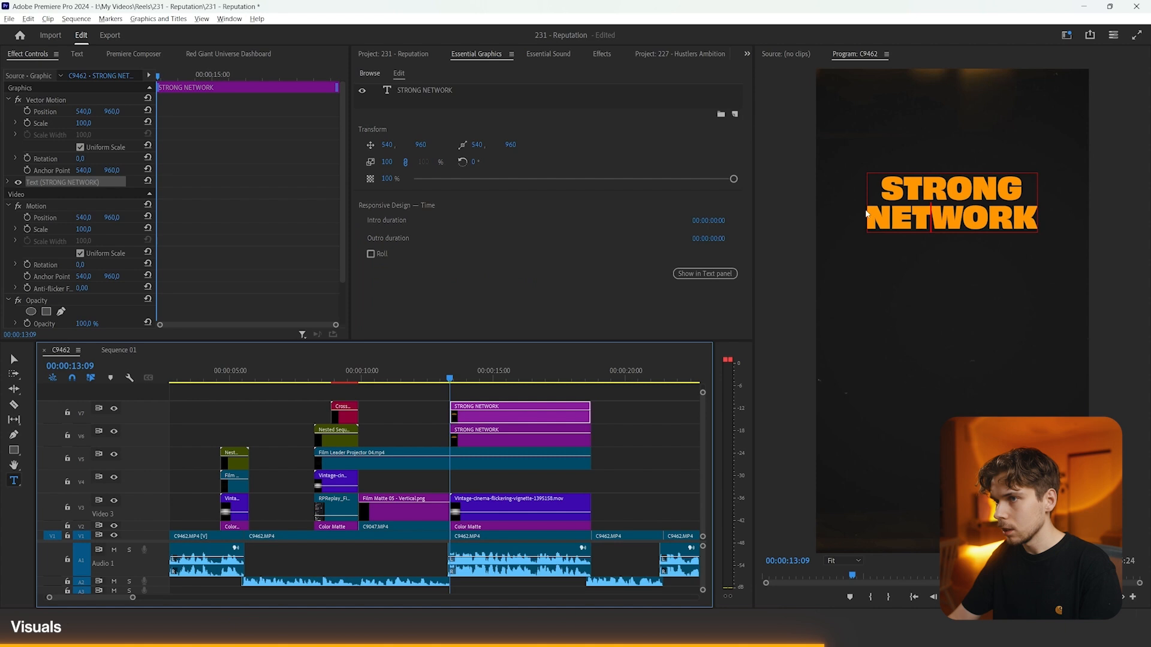
click(931, 217)
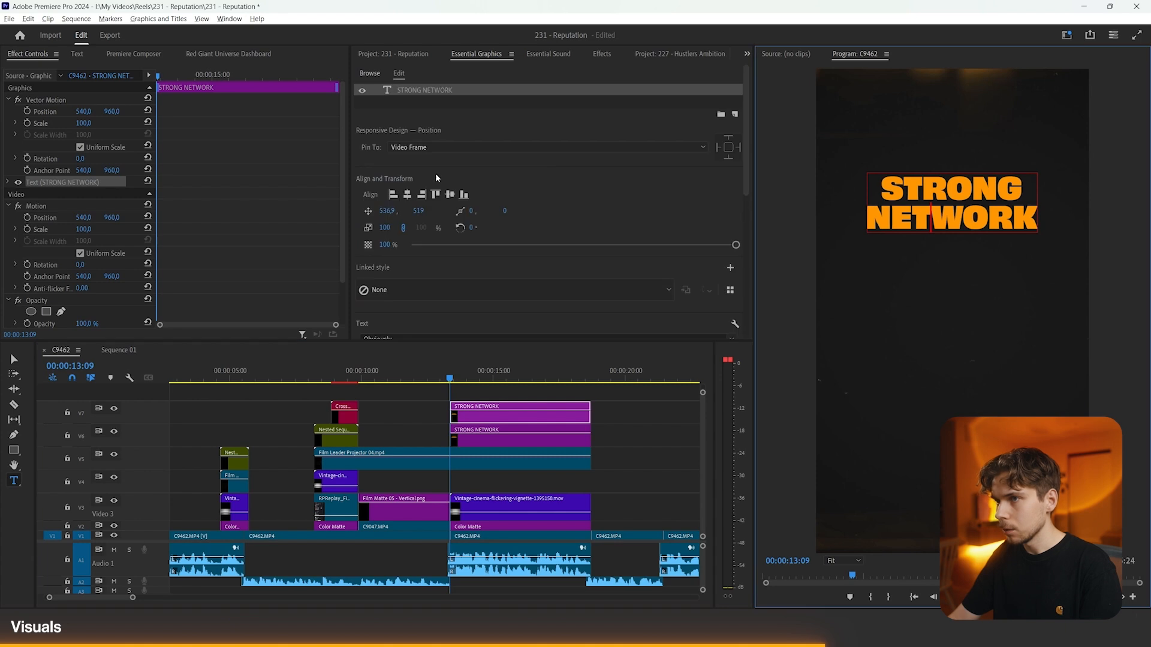
click(449, 195)
double_click(914, 314)
key(ctrl+a)
text(+)
click(677, 390)
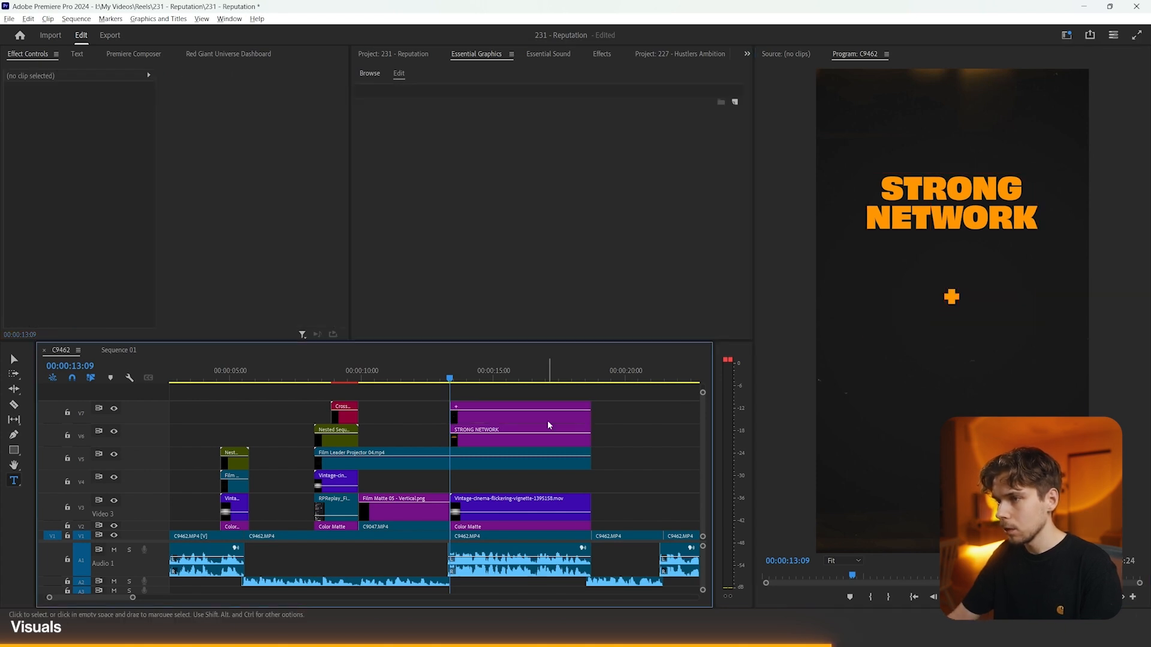
- Duplicate the STRONG NETWORK title onto V8, place the copy below the plus sign and change its text to GREAT REPUTATION
click(548, 420)
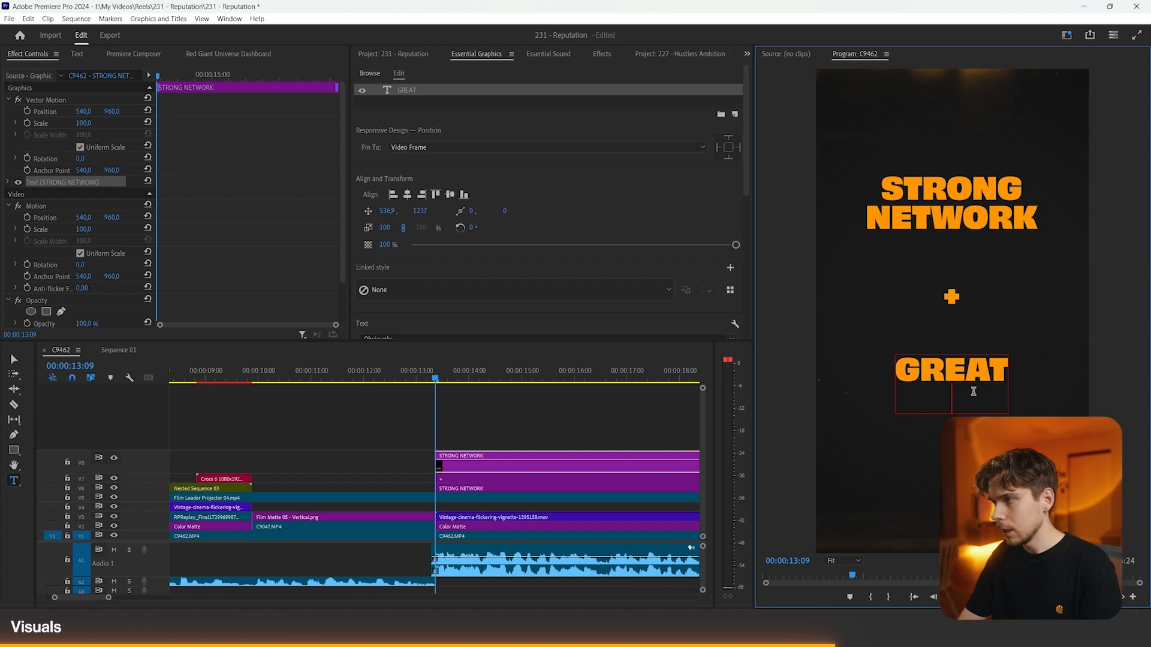
text(TUIO)
key(BackSpace)
key(BackSpace)
key(BackSpace)
text(ION)
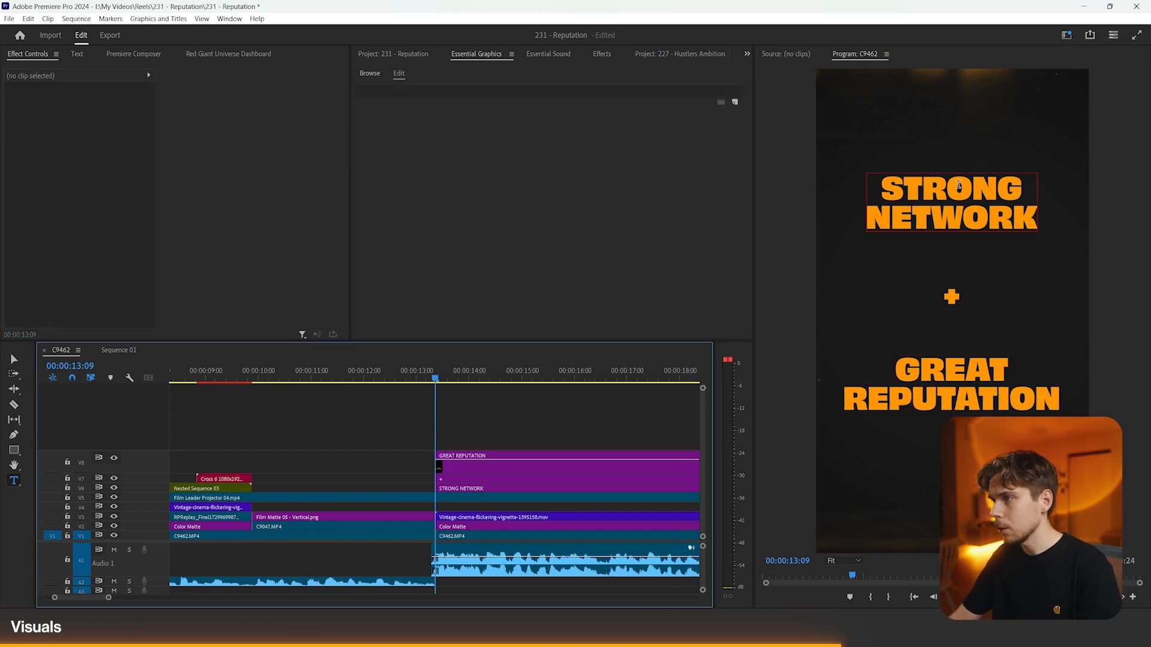
- Move the STRONG NETWORK title down and the GREAT REPUTATION title up so both sit close to the plus sign
click(958, 185)
key(ctrl+a)
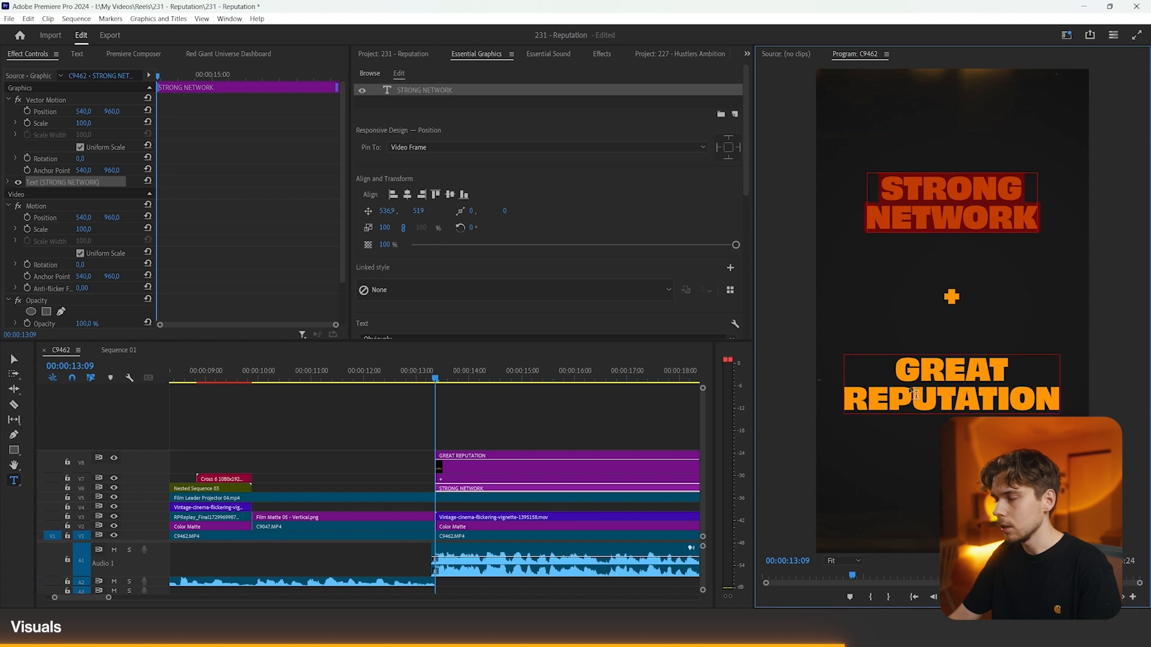
click(498, 436)
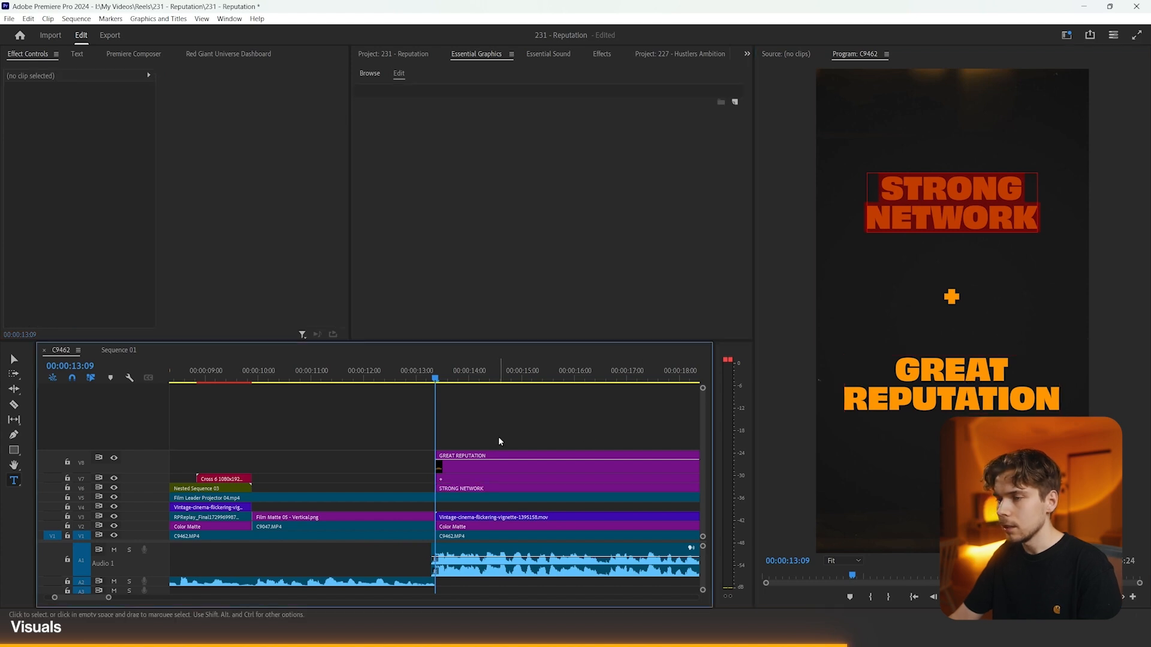
click(945, 220)
key(ctrl+a)
scroll(545, 206, down, 1)
scroll(543, 212, down, 2)
click(523, 263)
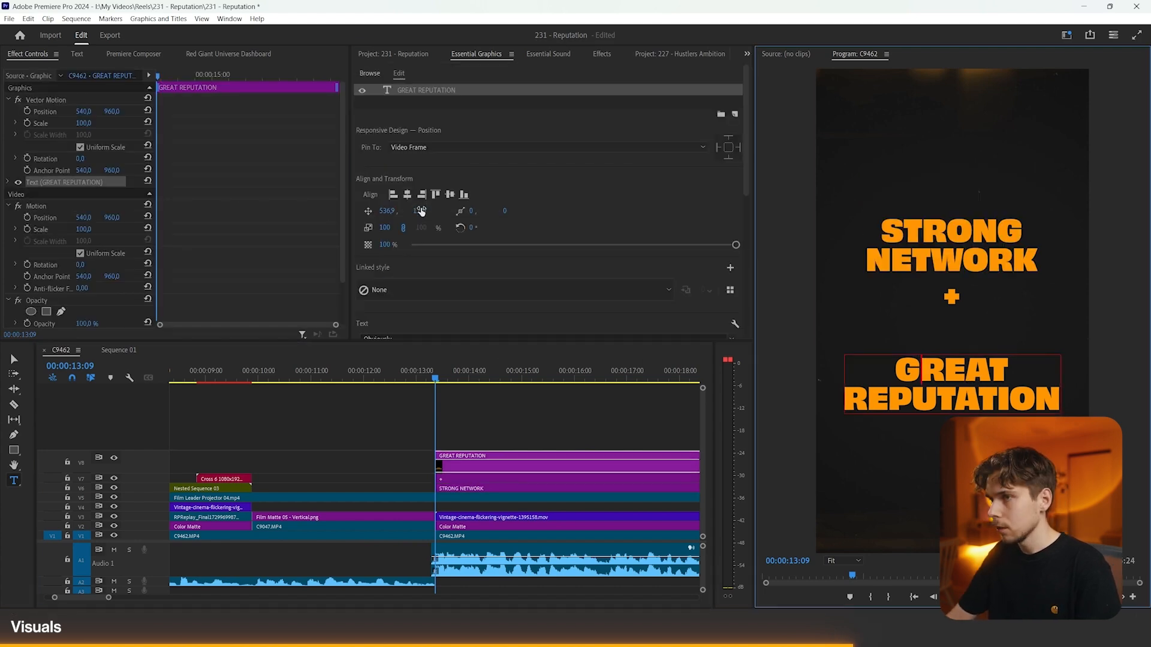
drag(421, 211, 331, 208)
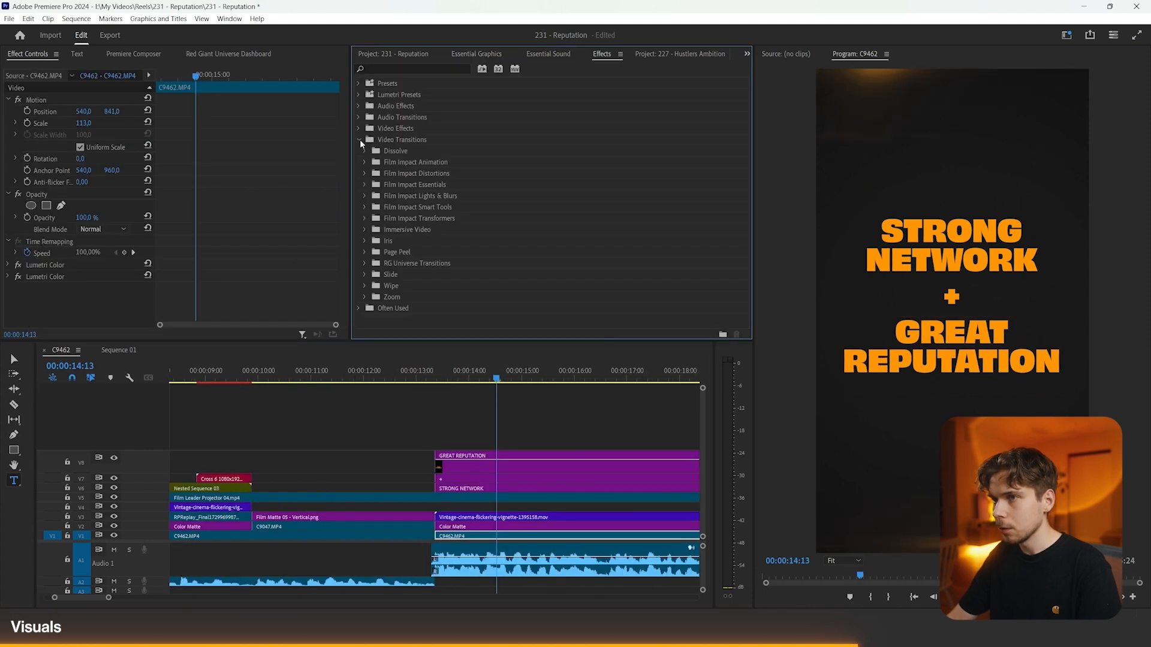
- Apply the FI: Text Animator transition from Film Impact Smart Tools to the start of the STRONG NETWORK title
click(364, 218)
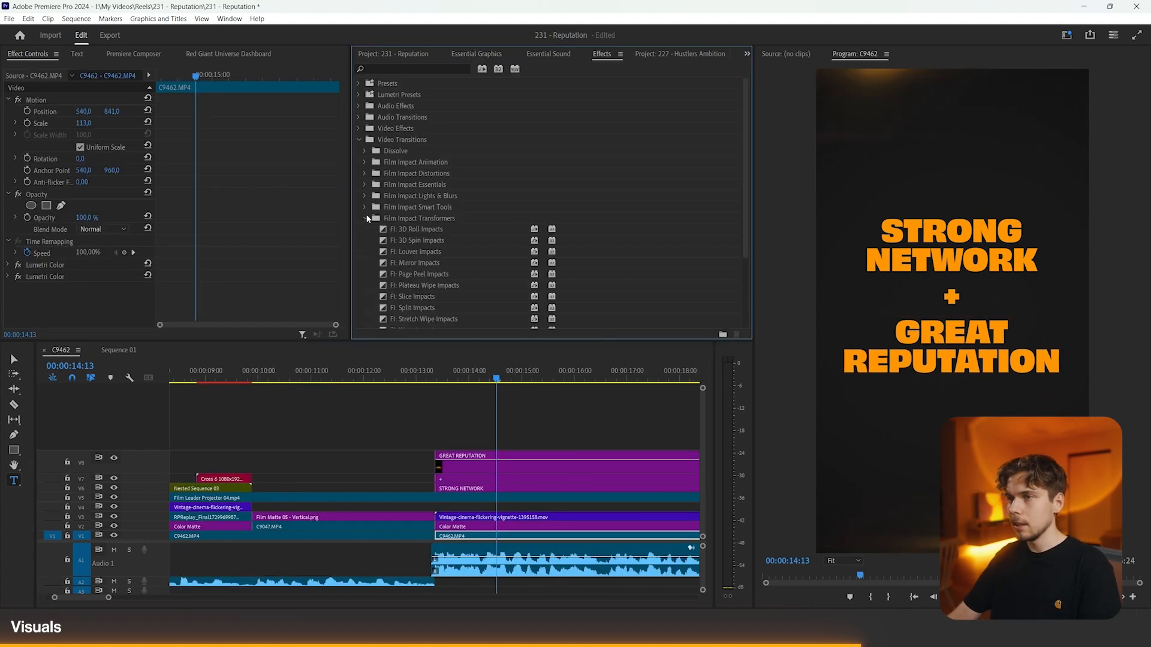
click(365, 207)
drag(404, 251, 446, 488)
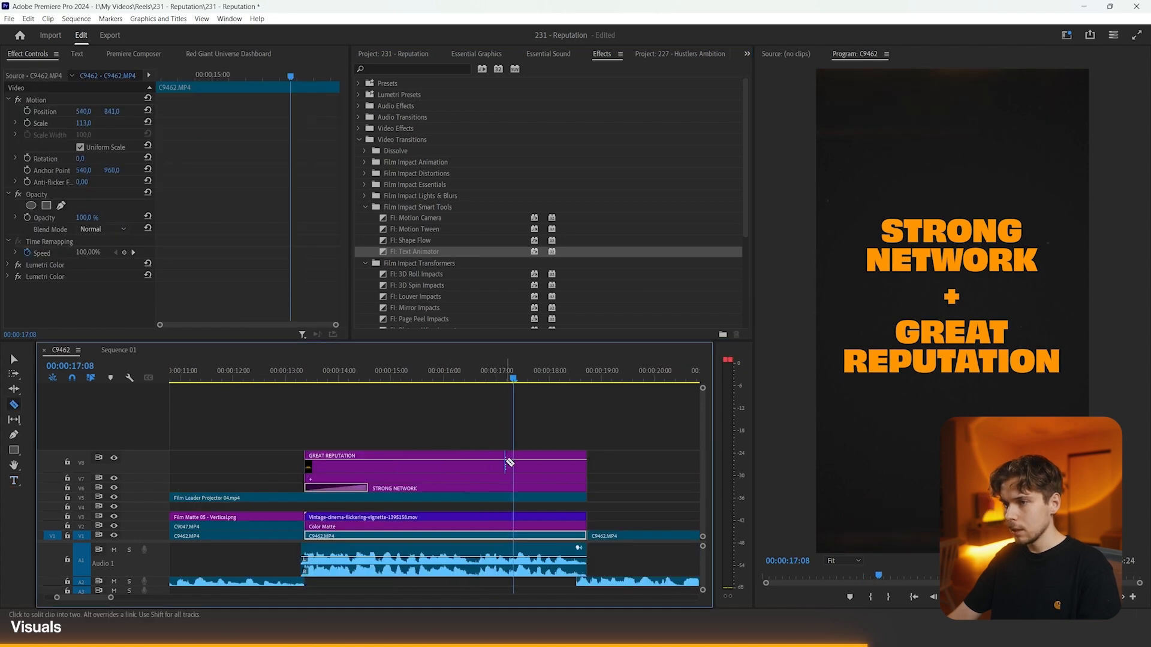
- Cut the GREAT REPUTATION title to start at about 17:04 and paste the FI: Text Animator transition onto its start
click(363, 490)
click(503, 466)
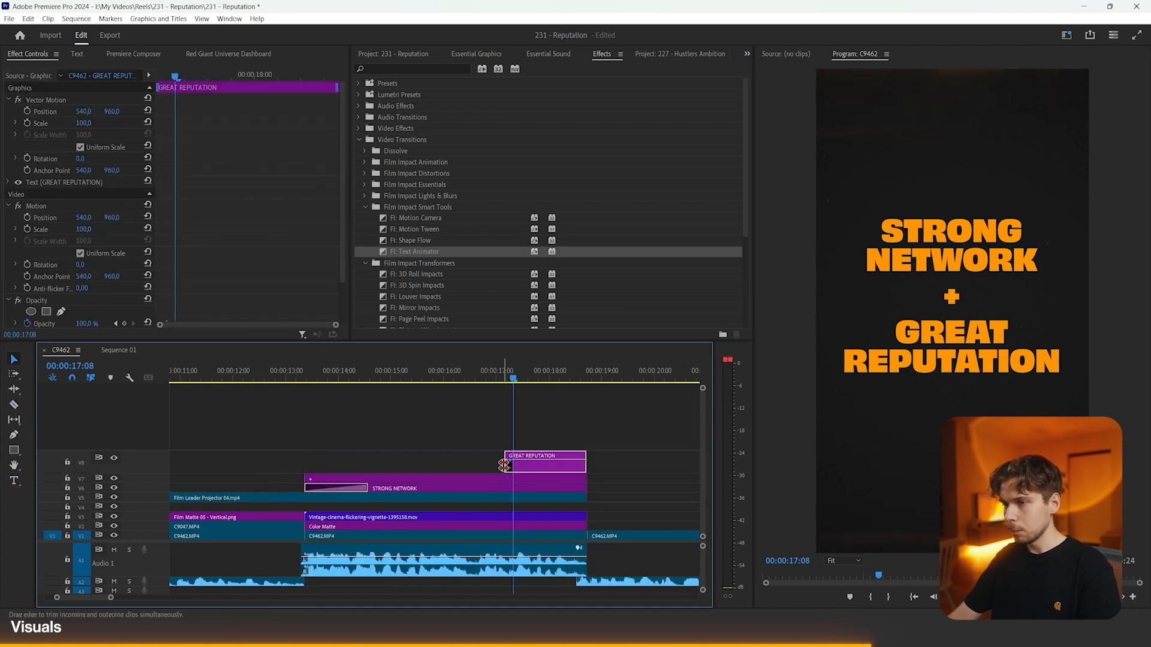
key(ctrl+v)
- Trim the plus sign title to start at about 15:06 and apply the FI: Pop Motion Impacts transition to its start
drag(310, 479, 403, 476)
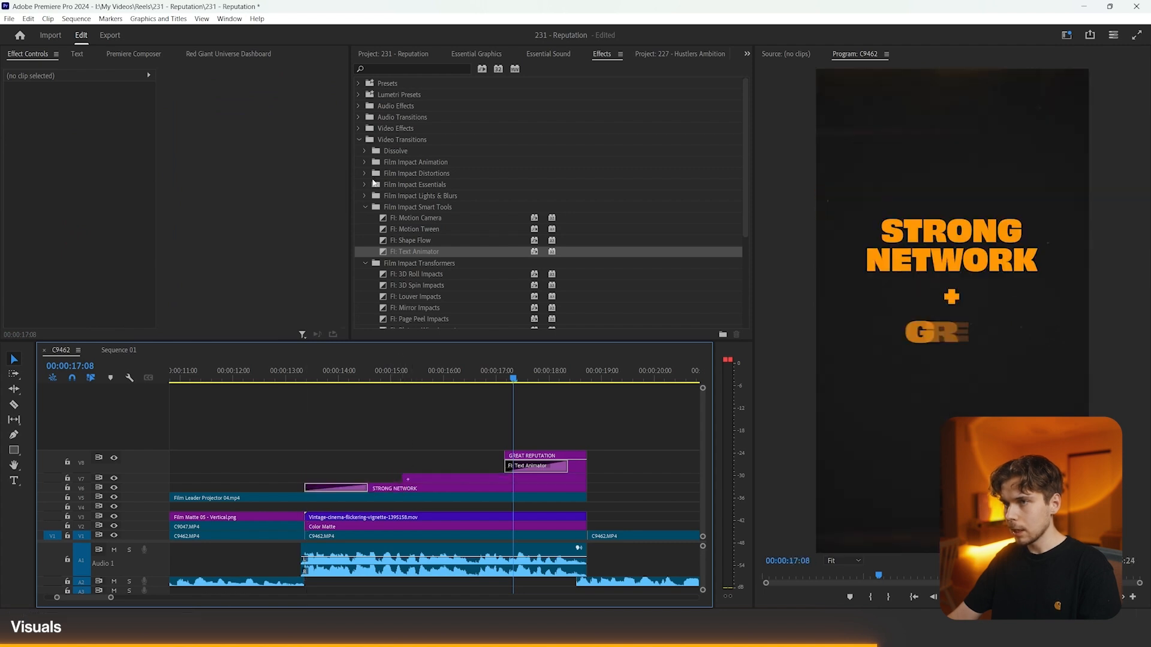
click(364, 162)
drag(414, 211, 427, 422)
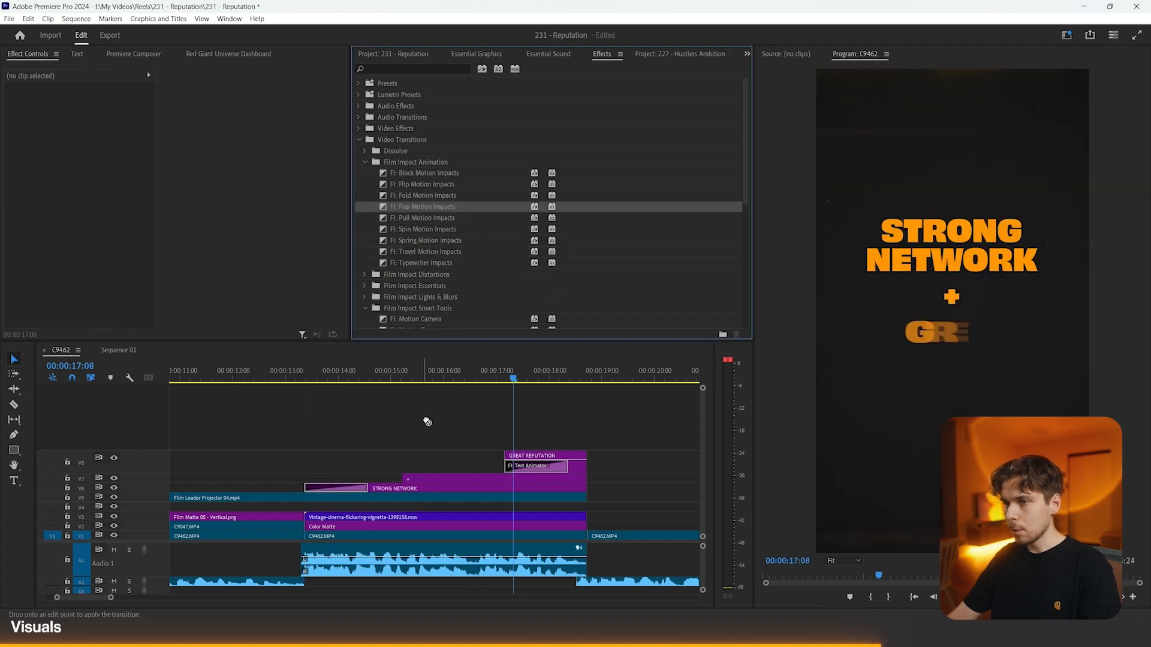
click(414, 483)
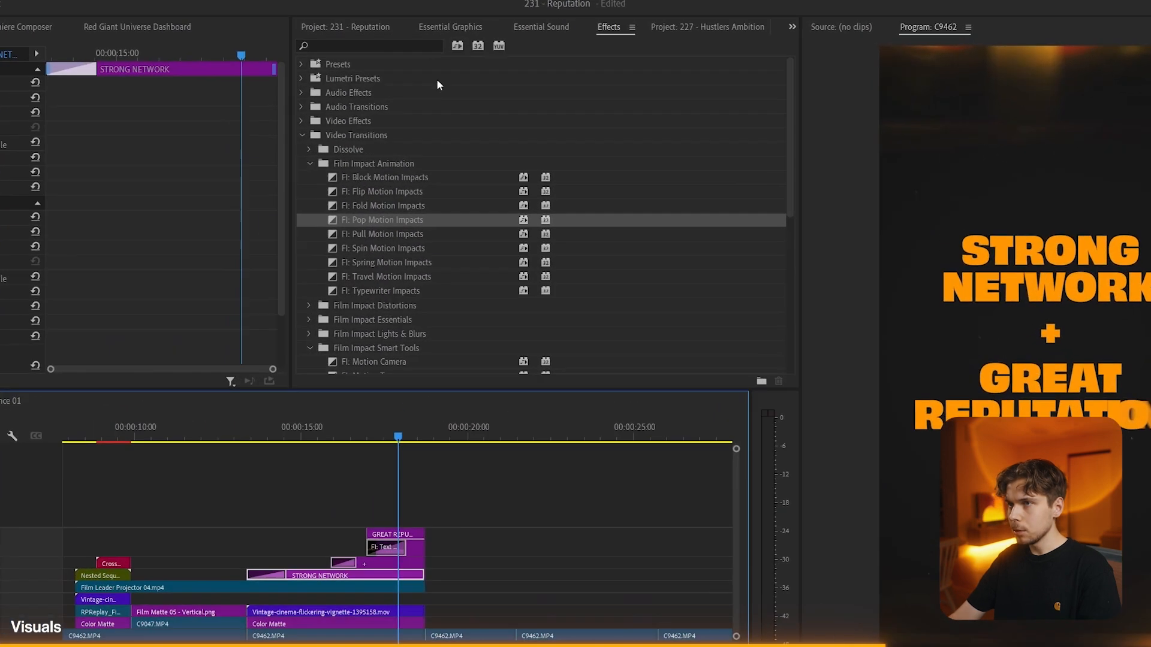
- Apply the Camera Shake V1 - Subtle preset from Mehto's Camera Shakes to the three title clips and play the result
double_click(325, 64)
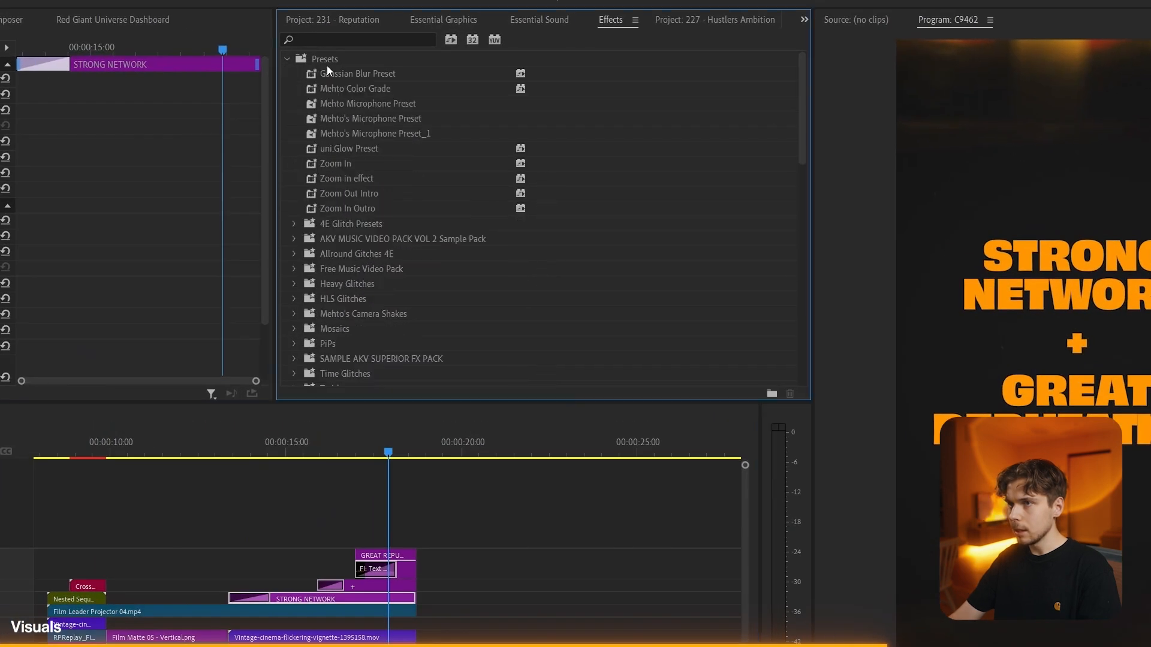
scroll(329, 283, down, 2)
click(295, 284)
scroll(360, 281, down, 5)
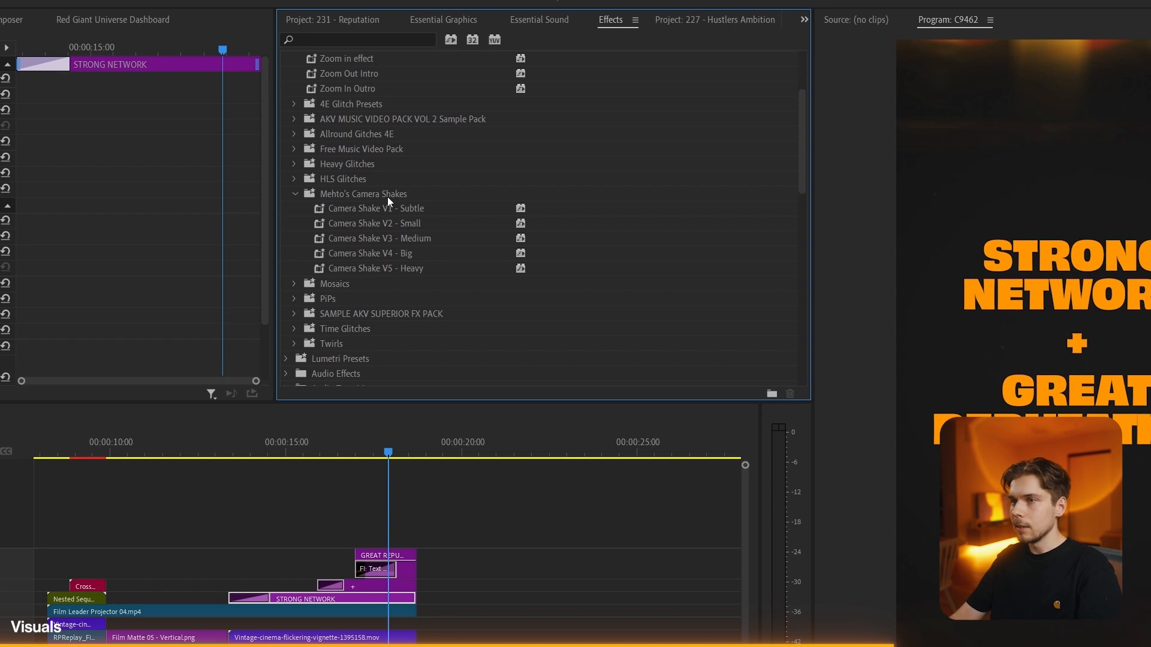
click(420, 227)
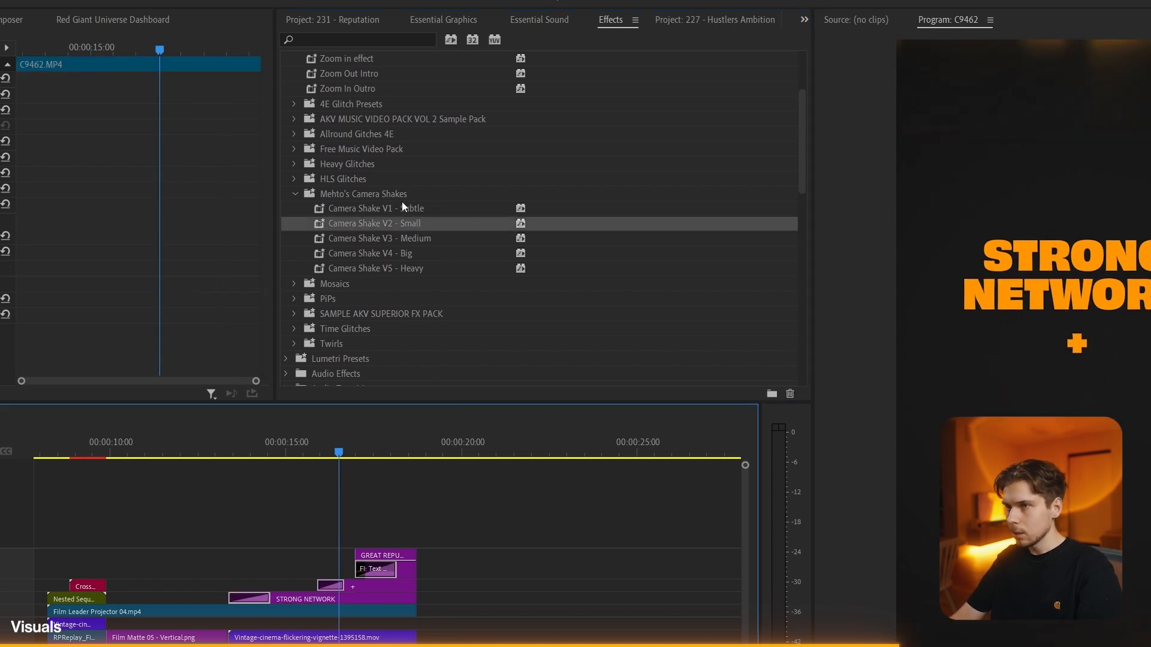
click(403, 204)
drag(469, 552, 345, 599)
drag(411, 210, 418, 455)
drag(367, 595, 366, 593)
click(225, 445)
click(448, 511)
key(space)
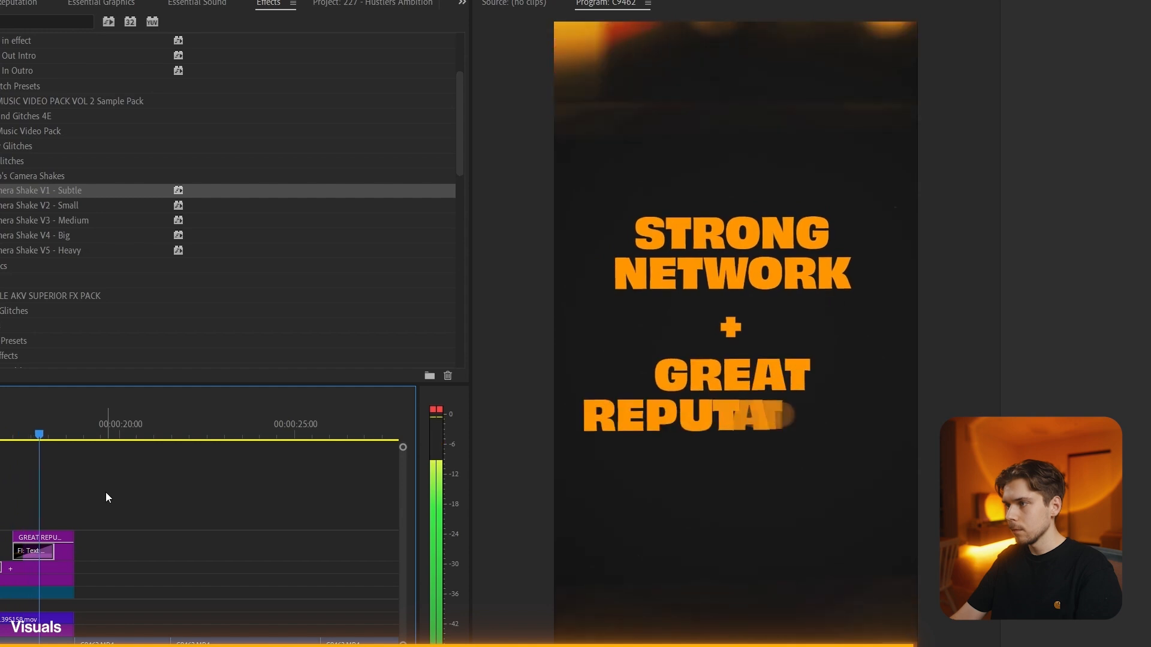
key(space)
- Nest the STRONG NETWORK, plus sign and GREAT REPUTATION titles into one sequence with the default name
key(minus)
drag(68, 525, 28, 542)
drag(1, 581, 0, 583)
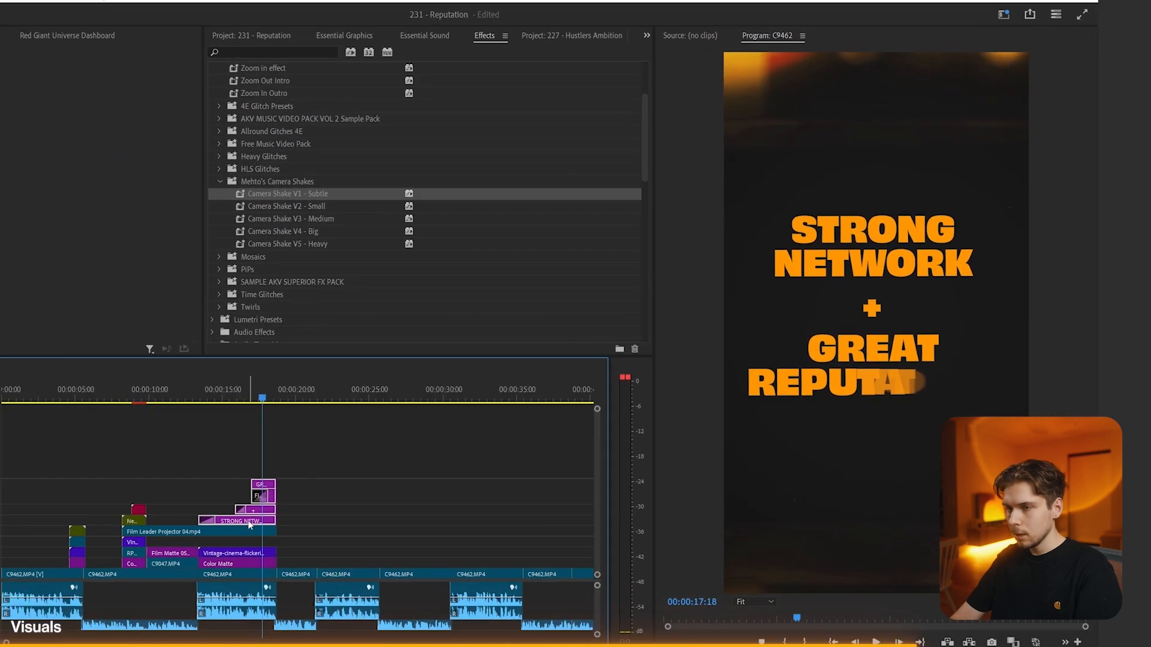
key(n)
key(Return)
- Copy the uni.Glow effect from Nested Sequence 03 onto the newly nested STRONG NETWORK title sequence
click(290, 490)
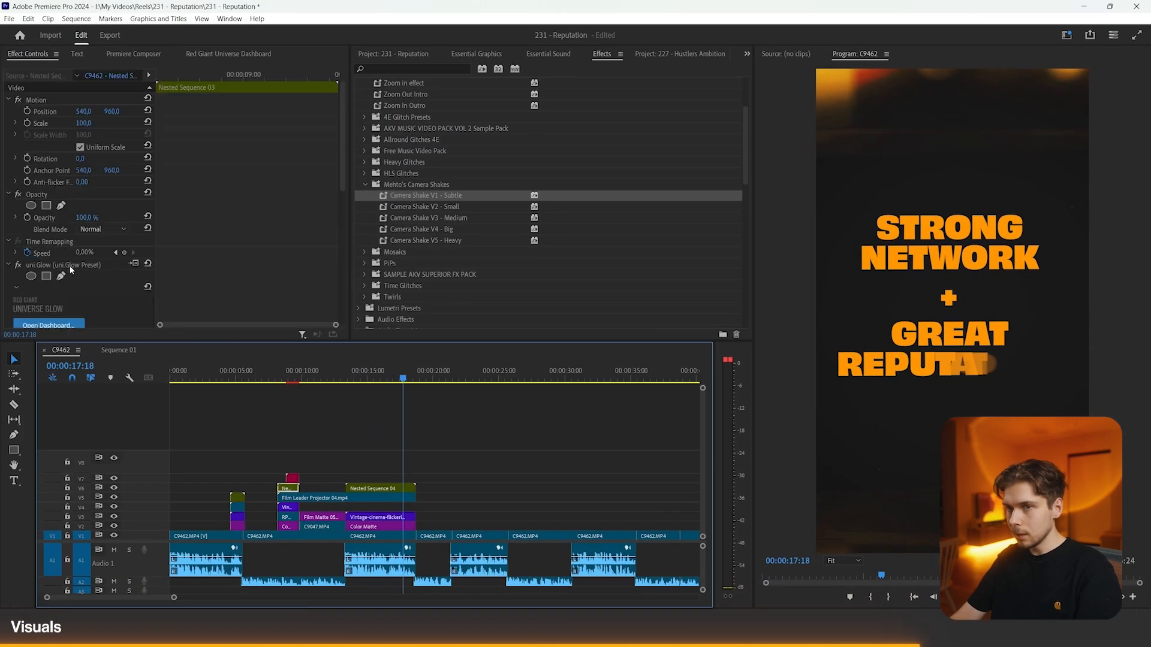
click(374, 489)
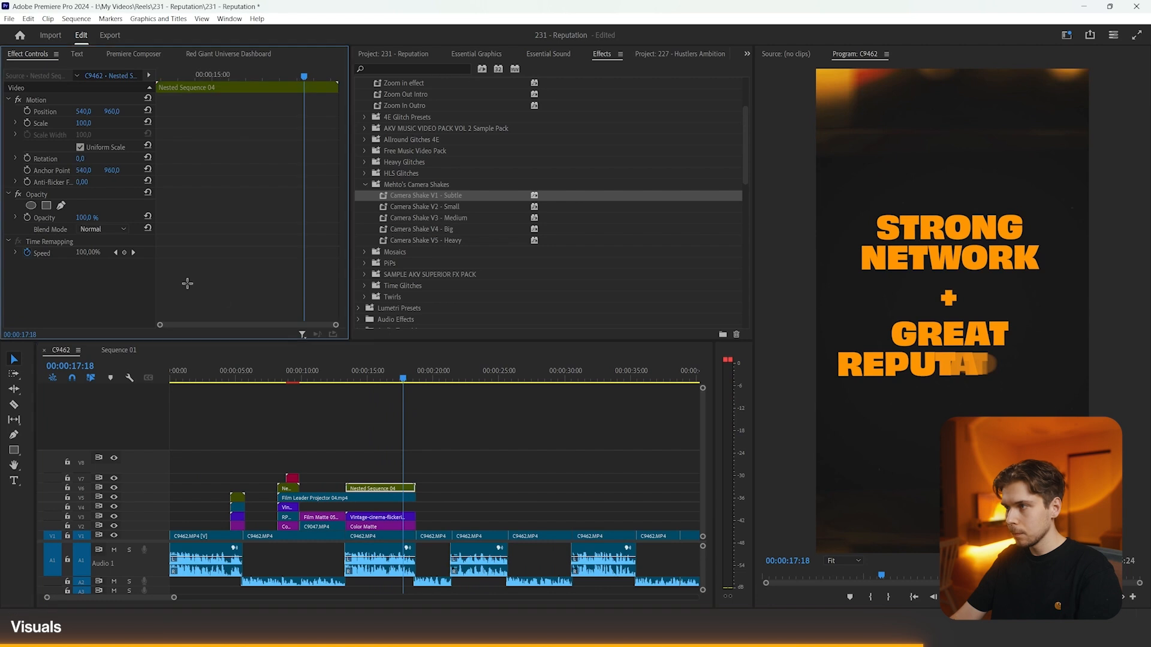
drag(187, 283, 187, 283)
- Apply the Camera Shake V1 - Subtle preset to the nested SPAMMY DM'S title and the nested YOU'RE NOT title
click(284, 375)
key(equal)
key(equal)
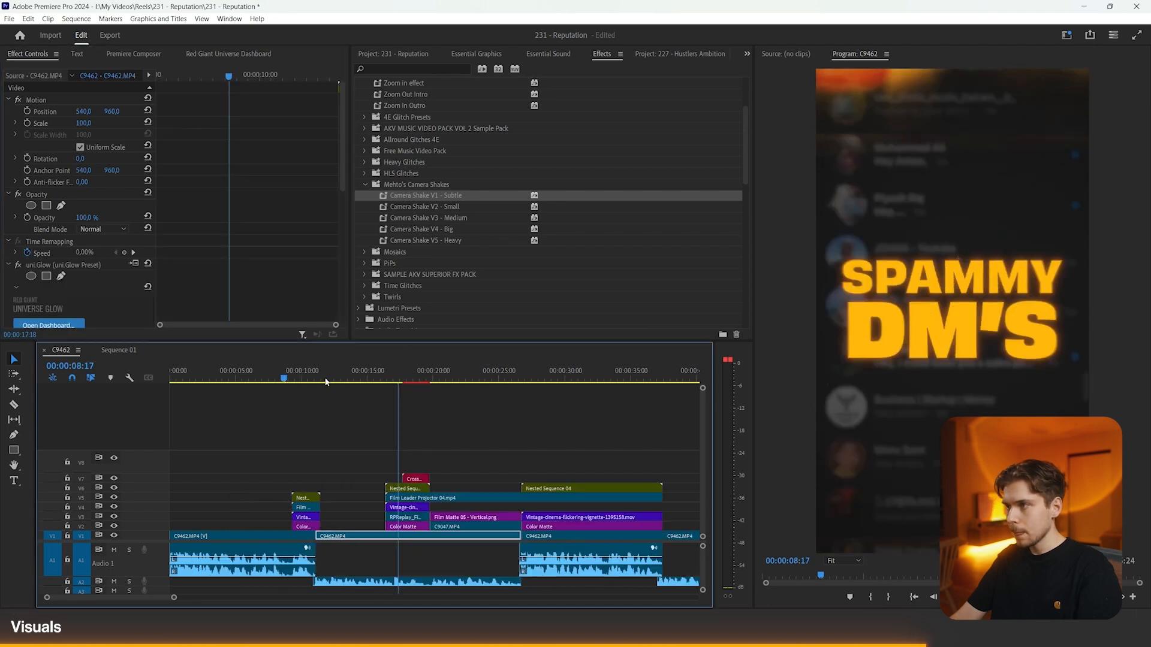
key(space)
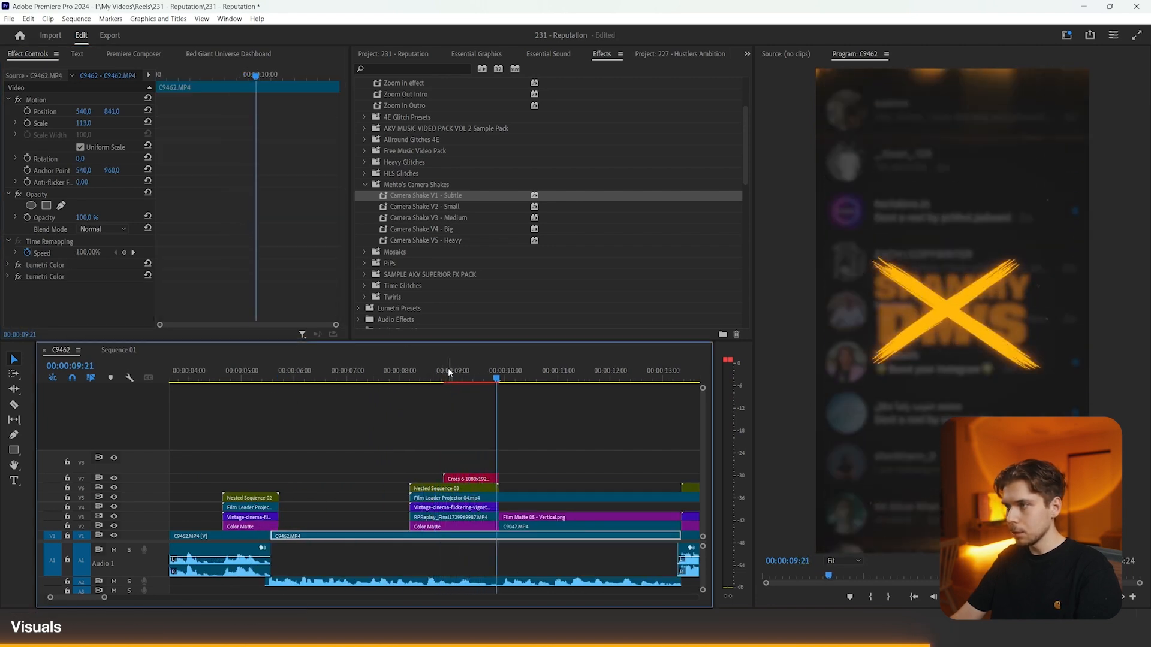
key(minus)
drag(444, 200, 405, 488)
drag(405, 378, 304, 380)
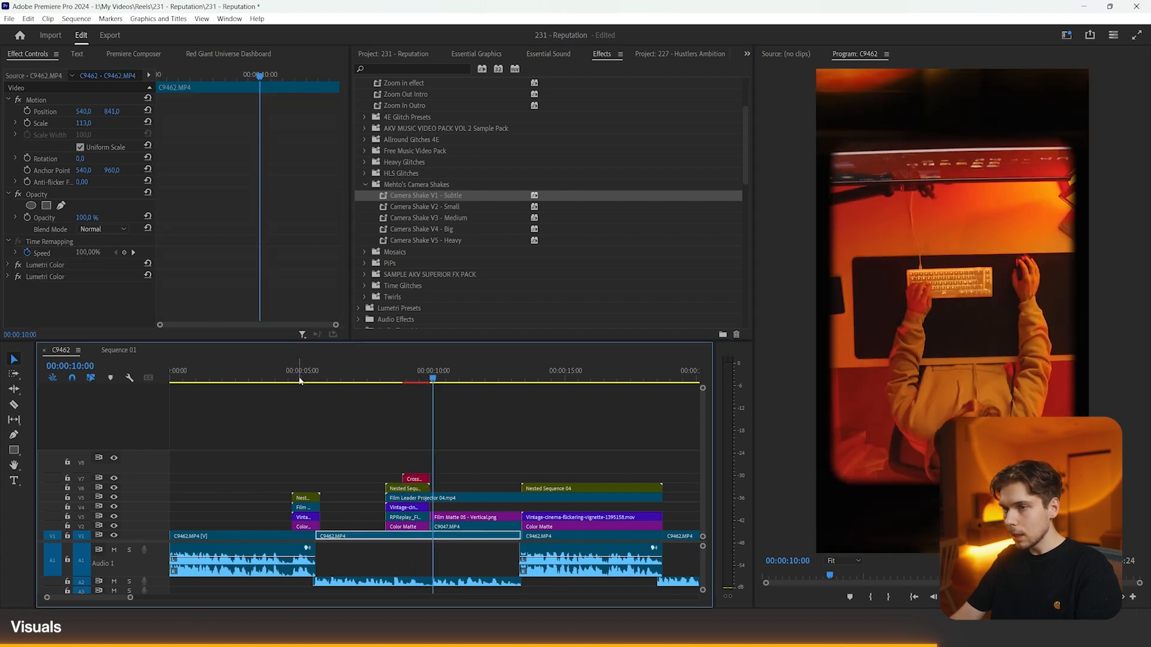
click(300, 380)
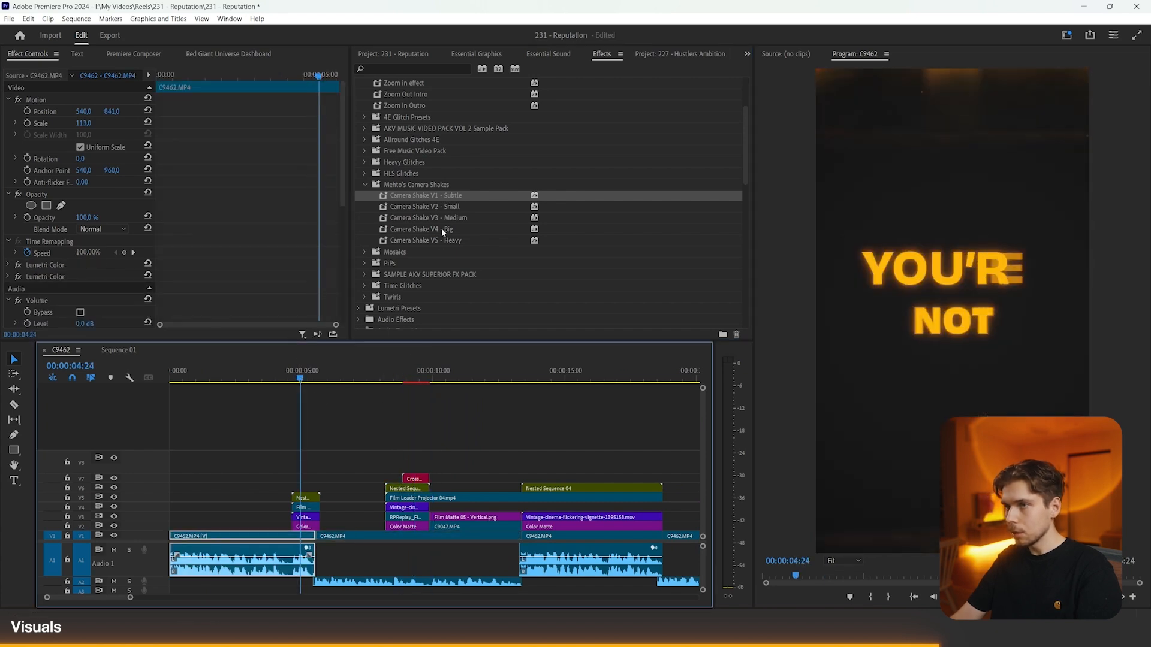
click(301, 497)
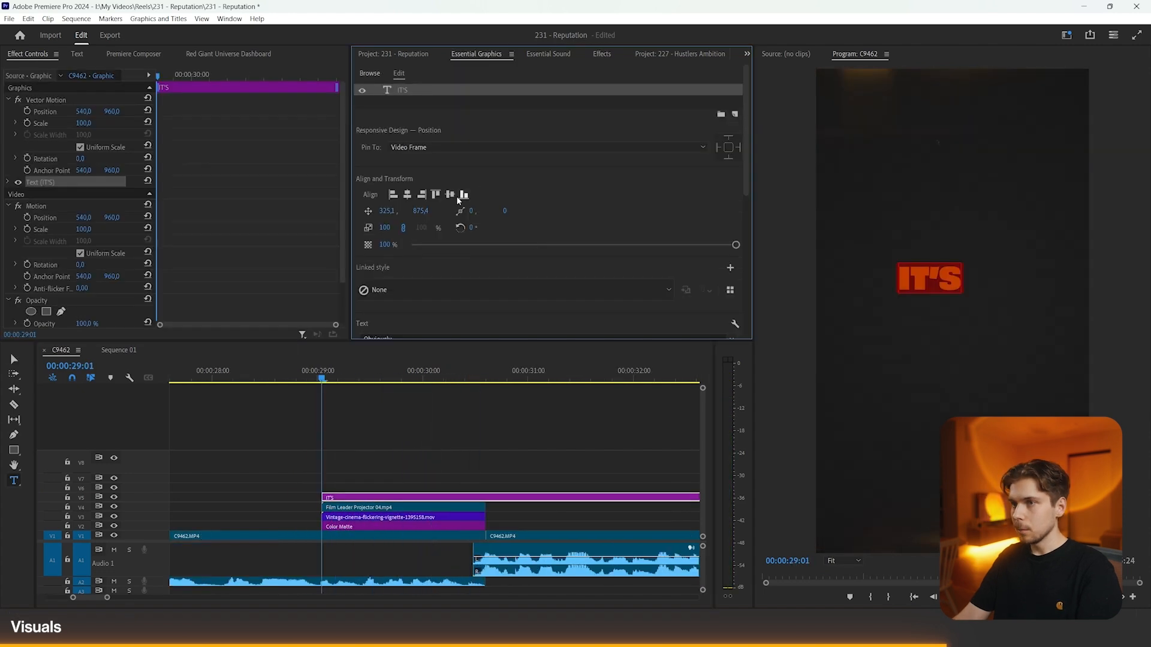
- Set the IT'S title to the Bold weight at size 180, centre it horizontally and adjust its vertical position around mid-frame
scroll(454, 252, down, 3)
click(452, 277)
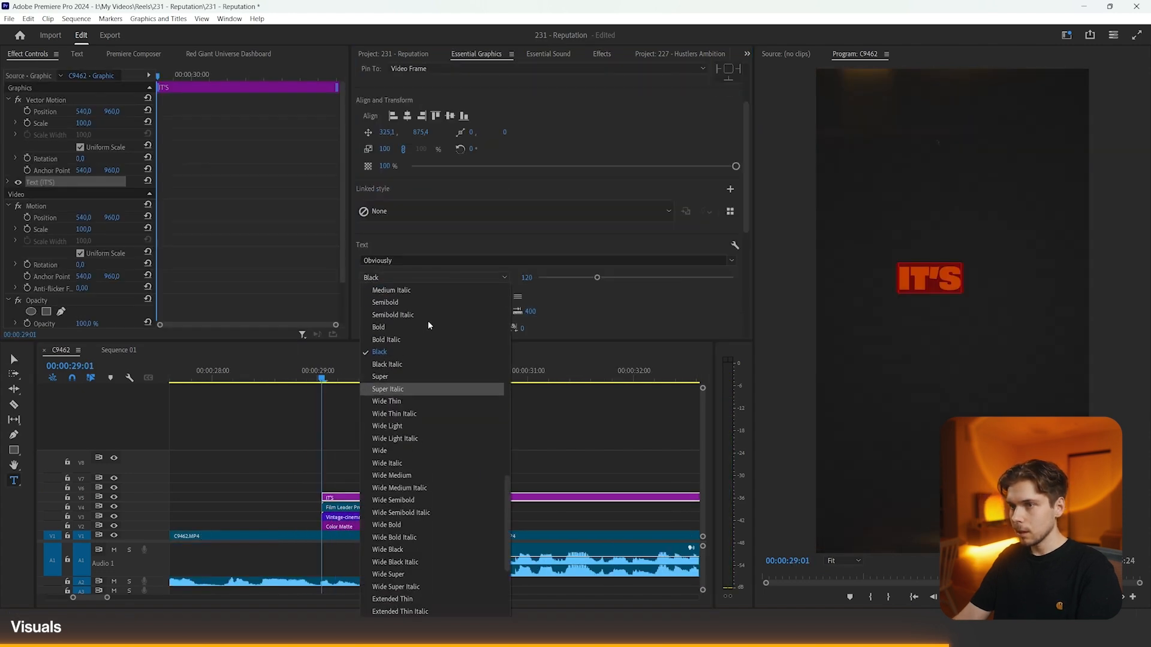
click(405, 341)
drag(625, 279, 626, 279)
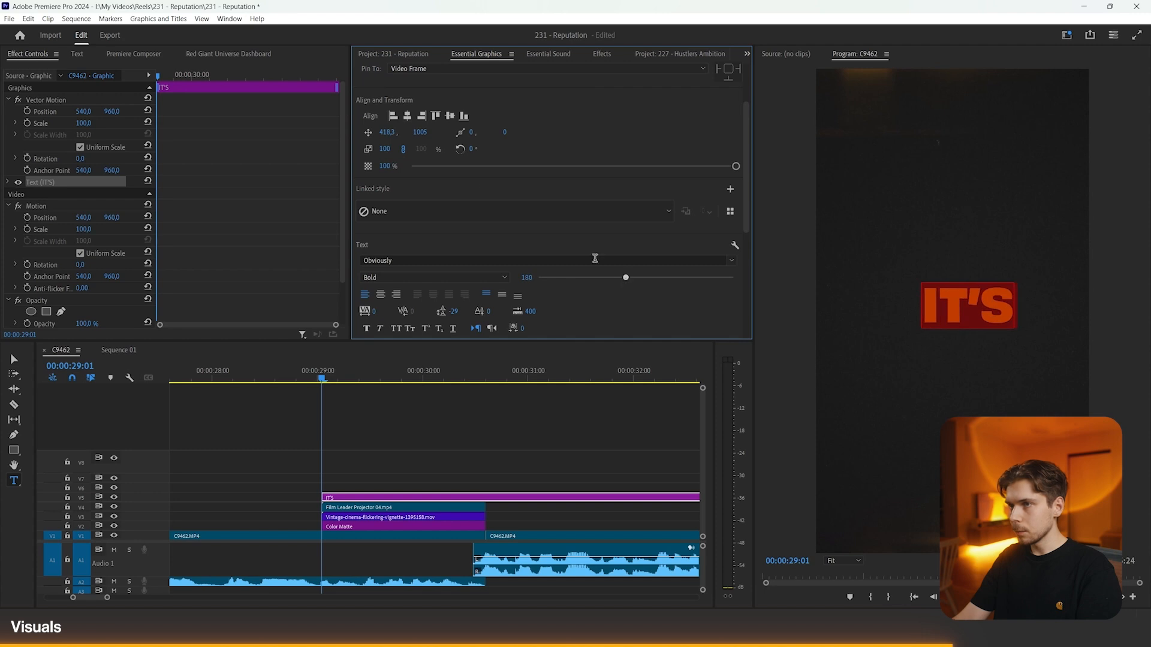
click(410, 118)
mouse_move(420, 130)
mouse_down()
mouse_move(383, 128)
mouse_move(421, 130)
mouse_up()
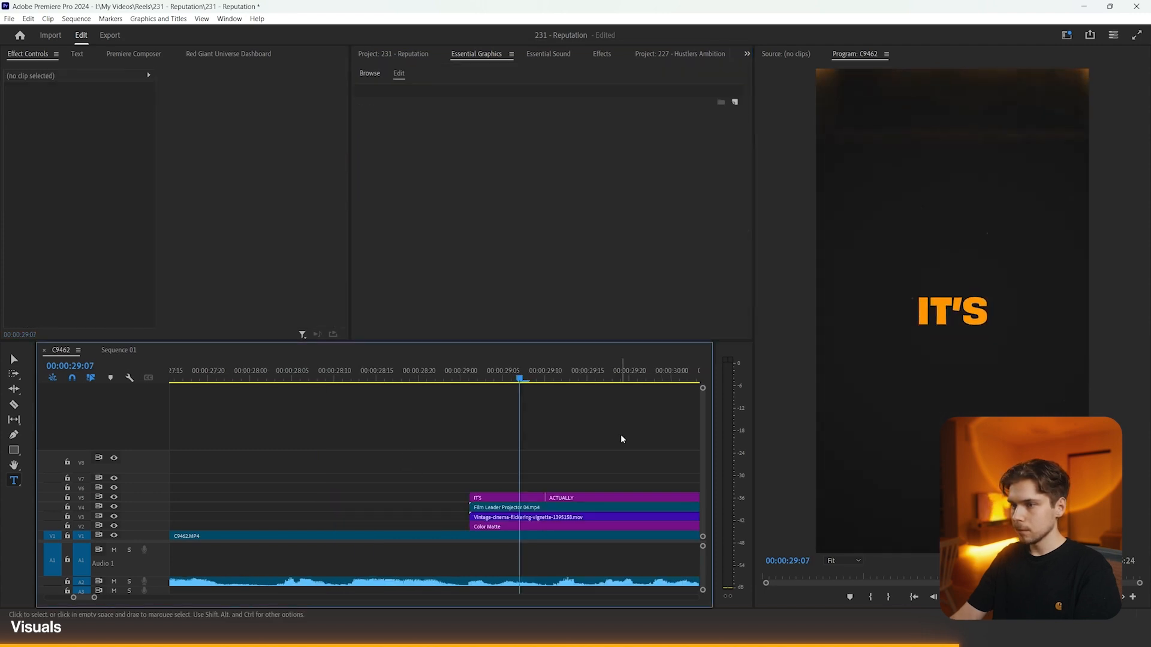
- Play the titles and split the ACTUALLY title where the next spoken word begins, at about 00:00:29:22
scroll(620, 434, down, 2)
key(space)
key(Right)
key(Right)
key(c)
key(Left)
click(501, 497)
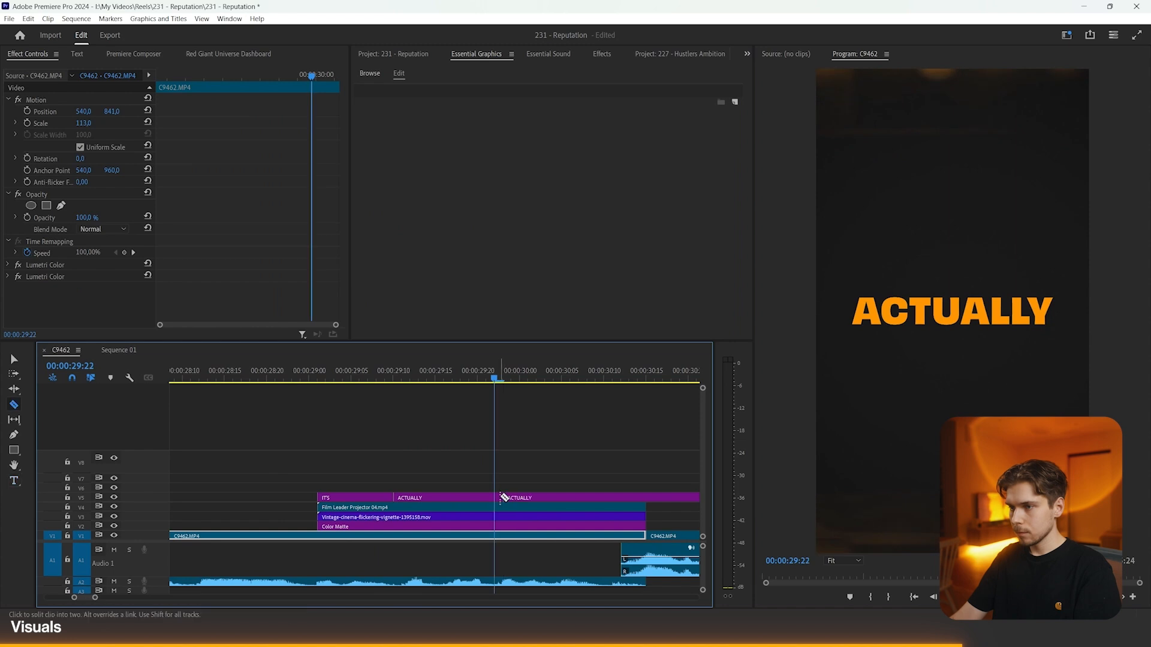
- Split the remaining ACTUALLY title at the following word and at the background clips' end, and delete the excess beyond them
key(Right)
key(Right)
key(Right)
key(Right)
key(Right)
key(Right)
click(553, 497)
click(647, 497)
key(v)
click(671, 499)
key(Delete)
- Change the text of the second ACTUALLY title segment to PRETTY
key(Left)
key(Left)
key(t)
double_click(977, 325)
text(PRE)
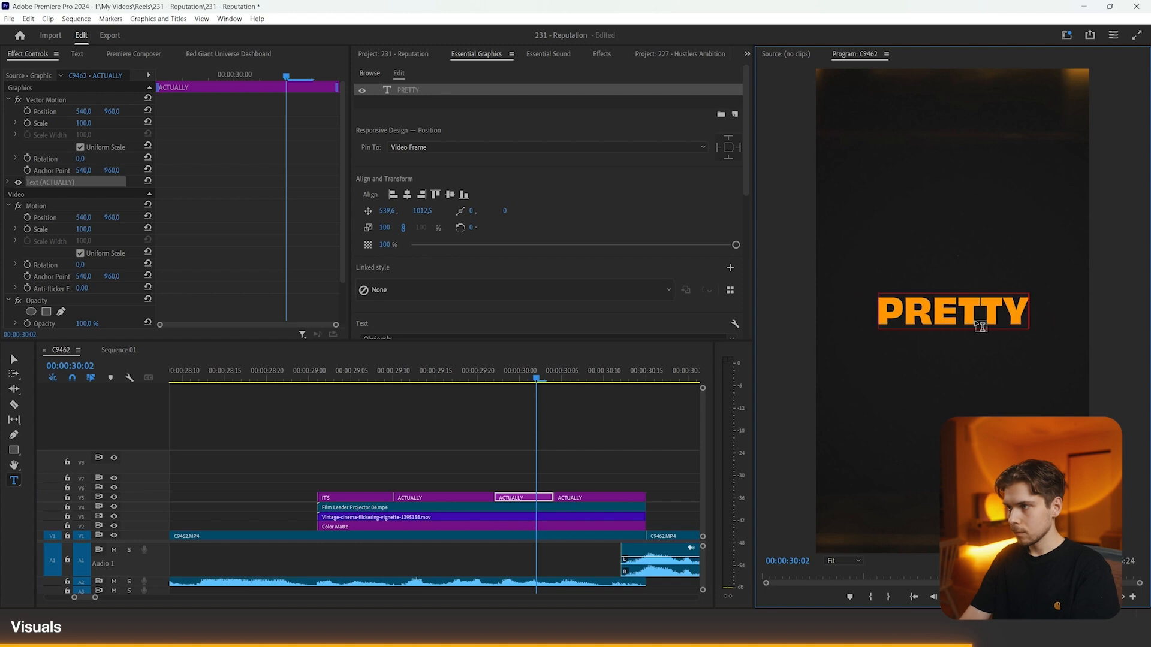
- Change the last ACTUALLY title segment to SIMPLE and play the word sequence from before IT'S
click(587, 375)
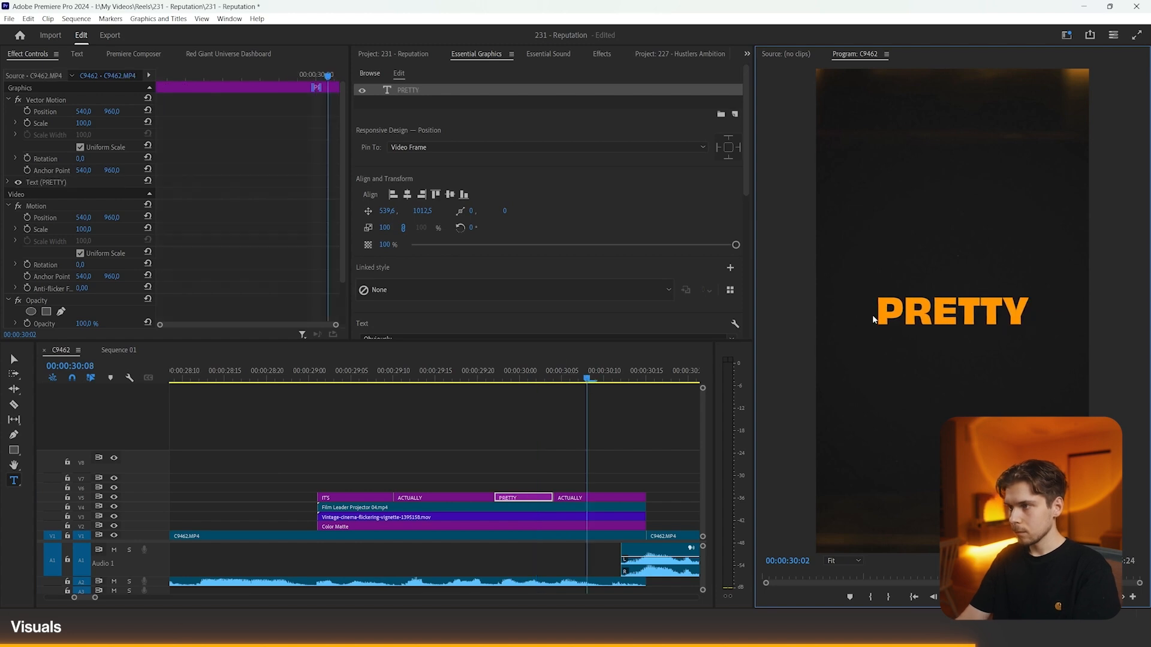
double_click(942, 309)
text(SIMPLE)
click(301, 378)
key(space)
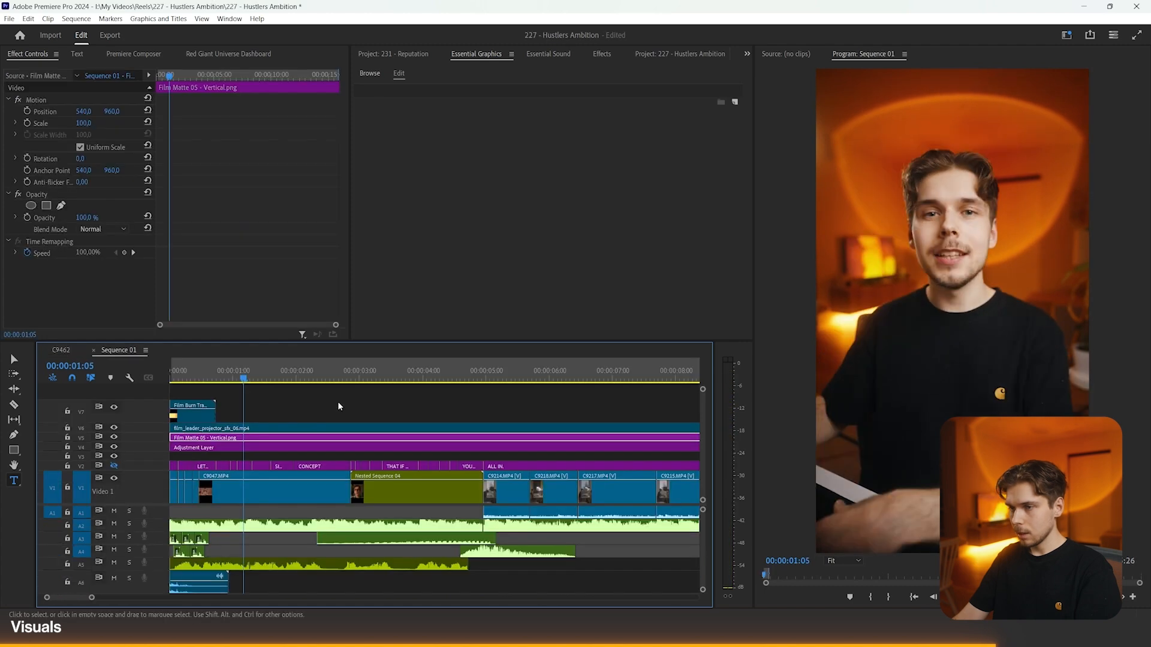
- Look through Sequence 01 of the 227 - Hustlers Ambition project for reusable B-roll and pick out the C9218.MP4 clip
key(minus)
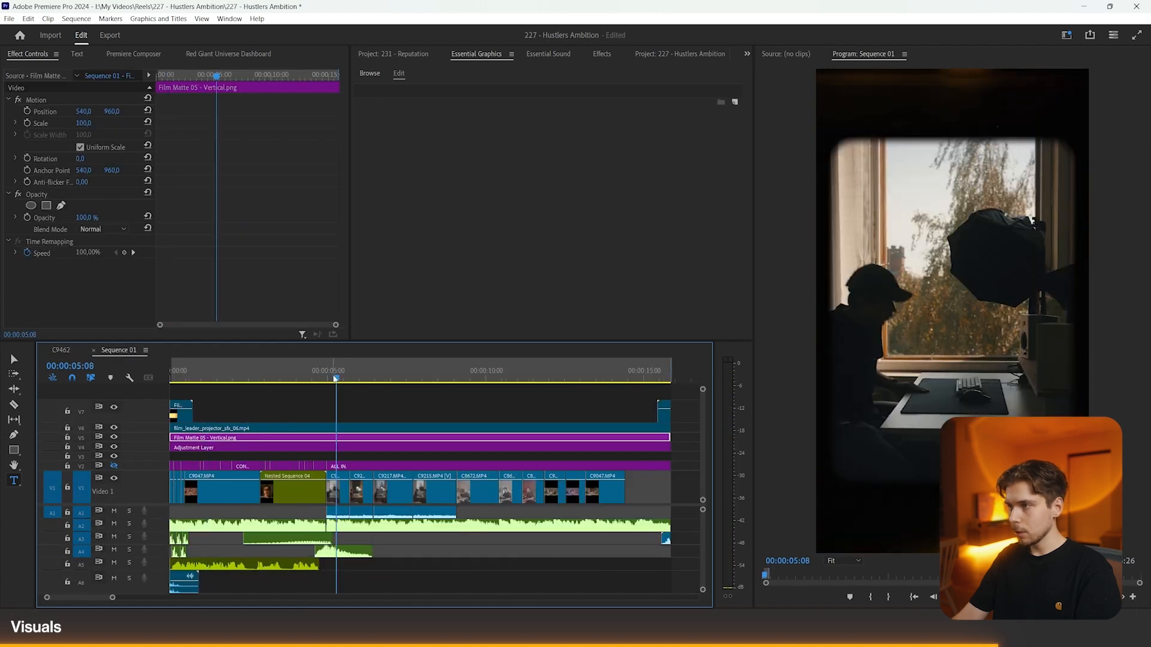
key(equal)
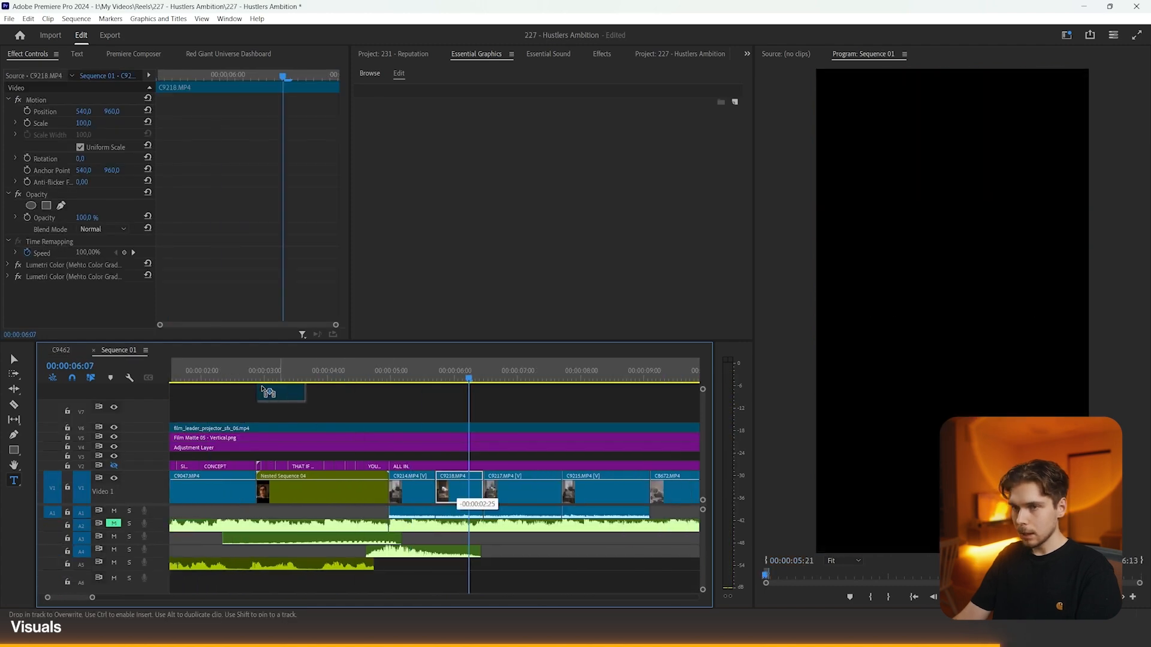
drag(282, 391, 313, 491)
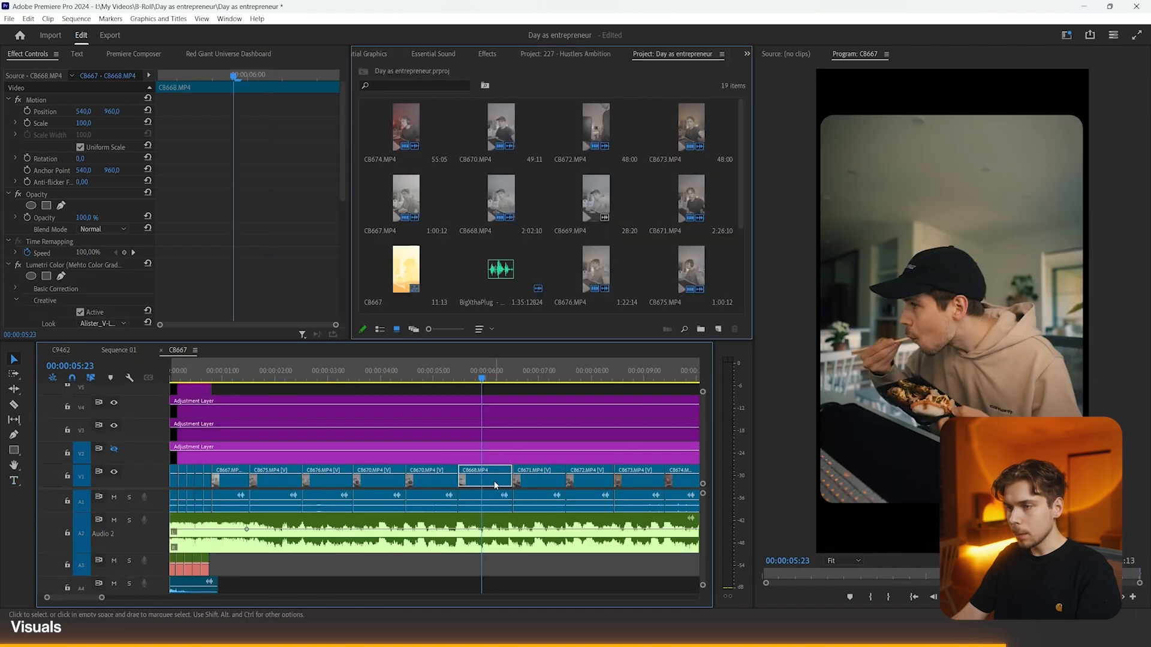
- Copy clip C8668 from sequence C8667 and clip C8672 from Sequence 01 into sequence C9462, placing C8672 directly after C9218
drag(486, 477, 561, 529)
key(space)
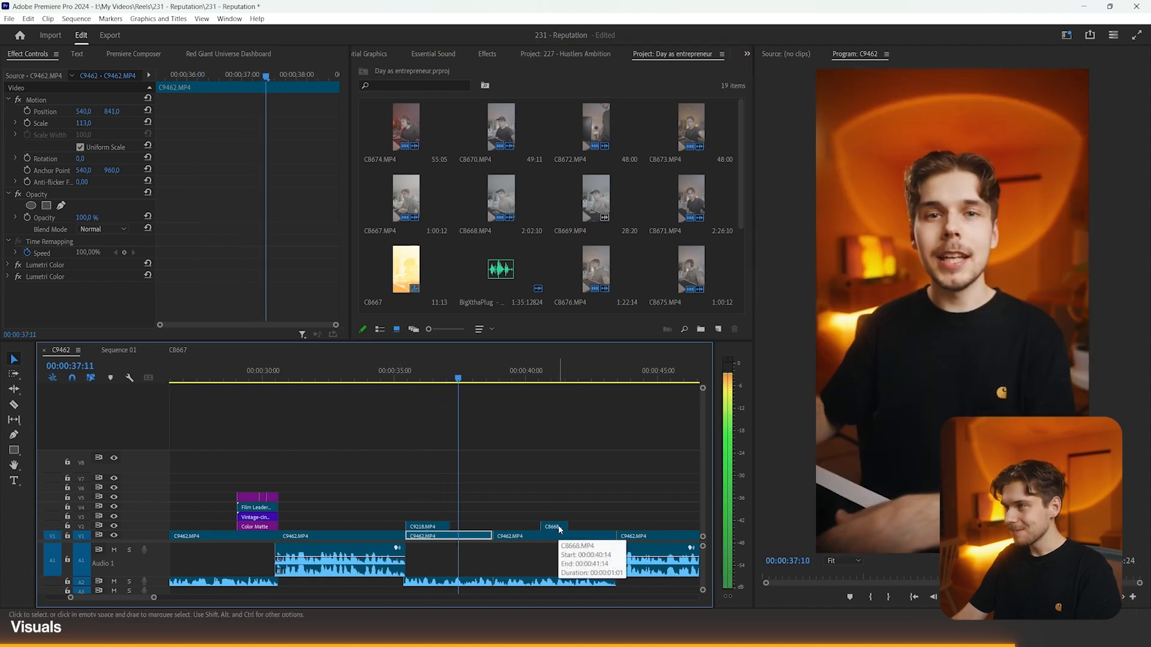
click(119, 350)
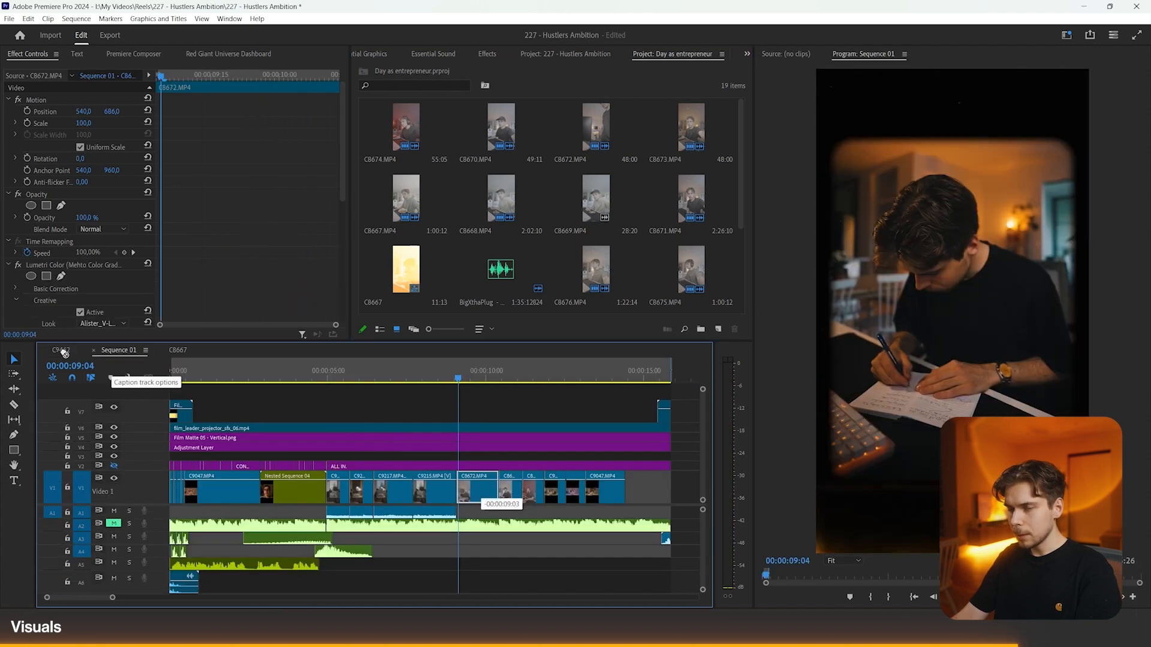
drag(60, 348, 378, 478)
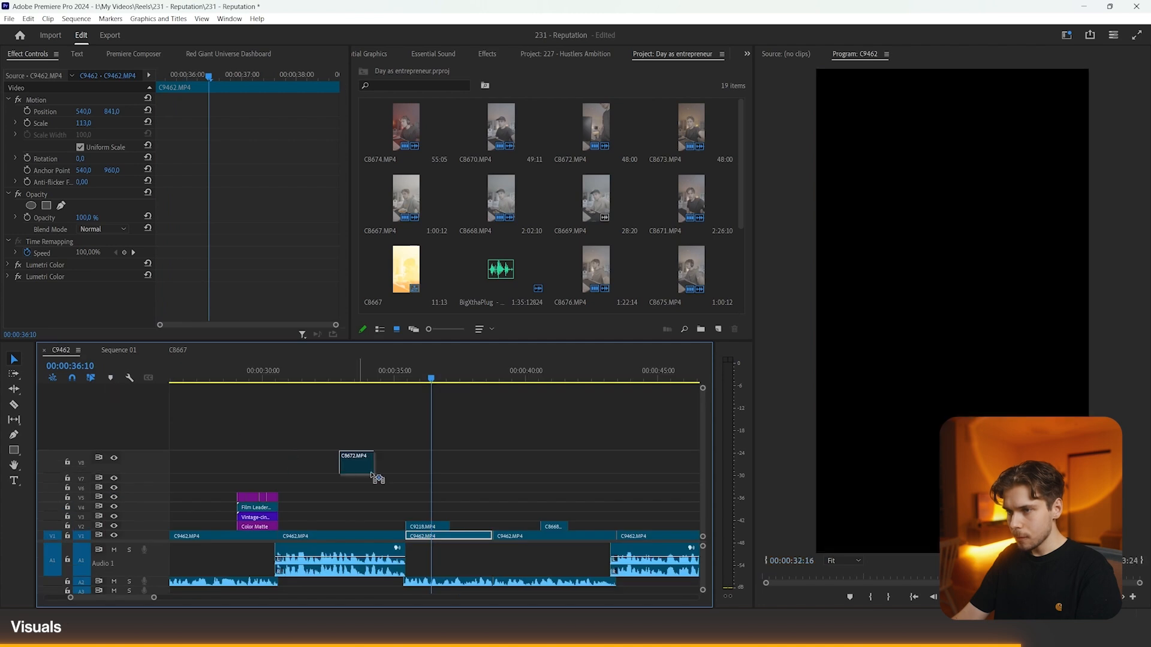
drag(478, 532, 469, 532)
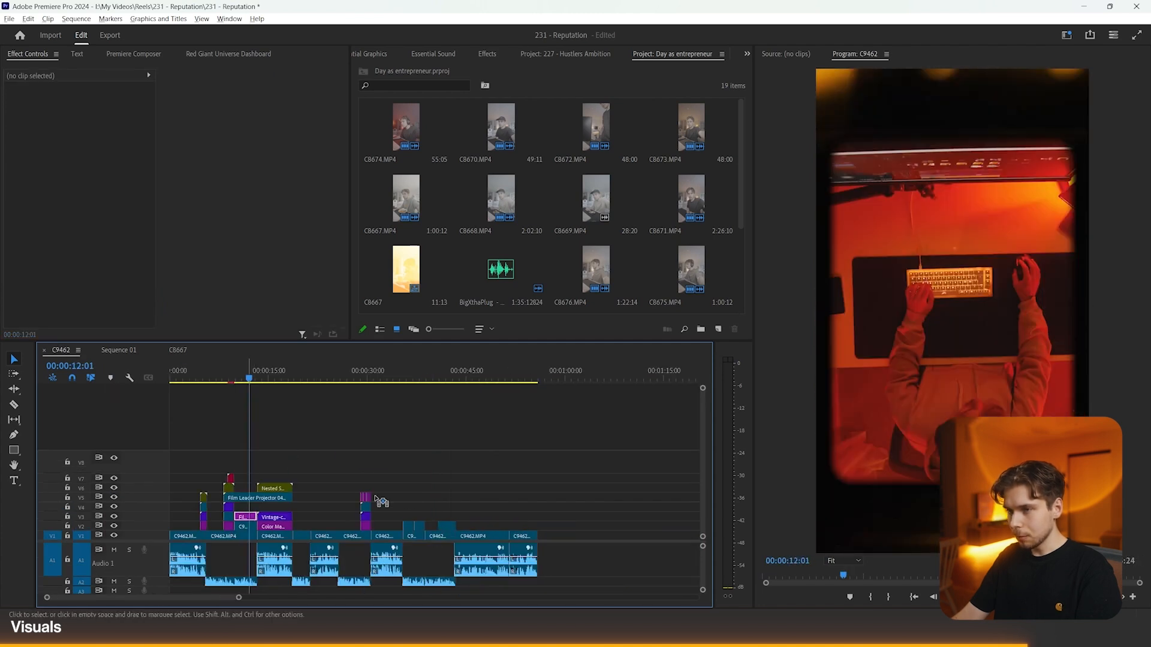
- Duplicate the Film Matte 05 - Vertical.png overlay onto the track above the C9218 and C8672 clips, starting with C9218
drag(254, 516, 418, 518)
click(405, 378)
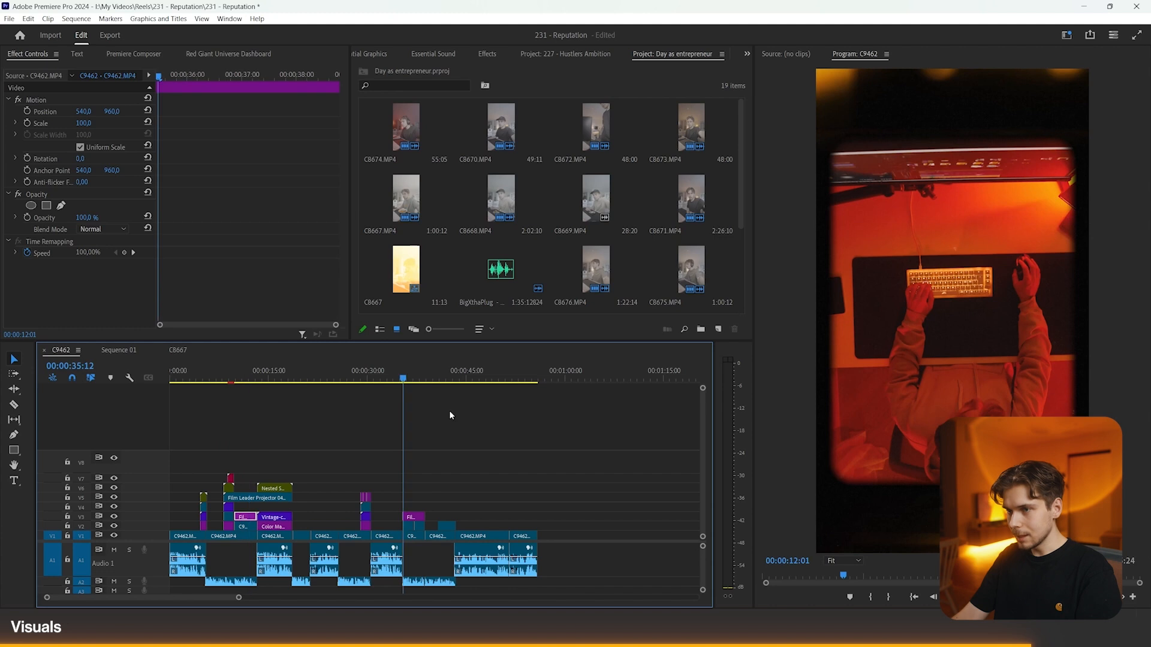
key(equal)
key(equal)
key(equal)
key(equal)
click(469, 519)
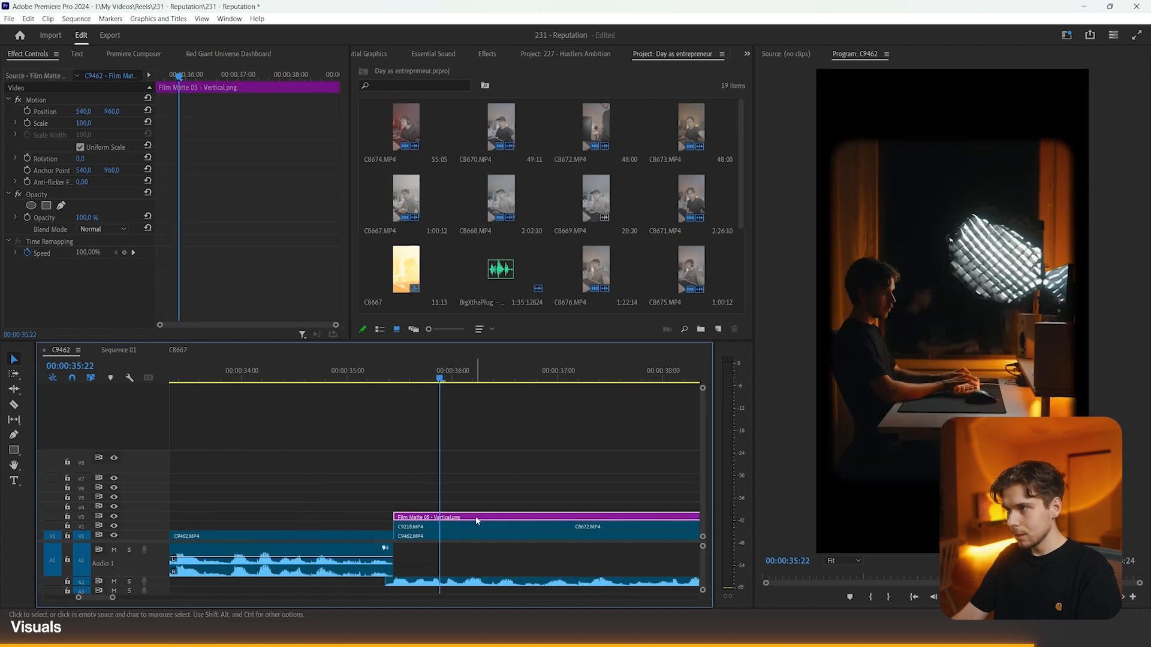
- Play the matted section and set the C8672 clip's vertical position to 739 so it sits well inside the film frame
key(minus)
key(space)
key(space)
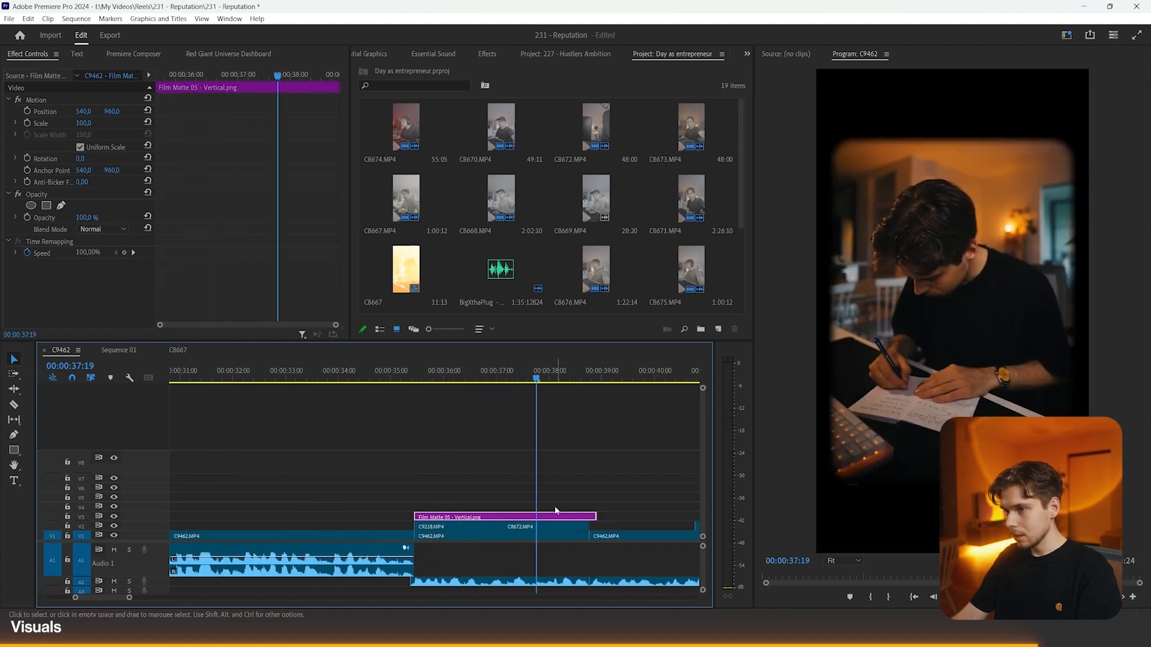
click(566, 527)
drag(111, 112, 129, 131)
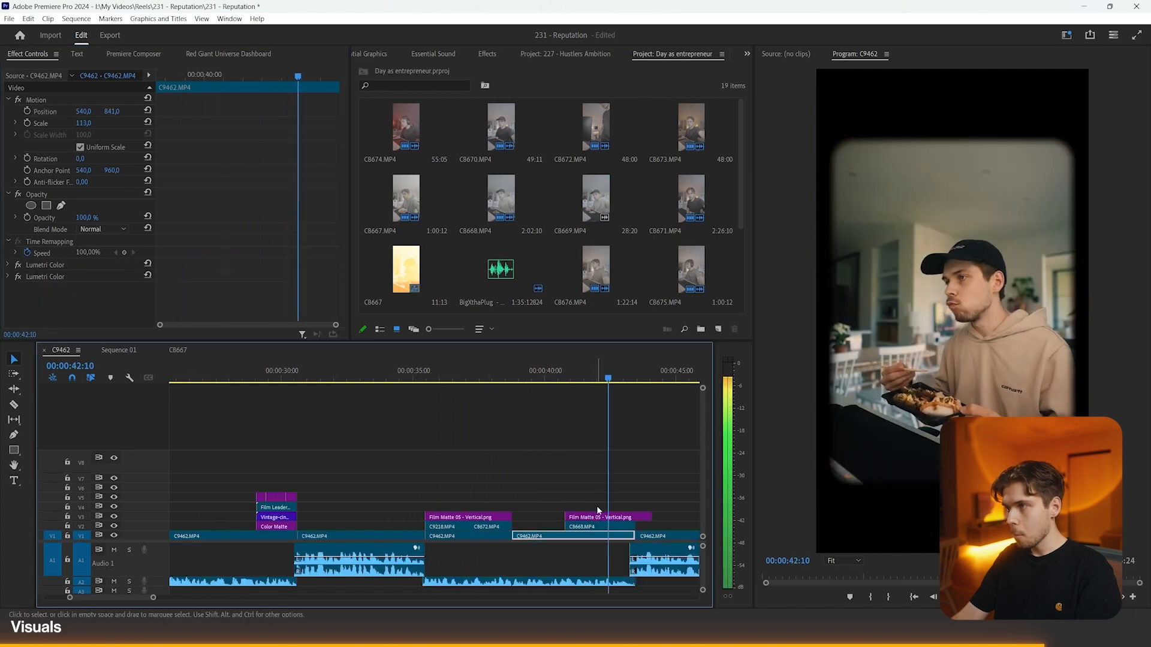
- Reposition the C8668 clip to 509, 898 to centre its subject inside the film matte
key(space)
click(610, 516)
click(609, 527)
drag(113, 112, 86, 111)
click(72, 99)
drag(85, 115, 66, 114)
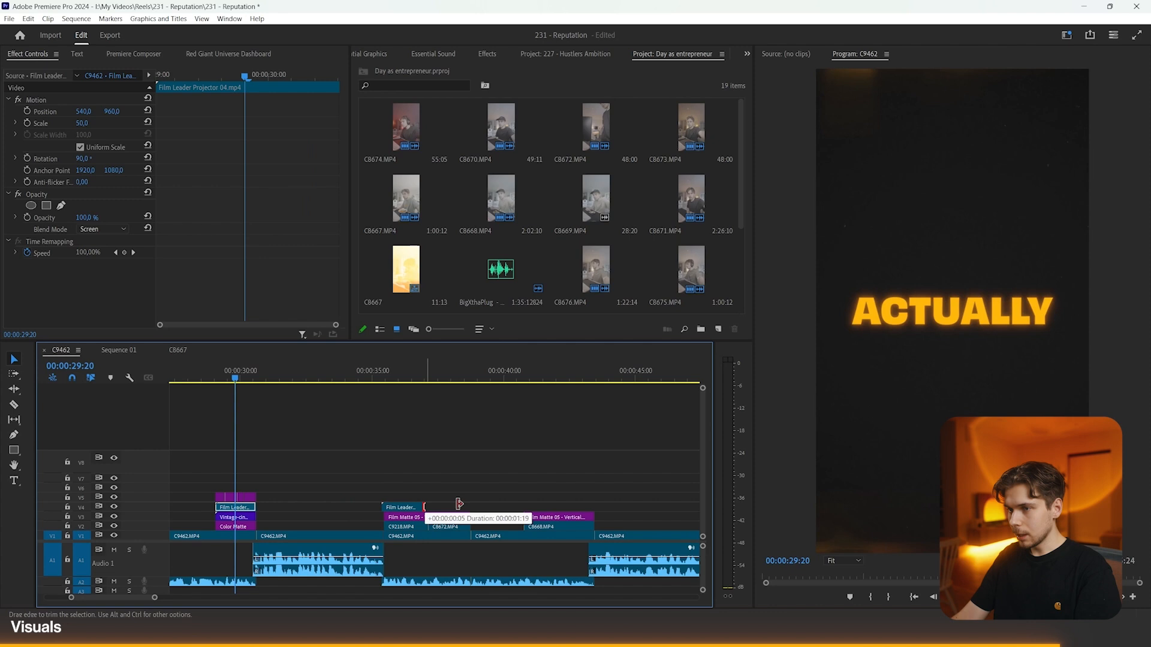
- Extend the Film Leader Projector 04.mp4 overlay to span both the C9218 and C8672 clips, and check its start
drag(459, 504, 471, 505)
click(379, 371)
key(equal)
key(equal)
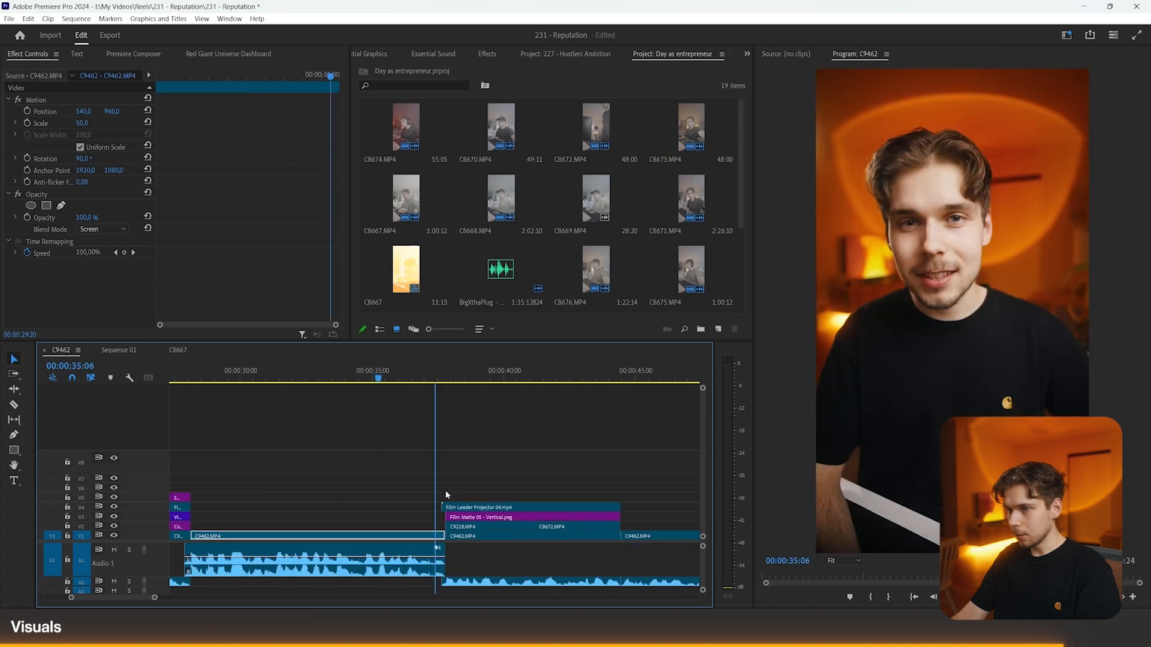
click(567, 361)
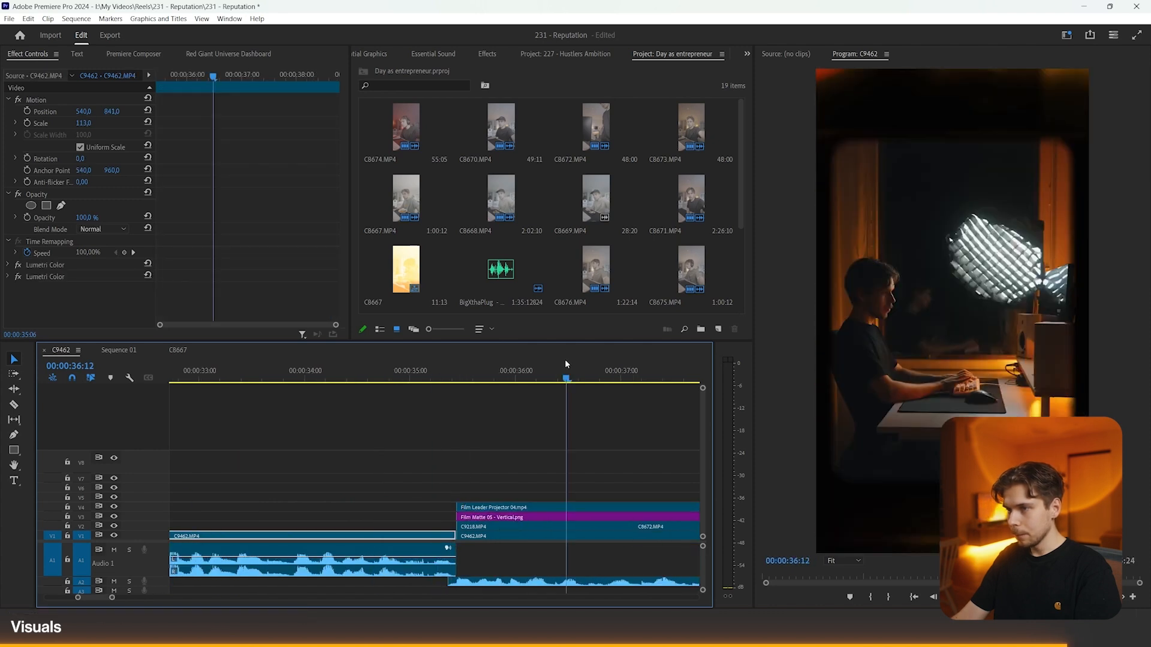
- Duplicate the Film Leader Projector 04.mp4 overlay above the matte on the C8668 clip
key(minus)
key(minus)
key(minus)
drag(462, 508, 548, 508)
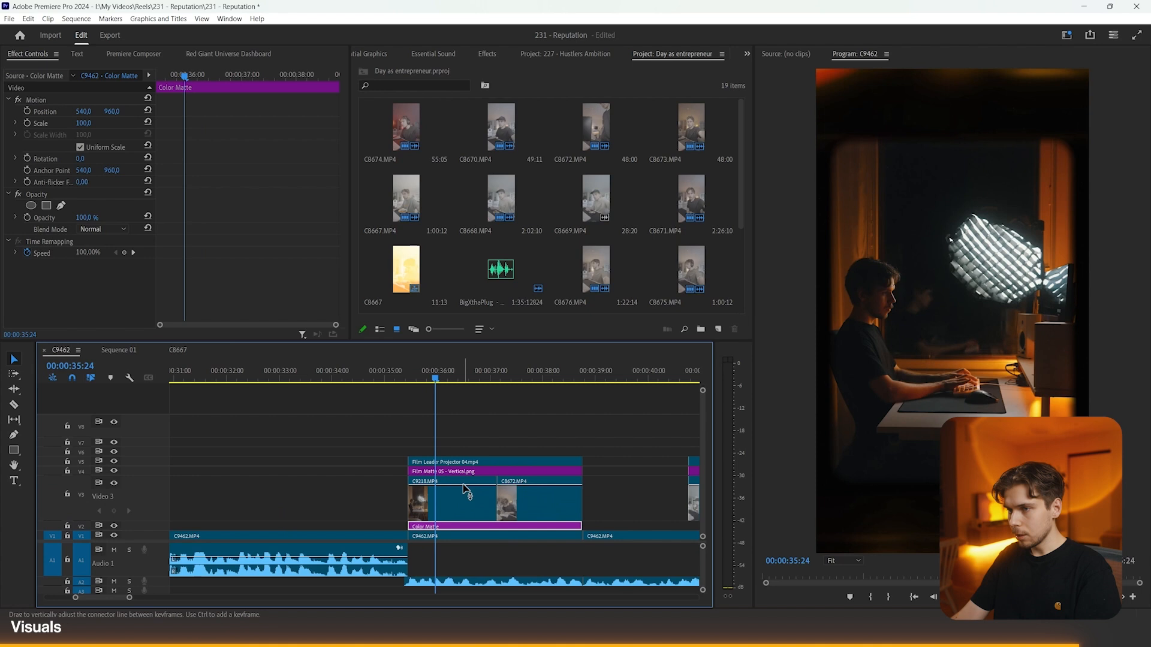
- Lower the opacity of the C9218 and C8672 clips to 50% over the Color Matte and play the result
click(468, 506)
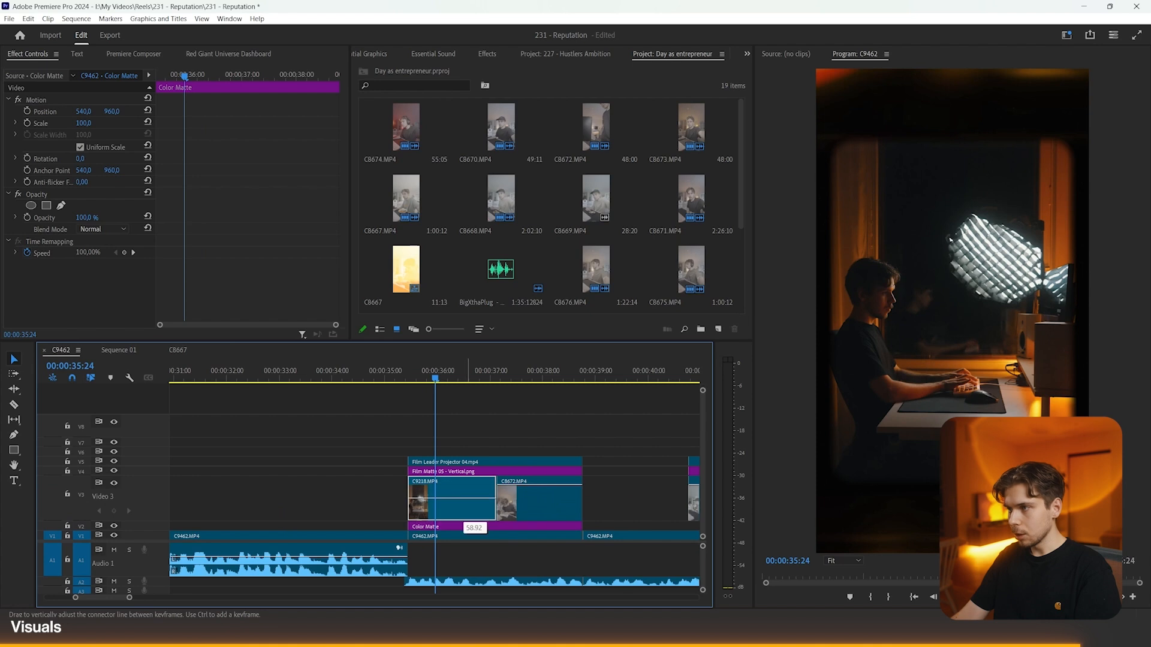
mouse_move(468, 505)
mouse_down()
mouse_move(465, 514)
mouse_move(460, 501)
mouse_up()
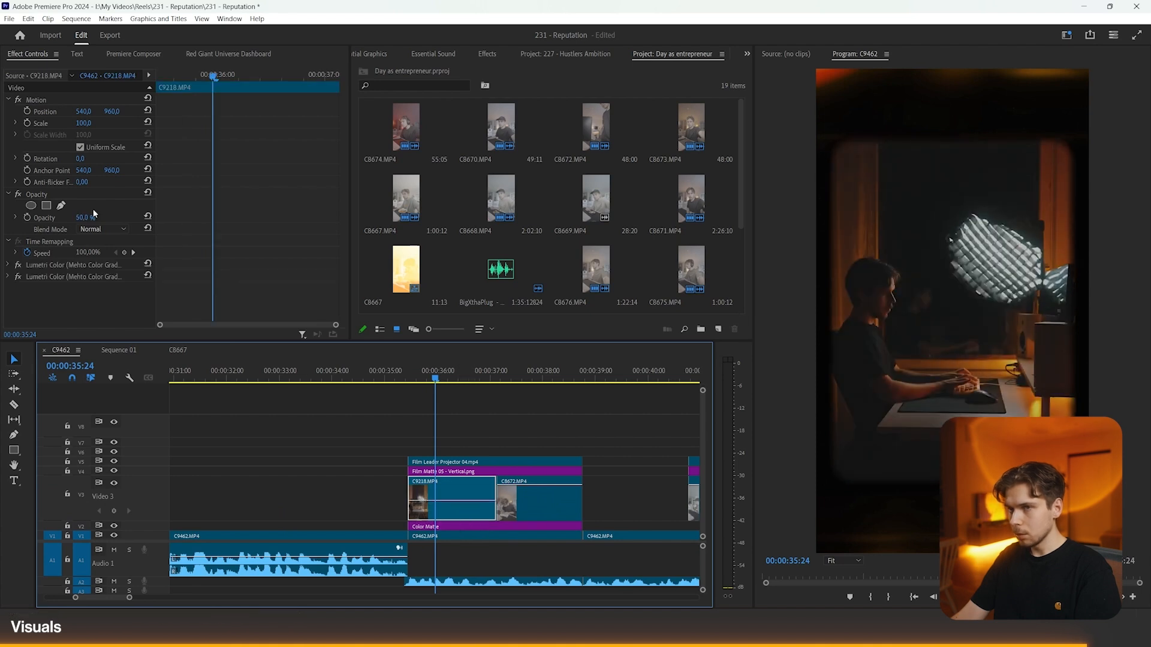
click(523, 505)
click(90, 216)
key(space)
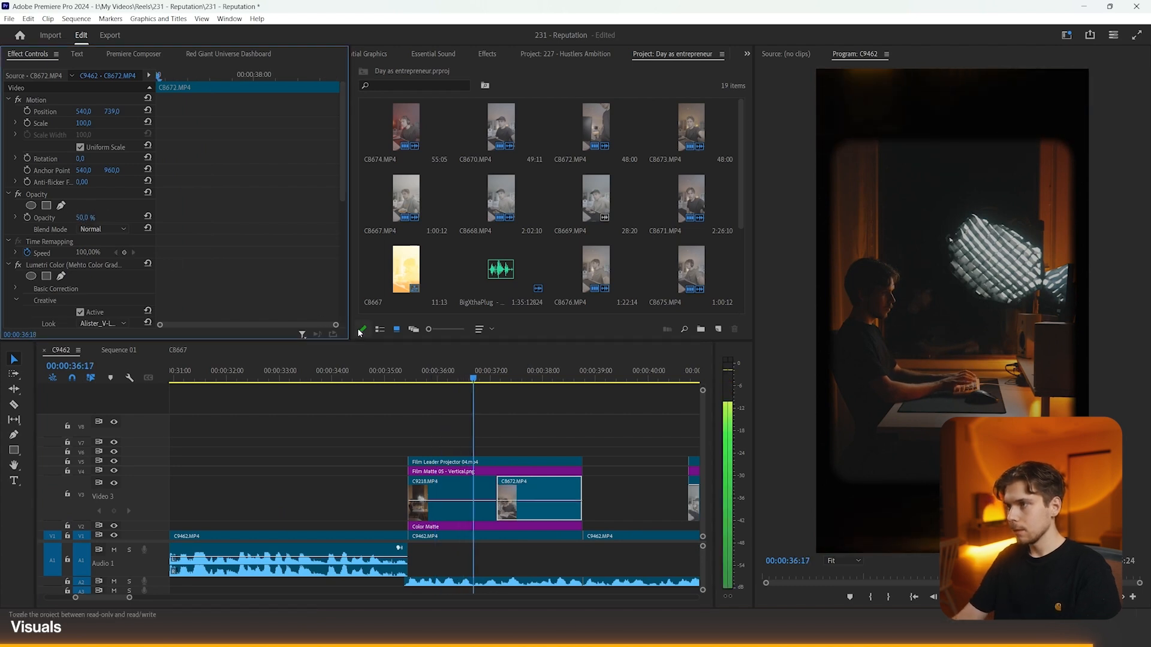
- Duplicate the Color Matte from beneath C9218 and C8672 to beneath the C8668 clip
click(594, 503)
key(minus)
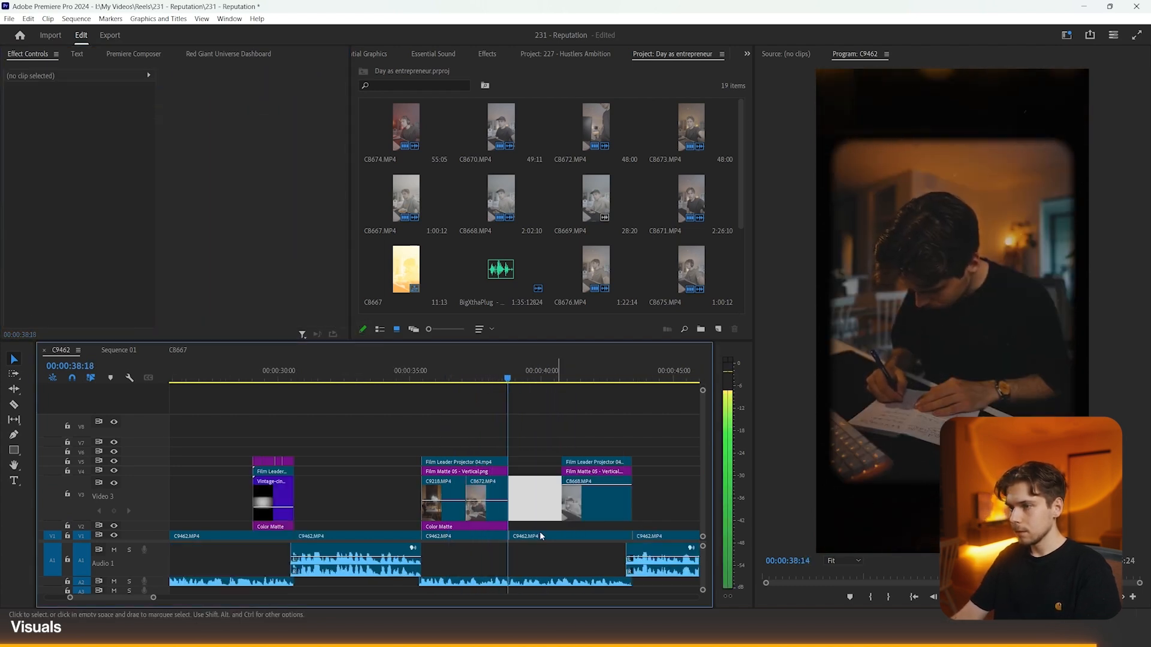
key(space)
alt+drag(476, 526, 616, 530)
click(599, 370)
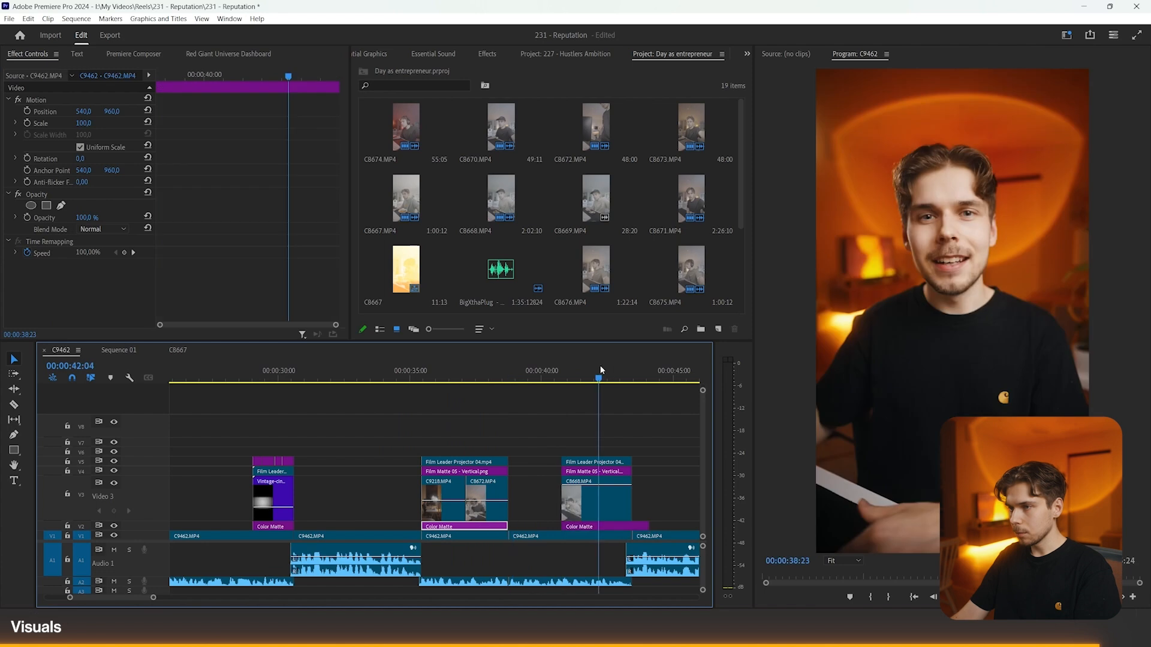
- Set the C8668 clip's opacity to 50% and trim the Color Matte beneath it to the clip's end
click(592, 502)
click(87, 216)
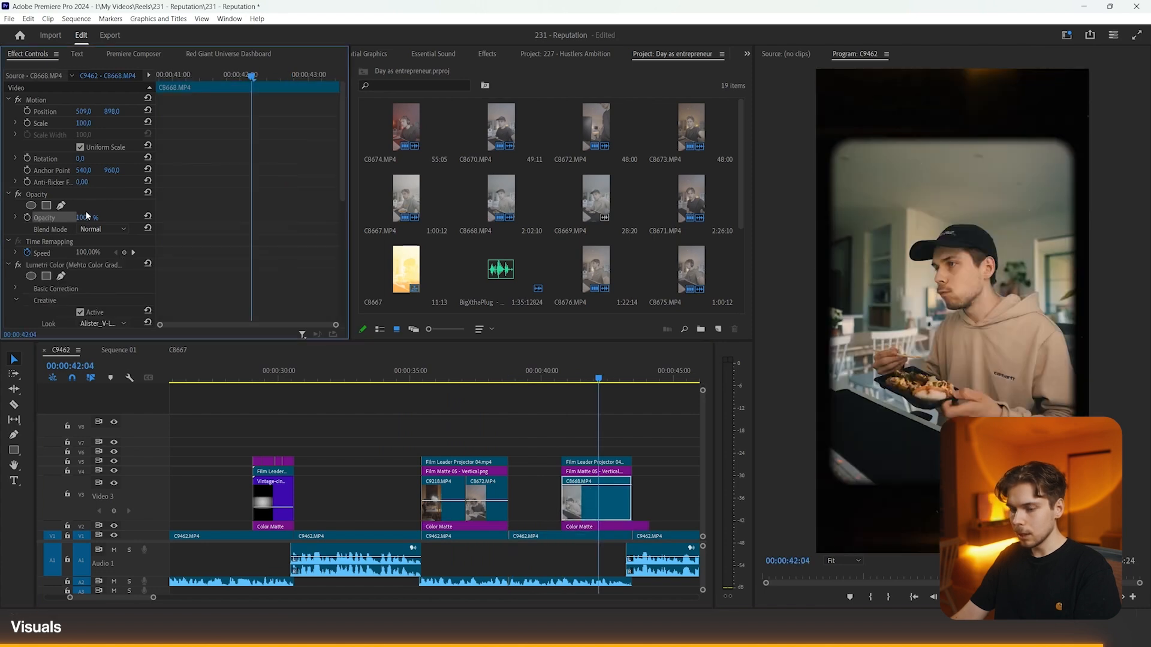
text(50)
key(Return)
drag(648, 526, 631, 526)
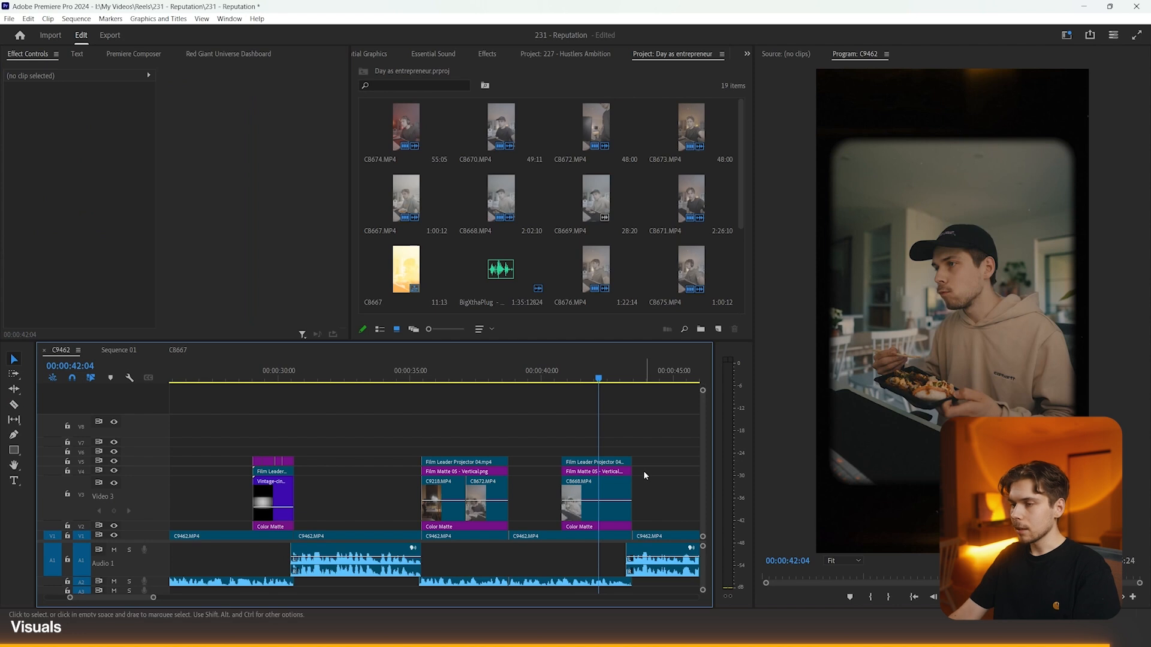
- Split the YOU title near the end of the sequence just after 00:00:50:00, where the next word is spoken
scroll(645, 474, down, 3)
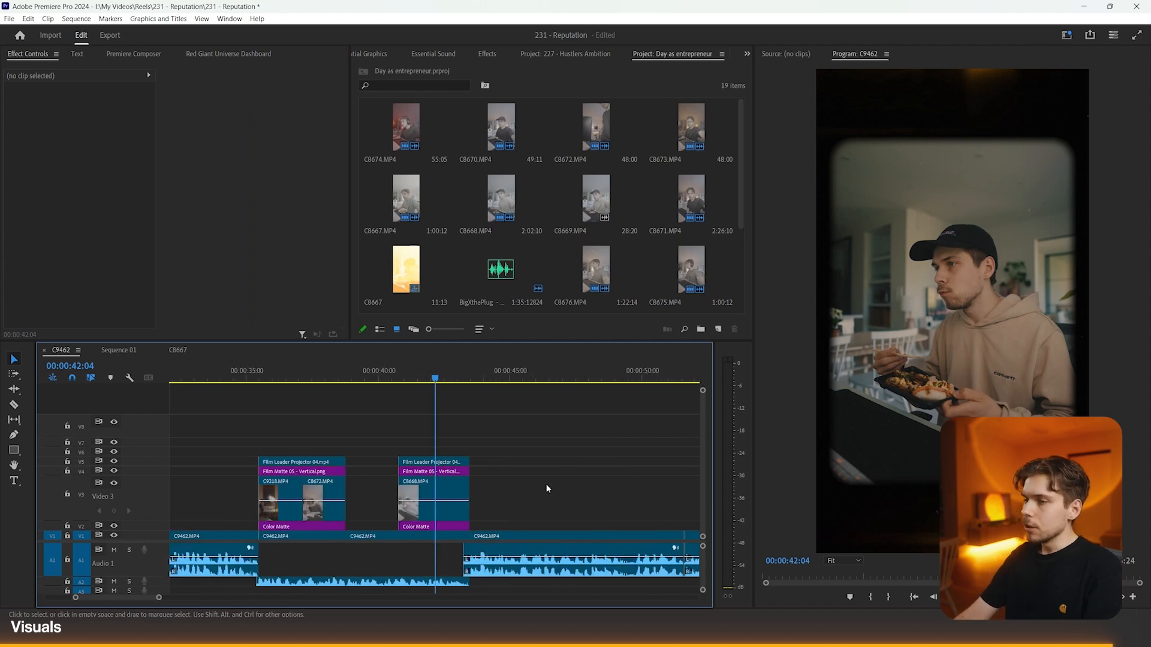
key(minus)
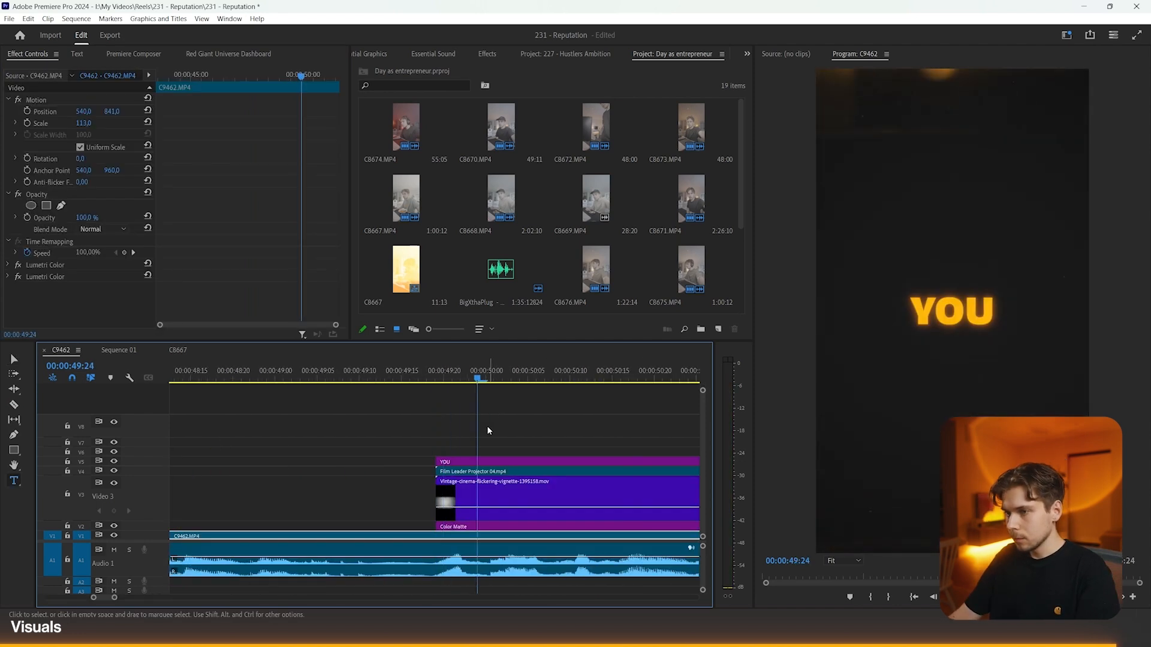
key(Right)
key(Right)
key(c)
click(495, 461)
key(space)
key(space)
key(minus)
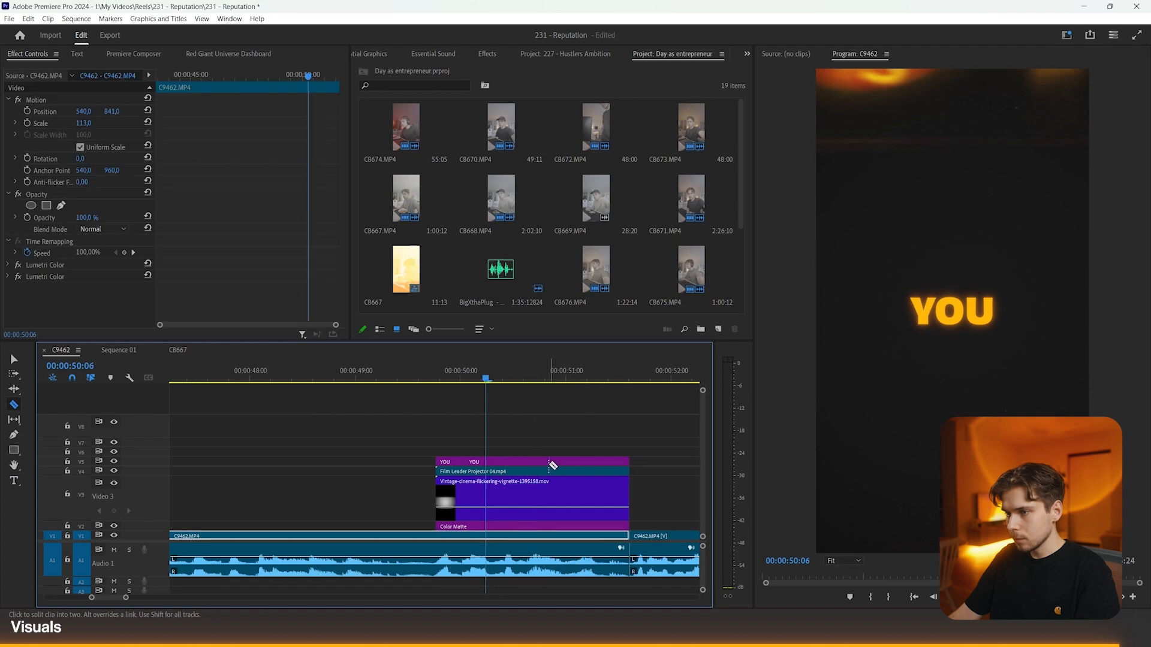
- Split the remaining YOU title at each following spoken word, with the last cuts at about 00:00:50:15 and 00:00:51:00
key(space)
key(space)
click(526, 462)
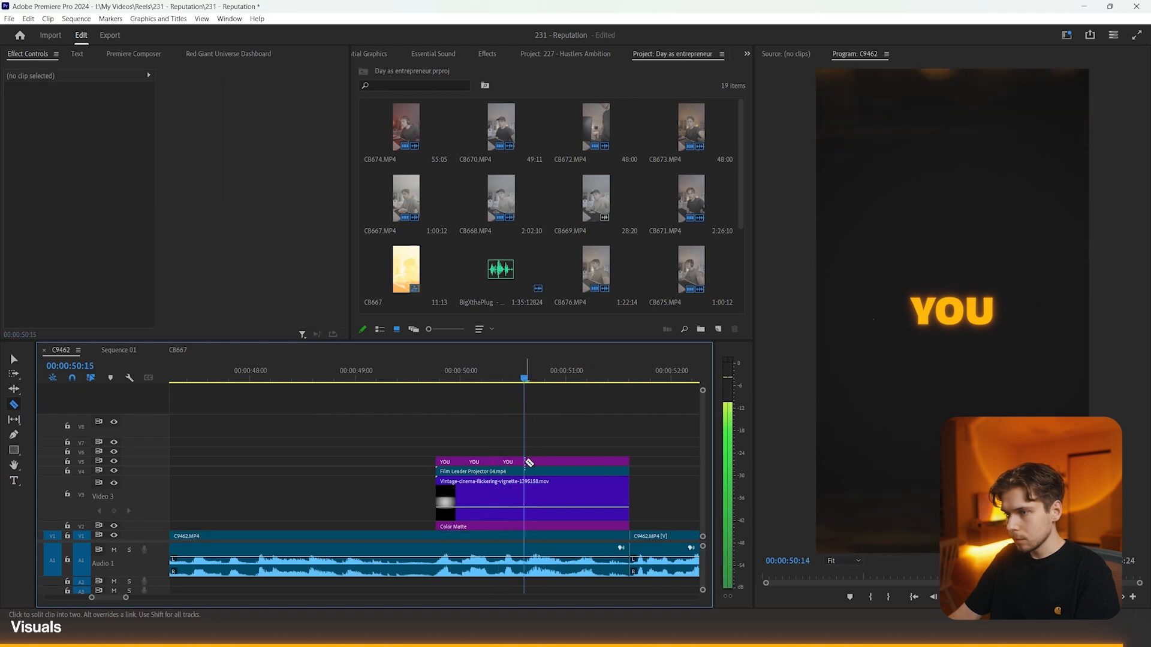
key(space)
key(space)
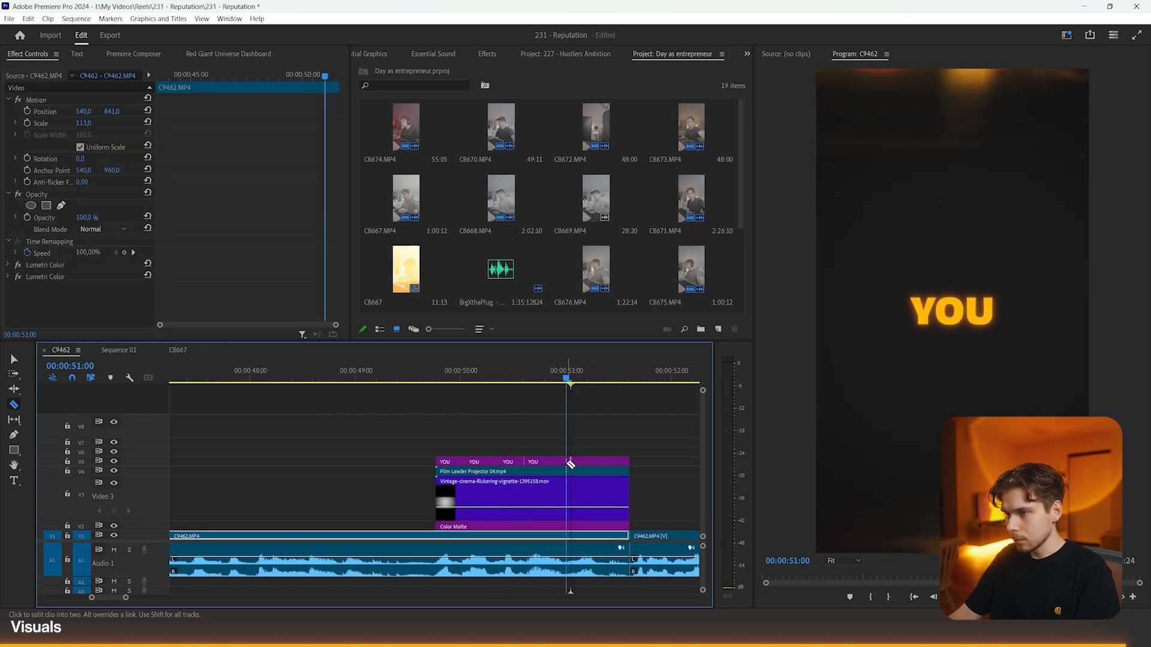
click(570, 464)
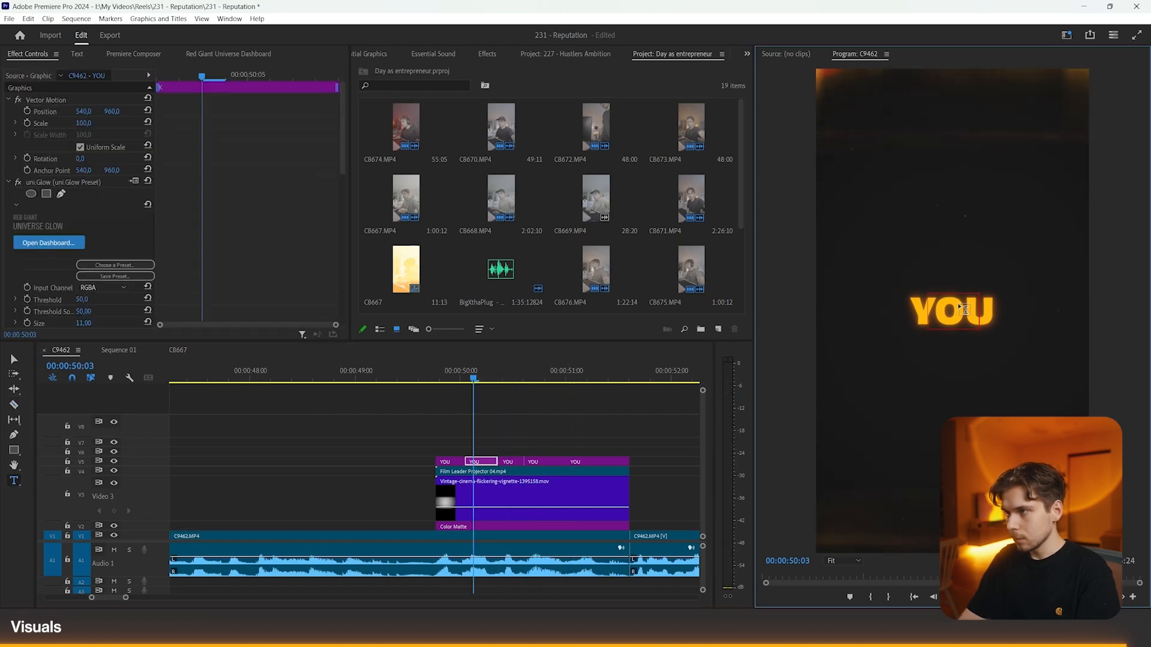
- Replace the text of the second to fifth title pieces with KEEP, THE, CLIENT and HAPPY
text(KEEPTHJE)
key(BackSpace)
key(BackSpace)
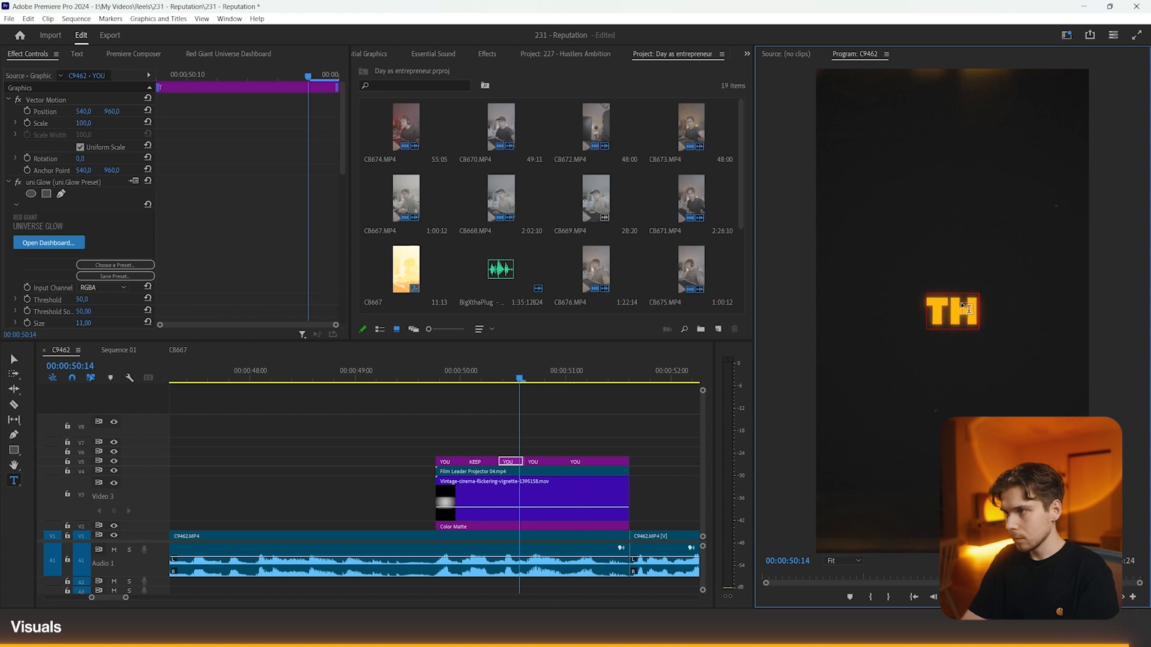
text(E)
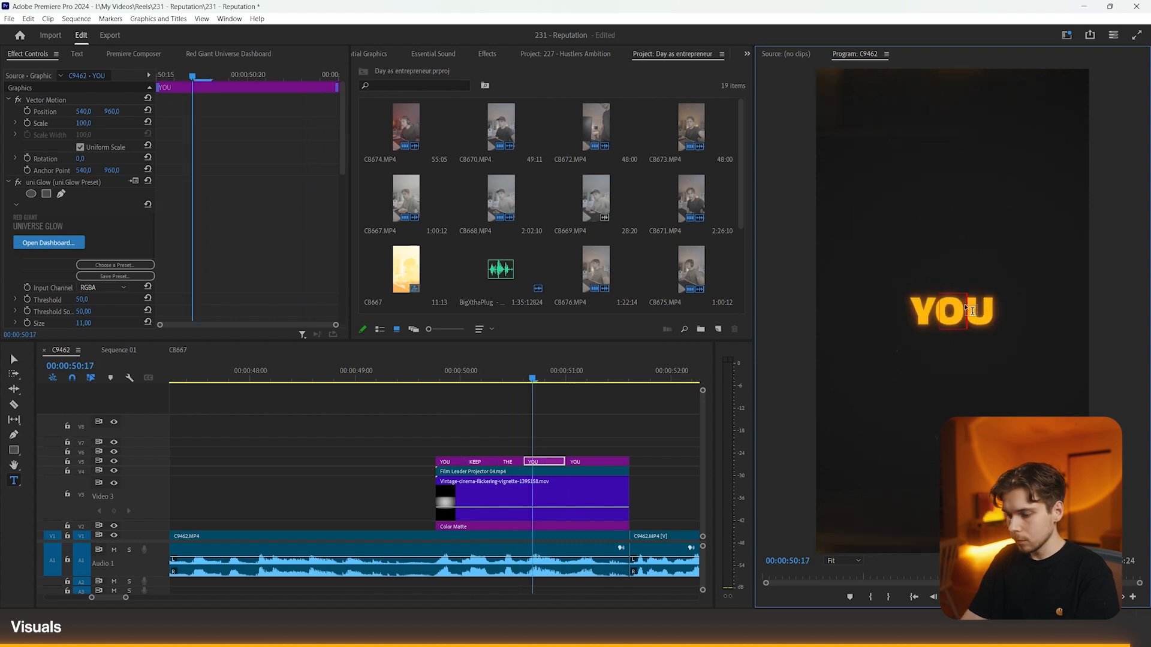
double_click(964, 312)
text(CLIENT)
double_click(966, 318)
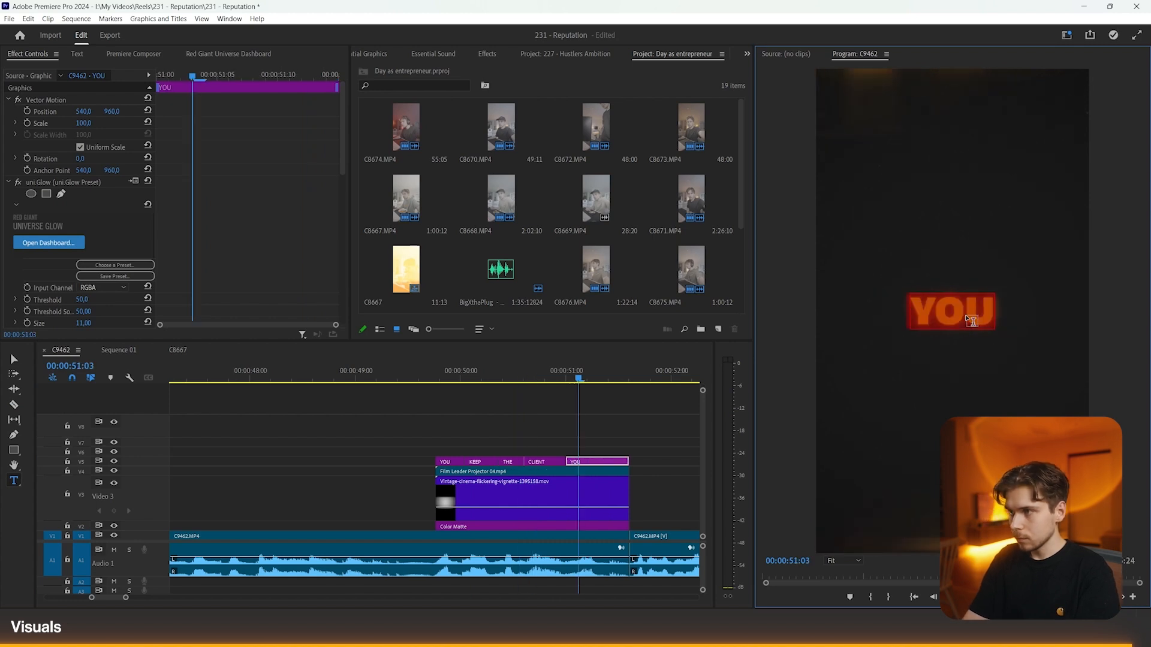
text(HAP)
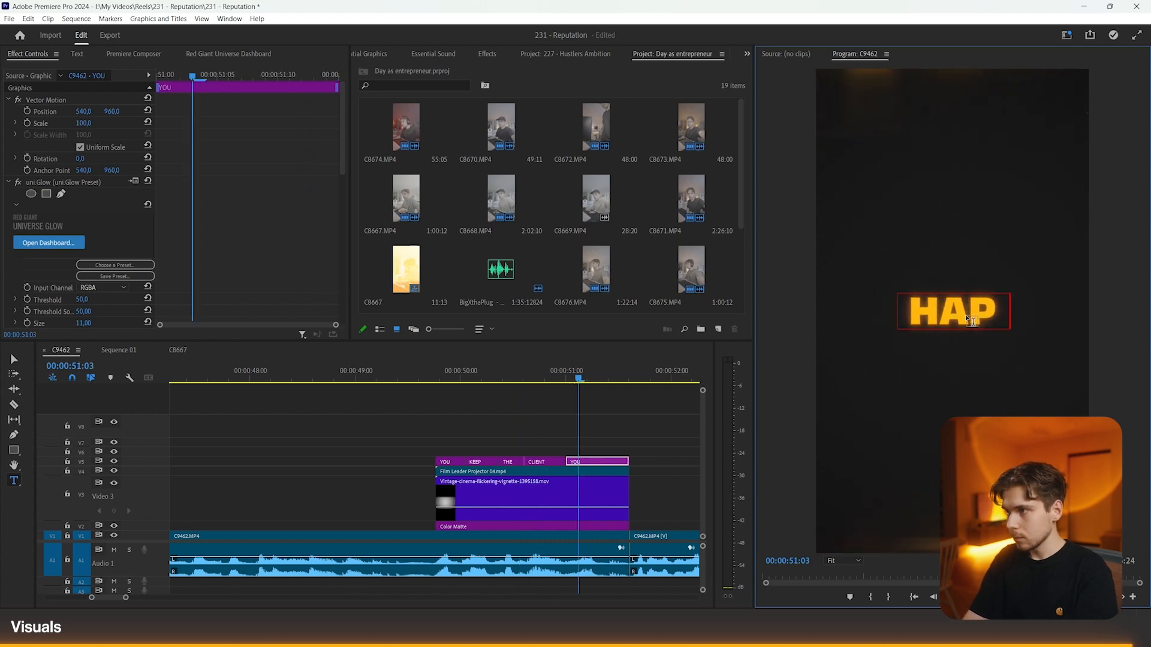
text(PY)
- Play the sequence through to its end to review the titles, and return to the start of the timeline
click(662, 428)
key(space)
key(minus)
key(minus)
key(minus)
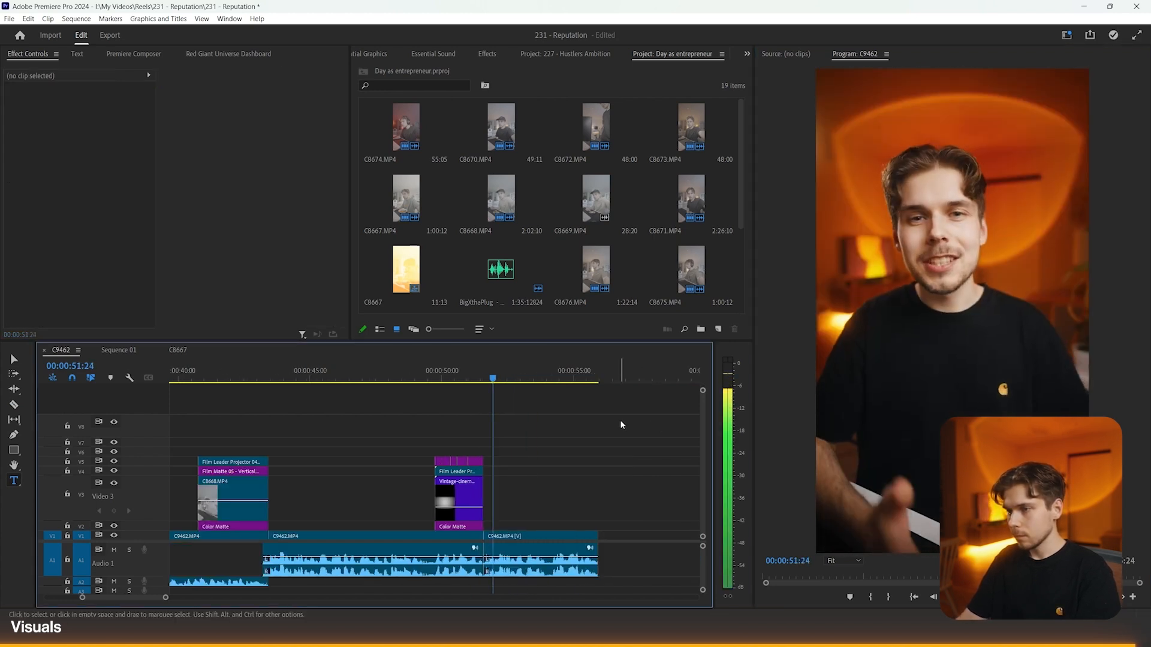
key(minus)
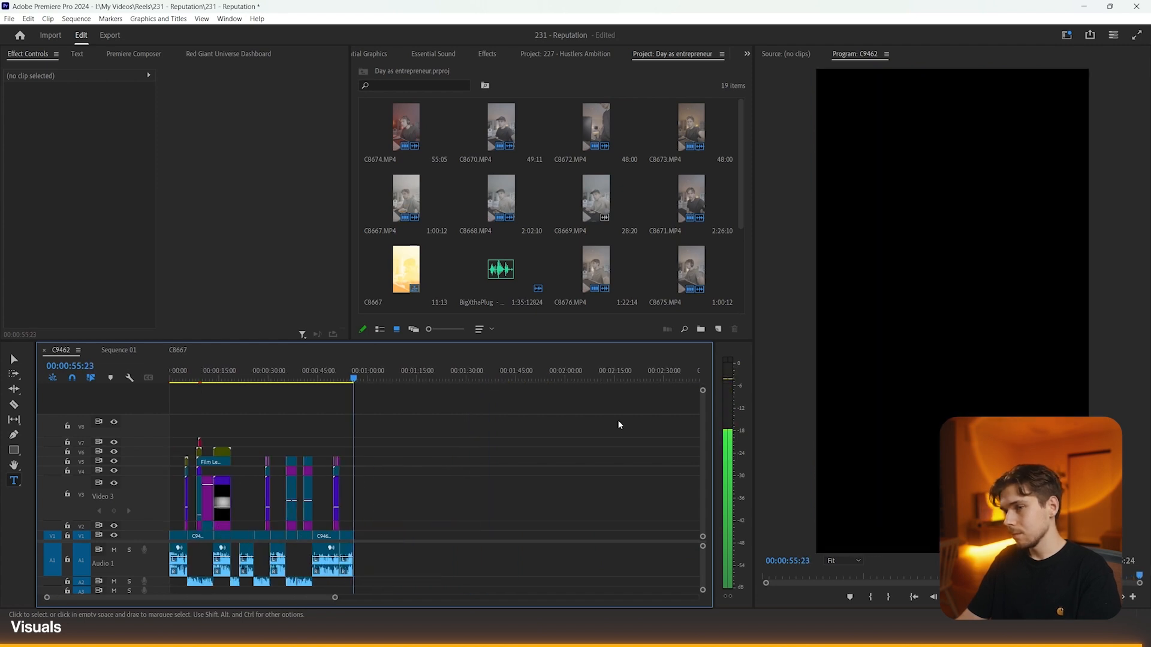
key(Home)
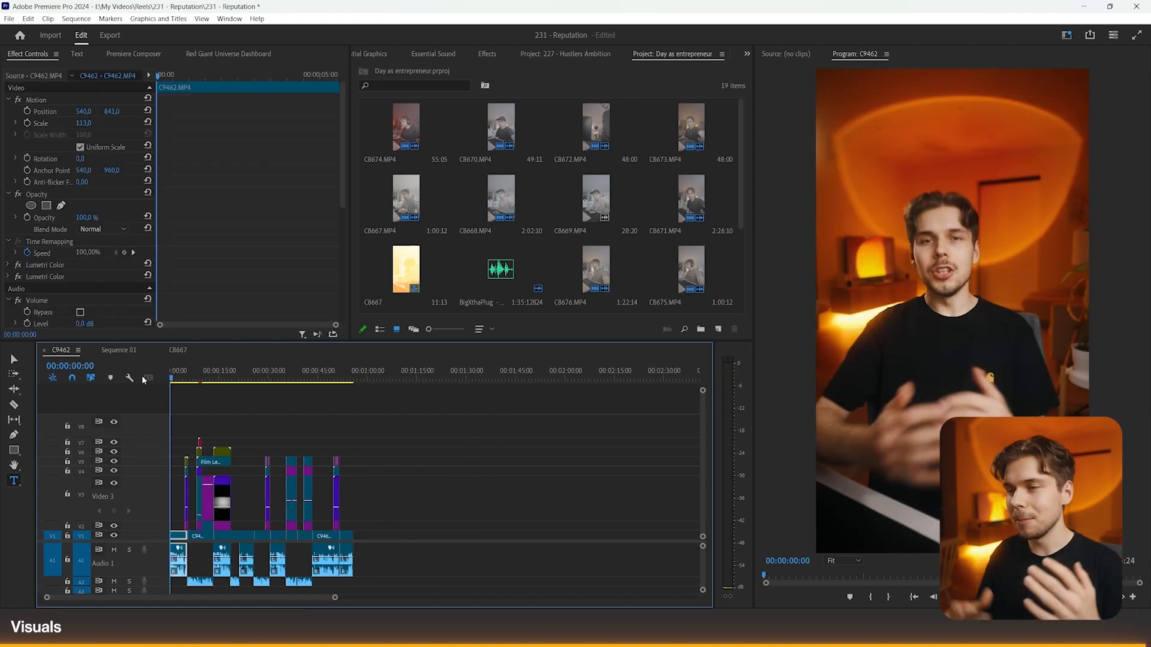
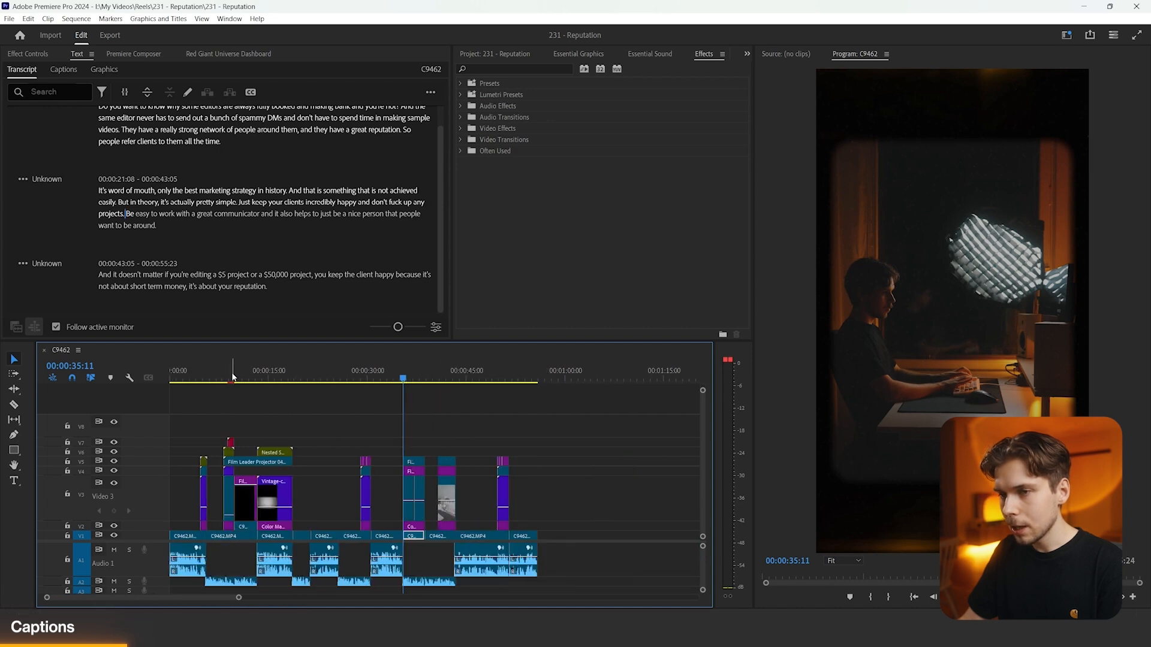
click(274, 377)
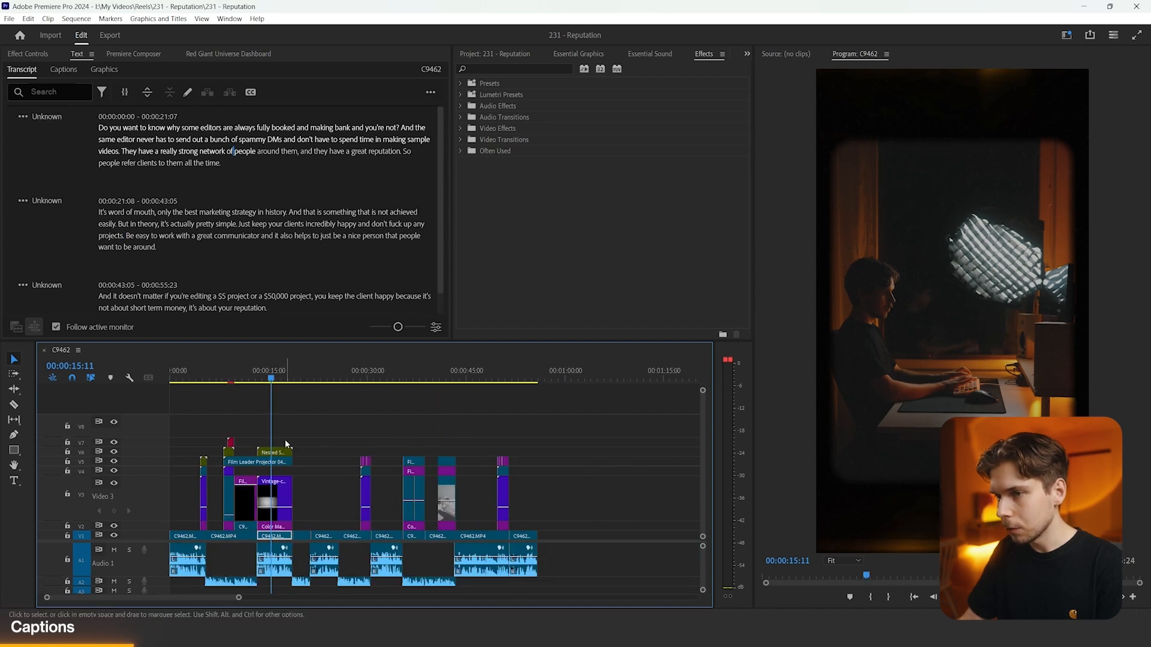
click(228, 378)
drag(228, 378, 205, 380)
click(334, 376)
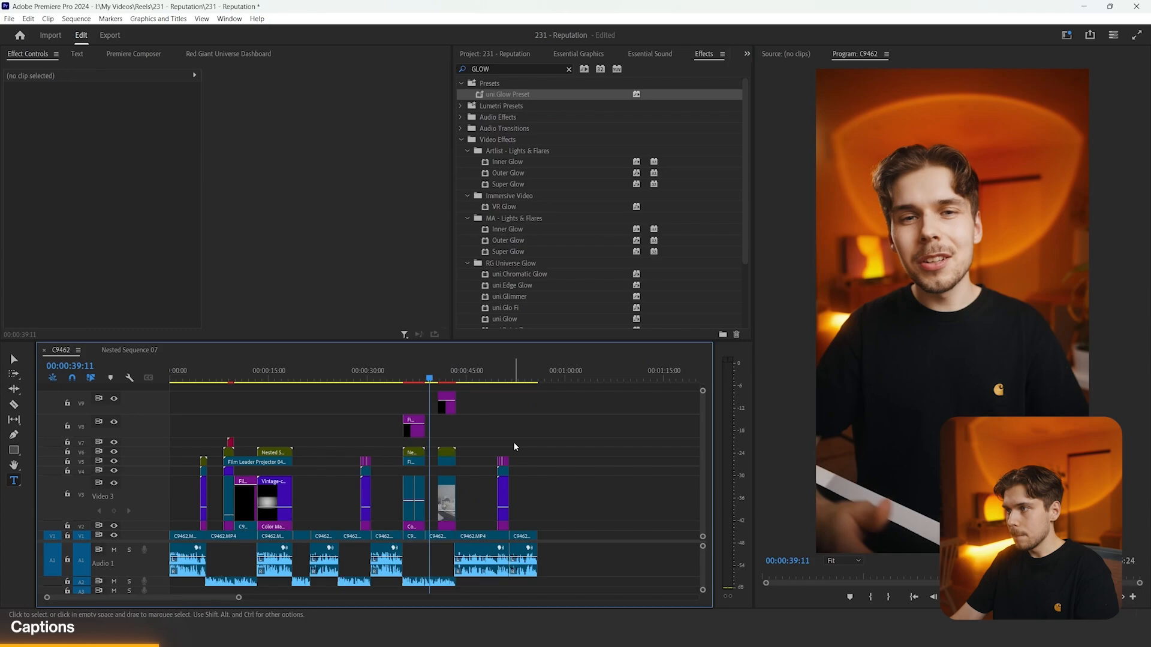
- Start creating captions from the sequence's transcript and expand the captioning preferences
key(=)
key(space)
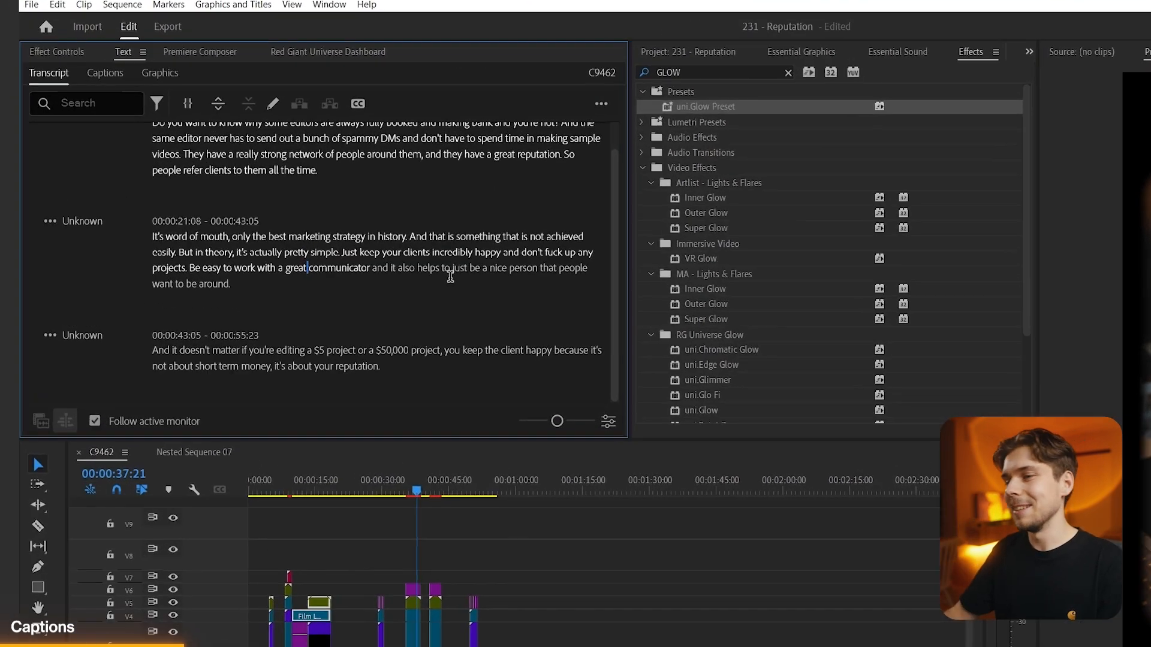
scroll(312, 221, up, 2)
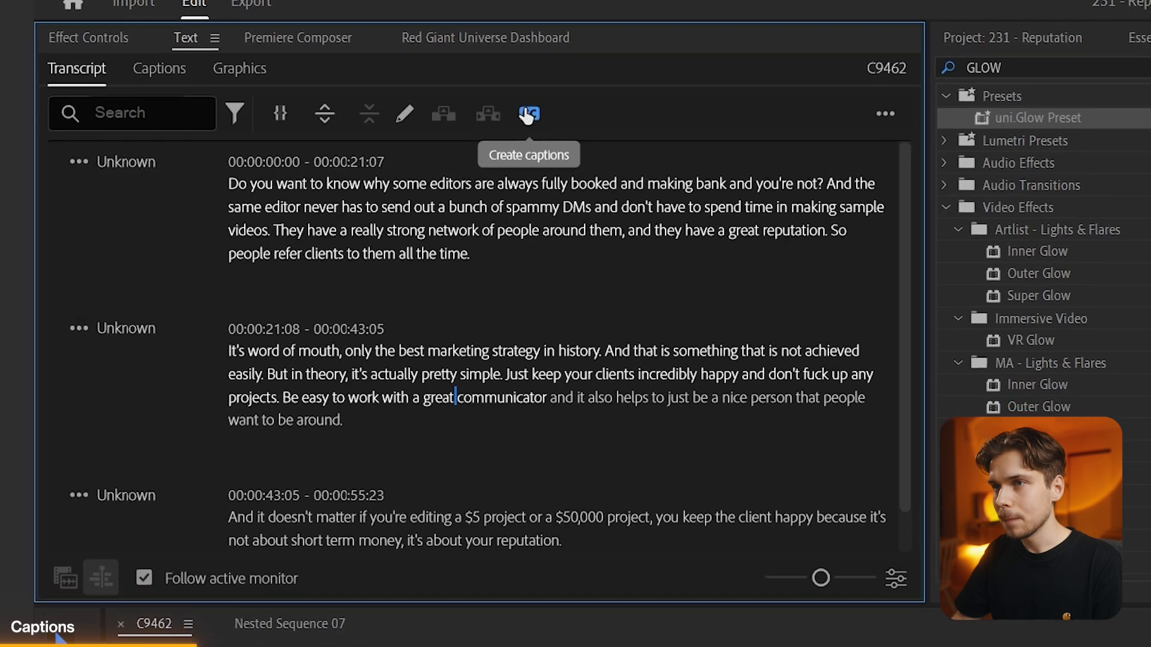
click(554, 126)
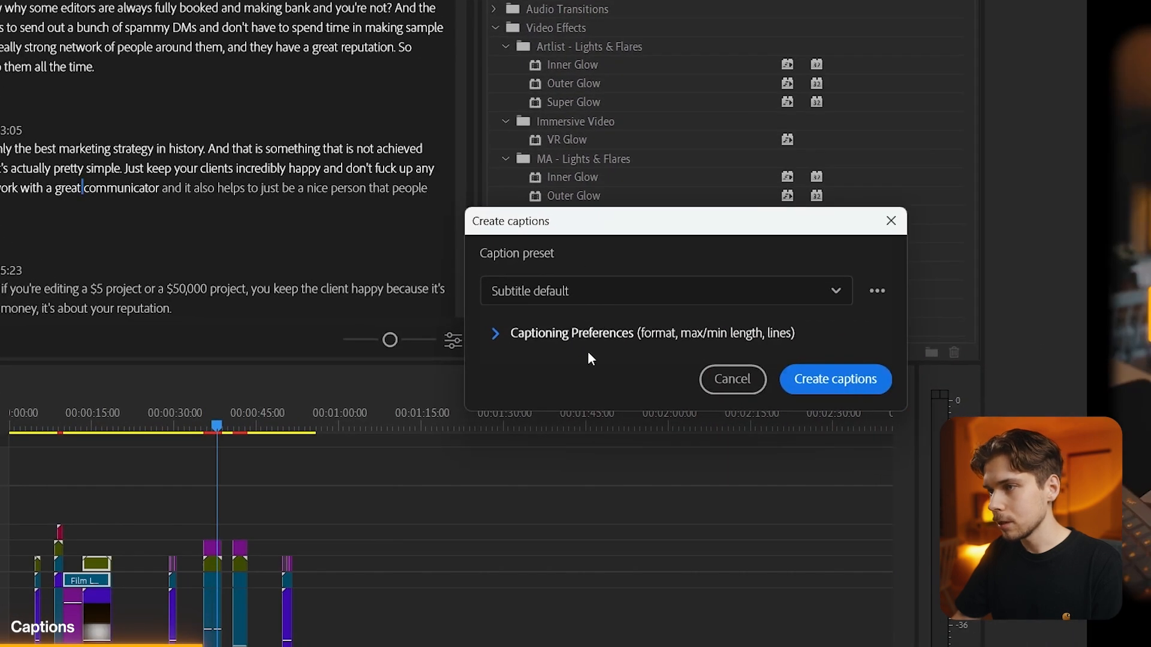
click(549, 333)
click(485, 291)
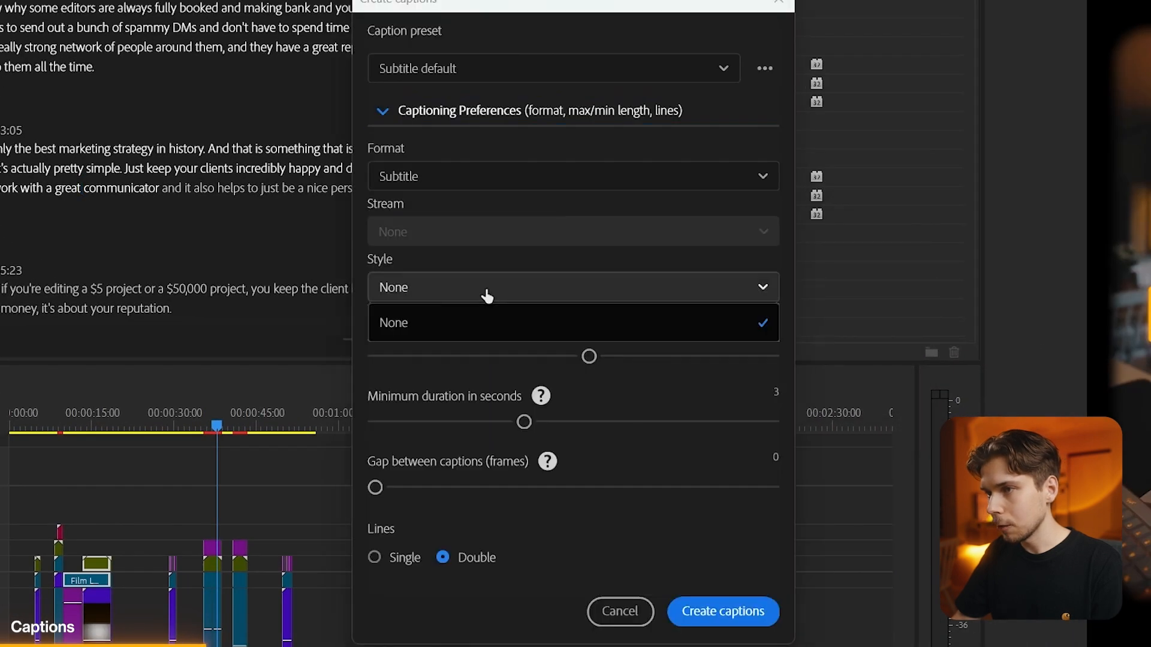
- Set a maximum length of 13 characters, a minimum duration of 1.3 seconds and single lines, and create the captions
click(437, 254)
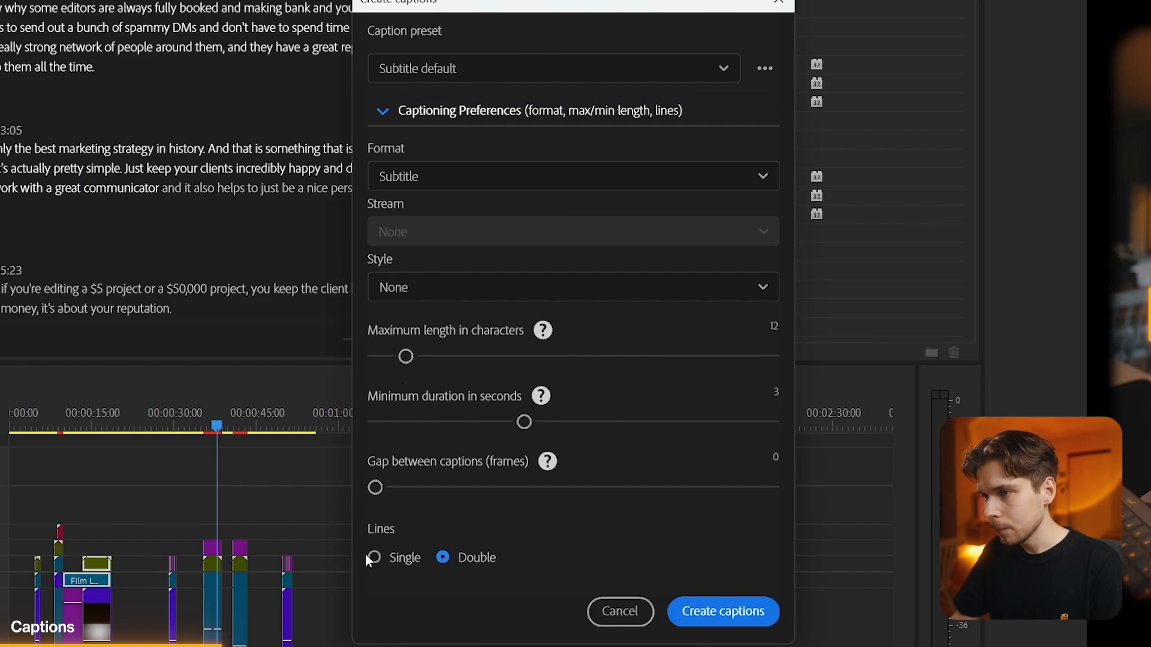
drag(524, 422, 384, 422)
drag(406, 356, 412, 356)
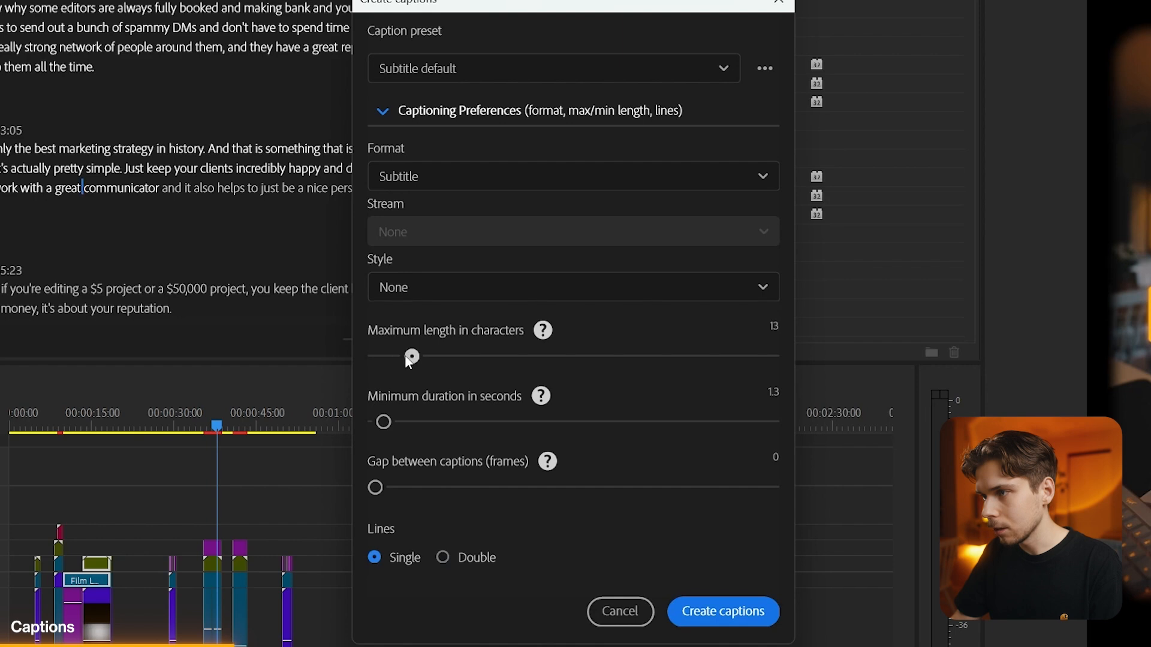
click(723, 613)
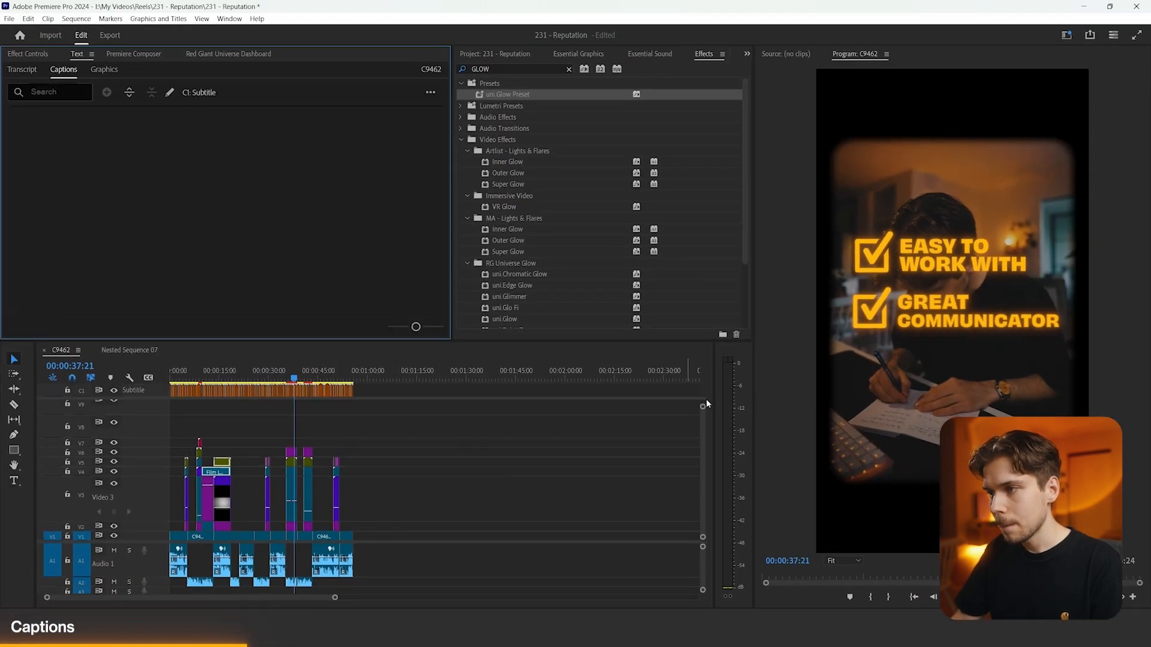
- Select all captions on the subtitle track and set their font to Obviously Semibold
click(379, 453)
key(ctrl+a)
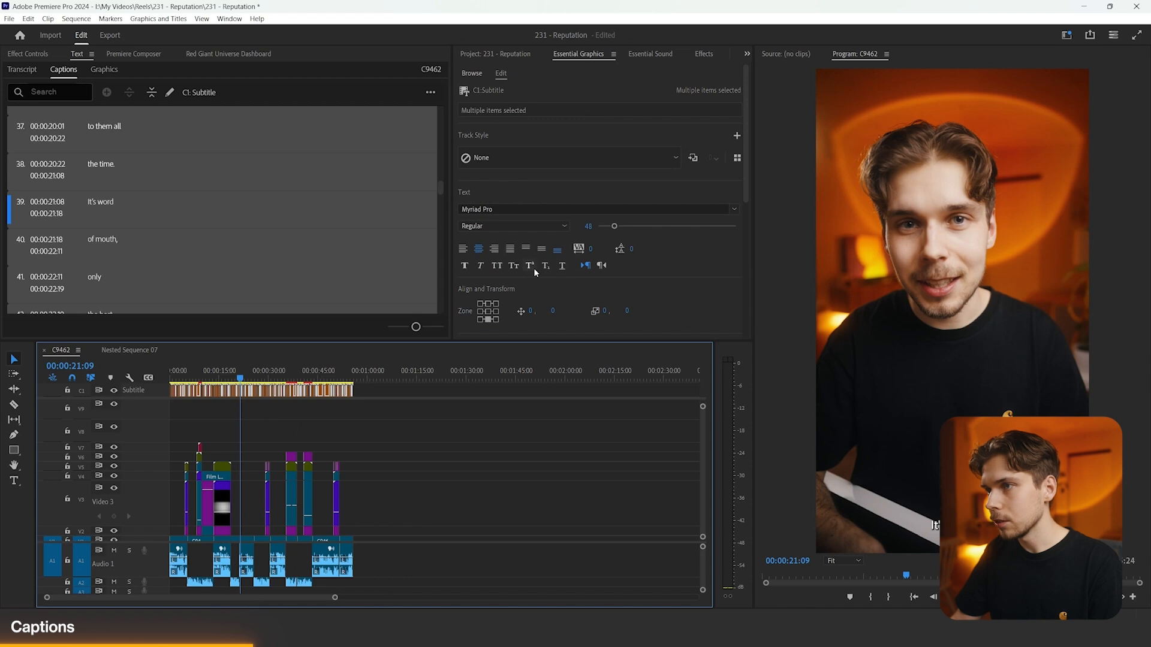
click(506, 210)
text(OBVI)
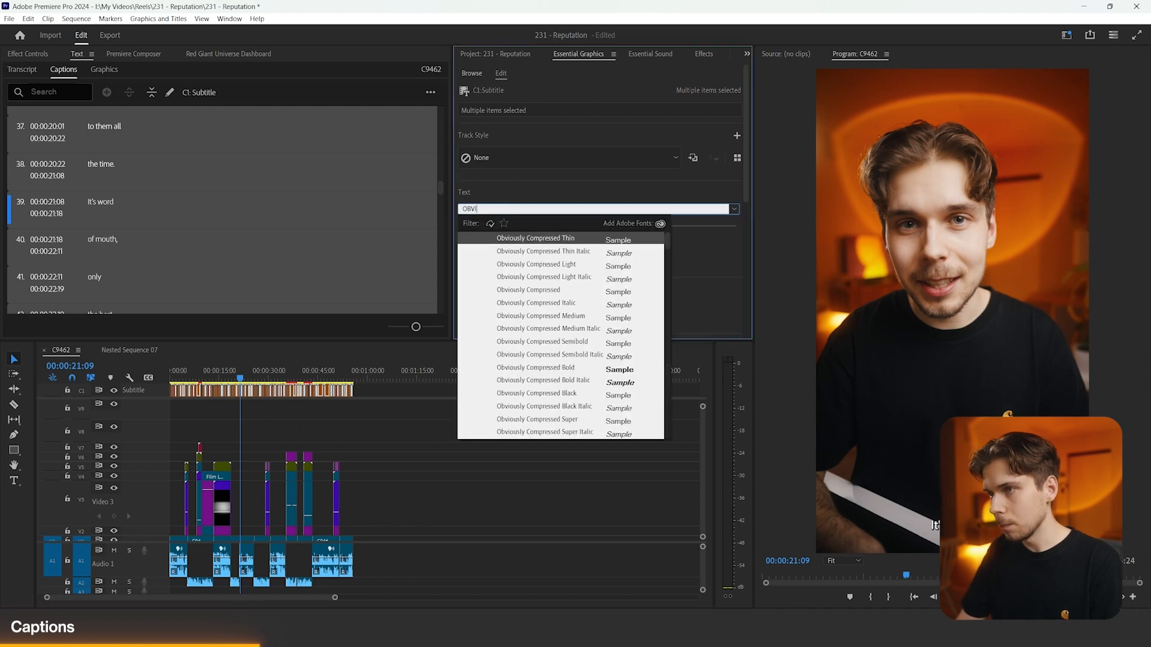
drag(667, 237, 667, 287)
click(552, 349)
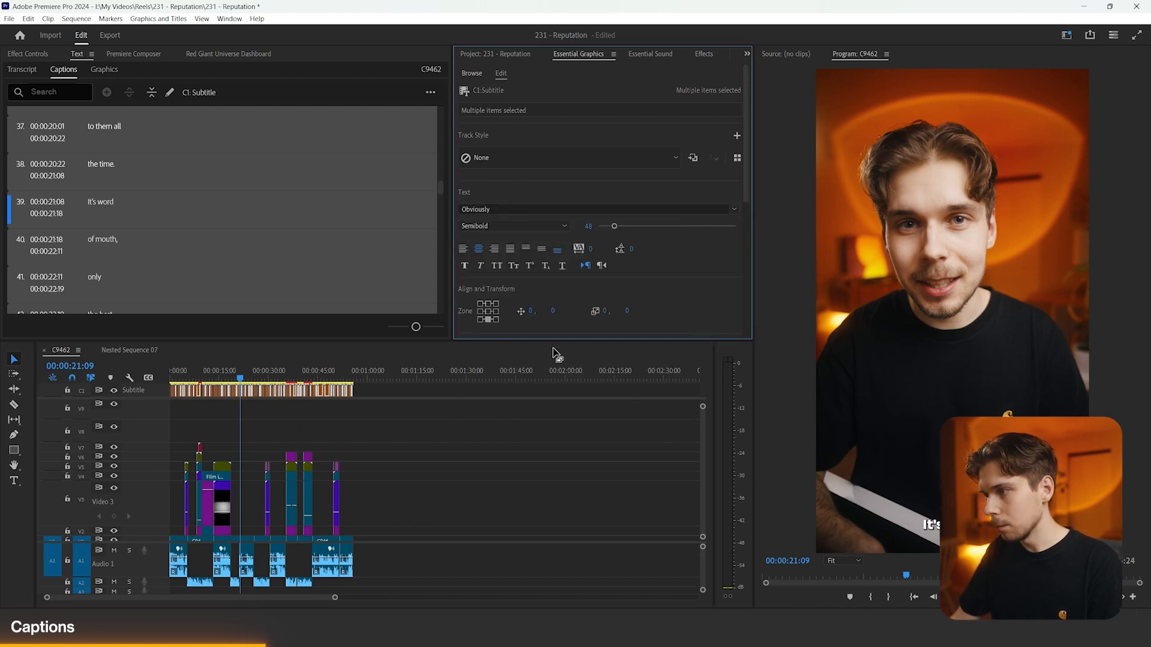
- Align the captions to the centre zone with a vertical offset of 90 and fill them with colour FF9600
click(487, 311)
drag(552, 310, 574, 310)
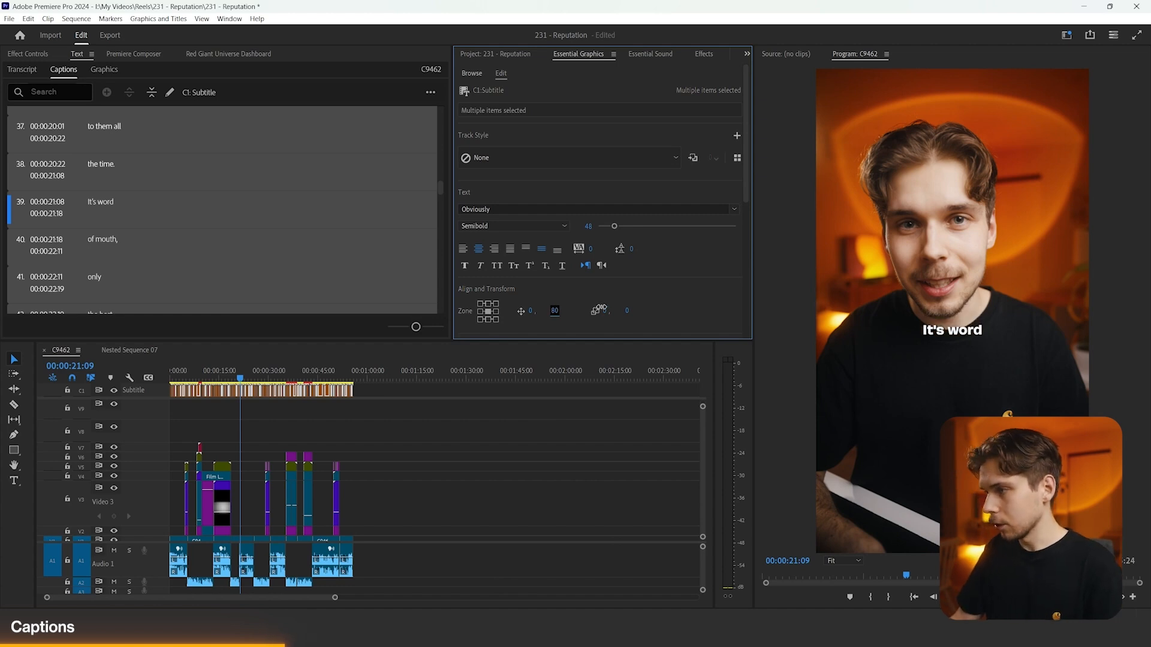
scroll(475, 295, down, 5)
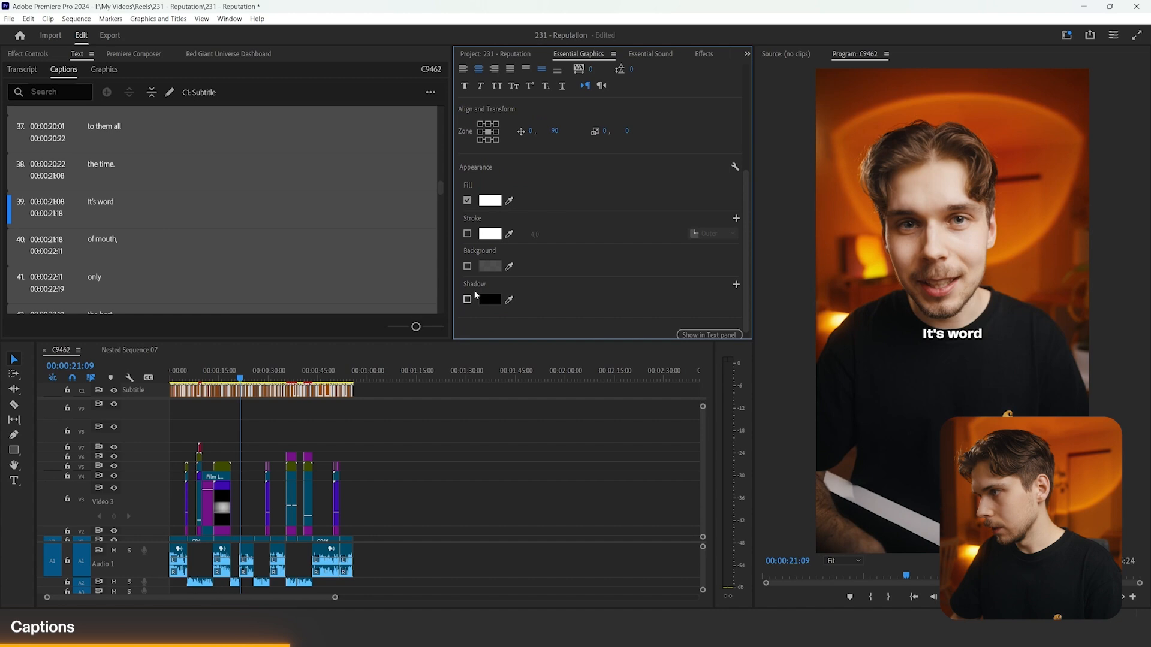
click(495, 203)
text(FF)
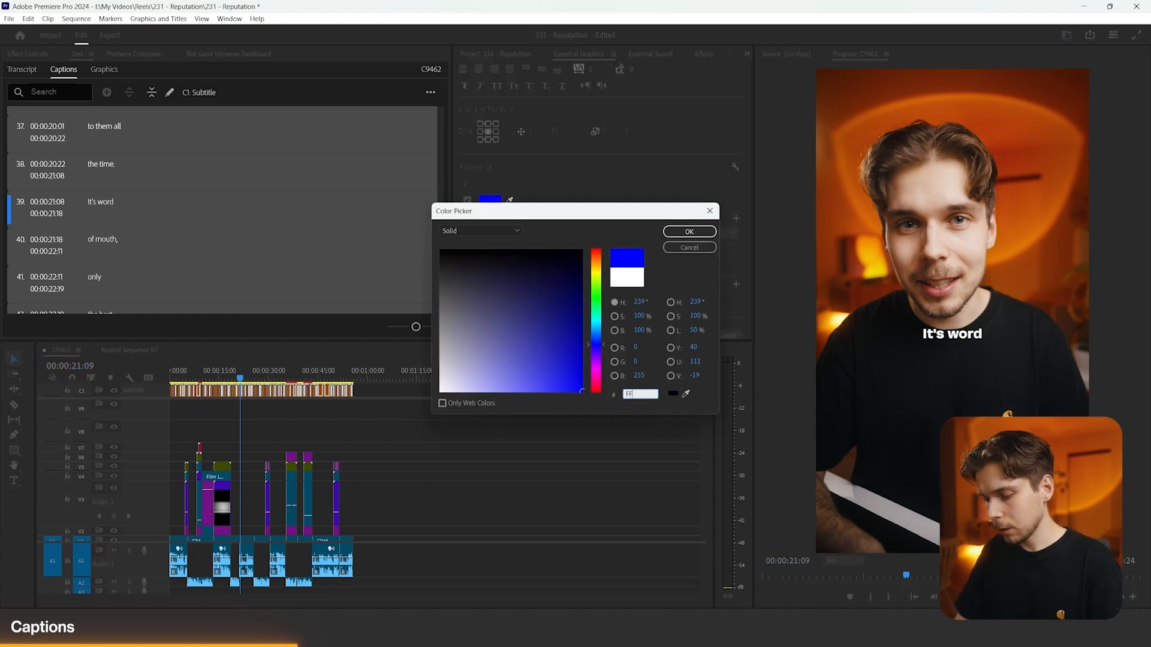
text(9600)
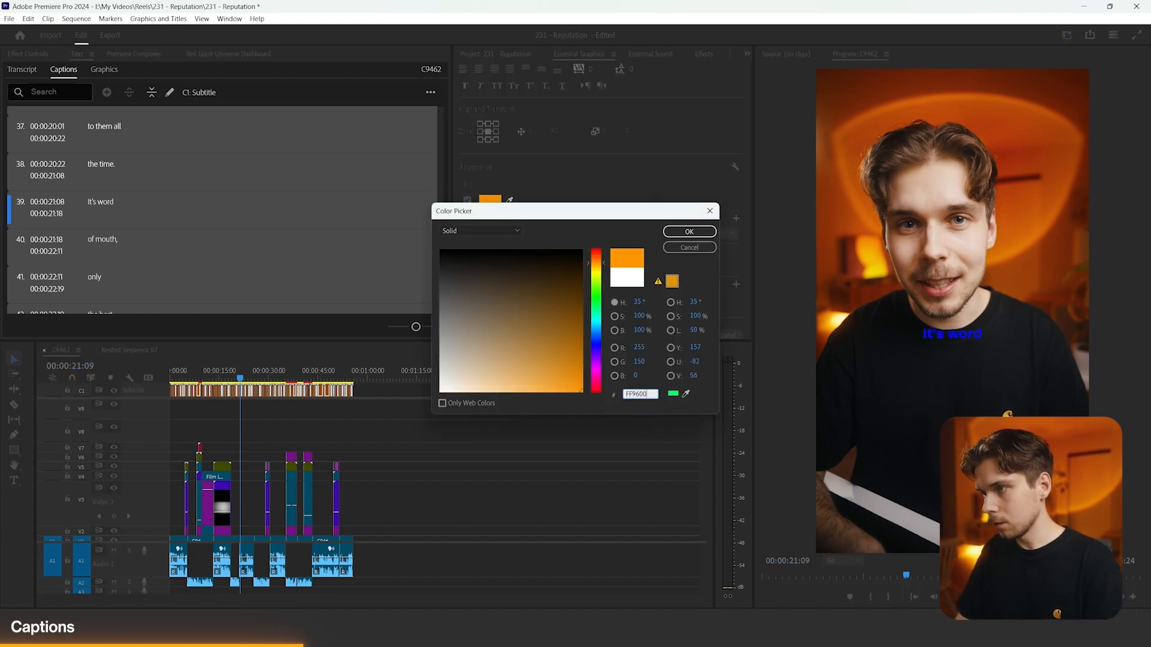
key(Return)
- Review the styled captions against the footage from the start of the sequence
click(390, 446)
key(equal)
key(minus)
drag(193, 370, 170, 371)
key(equal)
key(equal)
key(equal)
key(equal)
key(equal)
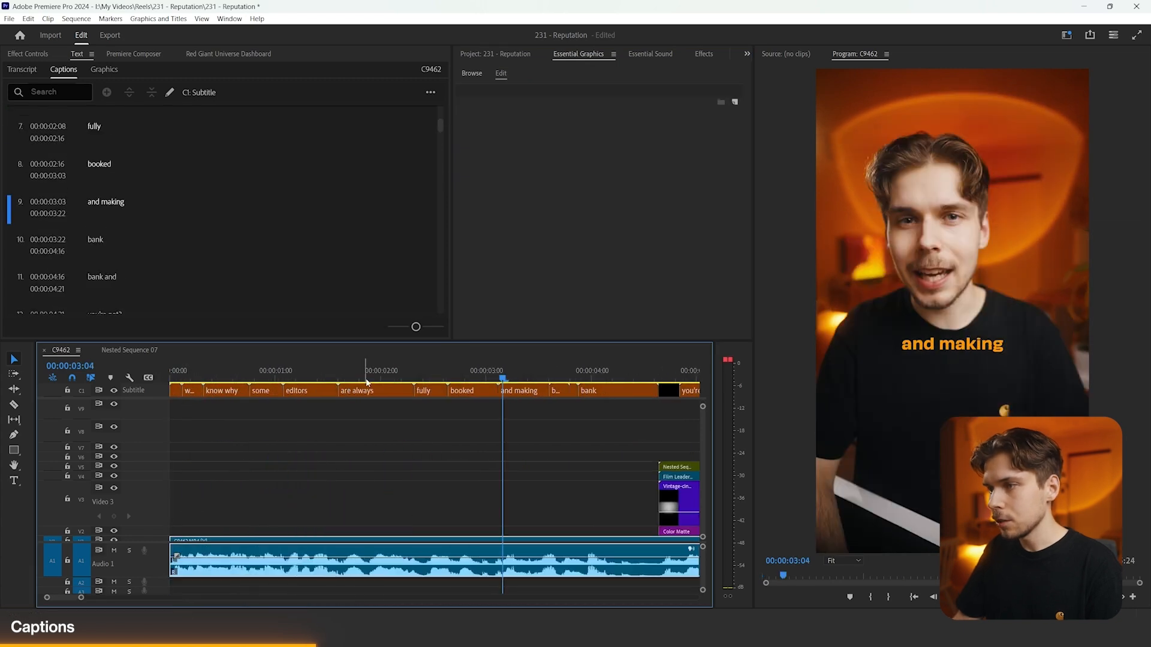
- Delete the "bank and" and "you're not?" captions that overlap the YOU'RE NOT title
drag(387, 361, 418, 352)
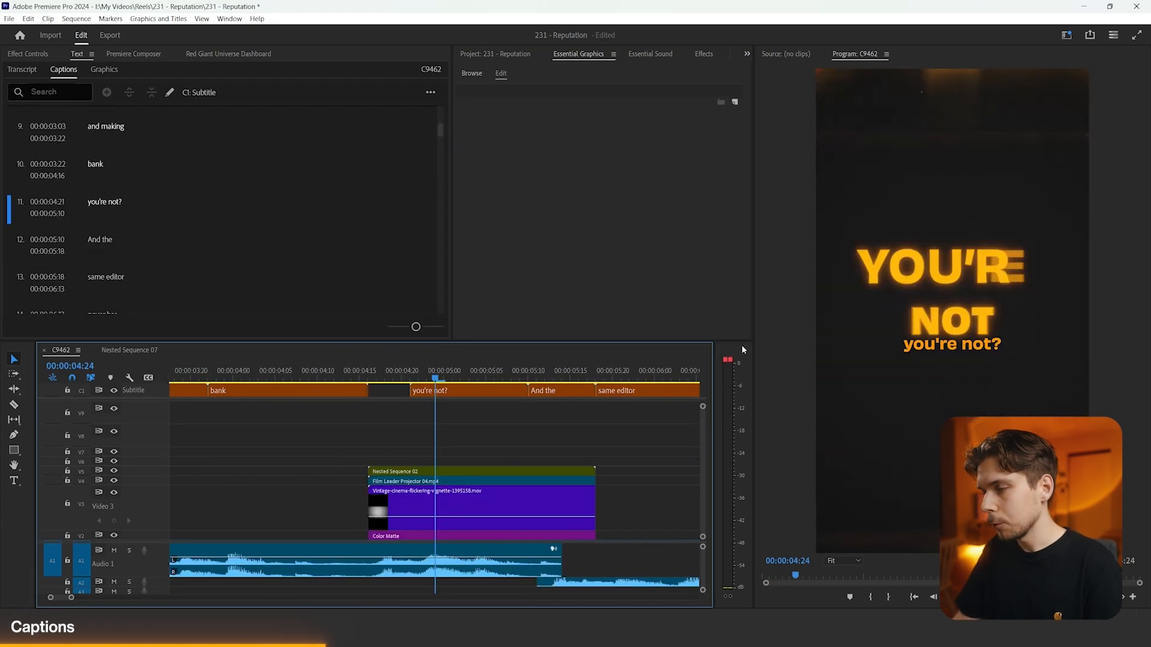
click(461, 391)
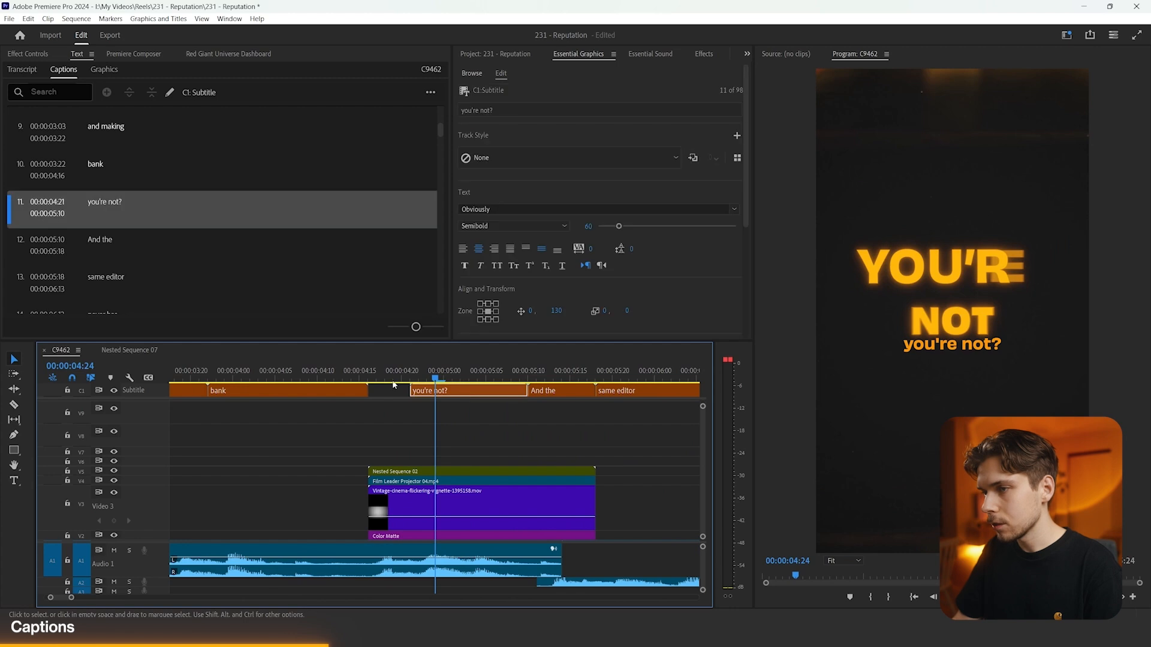
key(Delete)
key(equal)
key(minus)
key(minus)
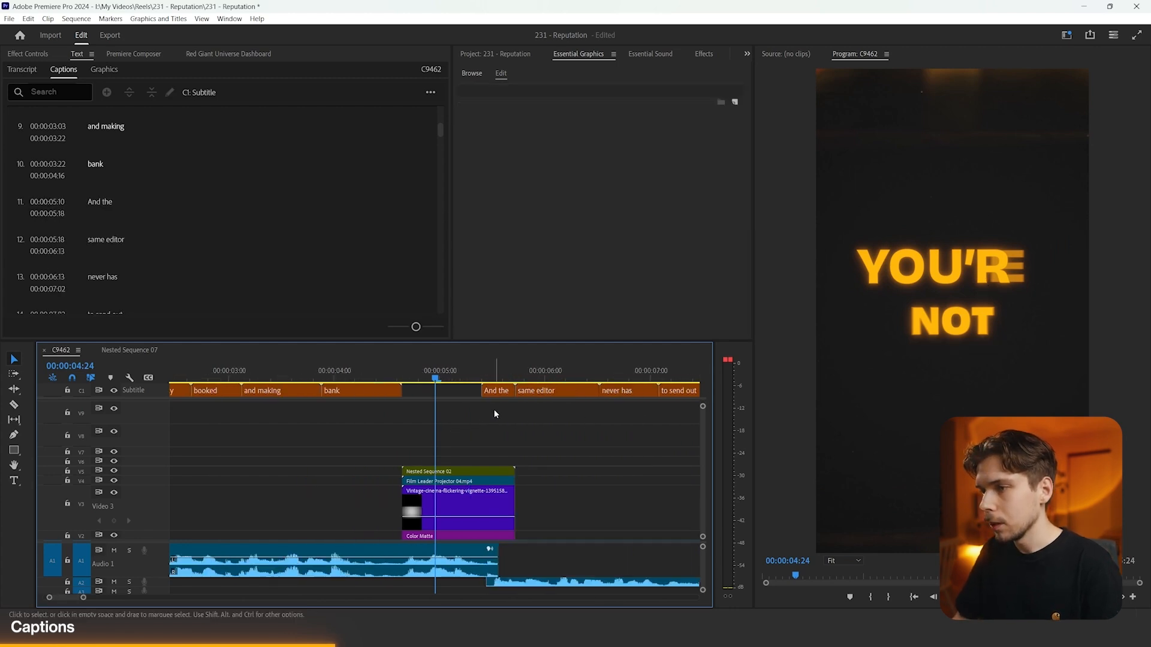
- Enlarge the captions over the keyboard B-roll with a vertical offset of 43, and delete the captions overlapping the other titles
click(491, 368)
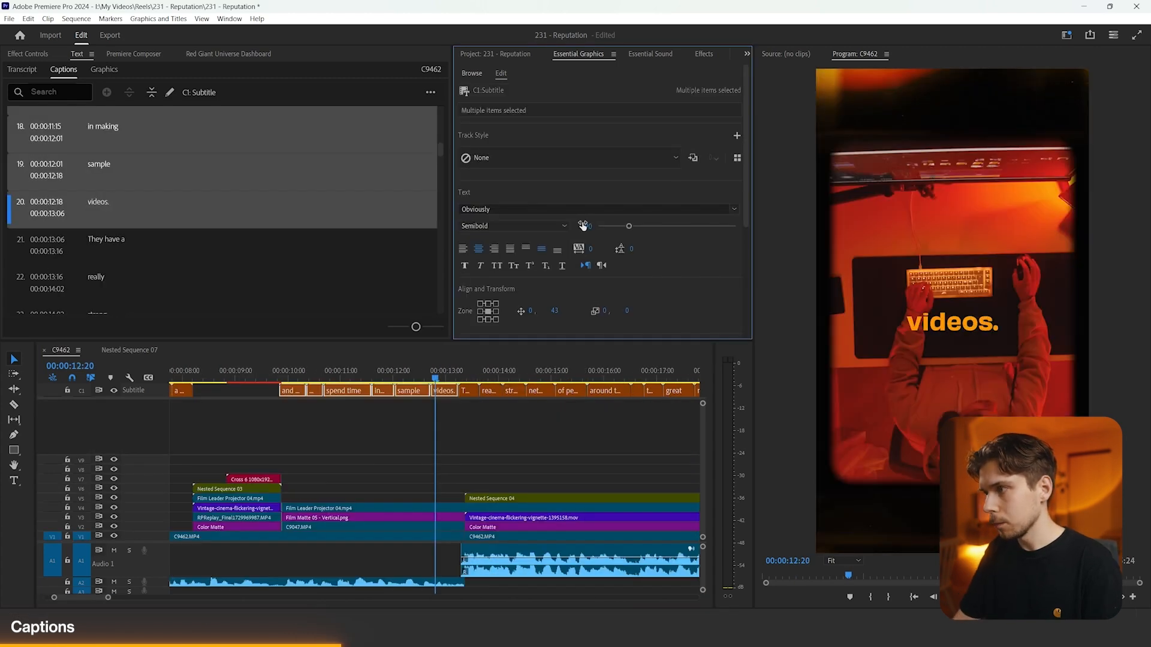
click(281, 372)
key(space)
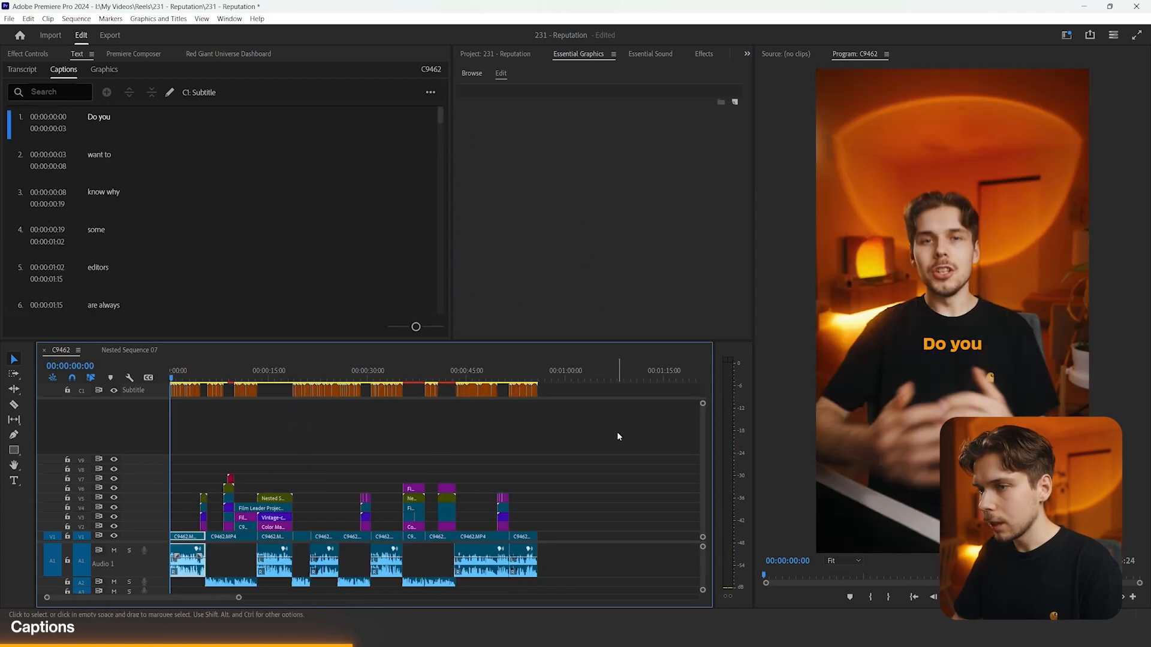
- Select all remaining captions and upgrade them to graphics
drag(619, 436, 169, 381)
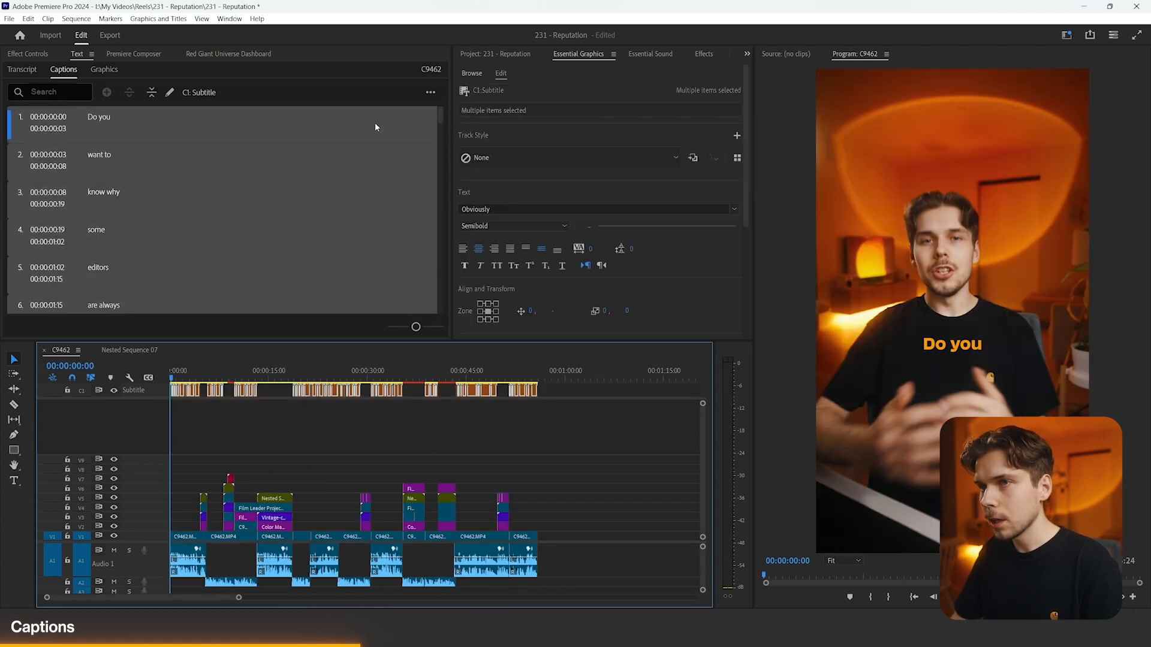
click(154, 19)
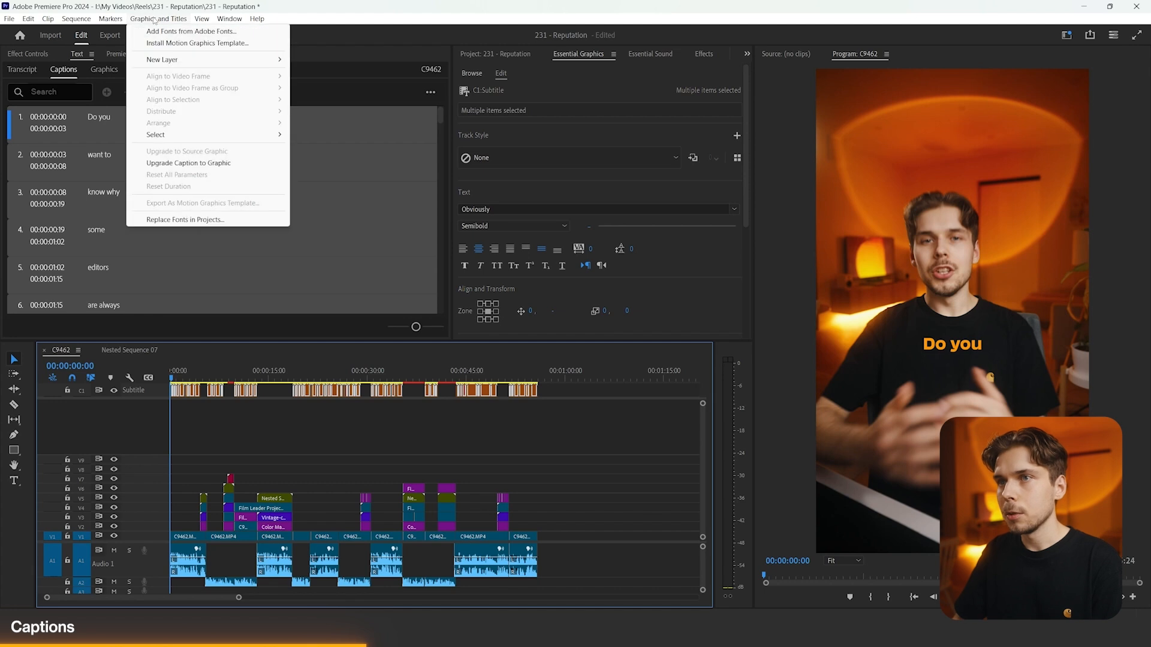
click(180, 162)
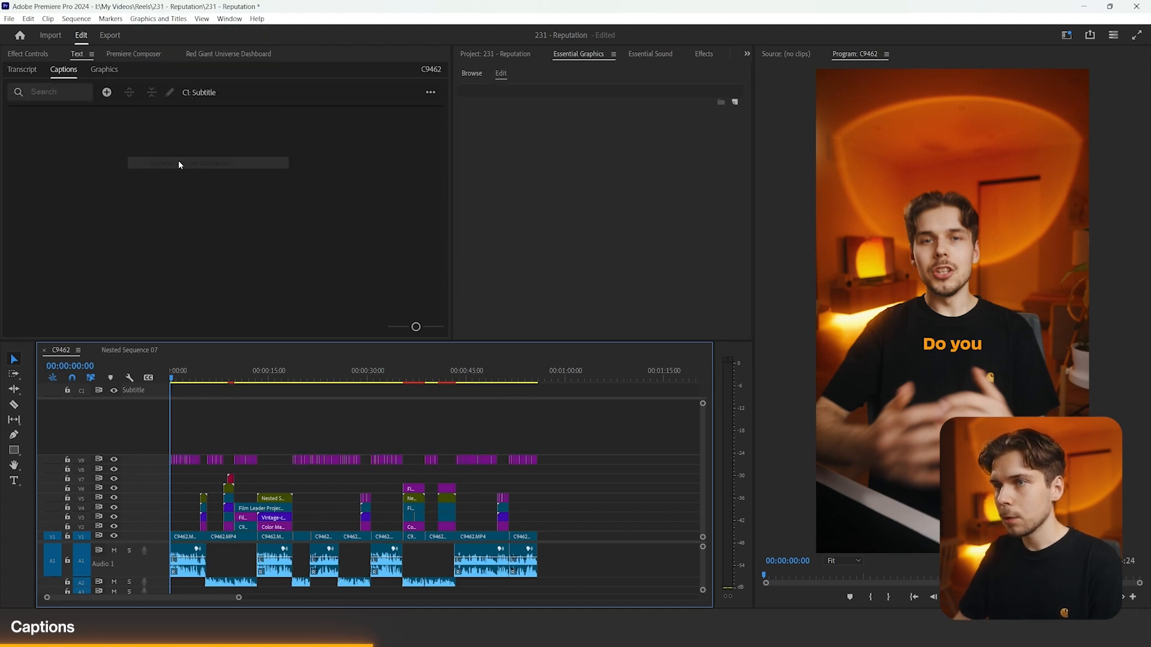
- Move the caption graphics down to track V8 and apply the uni.Glow Preset to all of them
key(=)
key(-)
drag(585, 438, 275, 437)
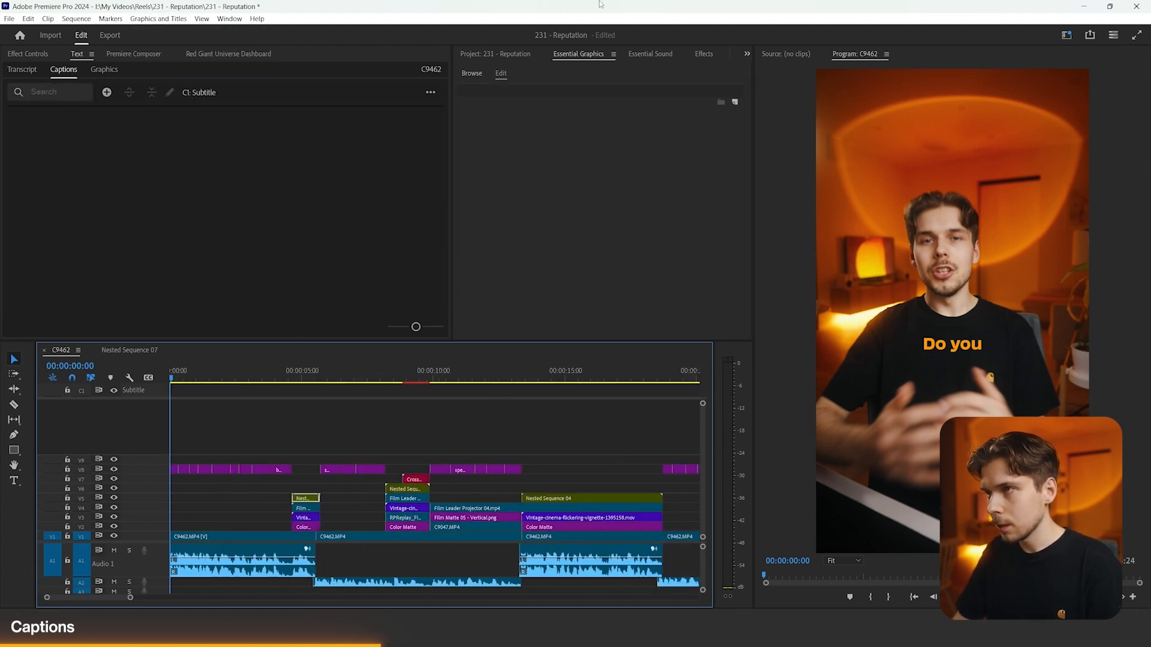
key(-)
click(703, 54)
key(-)
key(-)
drag(468, 442, 130, 469)
drag(492, 94, 300, 367)
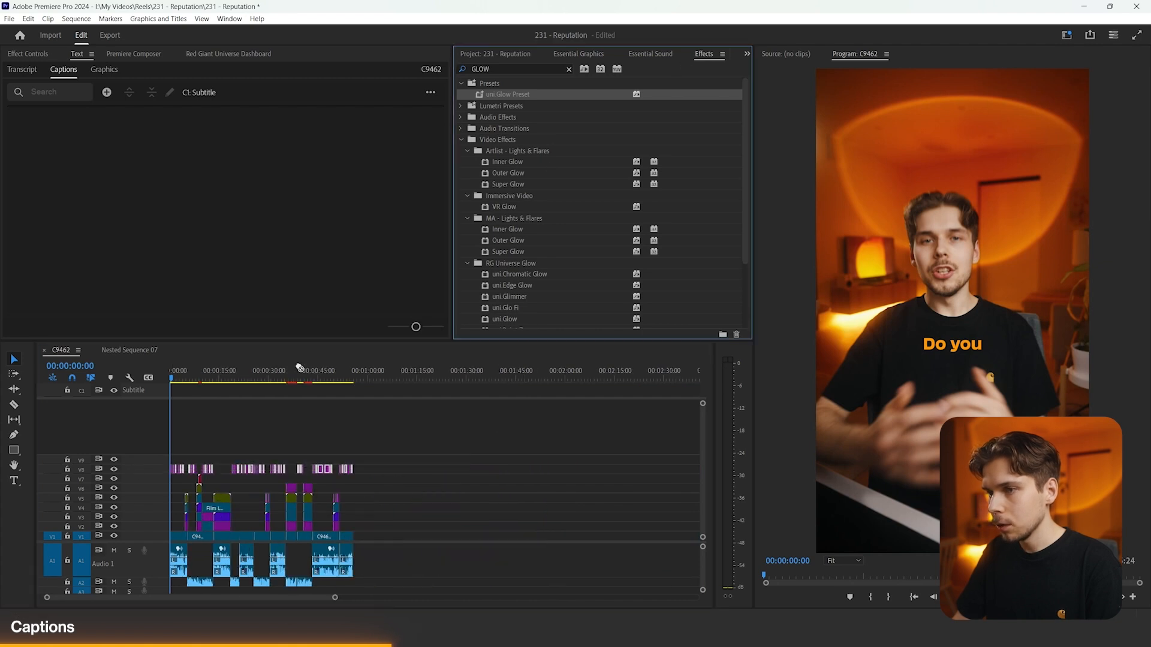
drag(256, 471, 256, 471)
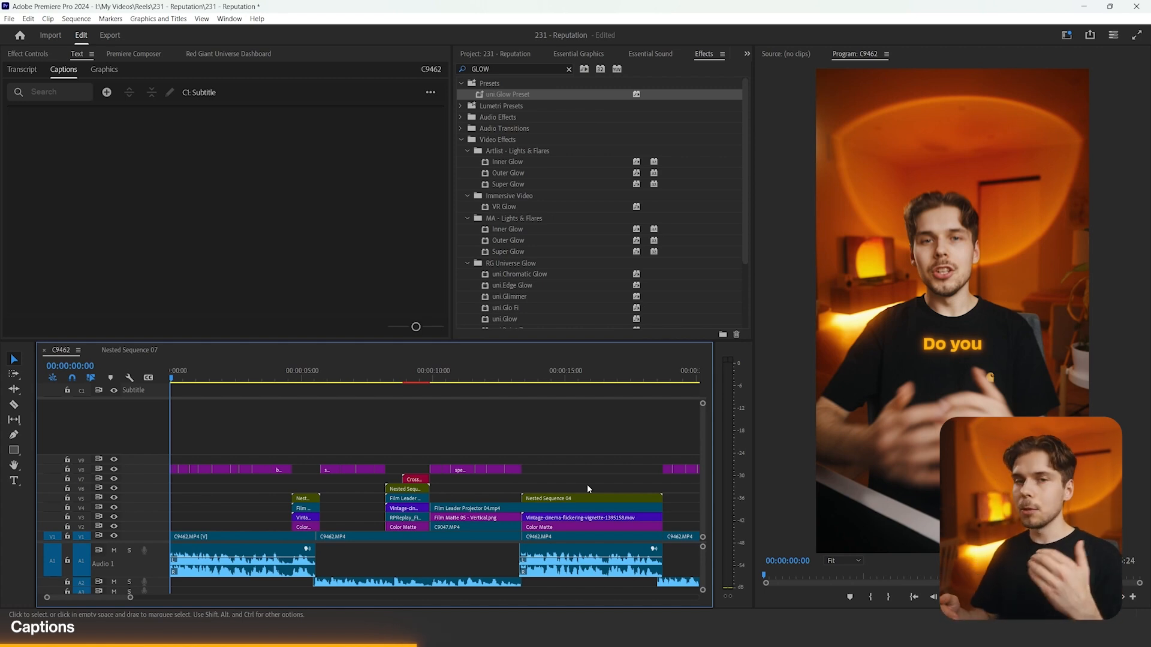
- Try splitting the "are always" caption at 00:00:01:23
key(=)
mouse_move(274, 384)
mouse_down()
mouse_move(374, 394)
mouse_move(262, 398)
mouse_up()
key(=)
key(=)
key(Right)
key(Right)
key(Right)
key(ctrl+k)
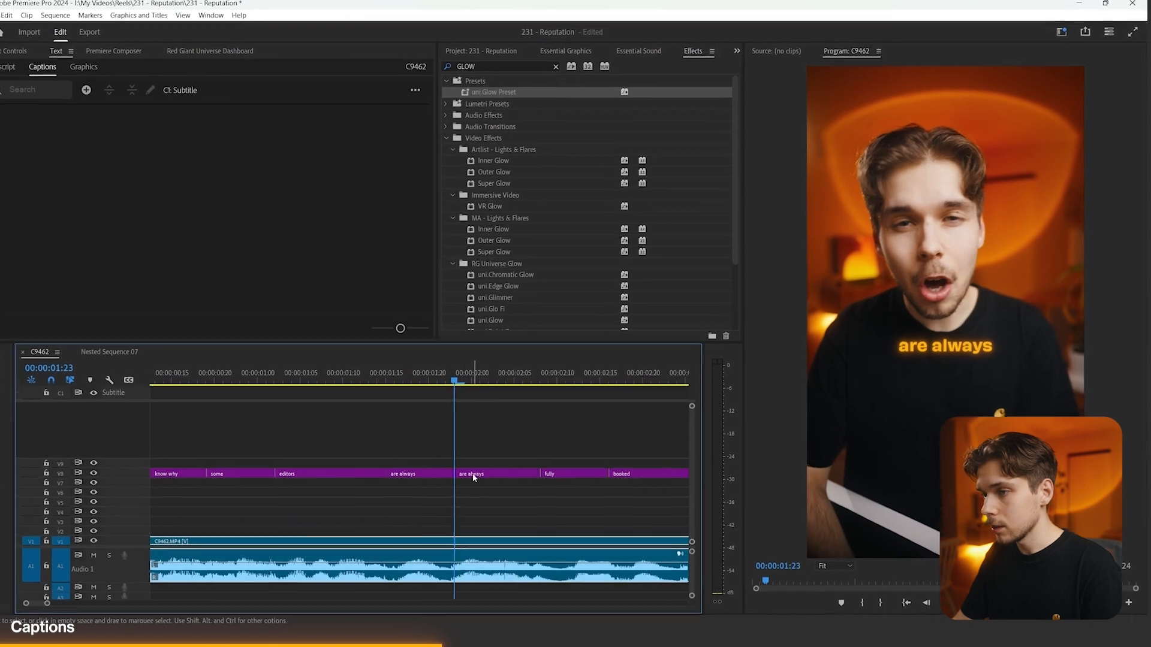
- Delete the caption graphics following "are always", from "fully" up to the YOU'RE NOT title
key(-)
drag(644, 435, 401, 477)
key(Delete)
- Add a new text title reading FULLY over the speaker's chest, directly after the "are always" caption
click(350, 376)
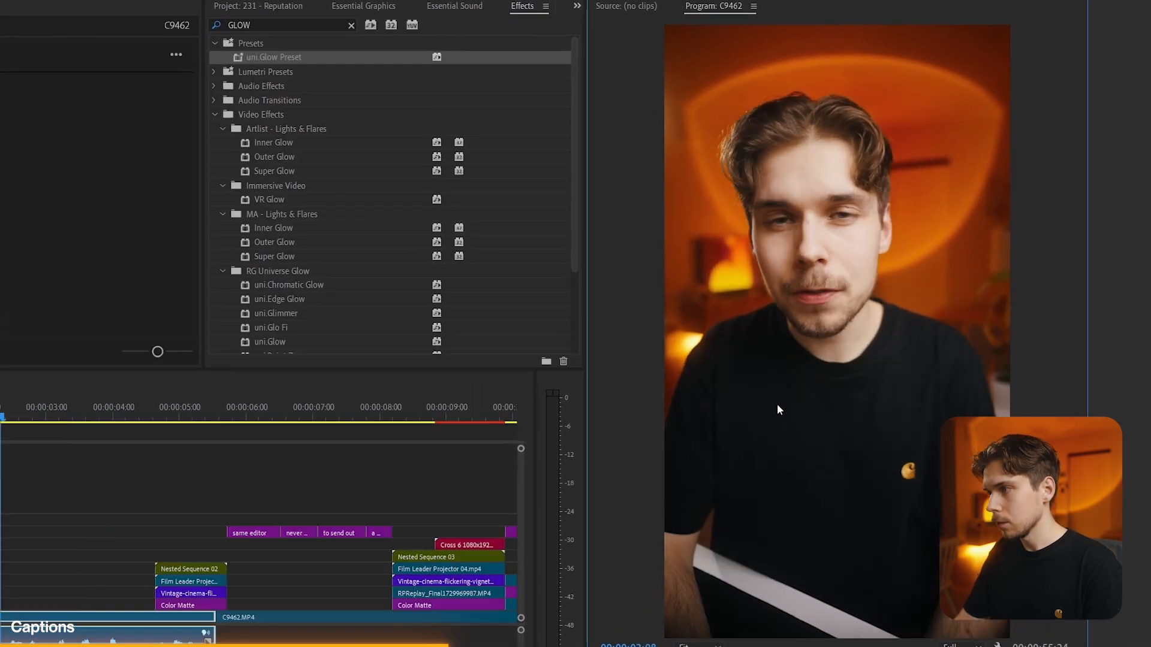
click(778, 408)
text(fu)
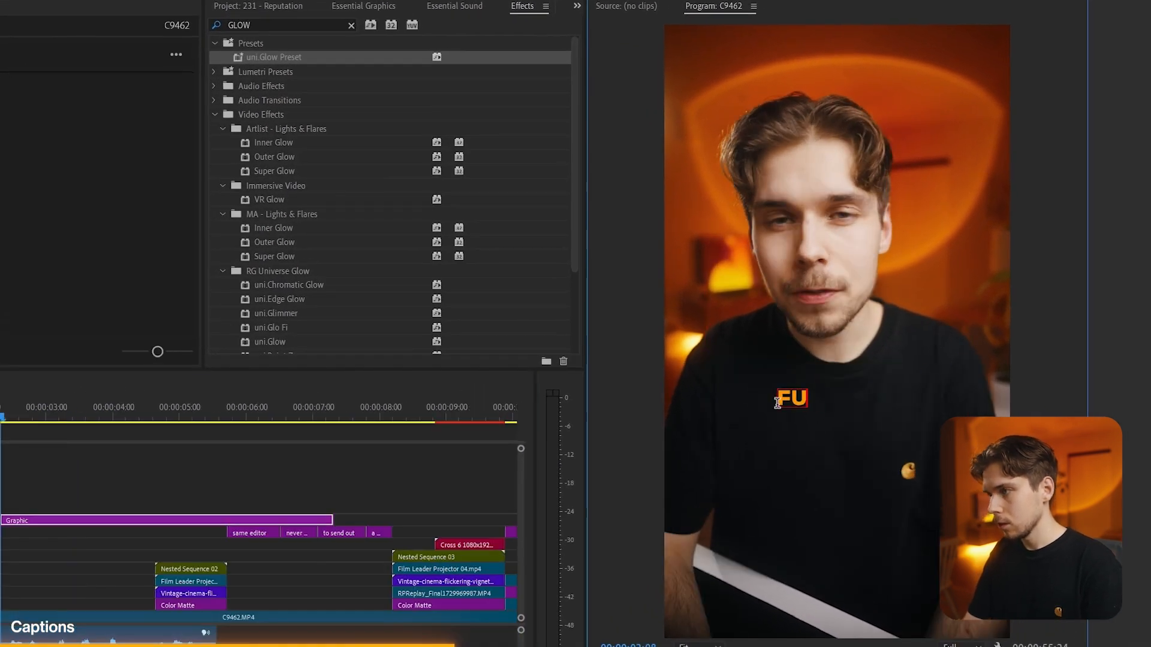
text(lly)
- Set the FULLY title to size 128 in Bold, centre it horizontally and adjust its vertical position
drag(419, 304, 444, 305)
click(305, 309)
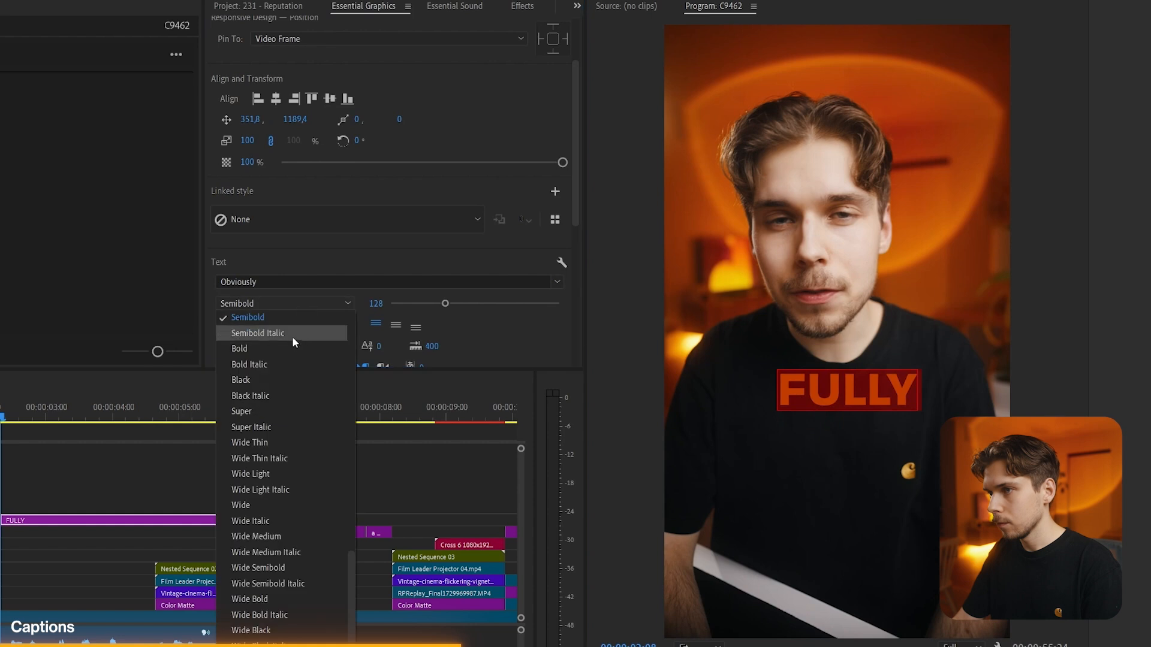
click(286, 347)
click(279, 100)
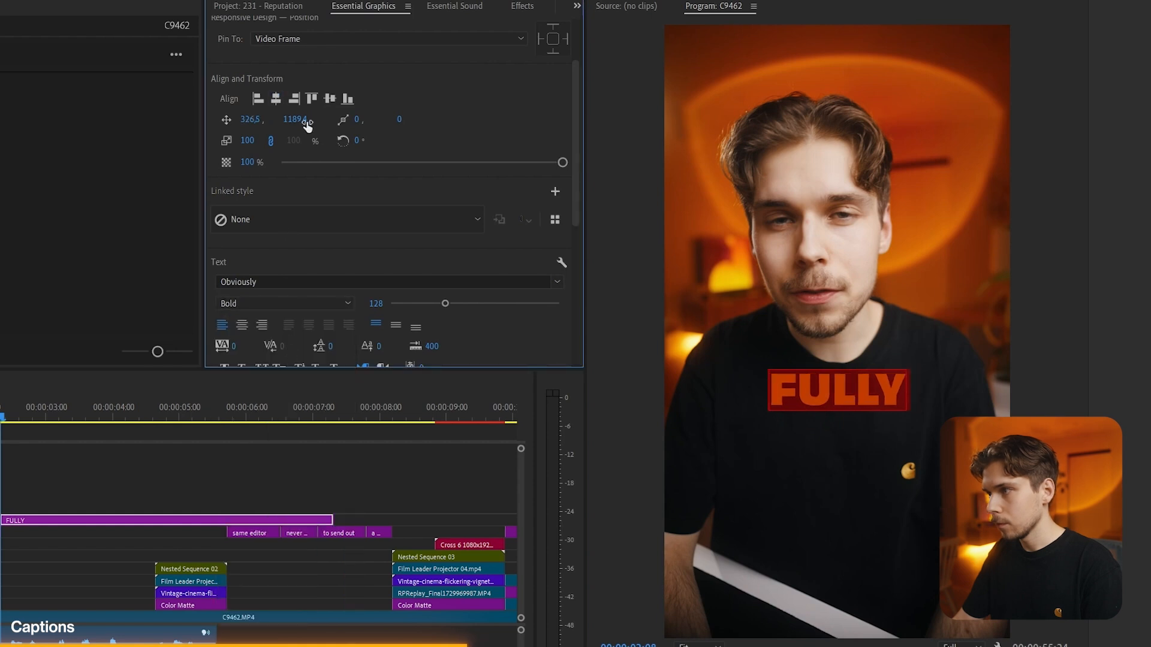
drag(294, 118, 300, 118)
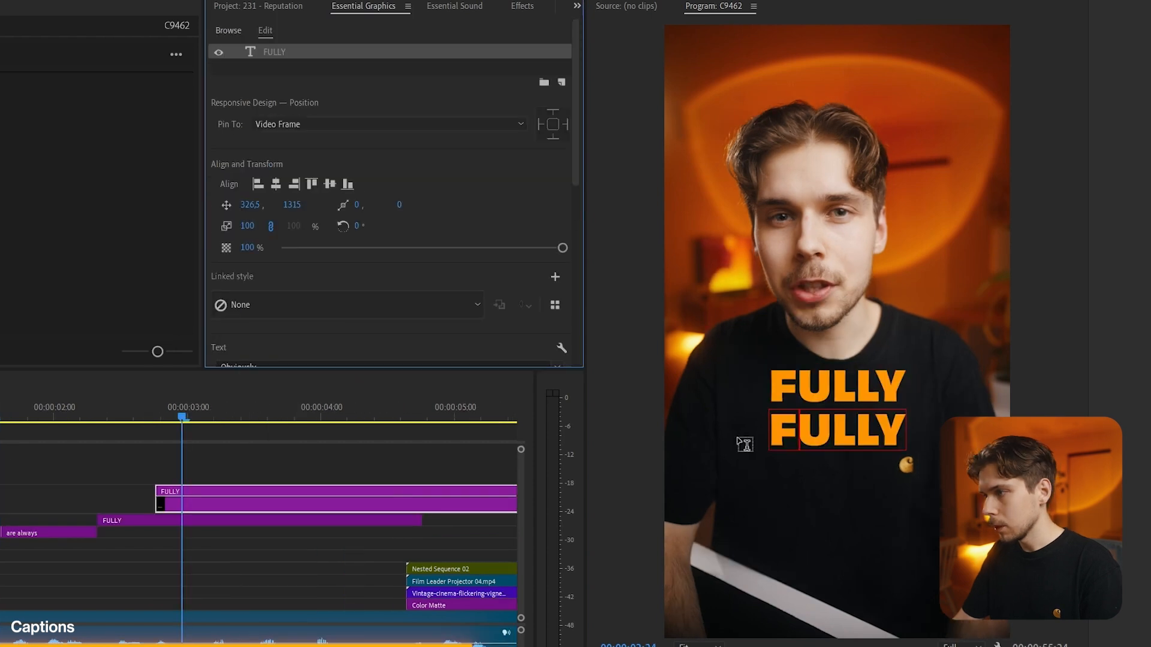
- Duplicate the title below FULLY at vertical position 1315, change the copy's text to BOOKED and centre it horizontally
click(810, 430)
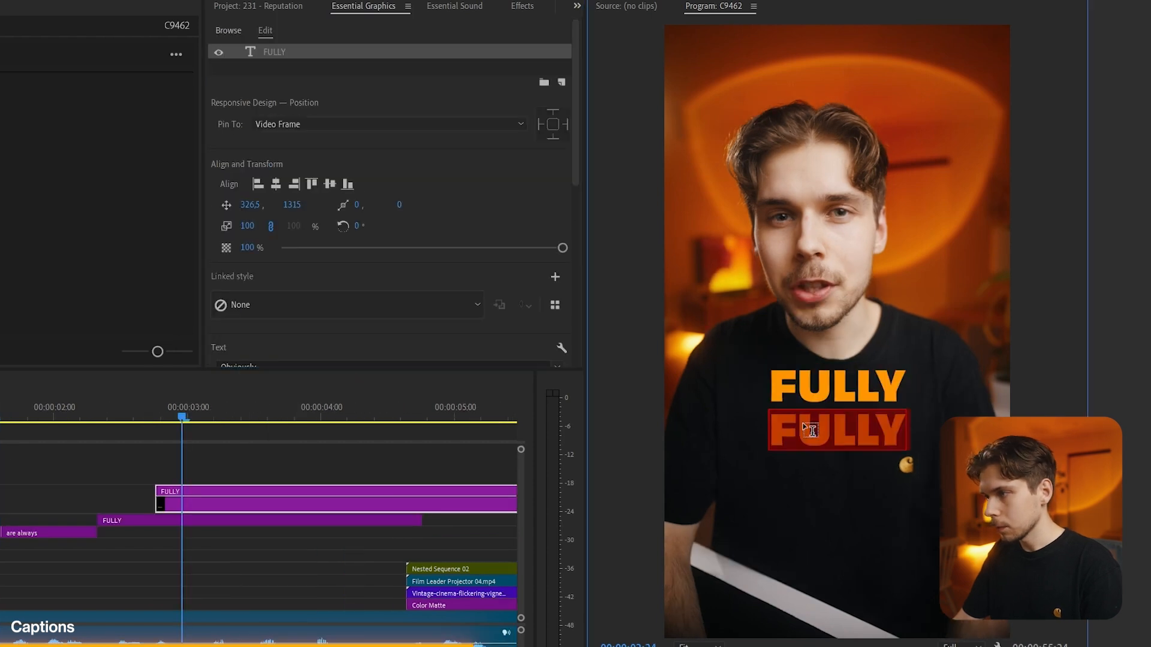
text(BOOKED)
click(276, 183)
- Apply the FI: Pull Motion Impacts transition to the start of the FULLY and BOOKED titles and play them back
drag(293, 214, 103, 525)
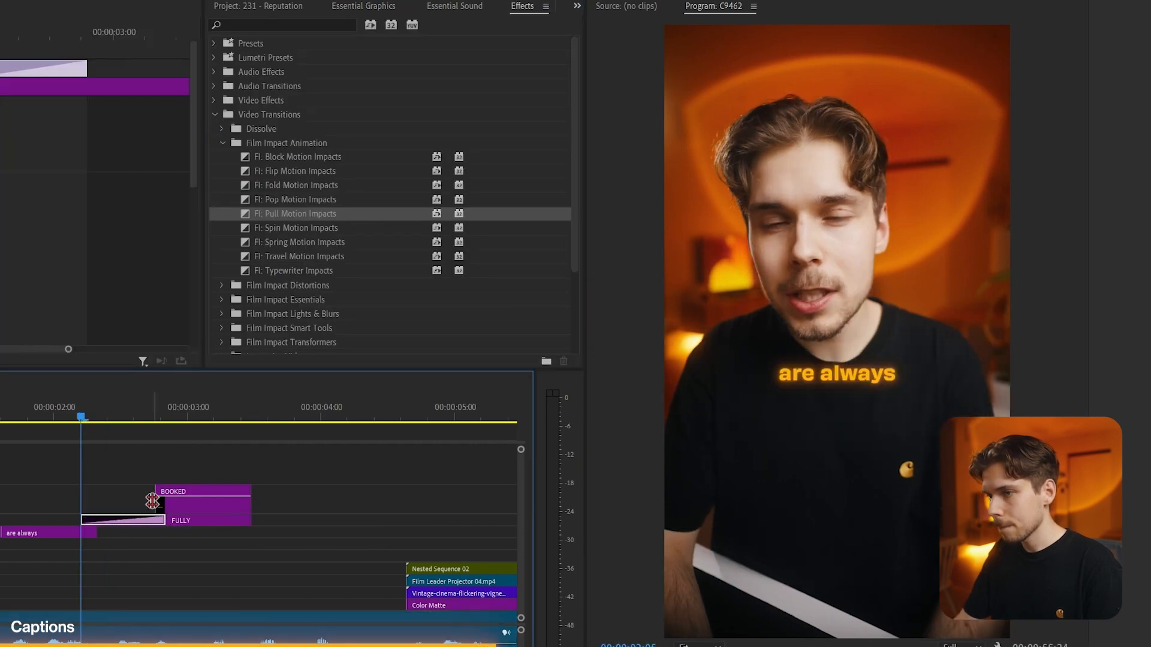
drag(152, 501, 149, 501)
key(space)
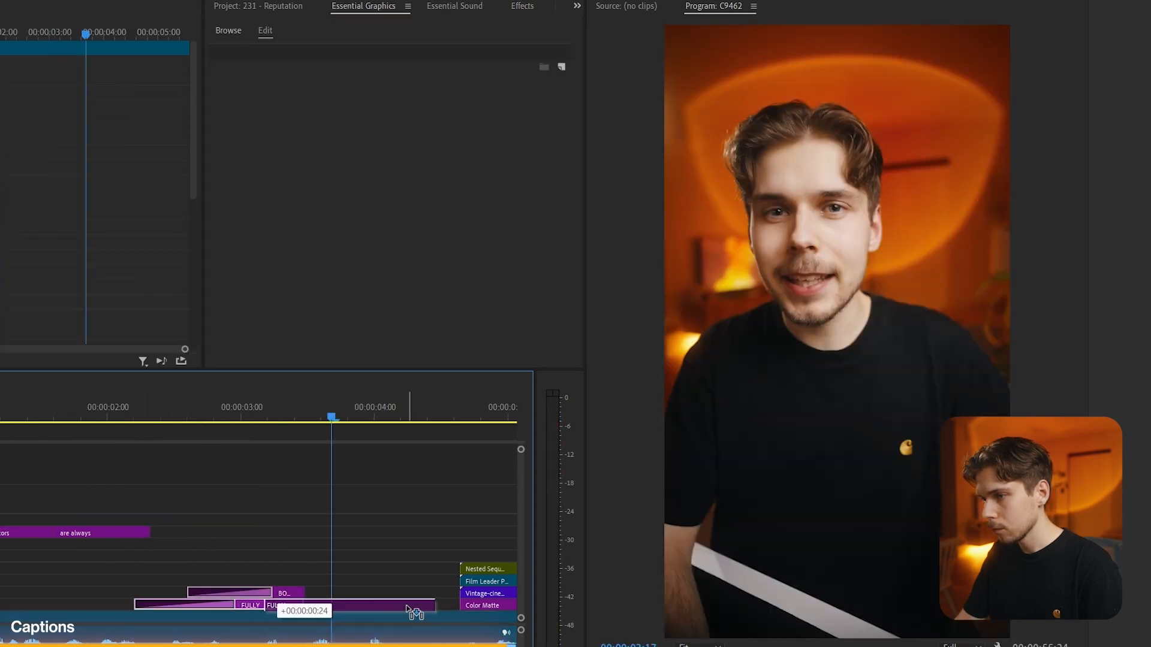
- Duplicate the animated FULLY and BOOKED titles, placing the copies directly after the originals up to the start of the next B-roll
drag(287, 594, 445, 596)
drag(331, 408, 459, 423)
click(438, 406)
- Change the copied titles' text to MAKING and BANK and centre both horizontally
click(840, 389)
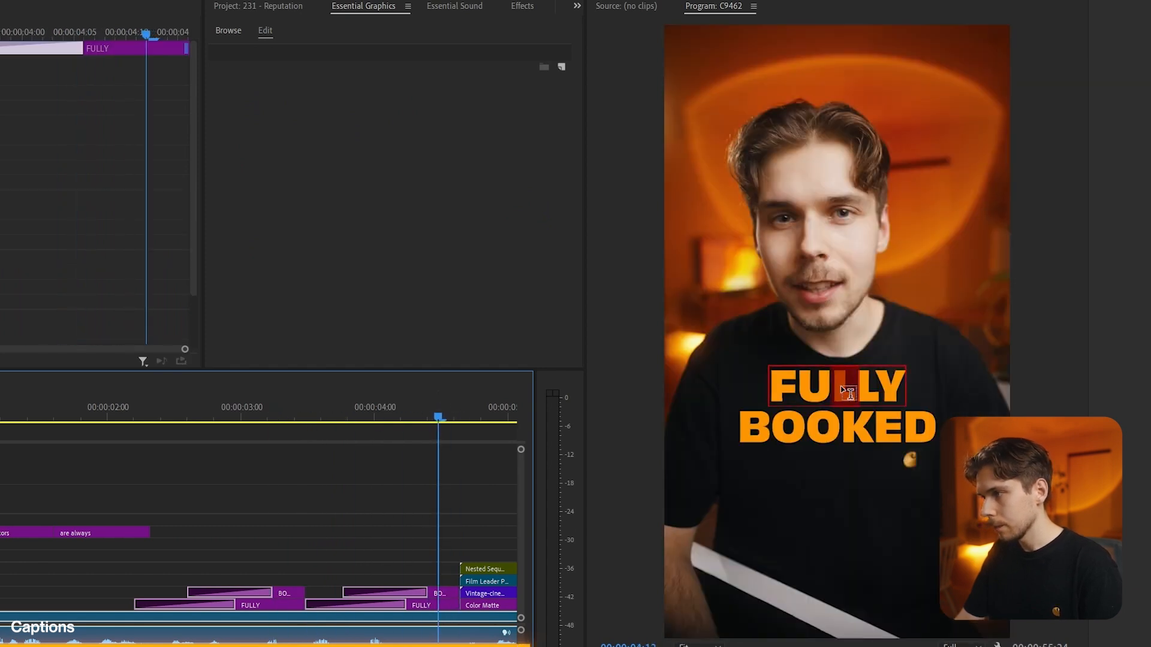
double_click(840, 389)
text(MAKING)
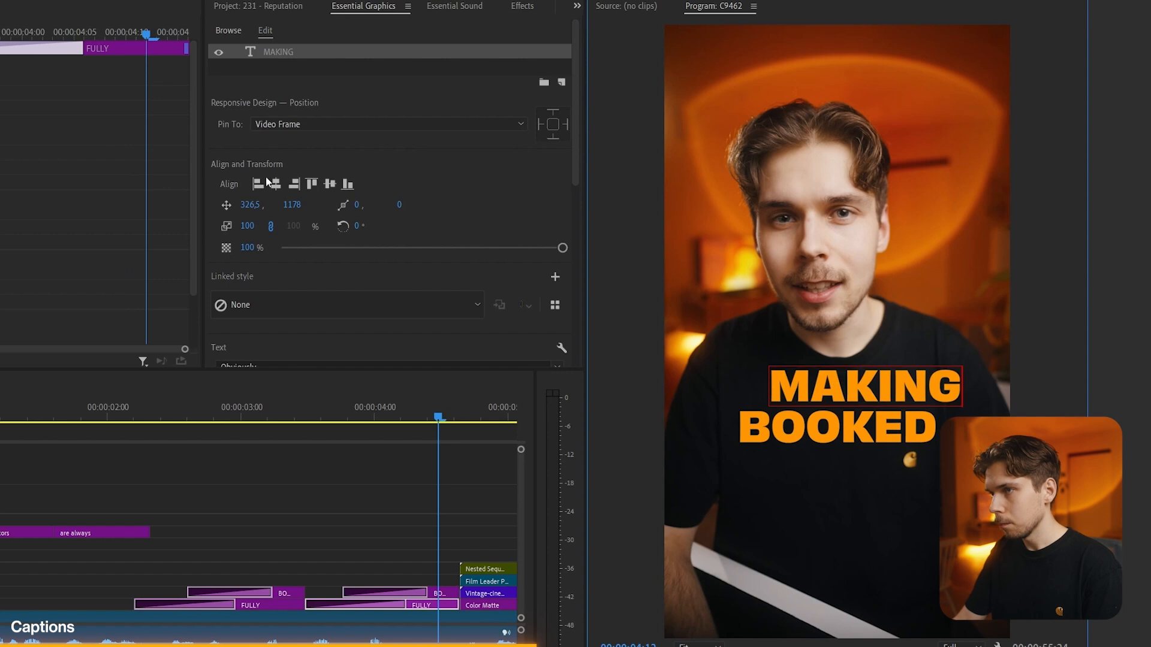
double_click(880, 428)
text(BANK)
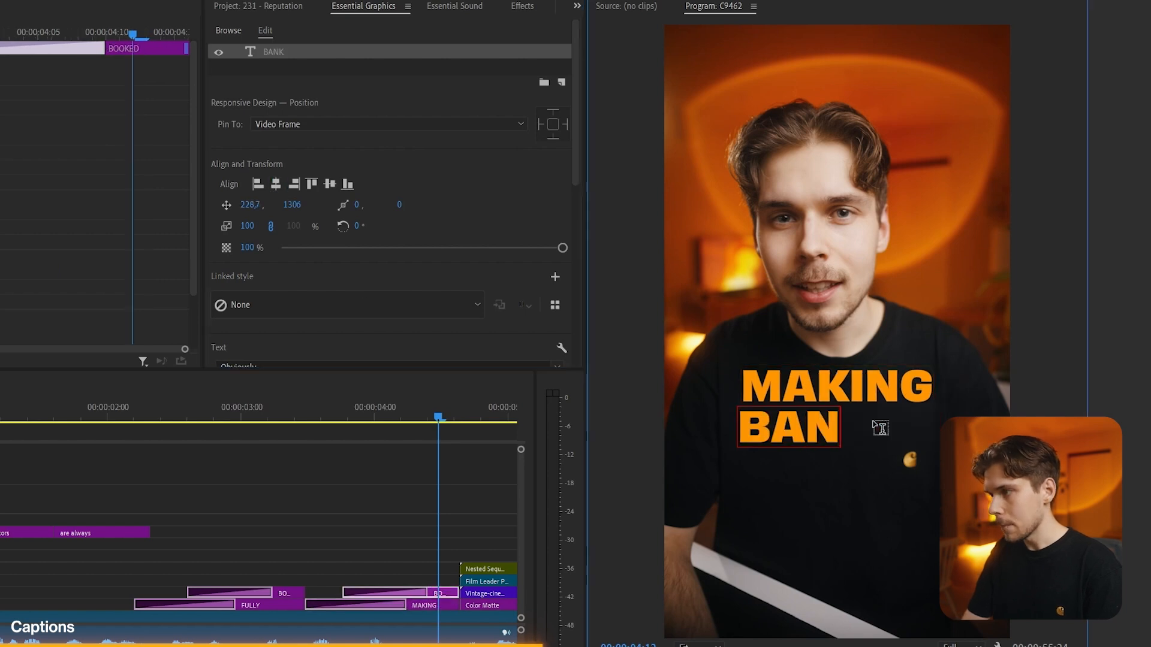
click(275, 183)
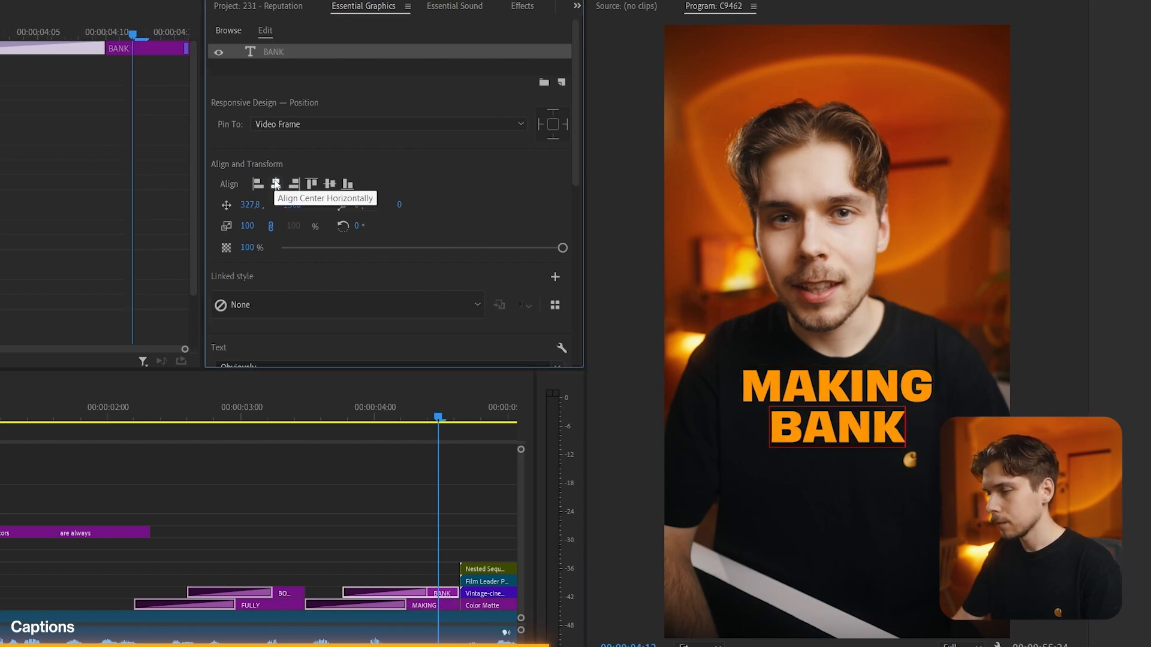
- Move the FULLY, BOOKED, MAKING and BANK titles to higher tracks and play them back
click(118, 414)
drag(443, 567, 257, 557)
key(space)
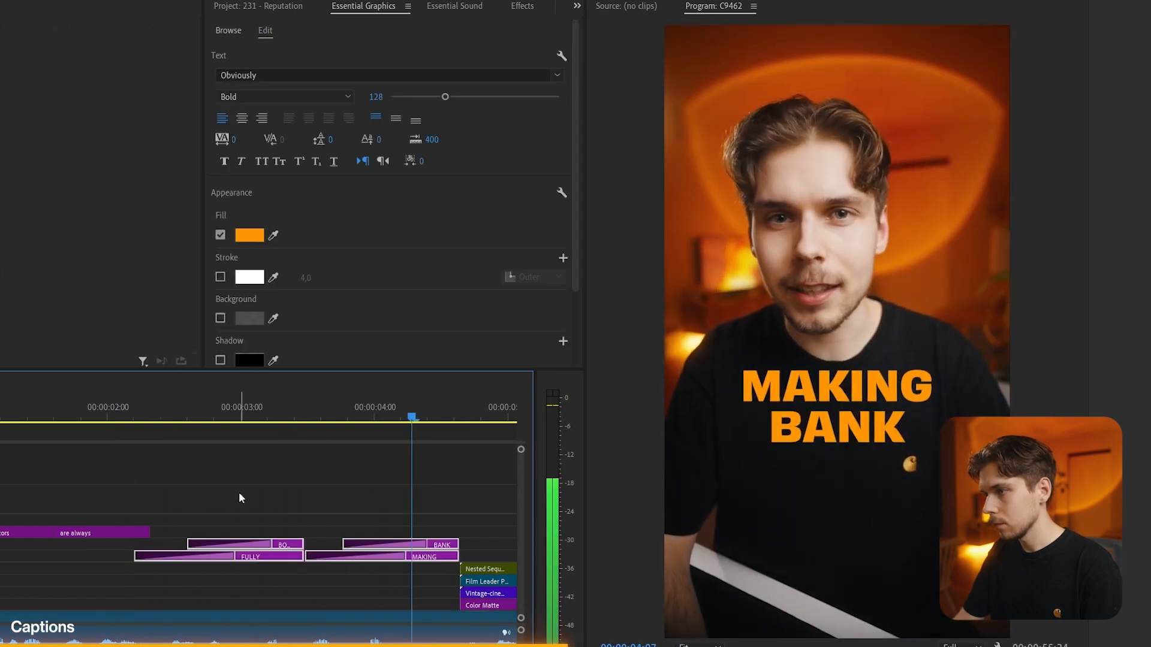
key(space)
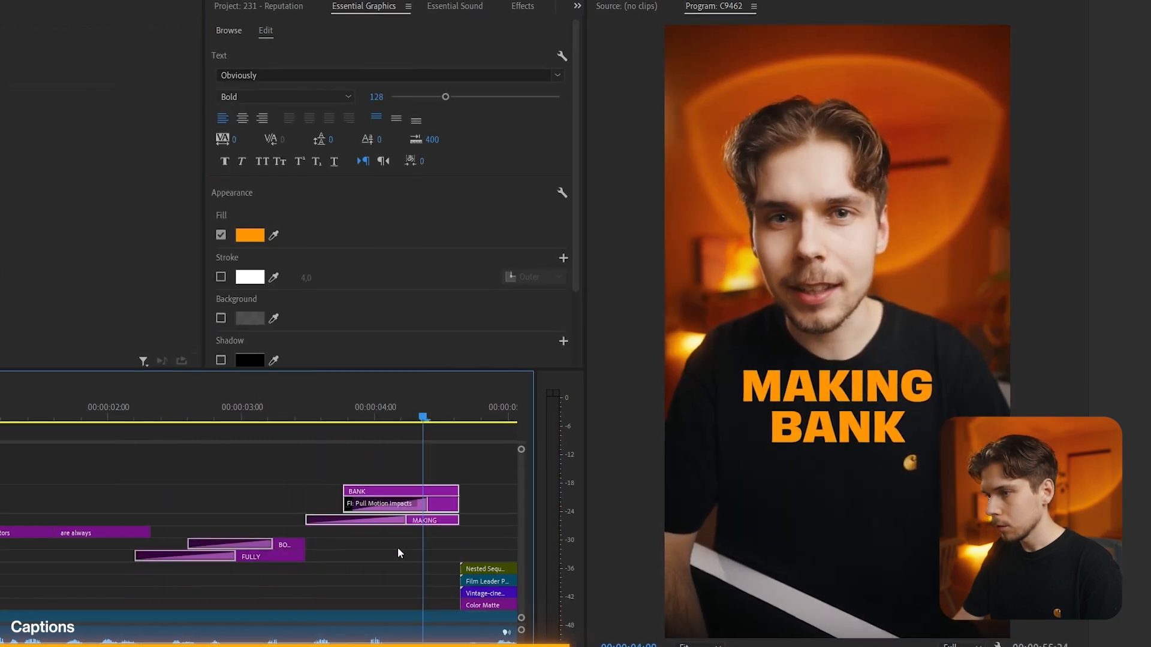
- Raise MAKING and BANK to higher tracks, and nest the FULLY and BOOKED titles extended beneath the start of MAKING
drag(365, 542, 292, 568)
drag(304, 544, 352, 544)
drag(504, 499, 514, 501)
click(589, 478)
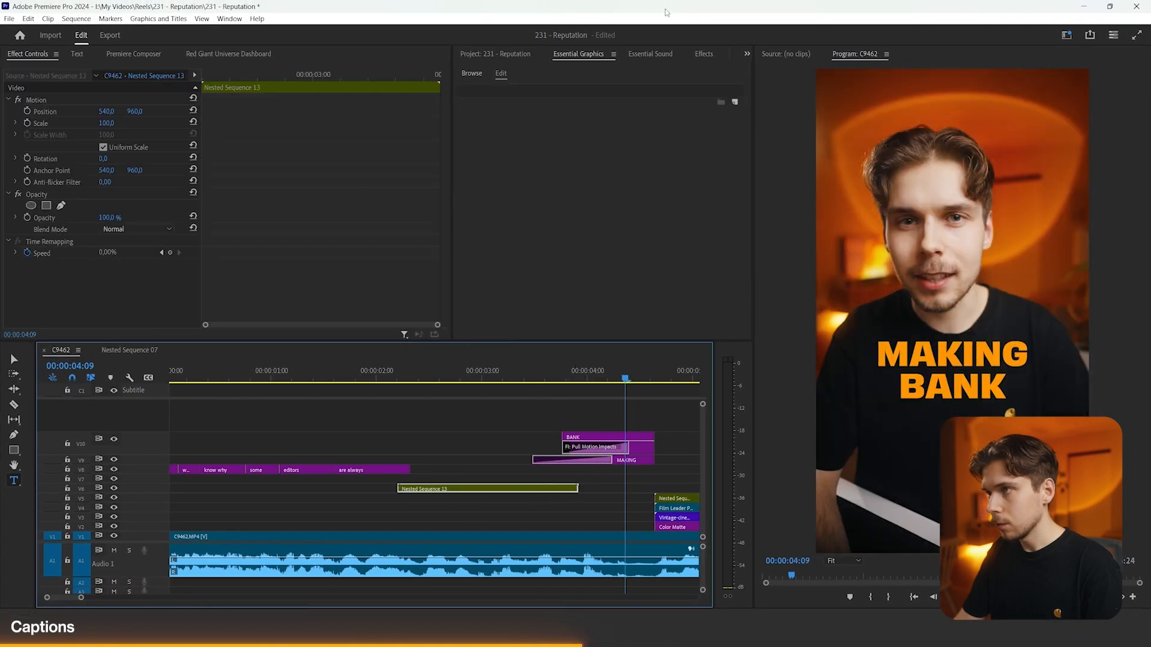
- Apply FI: Travel Motion Impacts to the end of the nested FULLY BOOKED clip and nest it together with the MAKING and BANK titles
click(698, 54)
drag(521, 250, 572, 488)
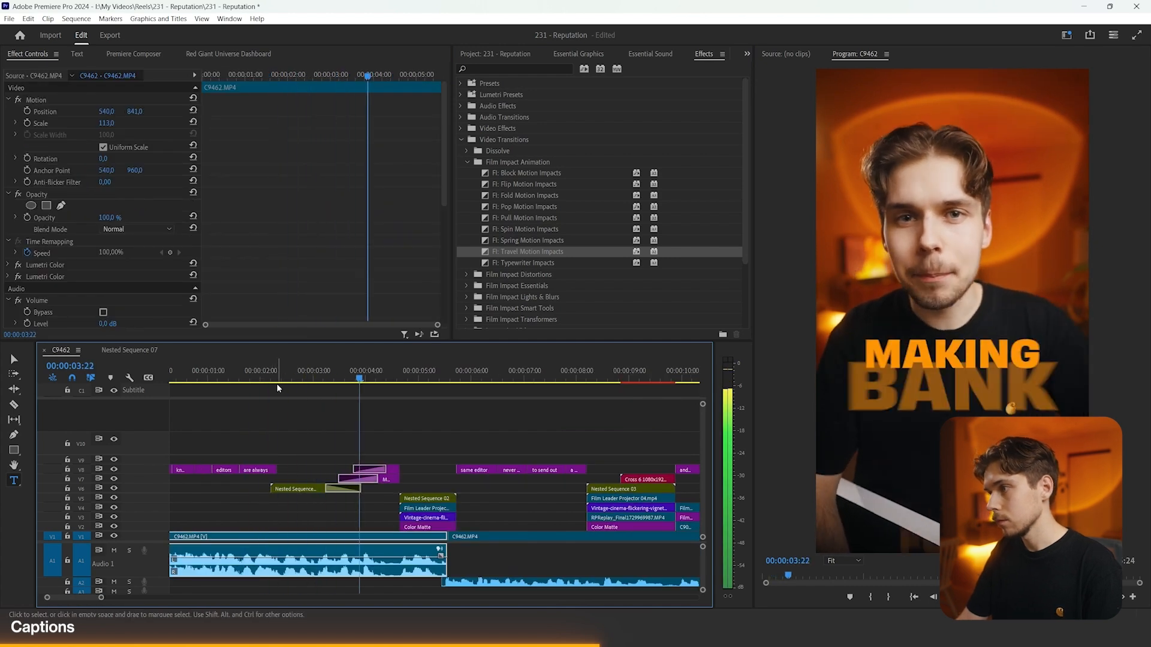
drag(386, 441, 323, 491)
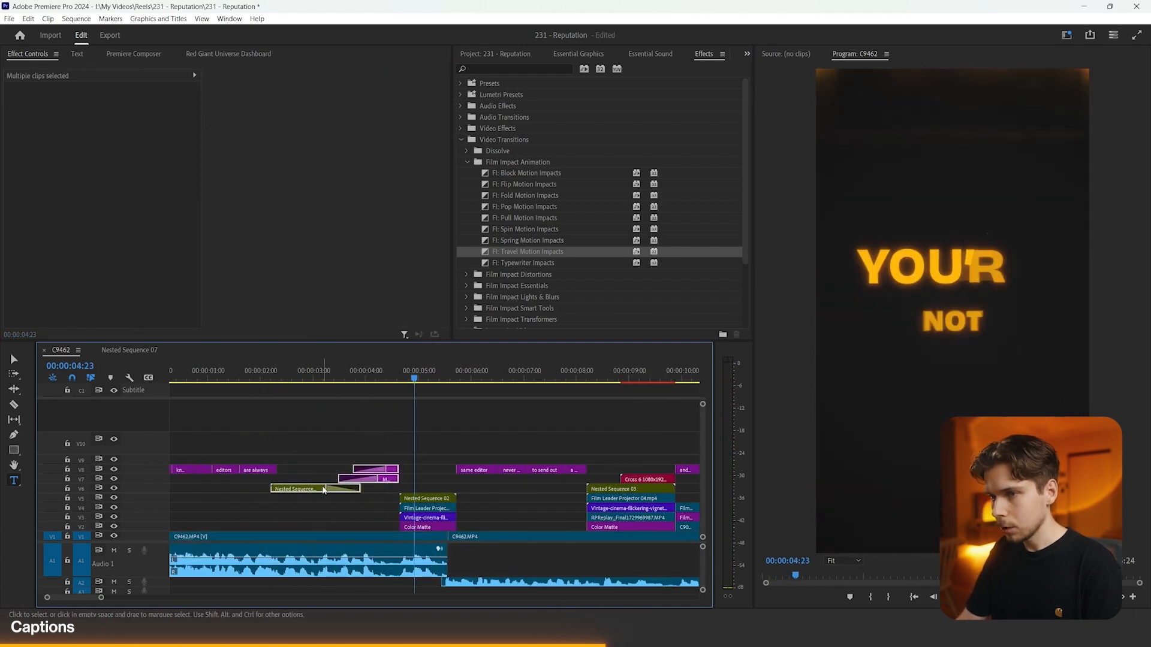
key(n)
key(Return)
- Copy the Universe Glow effect from the YOU'RE NOT nested sequence onto the nested FULLY BOOKED and MAKING BANK titles
click(305, 377)
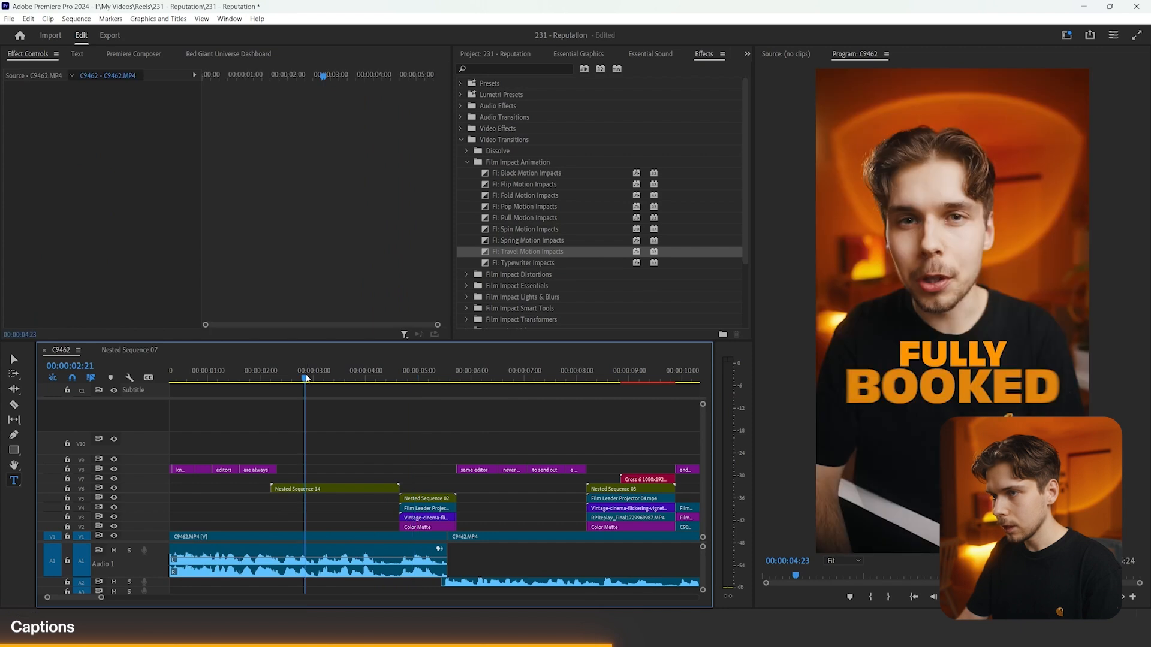
click(443, 498)
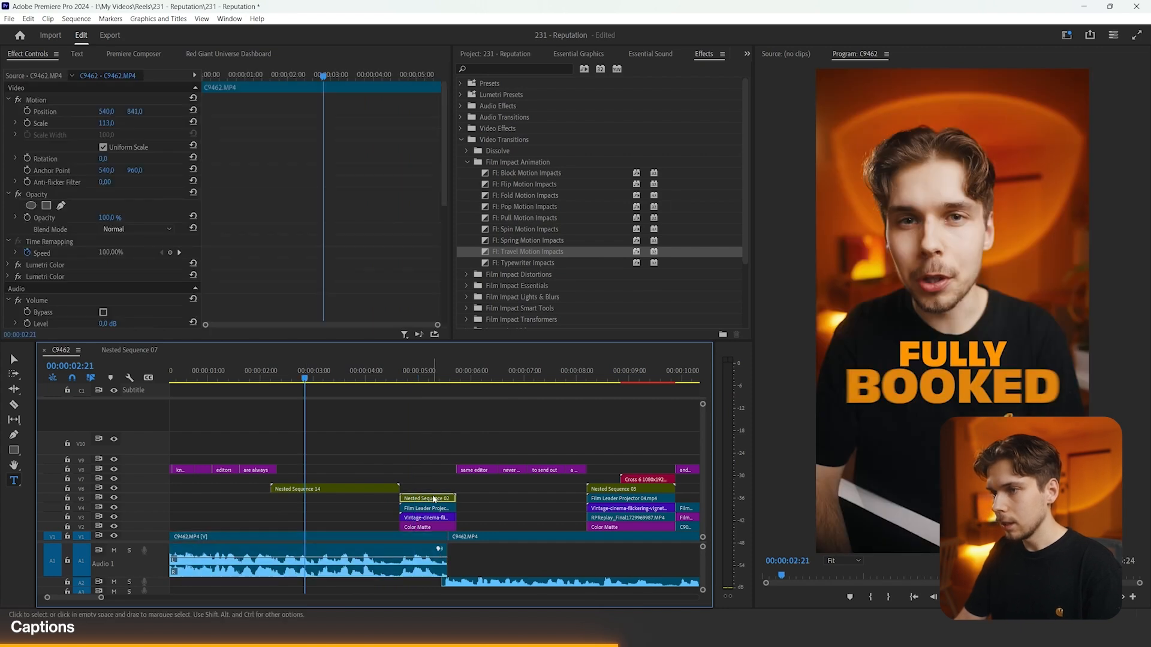
click(493, 54)
click(91, 266)
click(334, 489)
click(110, 279)
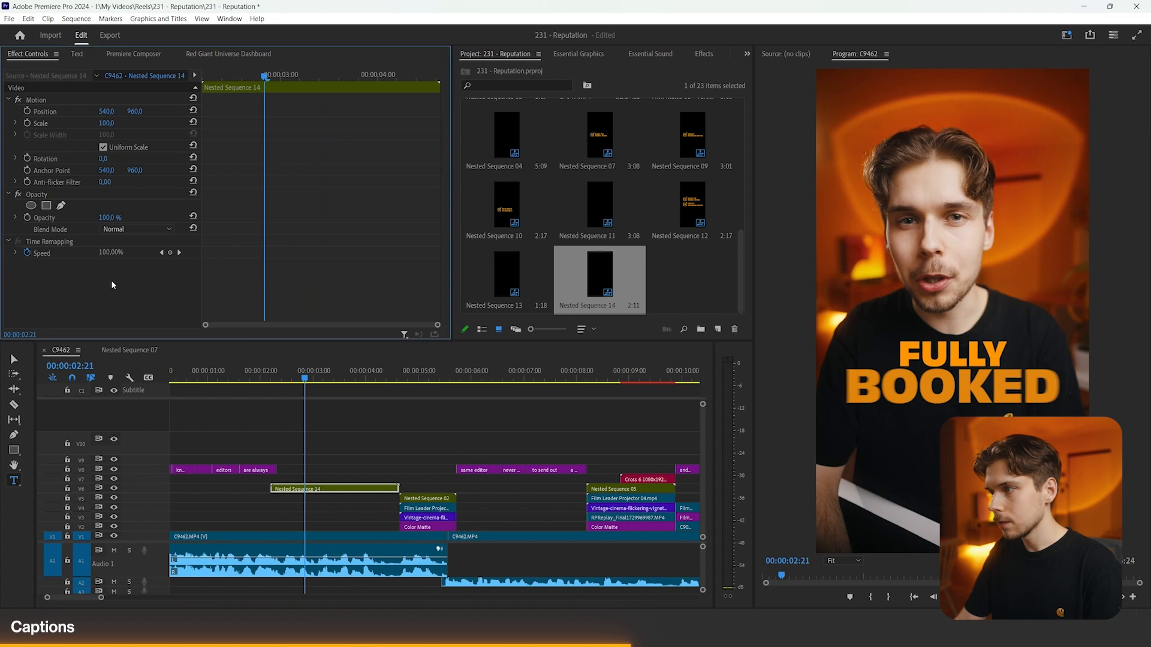
key(ctrl+v)
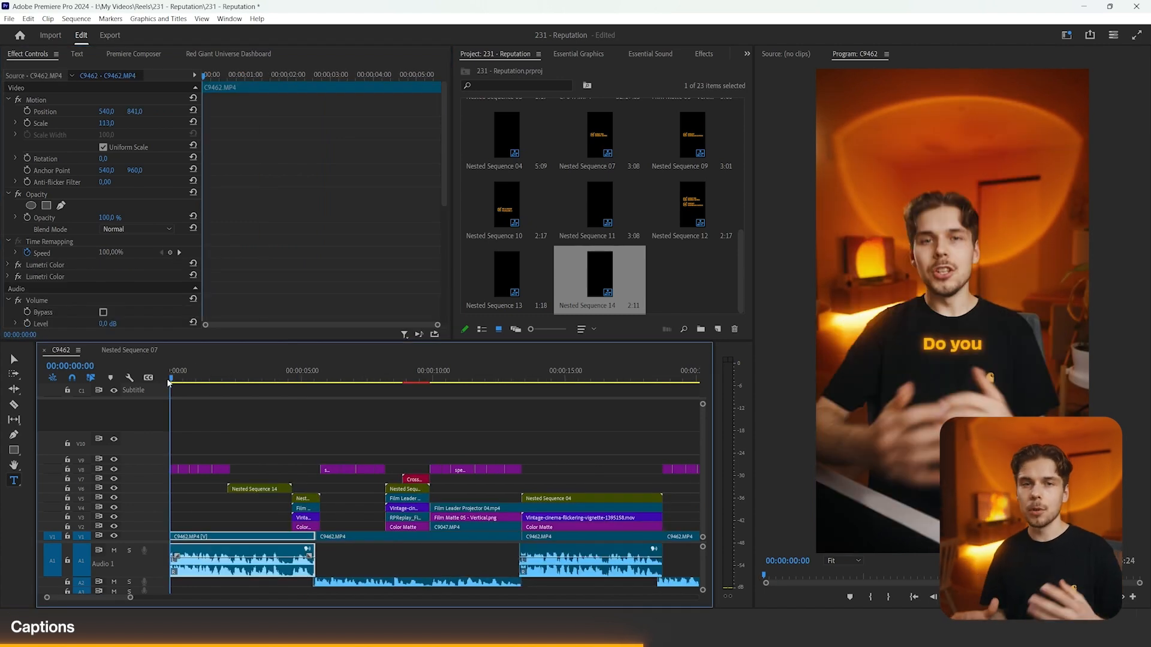
- Place copies of the MAKING and BANK titles after the "So people" caption and extend them to the start of the "It's word" caption
key(space)
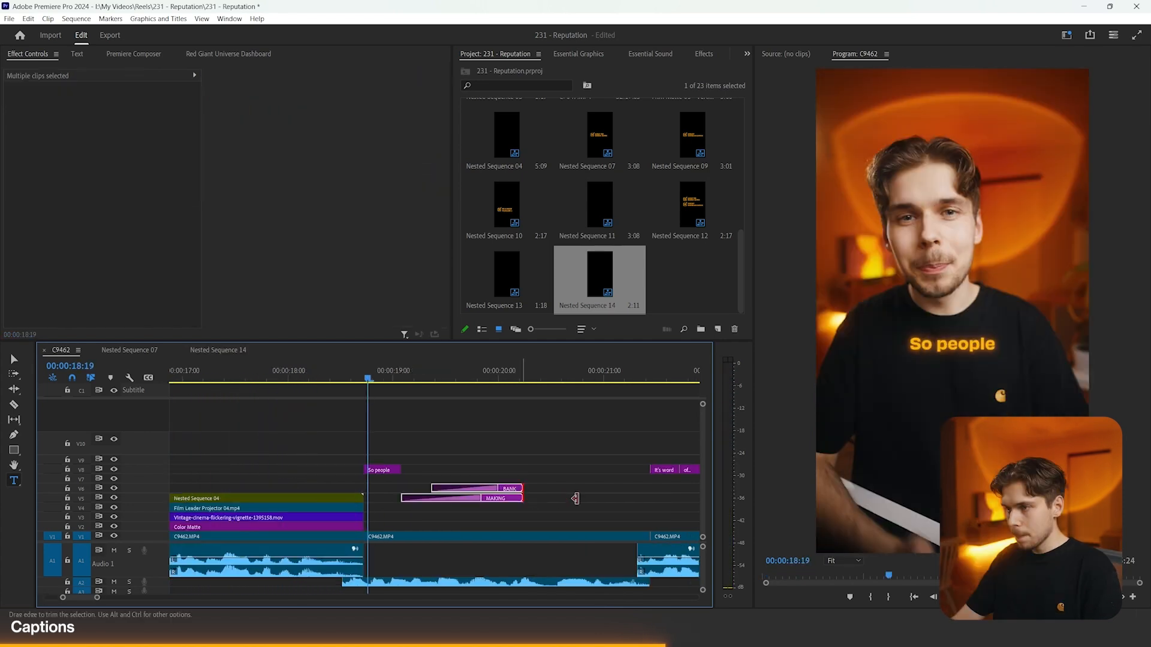
drag(575, 499, 649, 499)
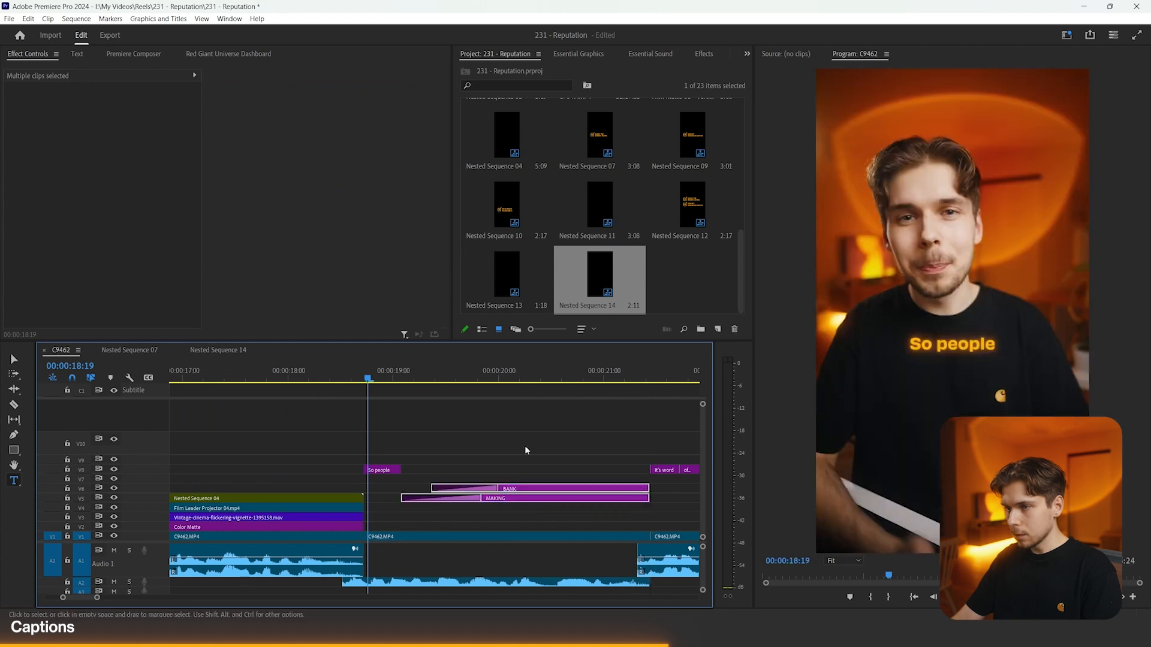
key(space)
key(=)
key(space)
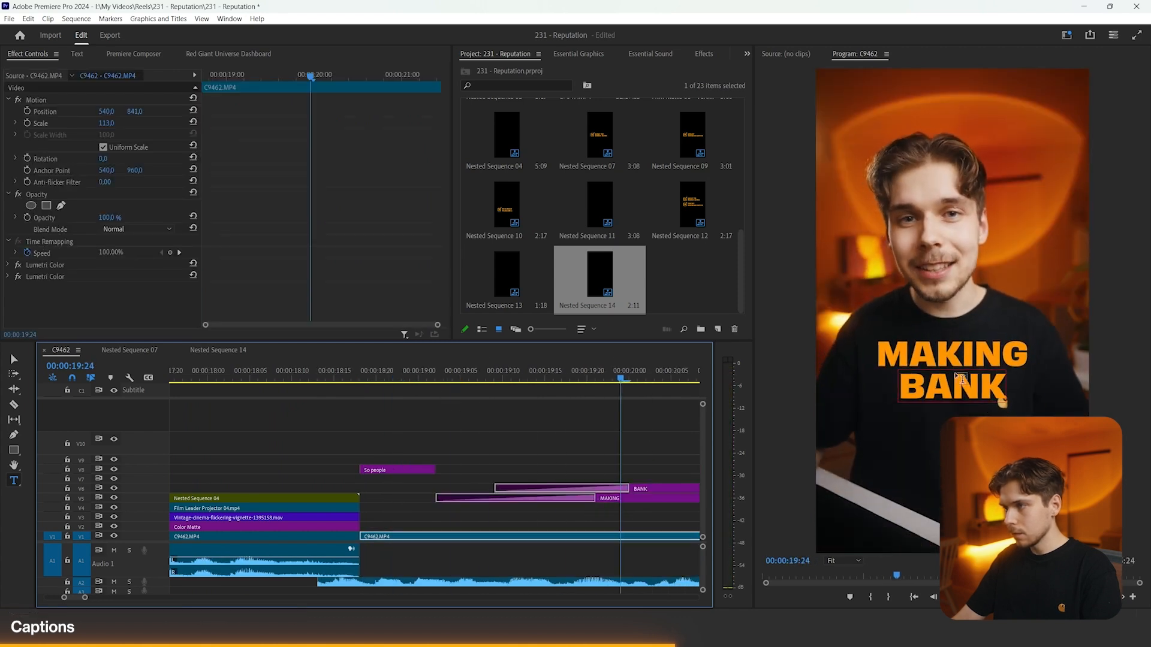
- Change the text of the copied titles after the "So people" caption to REFER and CLIENTS
double_click(951, 363)
text(REFER)
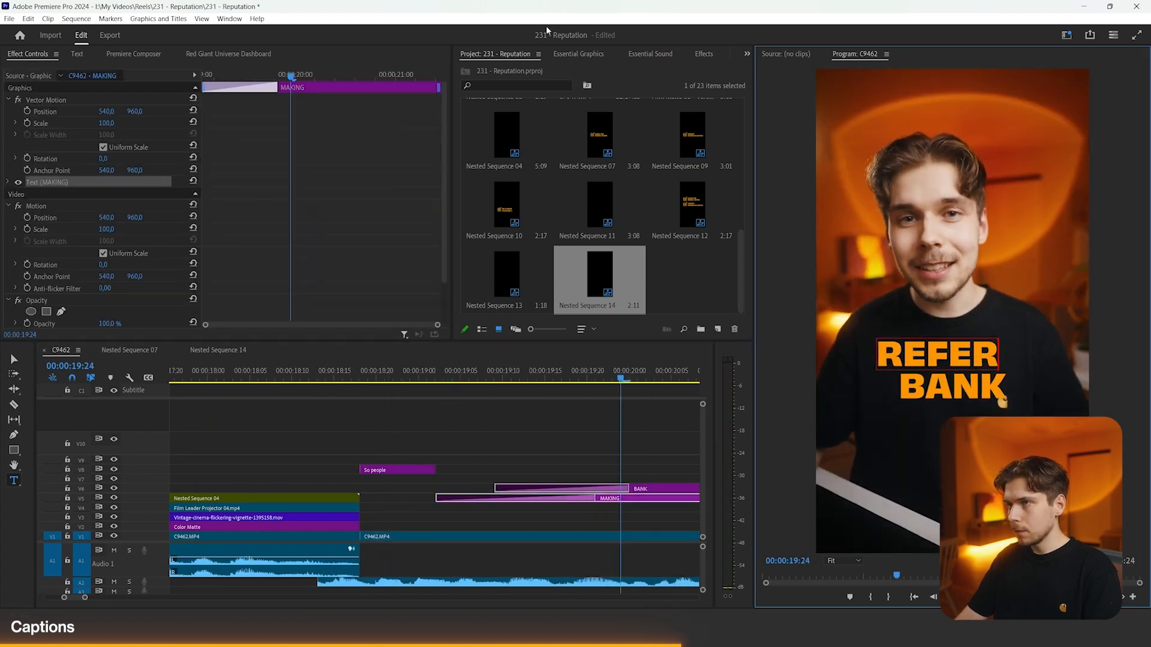
double_click(931, 388)
text(CLIENTS)
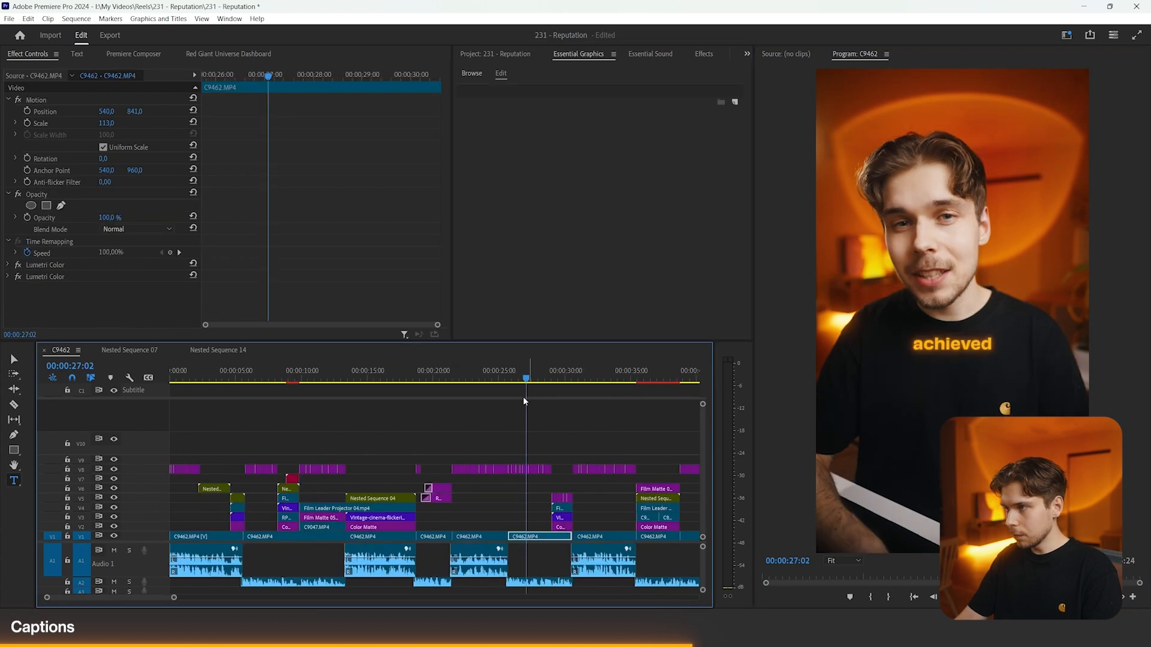
- Select all the captions on the caption track and set their baseline shift to -14
key(minus)
key(minus)
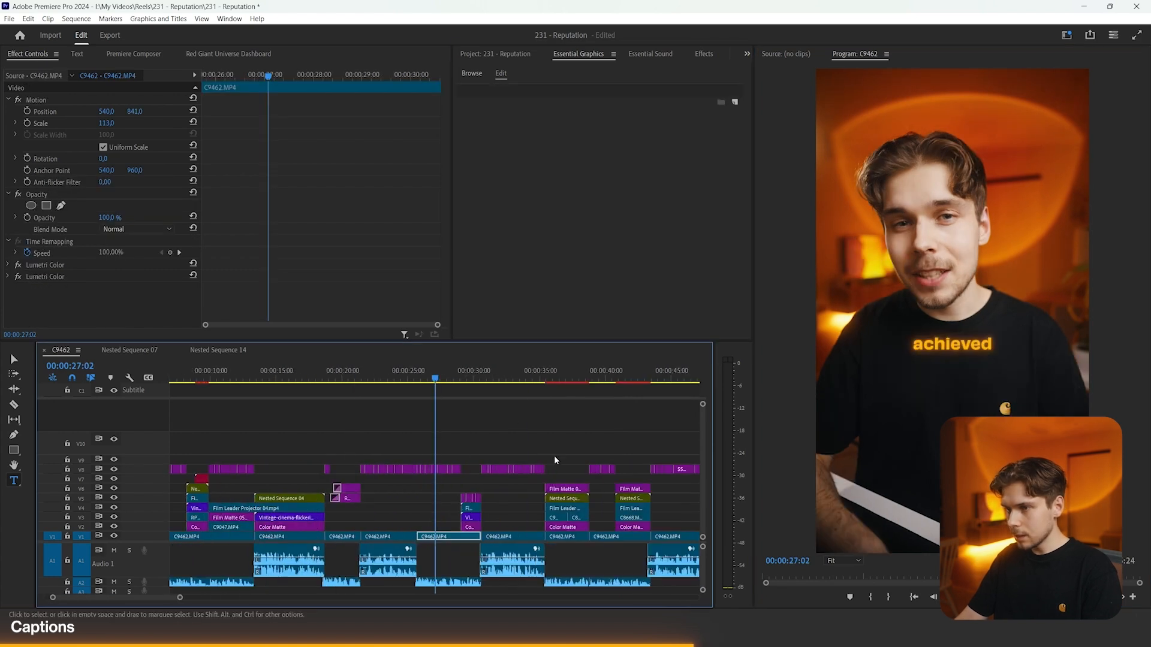
drag(591, 463, 152, 461)
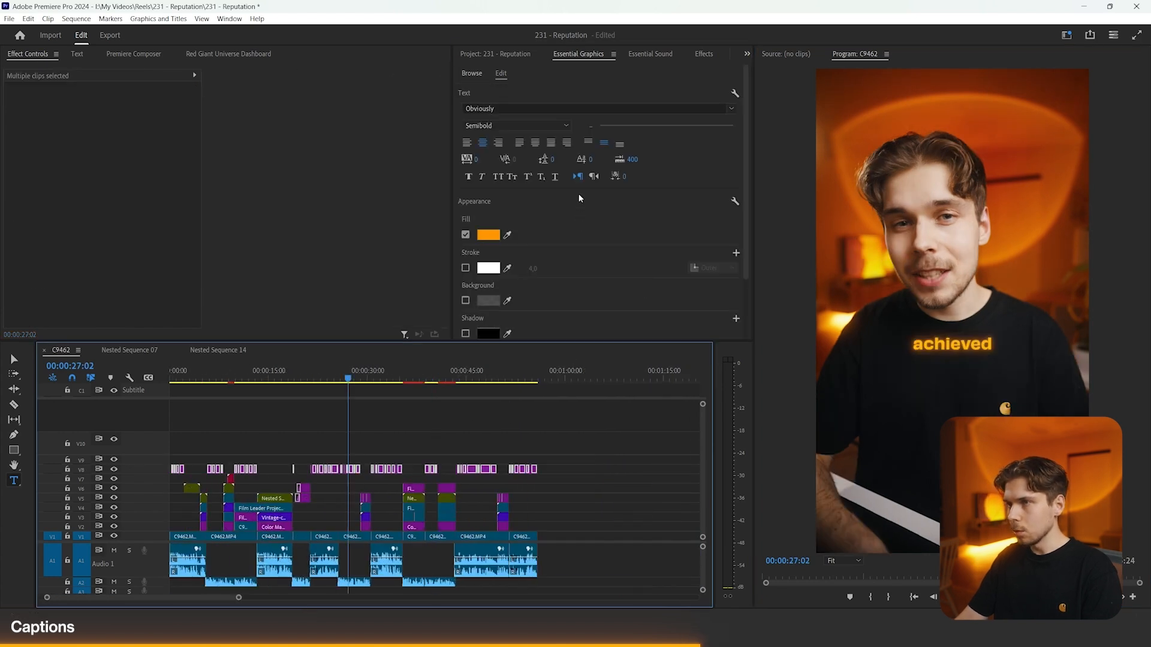
click(555, 162)
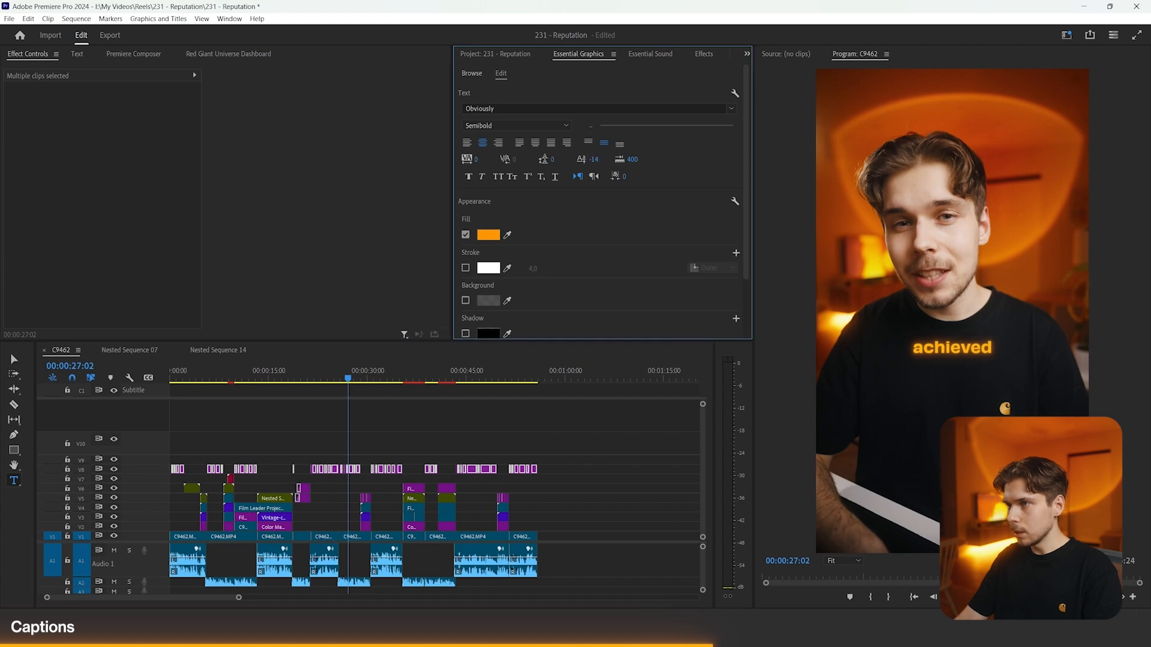
click(584, 470)
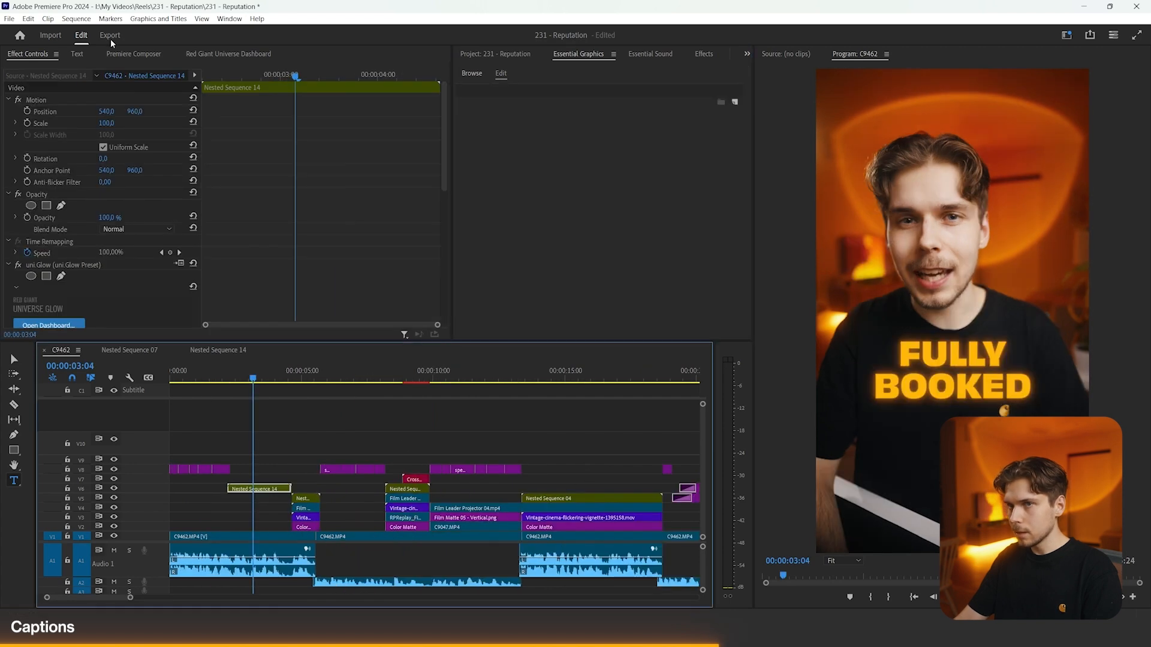
- Extend the REFER and CLIENTS titles over the "of mouth," caption and nest the two titles together
click(99, 98)
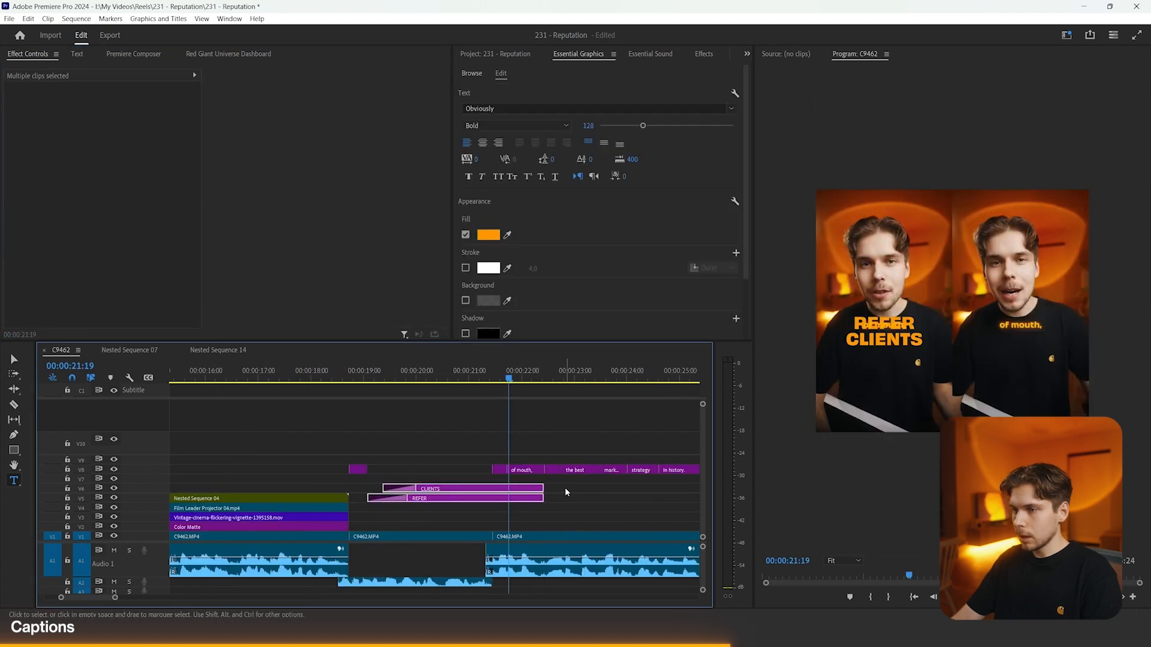
drag(565, 489, 506, 495)
key(alt+n)
key(Return)
- Open the nested sequence containing SPAMMY DM'S and copy that title clip with its scale and blur animation
key(minus)
key(minus)
click(375, 378)
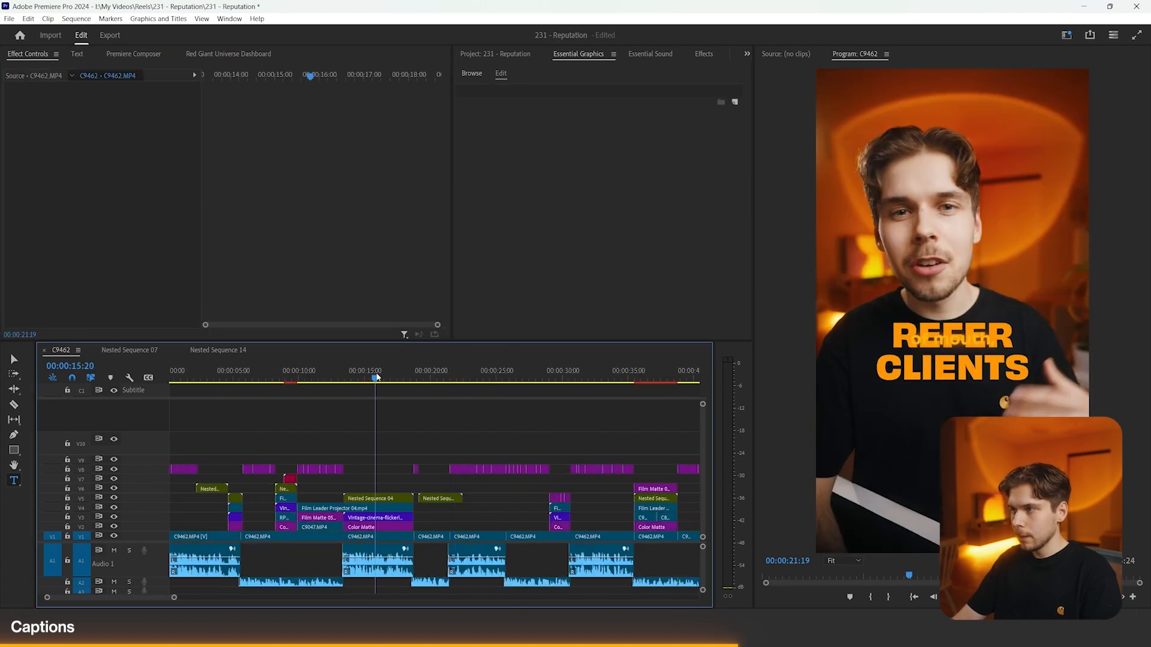
click(288, 364)
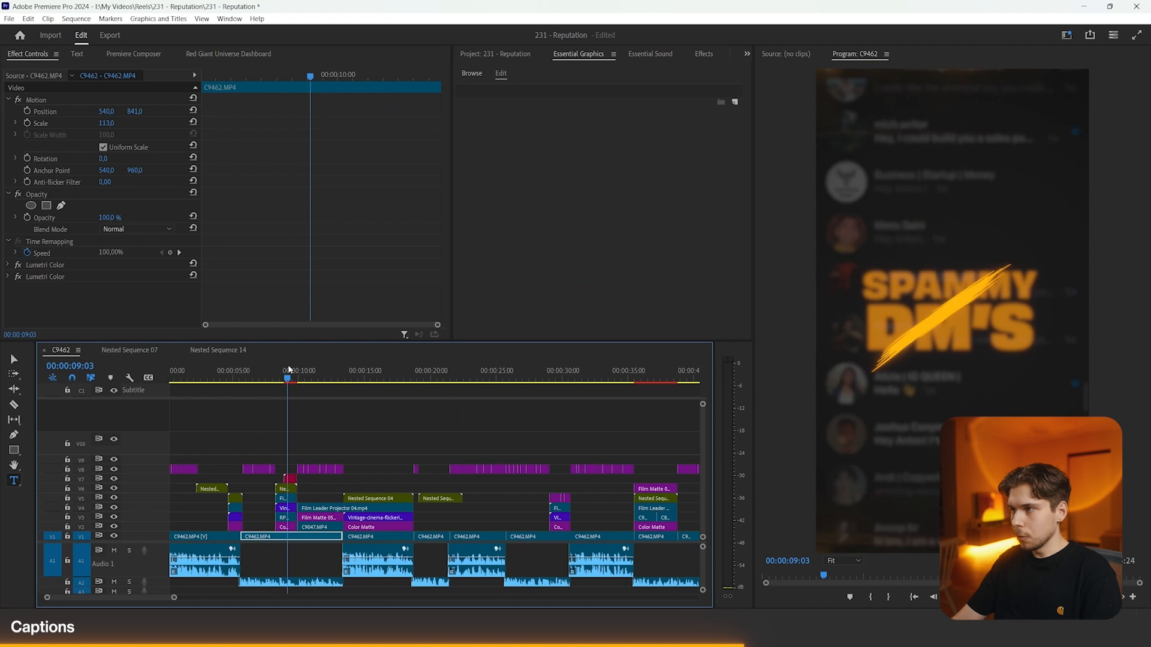
key(equal)
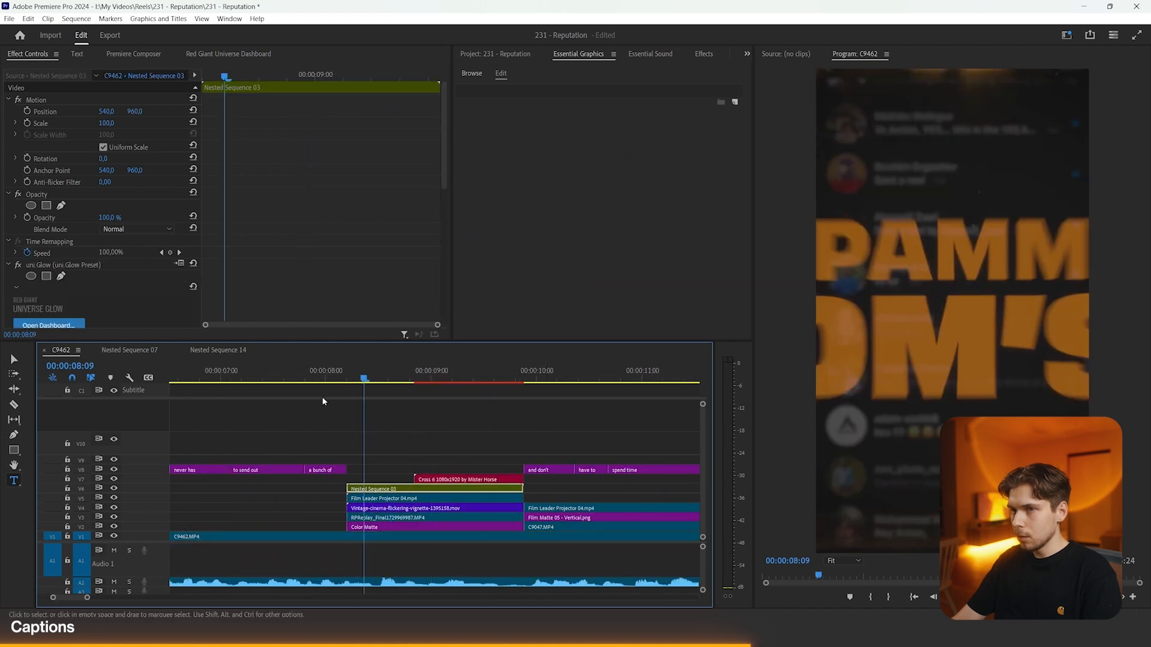
scroll(227, 231, down, 4)
double_click(436, 491)
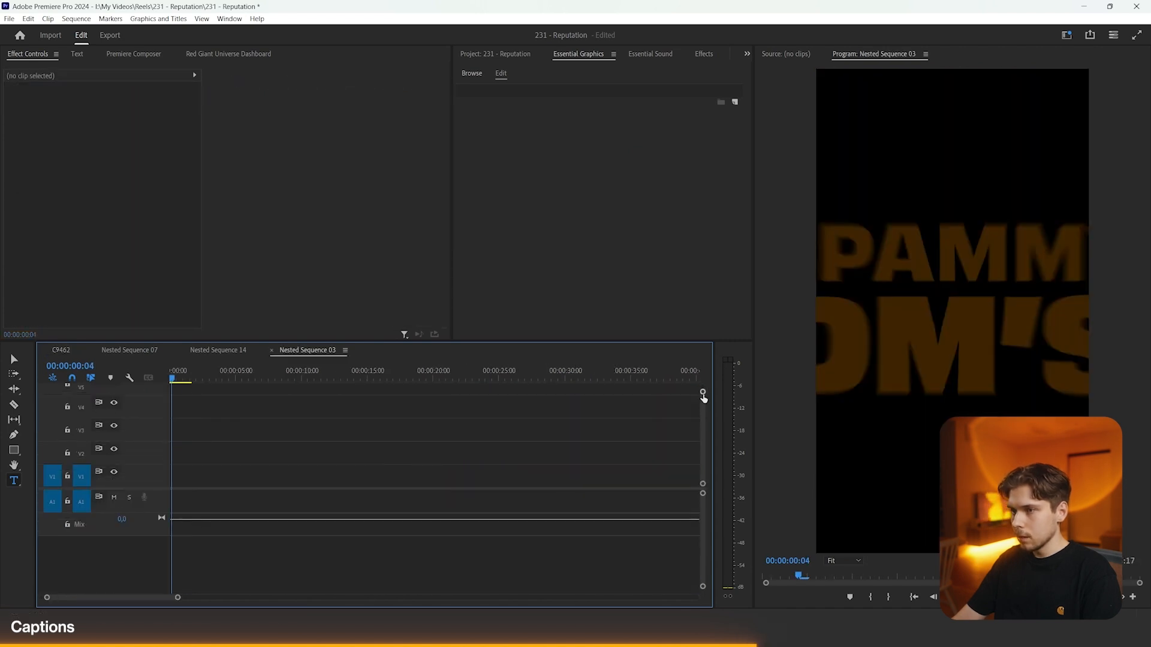
click(232, 436)
key(space)
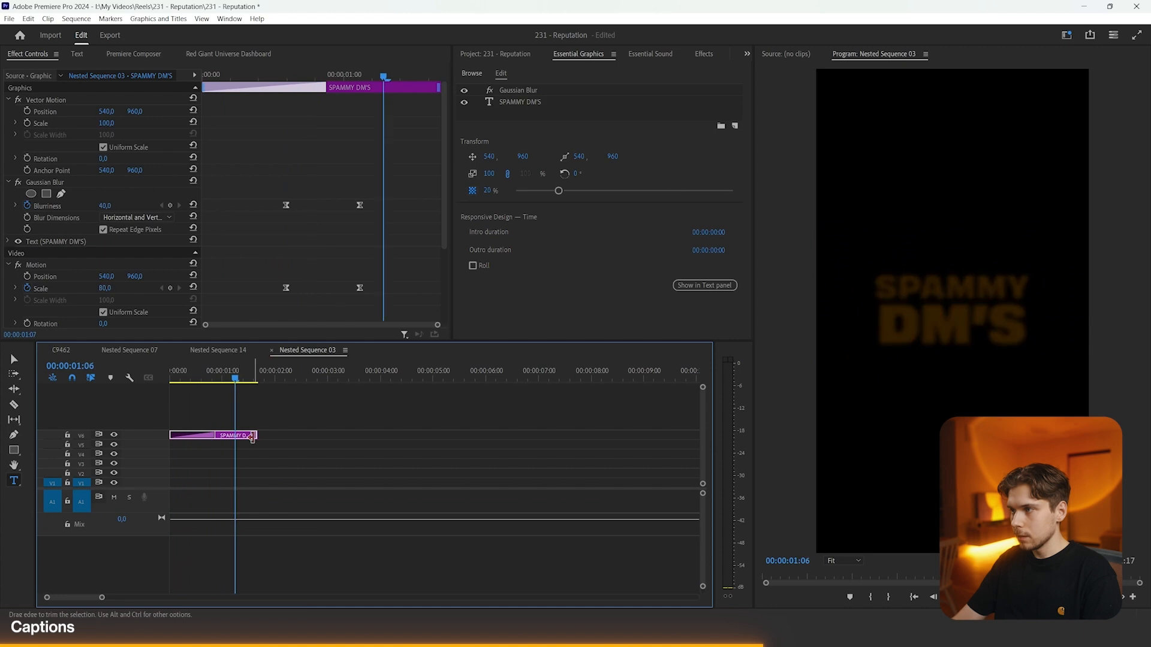
right_click(247, 436)
click(299, 135)
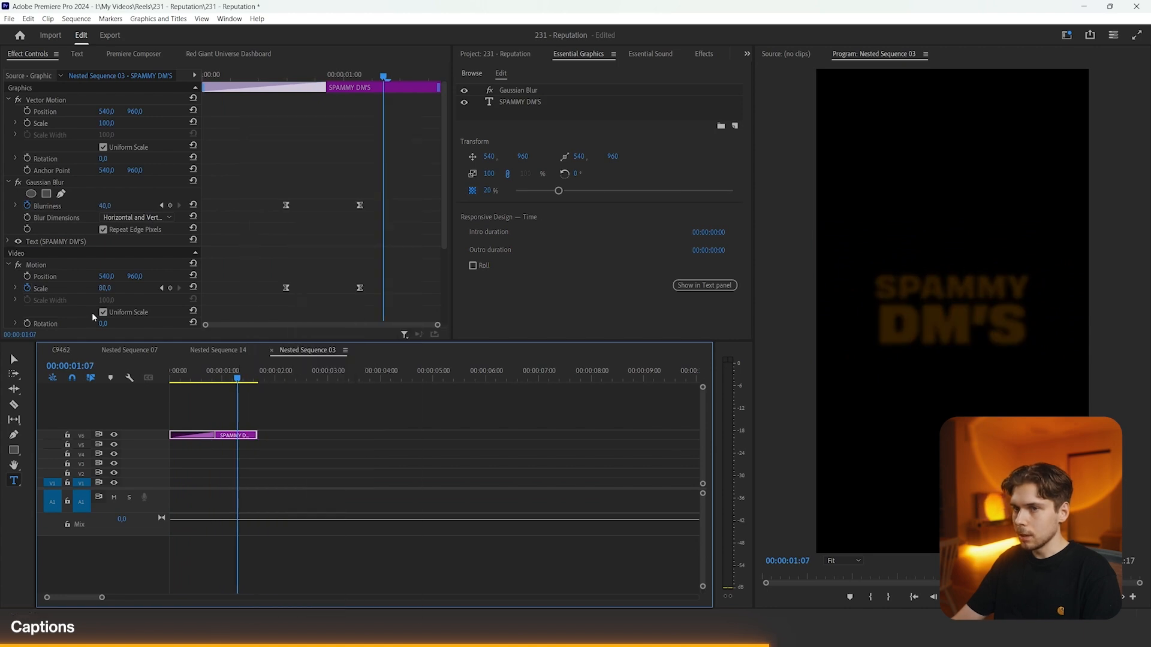
- Return to the C9462 sequence and paste the copied Motion, Opacity and Gaussian Blur attributes onto the nested REFER CLIENTS titles
click(62, 351)
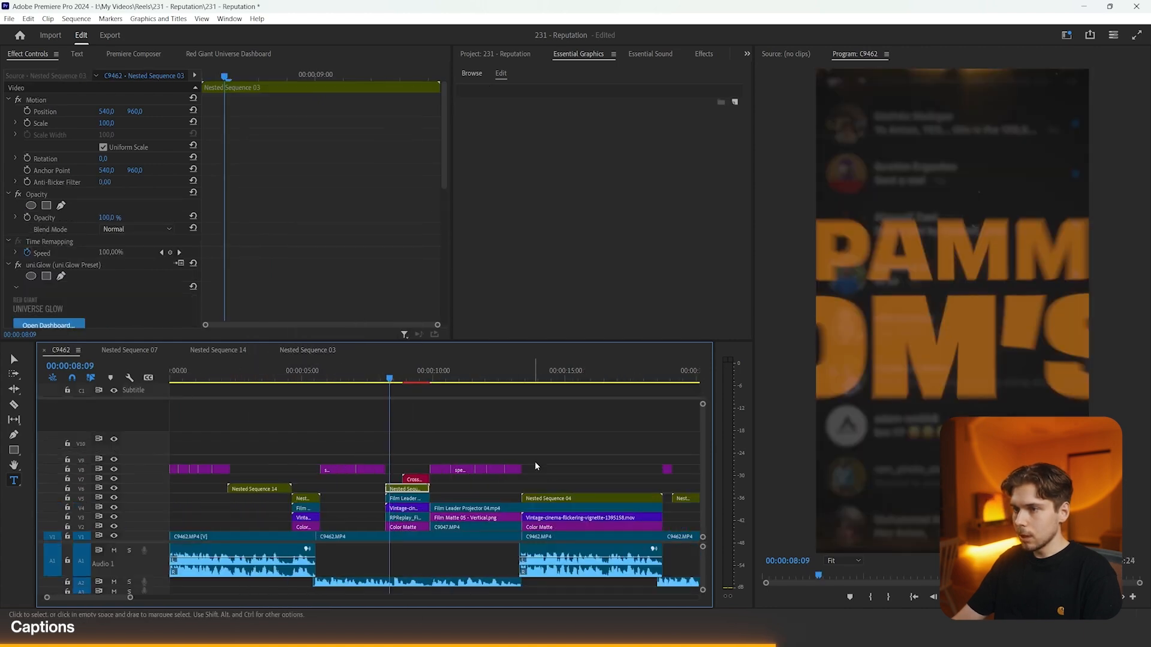
click(428, 375)
key(=)
key(=)
right_click(435, 498)
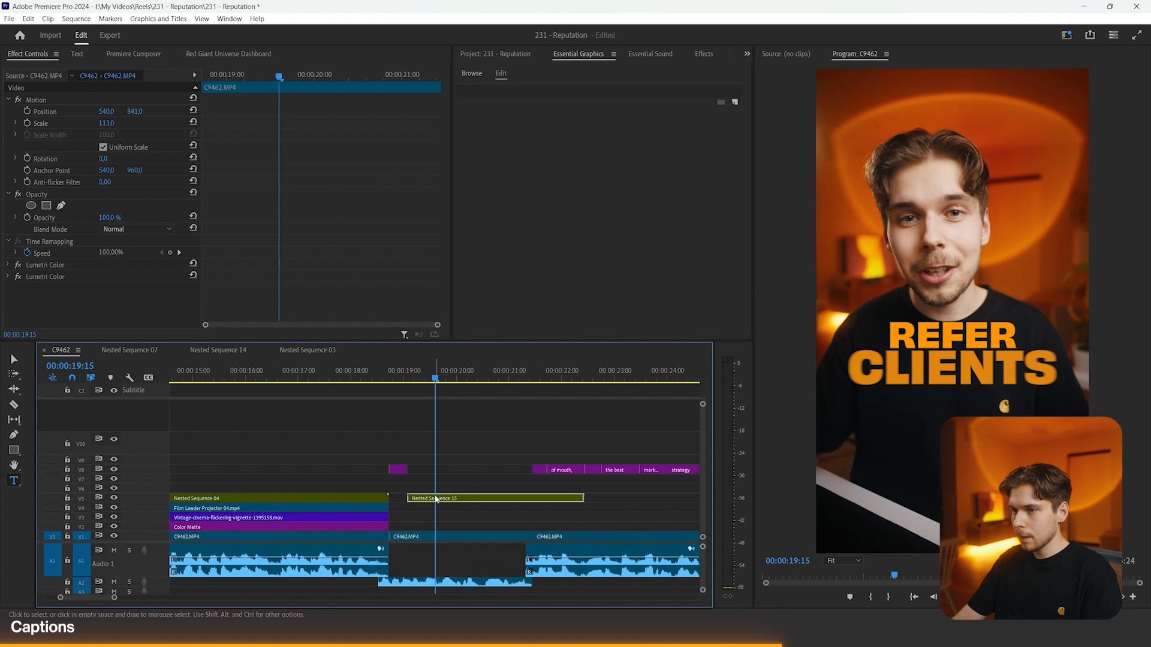
click(523, 145)
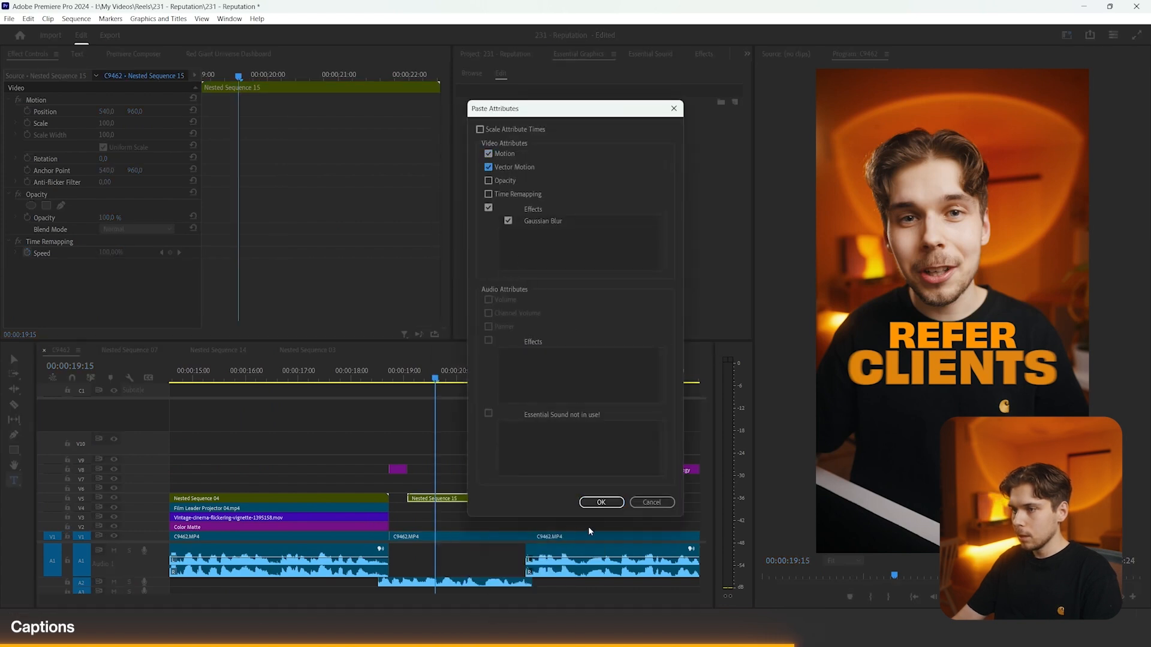
click(601, 502)
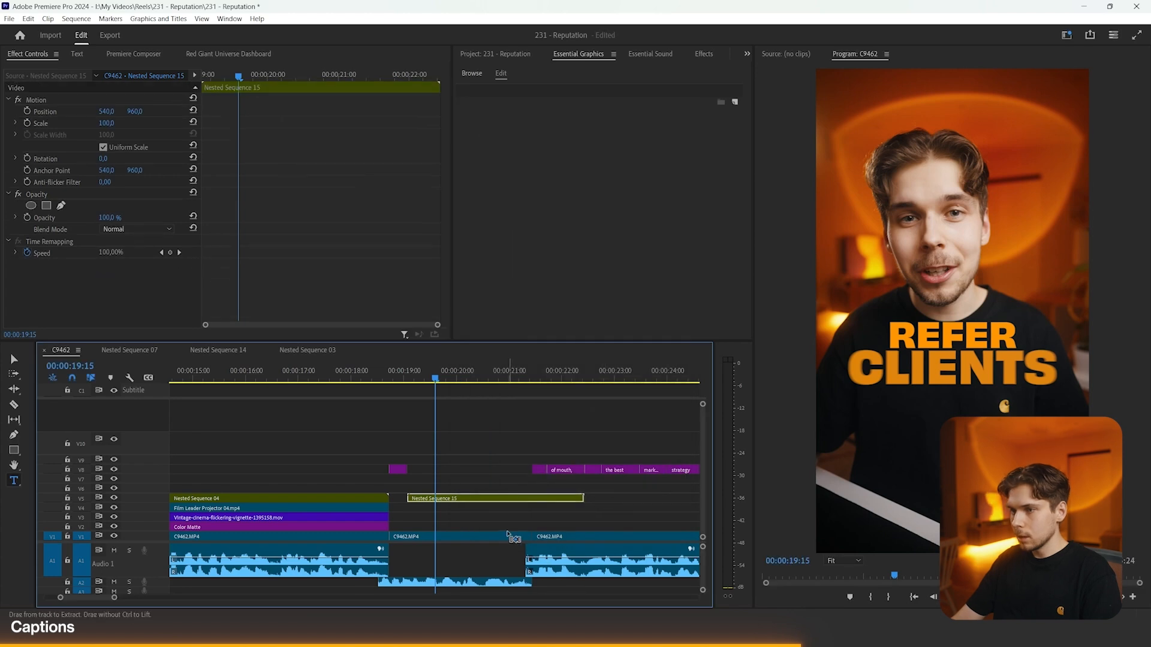
right_click(510, 499)
click(606, 147)
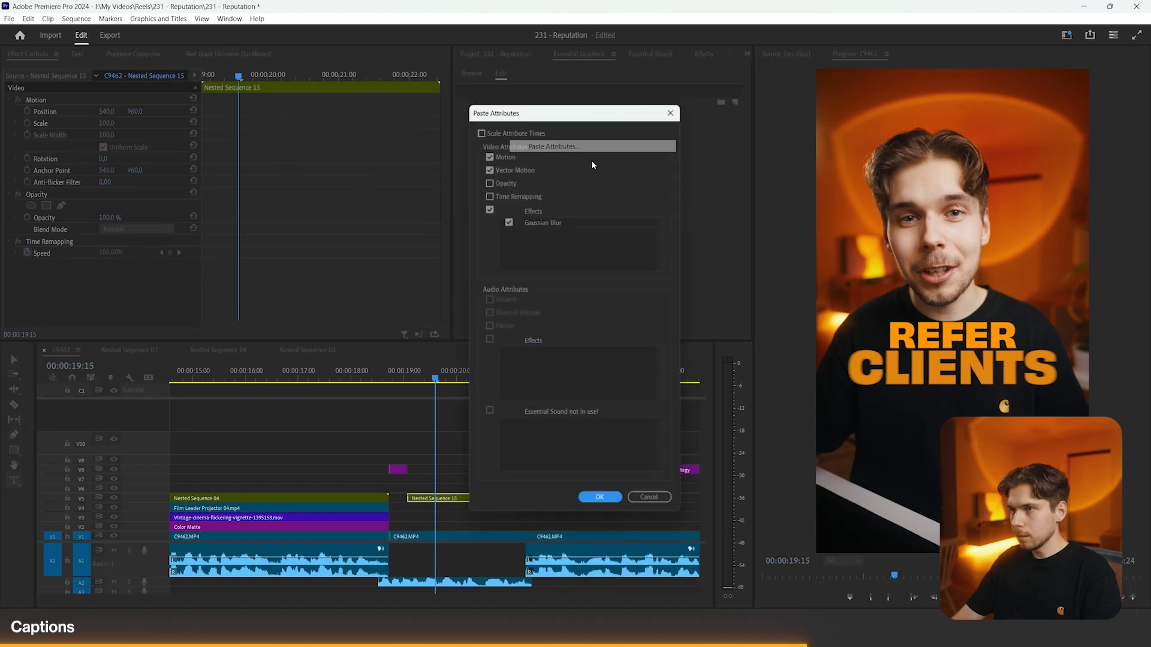
click(601, 503)
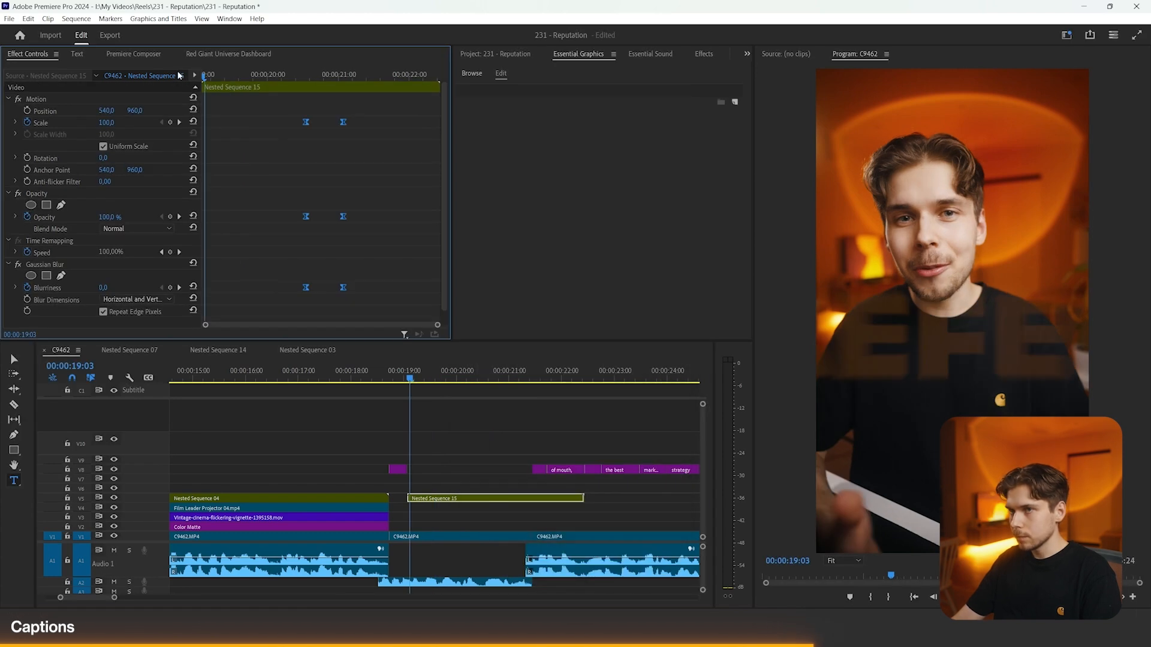
- Move the REFER CLIENTS fade-out keyframes slightly earlier and animate the nest's Position downward between 00:00:20:09 and 00:00:20:22
key(space)
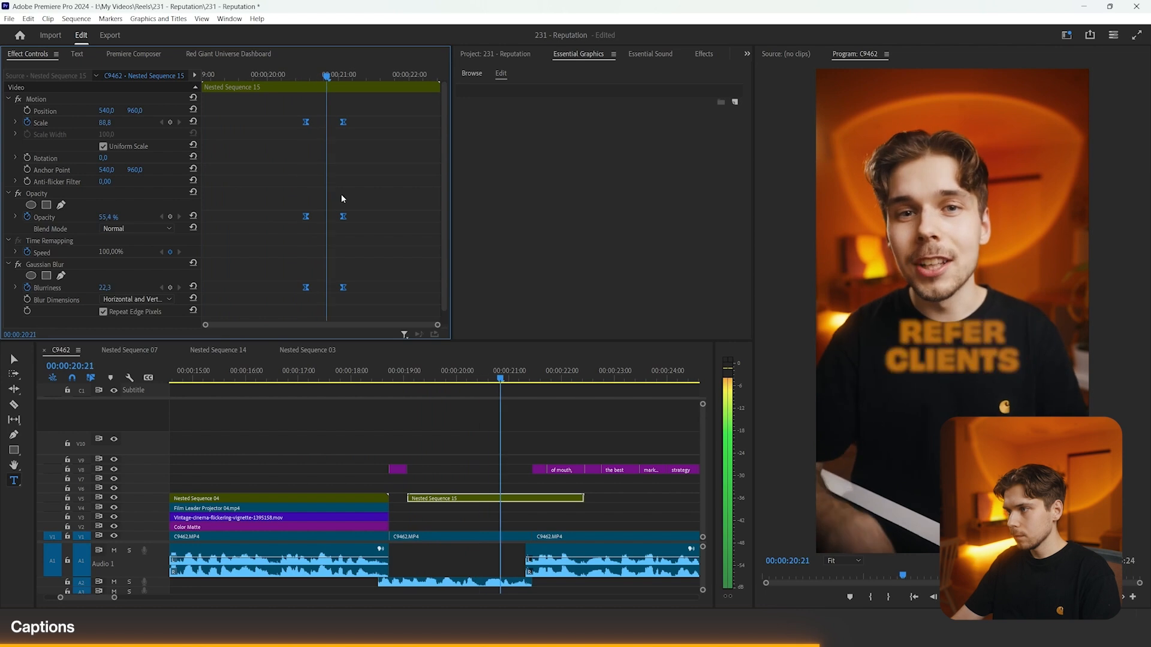
key(space)
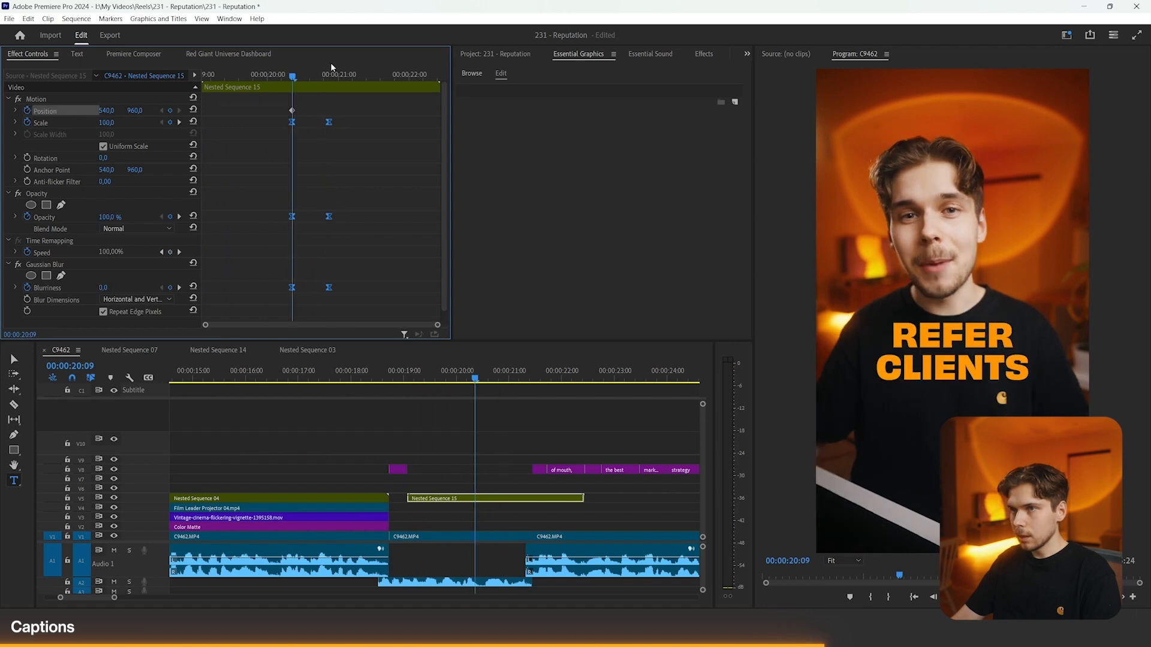
click(330, 75)
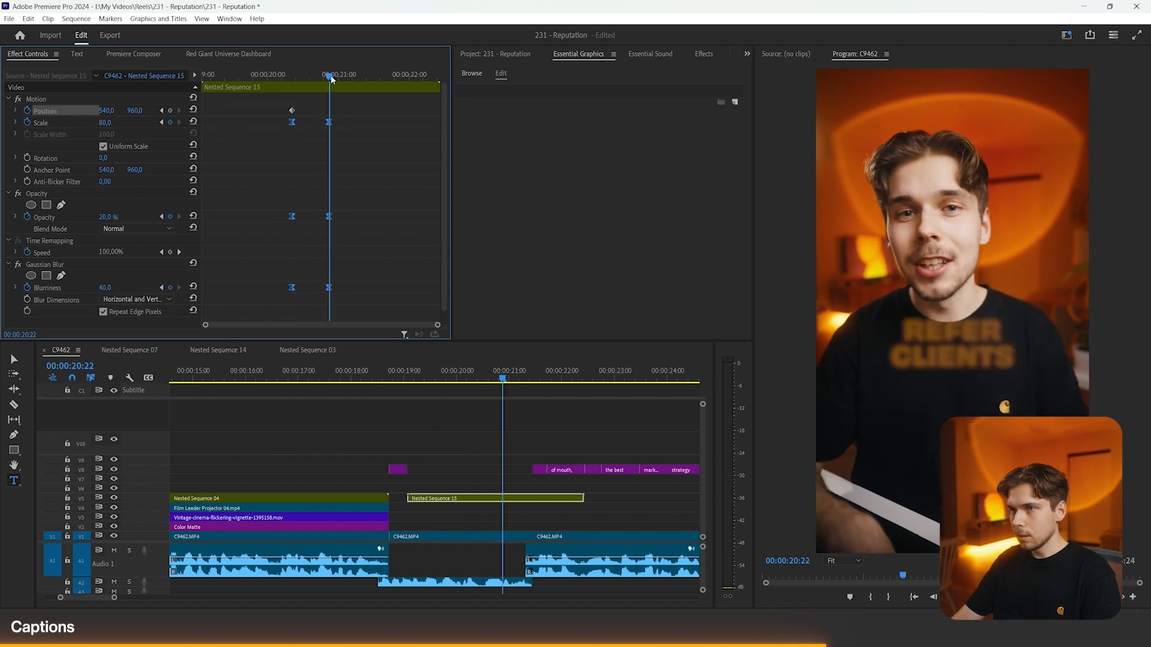
click(150, 116)
click(102, 100)
drag(135, 110, 157, 119)
click(289, 77)
key(space)
key(space)
- Add an ALL THE TIME title over the fading REFER CLIENTS, with a 17-frame FI: Pull Motion Impacts transition at its start
click(900, 344)
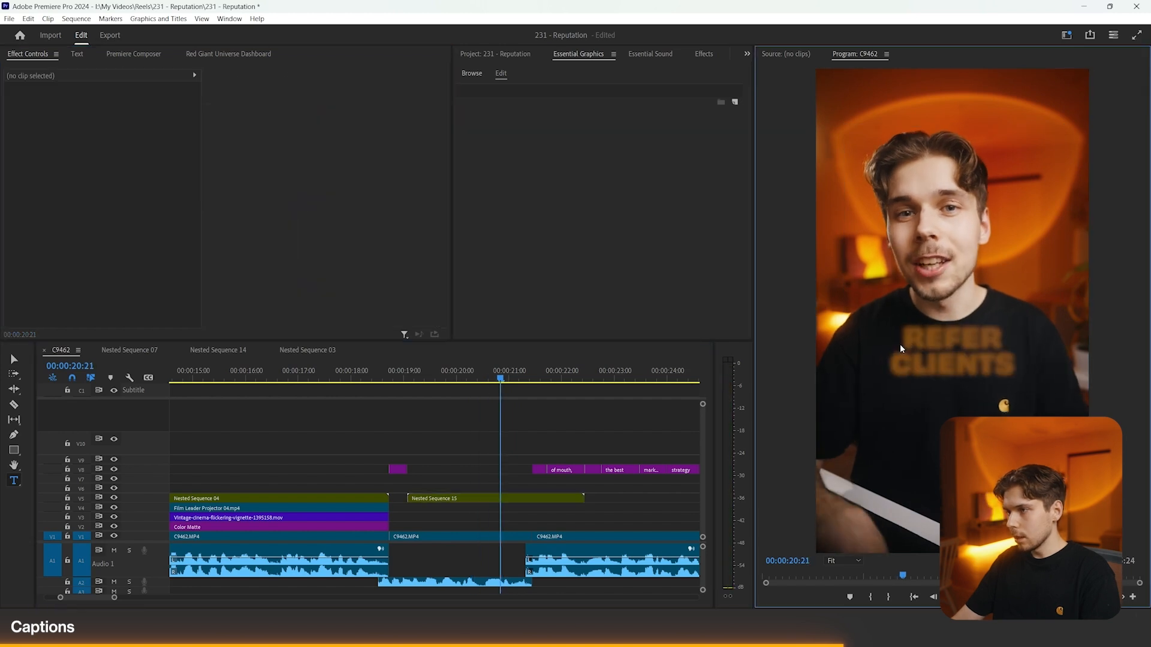
click(900, 344)
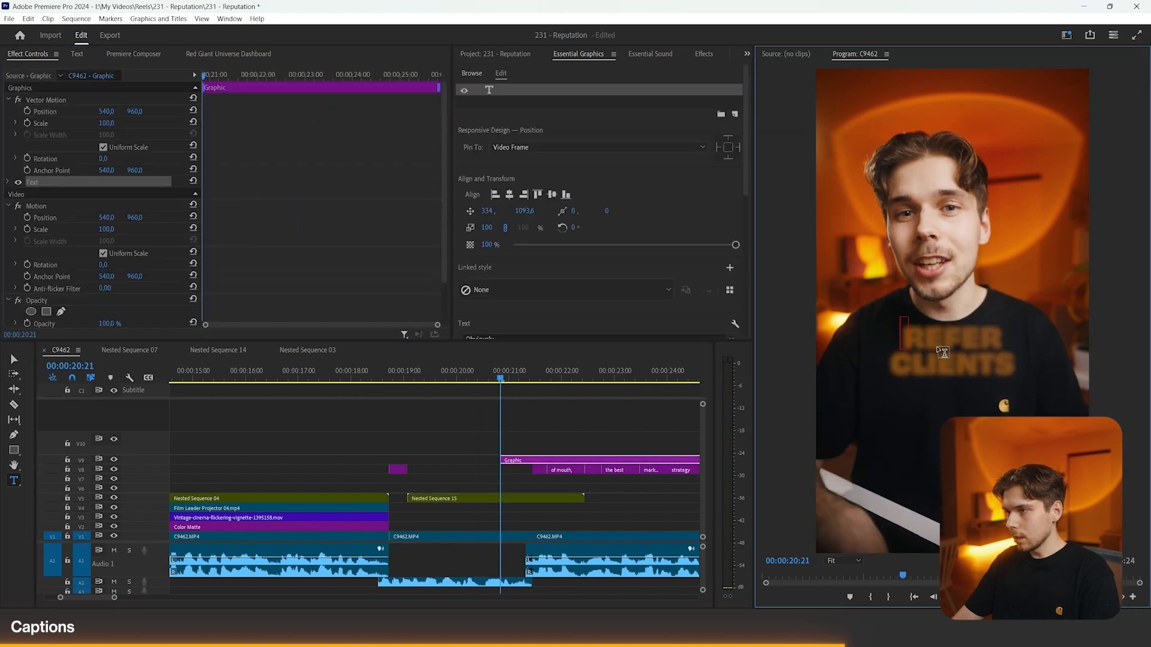
text(ALL THE TIME)
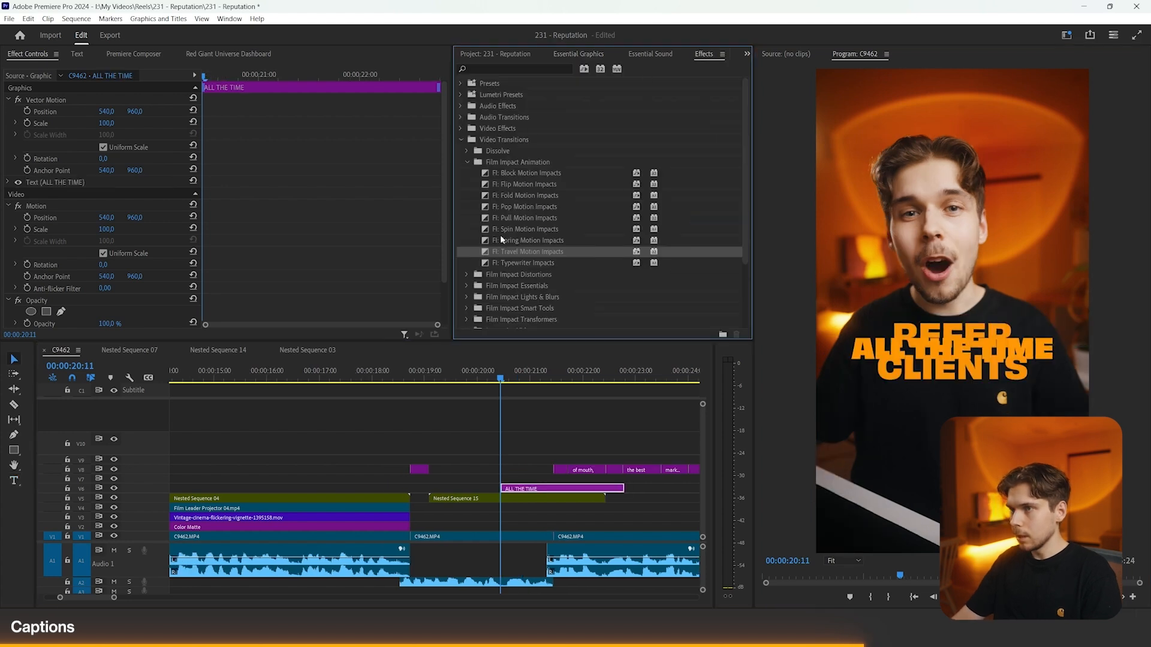
drag(513, 223, 522, 489)
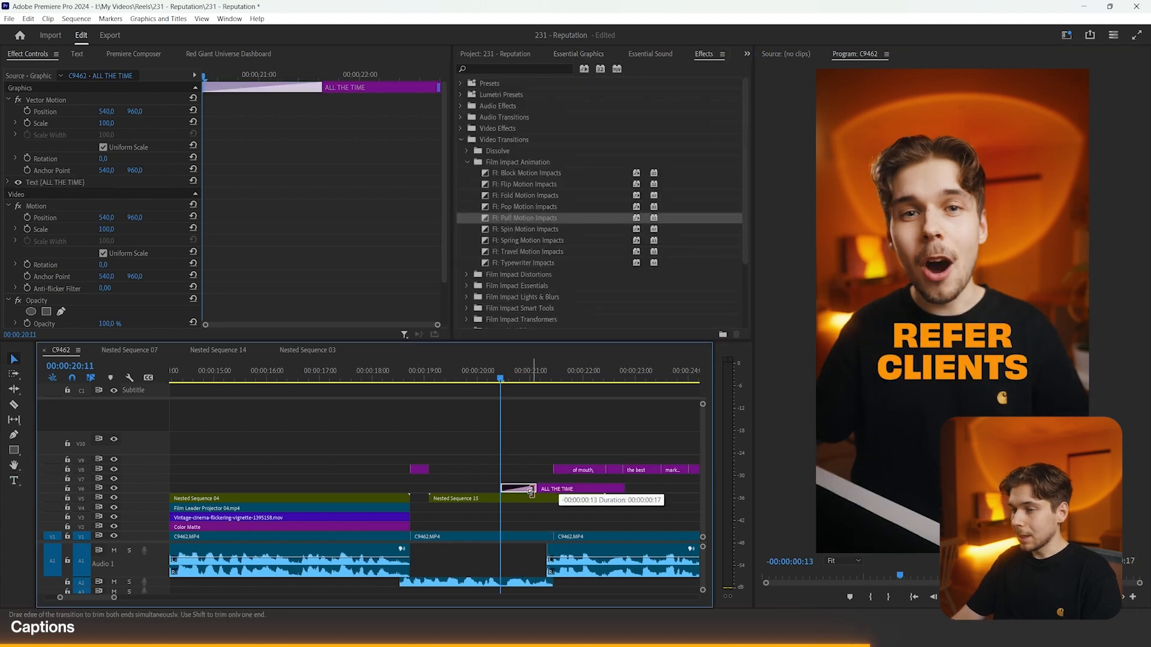
scroll(216, 211, down, 5)
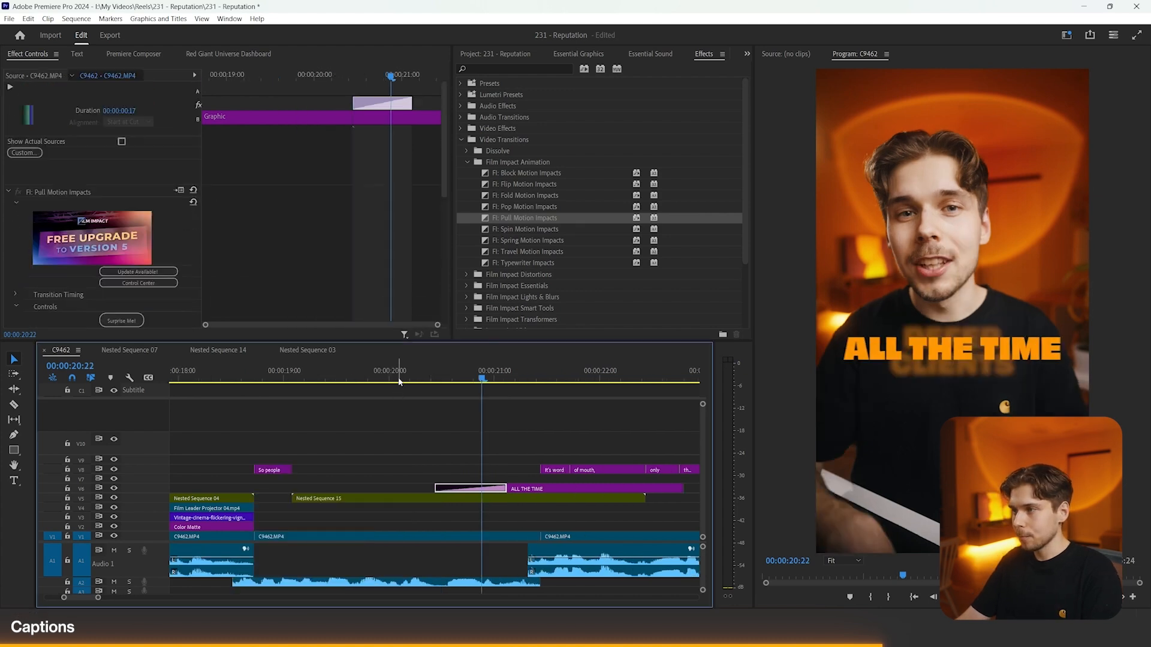
- Trim the ALL THE TIME title and the REFER CLIENTS nest to end over the "of mouth," caption and nest them together
click(398, 378)
key(space)
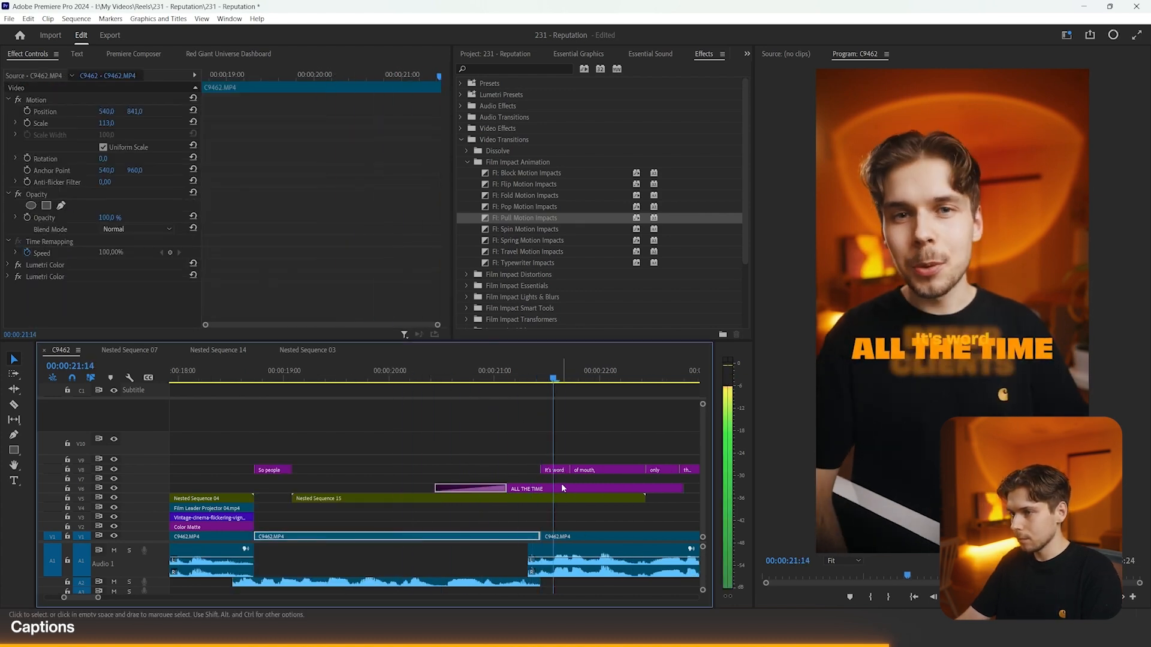
key(space)
key(n)
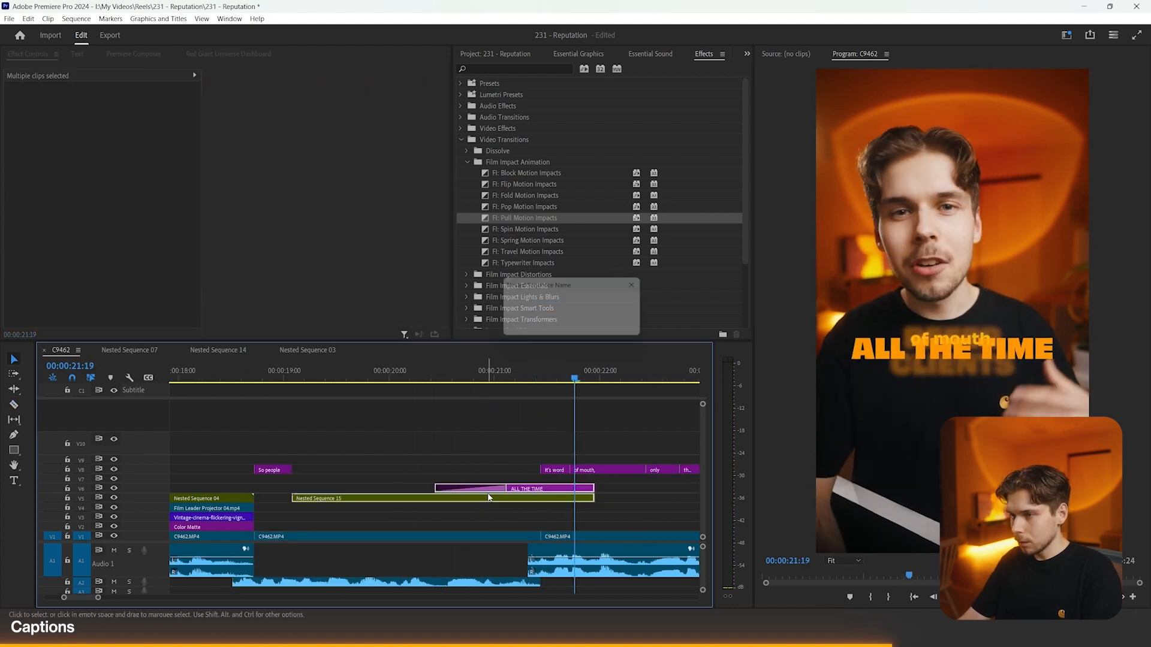
key(Return)
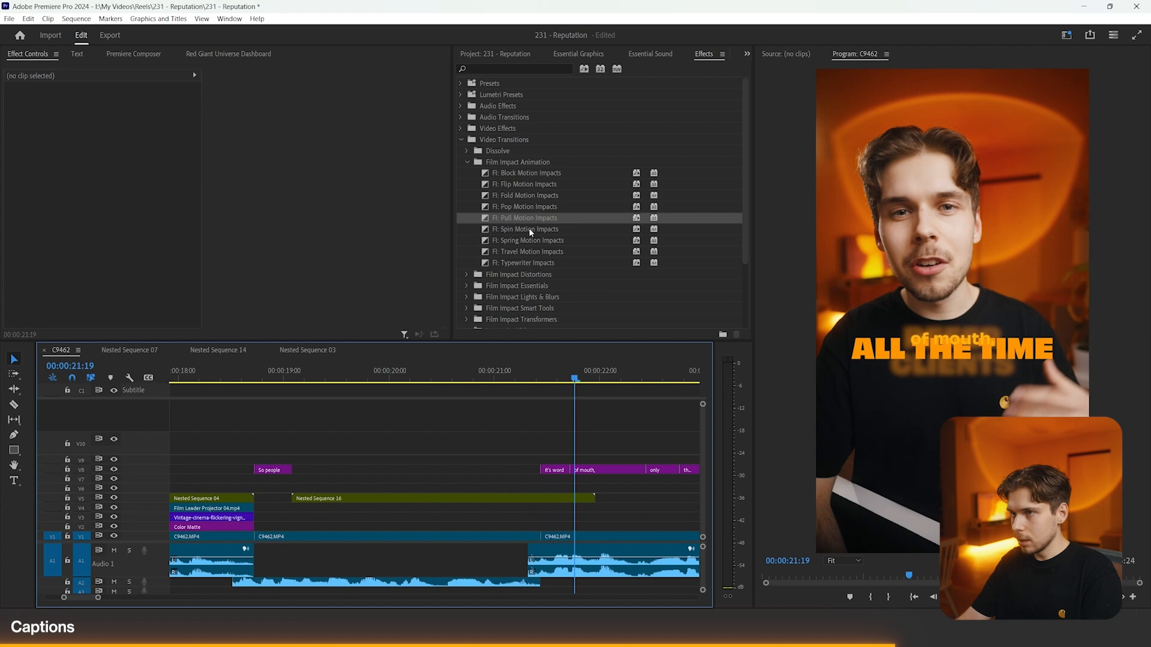
- Apply FI: Travel Motion Impacts to the end of the new nest with Reverse Angle enabled, adjust its curve type and preview it
drag(517, 253, 581, 455)
drag(591, 500, 592, 500)
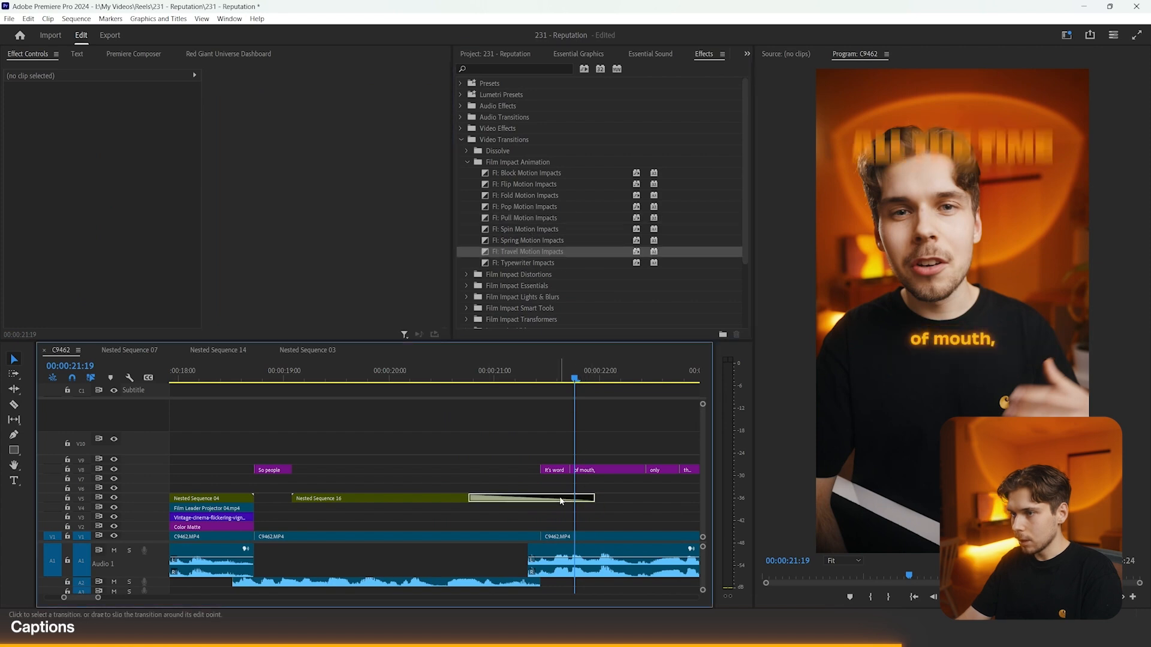
scroll(138, 252, down, 5)
click(102, 325)
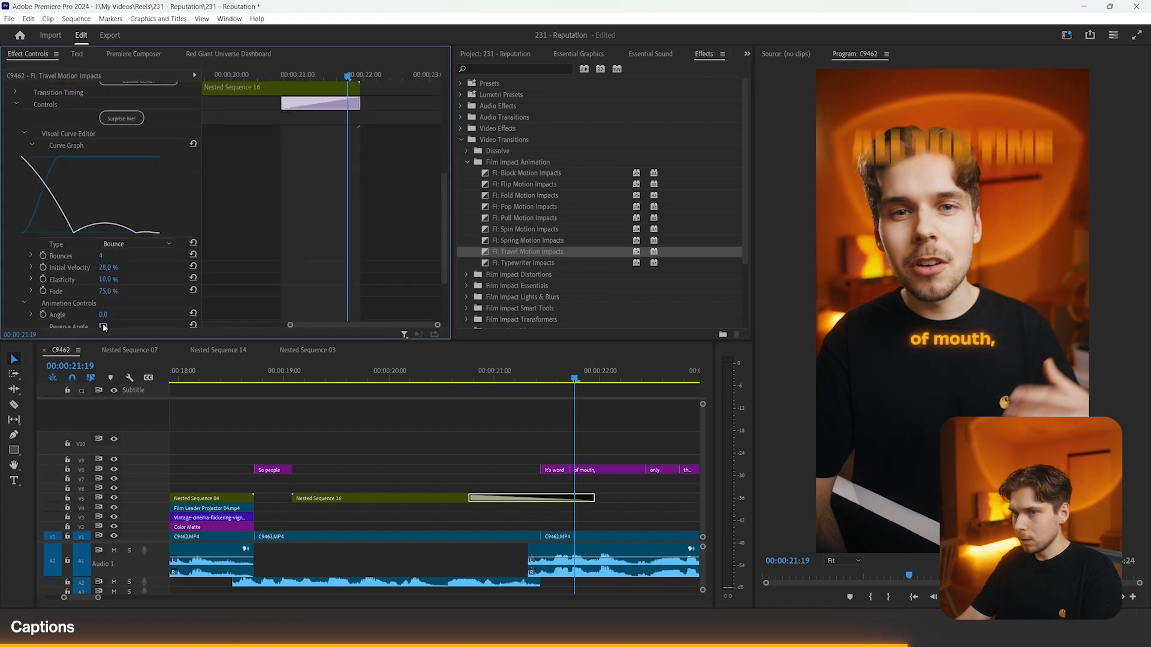
click(141, 244)
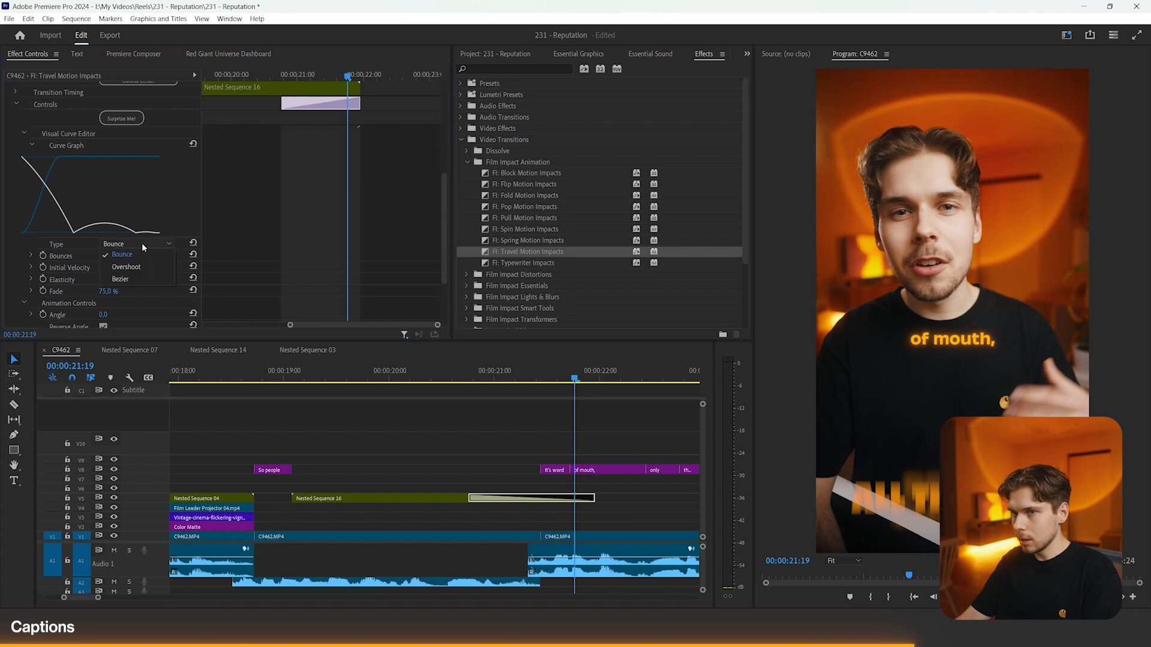
click(472, 377)
key(space)
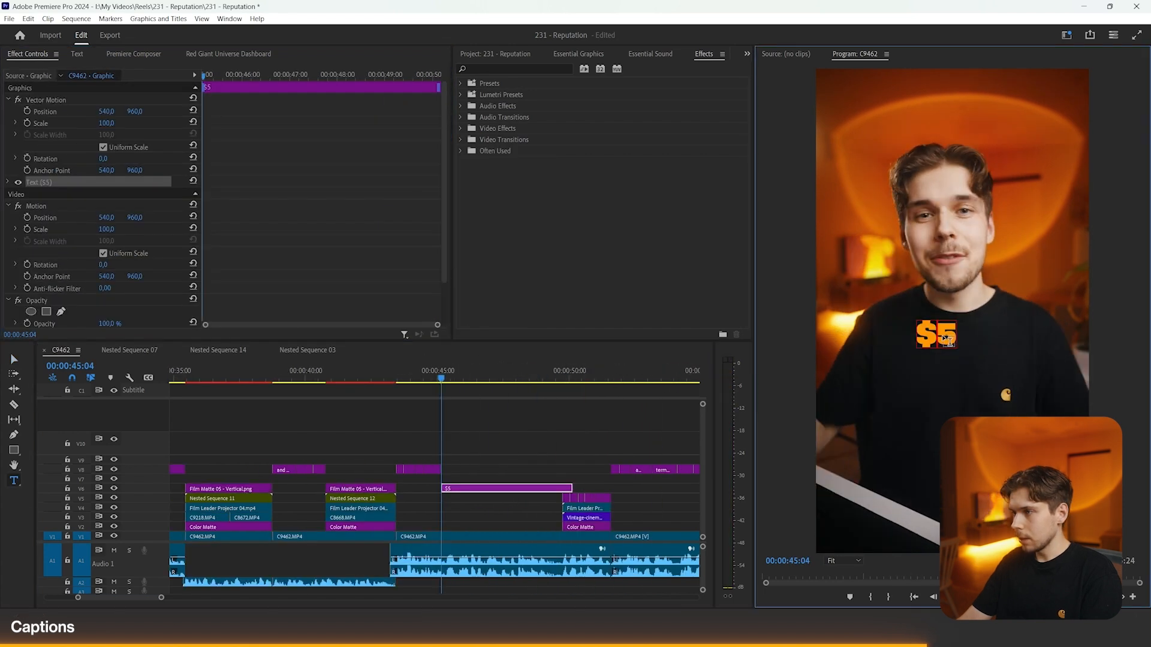
- Add a $5 PROJECT title with a smaller OR title centred beneath it, and shorten the first title to $5
text(ROJECT)
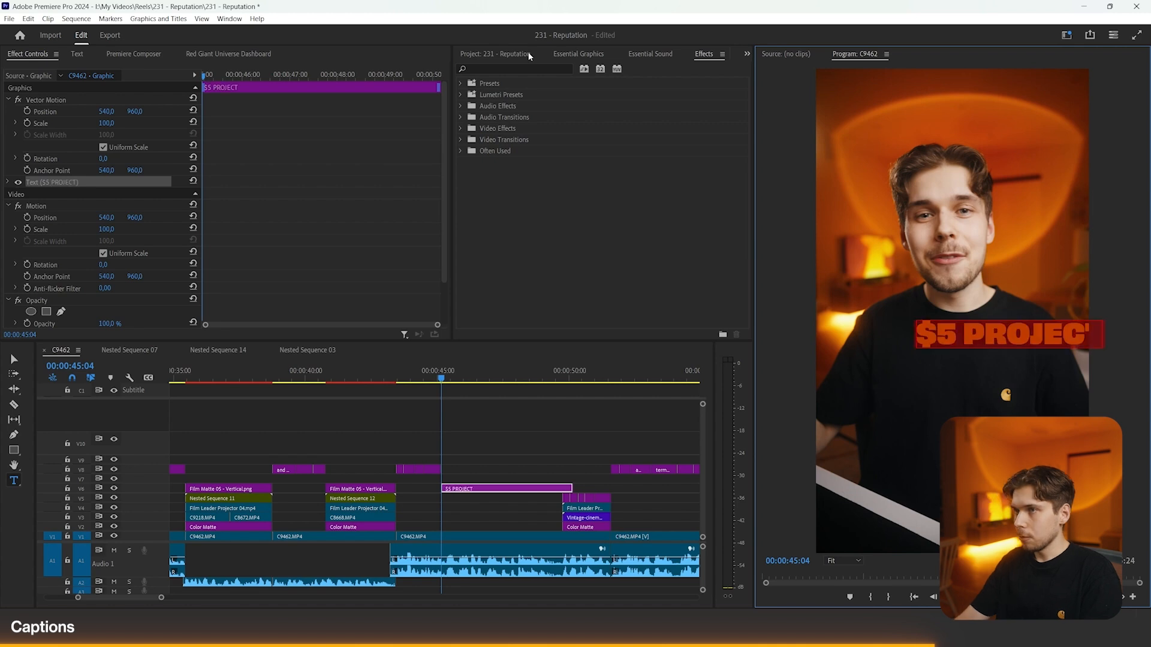
click(579, 53)
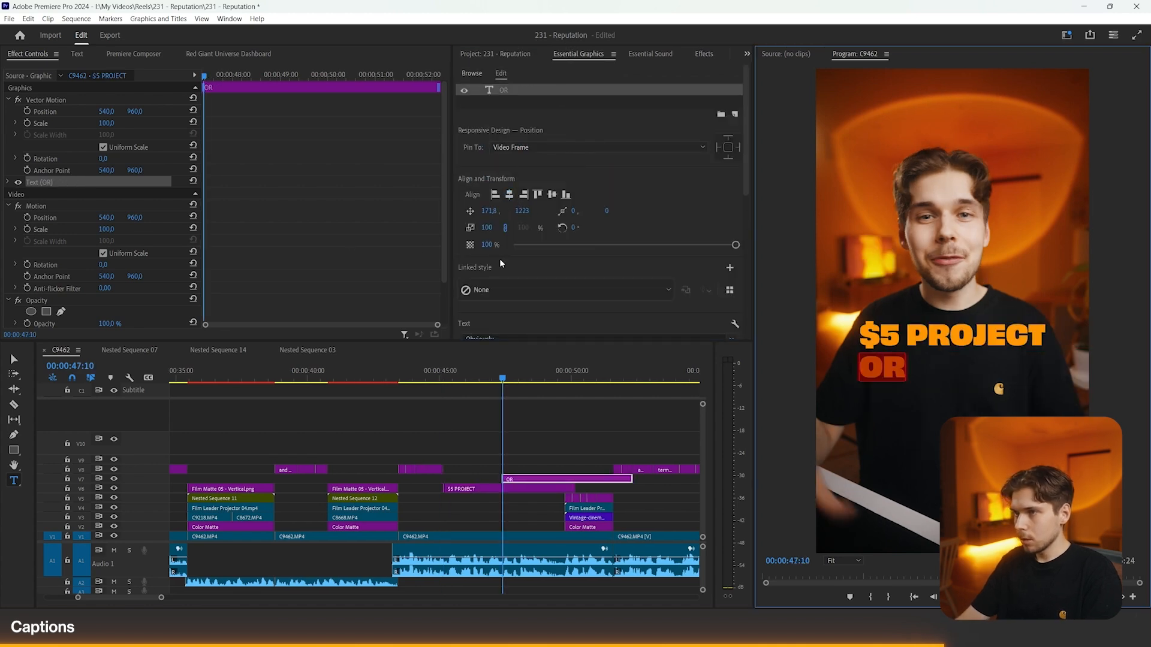
scroll(501, 263, down, 3)
drag(588, 277, 584, 276)
drag(488, 132, 521, 132)
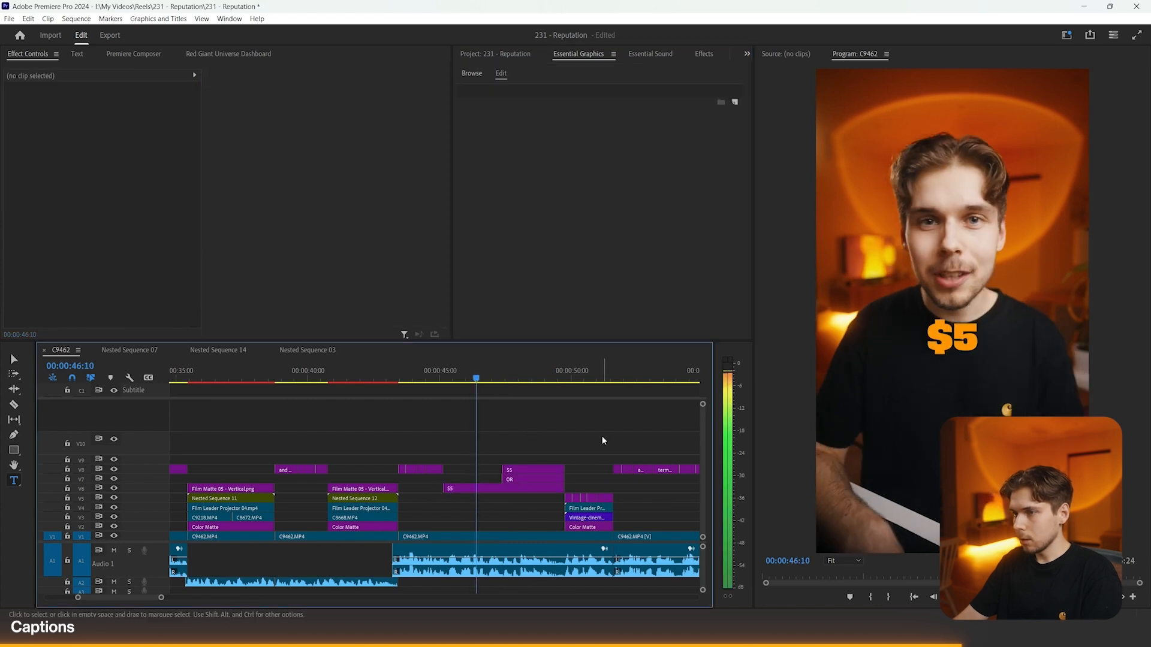
- Start the OR title earlier and change the duplicated $5 title to $50,000, placed beneath OR
key(=)
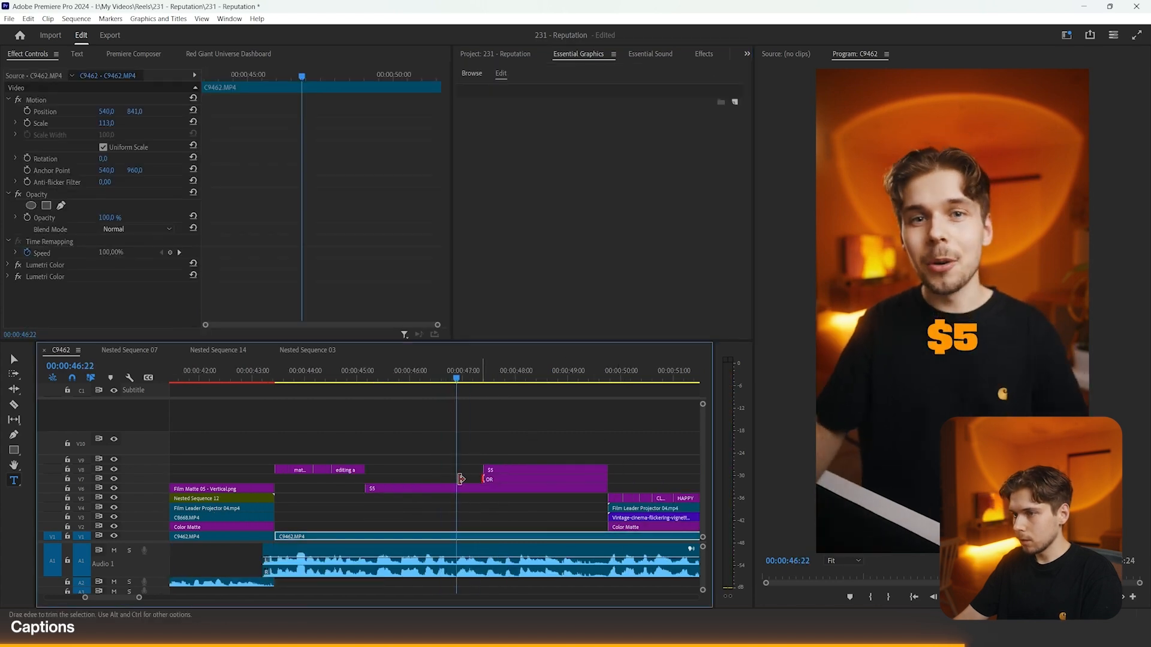
drag(461, 479, 448, 479)
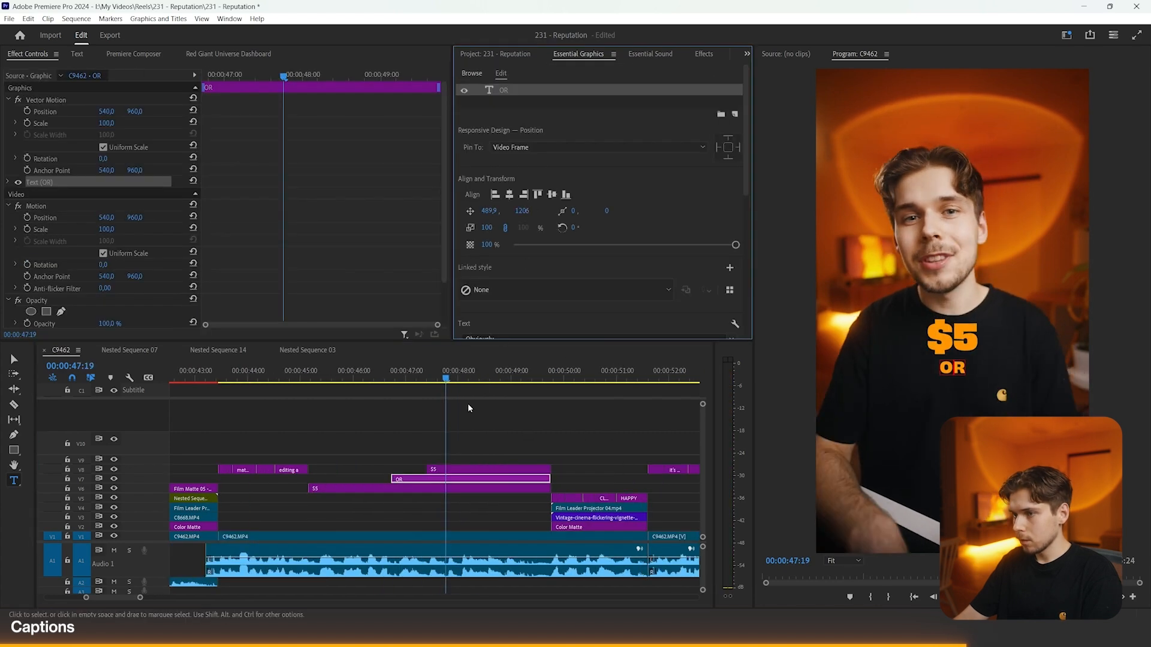
click(469, 409)
click(955, 349)
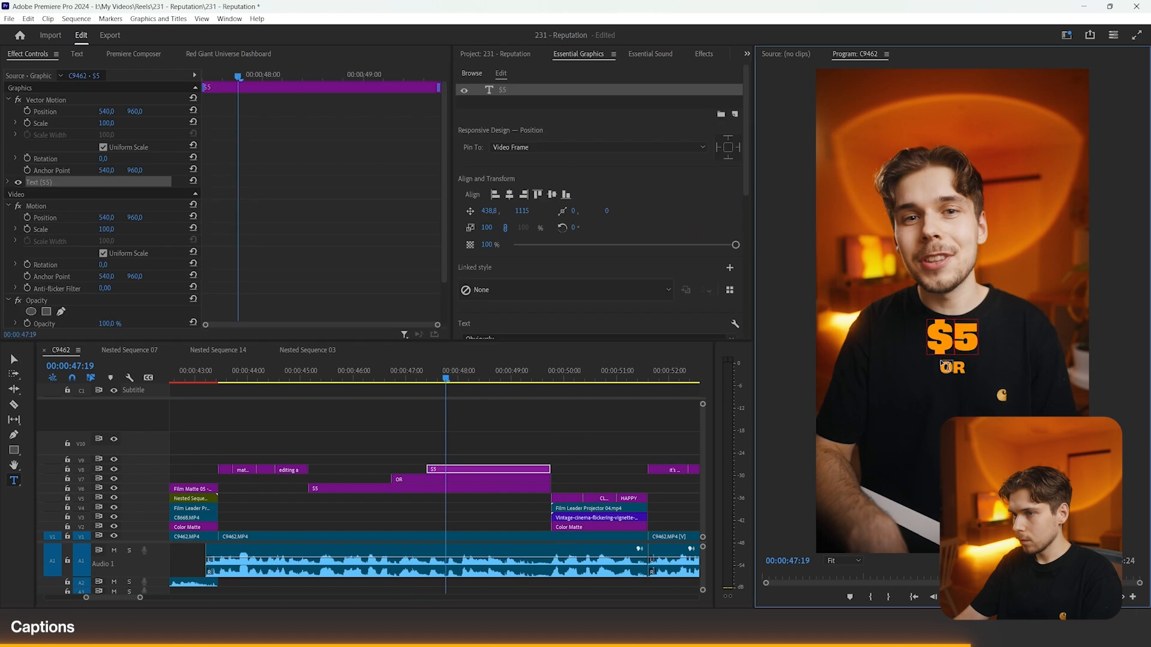
text(0,000)
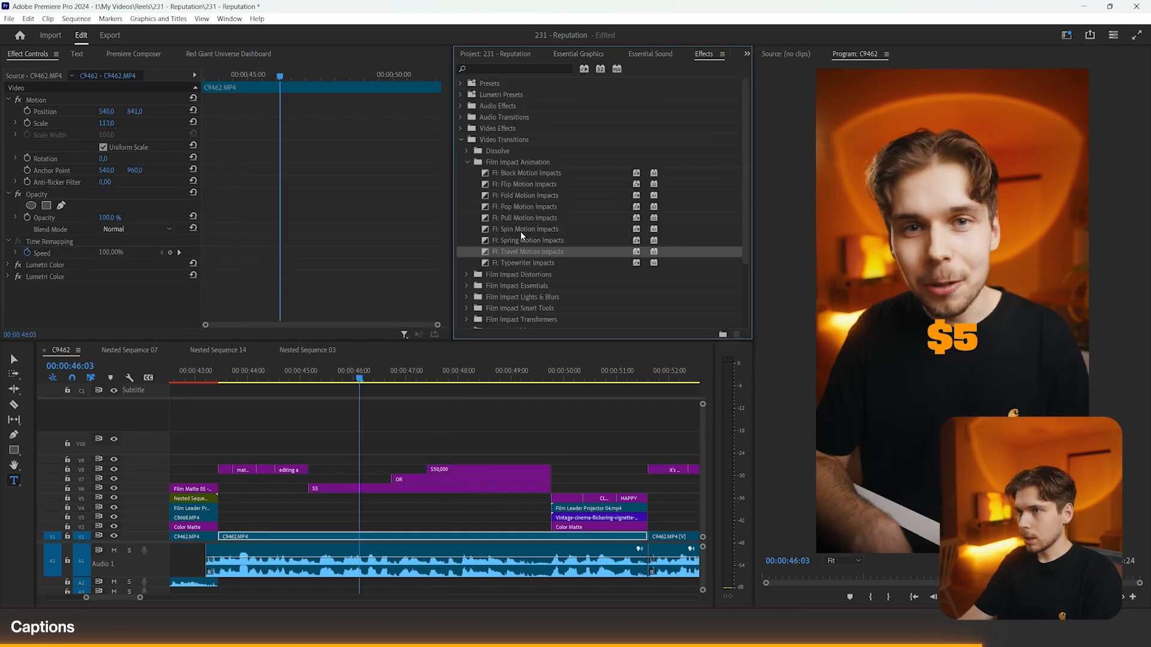
- Apply FI: Pop Motion Impacts to the start of the $5 title, set its curve type to Bezier, and shorten the transition
click(517, 207)
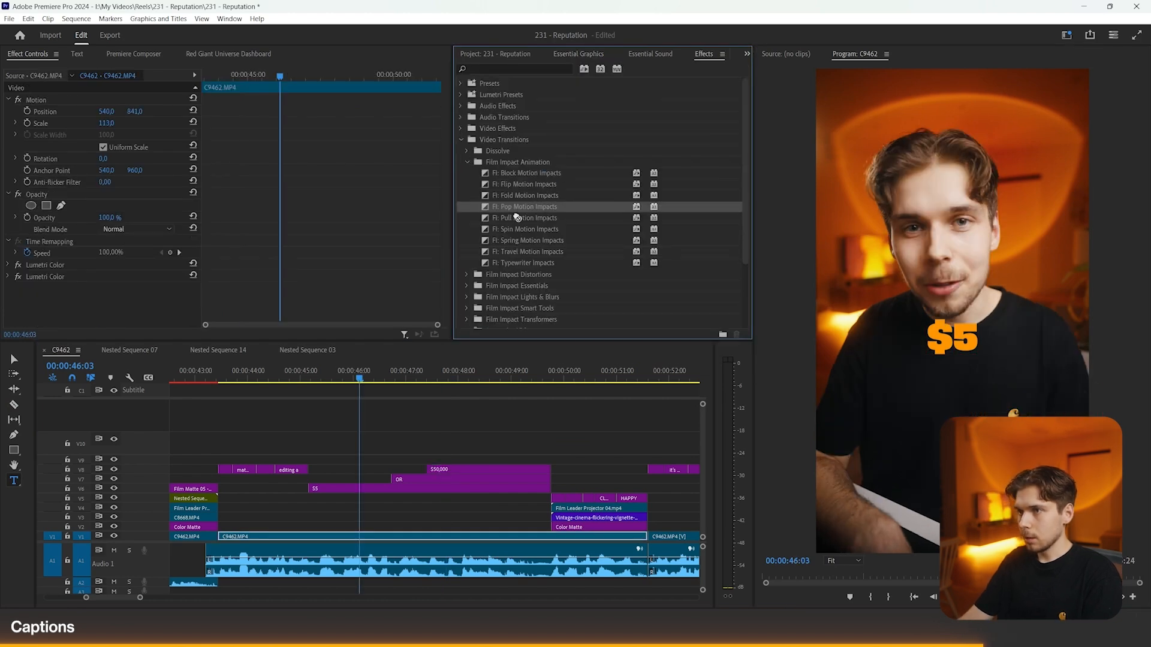
drag(325, 487, 318, 488)
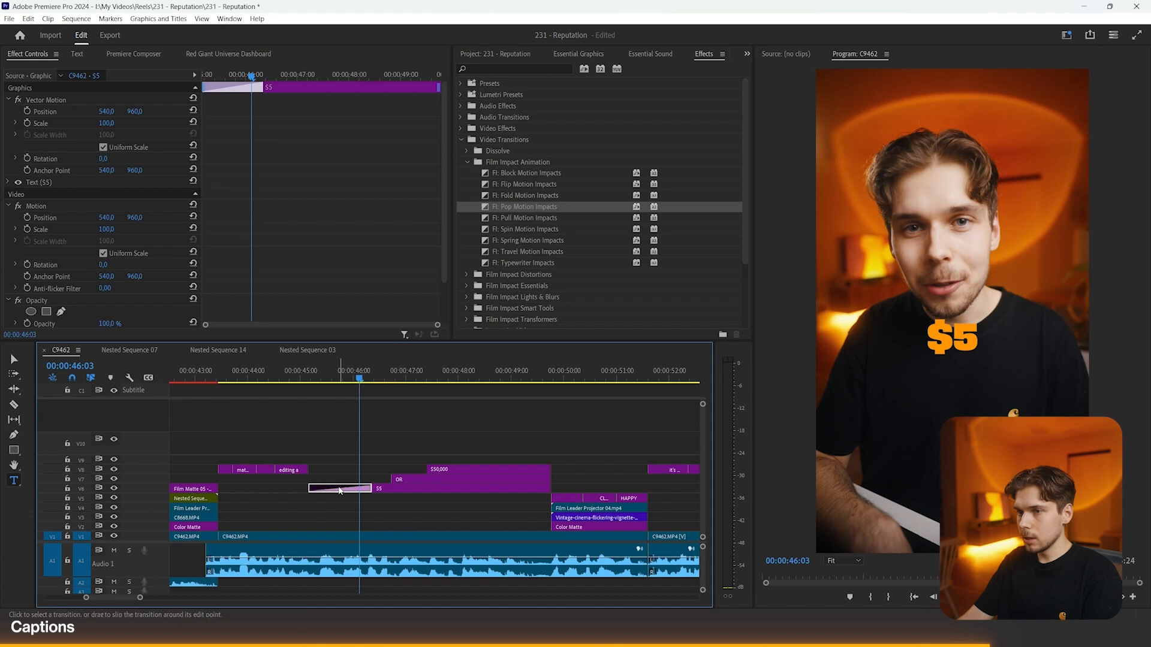
scroll(216, 245, down, 5)
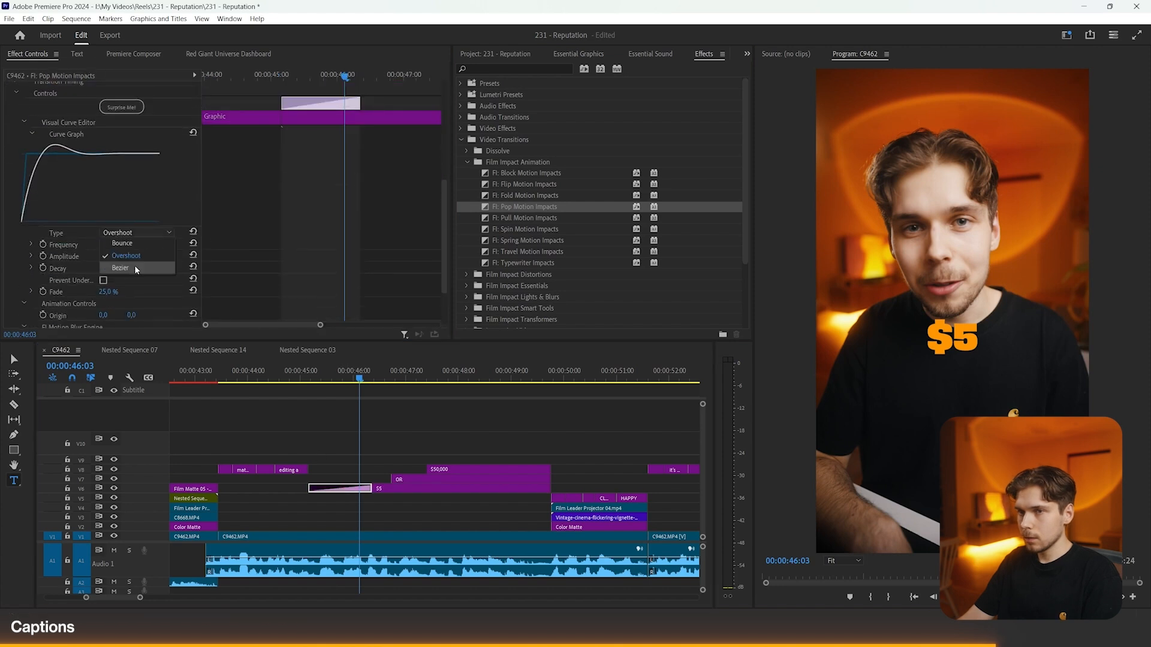
drag(372, 489, 345, 489)
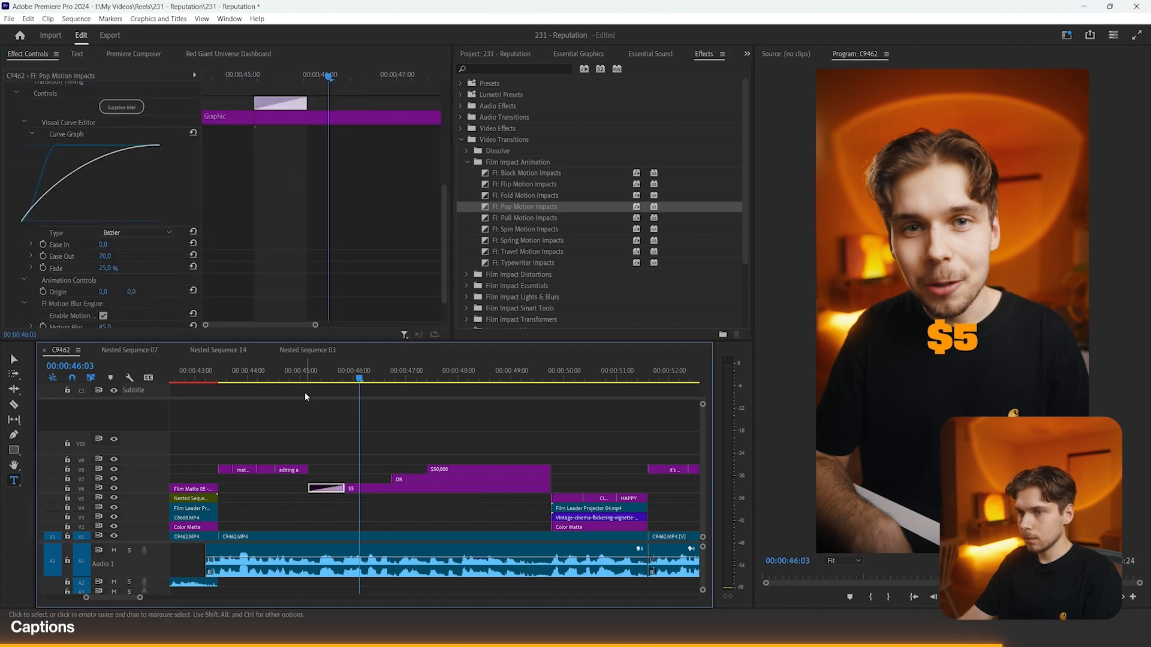
click(298, 375)
key(space)
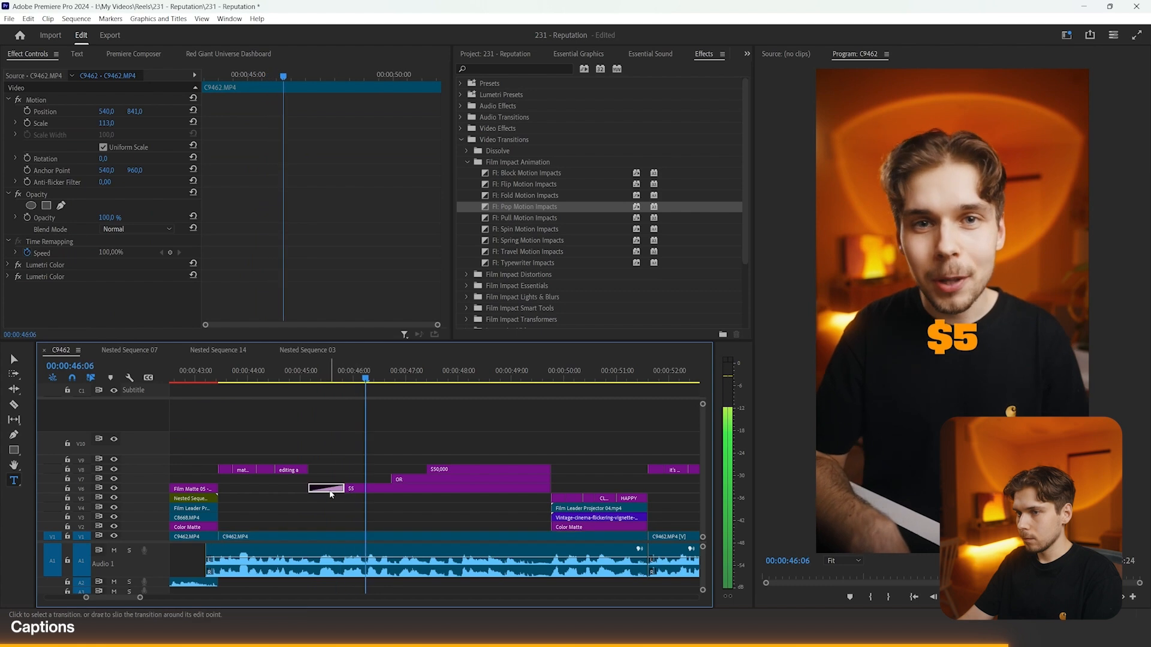
- Copy the $5 title's pop transition to the starts of the OR and $50,000 titles, then nest all three titles
click(391, 480)
key(ctrl+v)
click(426, 469)
key(ctrl+v)
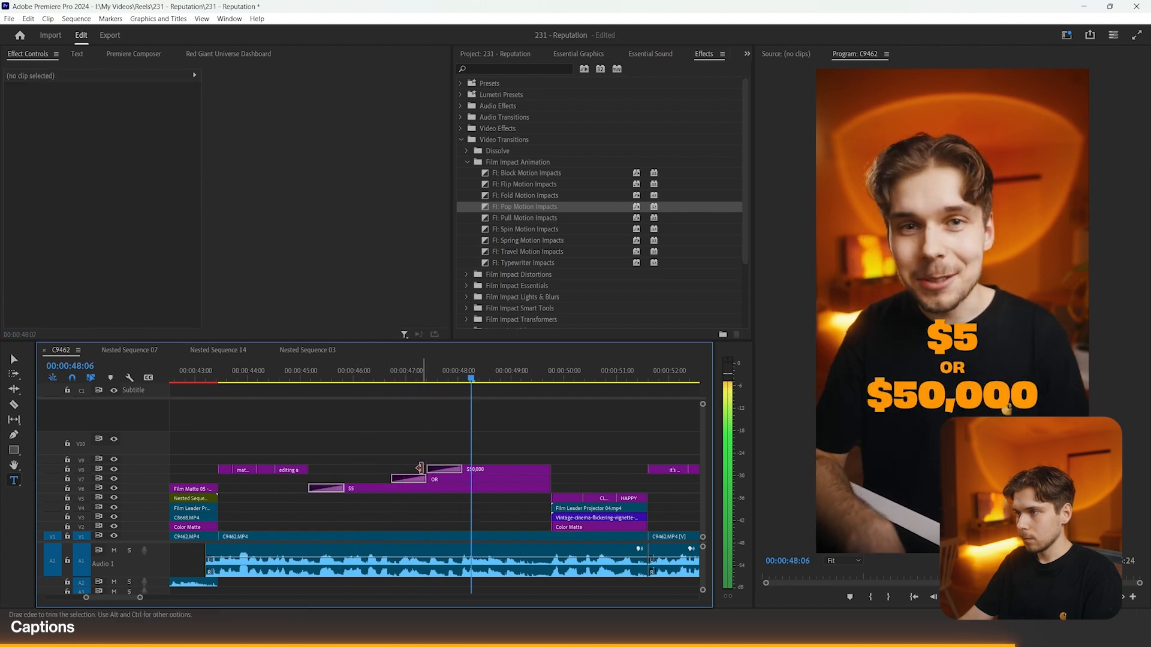
key(space)
key(space)
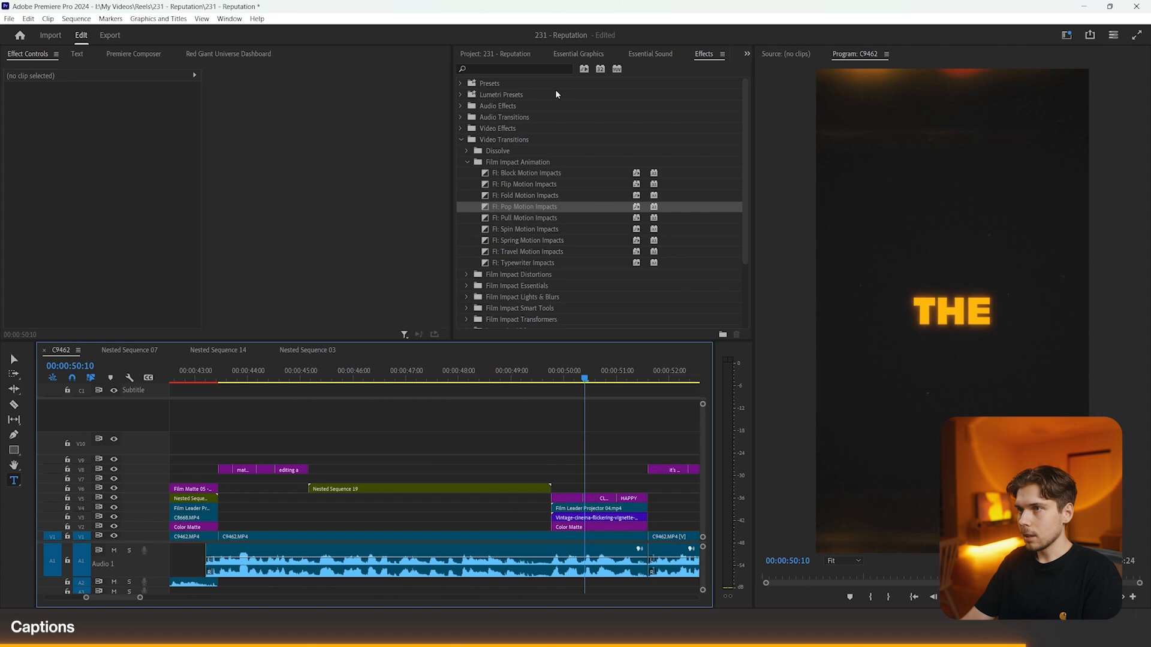
- Search the effects for GLOW and apply the uni.Glow Preset to the nested $5 OR $50,000 titles
click(516, 69)
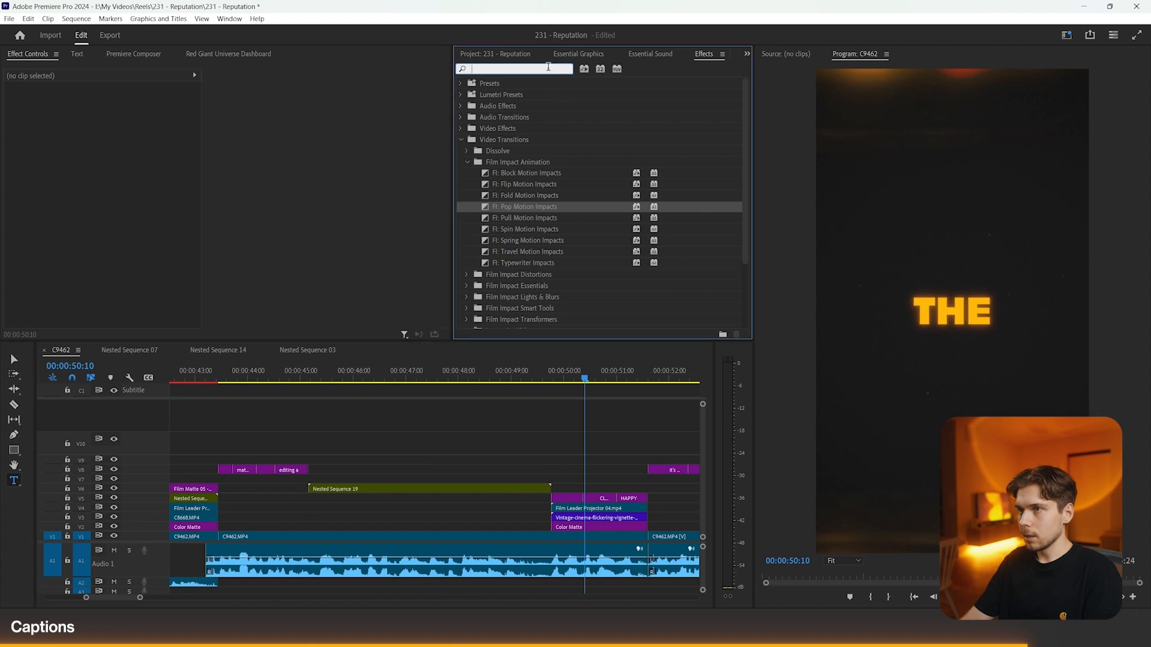
text(GLOW)
drag(552, 98, 412, 391)
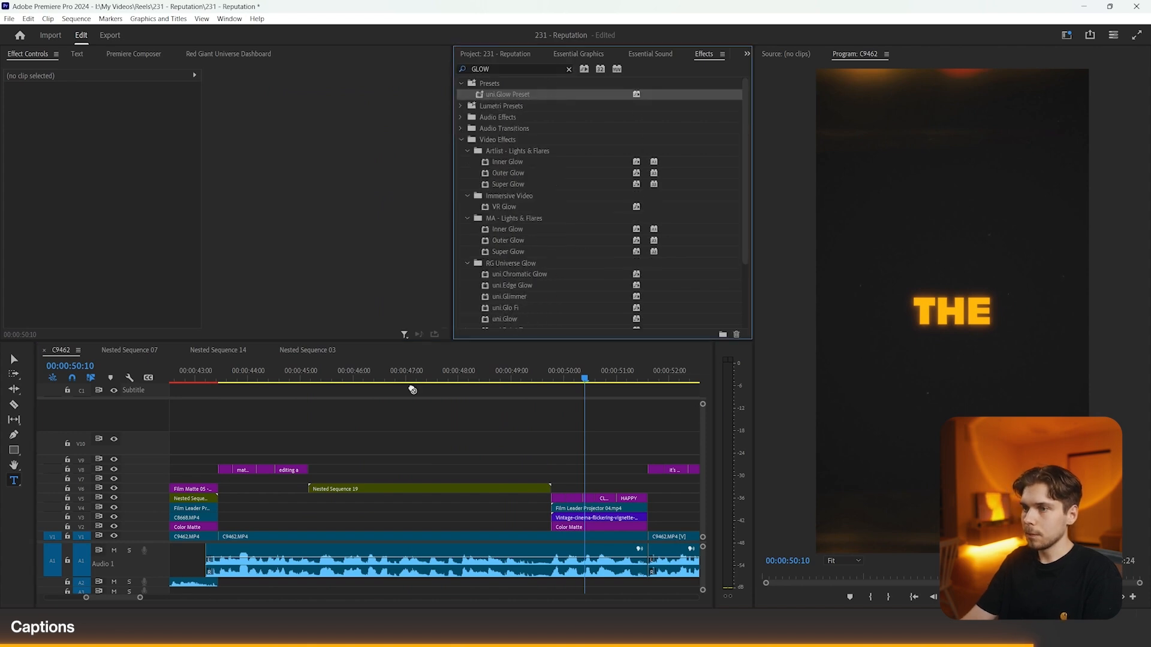
drag(408, 485, 406, 487)
click(449, 379)
key(minus)
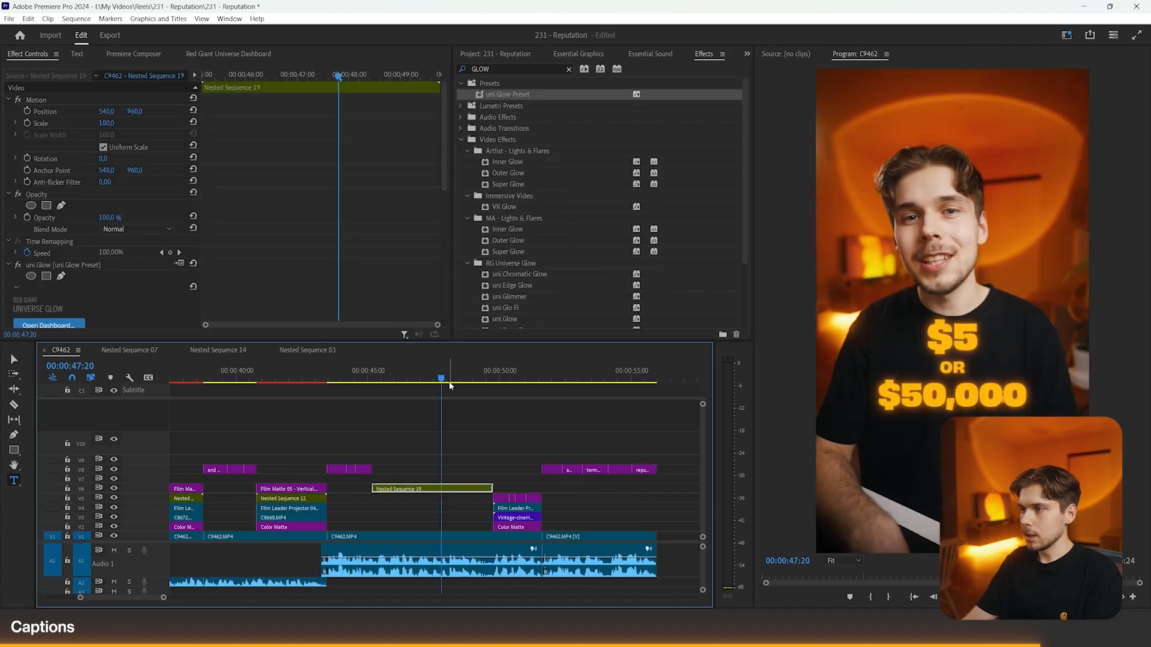
- Add an orange YOUR title at 00:00:54:18, directly after the "It's about" caption, and open its graphic properties
key(space)
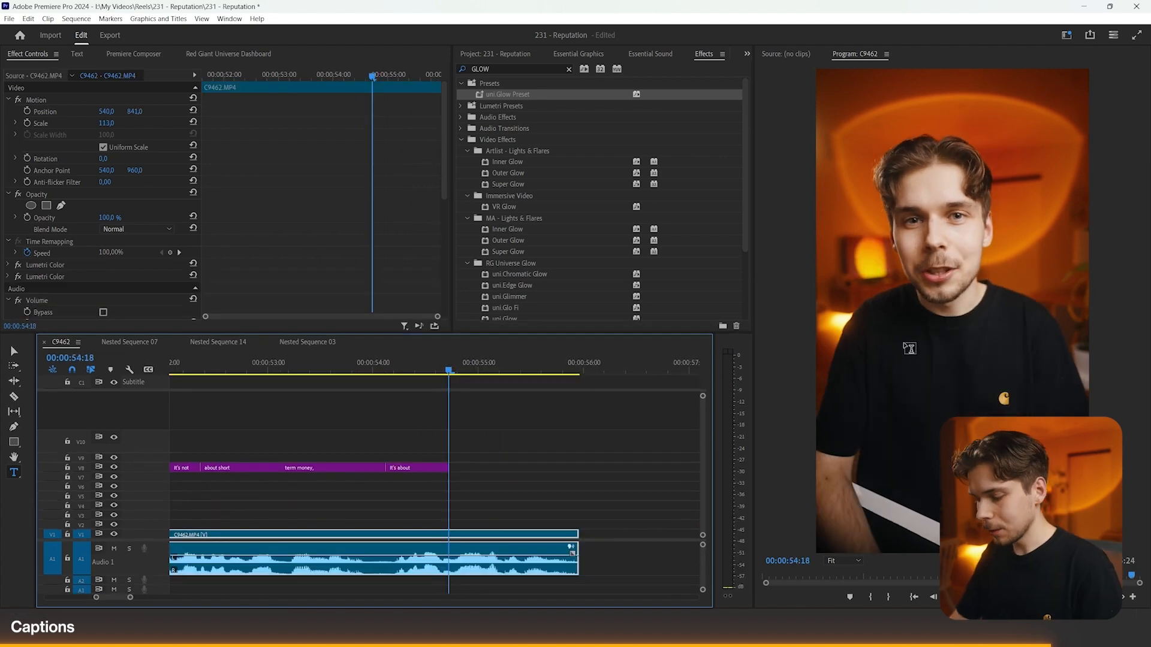
click(909, 348)
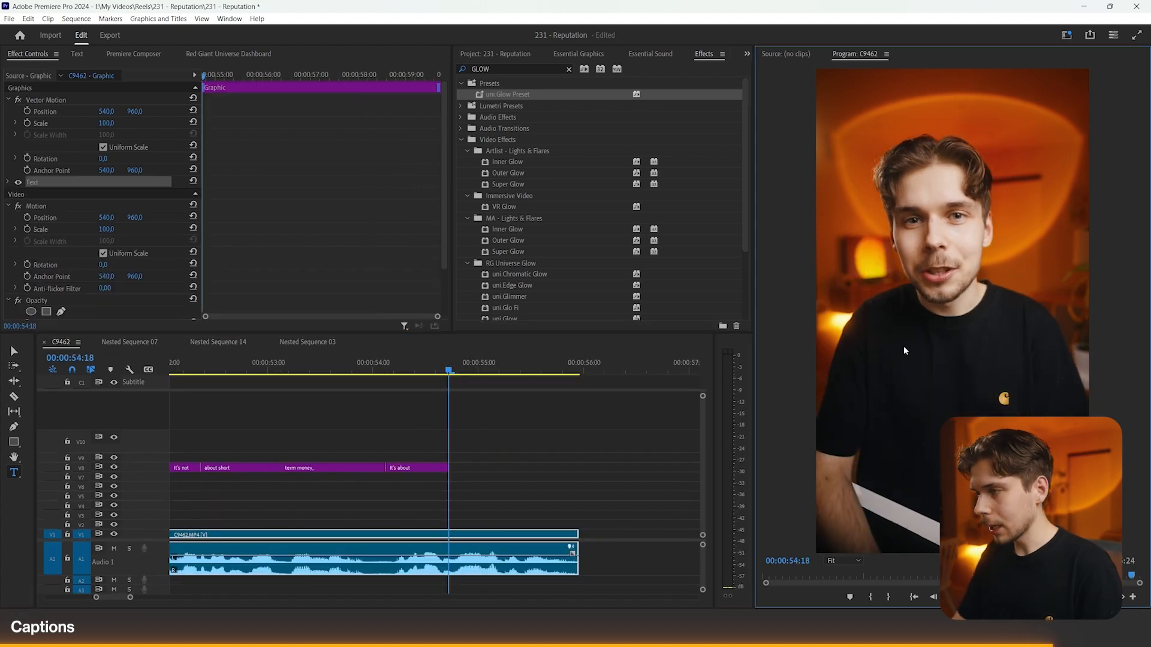
text(YOUR)
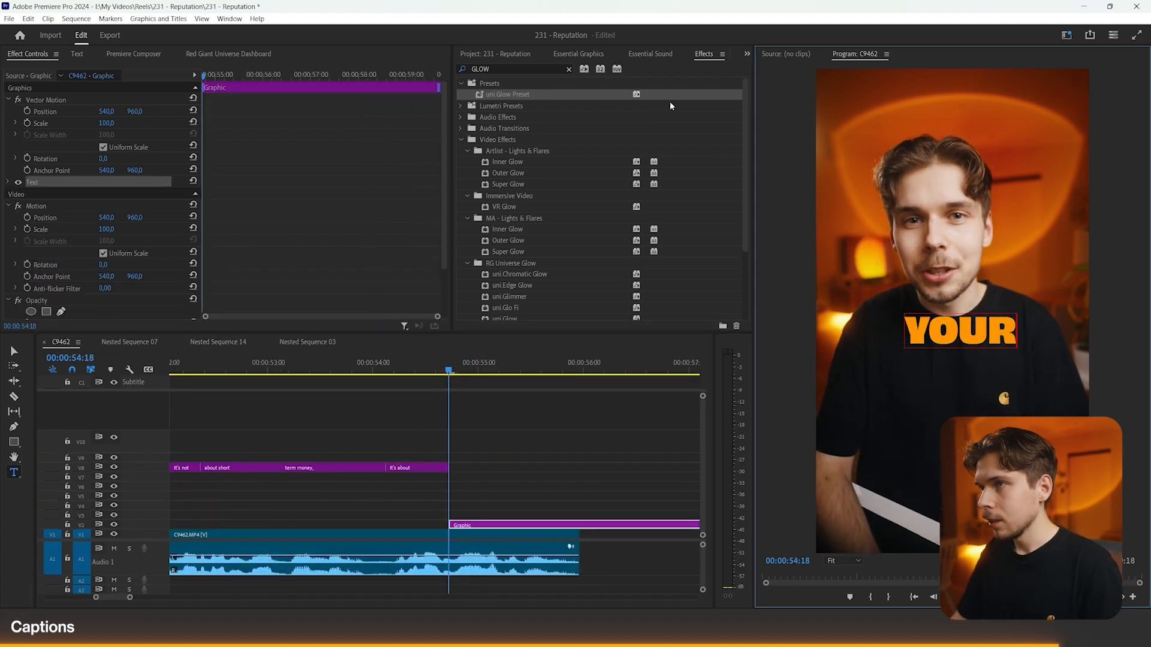
click(577, 54)
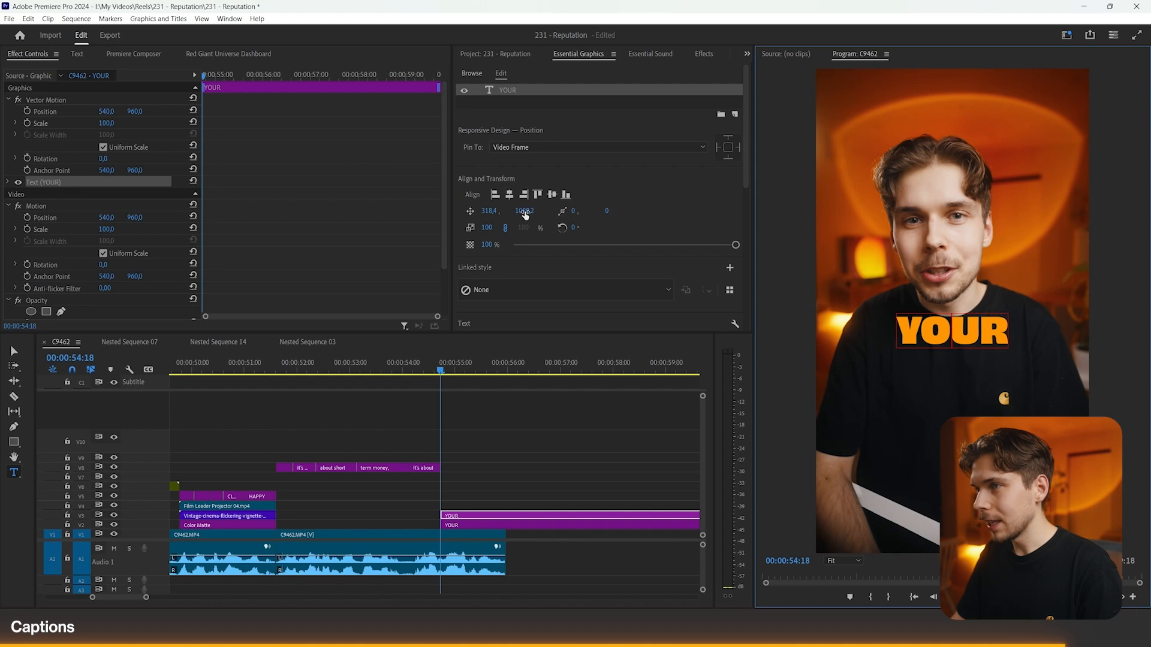
- Lower the duplicated YOUR title beneath the original and change its text to REPUTATION
drag(524, 213, 627, 225)
key(BackSpace)
key(BackSpace)
key(BackSpace)
text(EPUTATION)
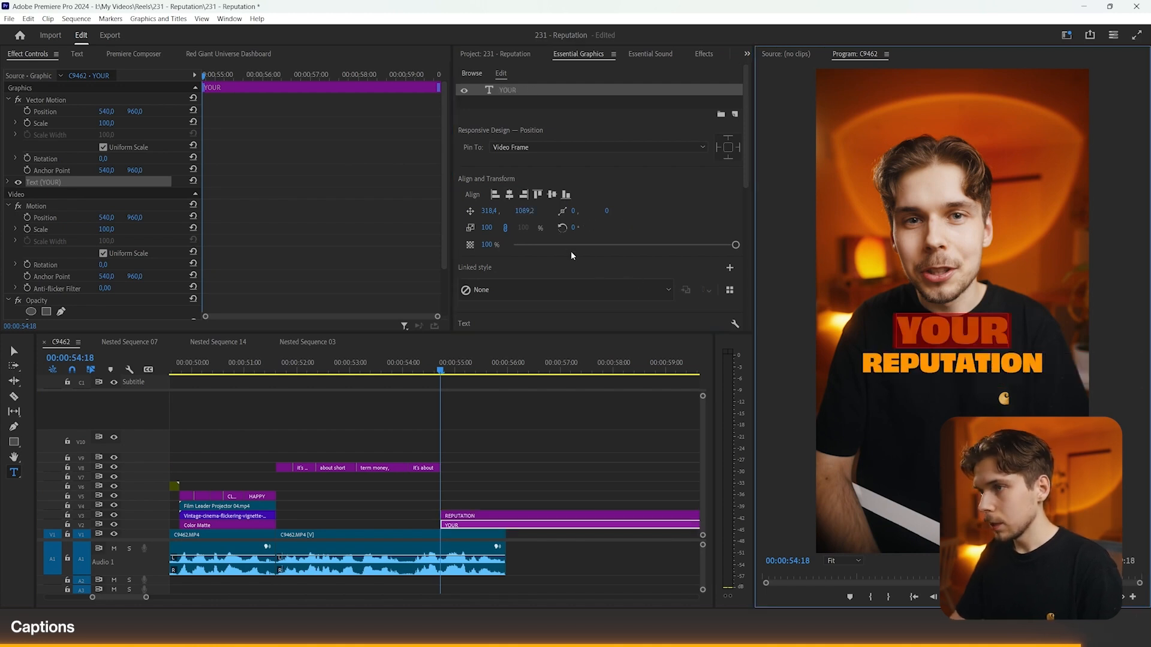
- Reduce the font size of the YOUR title so it is smaller than REPUTATION
scroll(573, 257, down, 3)
click(504, 222)
click(486, 271)
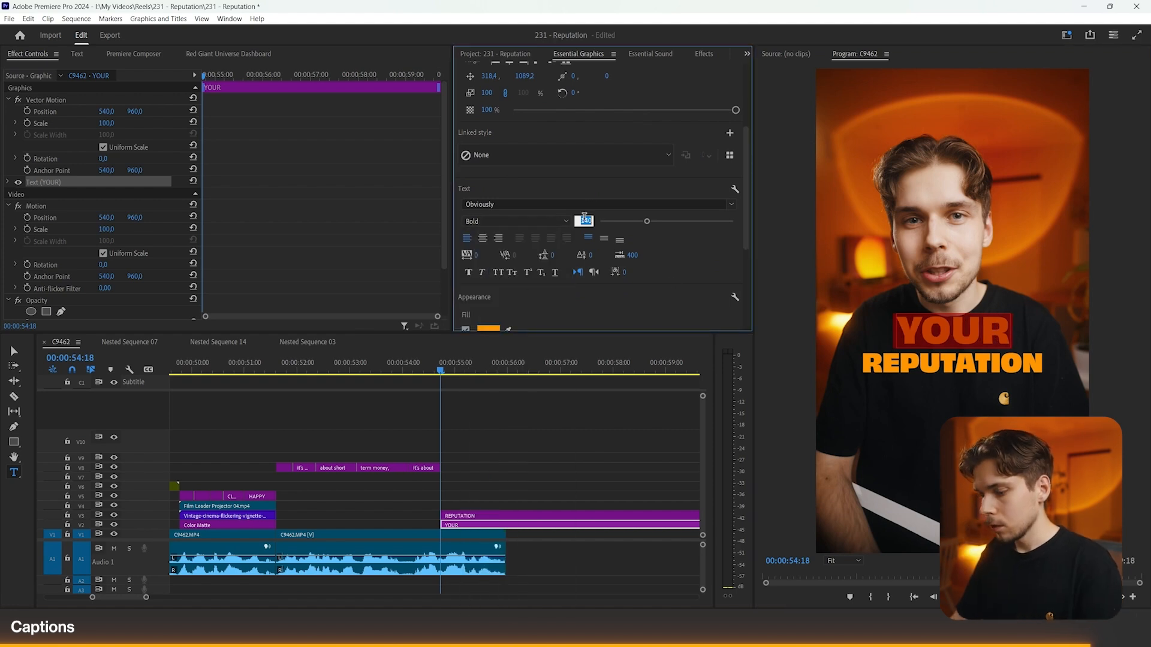
key(Return)
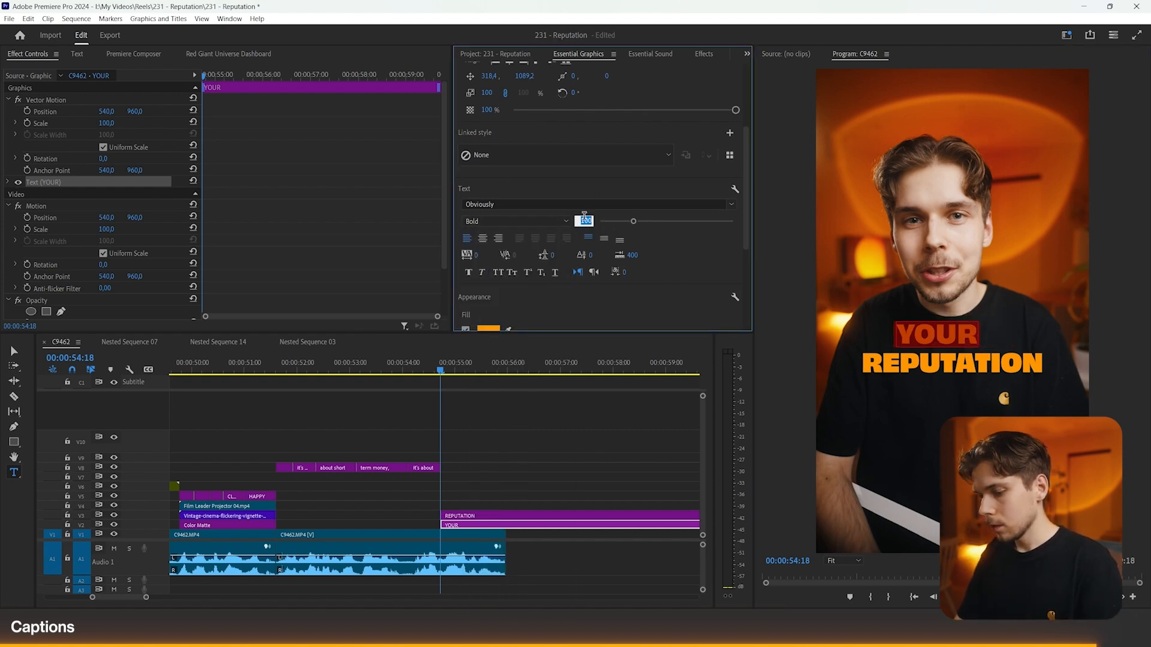
key(Return)
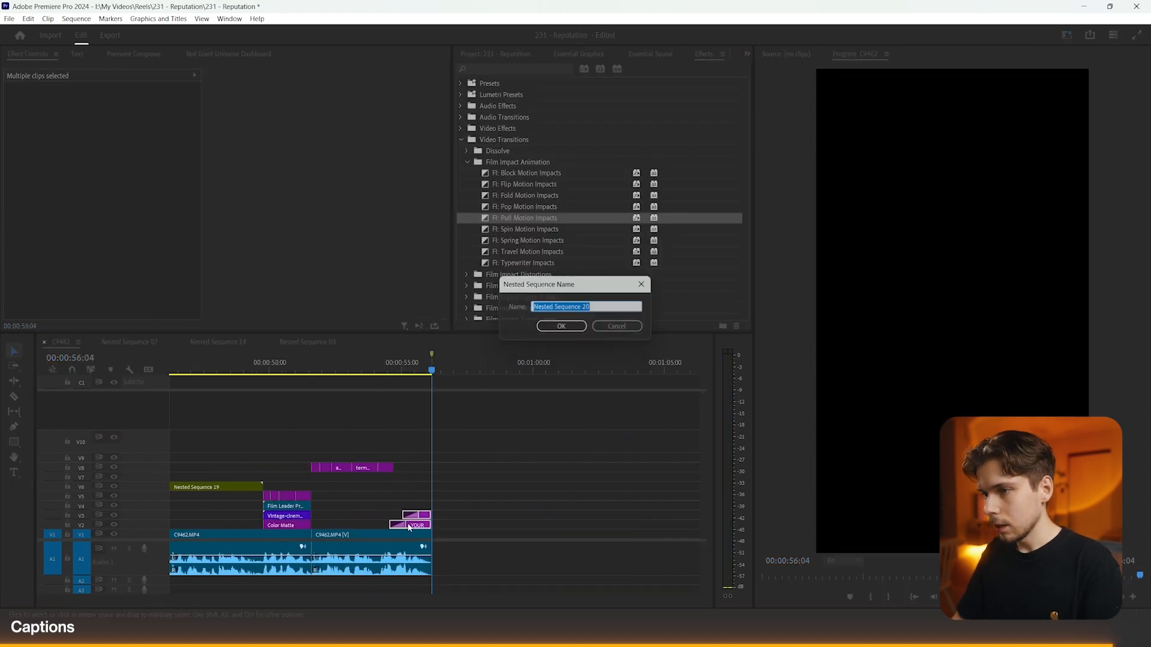
- Nest the YOUR and REPUTATION titles and apply the uni.Glow Preset to the nested sequence
key(Return)
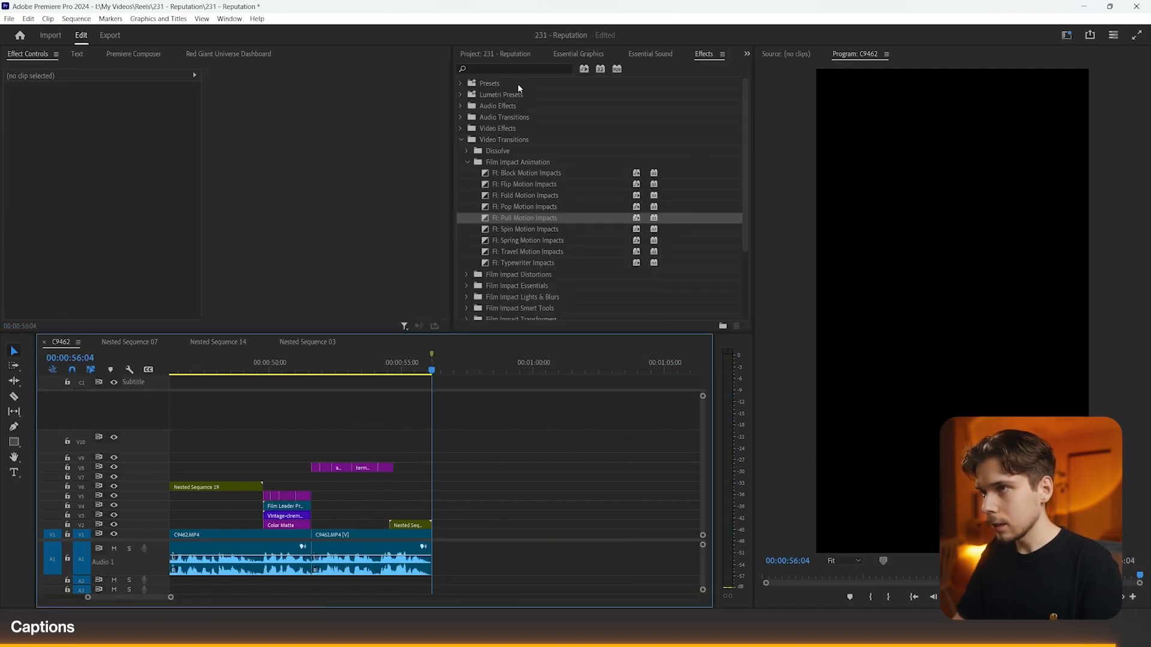
click(523, 69)
text(GLOW)
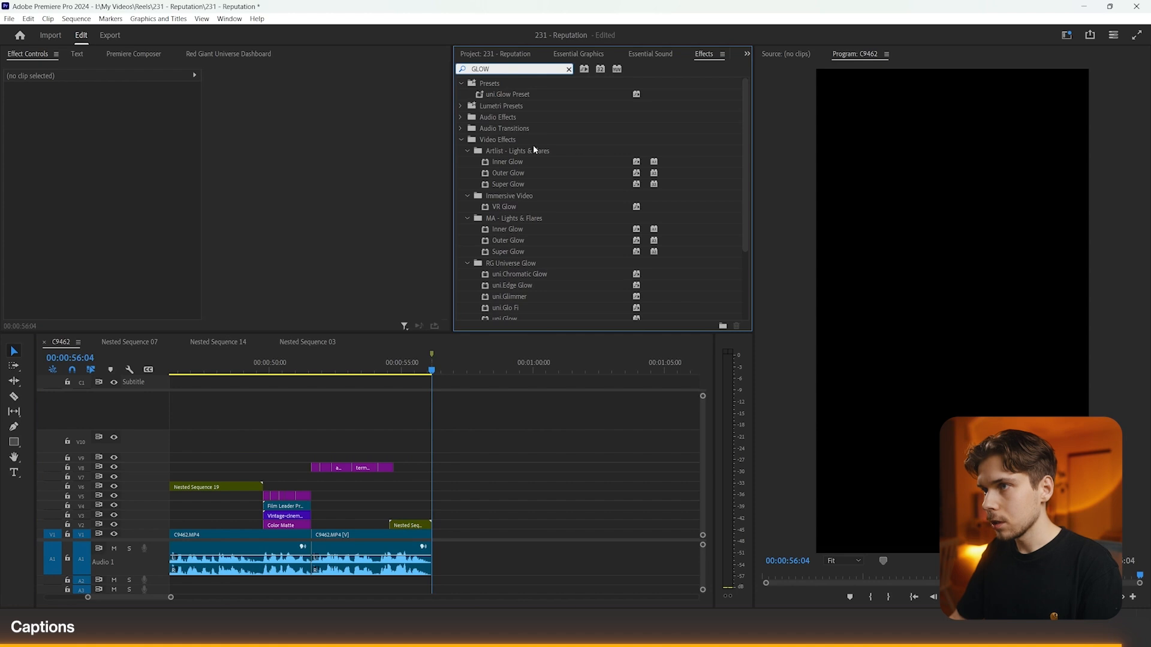
drag(512, 95, 404, 521)
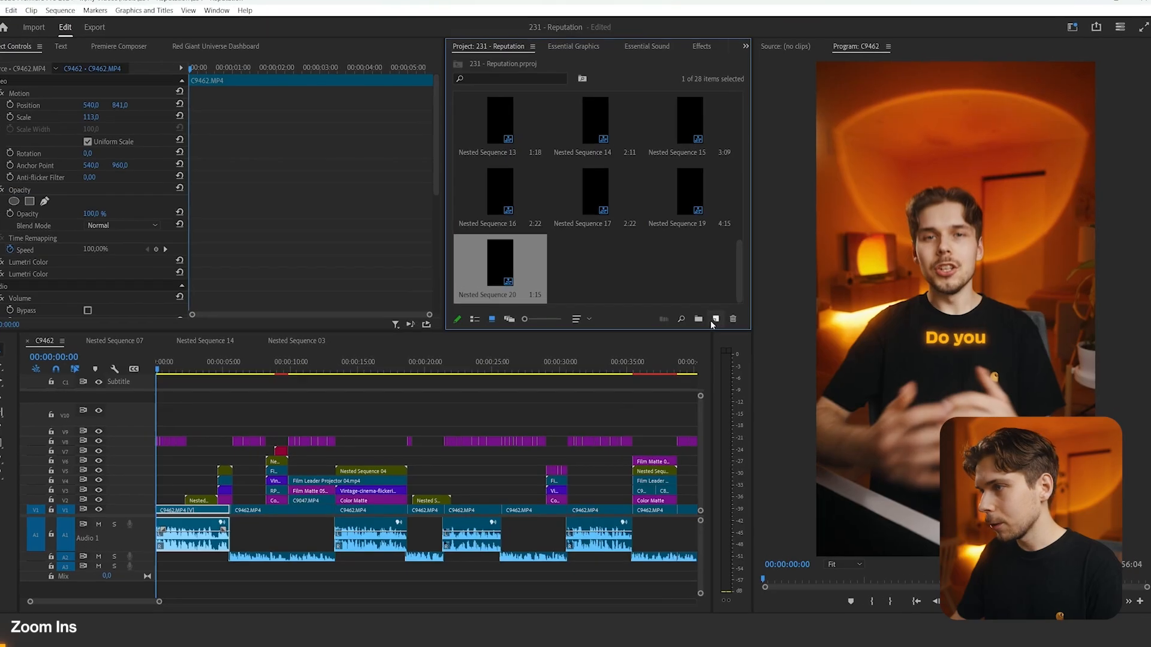
- Create an adjustment layer with the default settings and place it at the sequence start on V9, above the captions
click(711, 319)
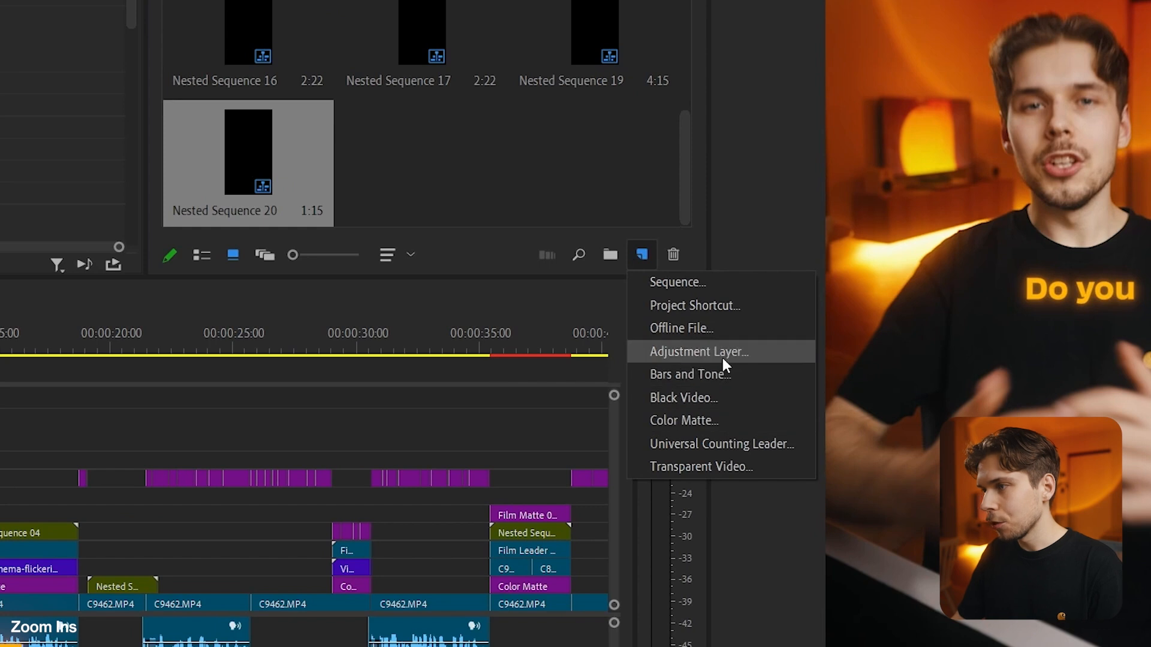
click(724, 358)
click(436, 330)
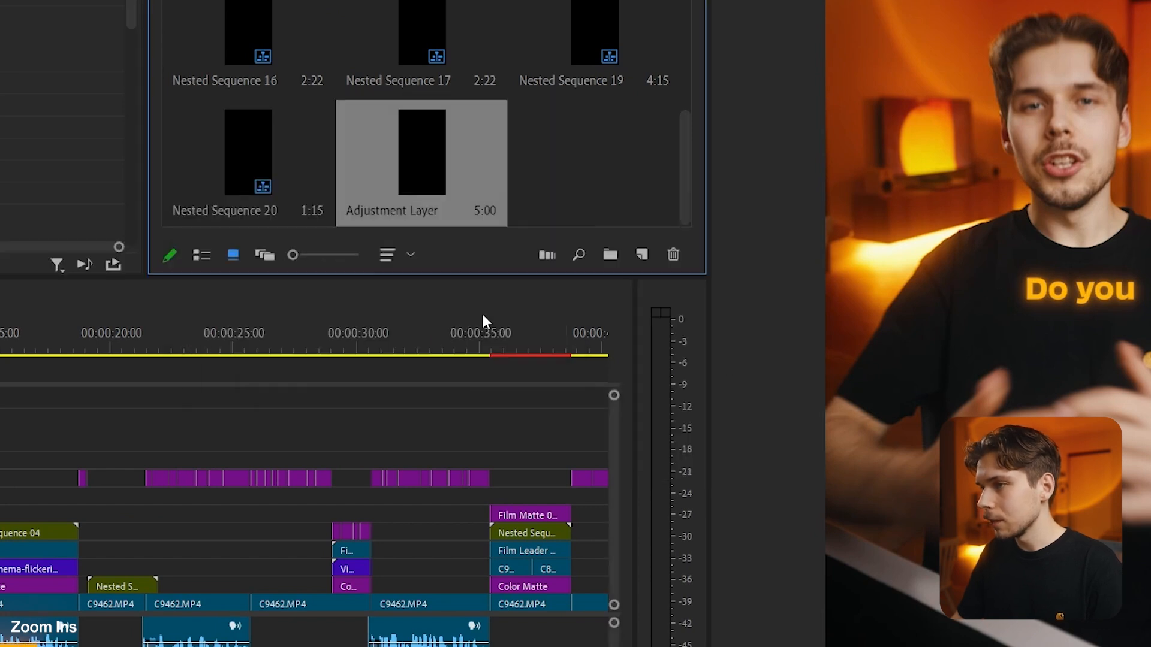
drag(445, 149, 252, 440)
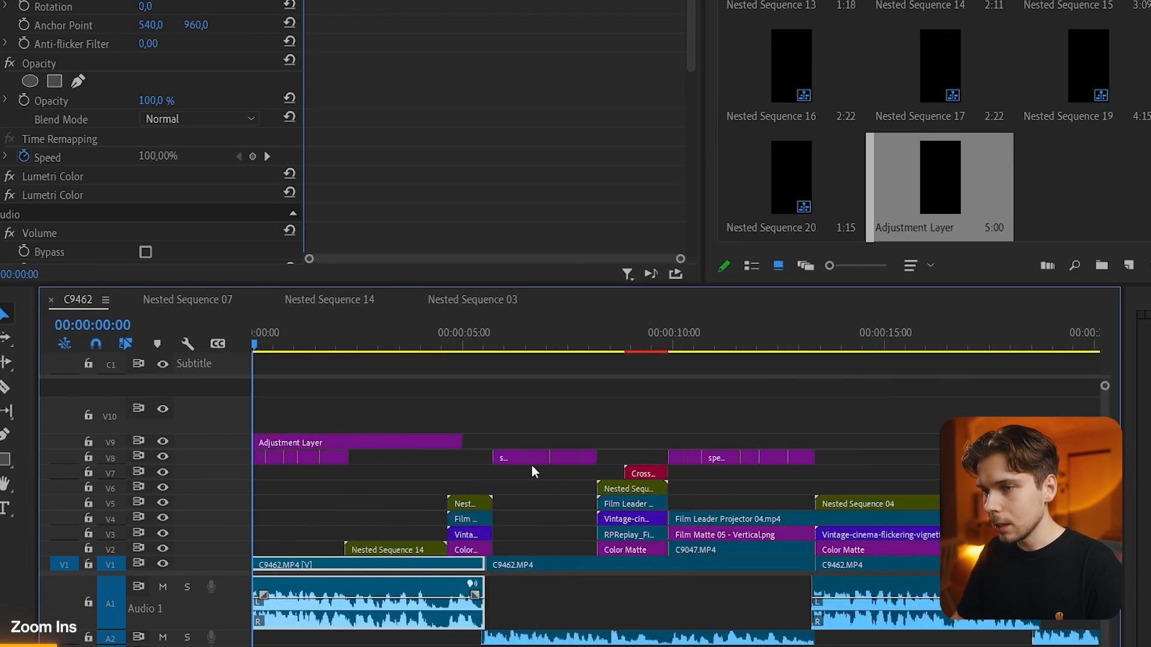
key(=)
- Apply the Transform effect to the adjustment layer and keyframe its Scale at 180 on the first frame
drag(802, 209, 319, 442)
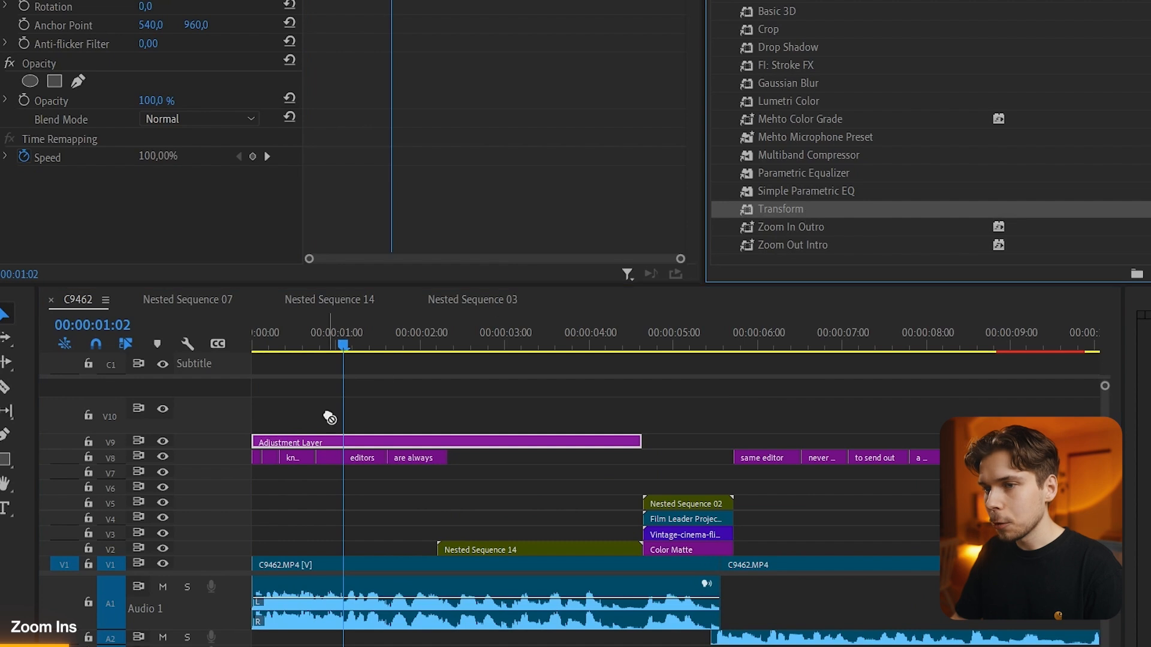
scroll(302, 237, down, 3)
key(Home)
click(24, 144)
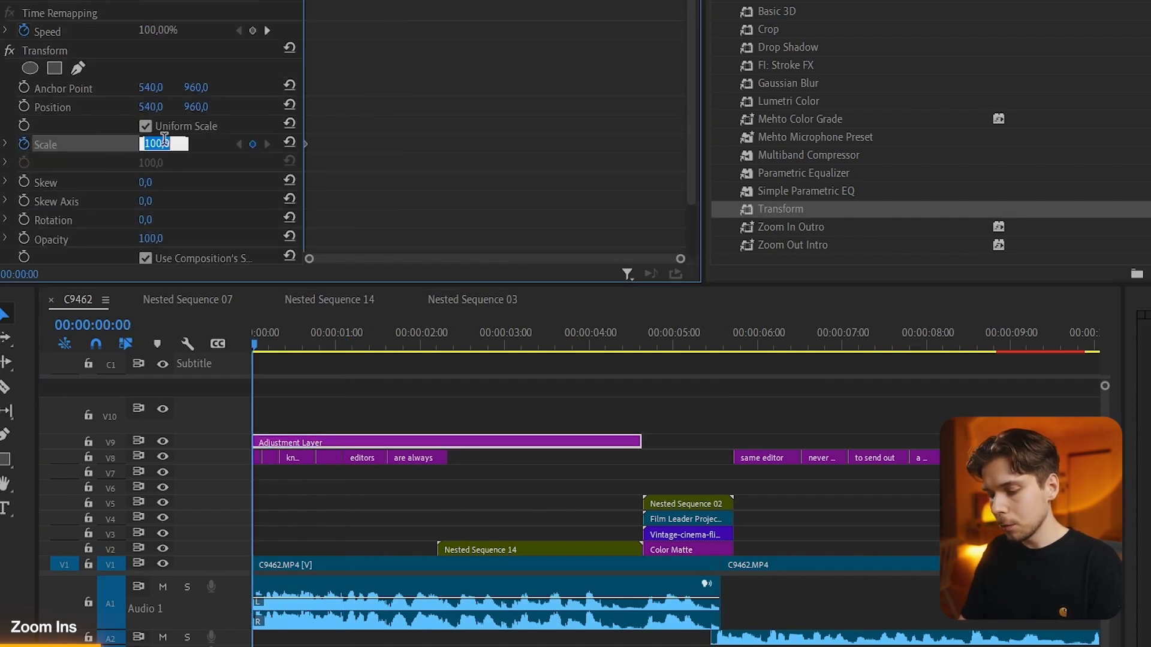
text(180)
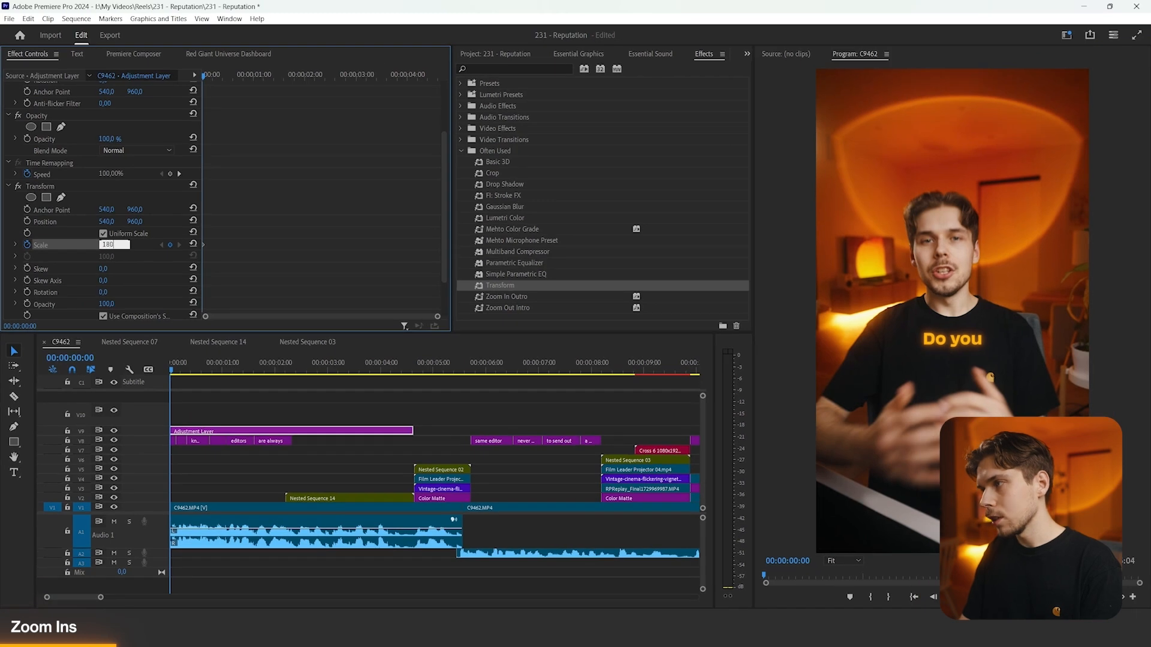
key(Return)
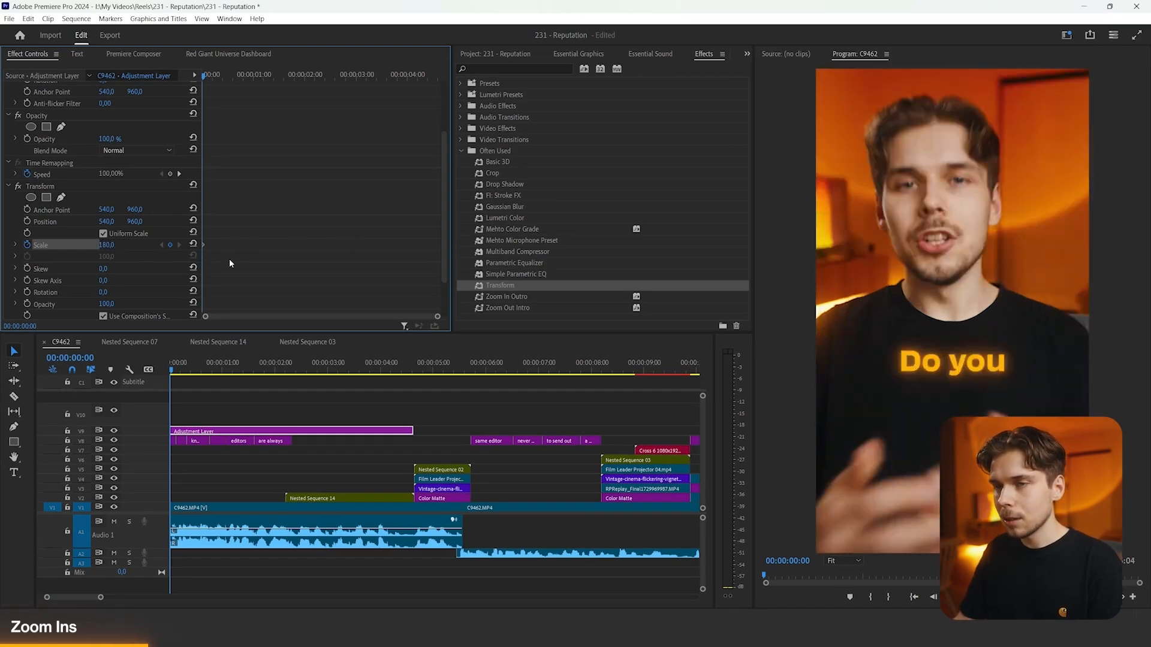
- Add a Transform Scale keyframe of 100 at 00:00:00:19 to complete the opening zoom-out
key(space)
key(space)
key(Left)
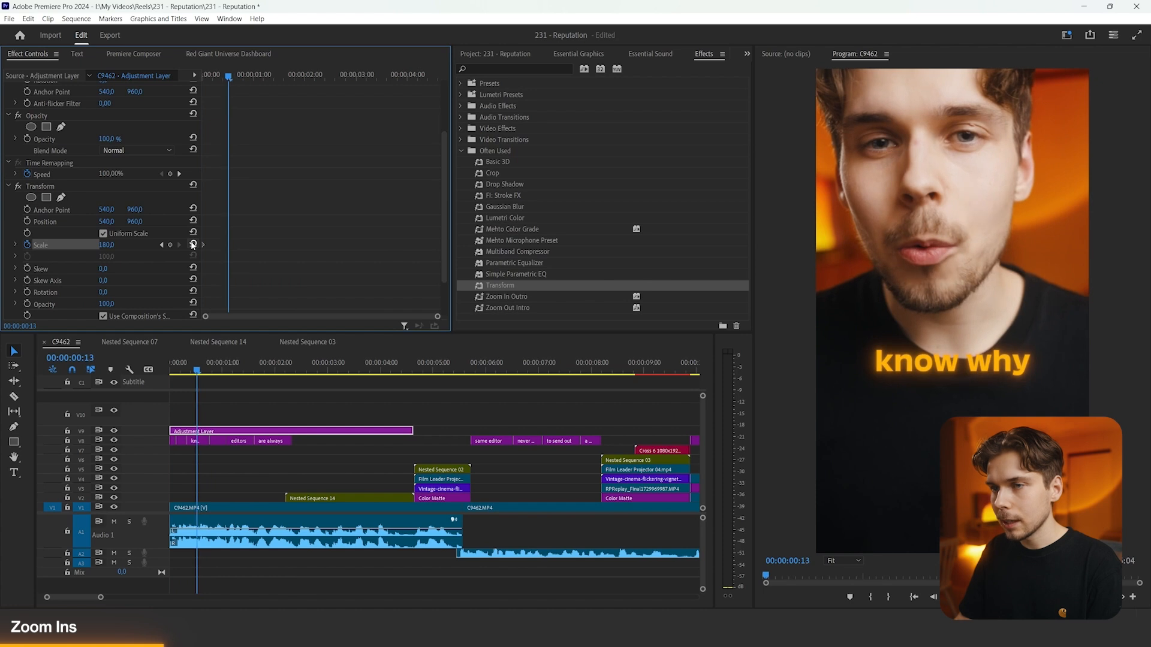
key(Right)
key(Right)
key(Right)
key(Right)
key(Right)
key(Right)
click(193, 245)
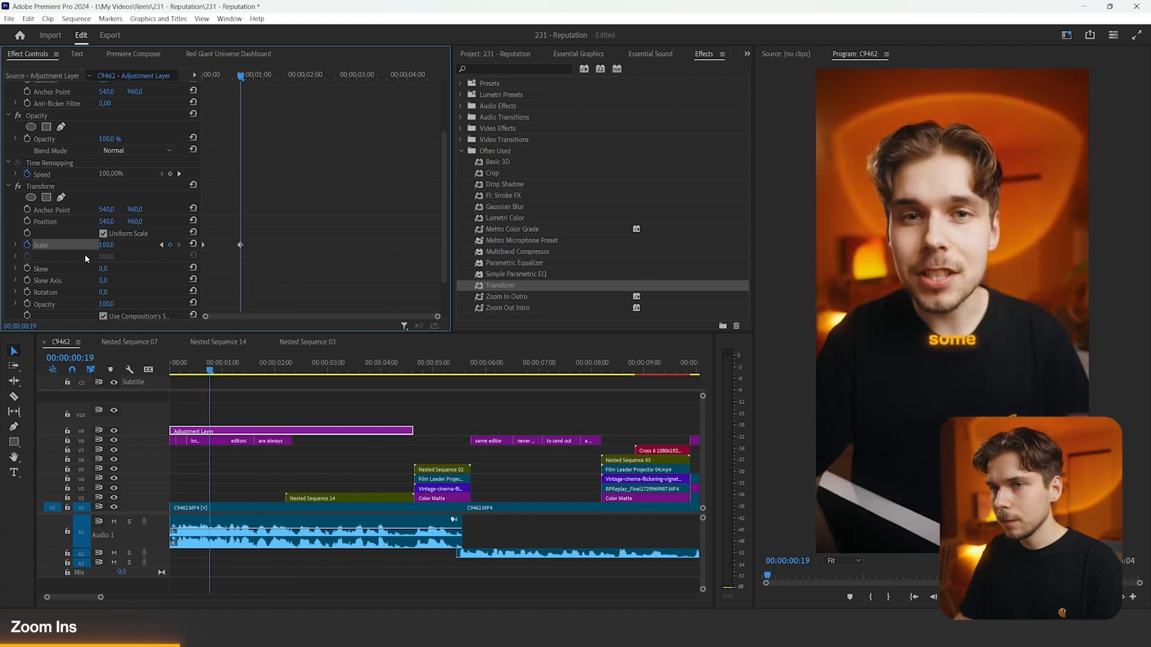
- Expand the Scale graph and apply Ease In to the closing keyframe of the zoom-out
click(15, 245)
scroll(267, 264, down, 2)
right_click(240, 176)
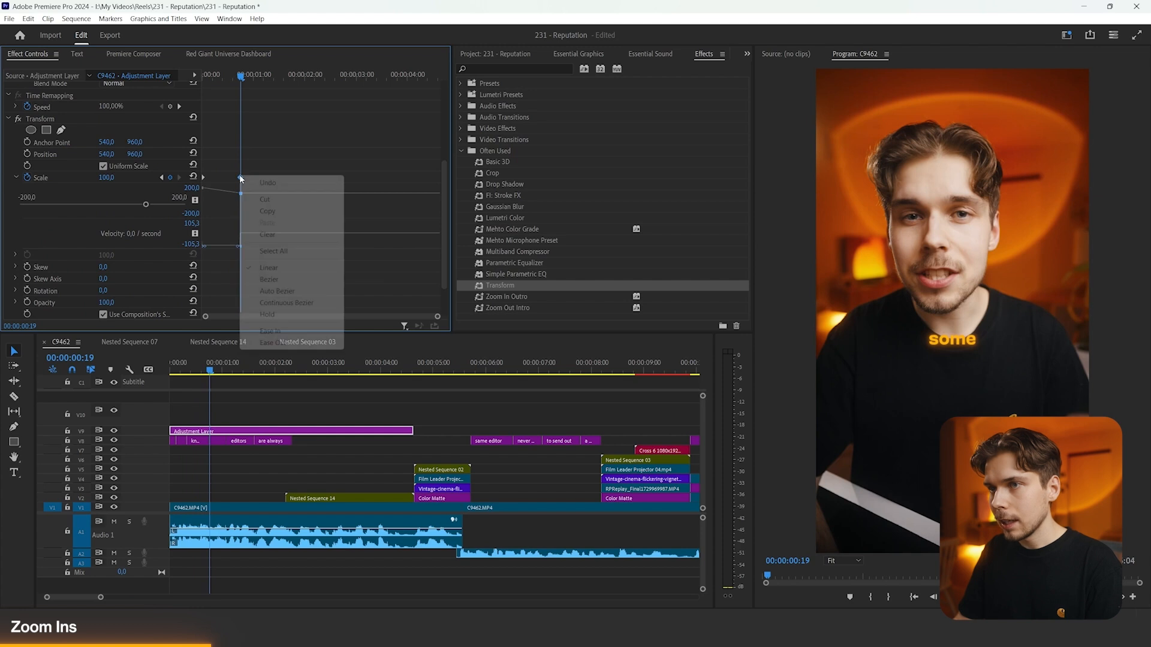
click(289, 334)
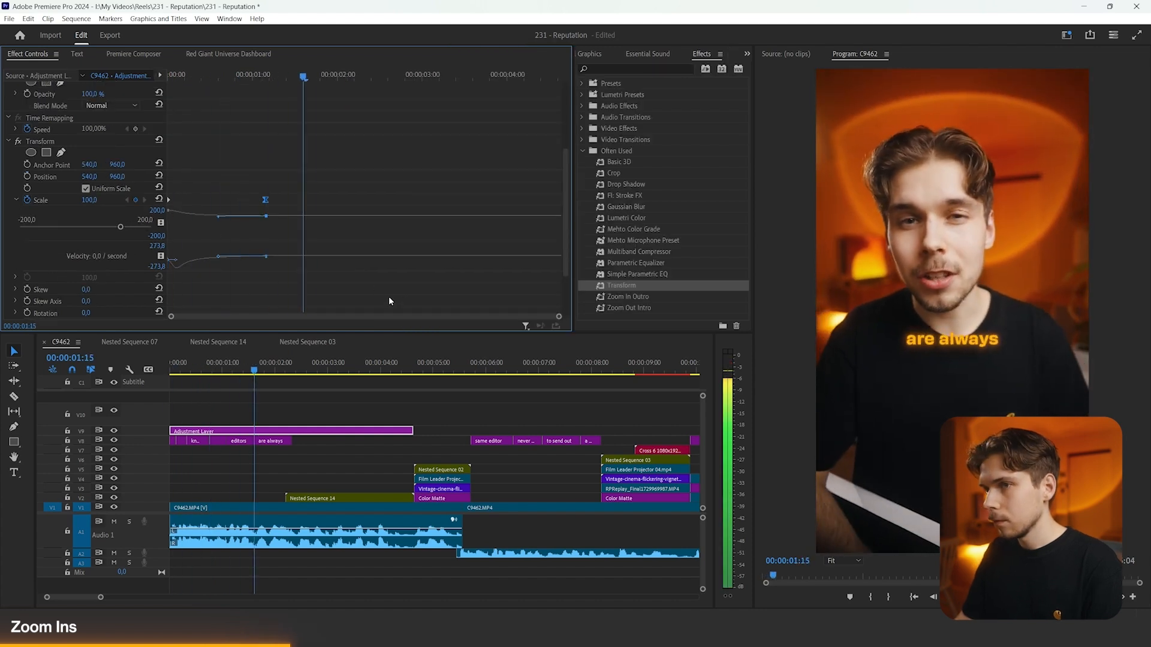
- Add a holding Scale keyframe at 00:00:02:00 and set Scale to 110 at 00:00:02:07 for a zoom-in
key(space)
click(135, 199)
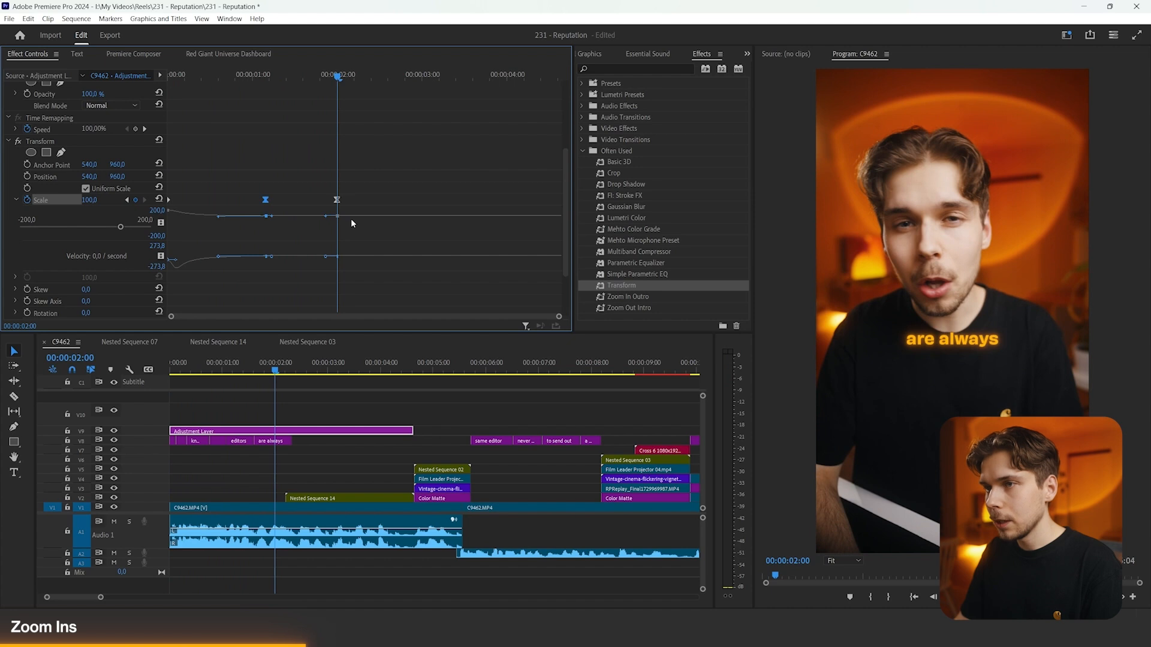
key(Right)
key(Right)
key(Right)
key(Right)
key(Right)
key(Right)
key(Right)
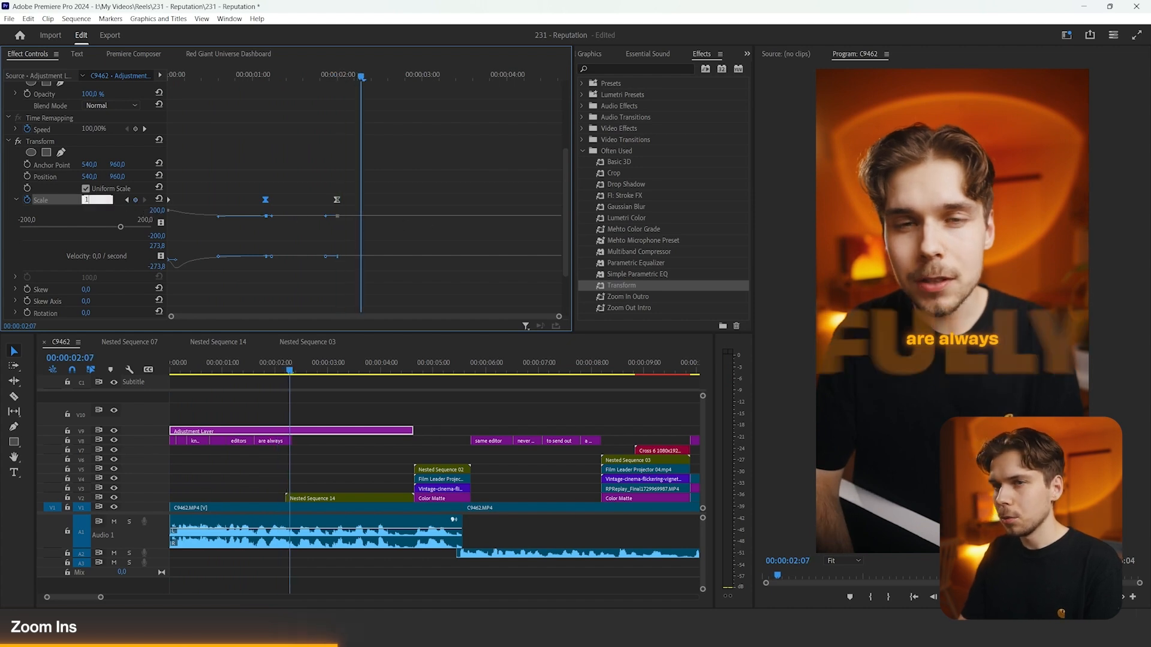
key(Return)
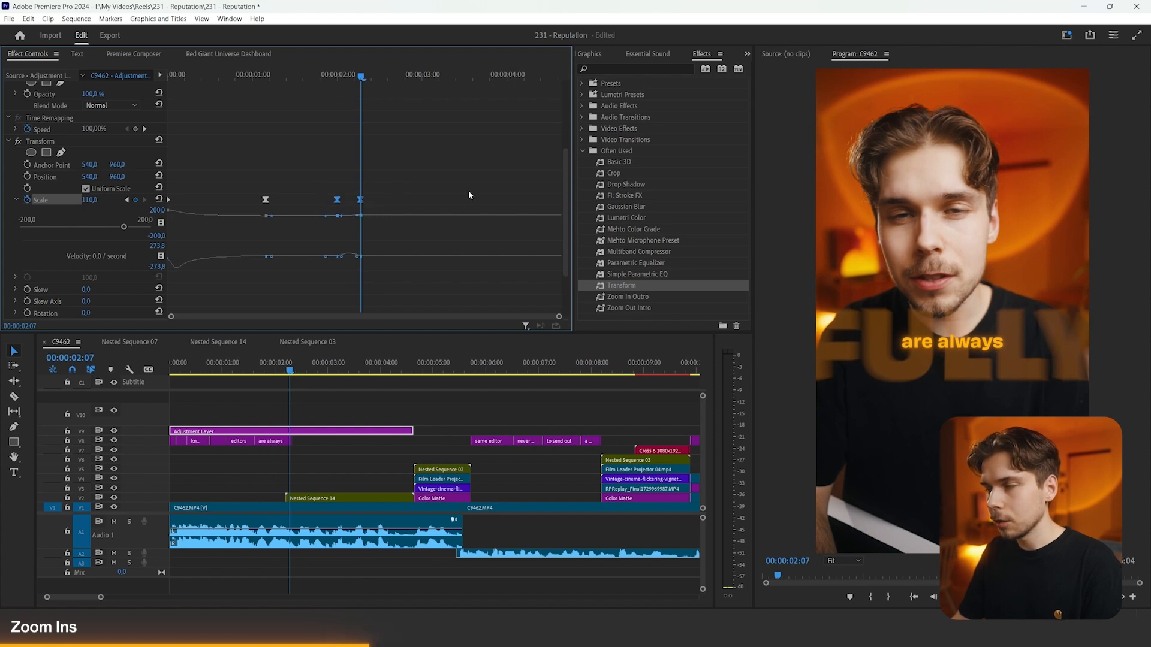
- Shift the two zoom-in Scale keyframes slightly later to match the FULLY title, and play back the timing
click(337, 78)
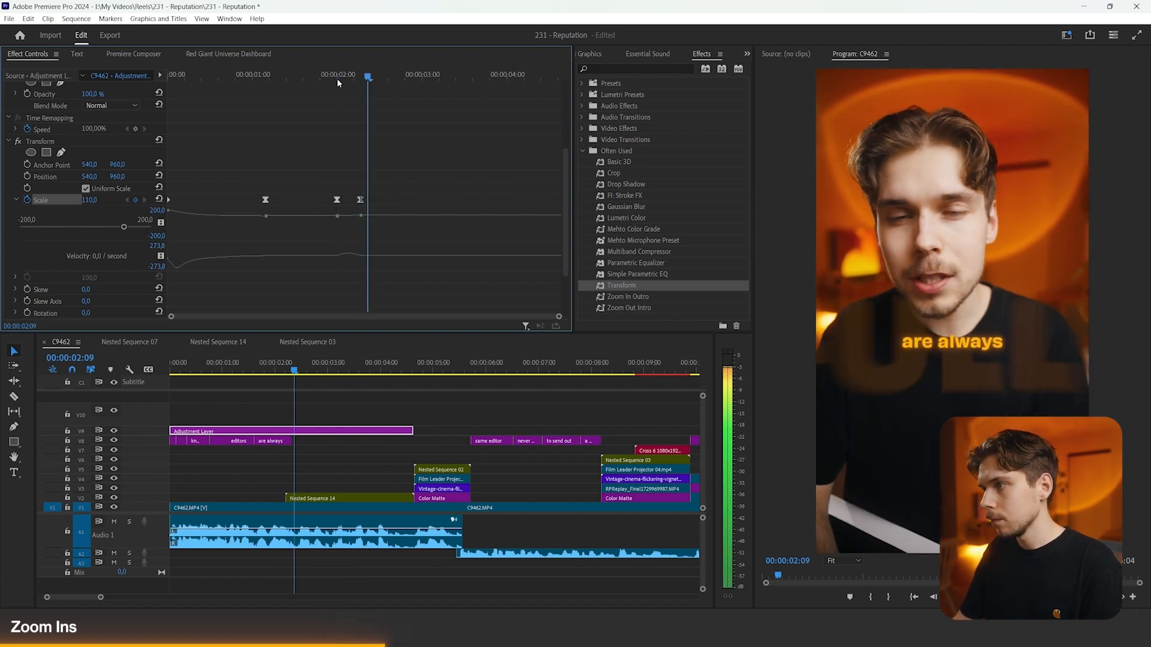
key(space)
key(space)
drag(310, 140, 371, 223)
click(319, 78)
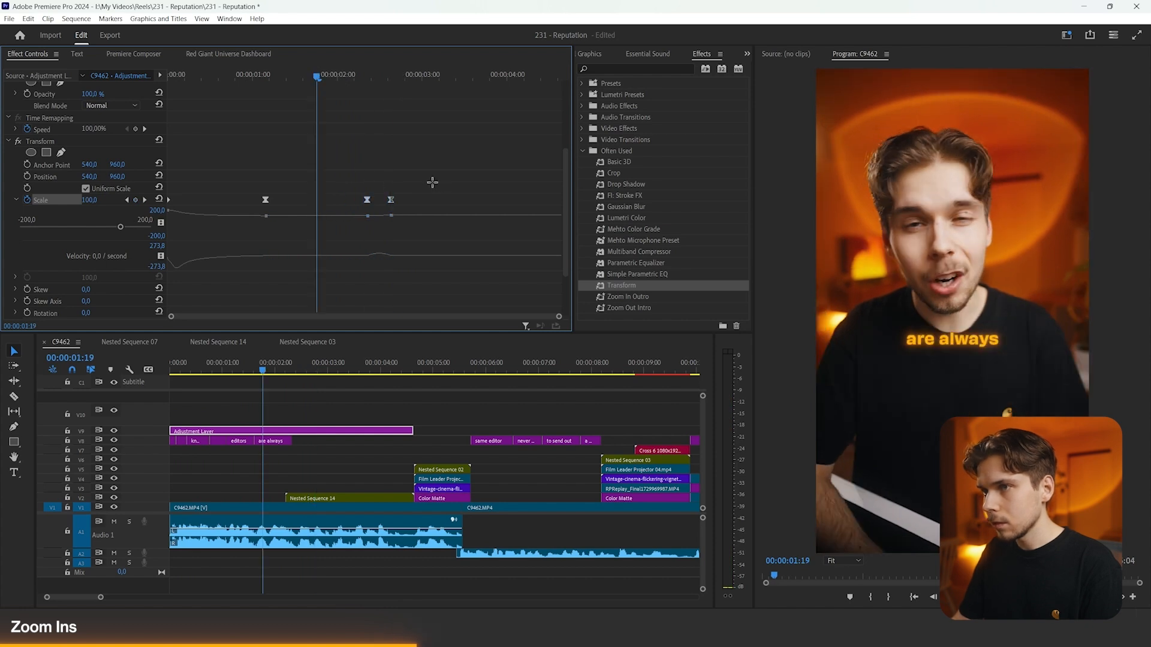
click(414, 197)
key(space)
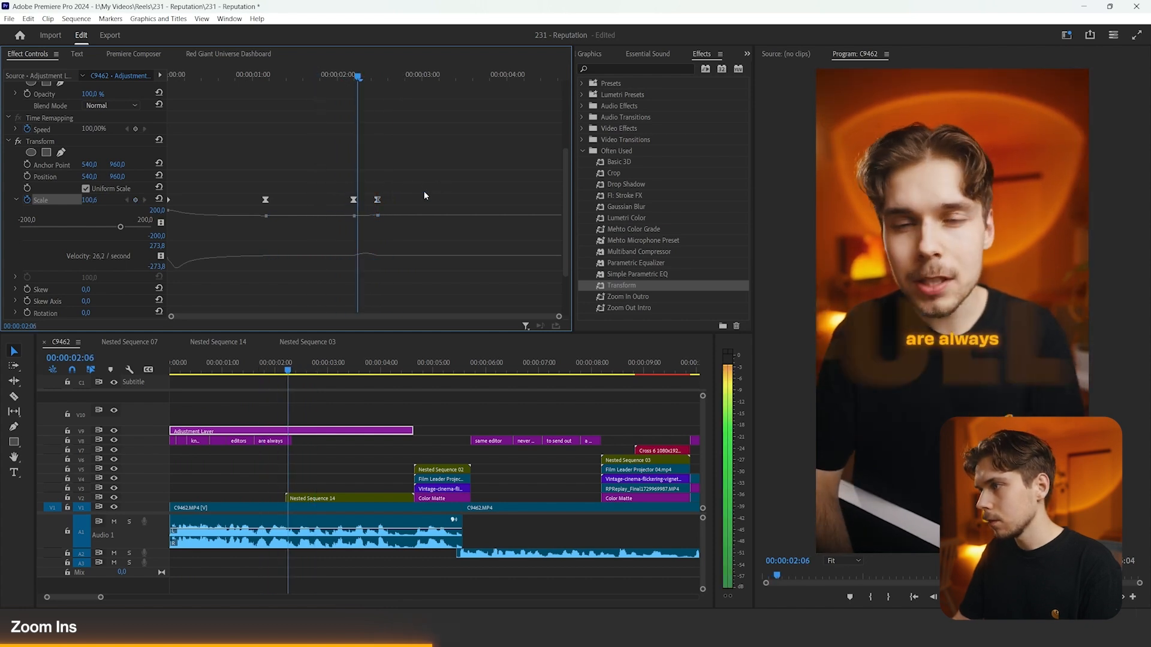
key(space)
- Space the two zoom-in Scale keyframes further apart for a slower move, select all eased keyframes, and preview the animation
click(378, 78)
drag(378, 199, 347, 200)
click(352, 202)
drag(486, 152, 234, 211)
key(F9)
click(306, 77)
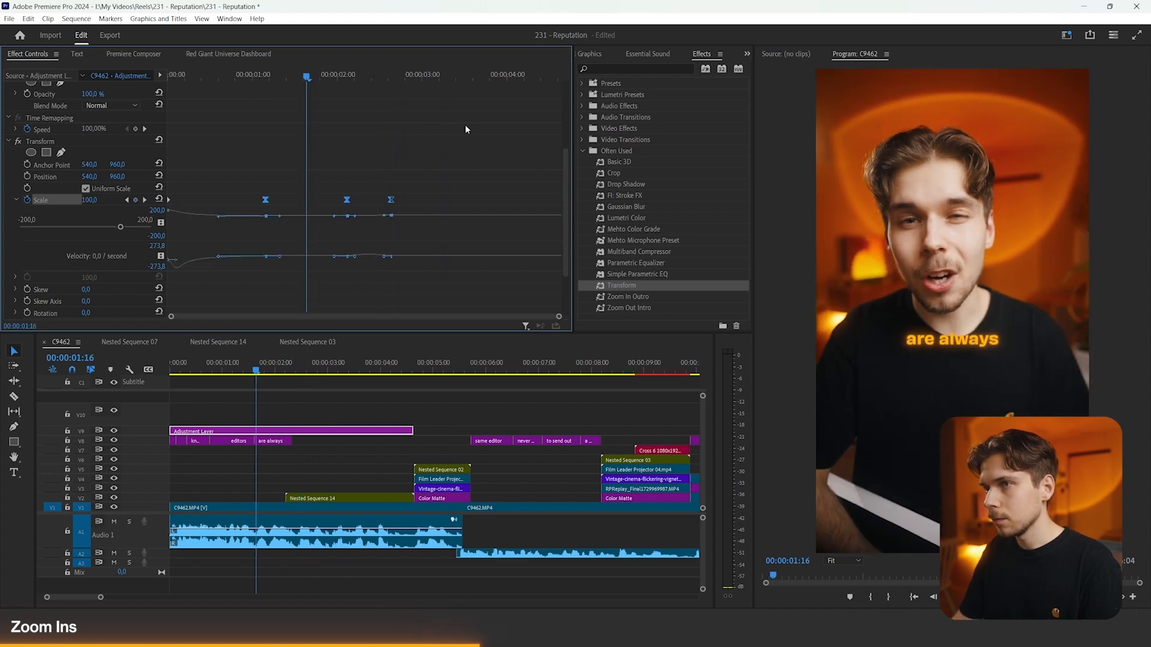
key(space)
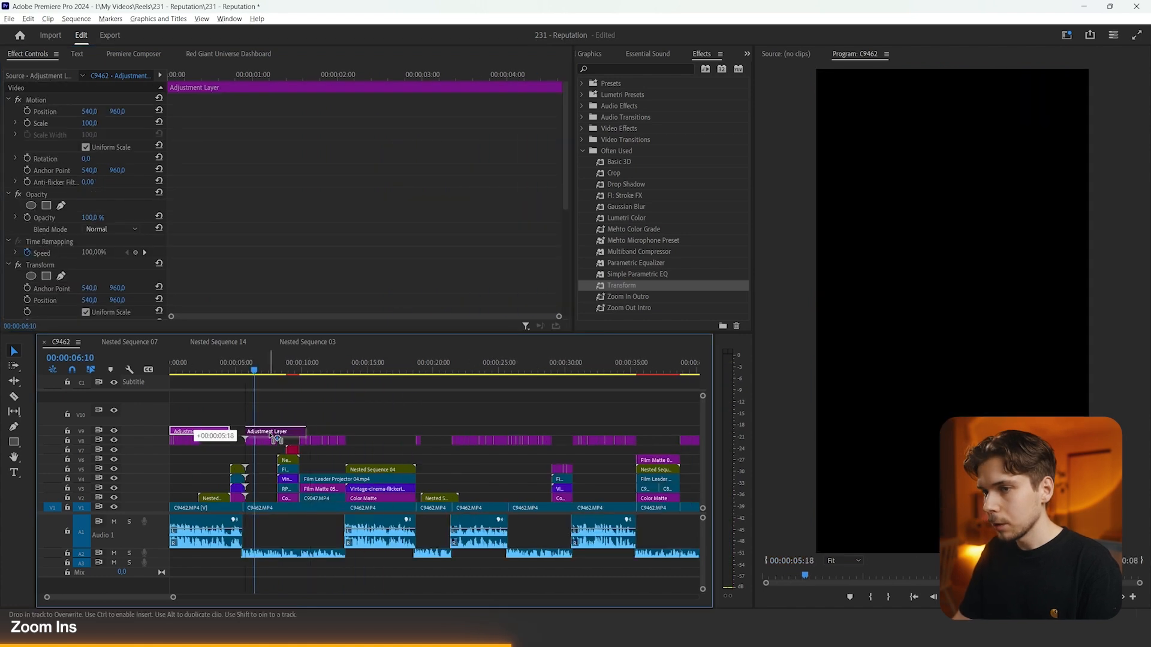
- Duplicate the adjustment layer to the start of the "same editor" captions, after the YOU'RE NOT section, and play it
drag(275, 439, 277, 440)
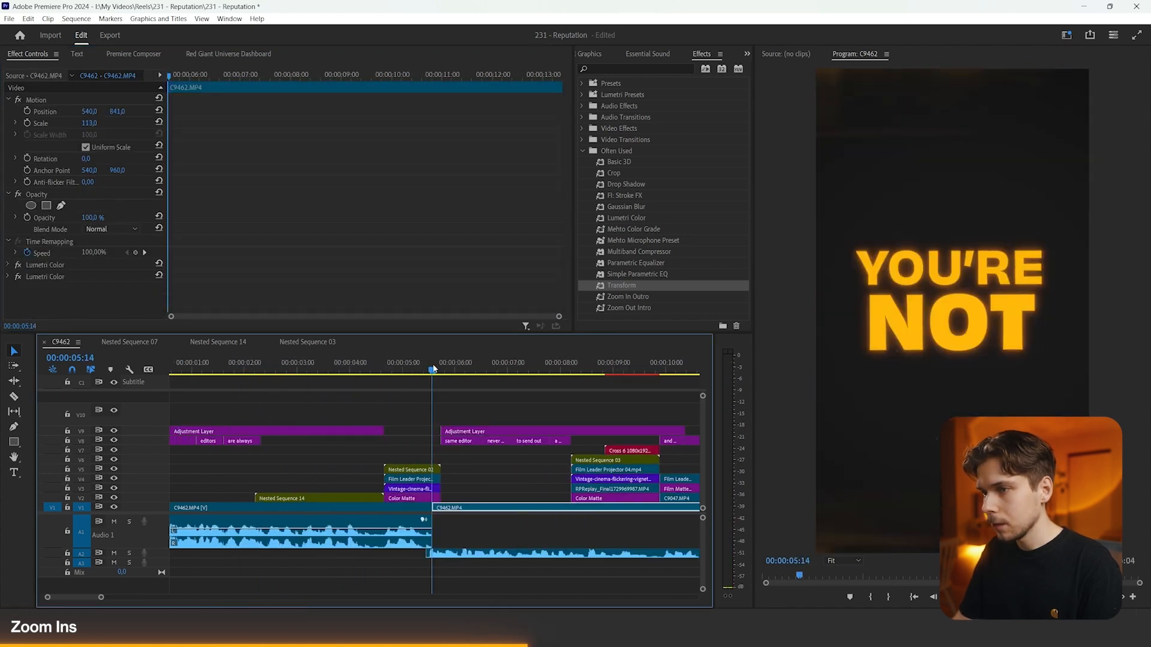
click(441, 368)
key(minus)
key(space)
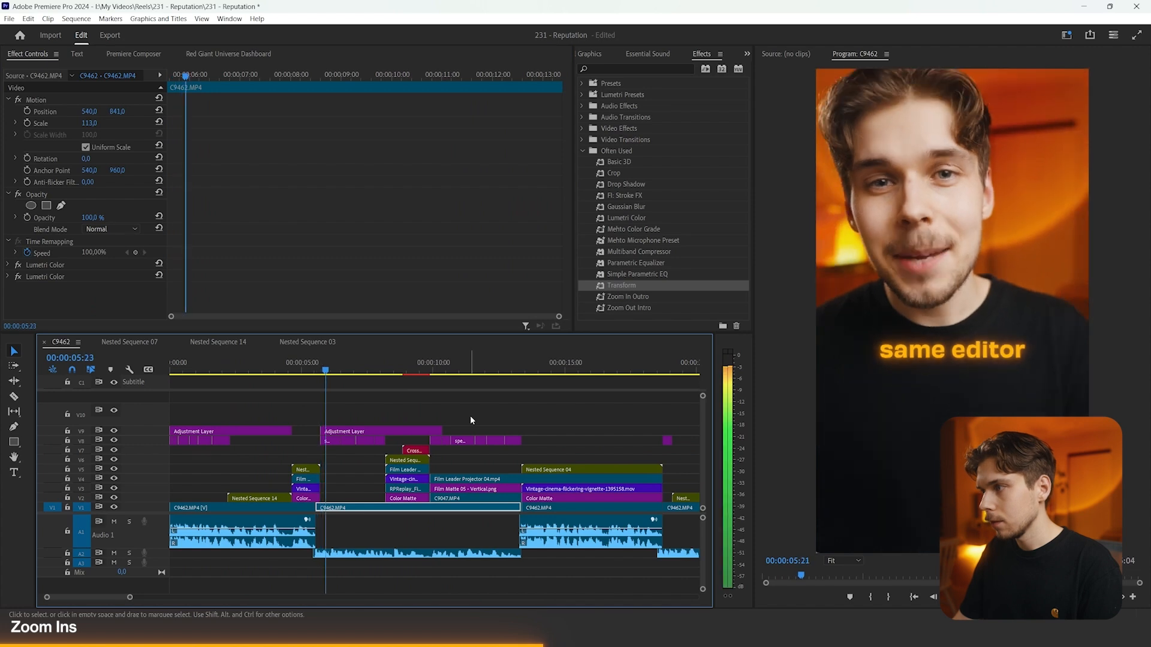
- Cut the duplicated adjustment layer where the next B-roll section begins and delete the remainder
click(404, 430)
key(c)
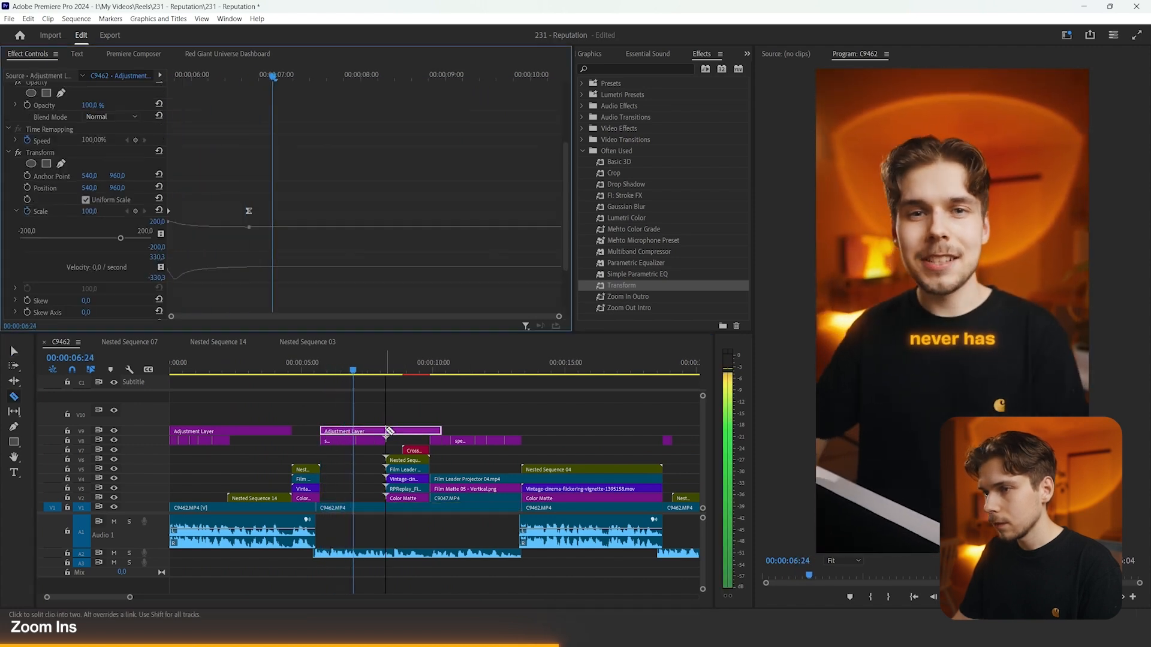
click(385, 431)
key(v)
click(398, 432)
key(Delete)
- Copy the trimmed adjustment layer to the talking-head clip after Nested Sequence 04, over the REFER CLIENTS section
key(equal)
key(backslash)
drag(261, 431, 436, 430)
click(417, 370)
key(equal)
- Hold the REFER CLIENTS adjustment layer's Transform Scale at 100, raise it to 115 at 00:00:21:04, and preview the zoom
key(space)
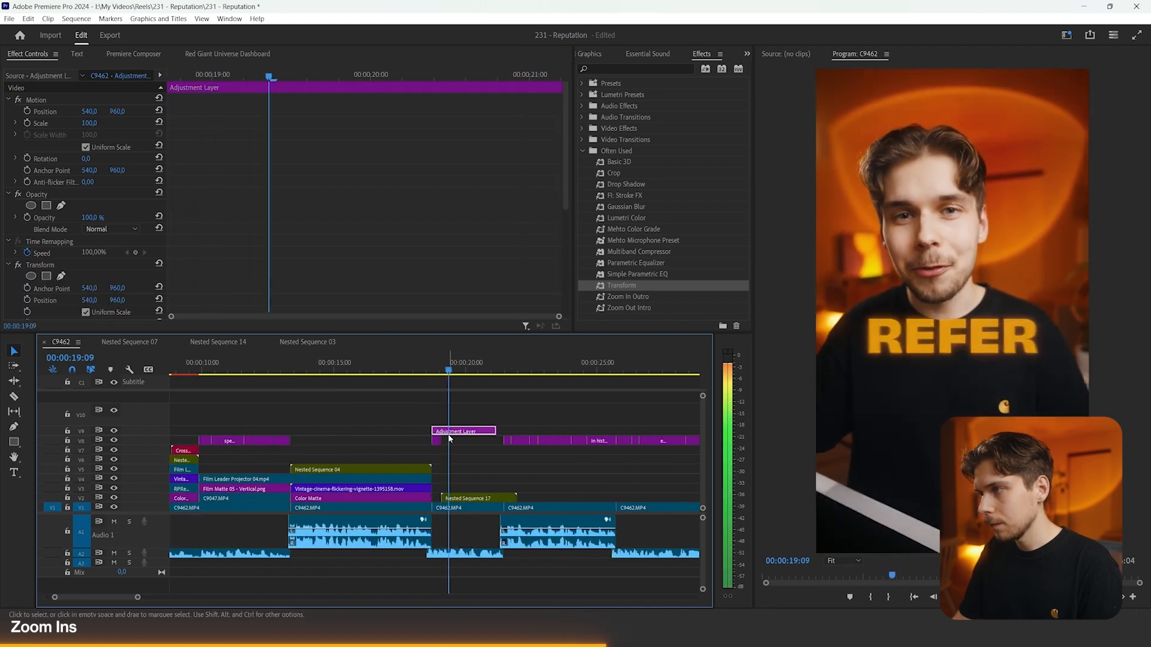
click(135, 188)
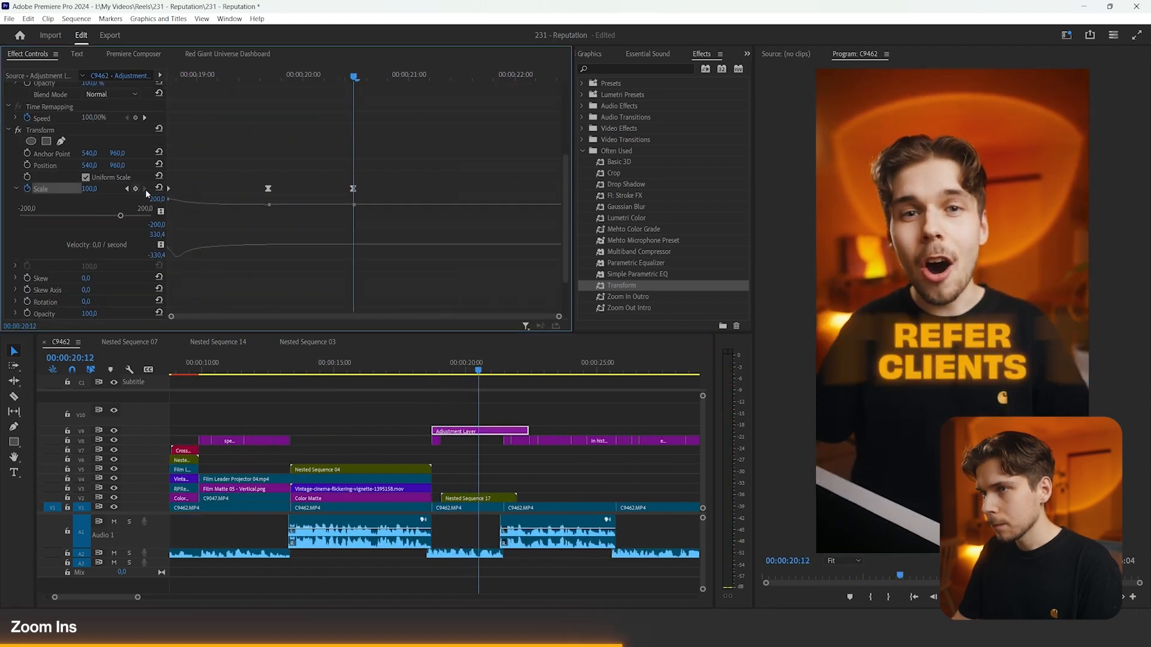
key(space)
key(space)
click(97, 187)
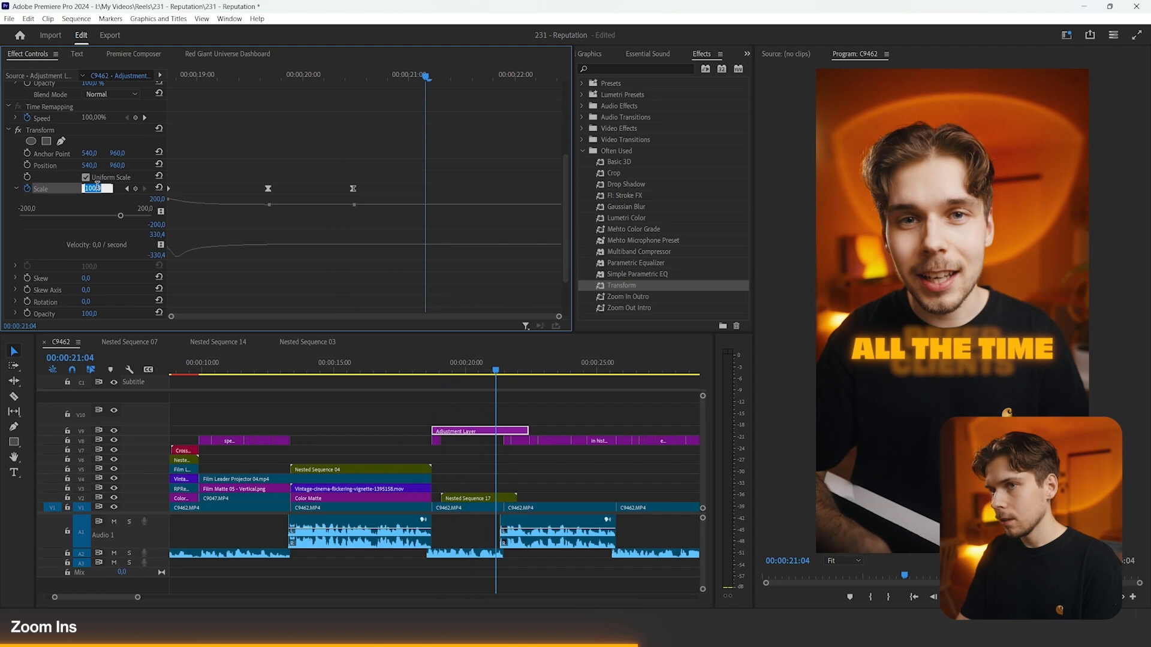
text(115)
key(Return)
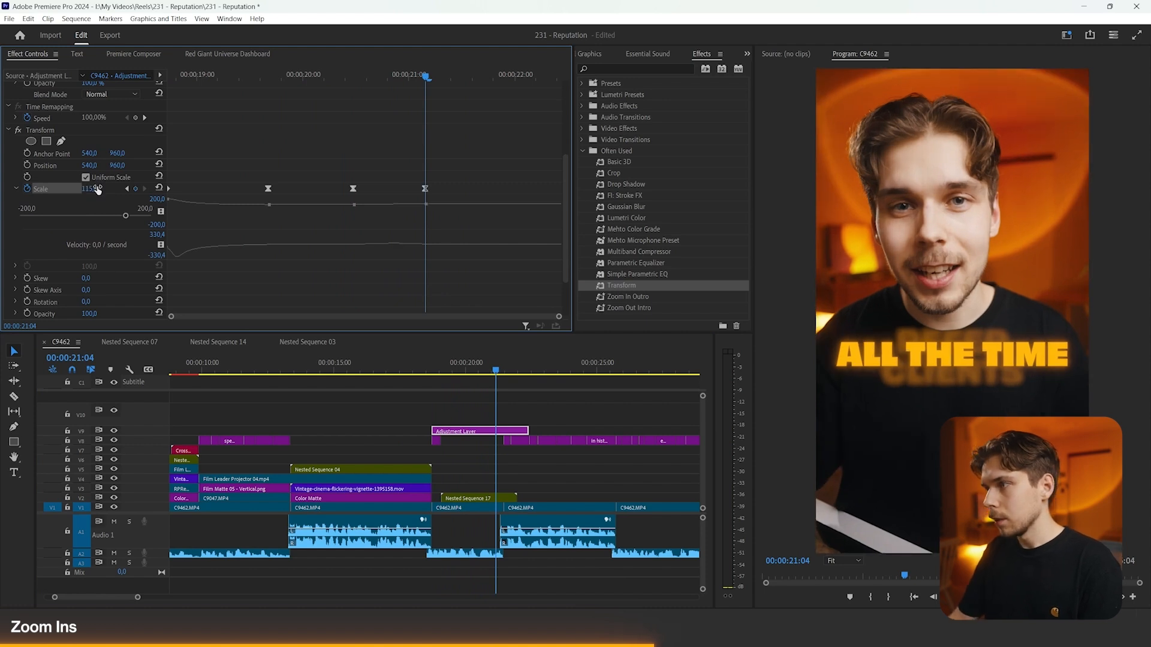
click(356, 75)
key(space)
key(space)
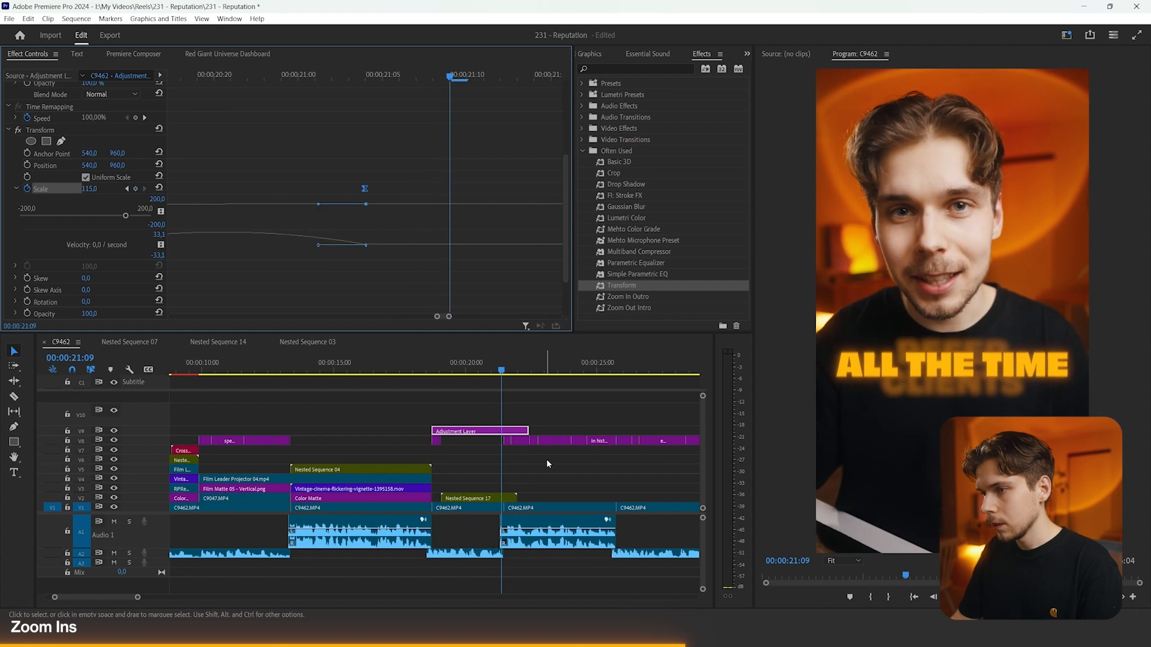
- Cut the REFER CLIENTS adjustment layer at 00:00:21:11, where the "It's word" captions begin, delete the remainder, and play the section
click(560, 478)
key(equal)
key(equal)
key(Right)
key(c)
click(443, 428)
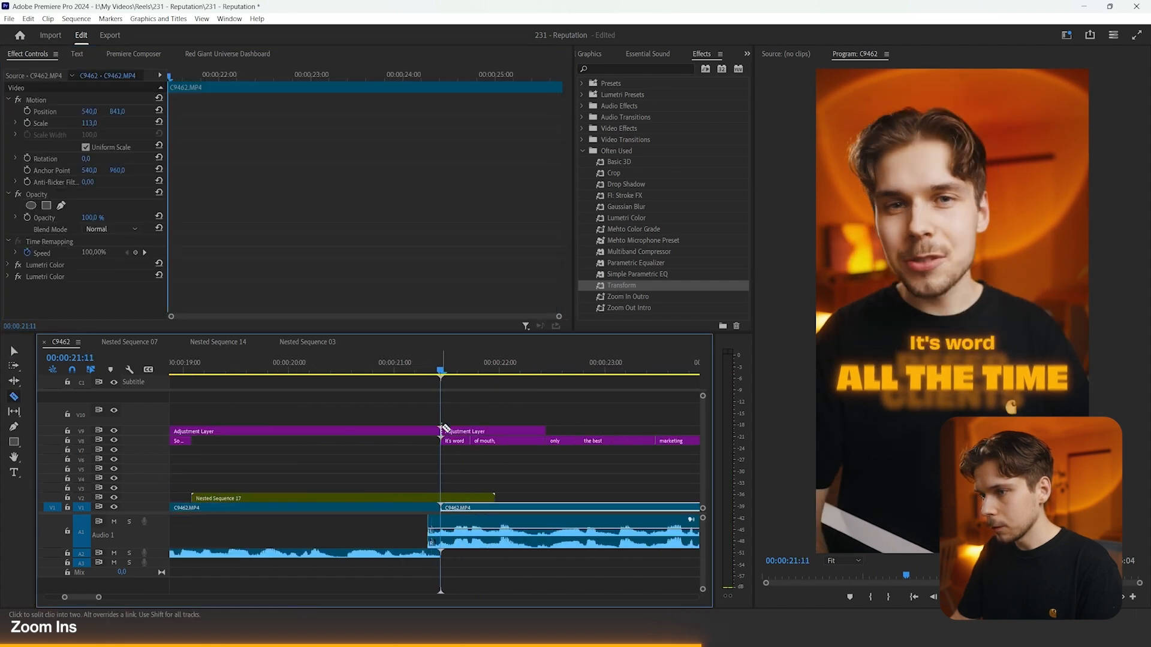
key(v)
click(459, 430)
key(Delete)
key(Left)
key(d)
key(minus)
key(minus)
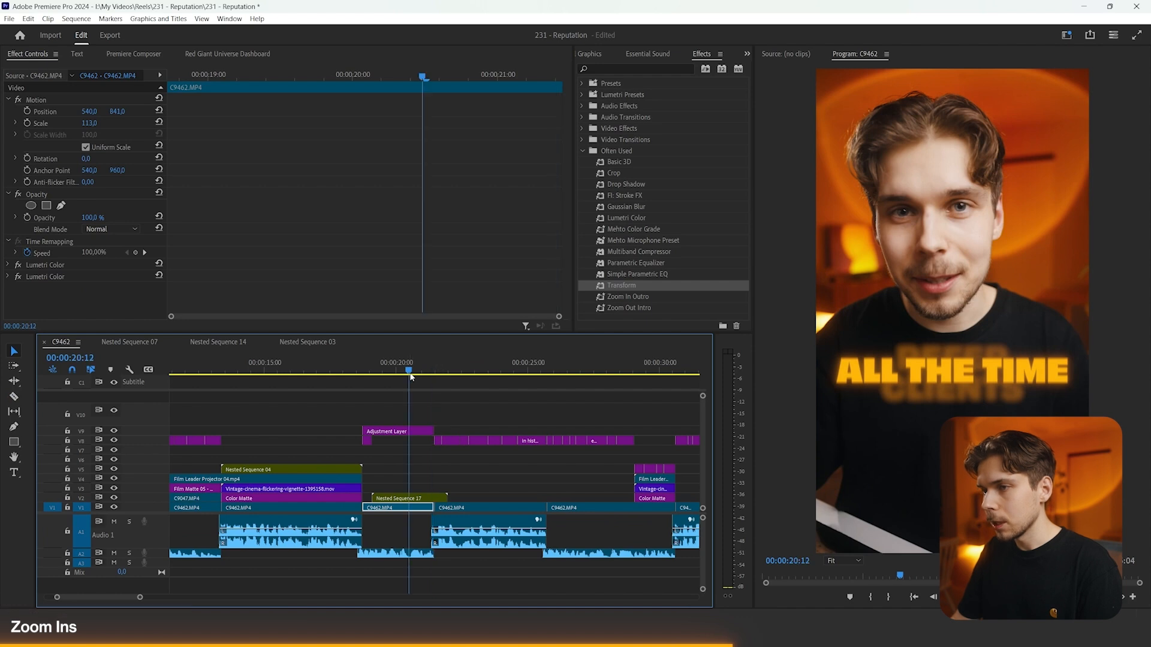
key(space)
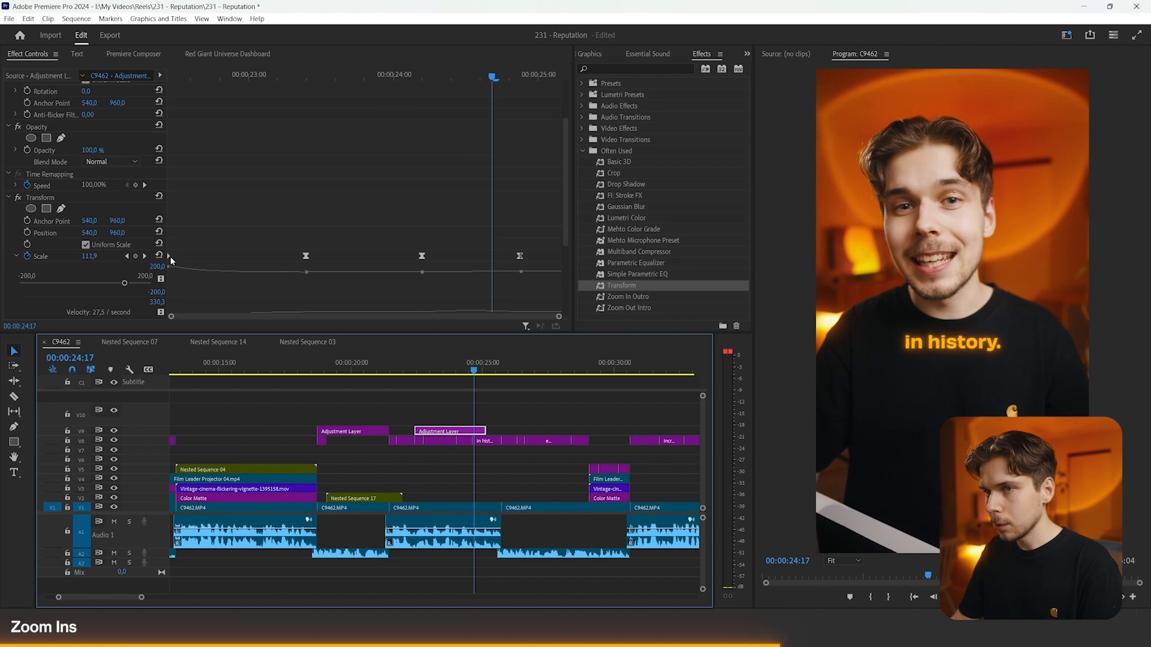
- Keep only the zoom-in Scale keyframes on the adjustment layer over "in history.", start the layer with that zoom, and play it
click(170, 257)
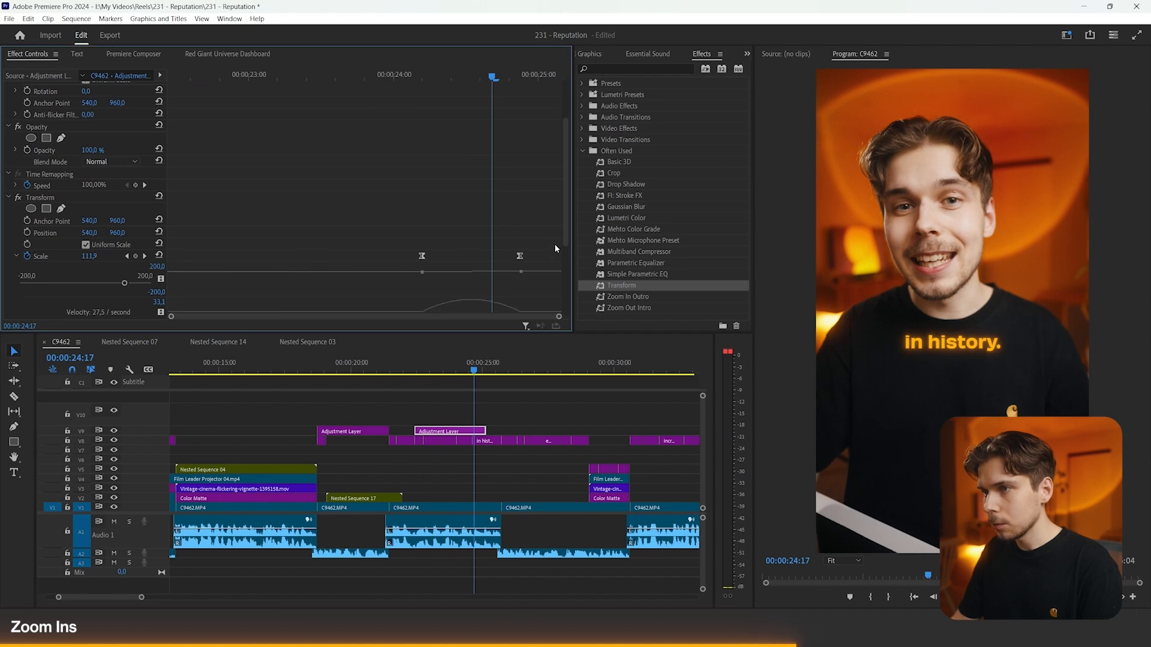
drag(422, 258, 148, 276)
click(414, 369)
scroll(454, 422, down, 3)
scroll(453, 422, up, 4)
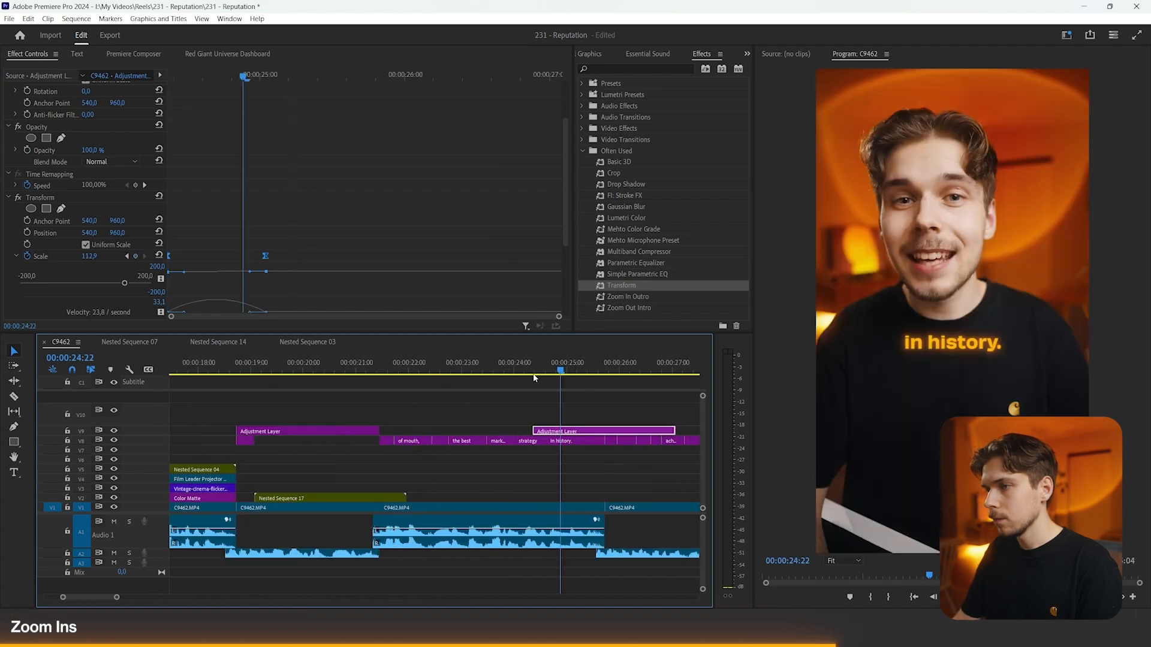
click(533, 370)
key(space)
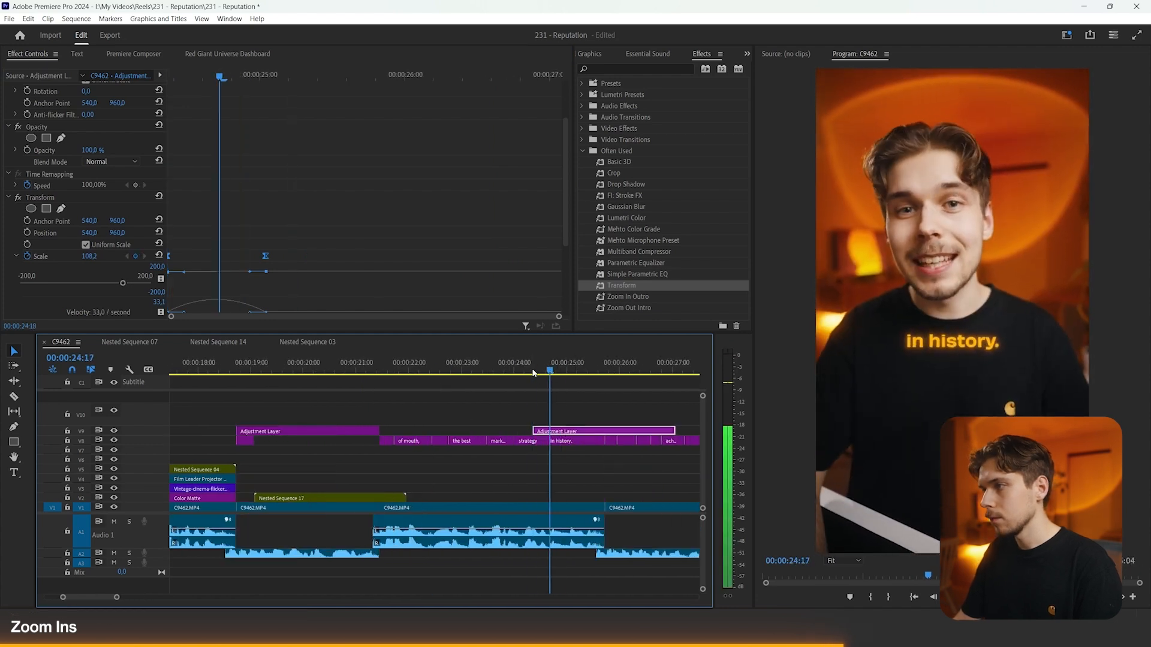
- Cut the "in history." adjustment layer at the end of its talking-head clip and delete the remainder
key(=)
key(space)
drag(403, 370, 386, 369)
key(c)
click(387, 430)
key(v)
click(414, 431)
key(Delete)
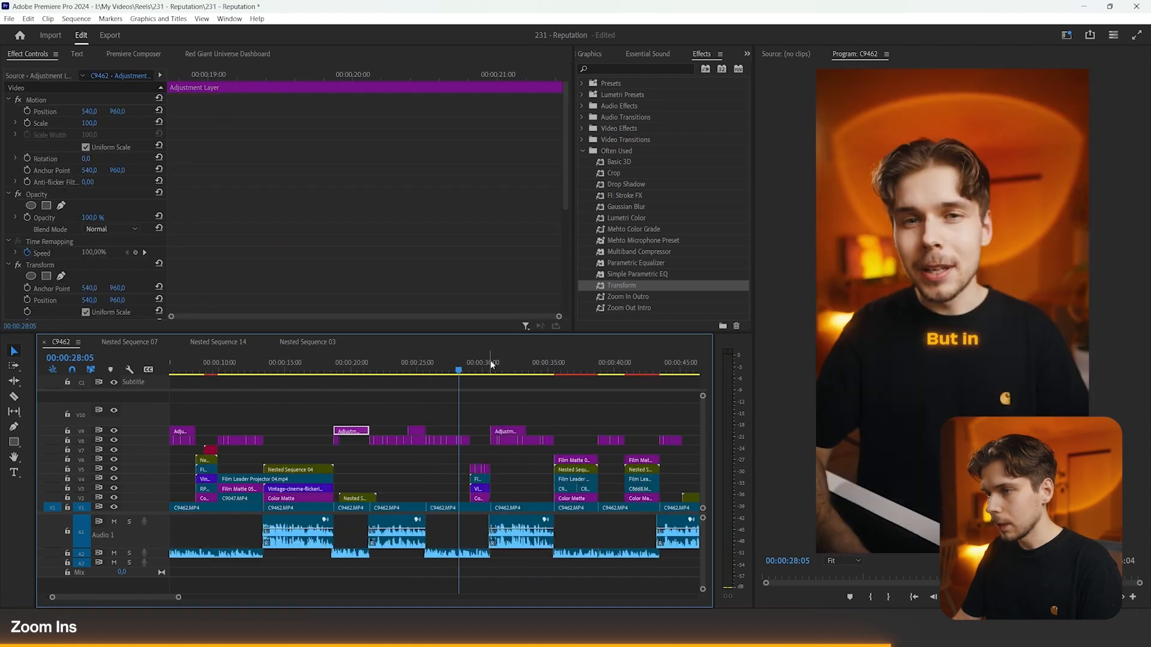
- Play the adjustment layer's zoom over the "Just keep your clients incredibly happy" captions after the SIMPLE B-roll section
click(491, 362)
key(Left)
key(=)
key(=)
key(space)
key(=)
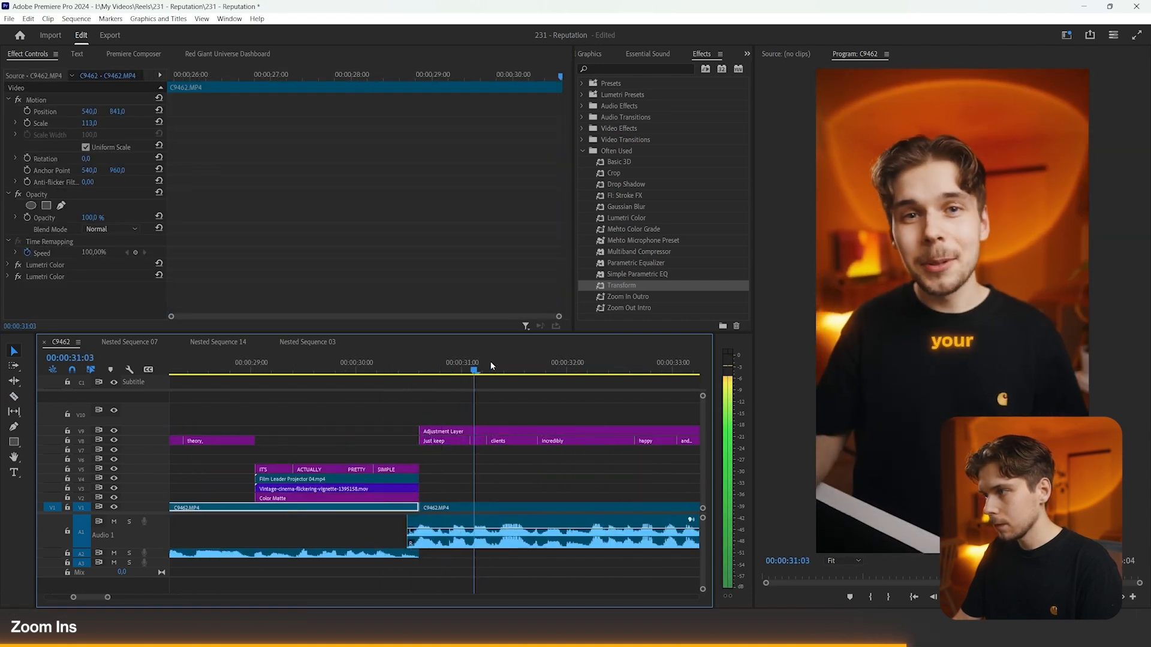
key(minus)
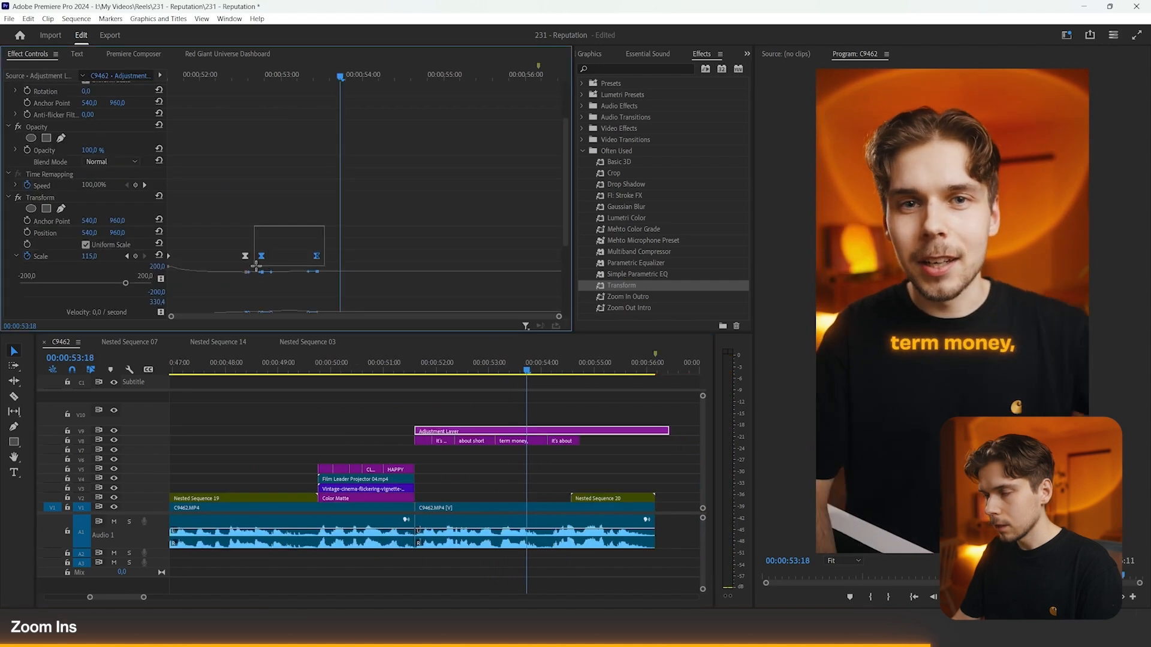
- Delete the last two Scale keyframes of the adjustment layer over "term money,", then cut the layer shortly before 00:00:53:18
key(Delete)
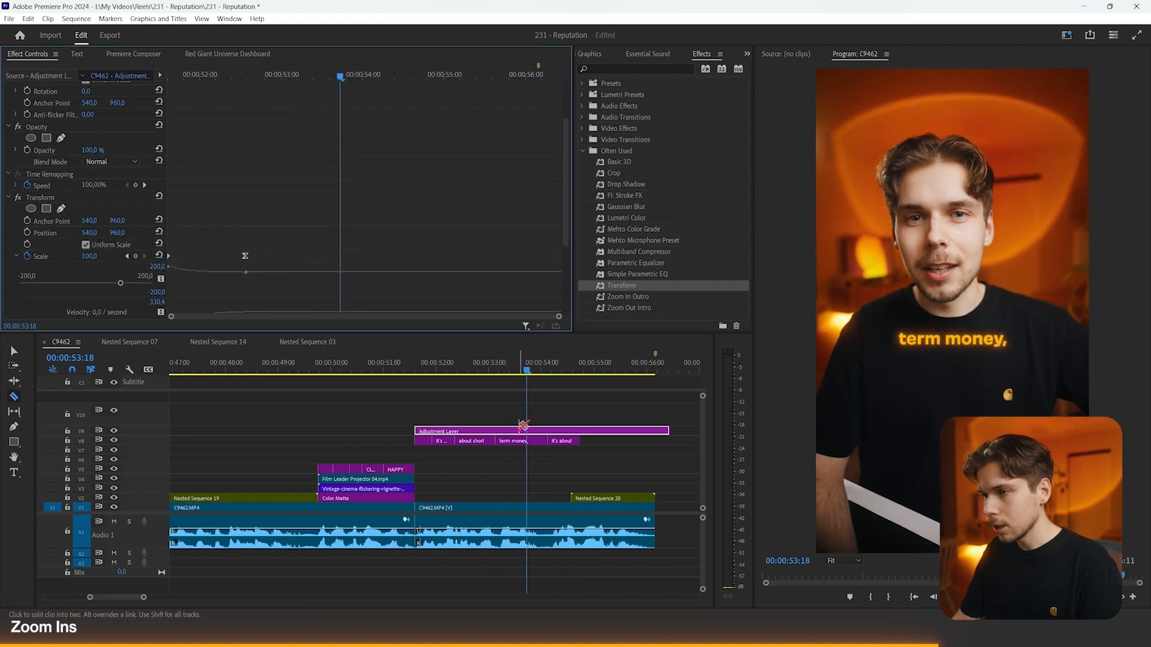
click(511, 430)
key(v)
click(531, 431)
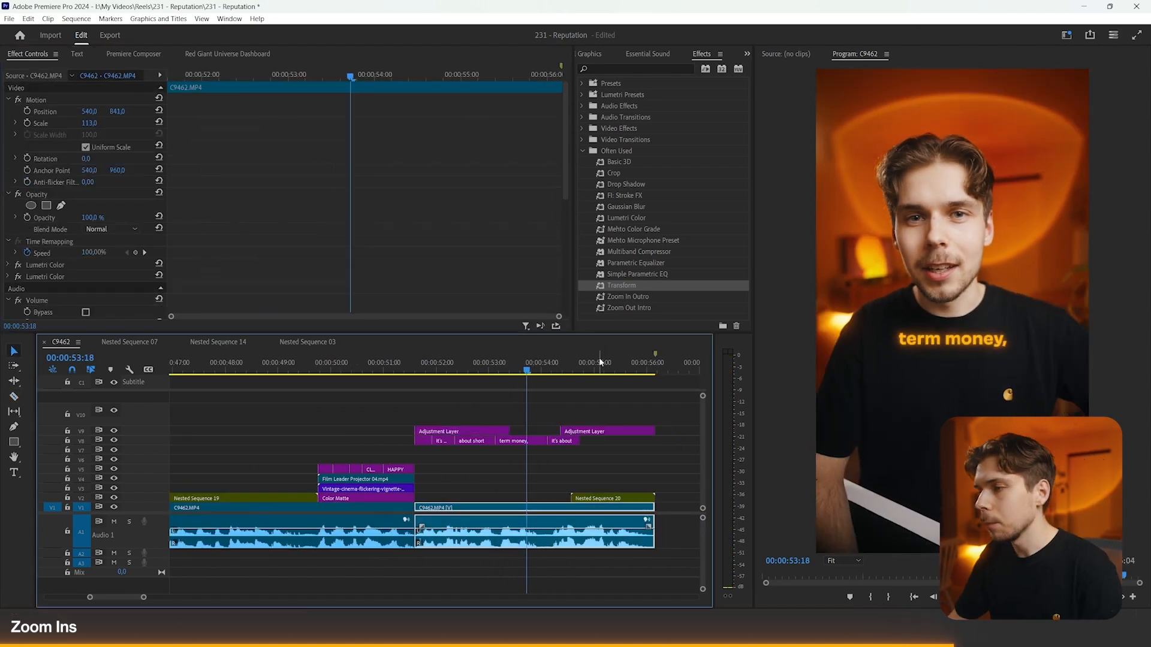
- Move the starting Scale keyframe of the final YOUR REPUTATION adjustment layer to the layer's end, creating a closing zoom-in
click(600, 357)
click(628, 430)
scroll(470, 289, down, 3)
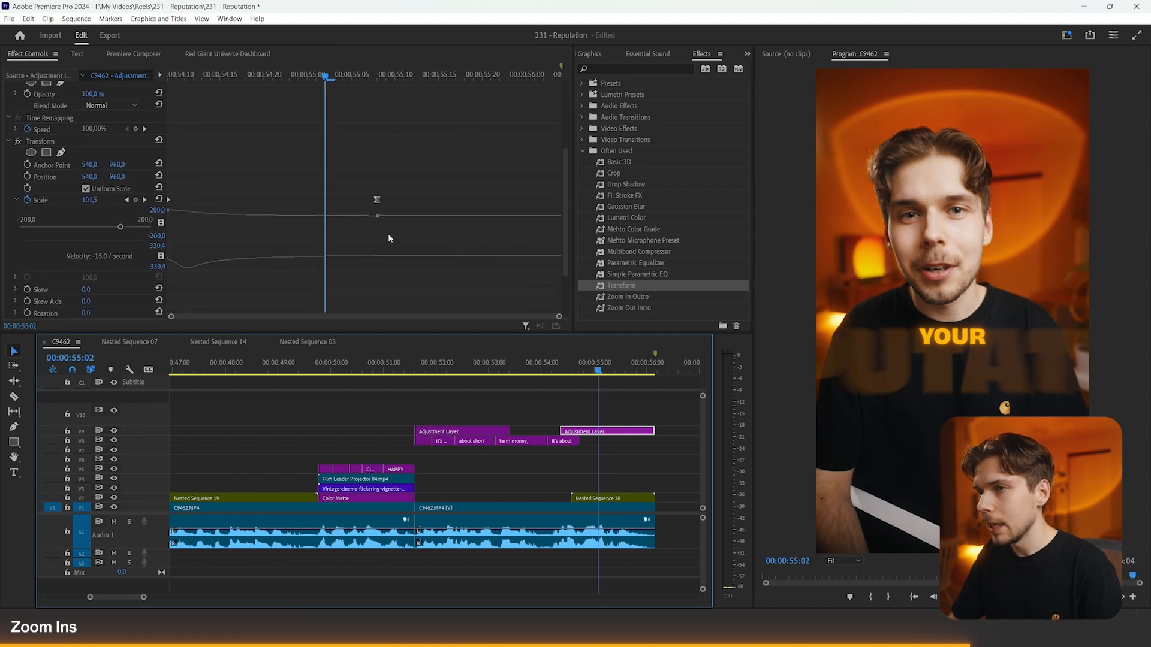
drag(171, 199, 567, 213)
right_click(562, 202)
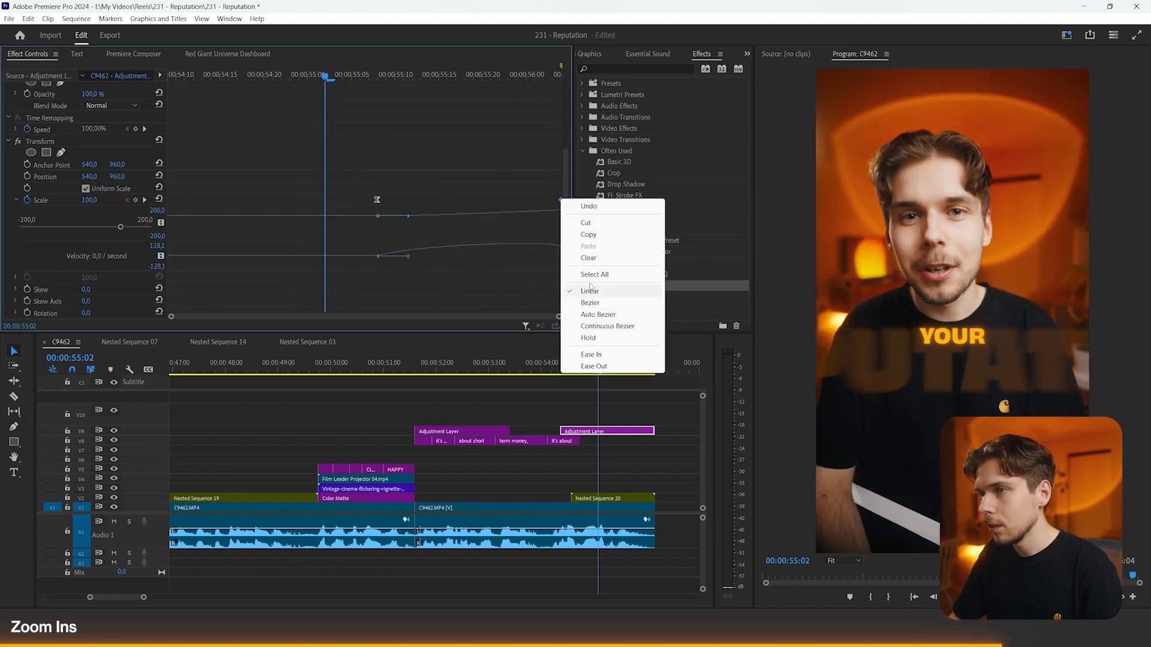
click(455, 192)
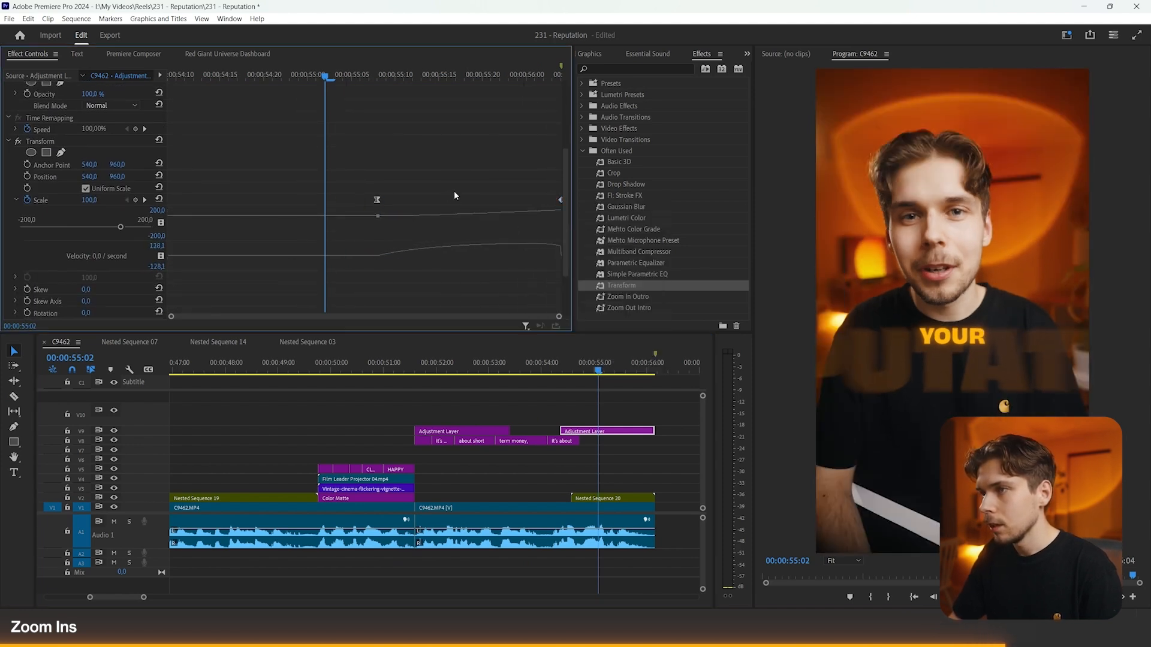
click(561, 199)
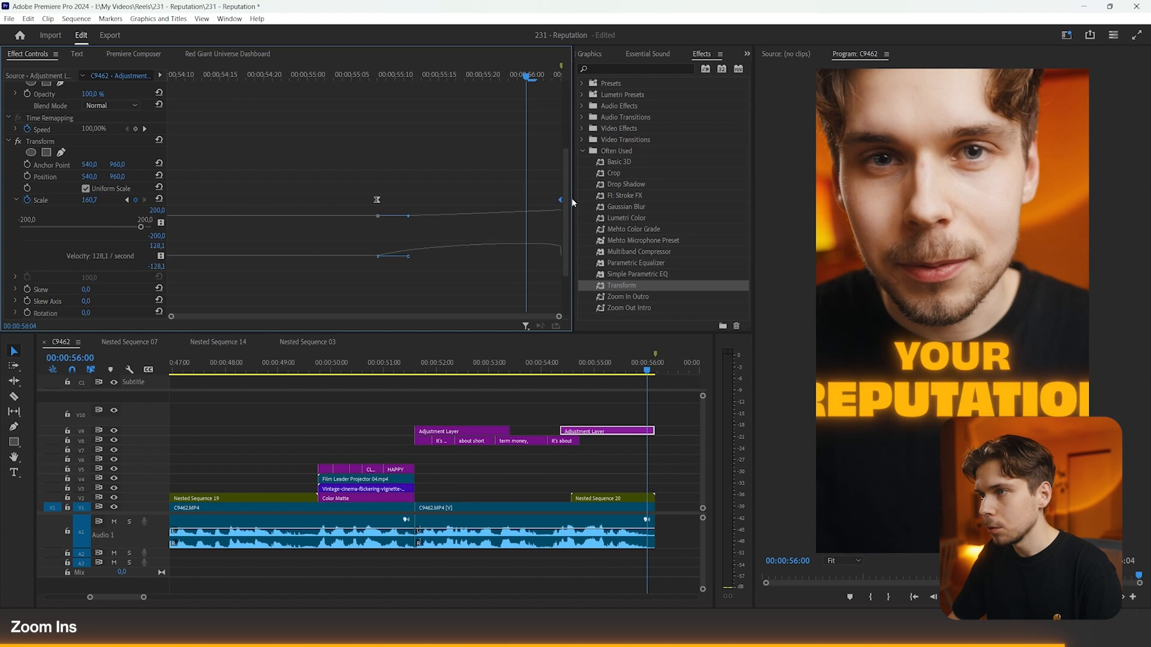
drag(403, 77, 379, 78)
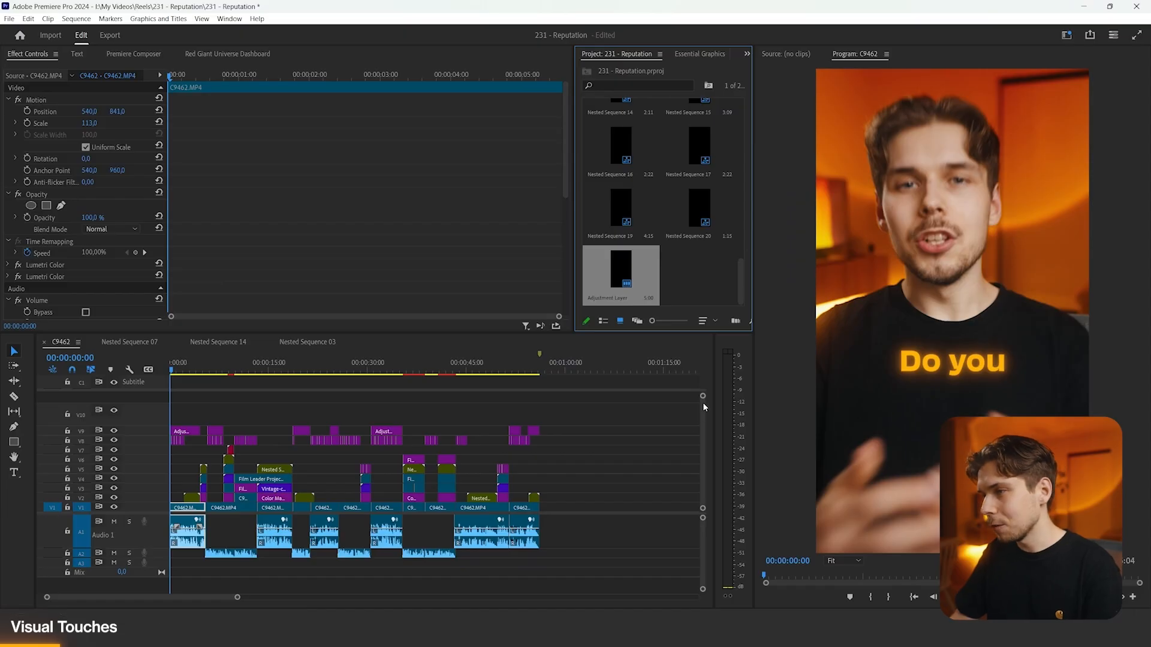
- Add an adjustment layer on its own track between the captions and the zoom layers, stretched across the whole reel
click(702, 389)
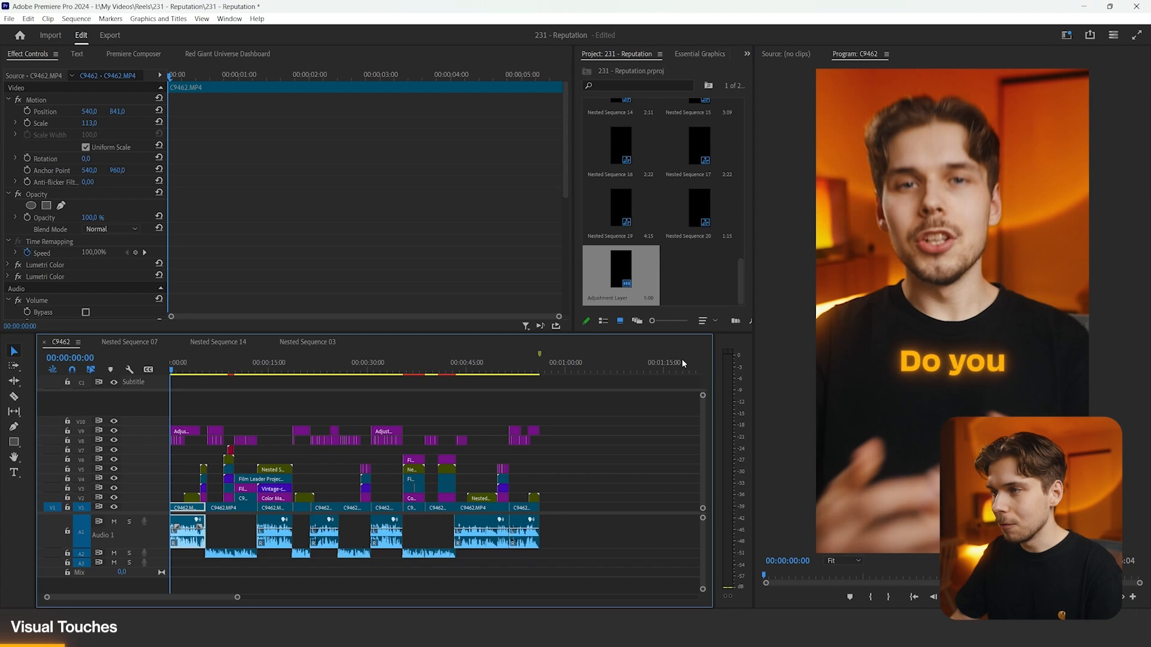
drag(620, 276, 161, 414)
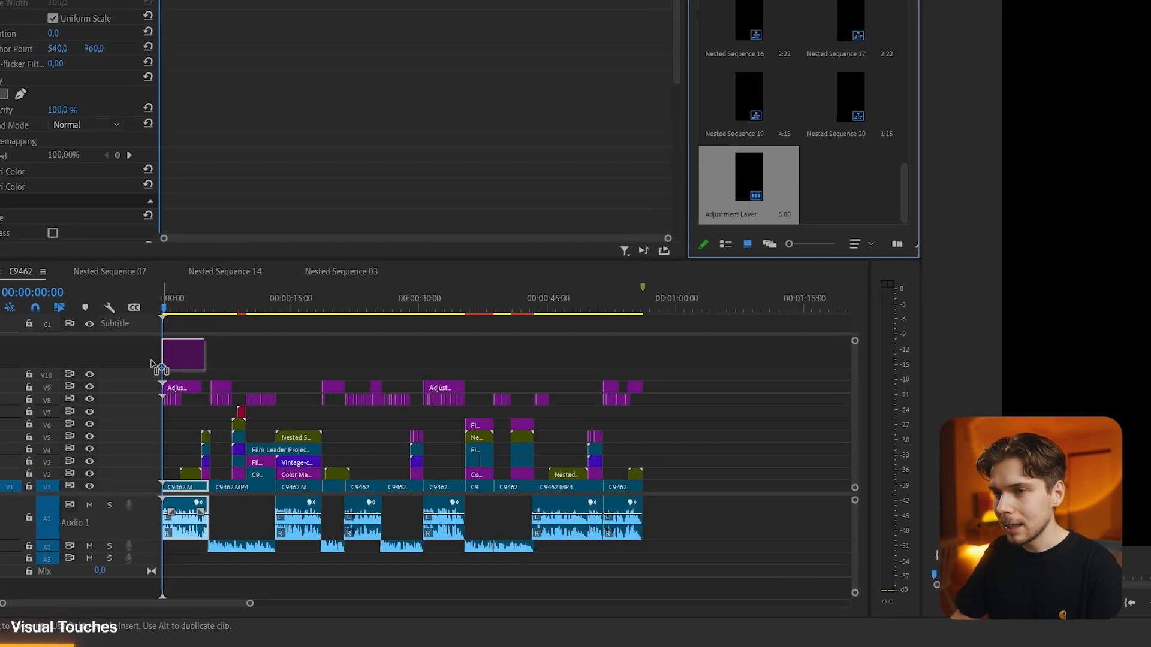
drag(144, 330, 147, 329)
drag(685, 311, 169, 298)
drag(868, 295, 153, 317)
drag(152, 317, 152, 317)
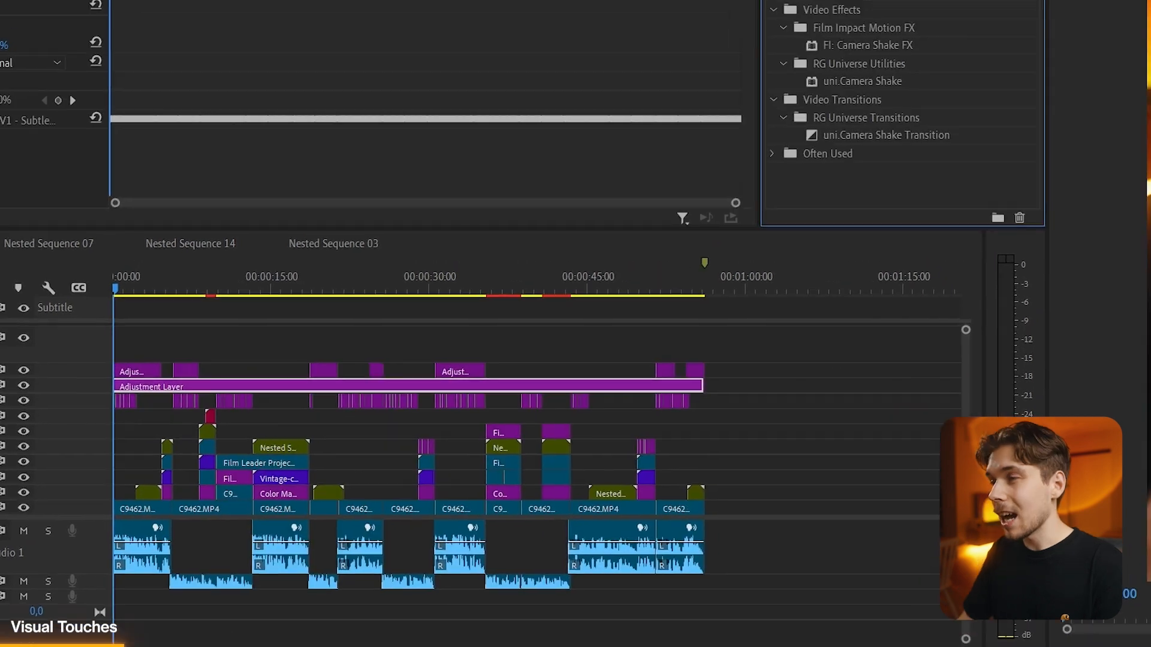
- Apply the Camera Shake V1 - Subtle preset to the full-length adjustment layer and preview the shake
drag(638, 137, 140, 646)
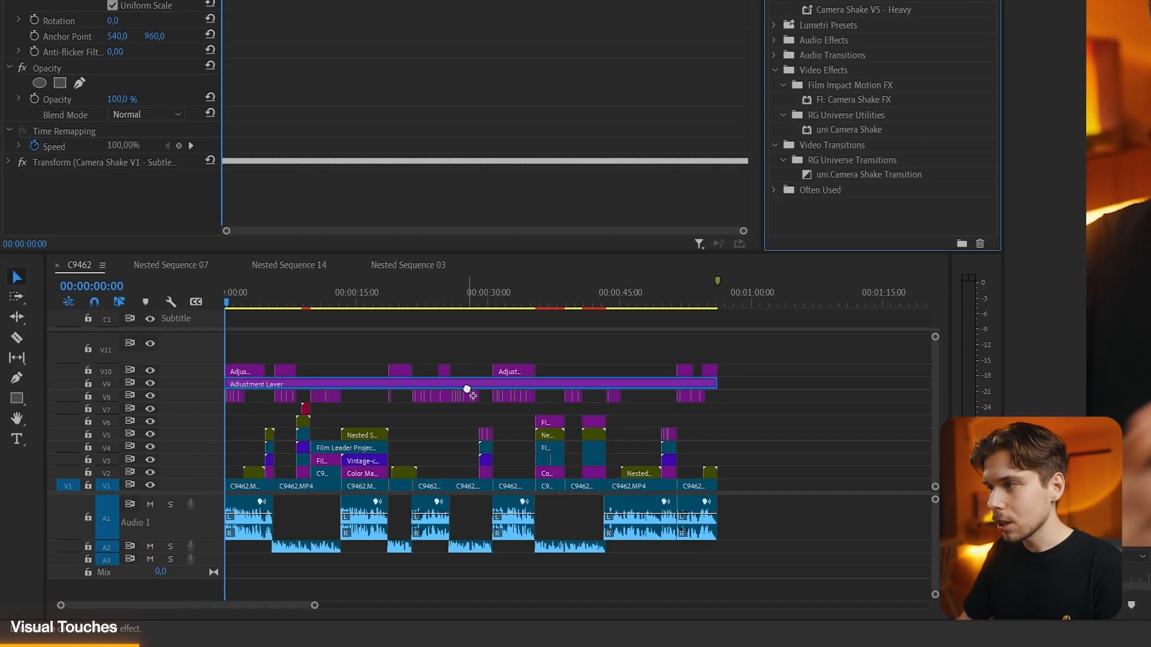
drag(467, 389, 490, 396)
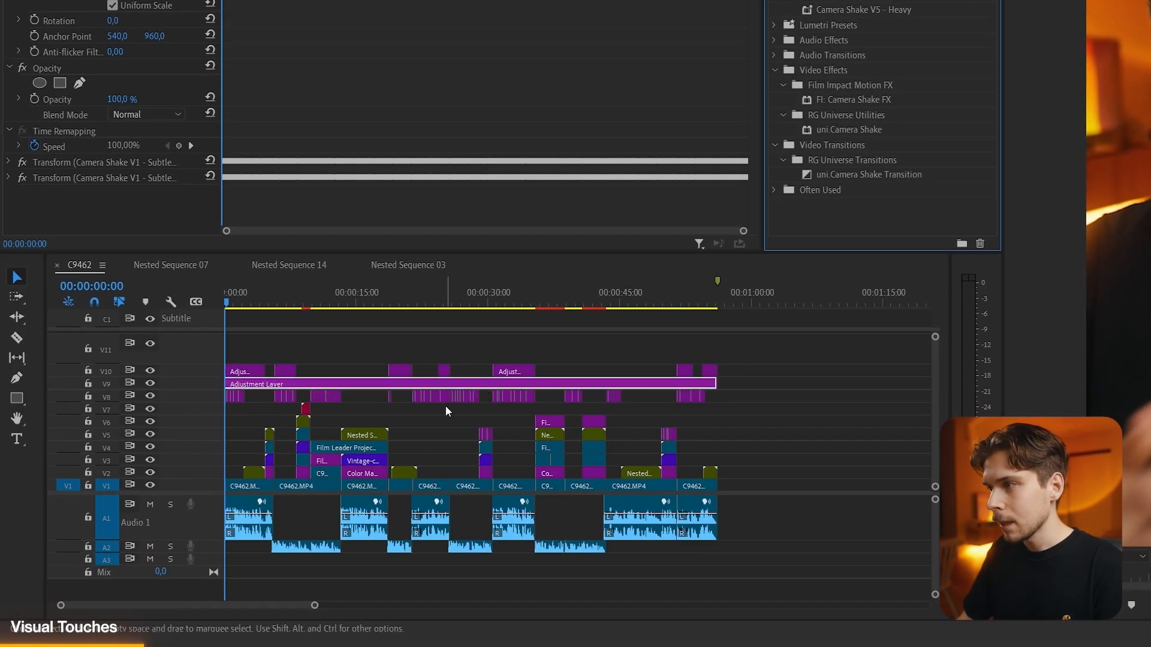
key(equal)
key(equal)
drag(250, 297, 462, 308)
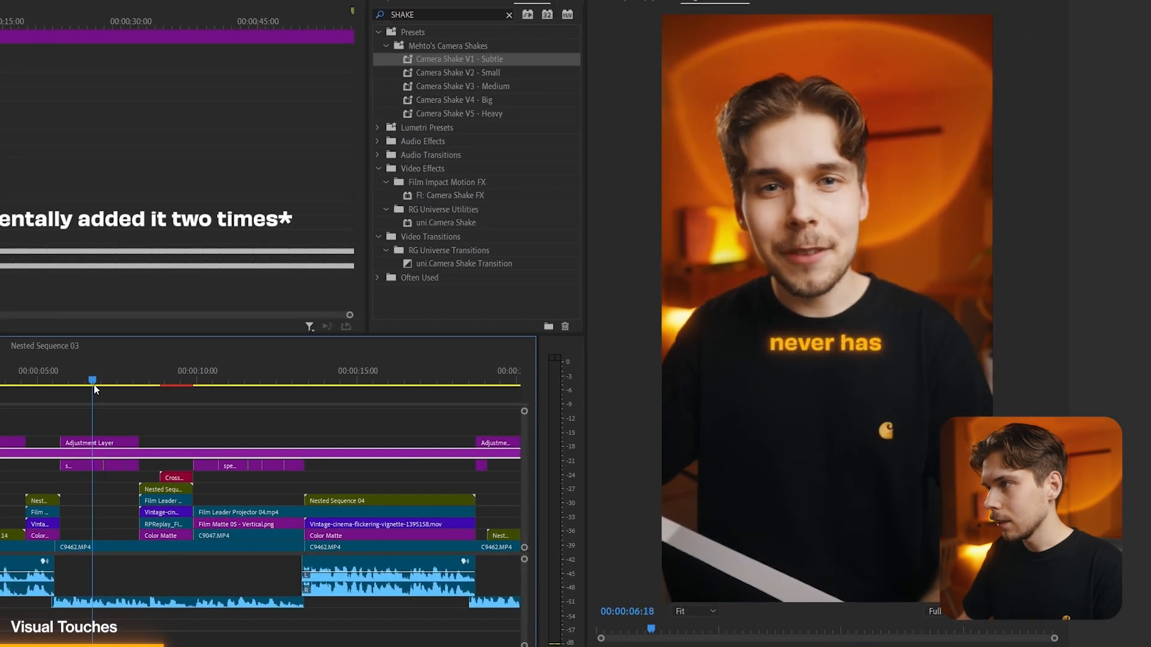
mouse_move(94, 390)
mouse_down()
mouse_move(112, 387)
mouse_move(85, 395)
mouse_move(118, 400)
mouse_move(95, 401)
mouse_up()
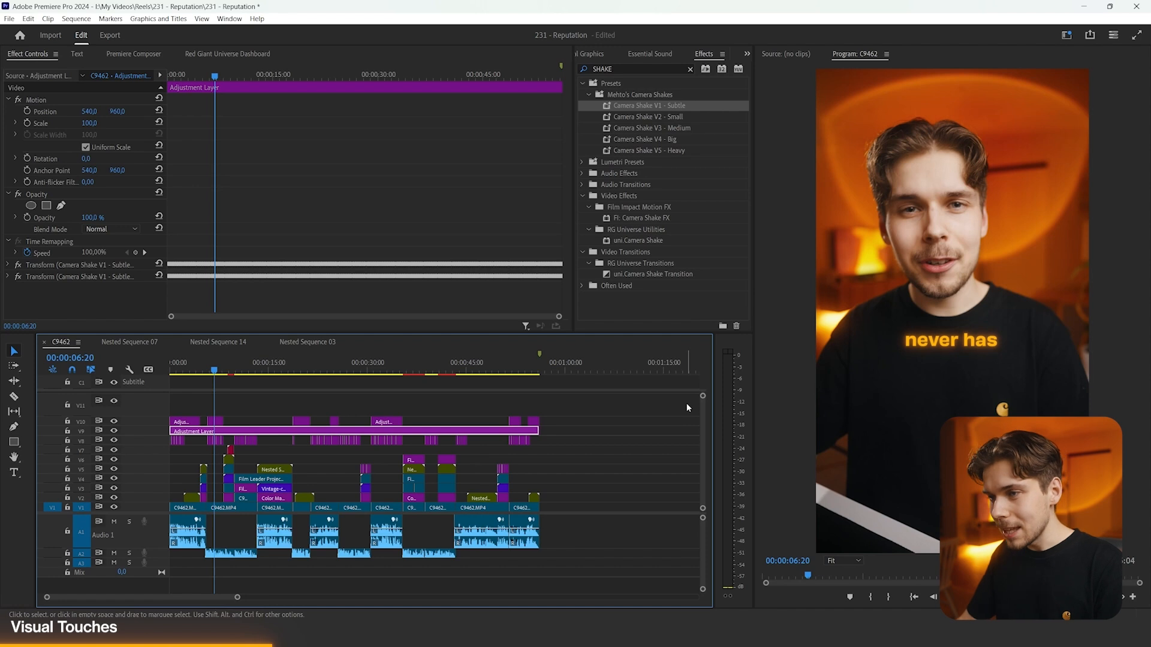
- Switch to File Explorer and open the Film Burn Transitions - Style 01 folder within The Cineburn Collection's Transitions
key(minus)
key(alt+Tab)
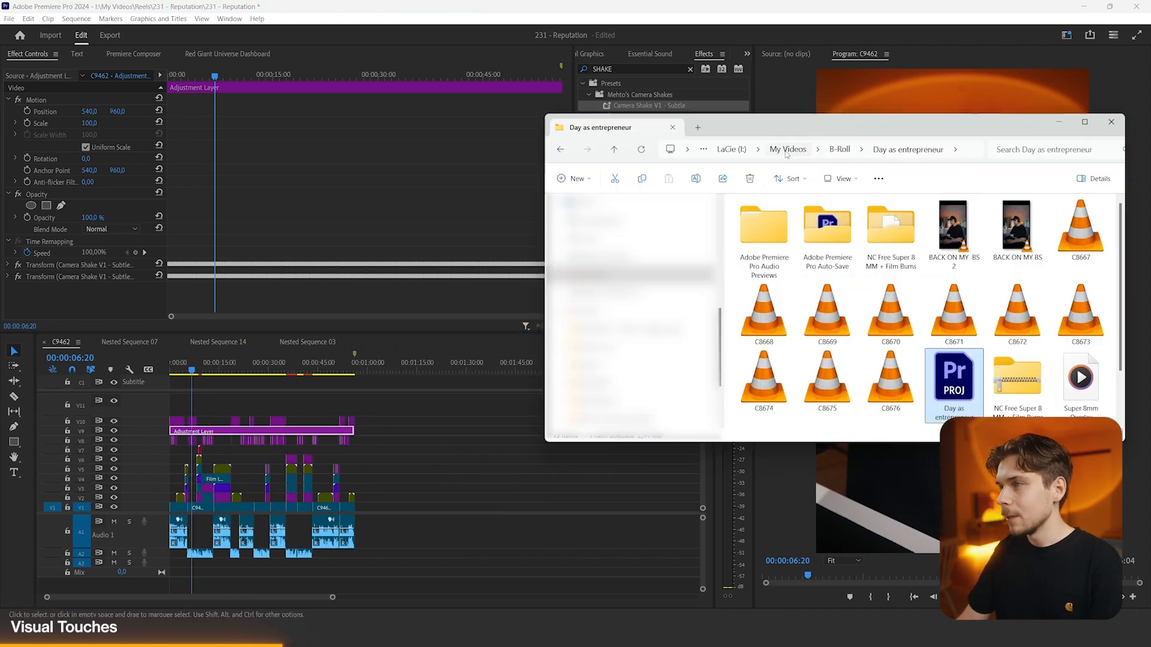
click(548, 471)
key(minus)
key(alt+Tab)
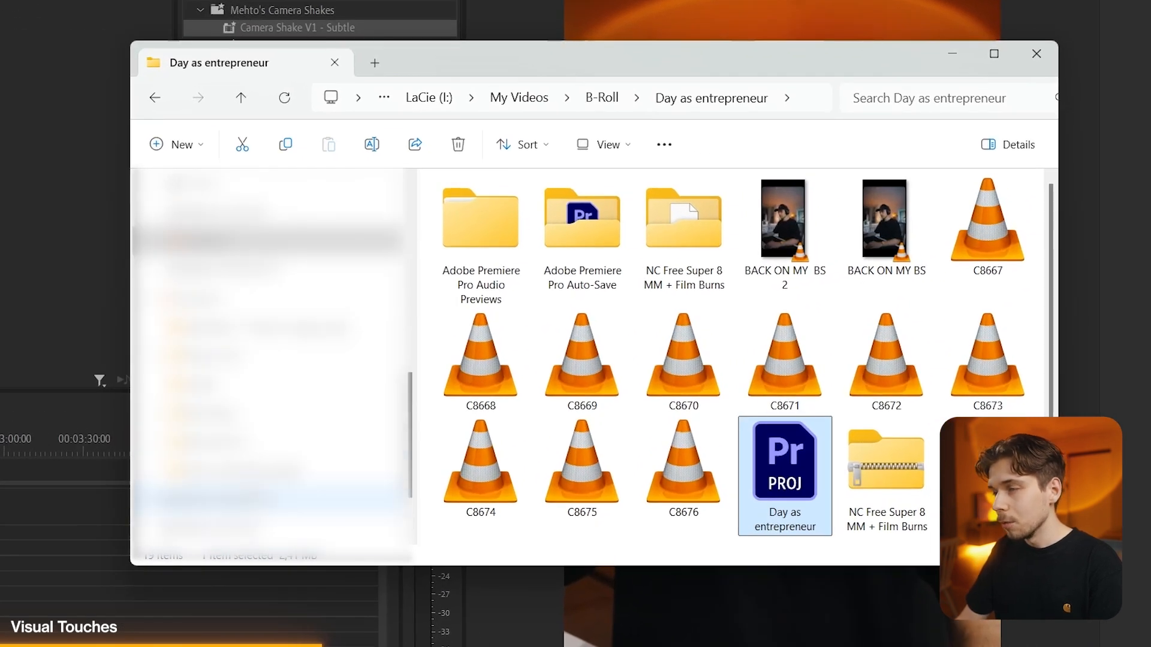
scroll(269, 480, up, 2)
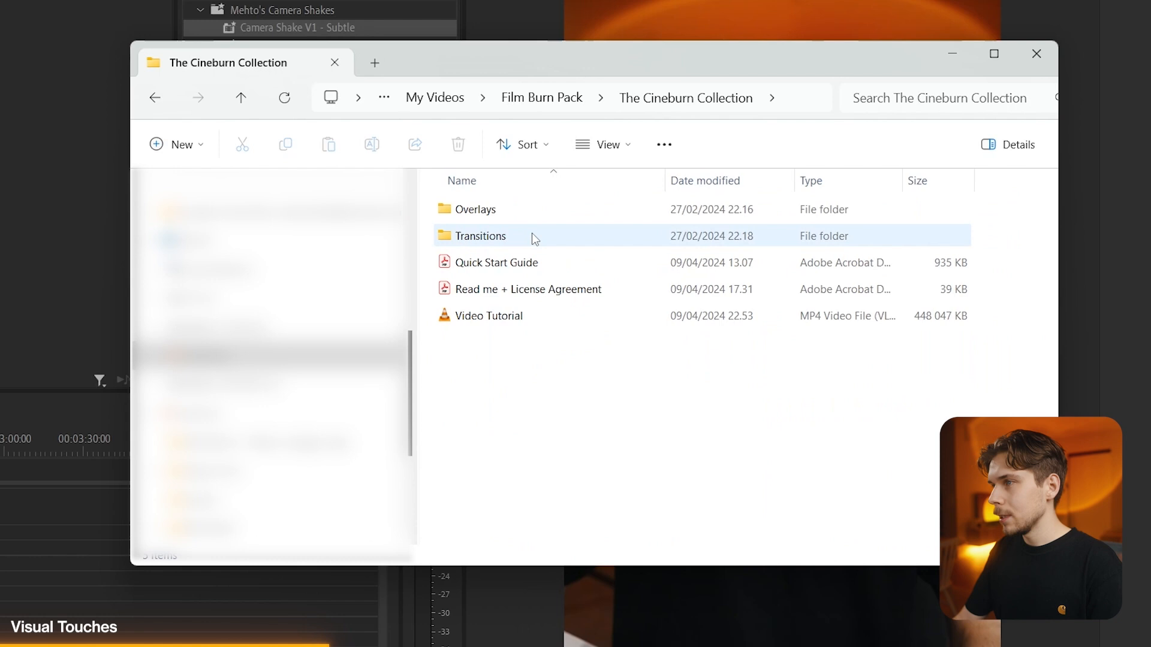
double_click(534, 236)
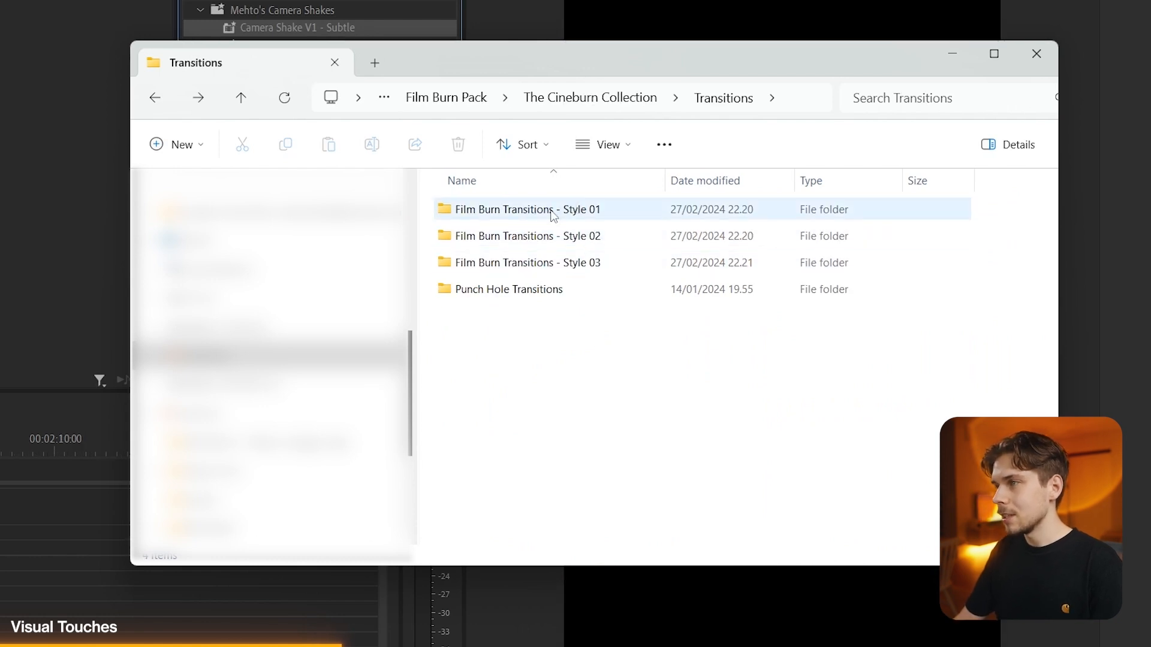
double_click(565, 217)
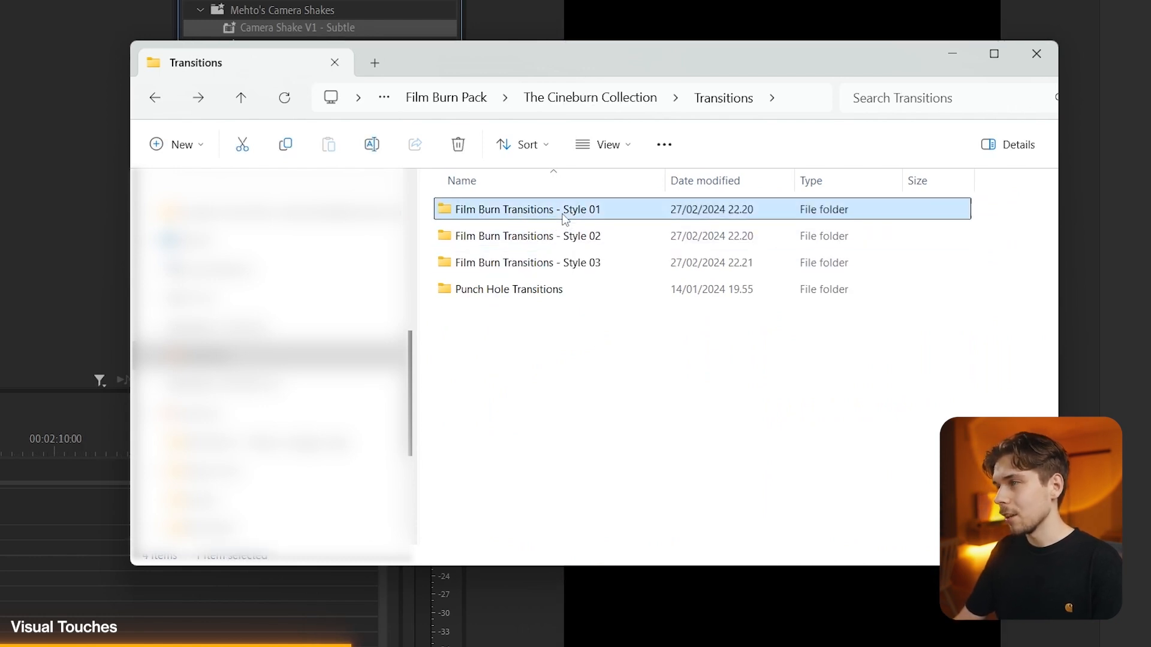
- Copy all twelve Film Burn Transition - Style 01 clips into the empty timeline area beyond the reel's end
click(449, 279)
key(ctrl+a)
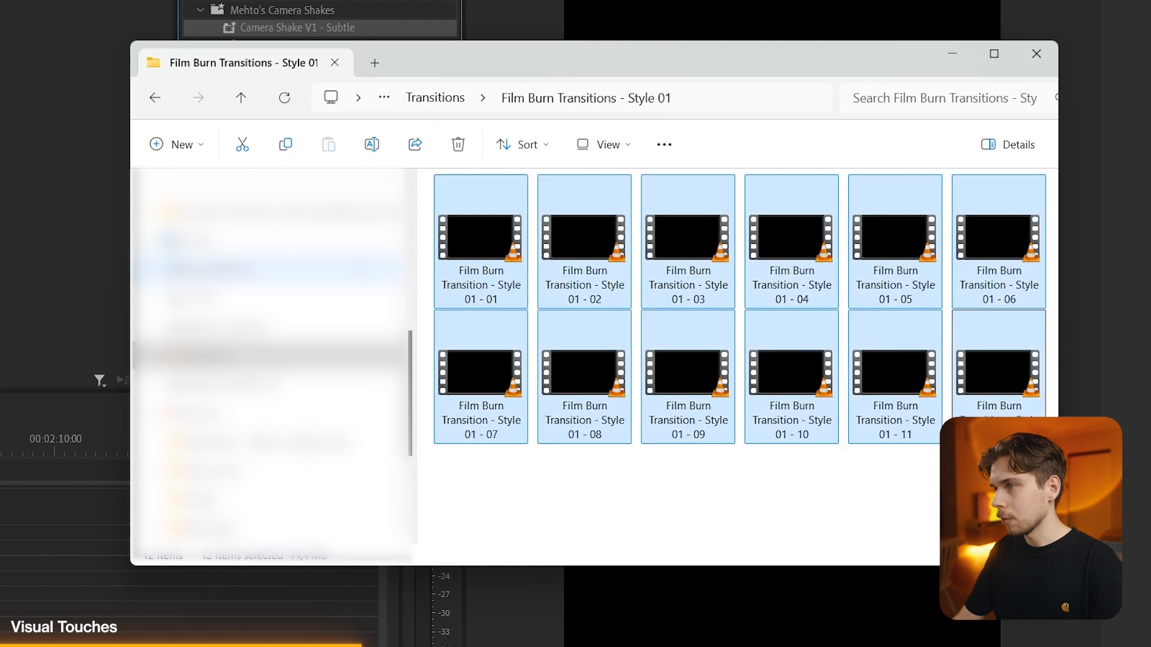
drag(473, 251, 0, 646)
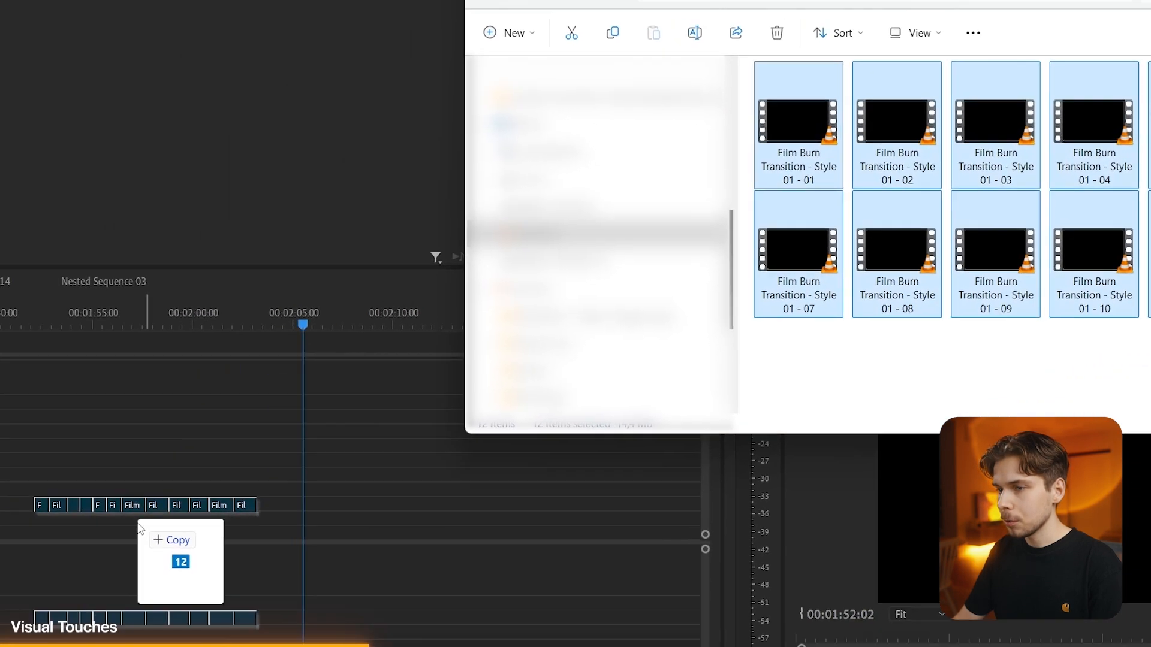
- Add the twelve film burn clips and set the first one to 50 scale, 90° rotation and Screen blend mode
drag(139, 526, 143, 537)
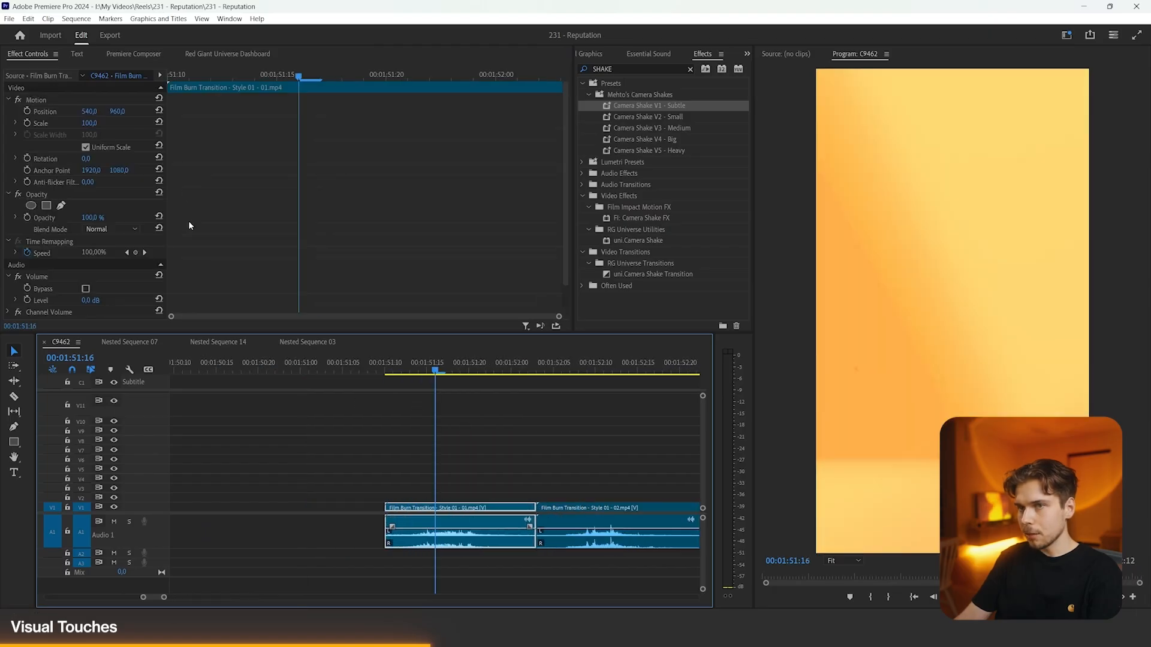
click(96, 122)
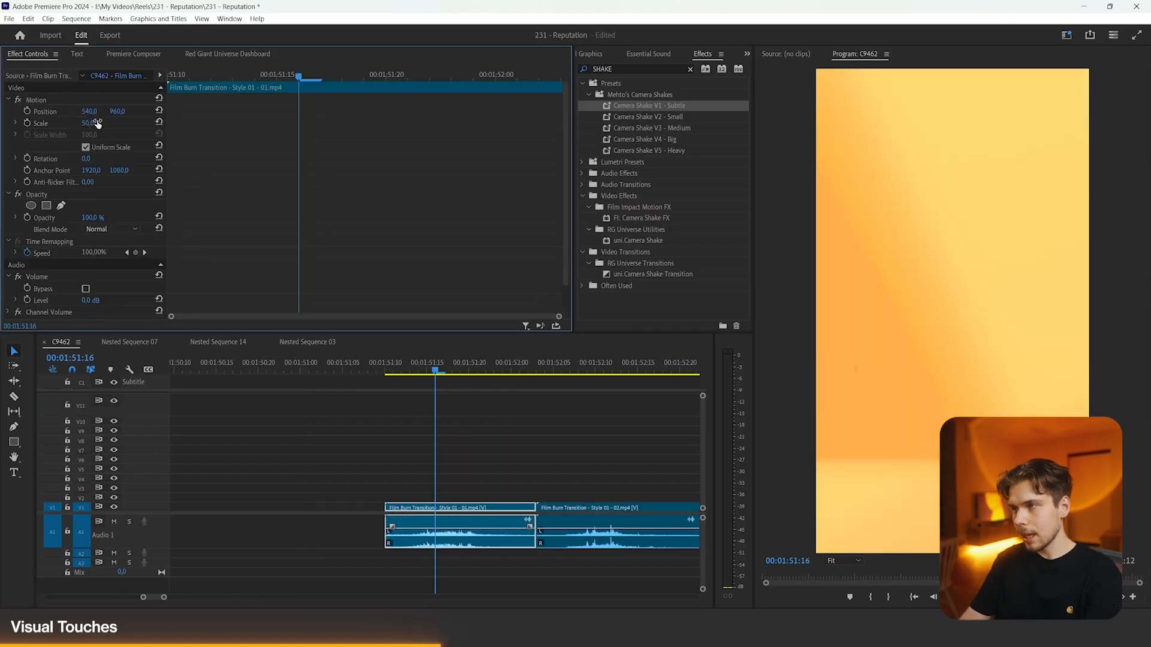
click(91, 158)
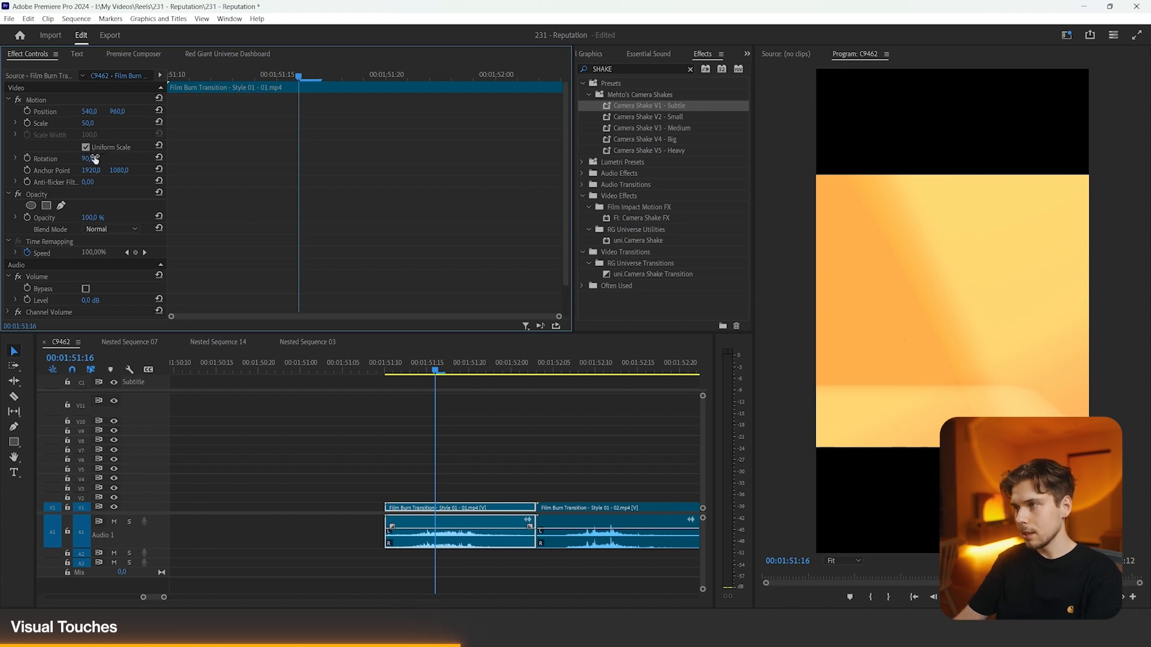
click(112, 227)
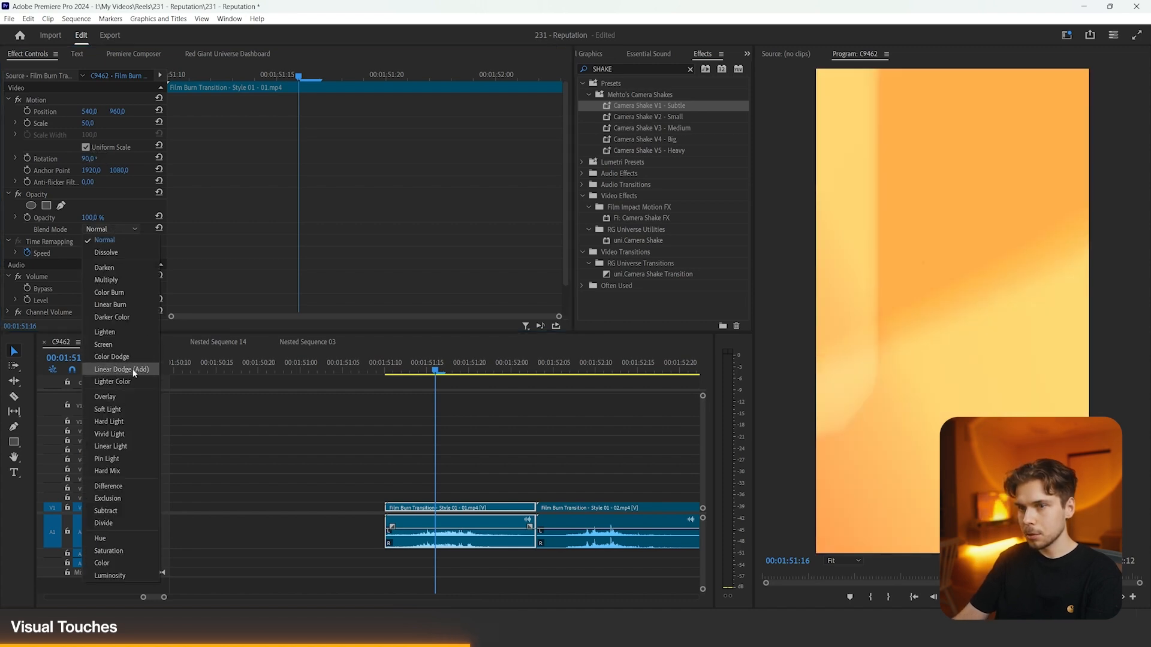
click(96, 345)
- Copy the first film burn clip and paste its Motion and Opacity attributes onto all the other film burn clips
right_click(479, 512)
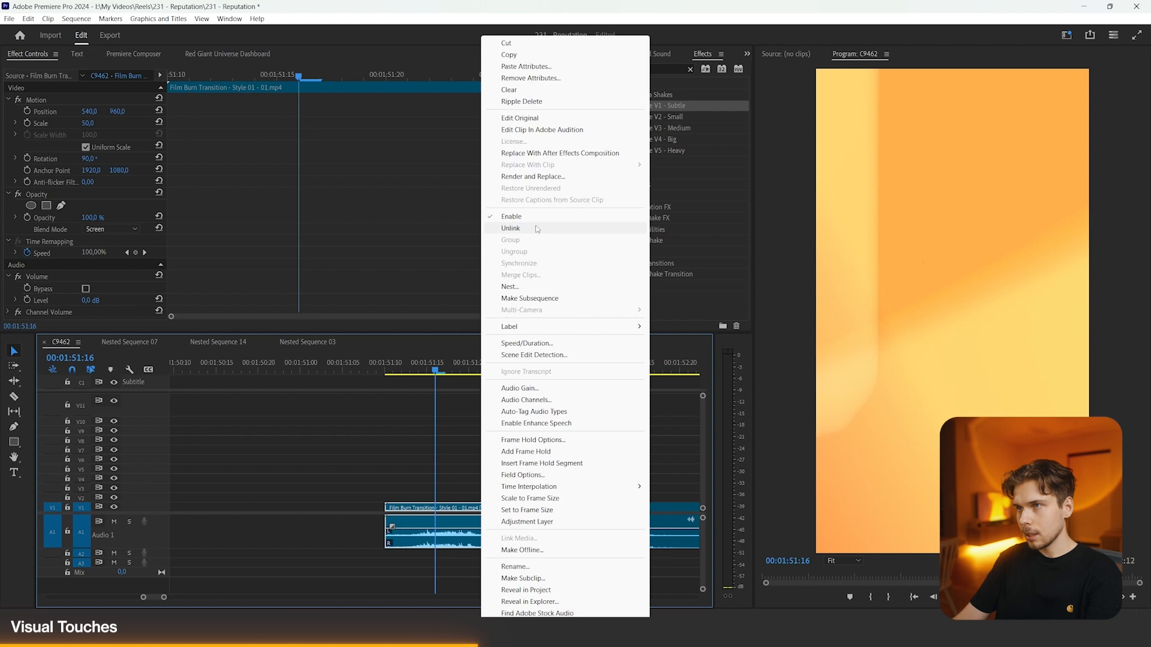
click(556, 54)
key(minus)
key(minus)
key(minus)
drag(632, 480, 452, 546)
key(equal)
right_click(491, 539)
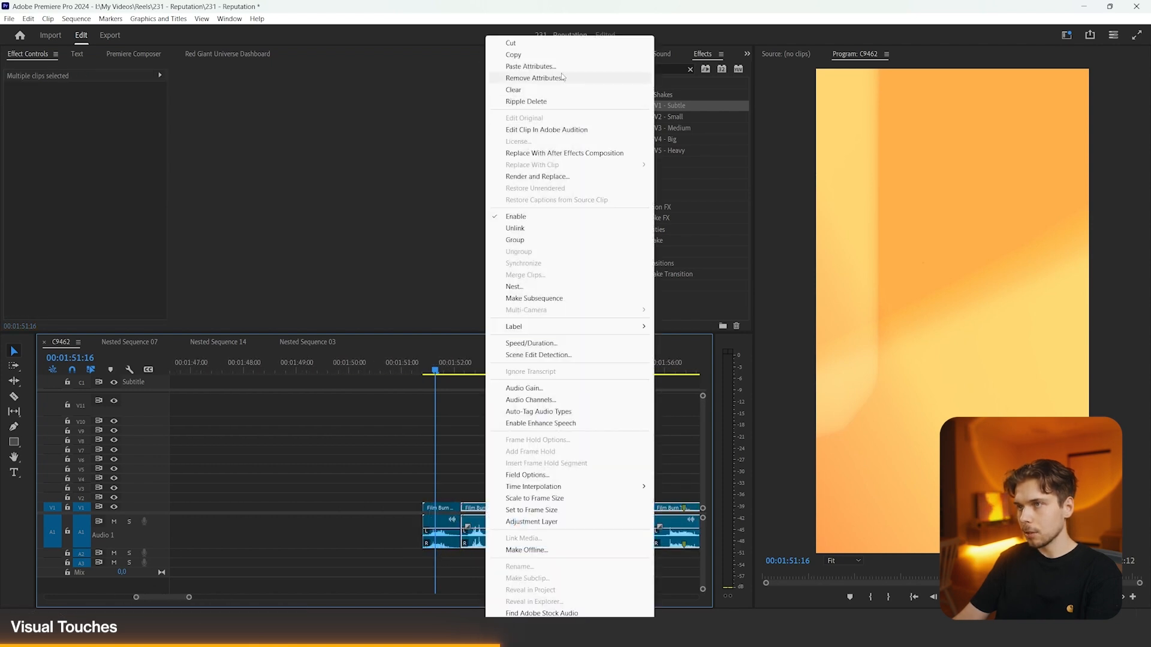
click(540, 66)
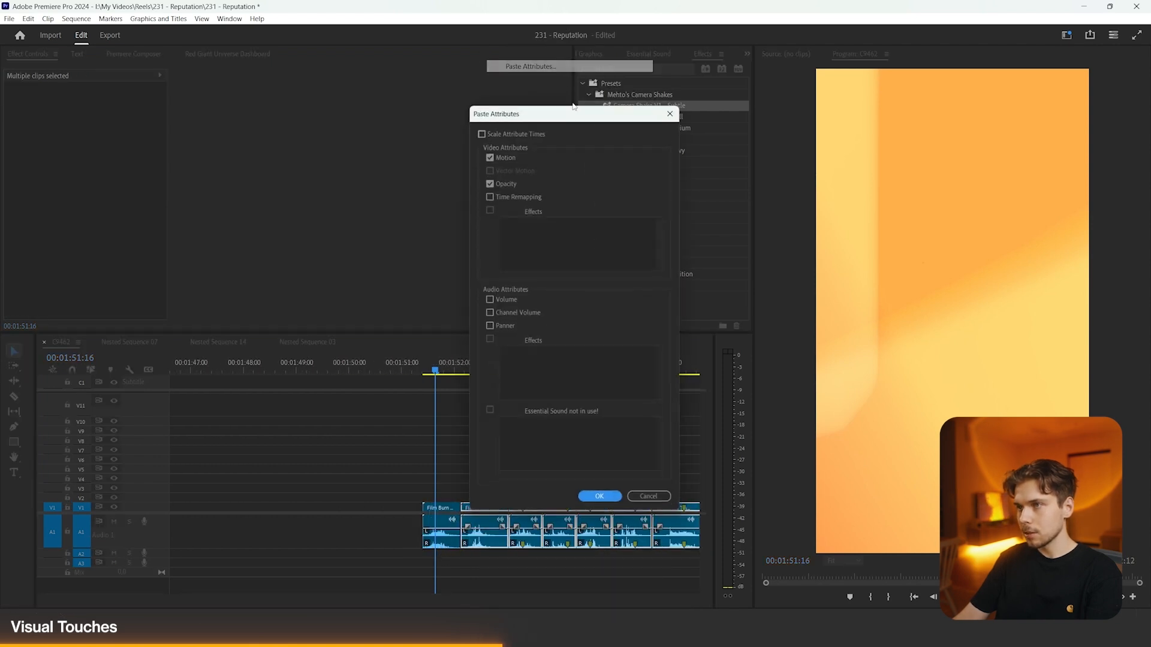
click(601, 502)
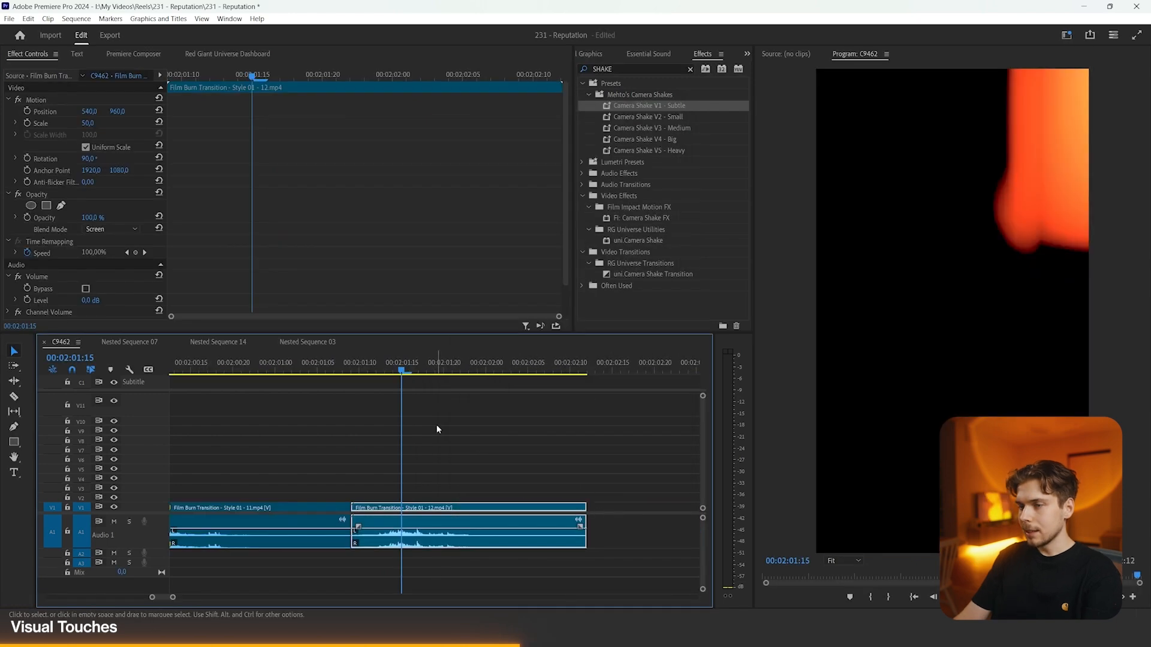
- Split the Film Burn Transition - Style 01 - 12 clip at its brightest frame, 00:02:01:19
key(equal)
key(space)
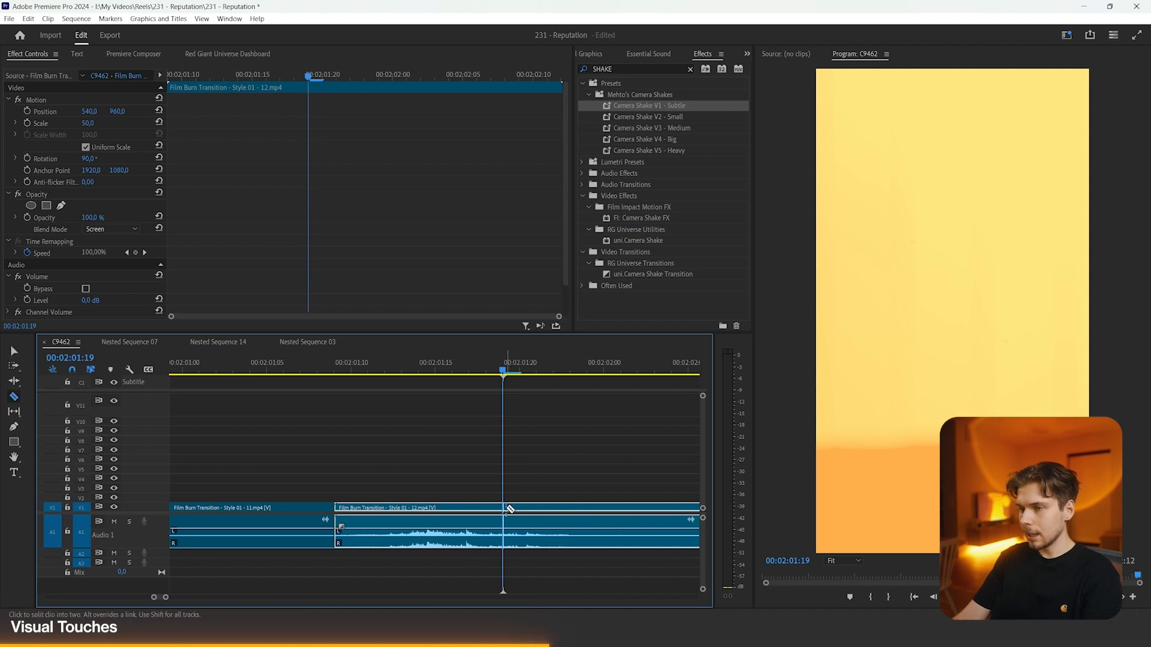
click(509, 509)
key(v)
- Move the split clip's second half to the reel's start on V11, place its audio on A2, and preview the opening
key(minus)
key(minus)
key(minus)
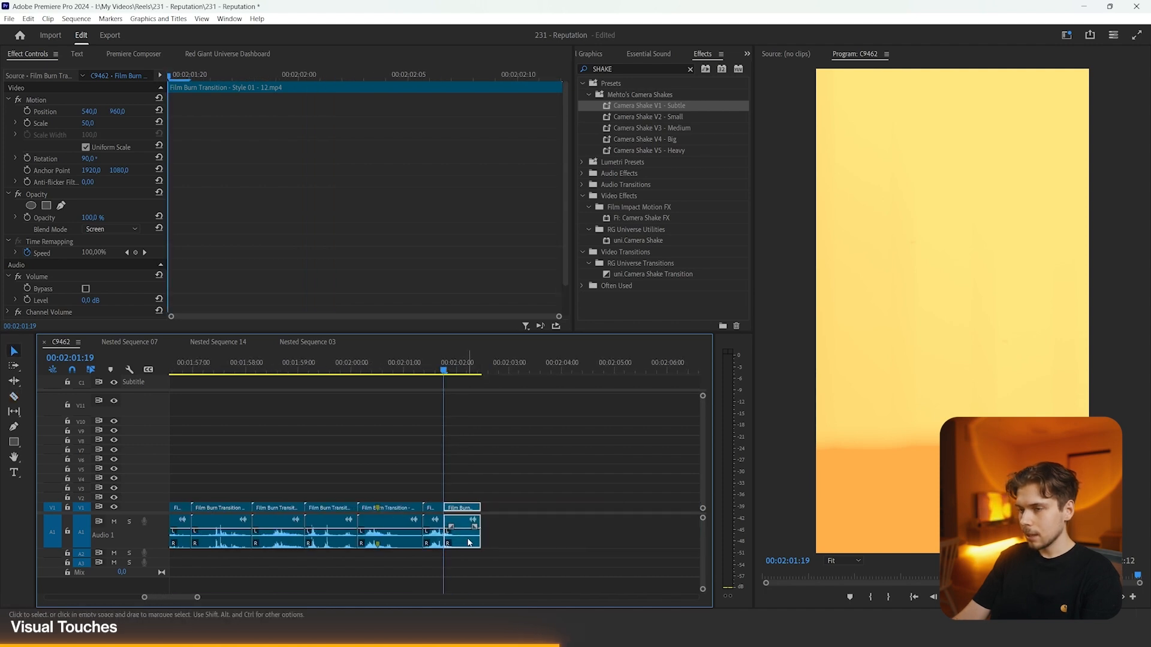
drag(463, 545, 463, 579)
mouse_move(463, 509)
mouse_down()
mouse_move(397, 458)
mouse_move(336, 463)
mouse_move(168, 411)
mouse_up()
key(minus)
key(minus)
key(minus)
key(minus)
key(minus)
key(minus)
drag(180, 373, 168, 380)
key(equal)
key(equal)
key(equal)
key(equal)
key(equal)
key(equal)
mouse_move(199, 565)
mouse_down()
mouse_move(252, 567)
mouse_move(178, 562)
mouse_move(193, 563)
mouse_move(184, 554)
mouse_up()
key(space)
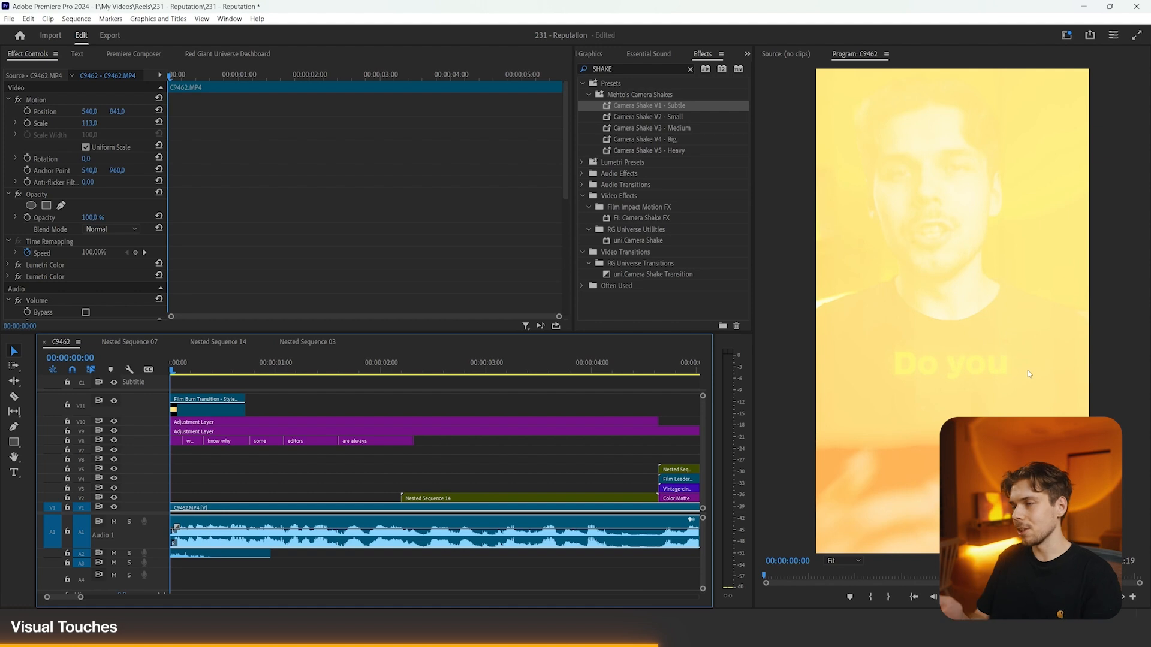
- Place a copy of the opening film burn and its audio at the reel's end so the burn builds up to the last frame
key(minus)
key(minus)
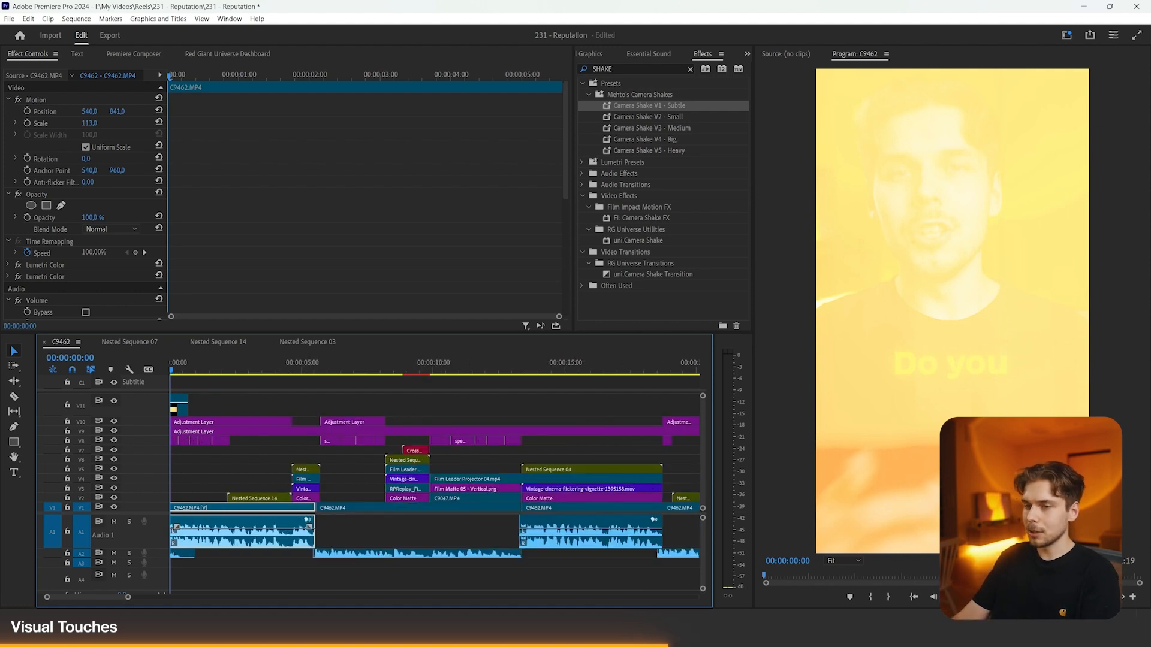
click(180, 554)
shift+click(175, 412)
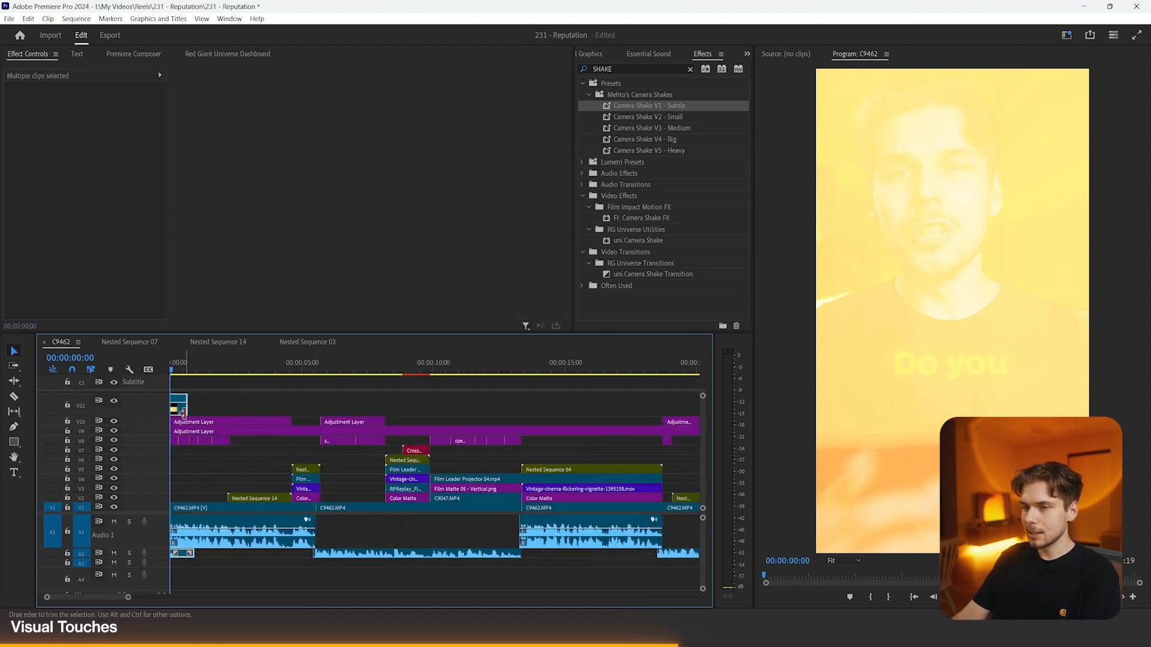
key(minus)
key(minus)
drag(183, 413, 541, 412)
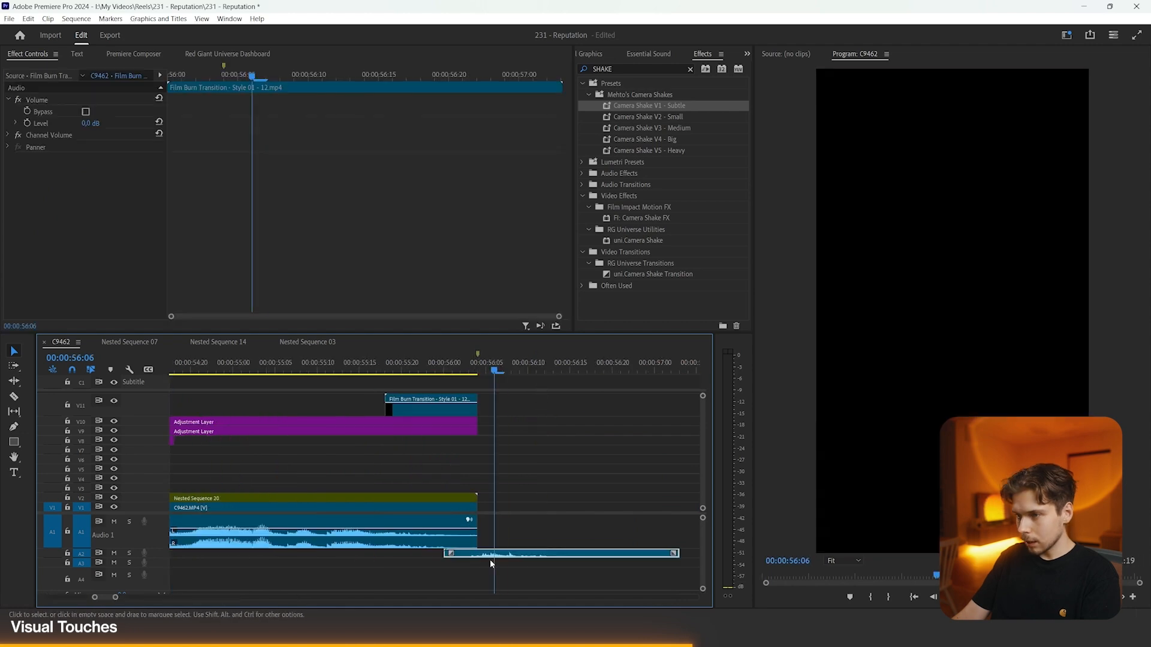
- Split the closing film burn's audio, delete its second part and shift the remaining part earlier
key(Right)
key(ctrl+k)
click(524, 554)
key(Delete)
drag(487, 554, 461, 554)
key(minus)
- Move the second Transform Scale keyframe of the opening zoom adjustment layer slightly earlier and replay the reel from the start
click(419, 372)
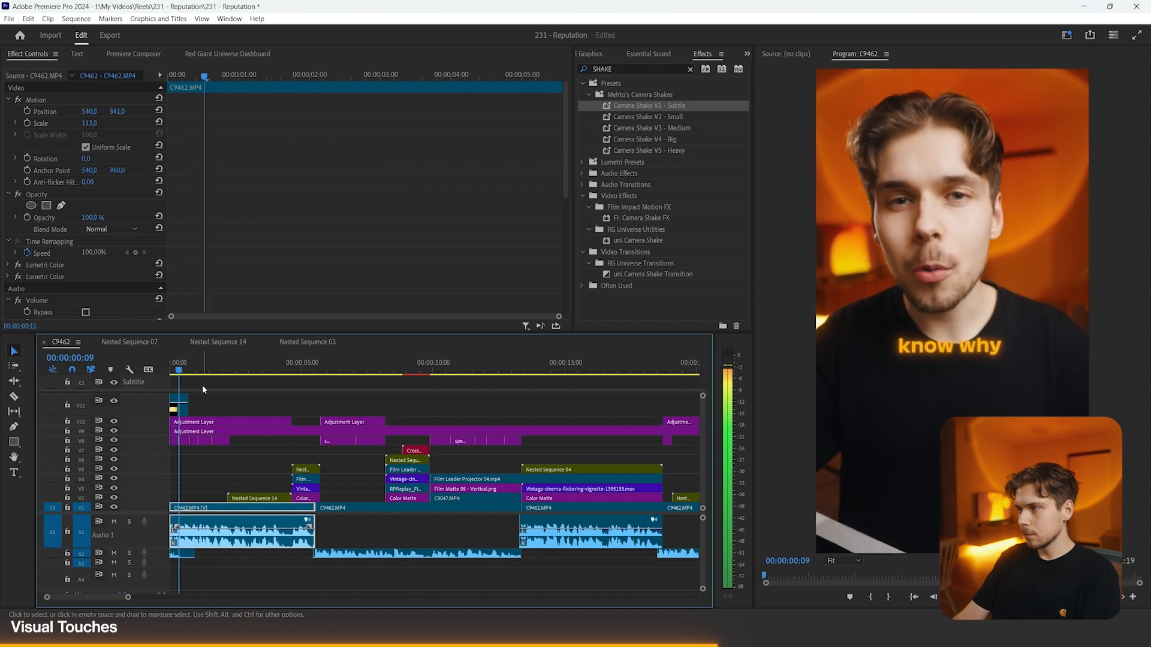
click(204, 422)
key(space)
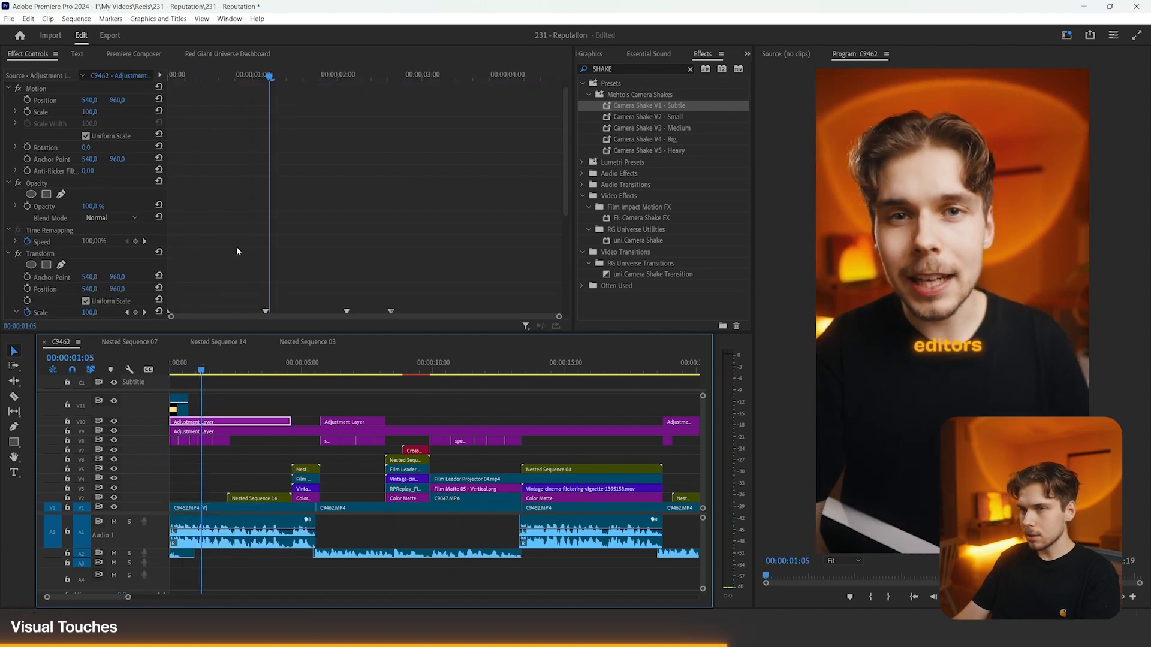
scroll(236, 251, down, 3)
drag(265, 188, 256, 188)
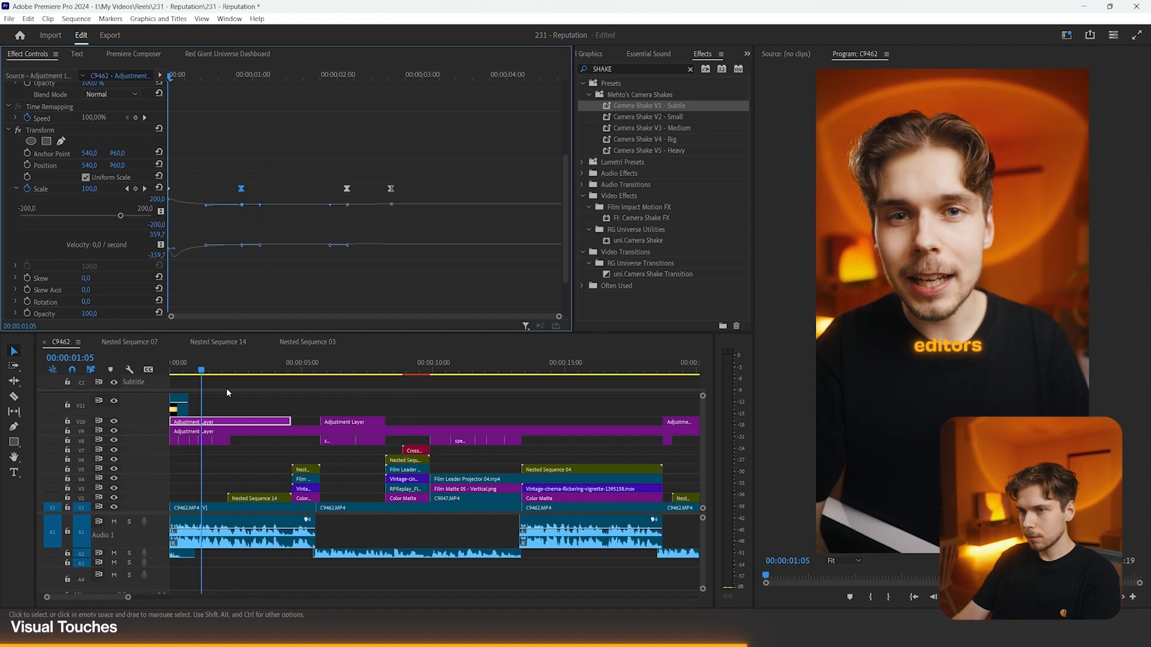
click(231, 405)
key(Home)
key(space)
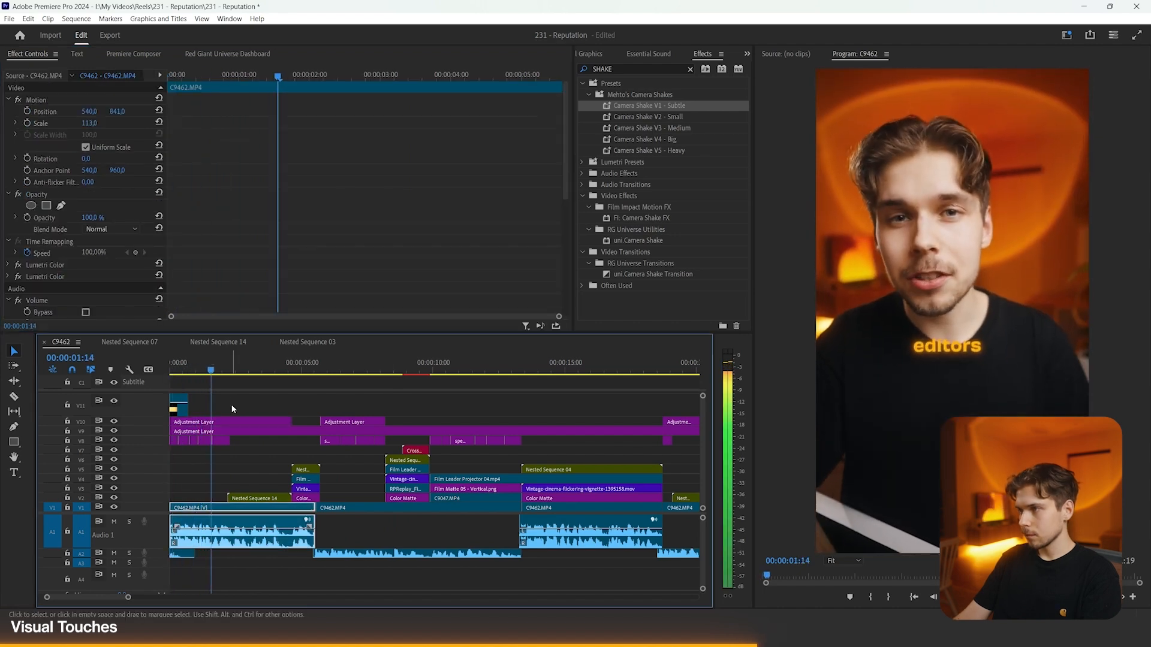
- Mark the brightest frame of each remaining film burn clip beyond the reel's end with a clip marker
key(minus)
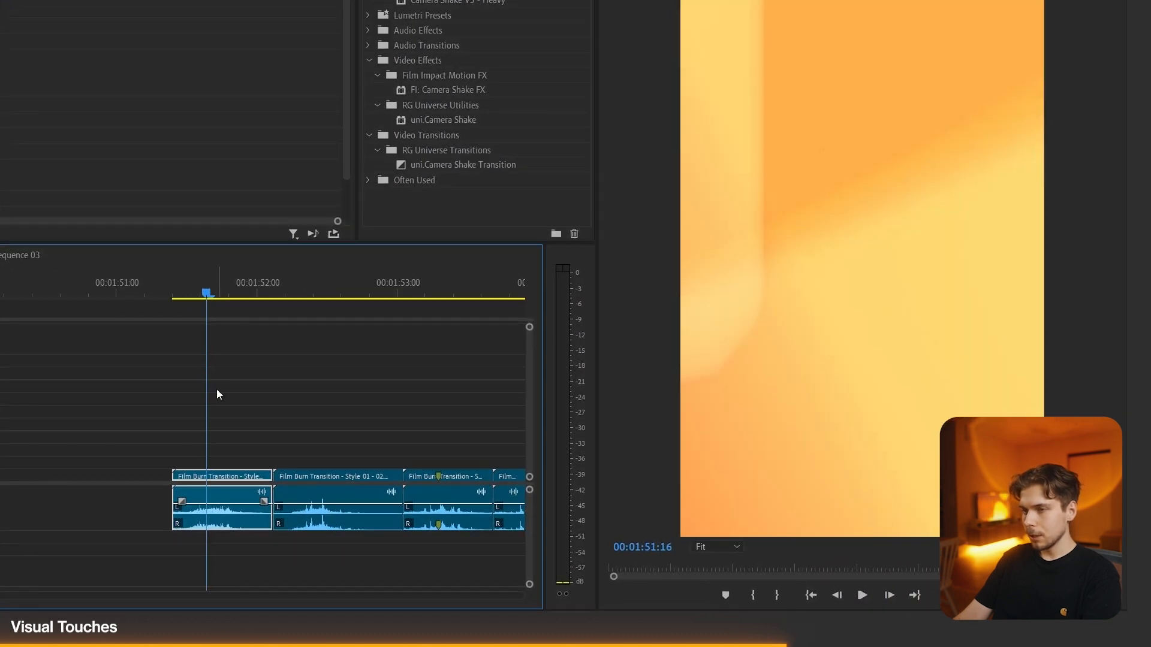
key(m)
drag(297, 294, 309, 293)
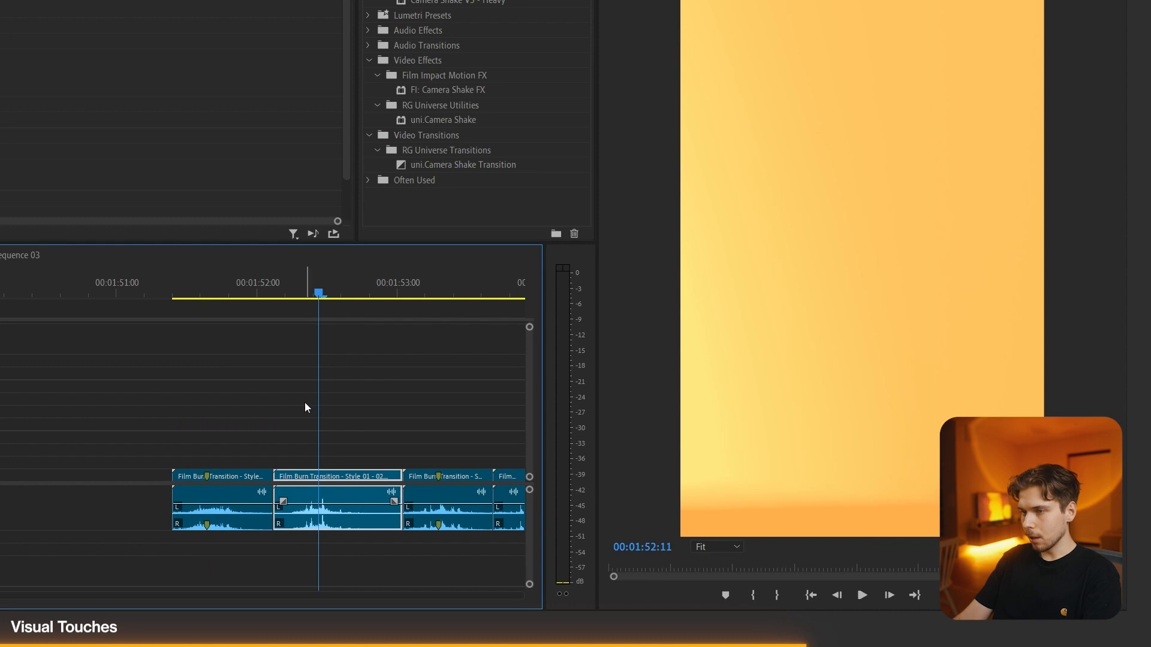
key(m)
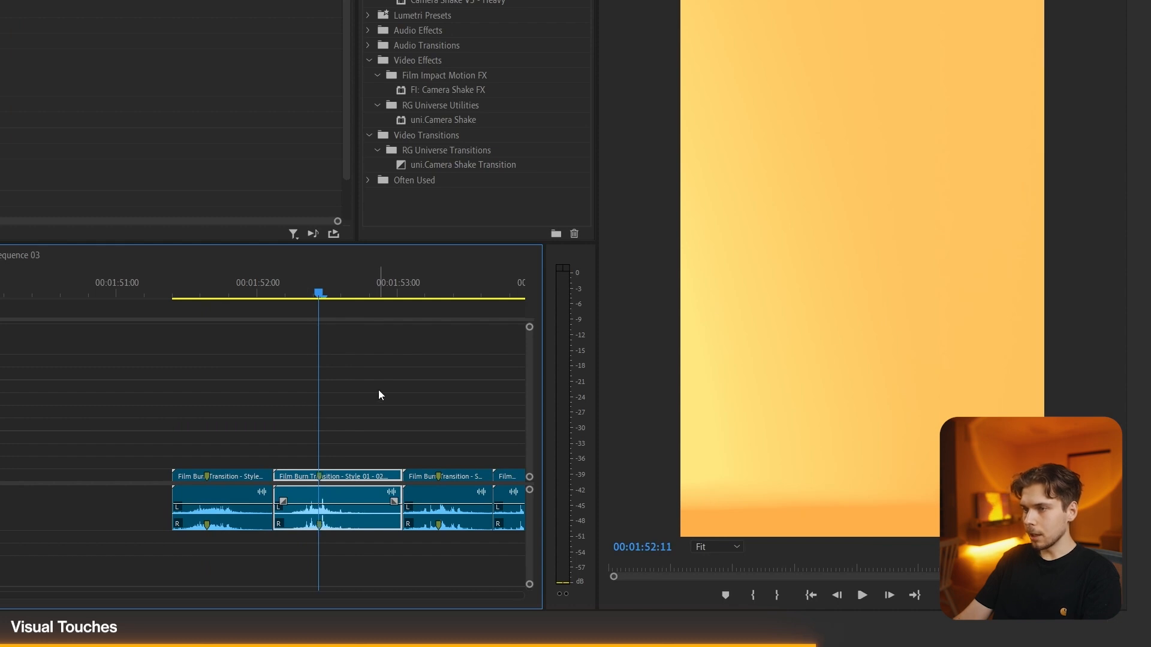
key(shift+m)
key(shift+m)
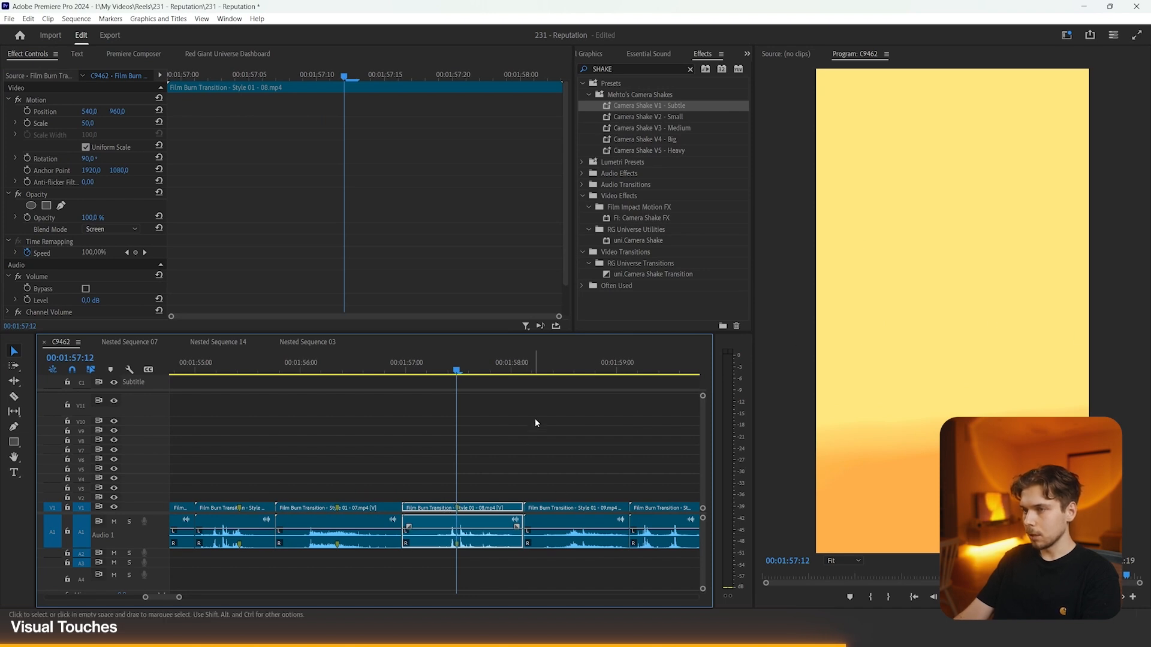
click(575, 369)
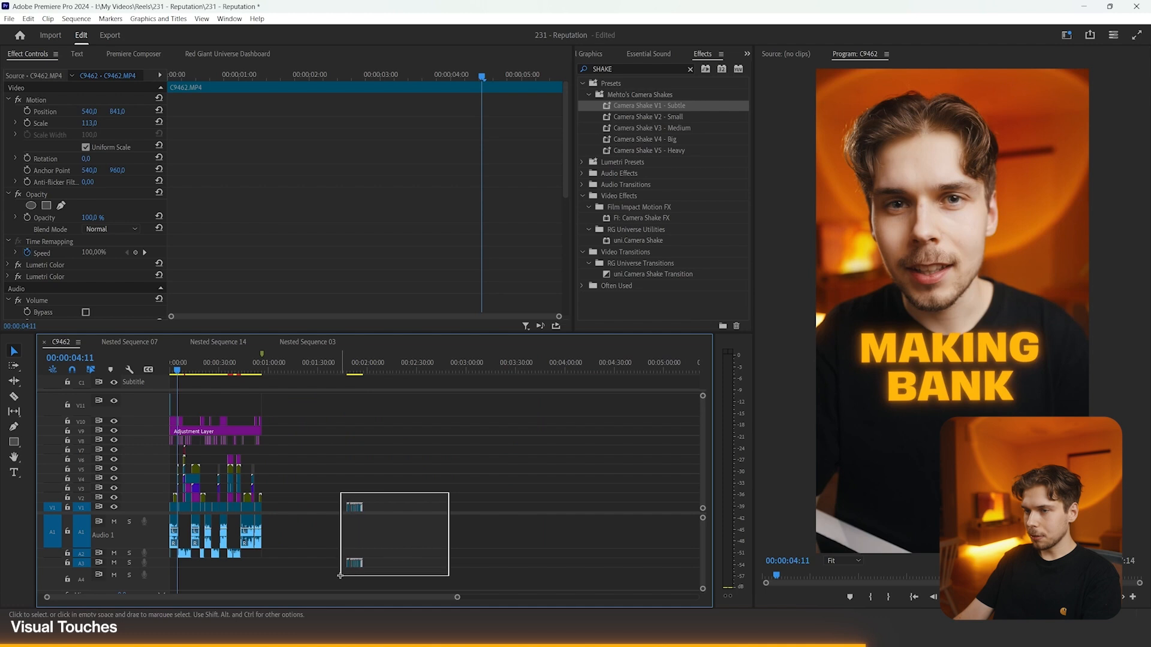
- Move all marked film burn clips onto V11 above the reel and align the first one's marker with the start of Nested Sequence 14
drag(340, 575, 341, 575)
drag(356, 510, 192, 411)
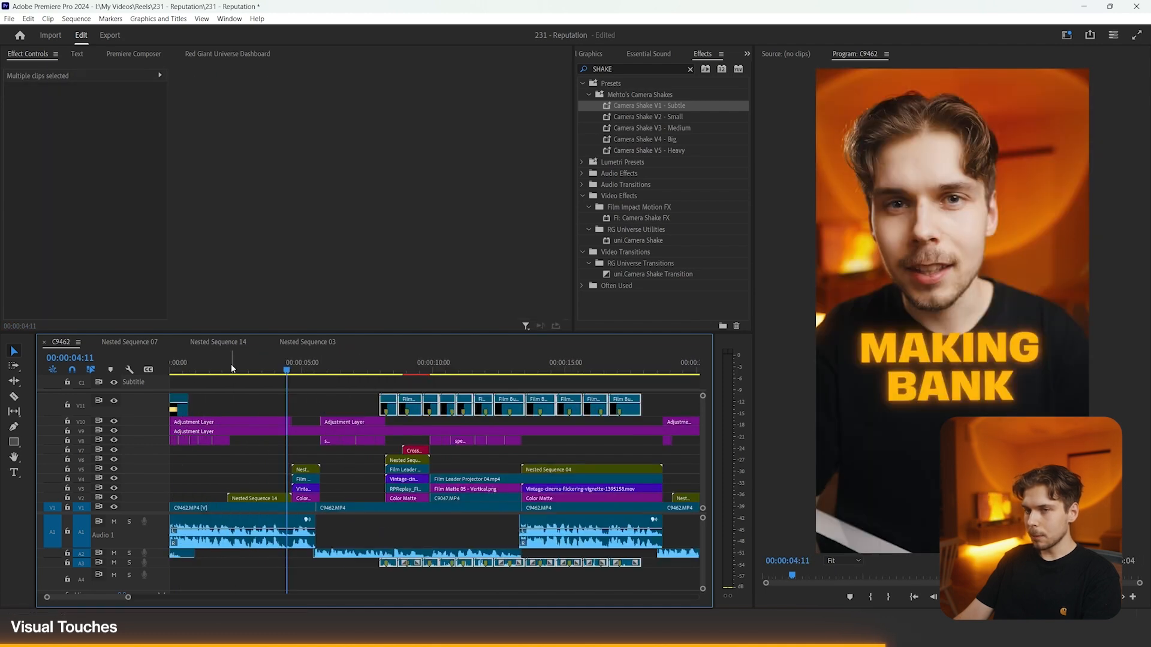
drag(391, 412, 240, 412)
key(=)
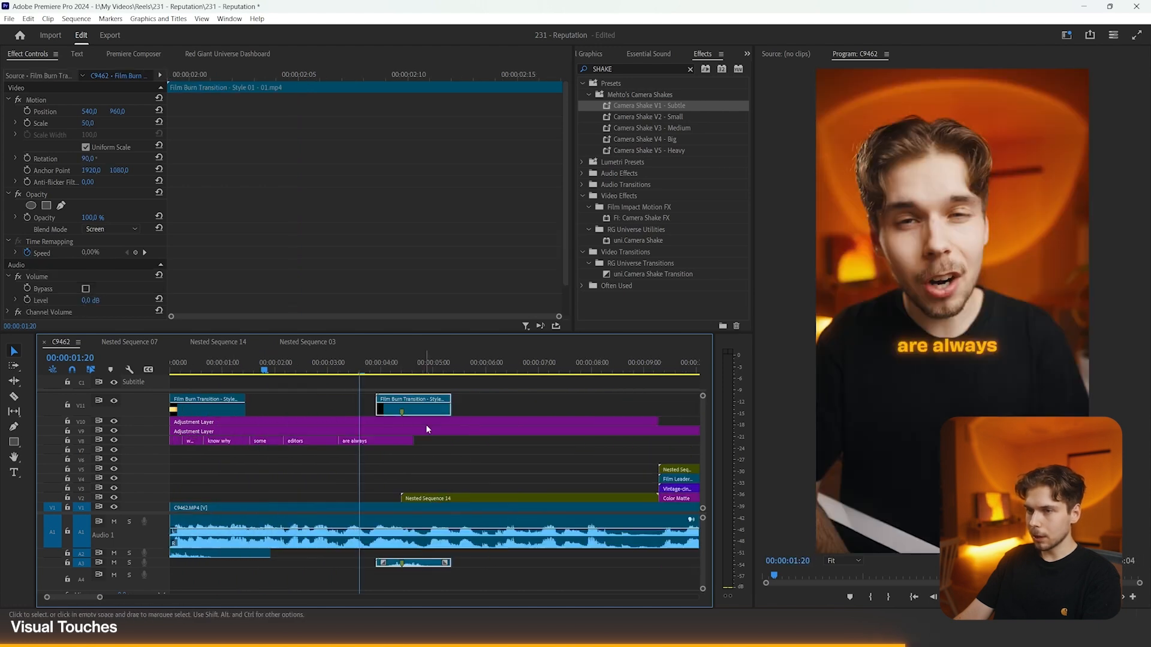
key(minus)
key(minus)
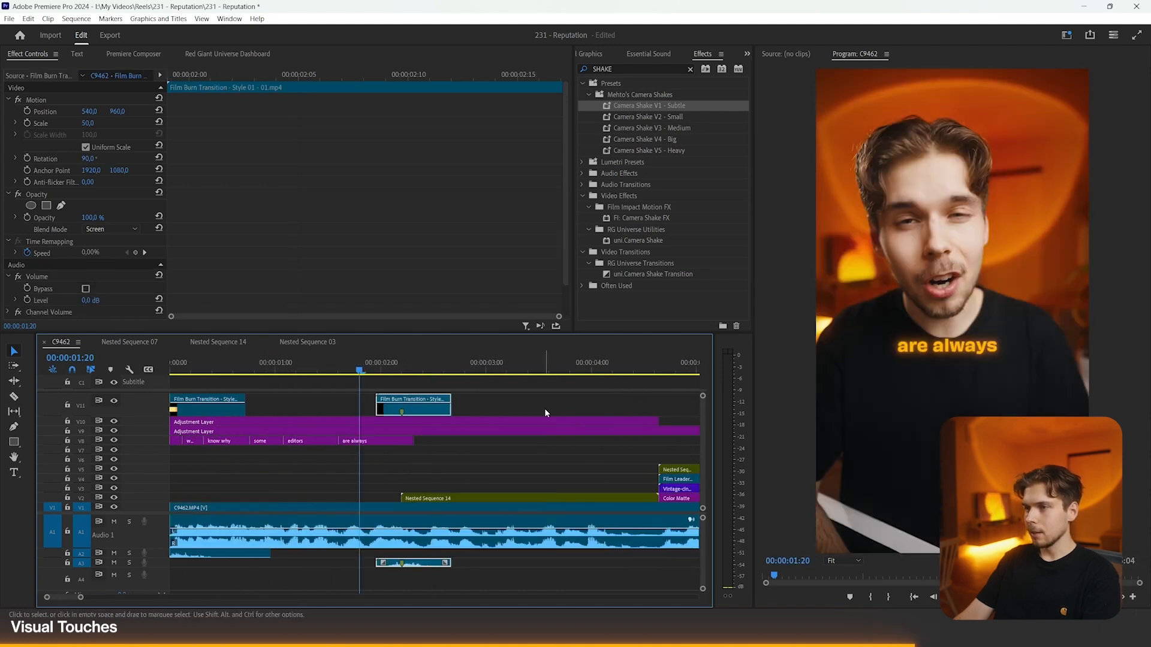
- Align the first two film burns' markers with the start and end of the Nested Sequence 02 B-roll and preview them
click(656, 414)
drag(296, 408, 425, 408)
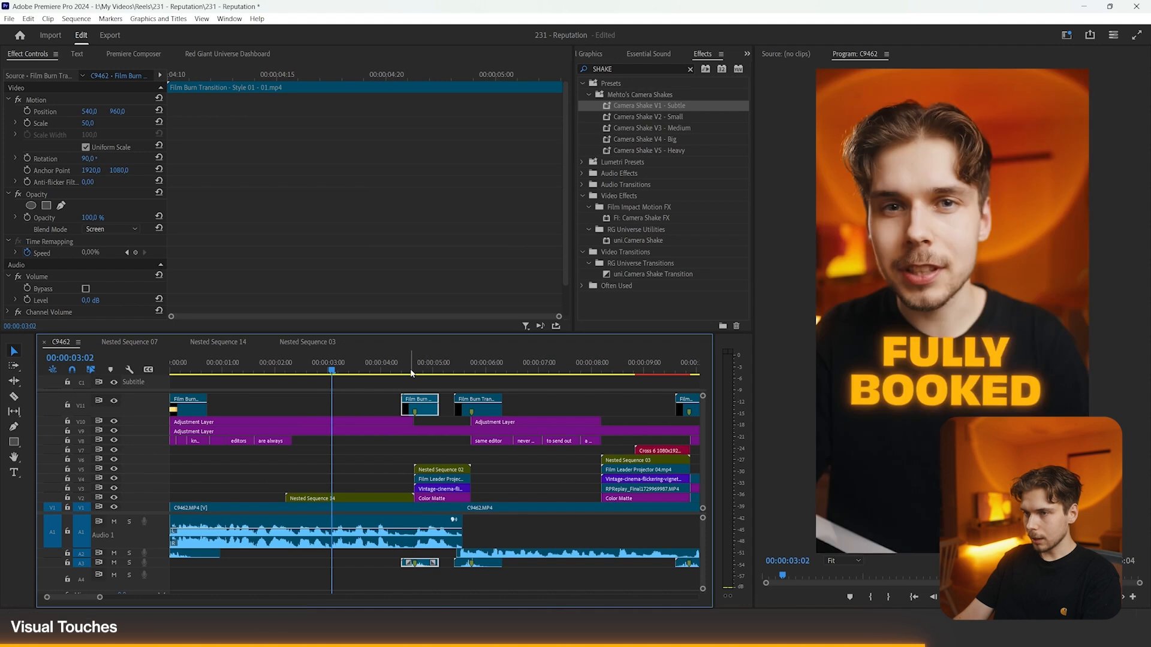
drag(411, 367, 393, 370)
key(space)
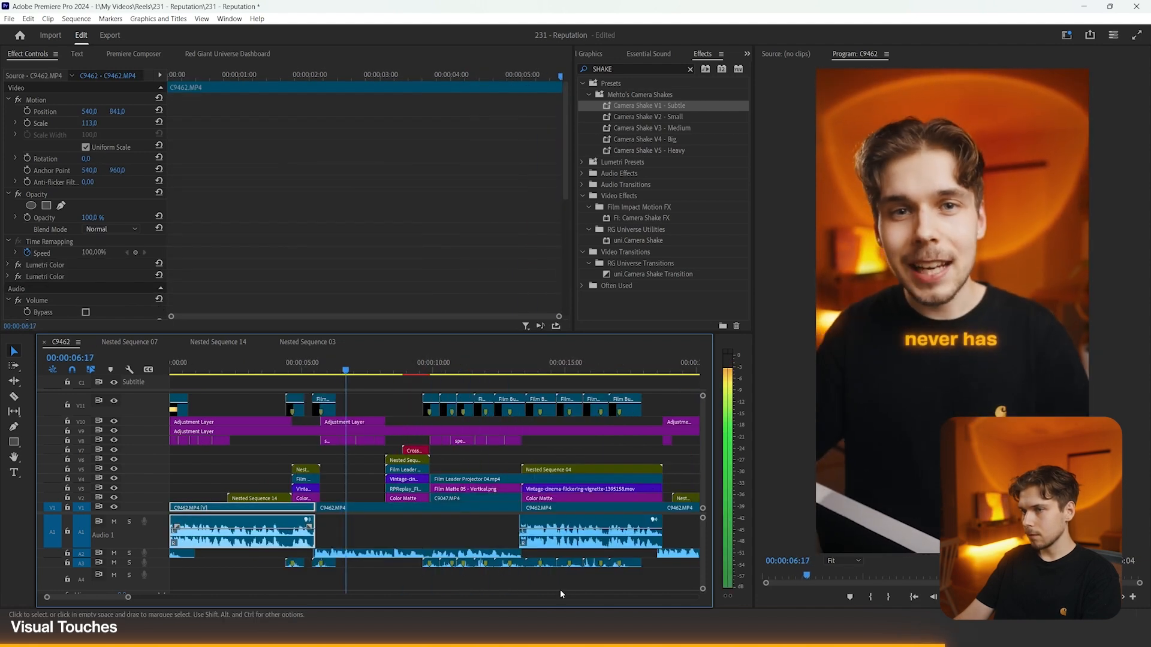
- Spread the next film burns so their markers match the start of Nested Sequence 03 and the start and end of Nested Sequence 04
mouse_move(505, 414)
mouse_down()
mouse_move(314, 399)
mouse_move(507, 402)
mouse_up()
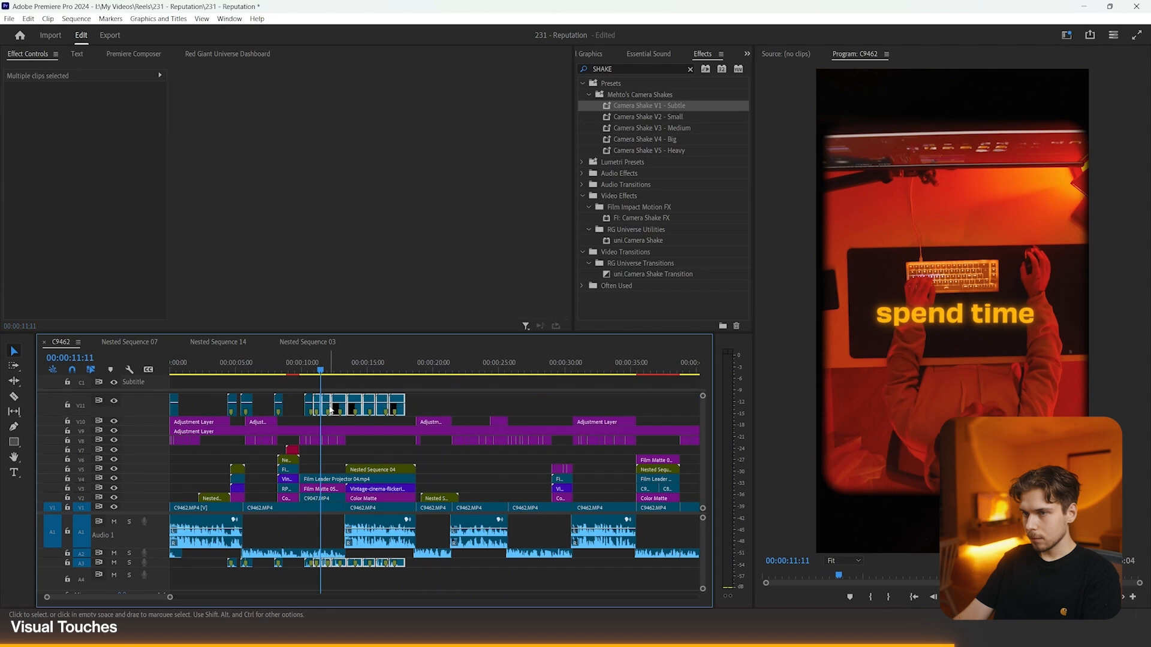
key(=)
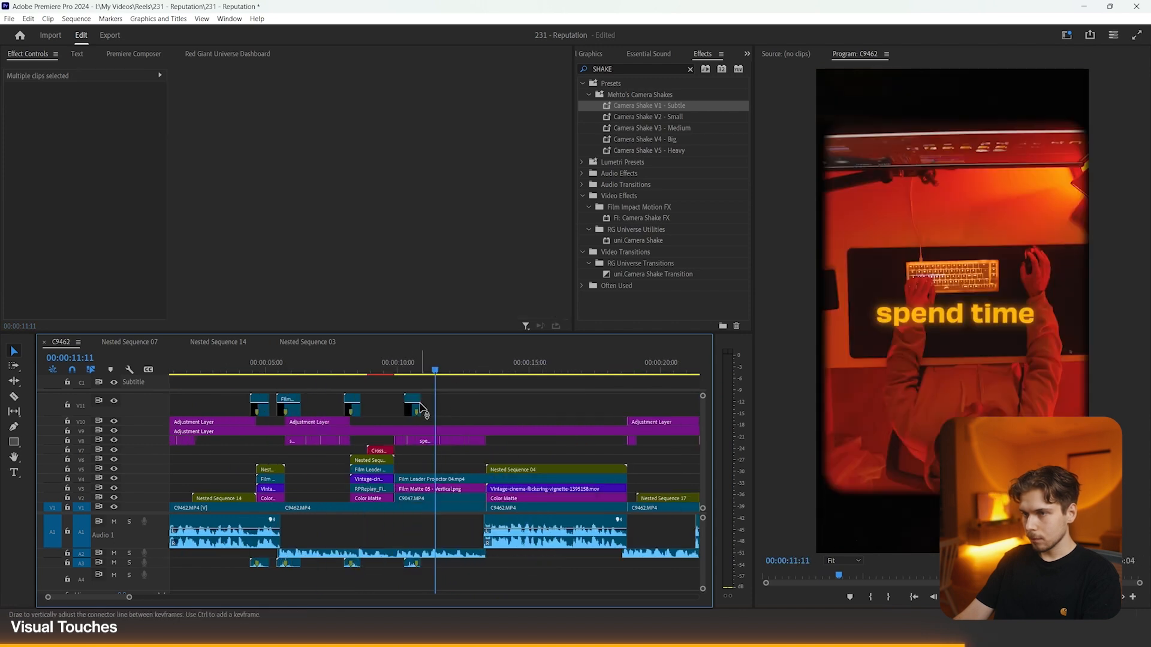
drag(411, 414, 622, 411)
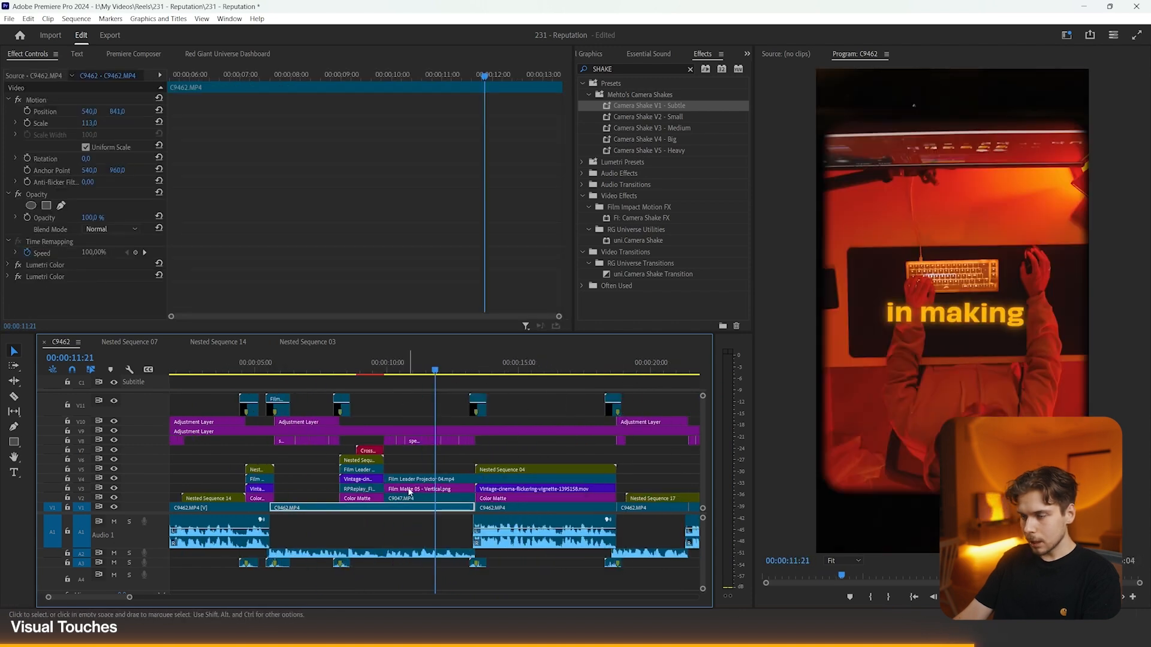
- Move Film Matte 05 - Vertical.png above the full-length camera shake adjustment layer, onto V10
drag(410, 492, 444, 463)
click(413, 432)
click(415, 423)
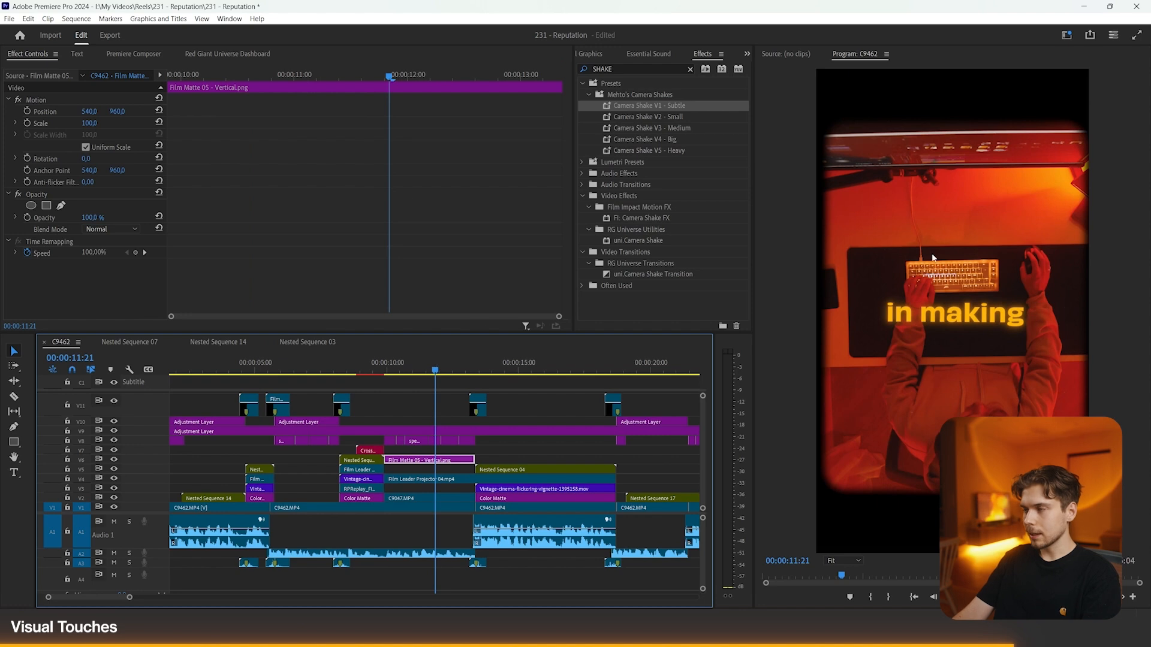
key(ctrl+z)
key(minus)
key(equal)
key(minus)
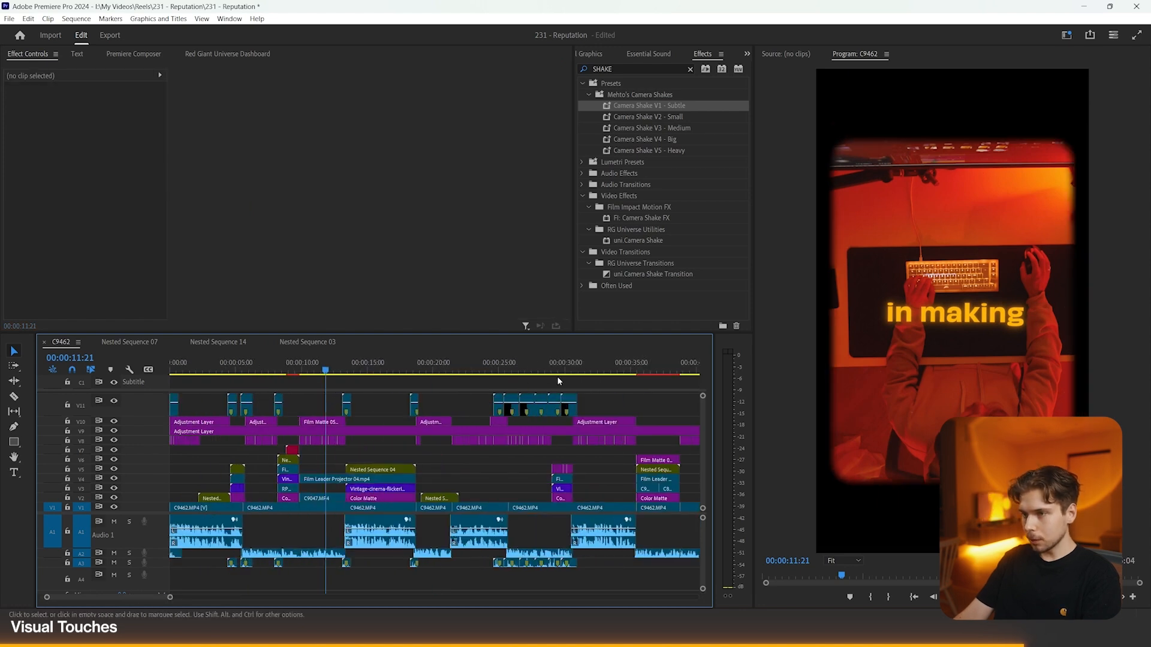
- Raise the remaining B-roll film mattes in the second half of the reel onto V10 and play the result
drag(657, 460, 657, 425)
key(minus)
drag(448, 456, 454, 420)
click(479, 420)
key(space)
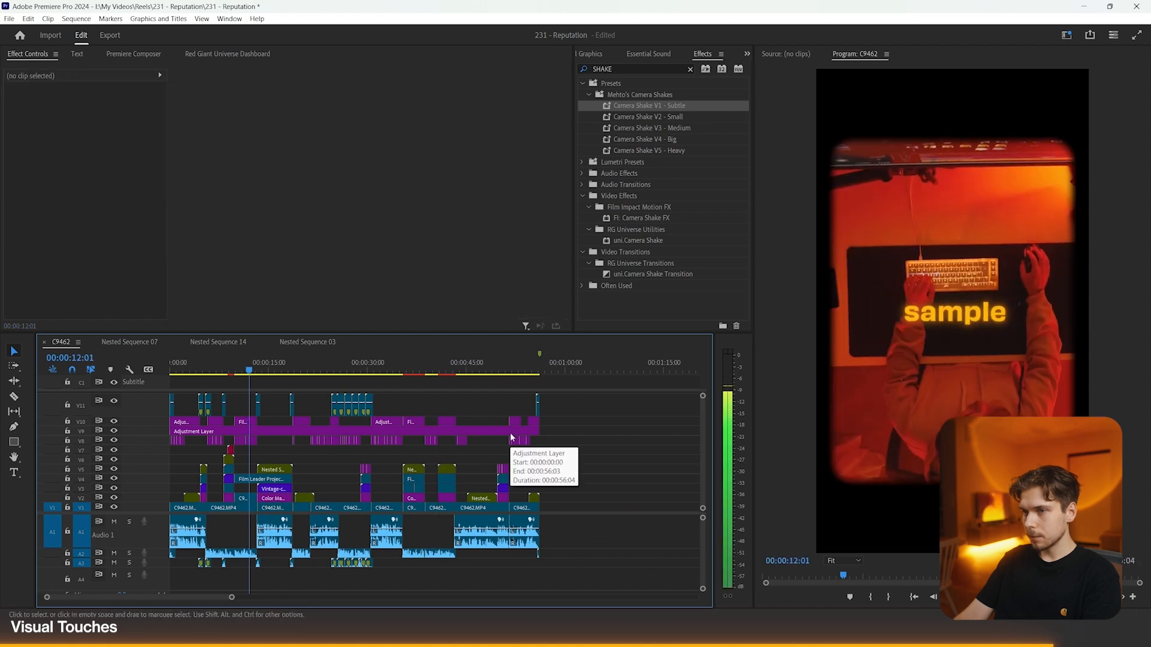
key(equal)
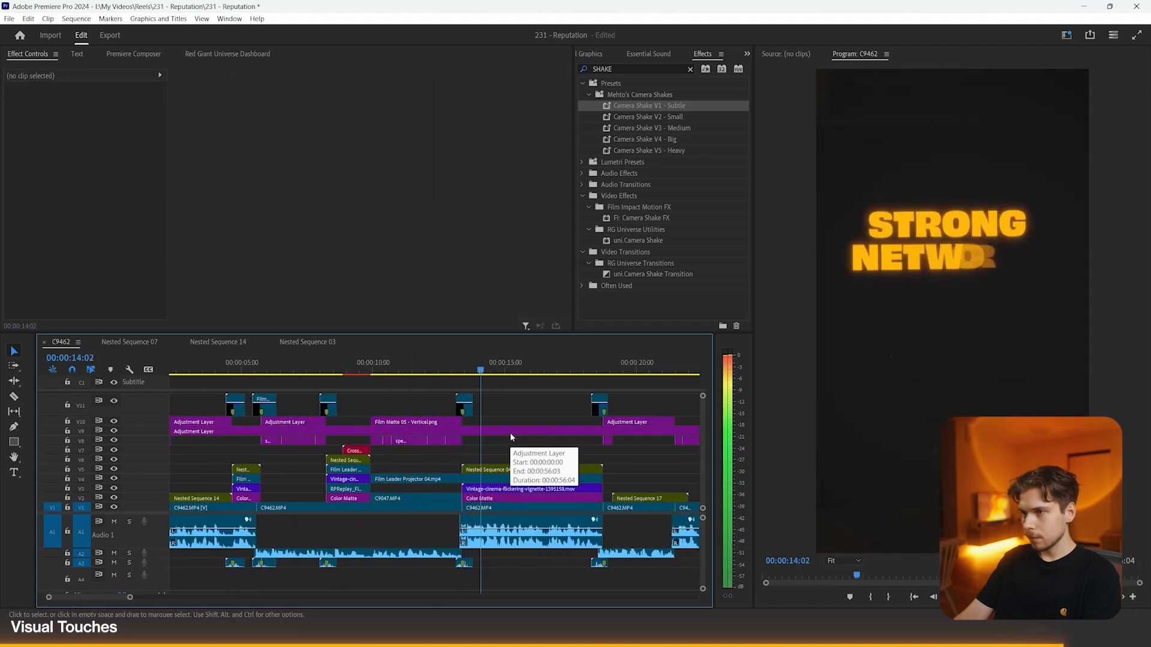
- Place the Kanye West Runaway instrumental from the project on audio track A4 at the start of the sequence
key(End)
key(minus)
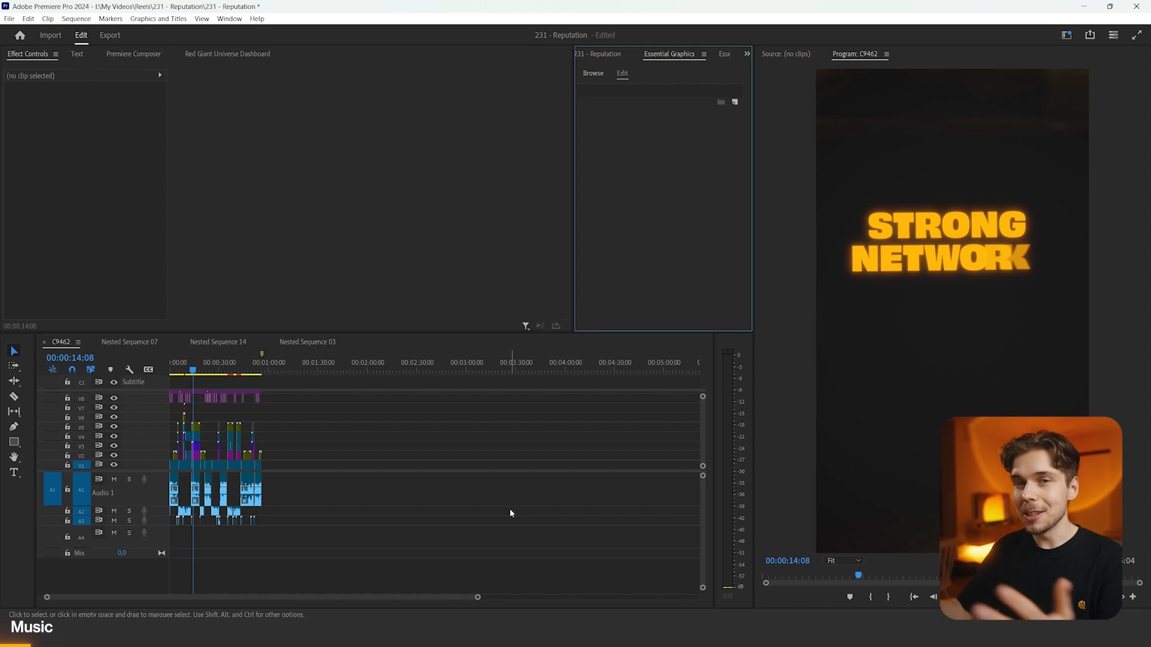
click(615, 59)
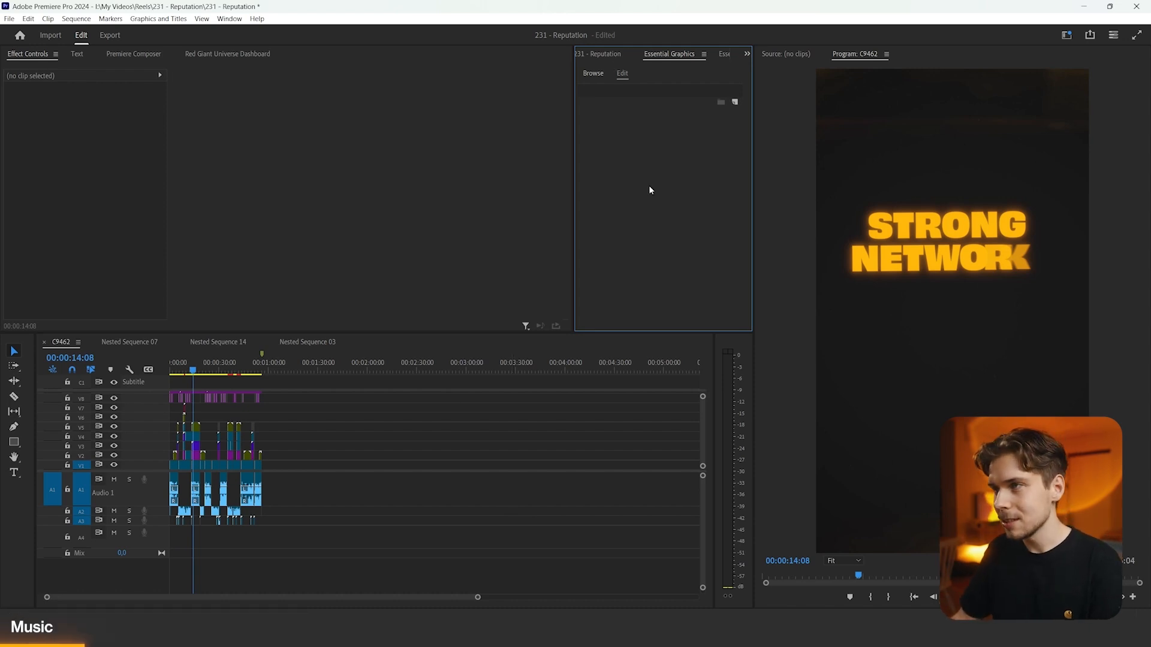
drag(689, 297, 174, 546)
scroll(308, 500, up, 3)
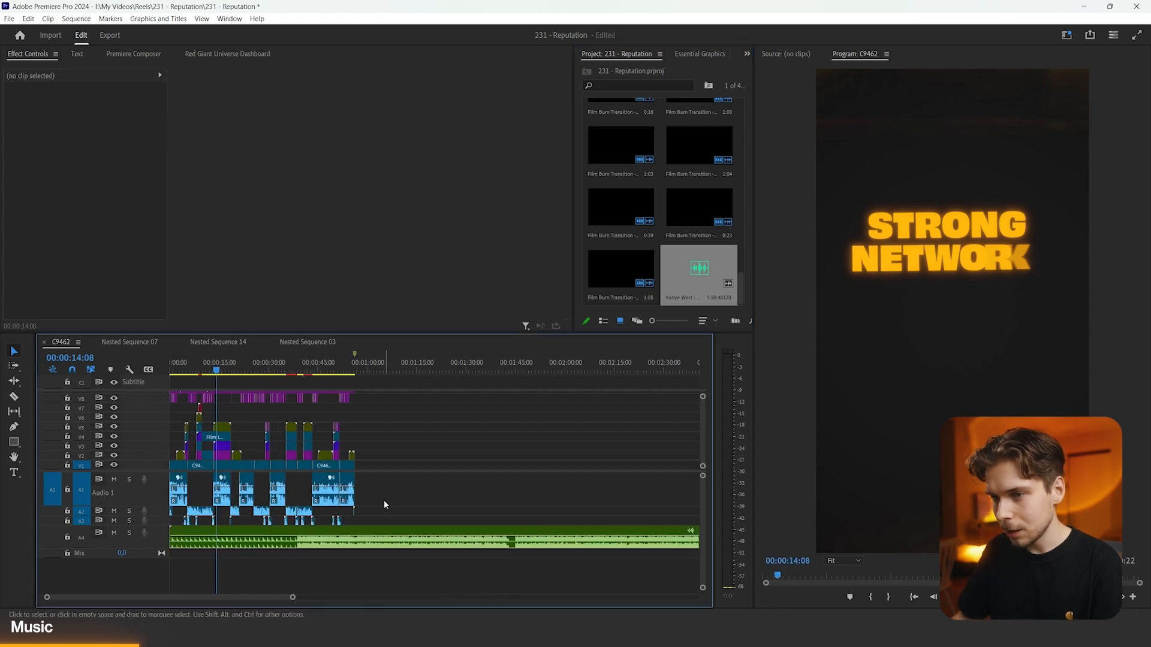
- Cut away the music's opening before its first note and move the remaining clip back to the start of the sequence
drag(216, 370, 153, 379)
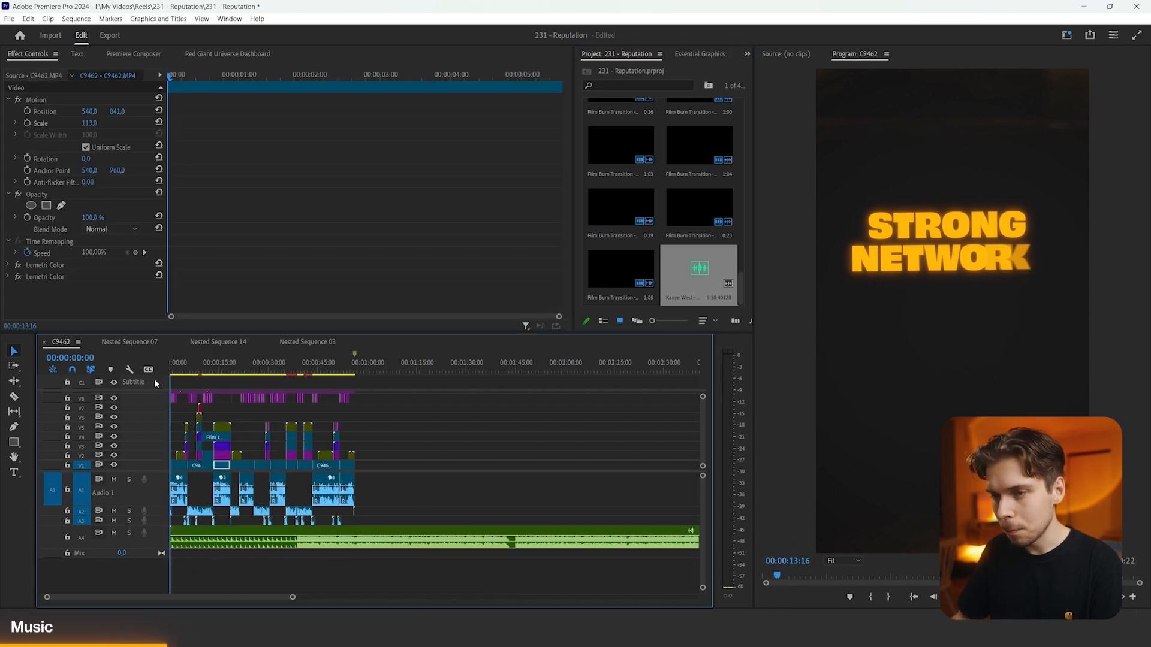
key(equal)
key(equal)
key(equal)
key(equal)
key(c)
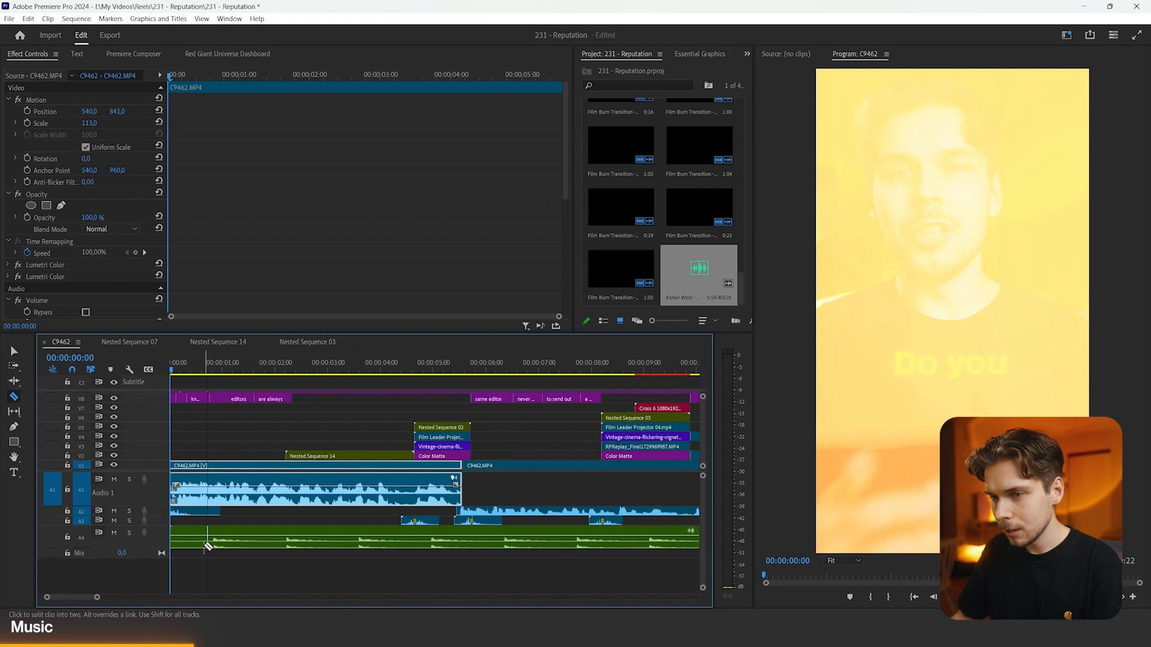
click(206, 544)
key(v)
click(197, 546)
key(Delete)
drag(211, 544, 173, 546)
key(minus)
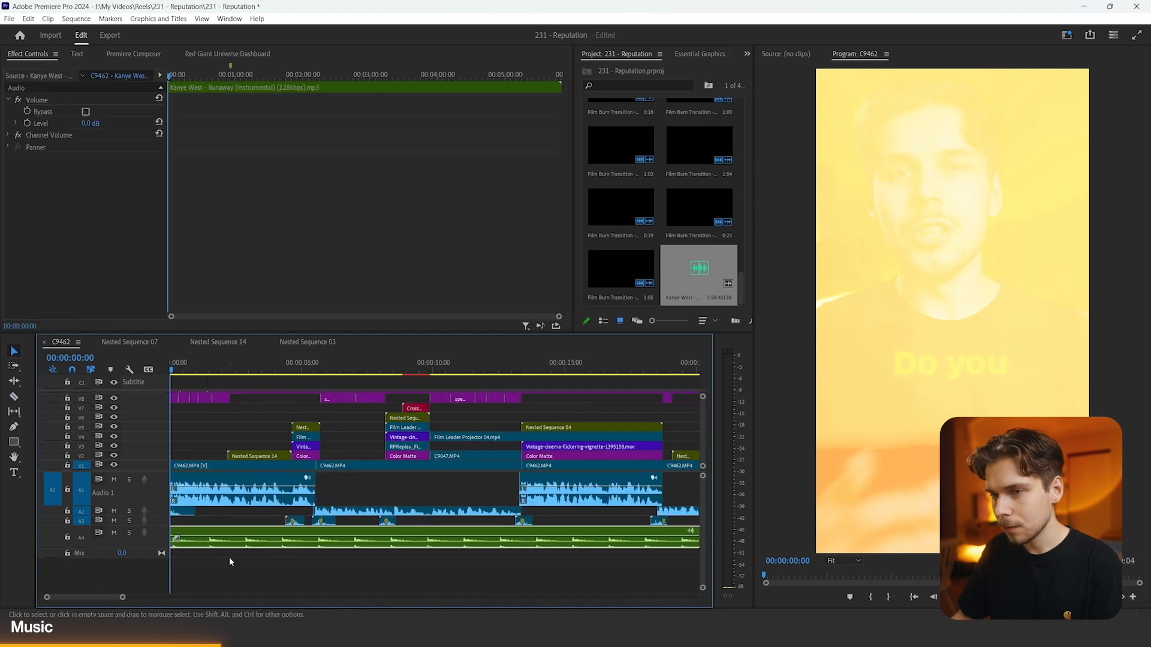
- Split the music at about 4 seconds, make track A4 taller and play the section leading into the B-roll
key(minus)
key(c)
click(223, 542)
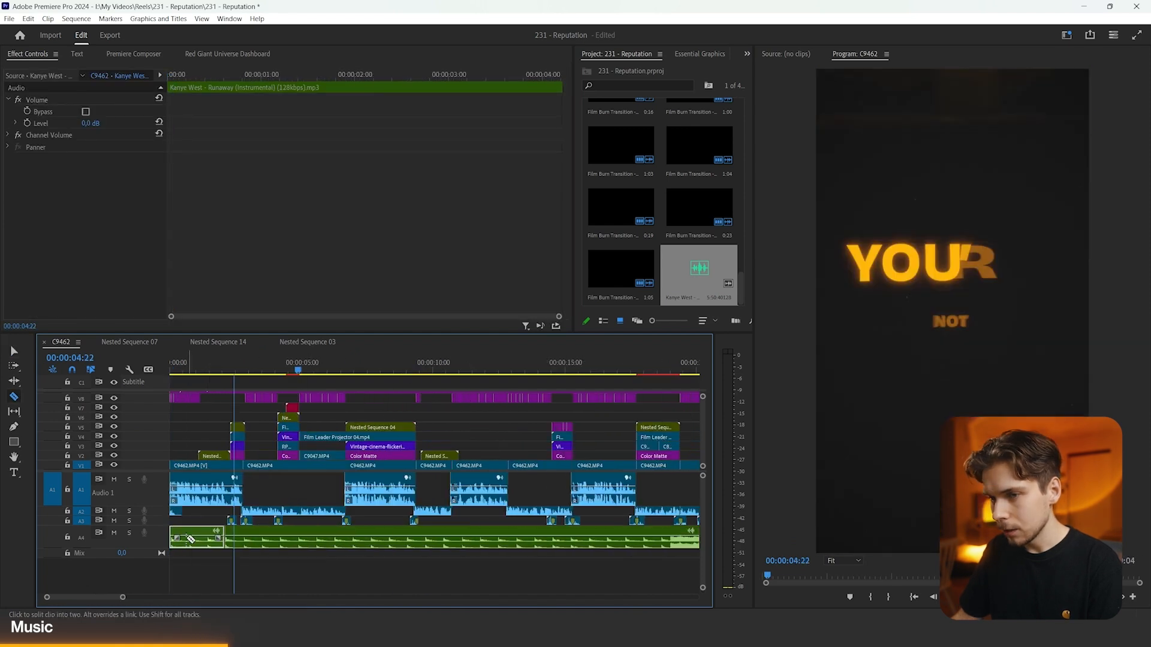
key(v)
drag(157, 549, 157, 563)
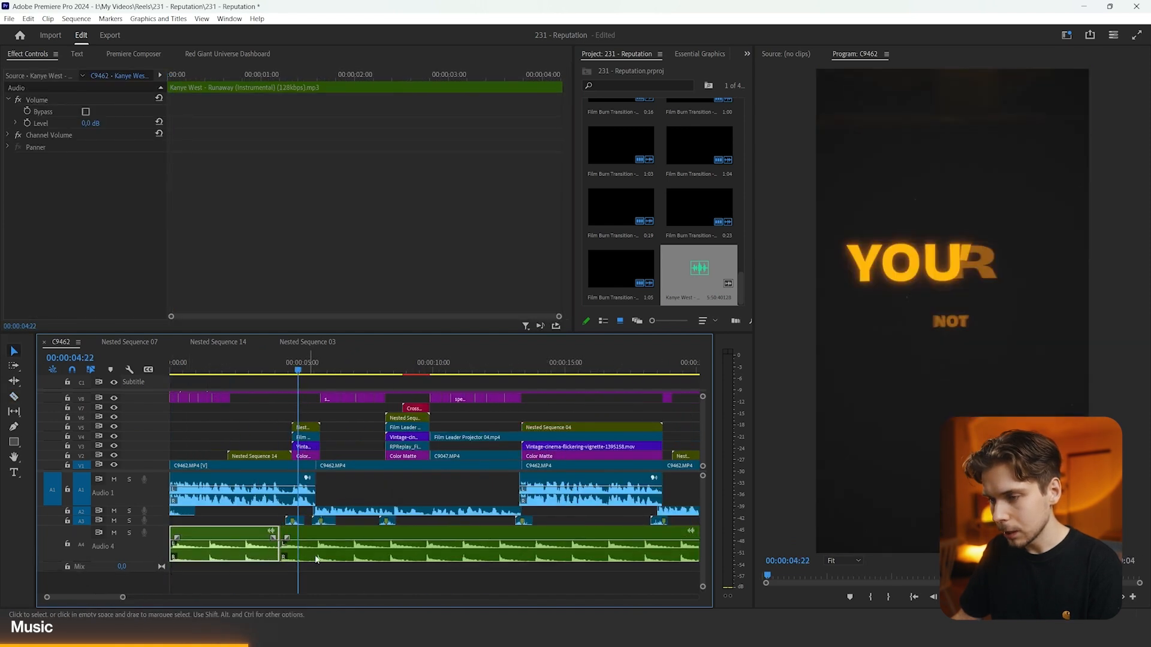
click(386, 363)
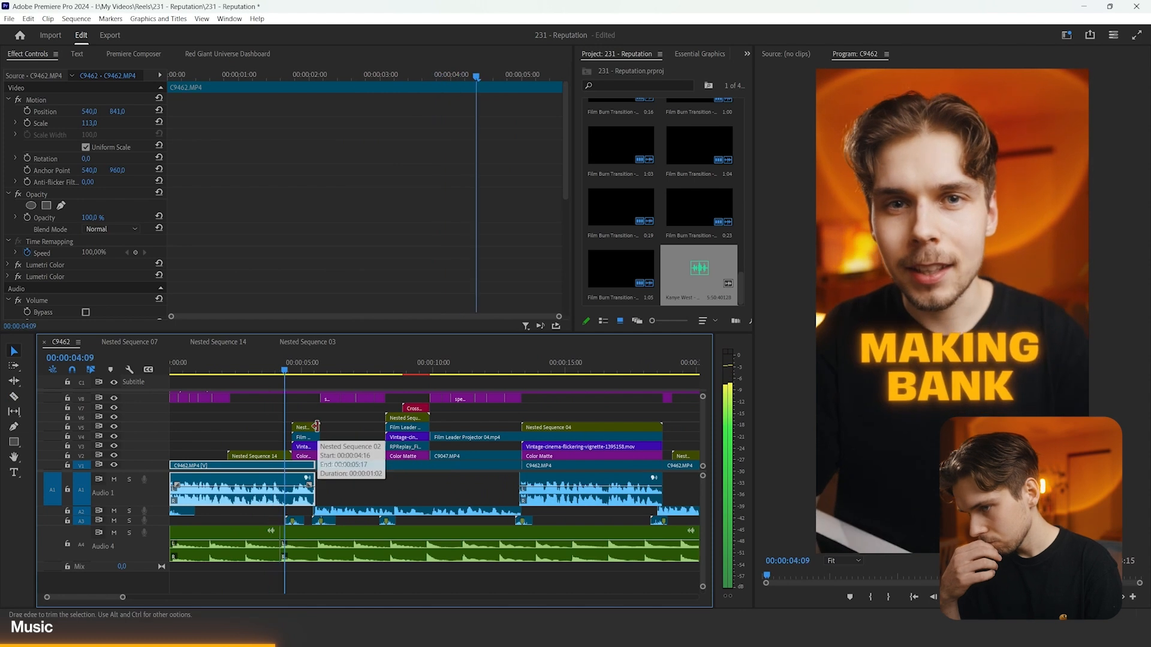
key(space)
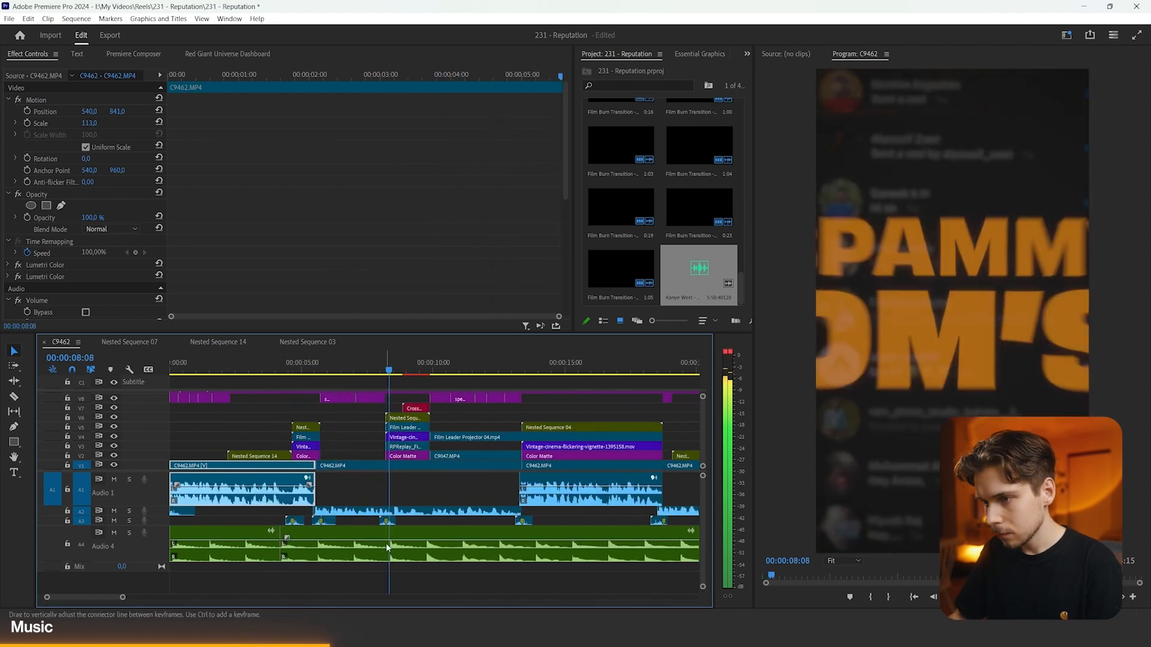
- Remove a section of the music before its beat drop and close the gap so the drop meets the start of Nested Sequence 04
key(c)
click(426, 553)
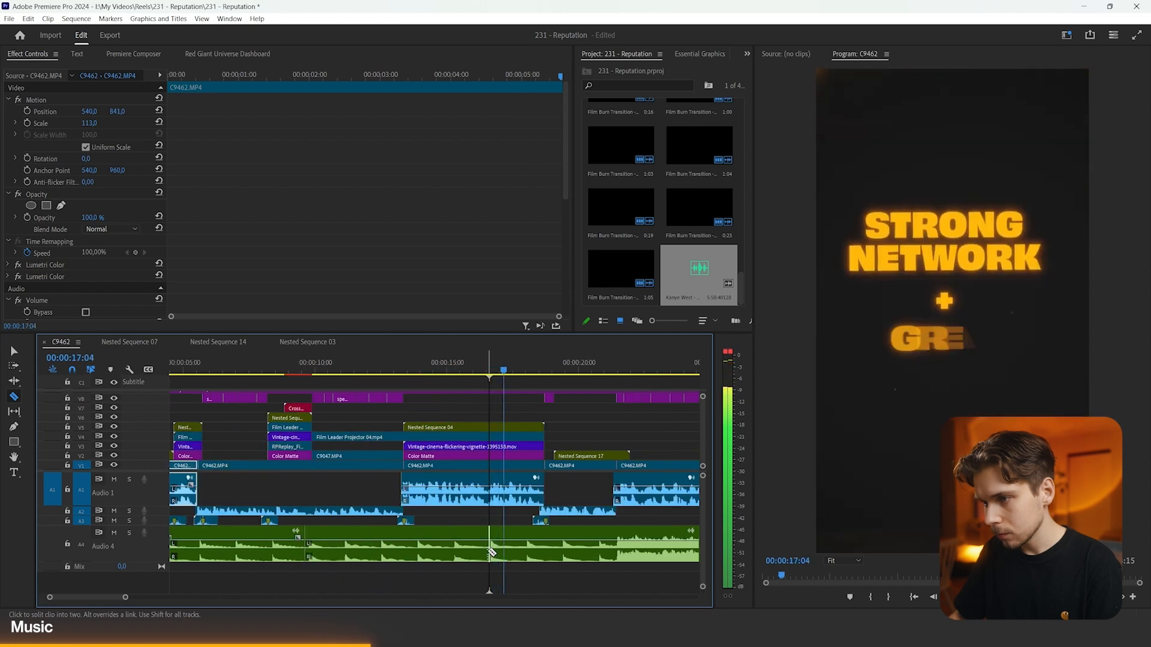
click(489, 552)
key(v)
click(472, 552)
key(Delete)
key(minus)
key(space)
drag(452, 555, 363, 555)
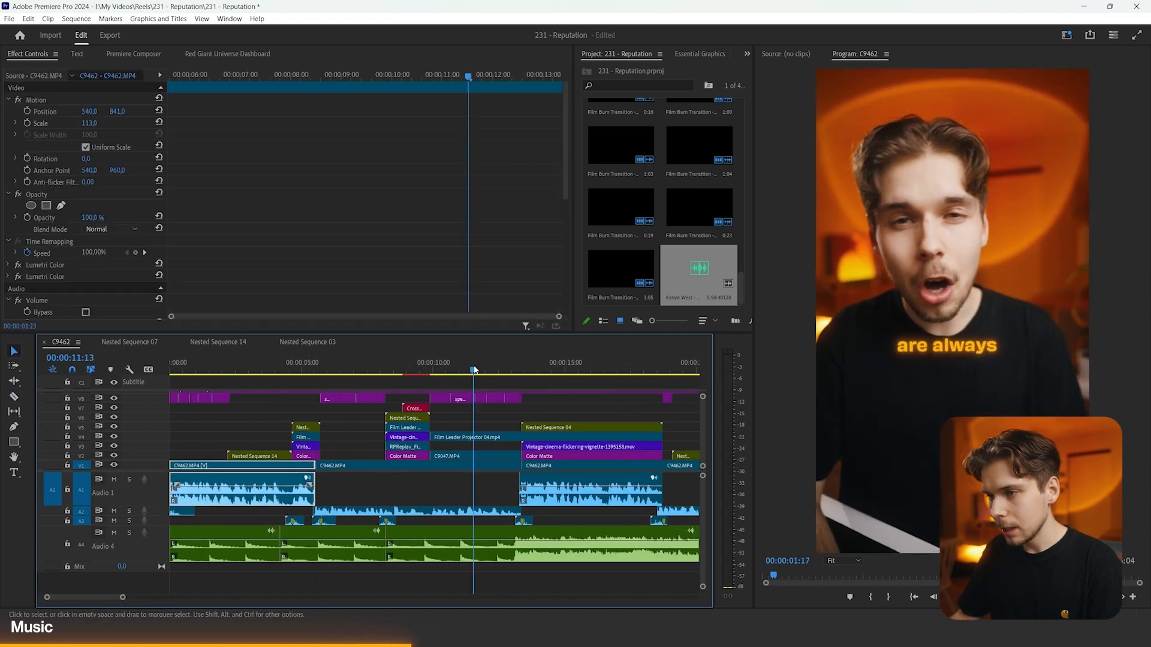
- Add two volume keyframes to the last music clip around the beat drop so its level falls as Nested Sequence 04 begins
click(507, 552)
scroll(508, 552, right, 2)
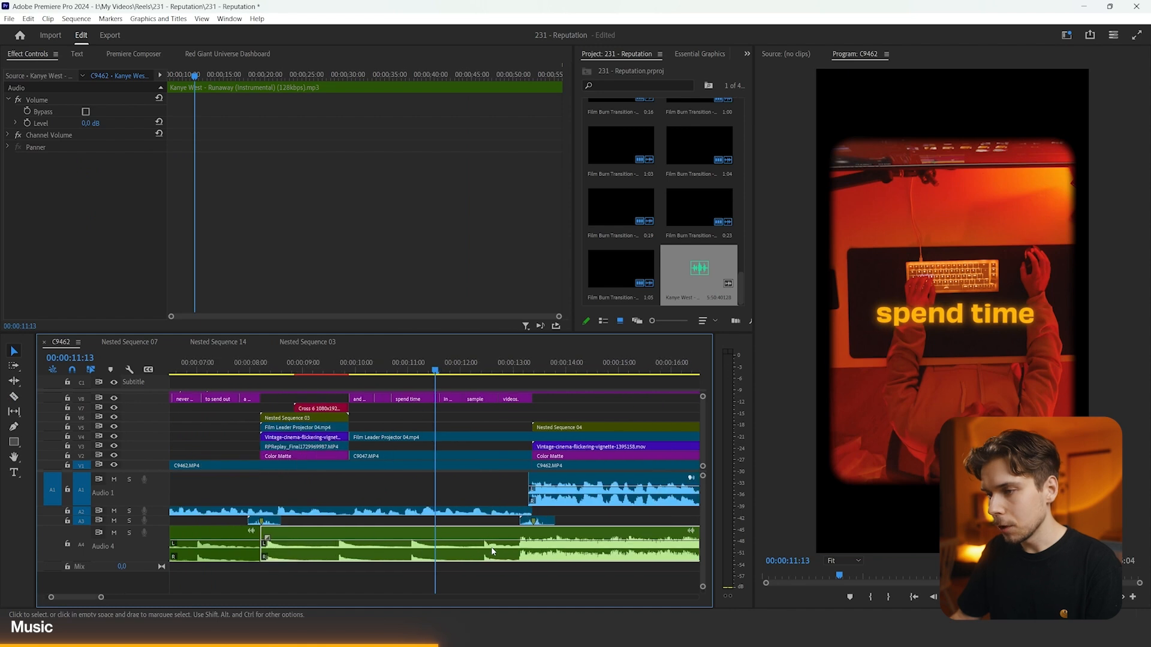
key(minus)
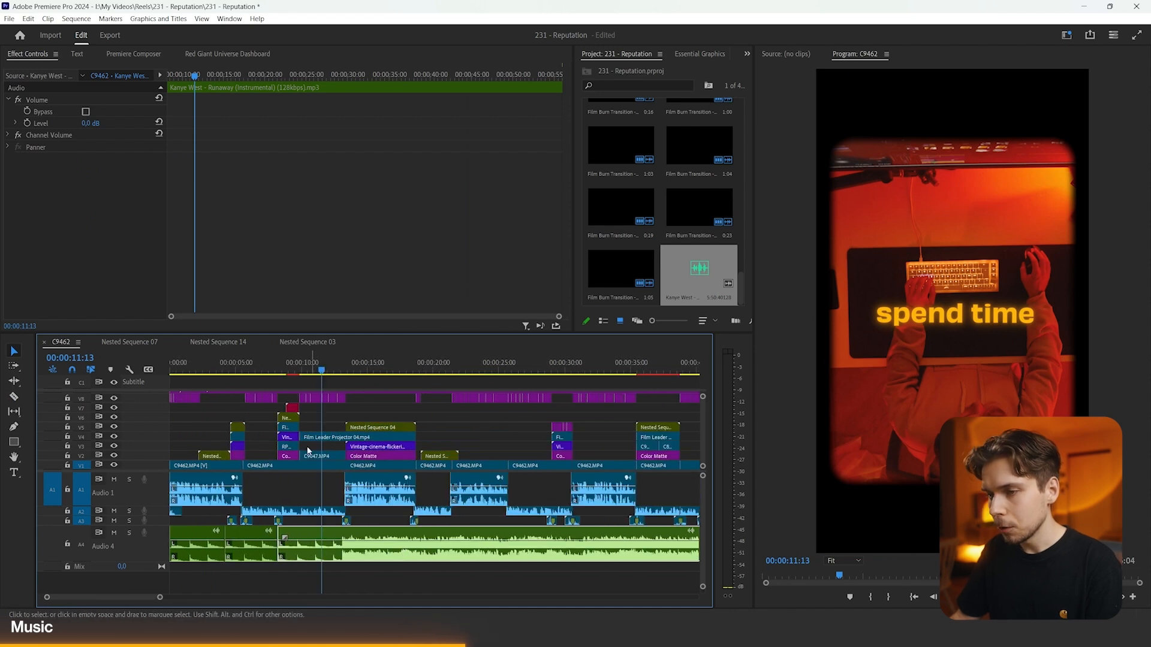
click(308, 371)
drag(308, 371, 314, 371)
key(equal)
key(equal)
key(minus)
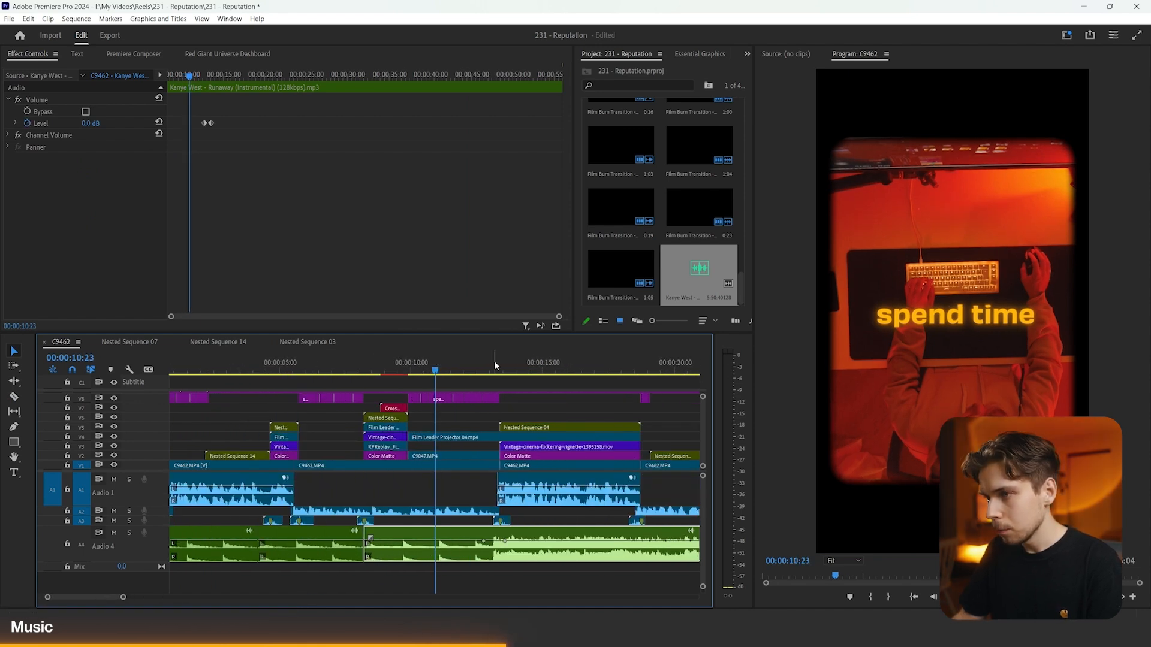
drag(467, 370, 483, 370)
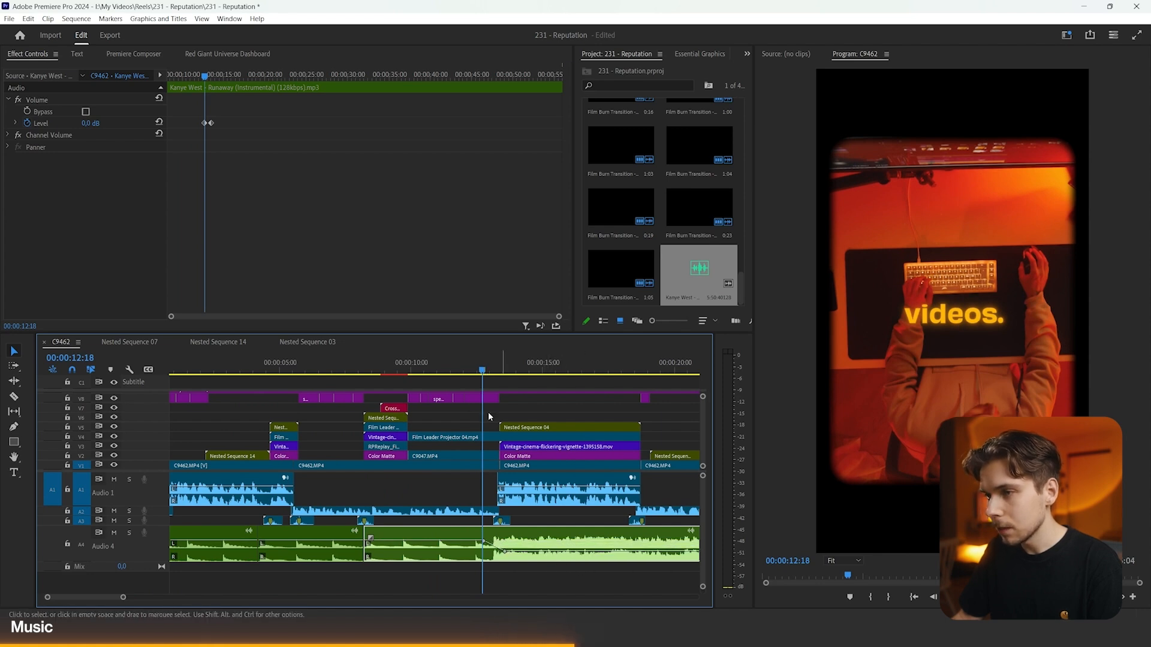
- Play the music drop and set the second volume keyframe, at 00:00:13:13, to -15 dB
click(425, 370)
key(minus)
key(space)
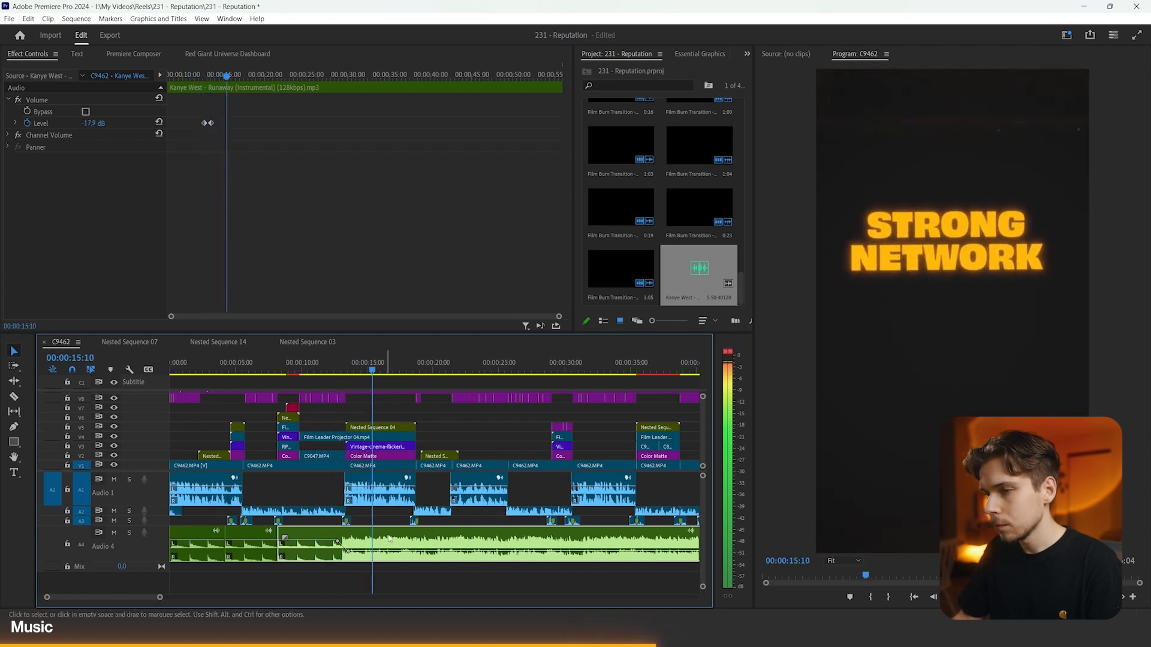
click(347, 370)
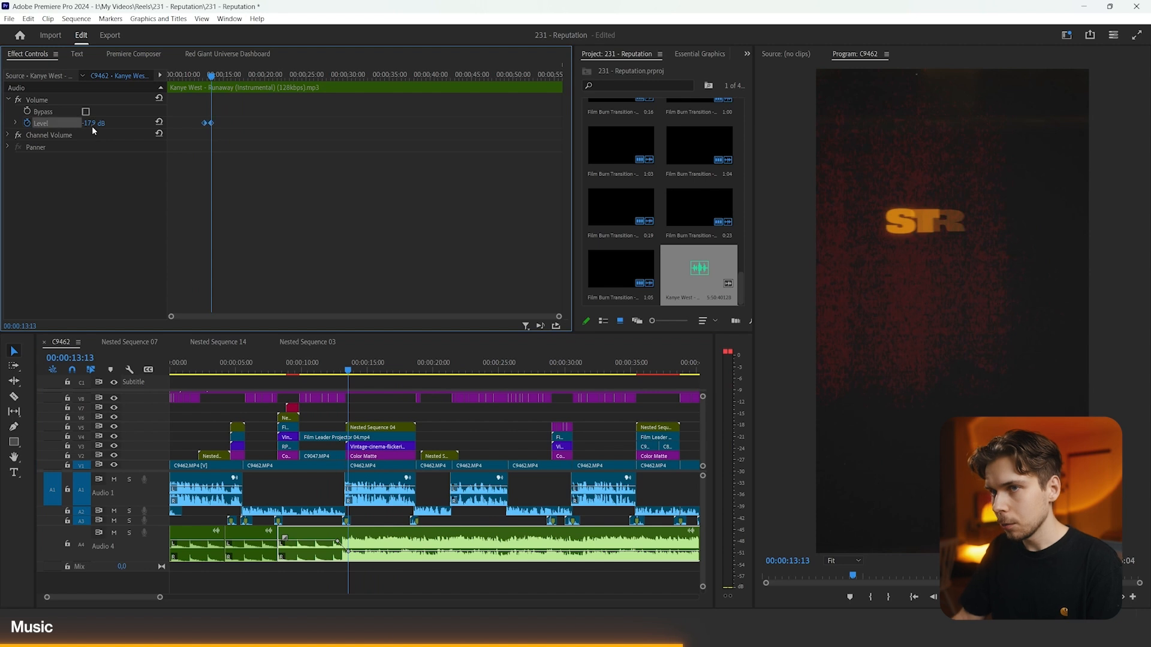
text(-15)
key(Return)
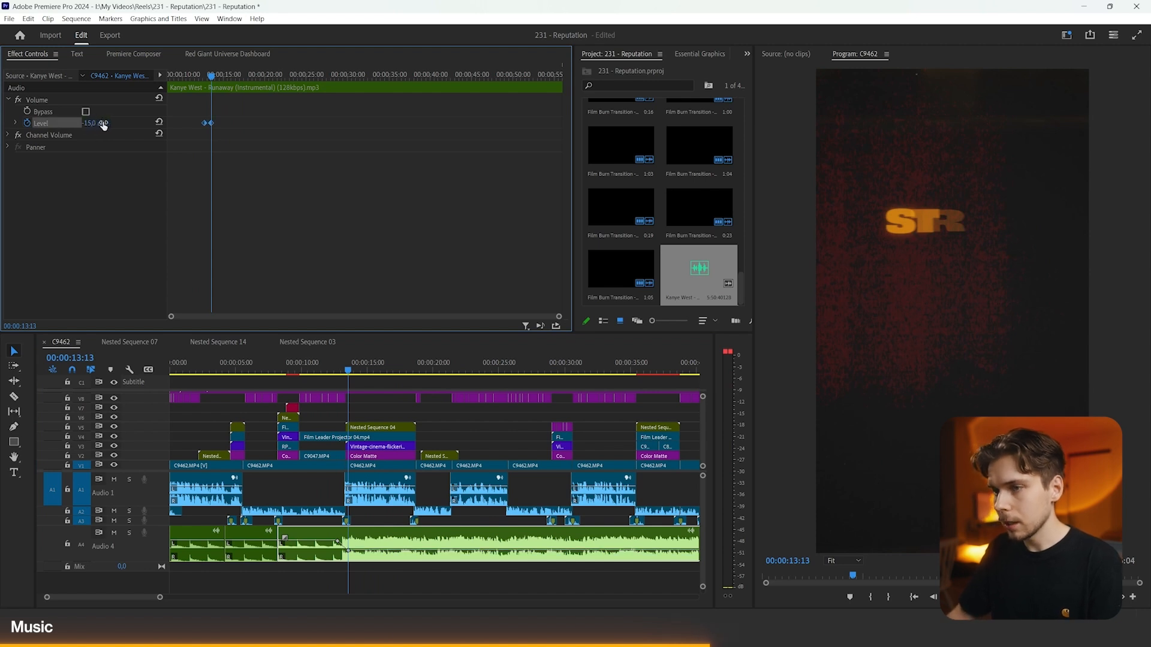
- Try -13 dB on the music's second volume keyframe and play the transition into Nested Sequence 04
key(-)
click(206, 172)
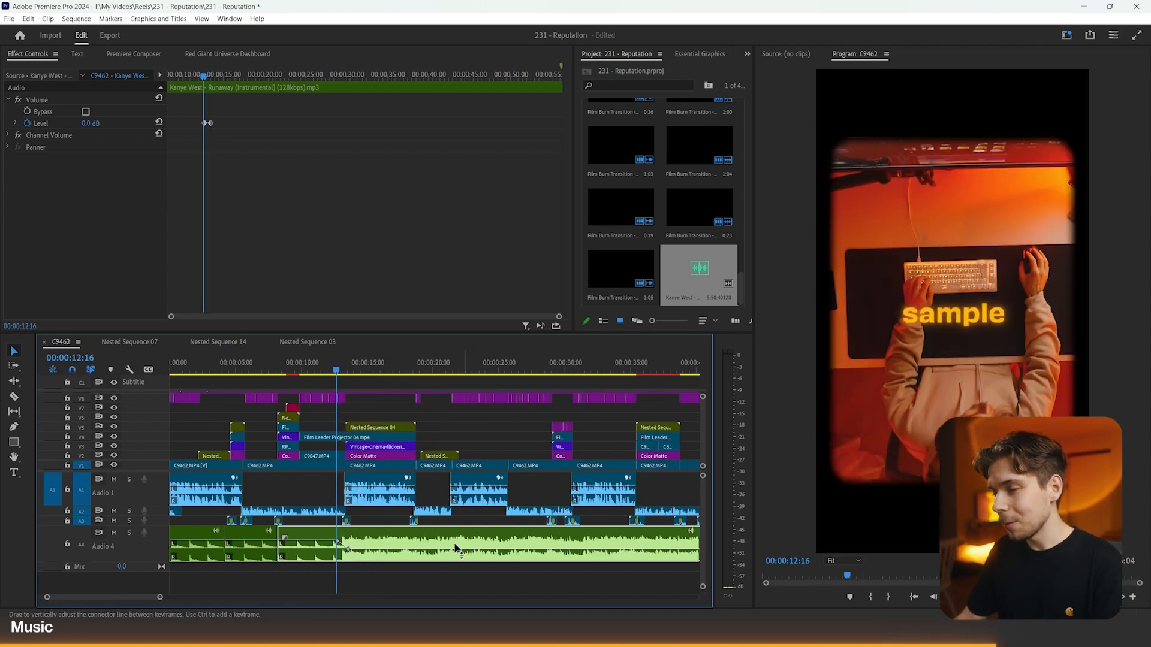
key(=)
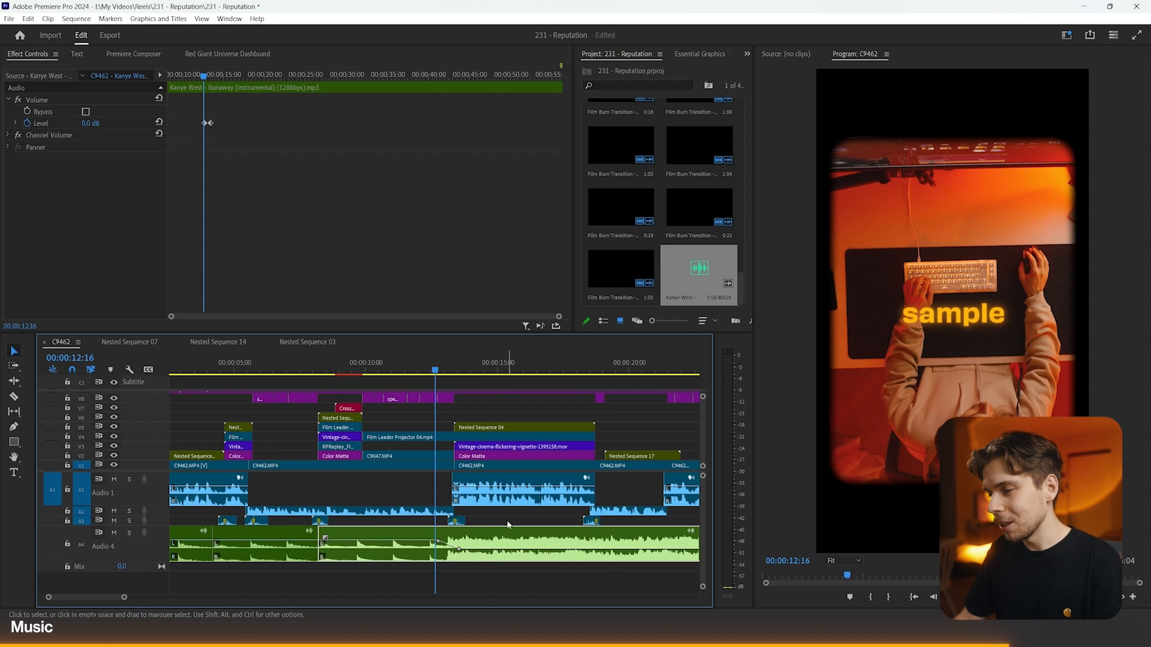
key(minus)
key(=)
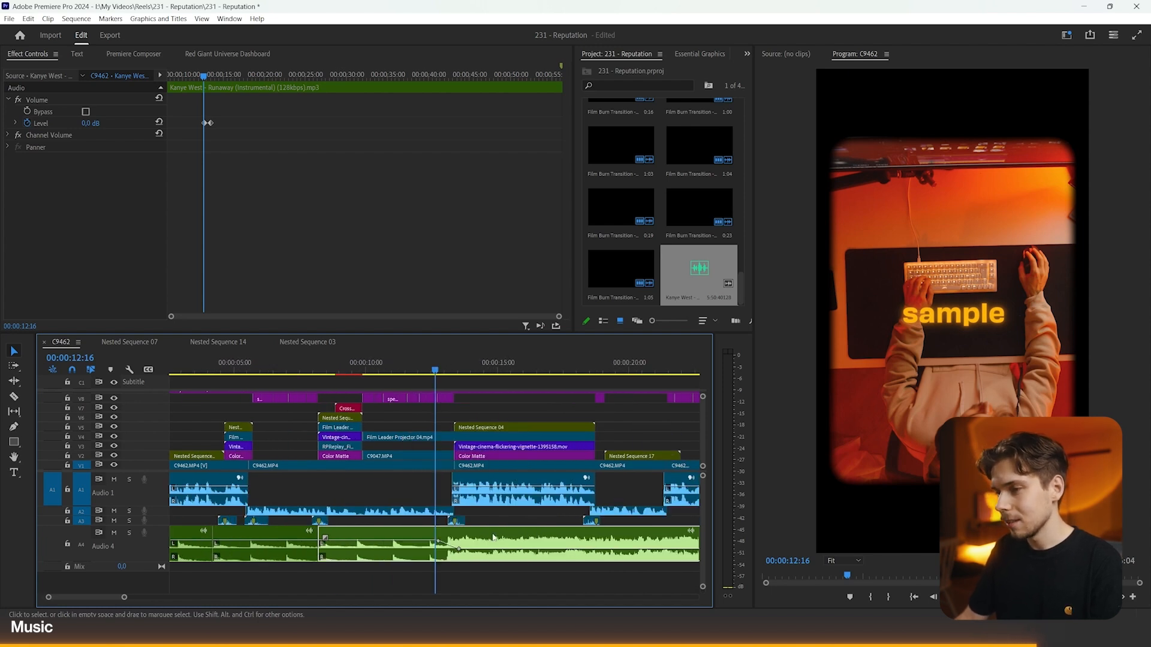
key(space)
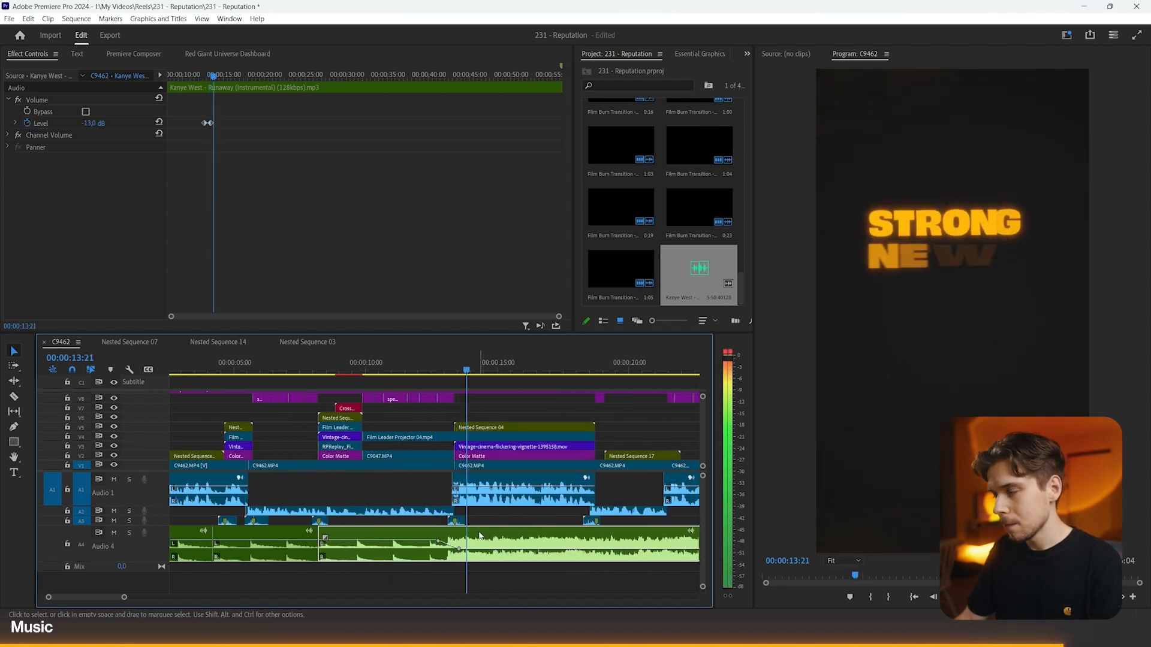
- Return the music's second volume keyframe at 00:00:13:13 to -15 dB
key(minus)
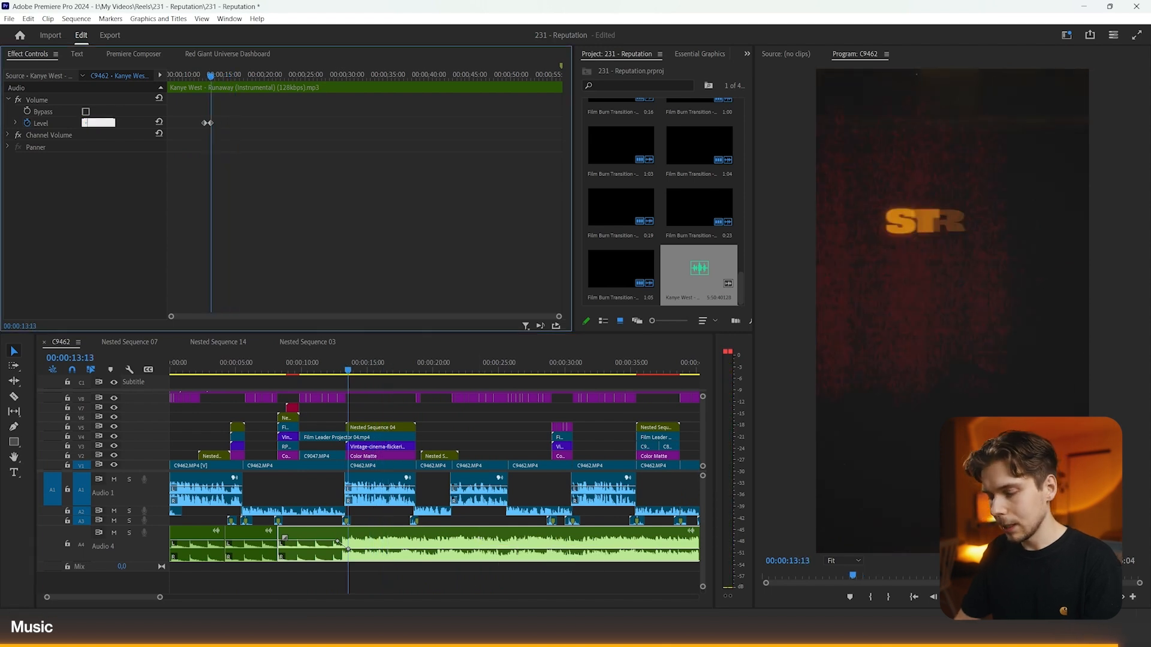
text(15)
key(Return)
click(395, 516)
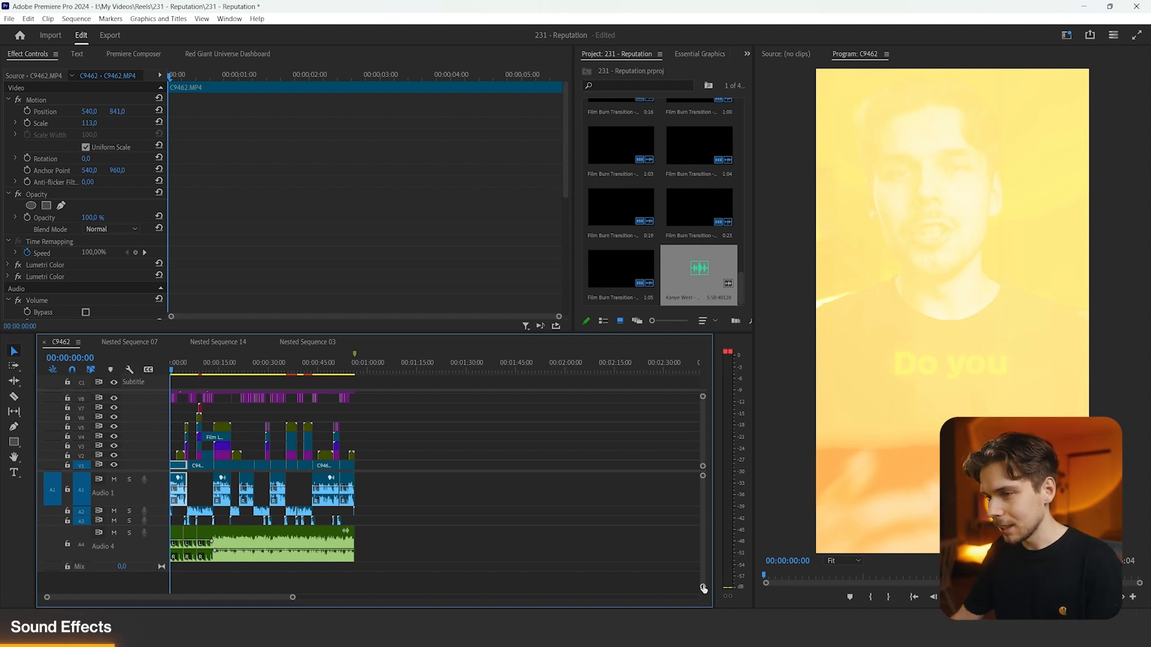
- Bring Gears 1 from the 06 - Gears folder of the sound effects pack into the sequence below the music
drag(703, 589, 704, 600)
key(=)
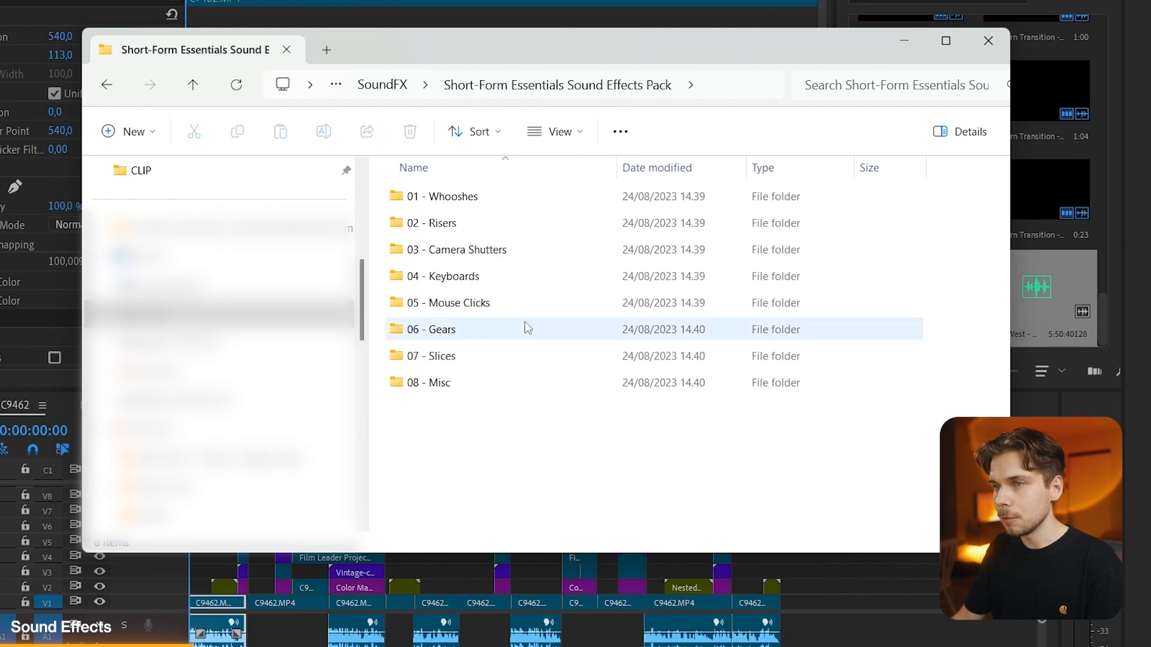
double_click(484, 333)
drag(461, 201, 253, 569)
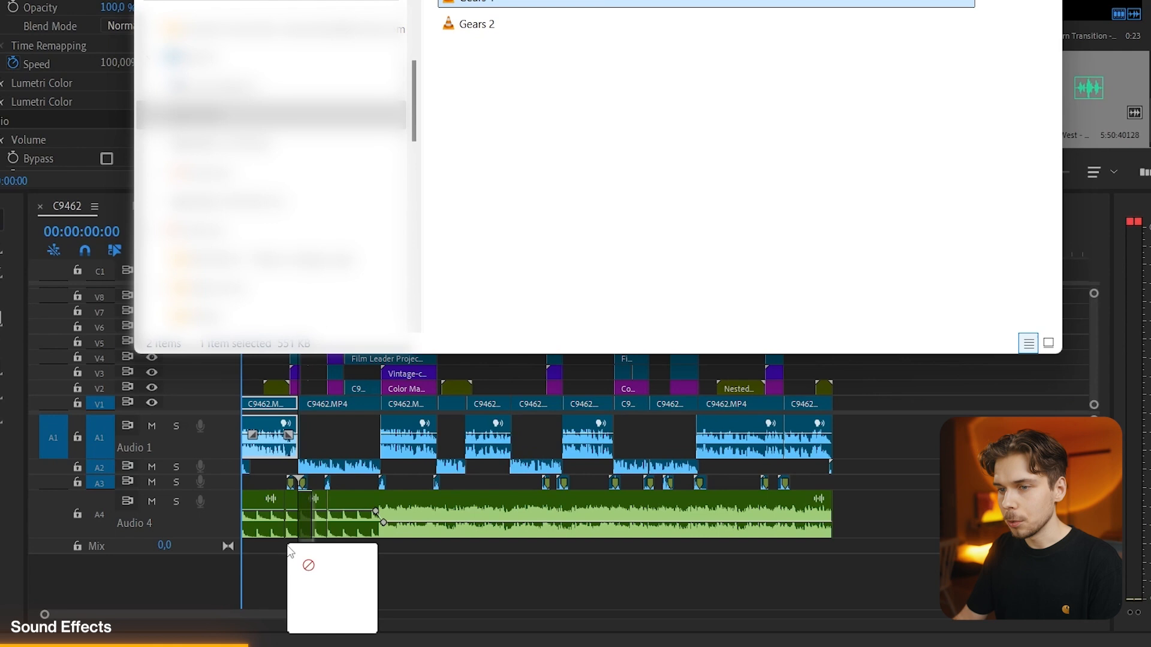
- Trim the beginning of Gears 1.wav on A5, align it with the start of the sequence and play it
click(337, 575)
key(equal)
key(equal)
key(equal)
key(equal)
key(equal)
key(c)
click(269, 564)
key(Delete)
key(minus)
key(space)
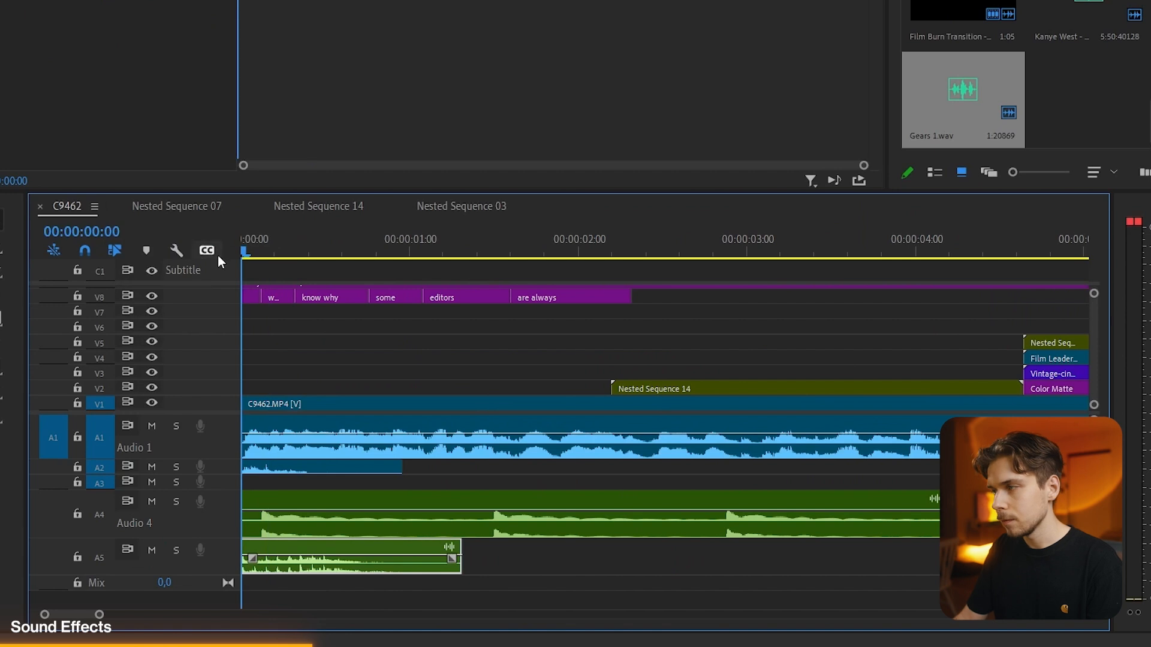
- Trim a little more off the front of Gears 1.wav, move it back to the sequence start, adjust its volume and replay it
key(space)
key(space)
key(equal)
key(c)
click(280, 564)
key(v)
key(Delete)
drag(298, 570, 257, 574)
drag(334, 565, 351, 558)
key(Home)
key(space)
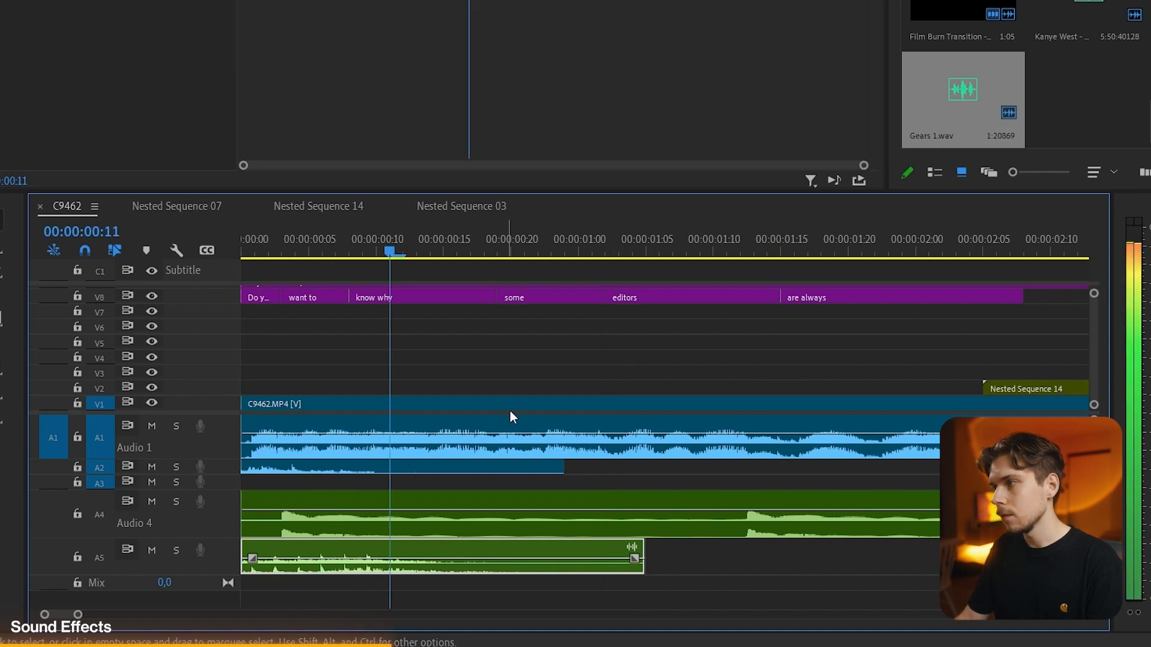
- Add Keyboard Typing 1.wav from the sound effects pack on A5 at the start of Nested Sequence 02
key(minus)
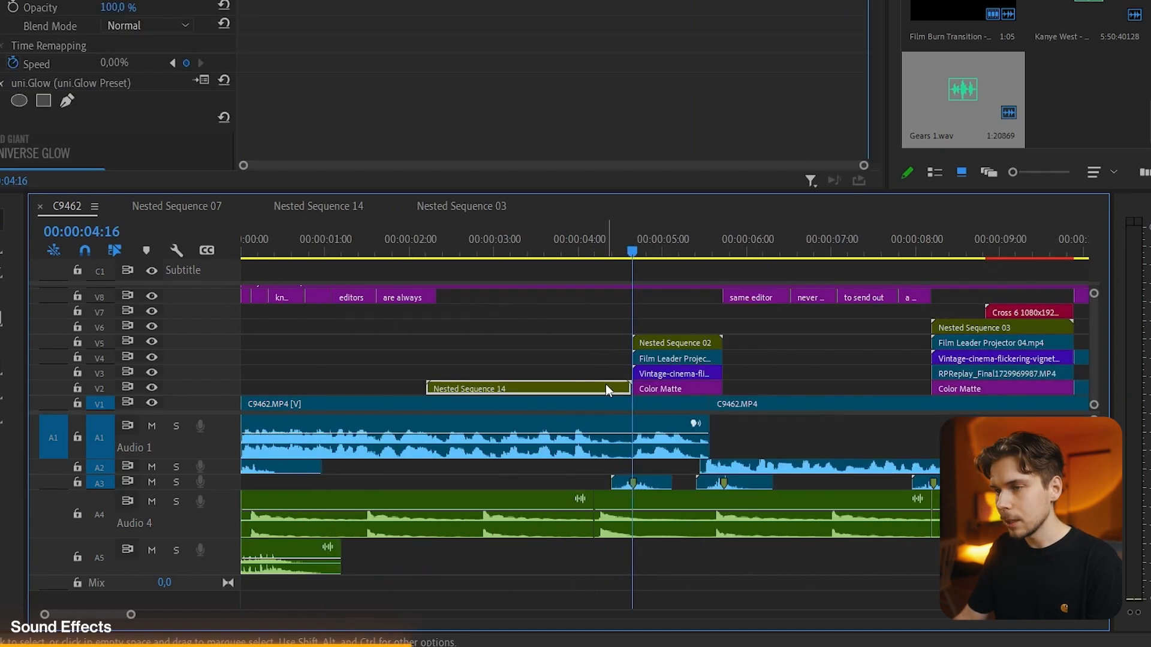
key(space)
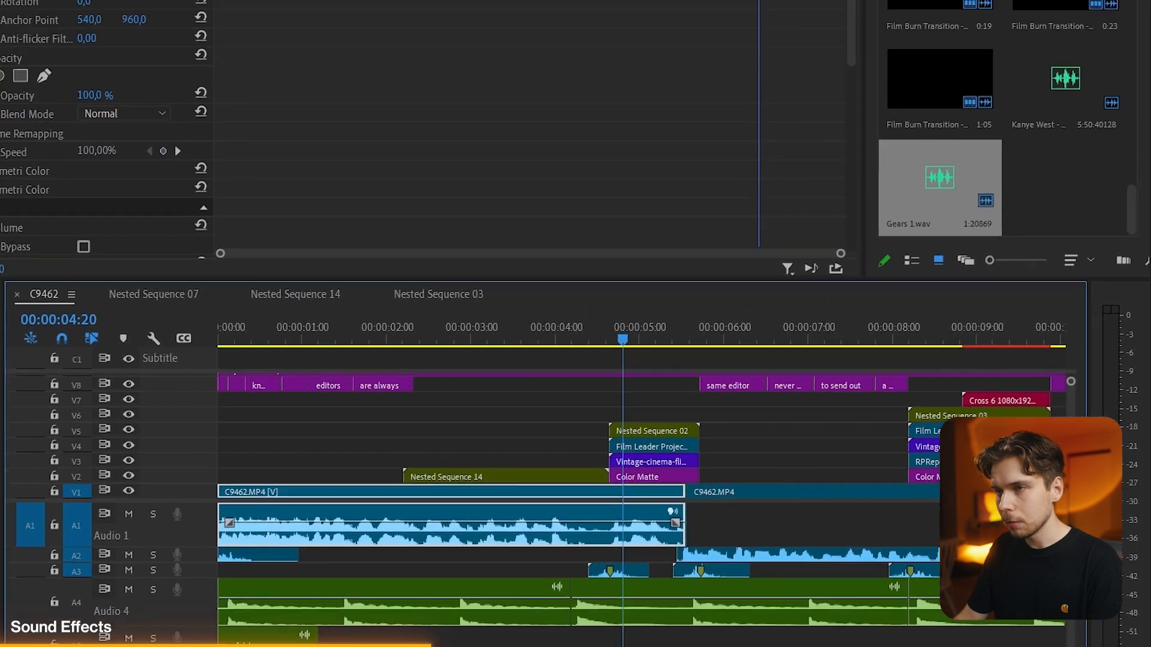
click(145, 645)
drag(472, 195, 385, 588)
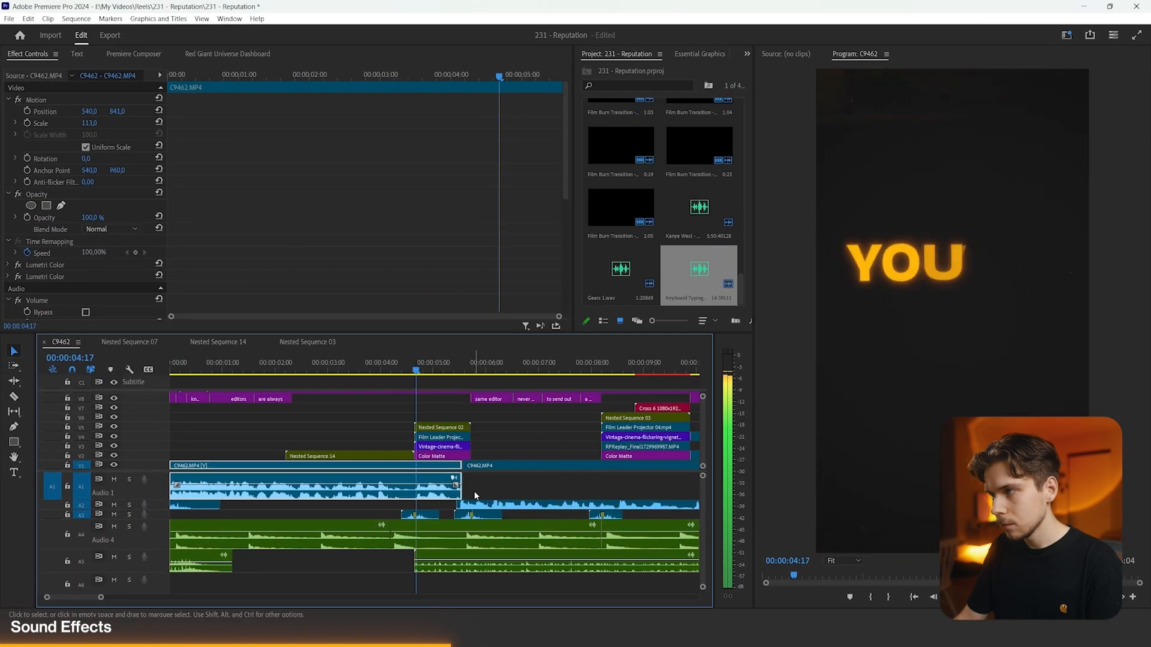
- Cut Keyboard Typing 1.wav down to the title's typing animation, set its level to 4.5 dB and play the result
key(space)
key(equal)
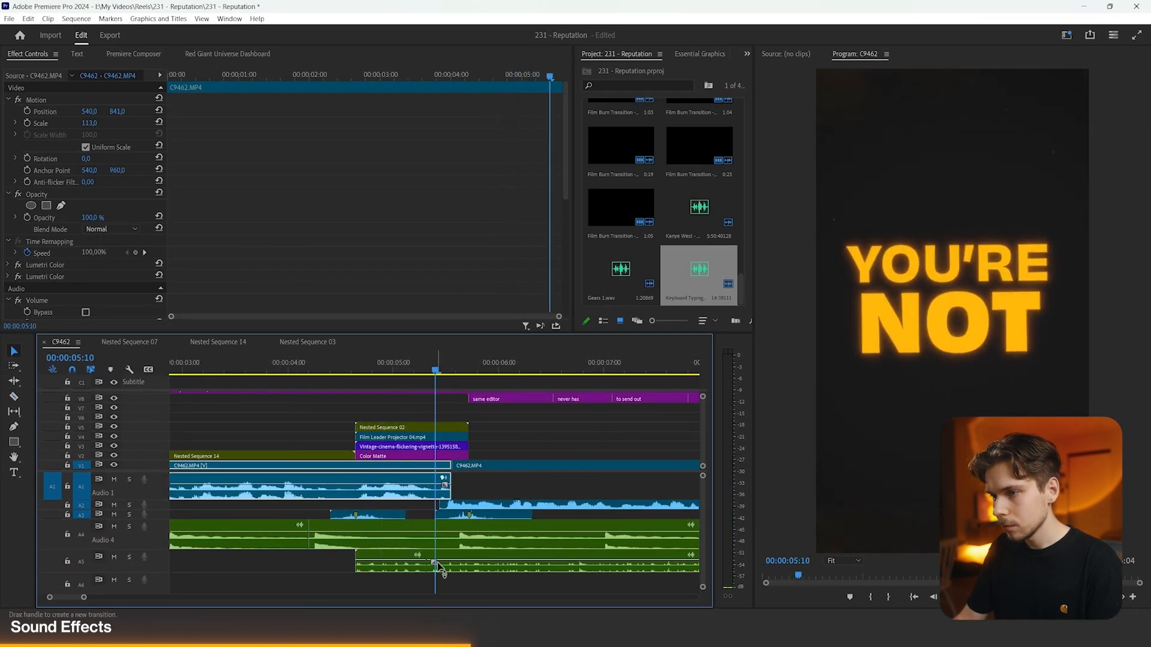
click(438, 564)
key(Delete)
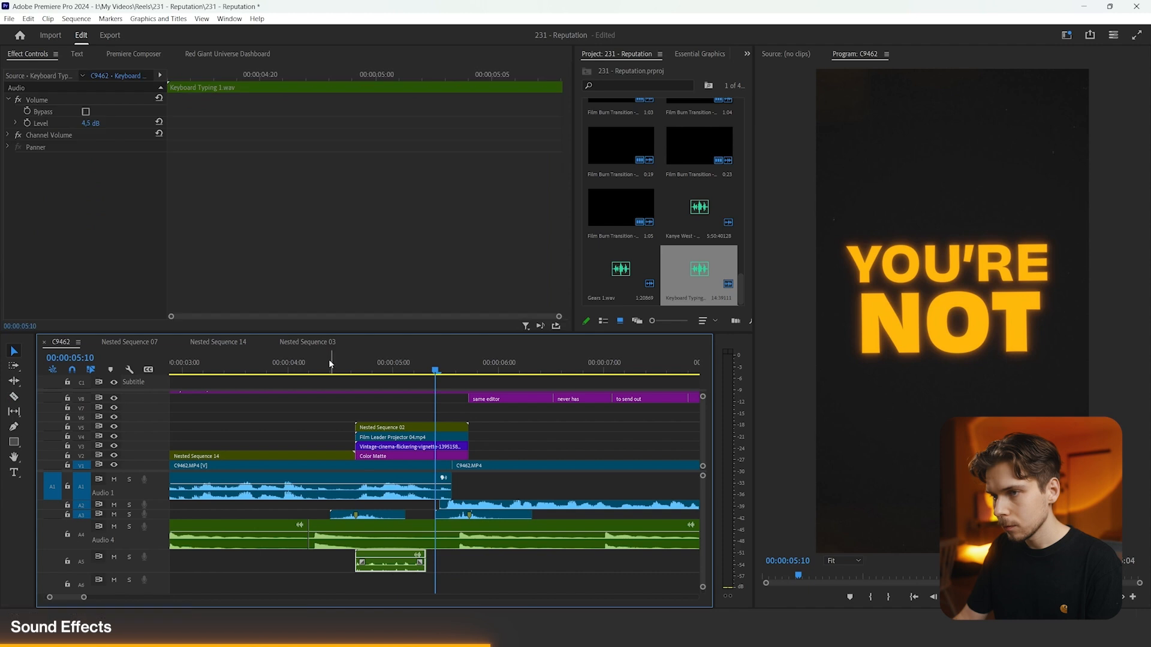
click(325, 359)
key(space)
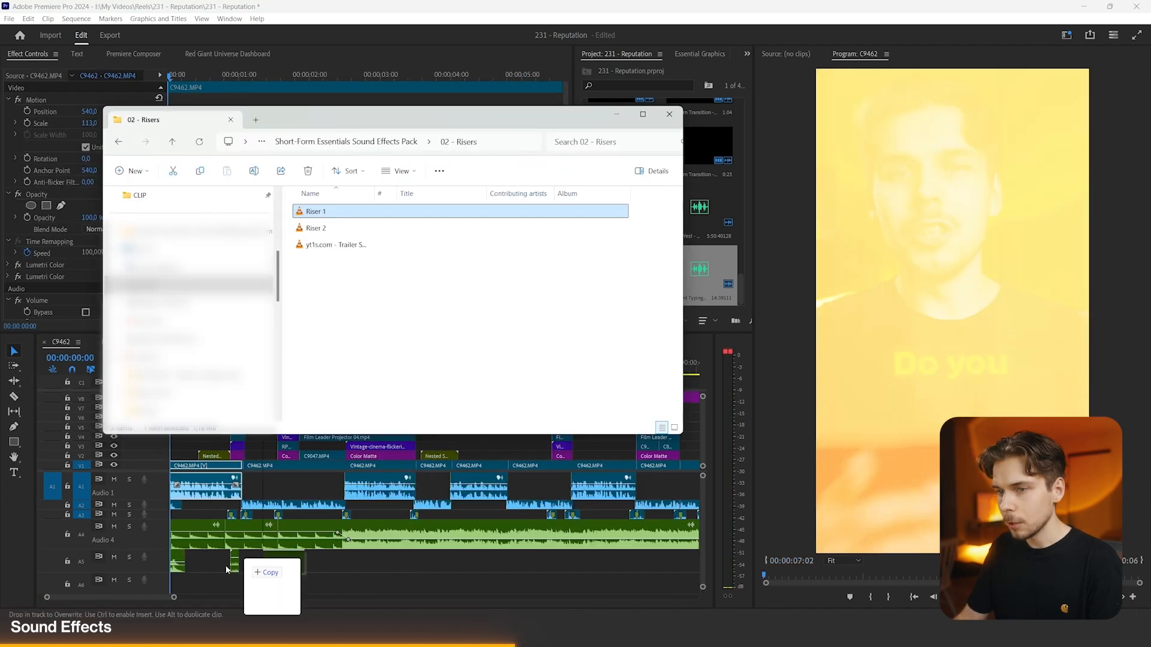
- Add Riser 1.wav from the sound effects pack on A6, shift it so its peak meets the start of Nested Sequence 02, and play it
drag(270, 585, 223, 593)
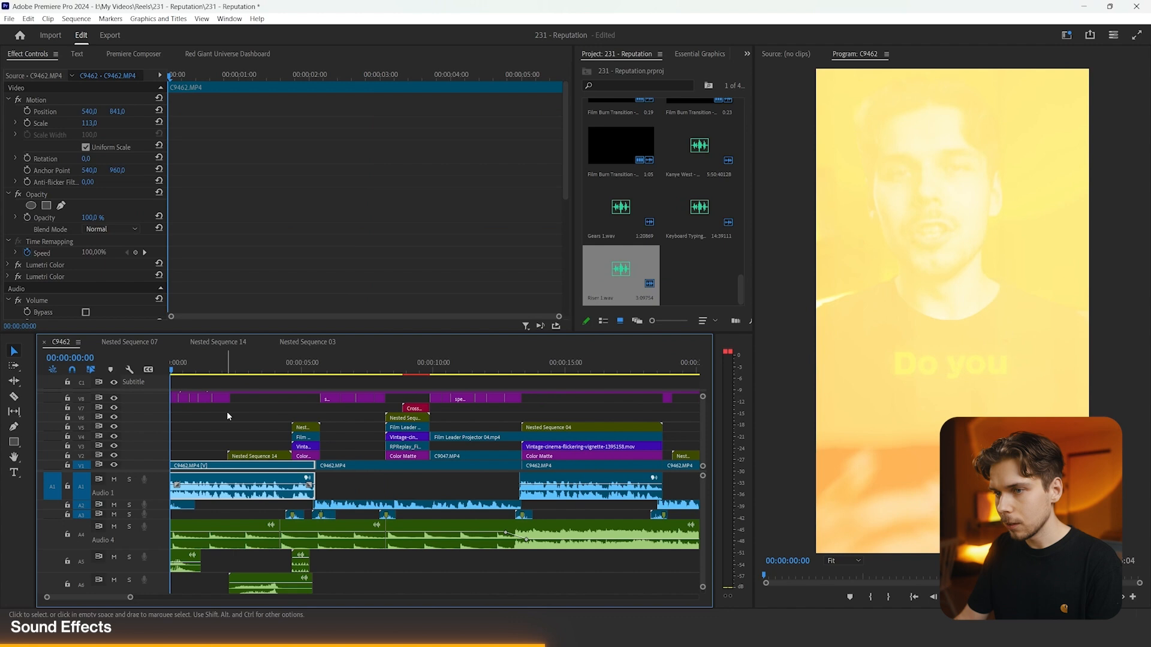
key(=)
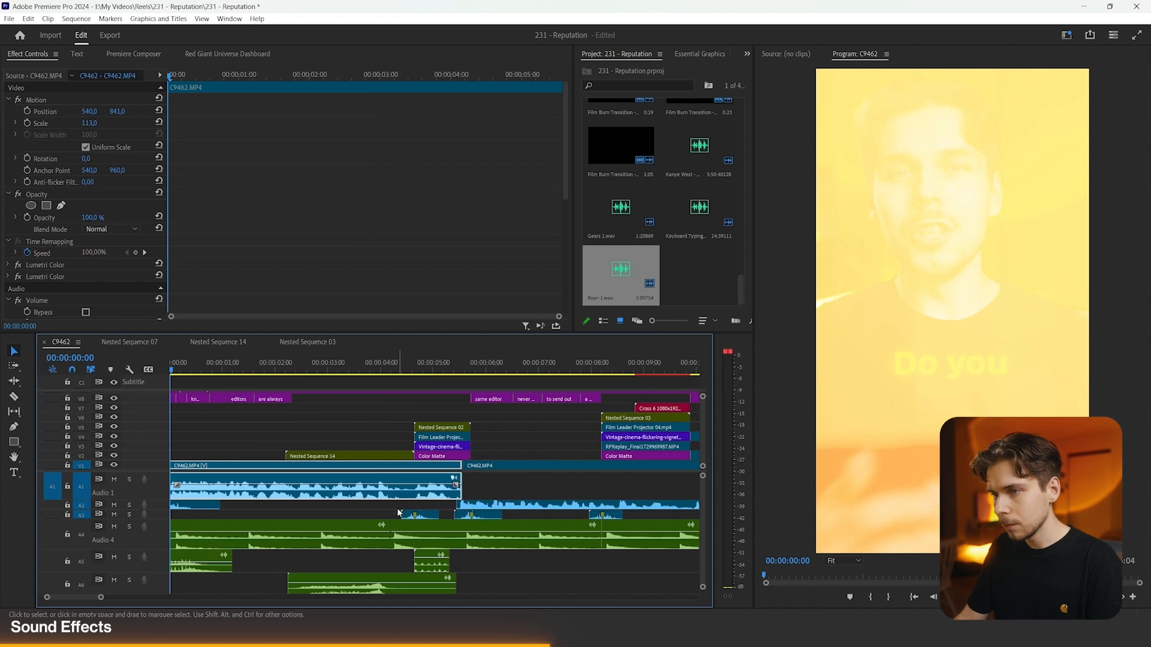
drag(389, 593, 421, 592)
click(313, 466)
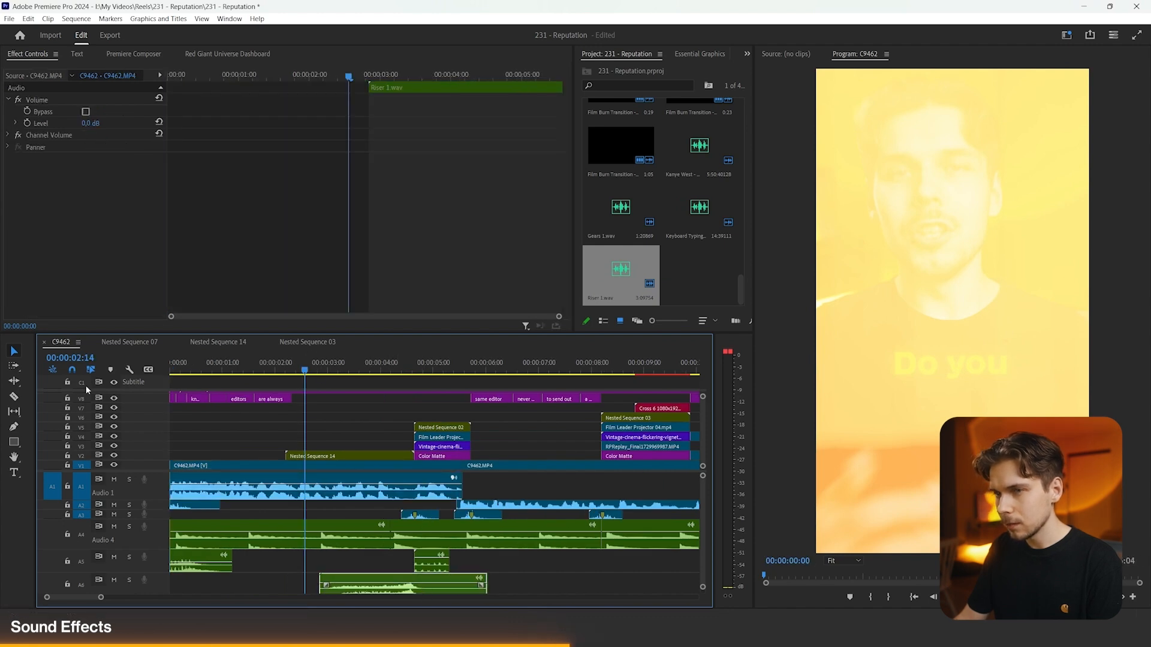
click(398, 586)
key(space)
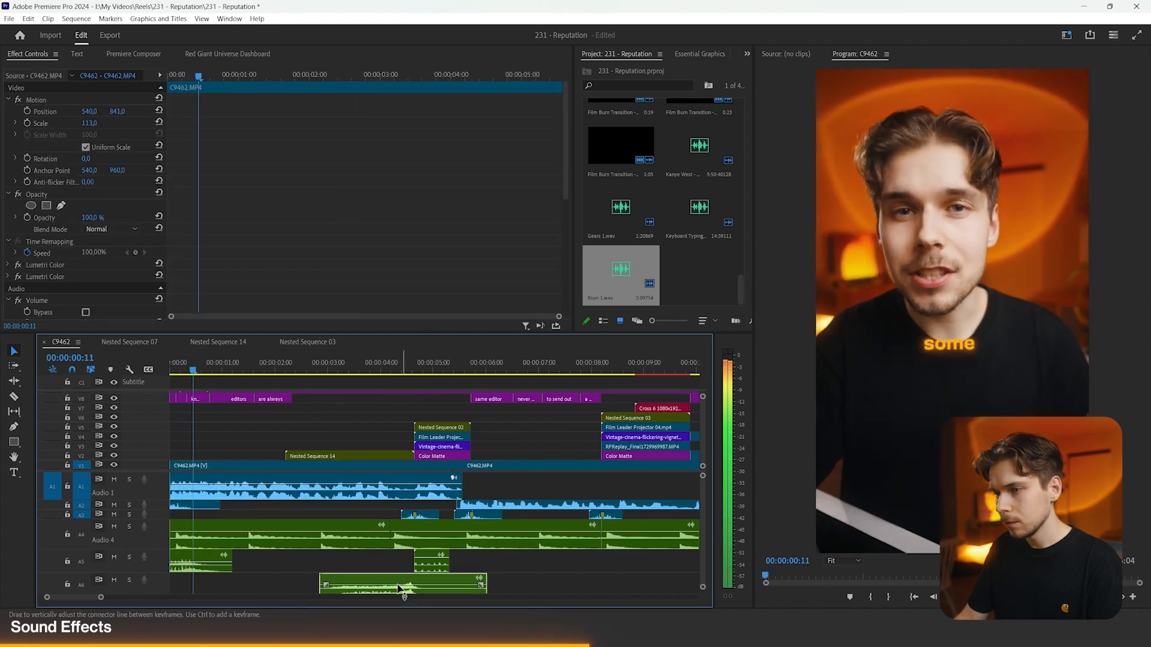
- Extend the keyboard typing clip on A5 at the start of Nested Sequence 04 to cover the STRONG NETWORK typing animation and play it
drag(704, 587, 704, 591)
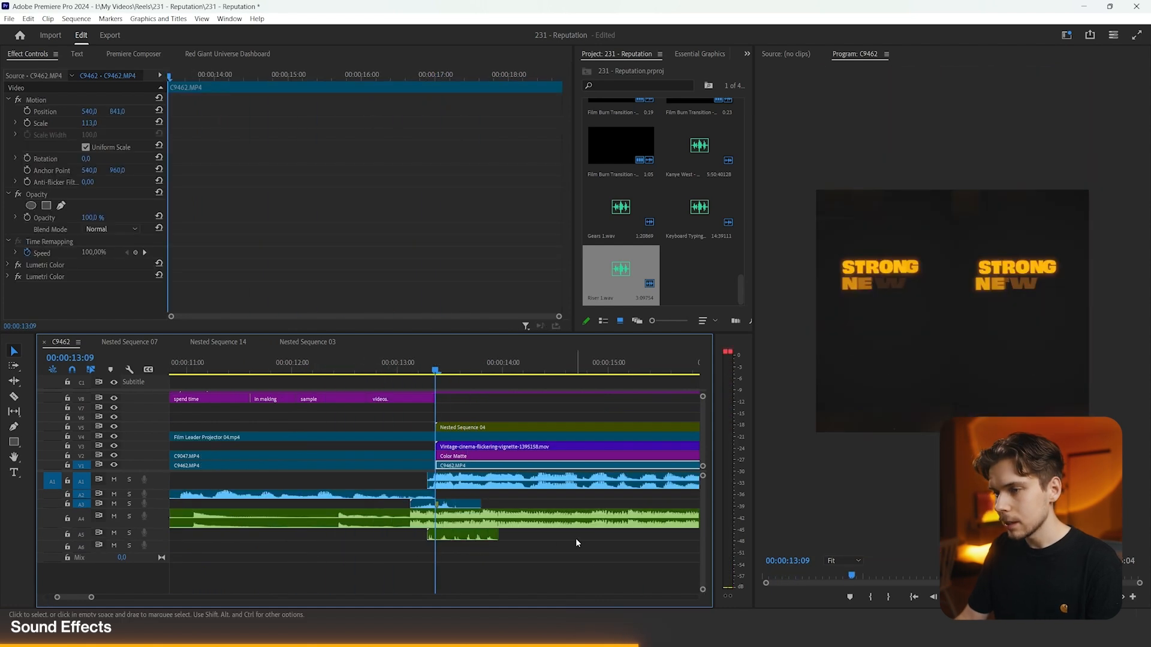
drag(499, 536, 570, 537)
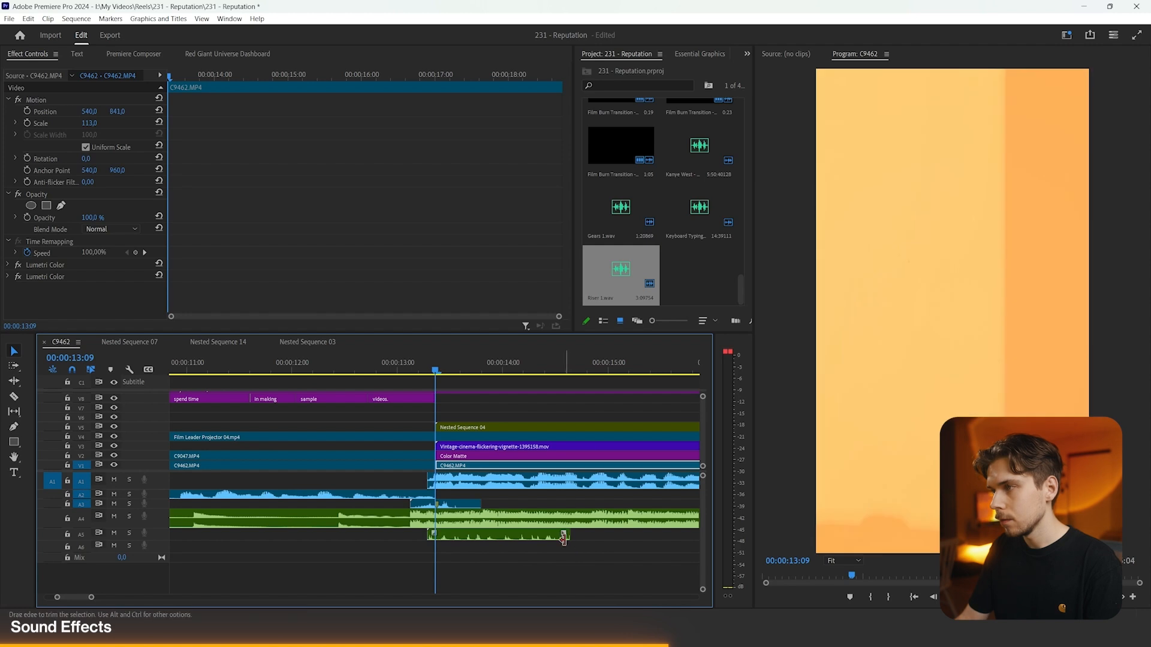
key(space)
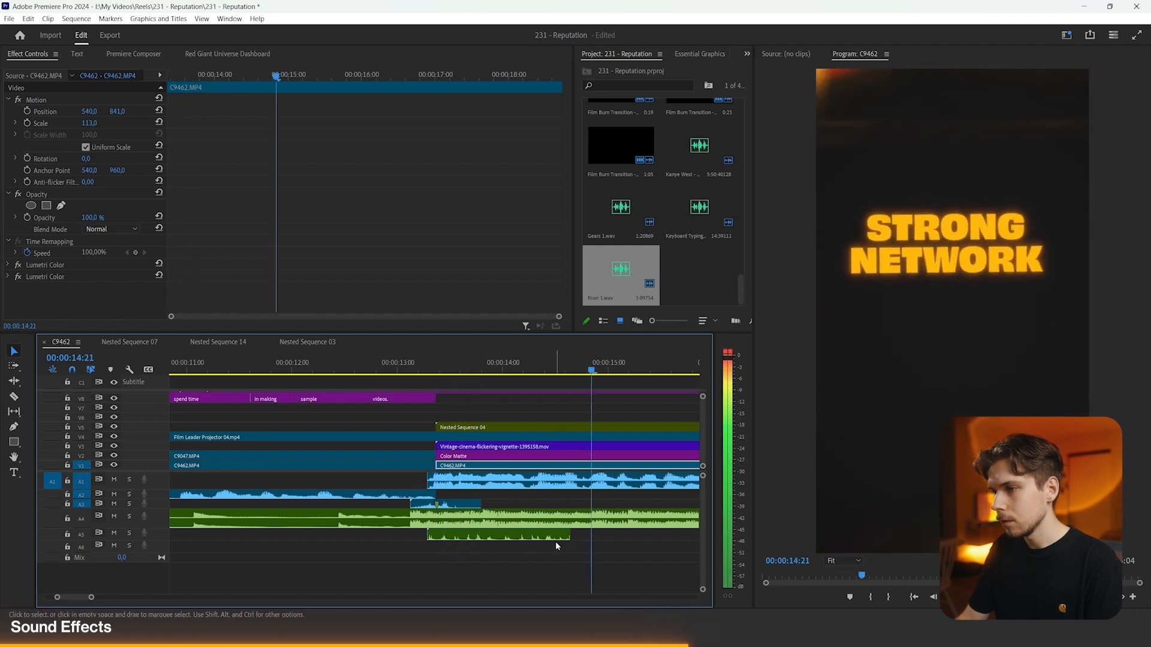
- Duplicate the keyboard typing clip on A5 under the GREAT REPUTATION typing animation in Nested Sequence 04 and play that section
scroll(436, 540, down, 4)
alt+drag(445, 541, 541, 541)
key(space)
click(513, 372)
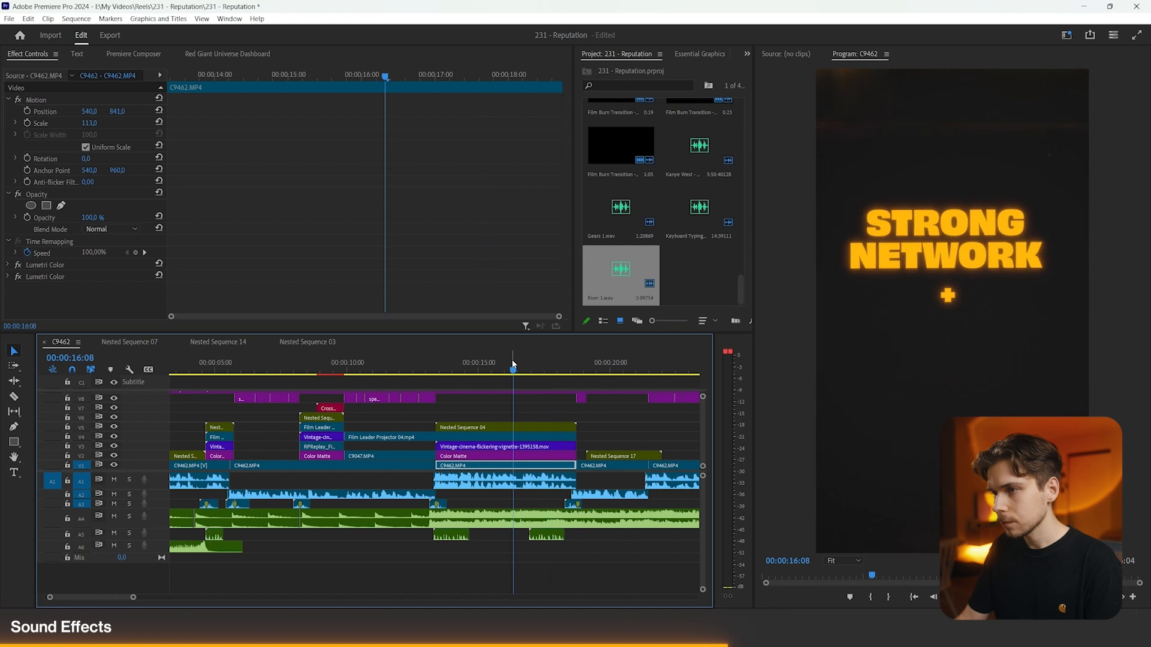
key(=)
key(space)
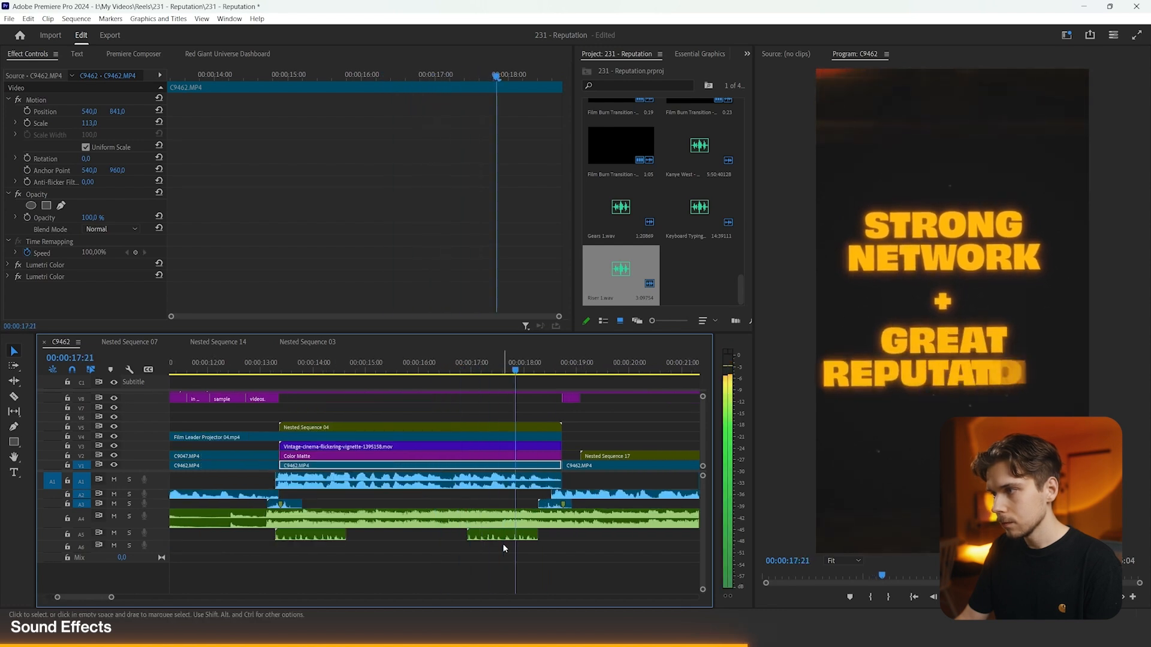
key(minus)
key(minus)
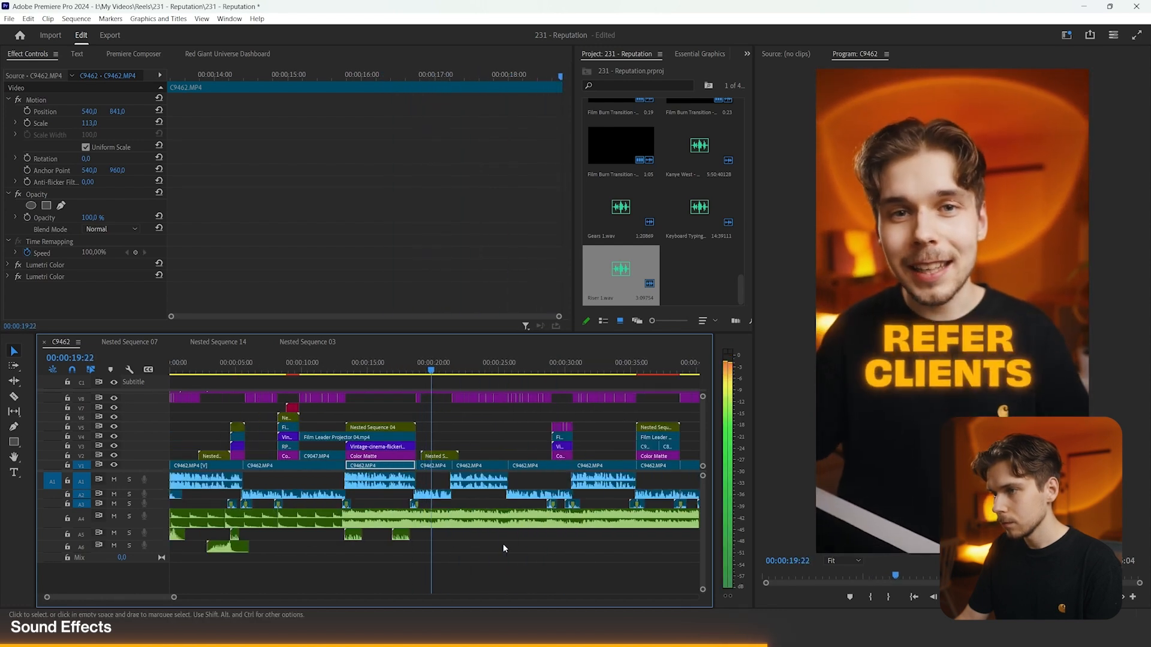